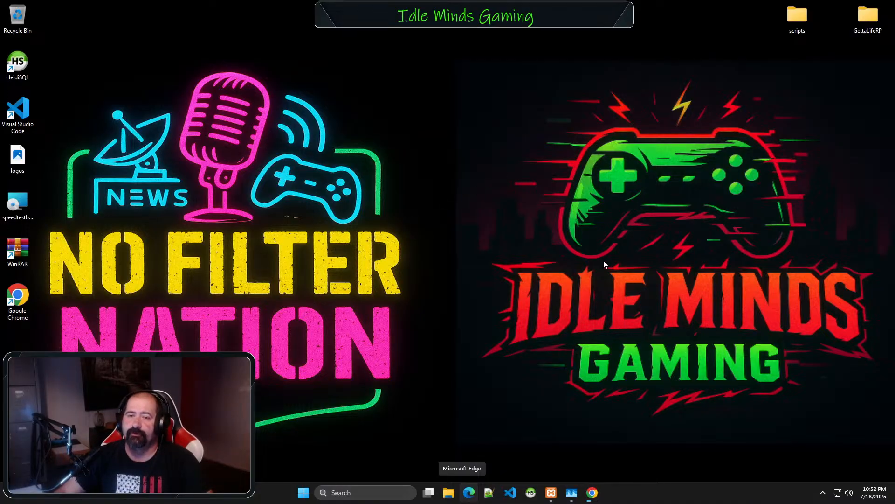
- In Chrome, search the web for "fivem artifacts windows" and open the fivem/build_server_windows/master builds page
left_click(591, 493)
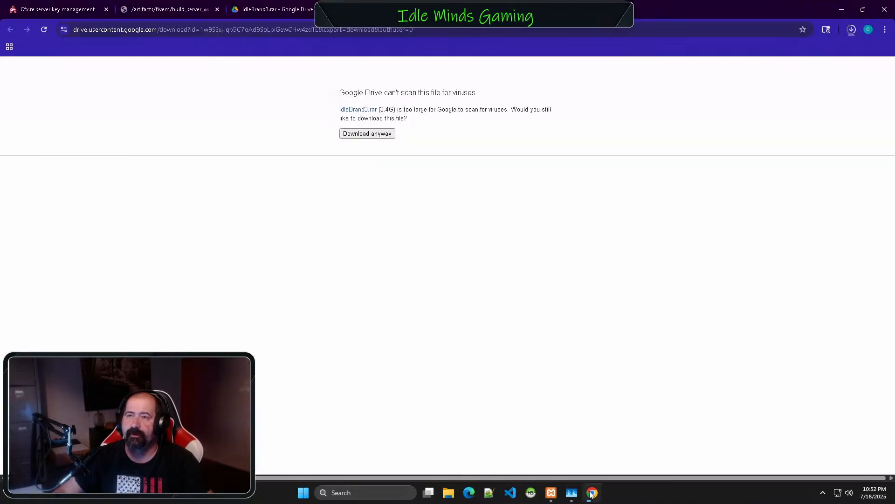
left_click(162, 9)
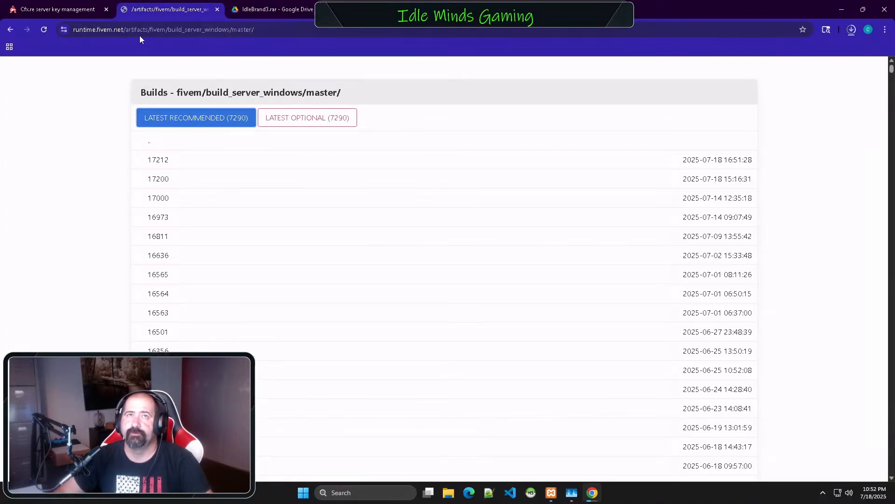
left_click(109, 33)
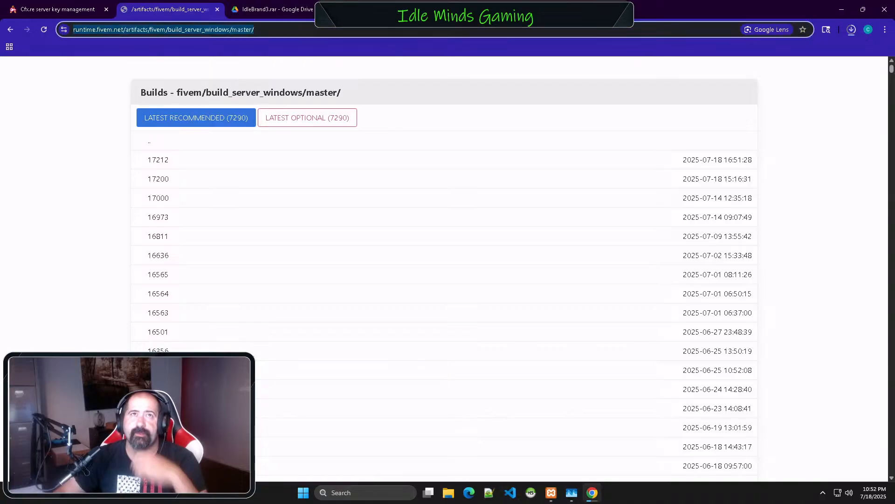
type("fivem arti")
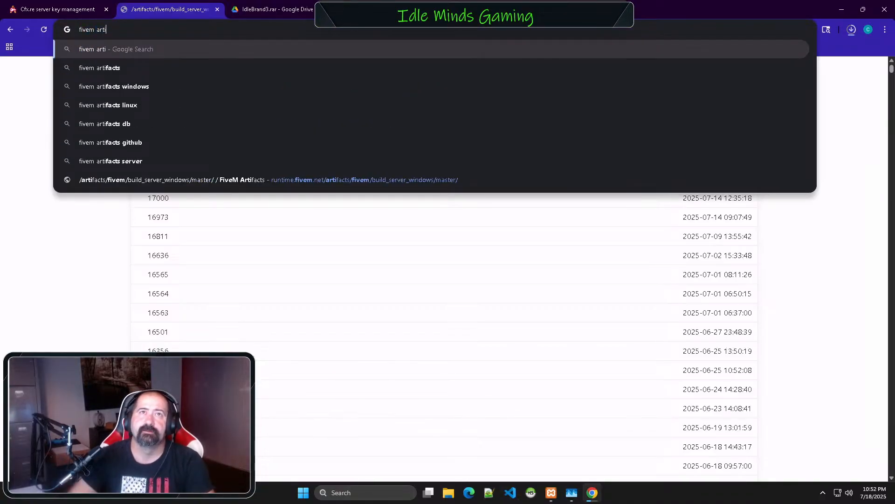
left_click(122, 89)
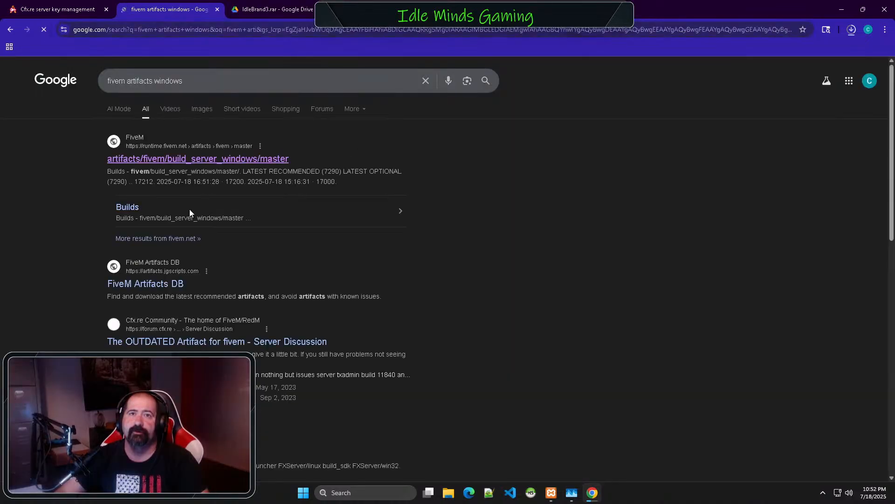
left_click(169, 159)
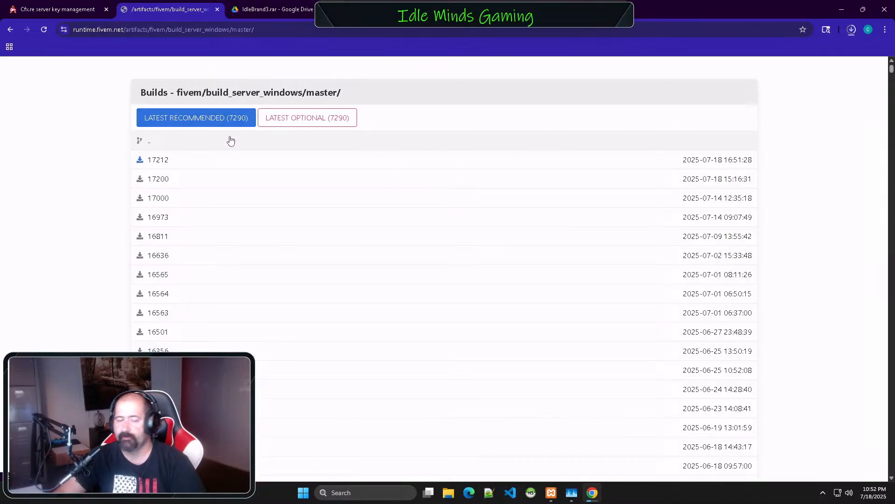
left_click(281, 125)
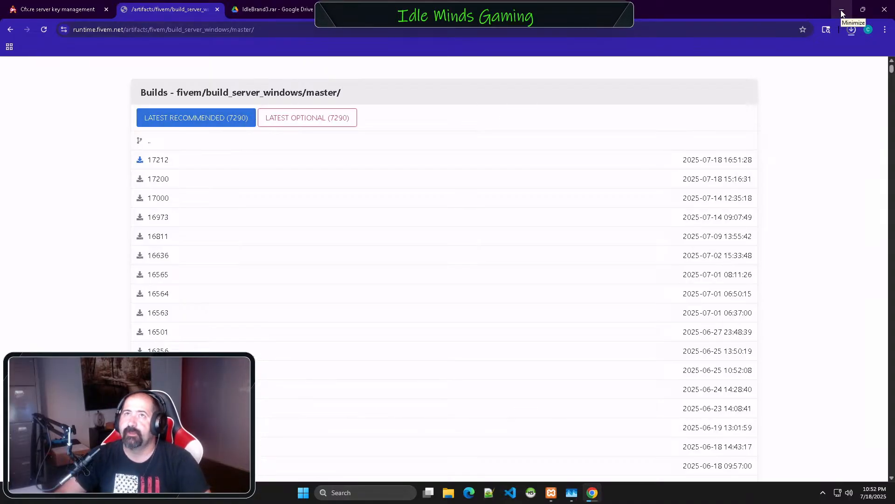
- Search the web for "xampp download" and open the Apache Friends download page listing the XAMPP for Windows versions
left_click(326, 29)
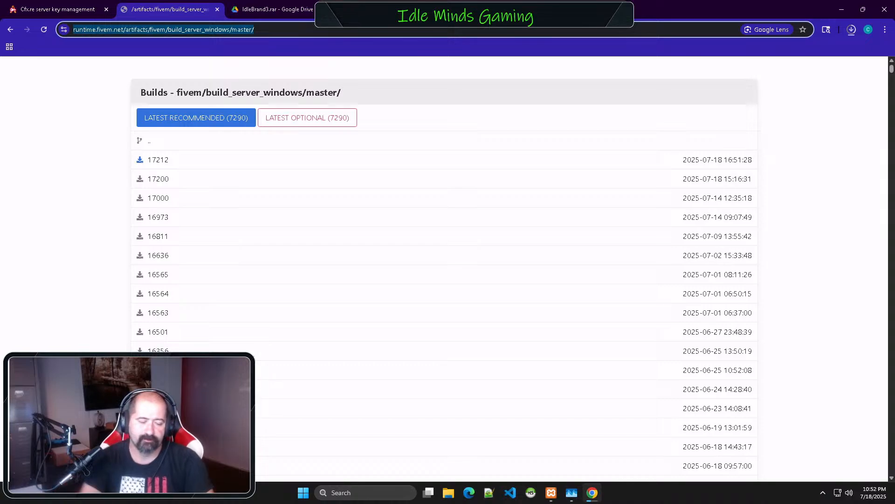
key("BackSpace")
type("xx")
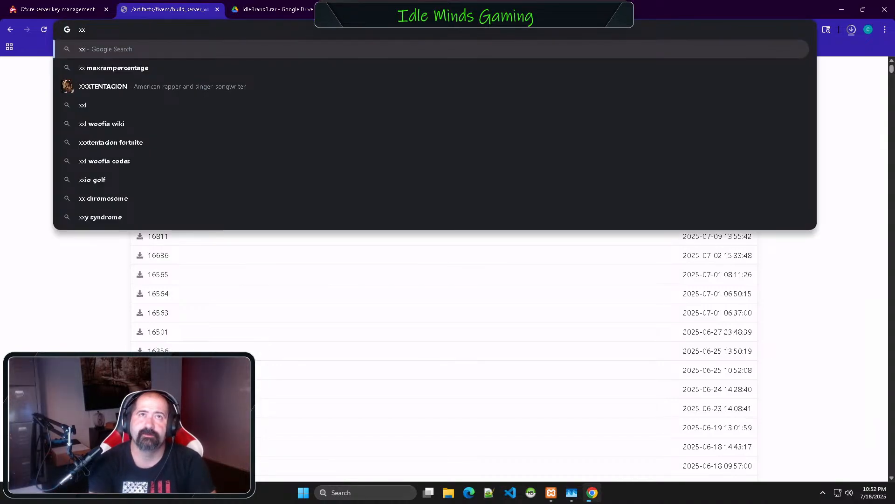
type("amp")
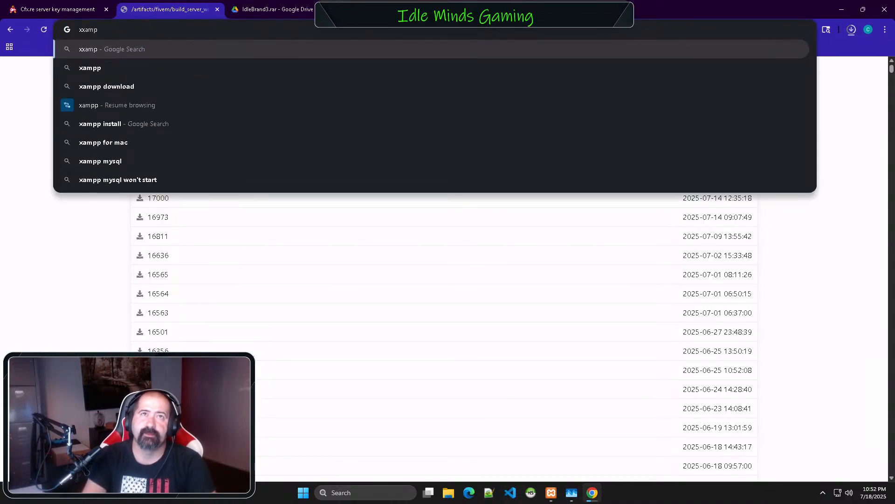
key("Down")
key("Down")
key("Return")
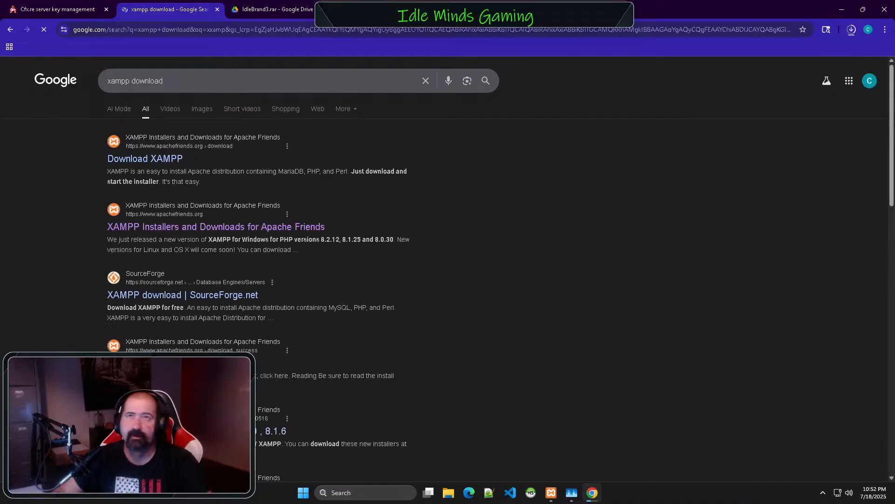
left_click(133, 163)
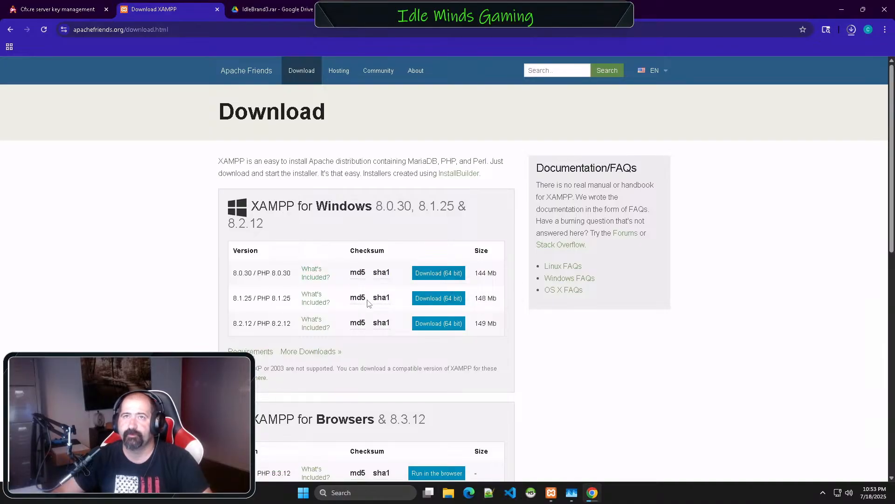
mouse_move(358, 302)
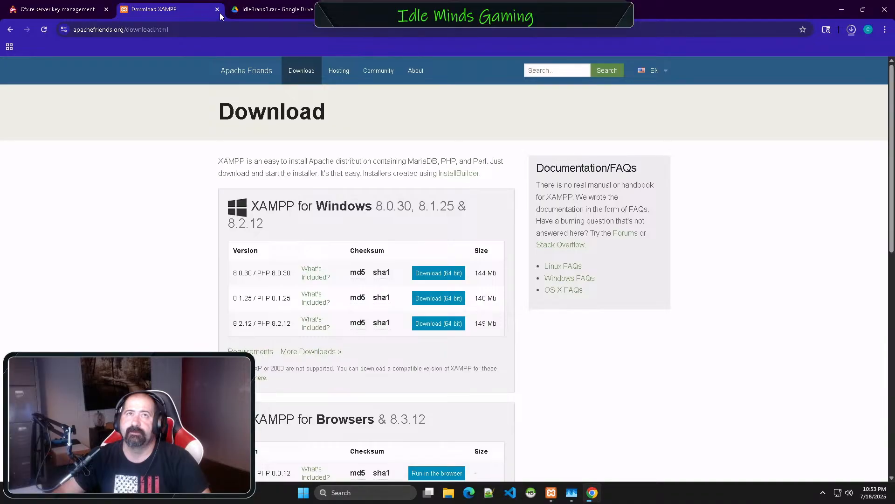
- Close the XAMPP download page and check the progress of the IdleBrand3.rar download before minimizing the browser
key("ctrl+w")
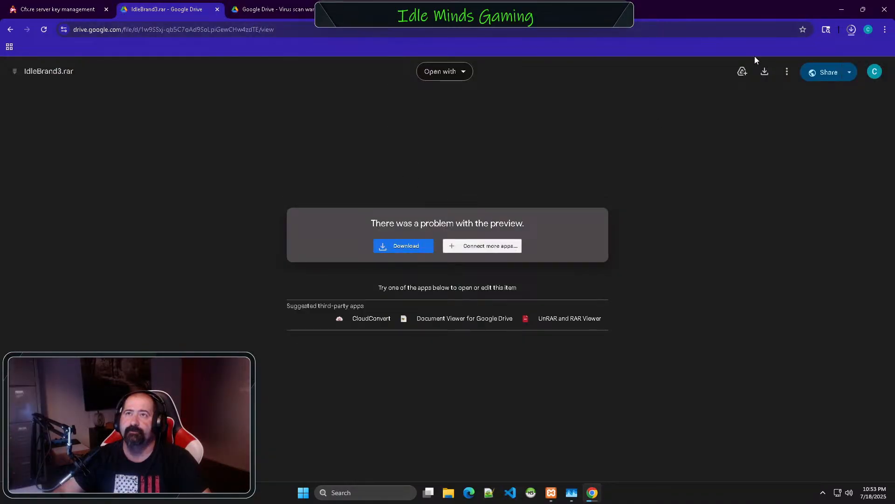
left_click(852, 29)
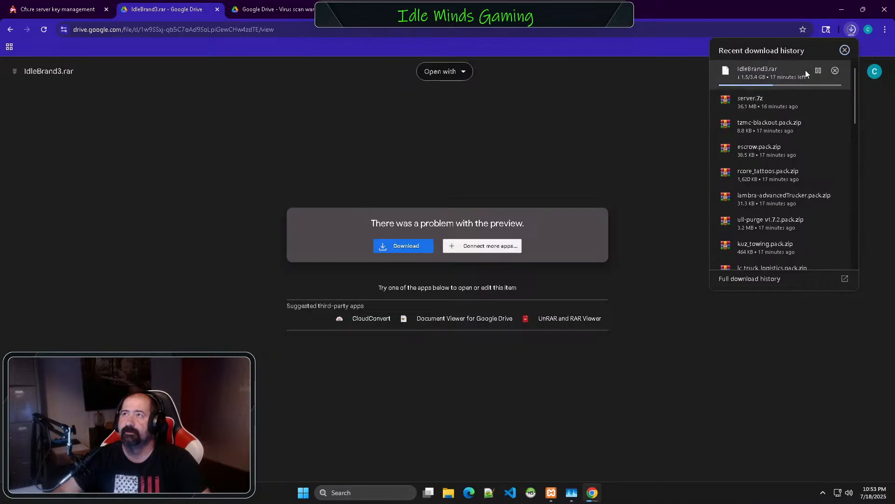
left_click(841, 9)
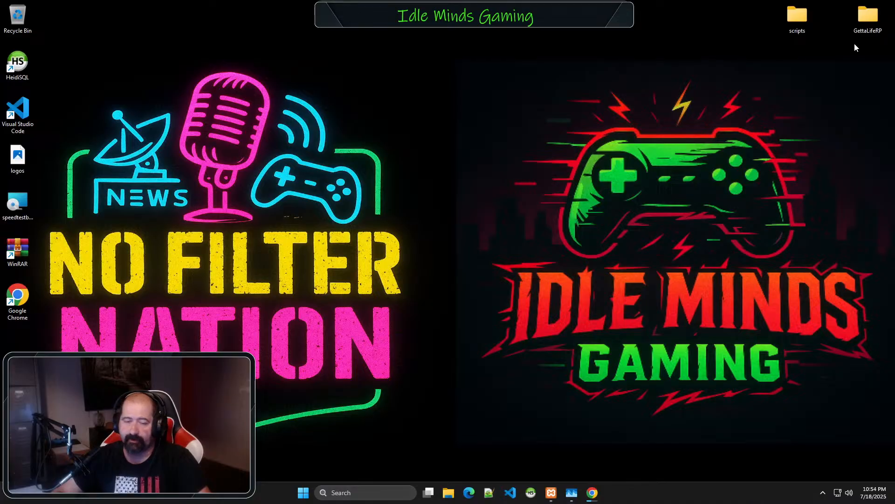
- Change the icon of the GettaLifeRP desktop folder to the green tree from the built-in system icons
right_click(868, 17)
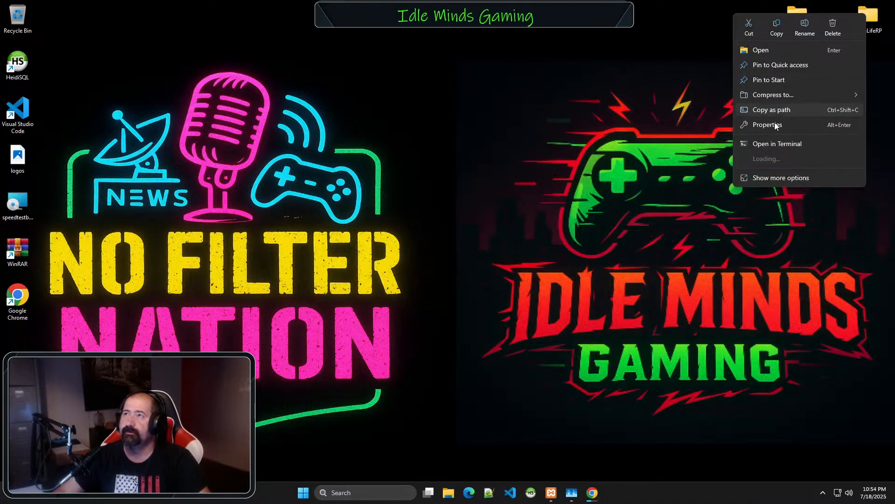
left_click(755, 125)
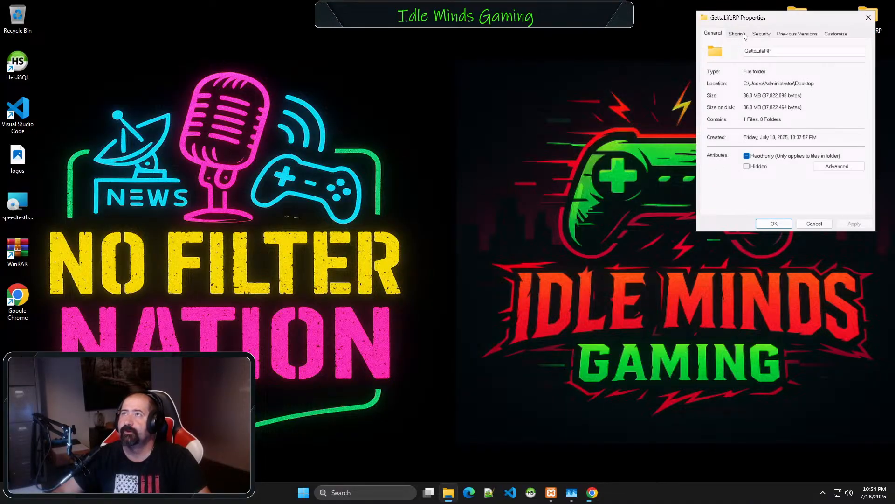
left_click(834, 34)
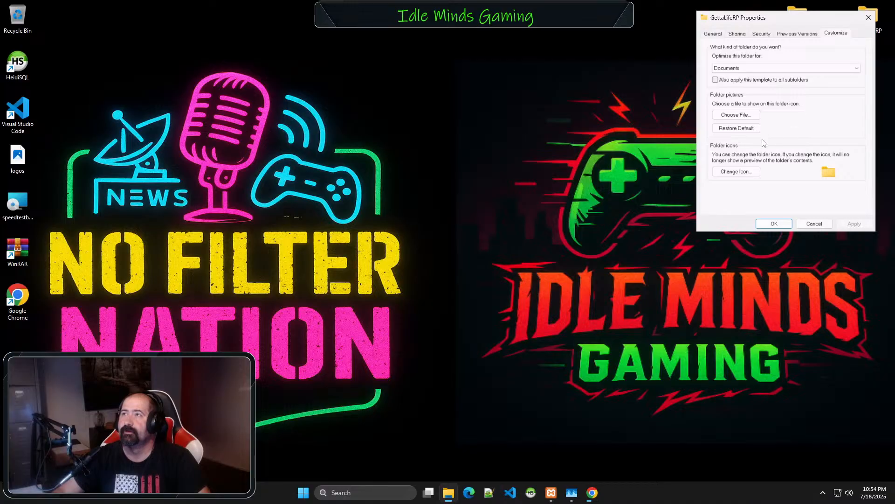
left_click(732, 172)
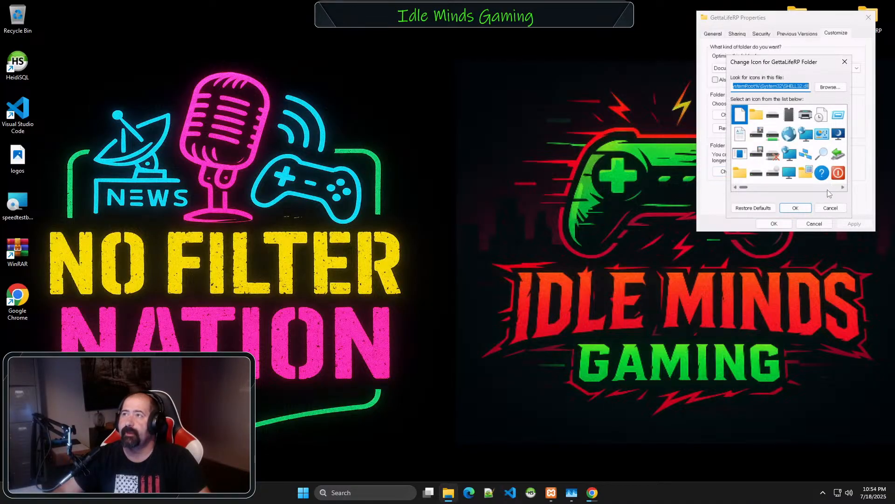
left_click(844, 188)
left_click(843, 188)
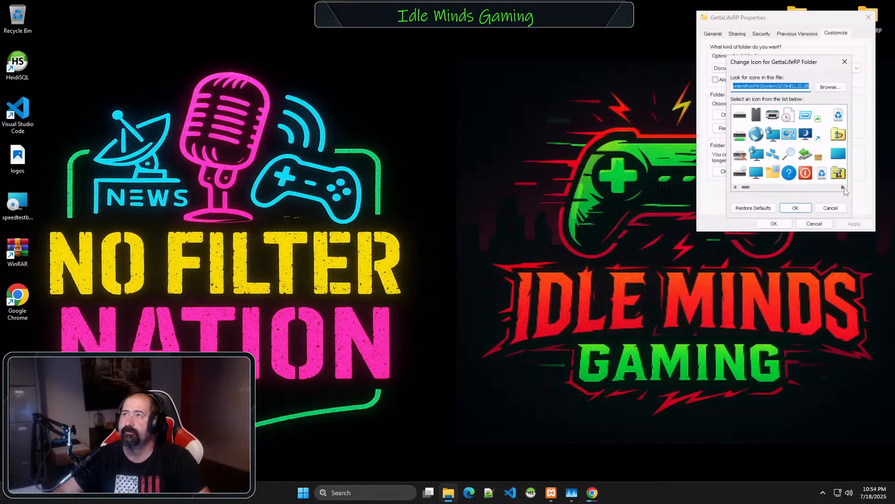
left_click(843, 188)
left_click(843, 188)
left_click(844, 187)
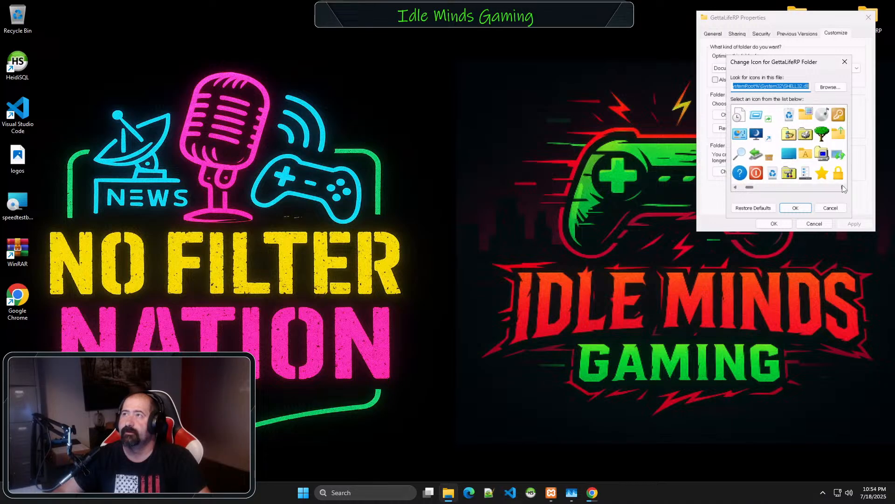
left_click(822, 134)
left_click(795, 208)
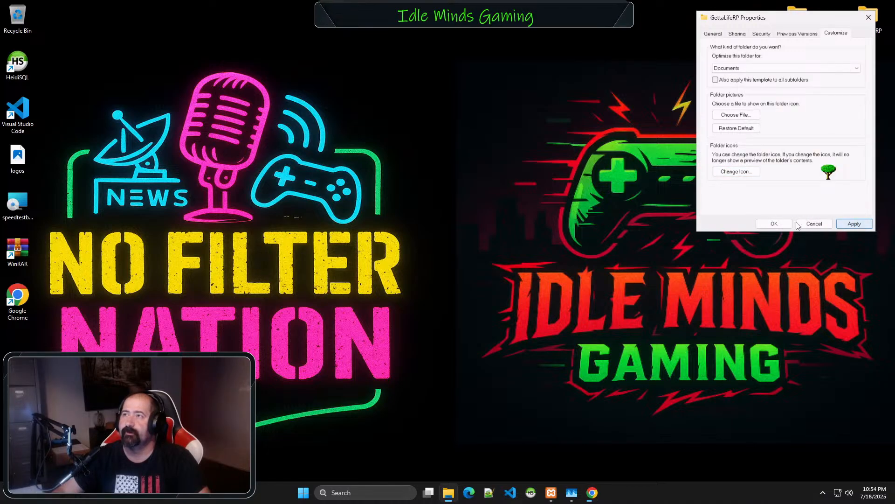
left_click(774, 223)
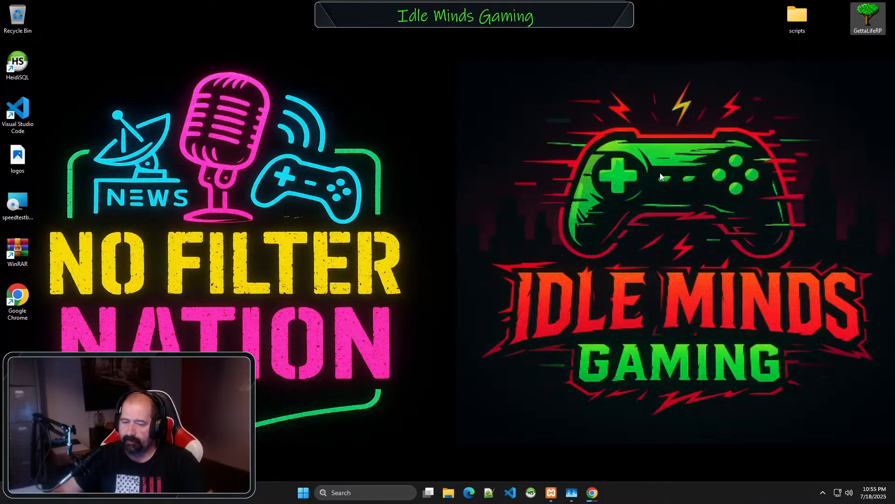
- Bring up the XAMPP Control Panel to check the Apache and MySQL services, and minimize it again
left_click(551, 492)
mouse_move(572, 492)
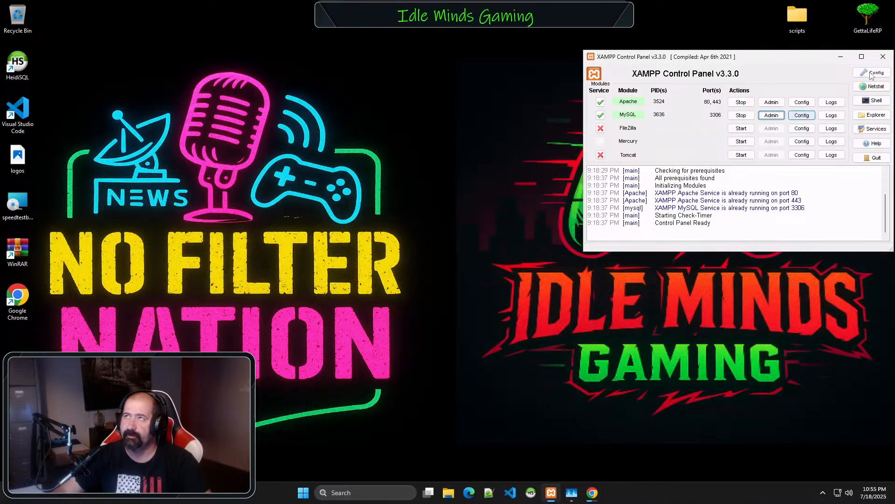
left_click(841, 57)
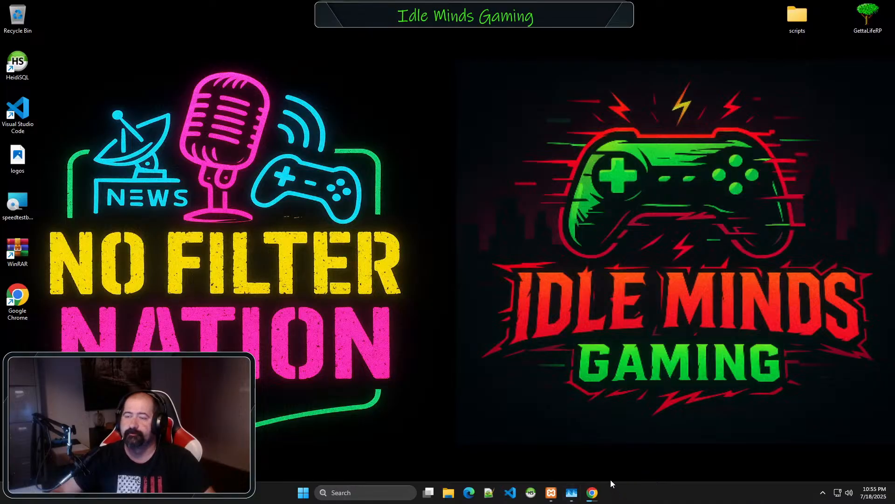
- Extract the server.7z archive in the GettaLifeRP folder to the Desktop\GettaLifeRP\server path with WinRAR and close the archive
double_click(870, 18)
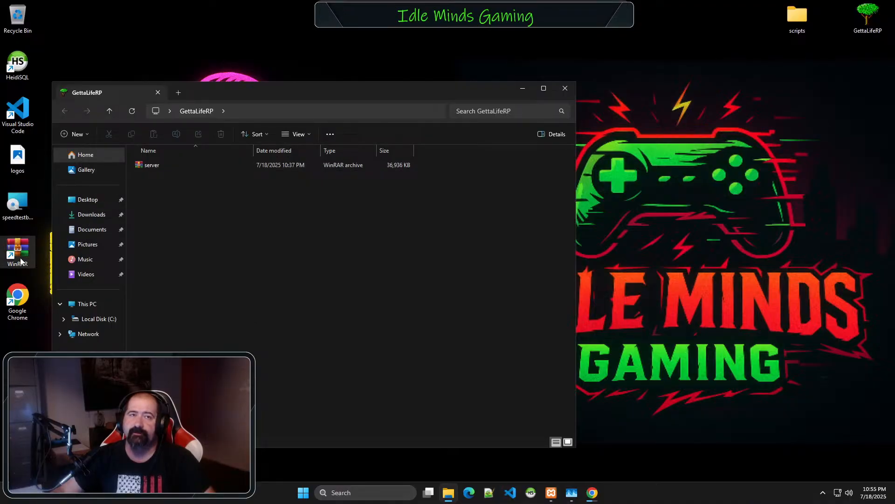
left_click(152, 167)
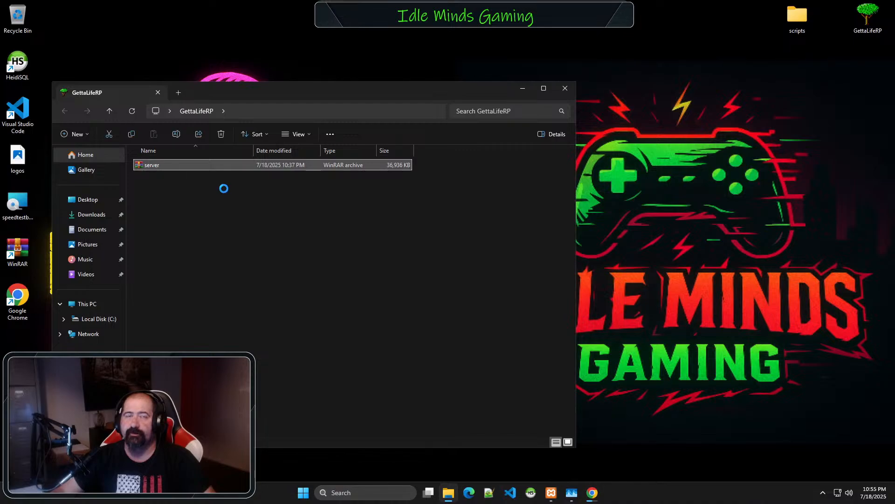
key("Return")
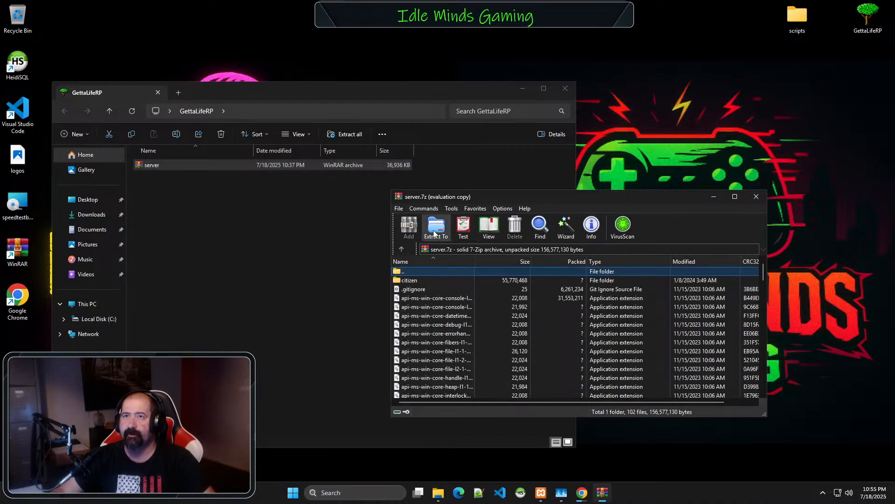
left_click(436, 228)
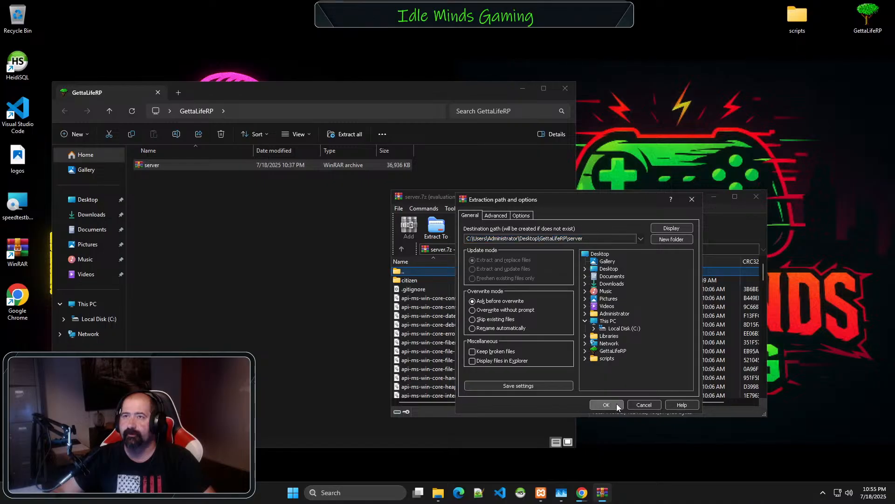
left_click(617, 404)
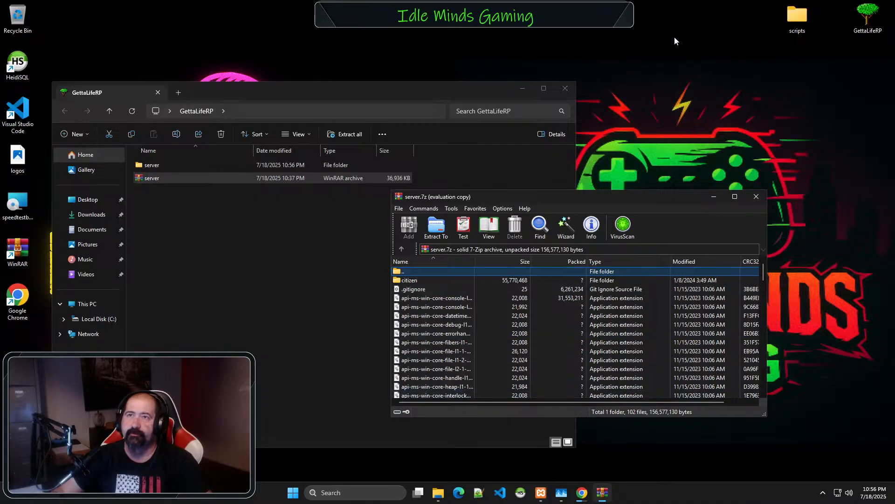
left_click(754, 198)
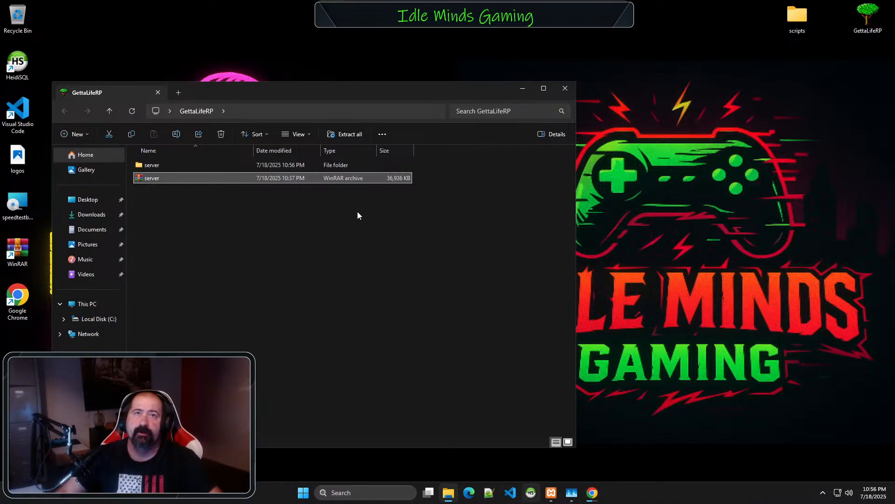
- Open the extracted server folder inside GettaLifeRP and look through its files
left_click(167, 166)
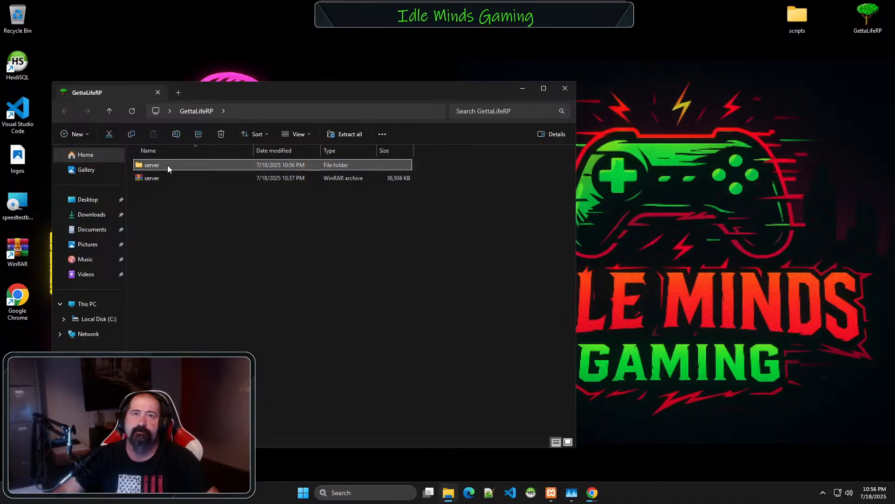
double_click(167, 165)
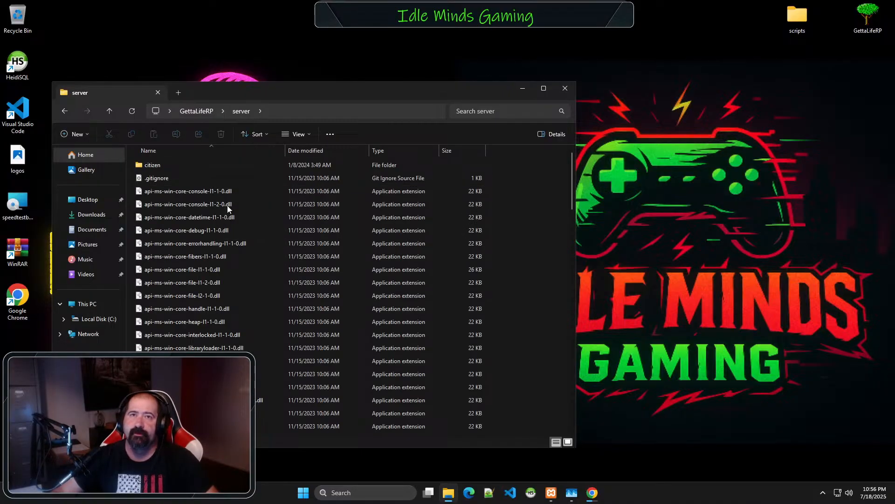
scroll(228, 206, "down", 20)
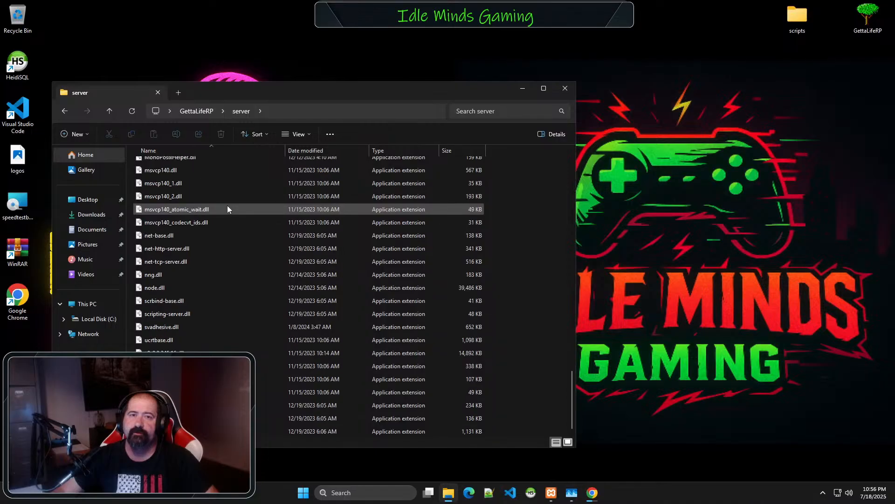
- Find the FXServer application in the extracted server folder and run it
scroll(228, 205, "up", 5)
scroll(228, 205, "down", 4)
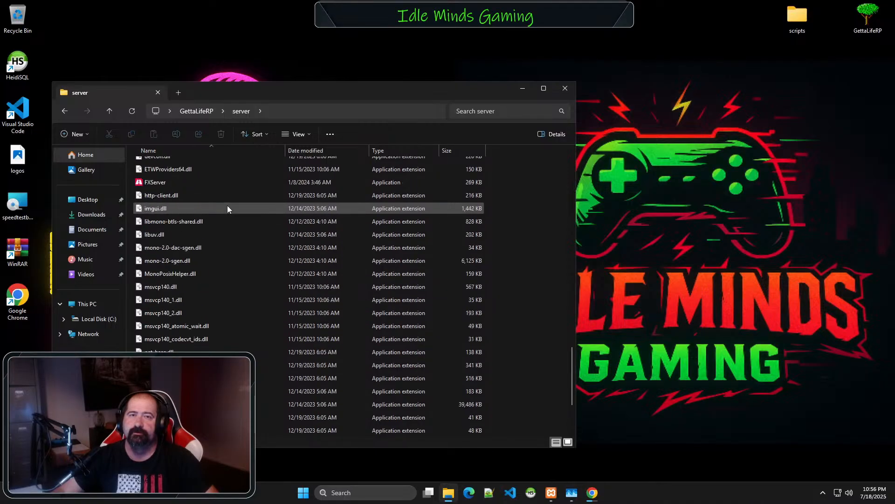
scroll(228, 208, "up", 4)
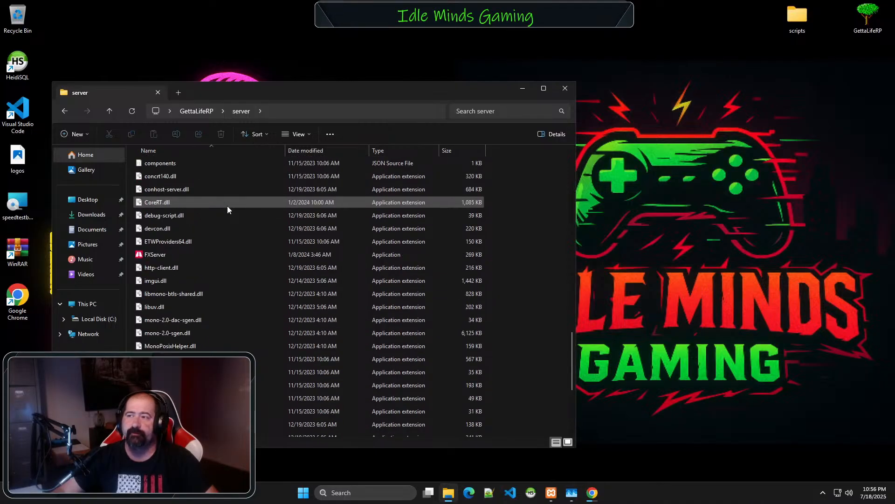
left_click(196, 255)
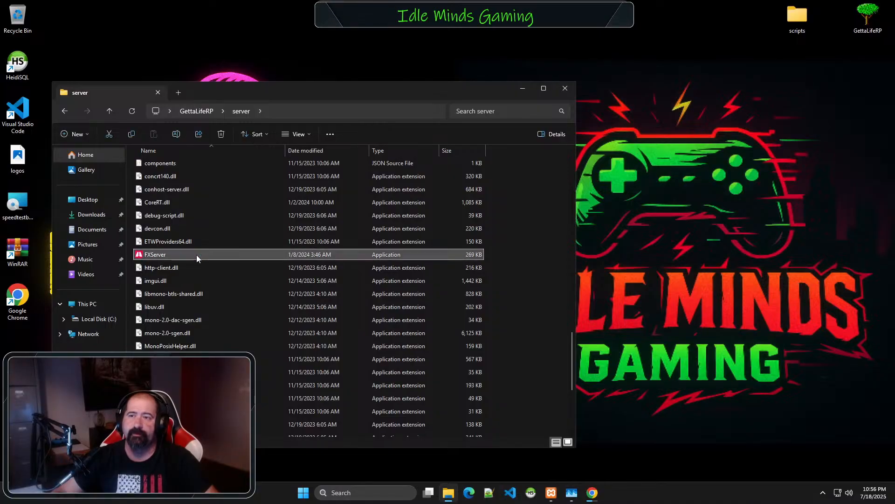
double_click(197, 254)
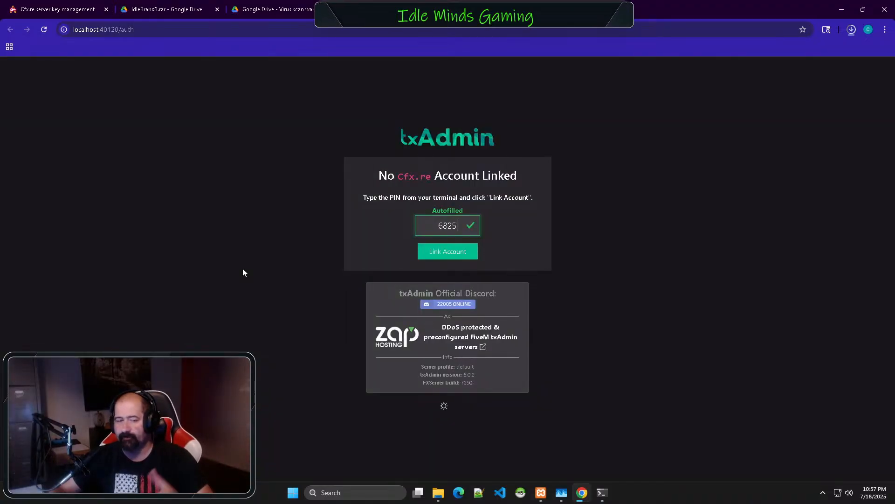
- Link and authorize the Cfx.re account in txAdmin and create the master account, entering and confirming a backup password and accepting the terms
left_click(451, 254)
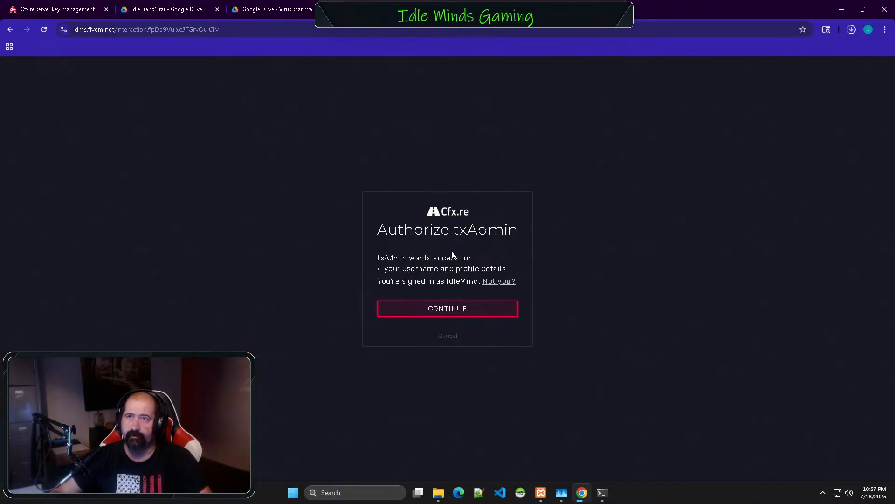
left_click(462, 313)
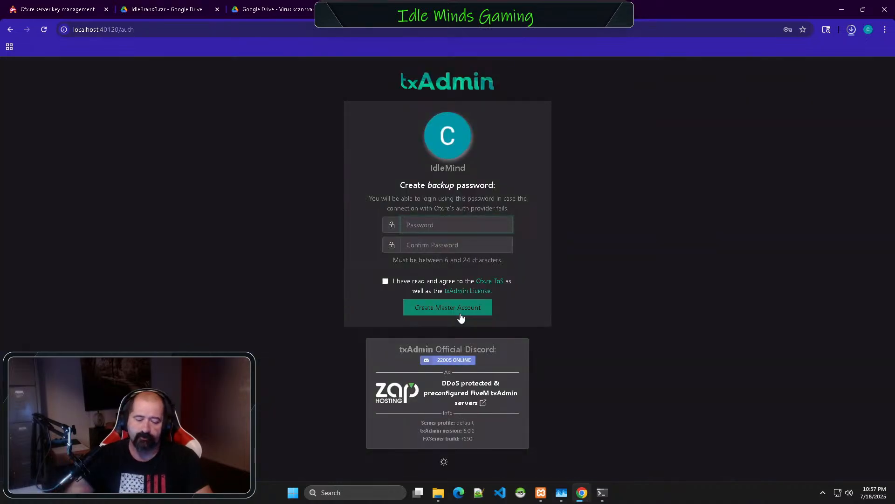
type("•••")
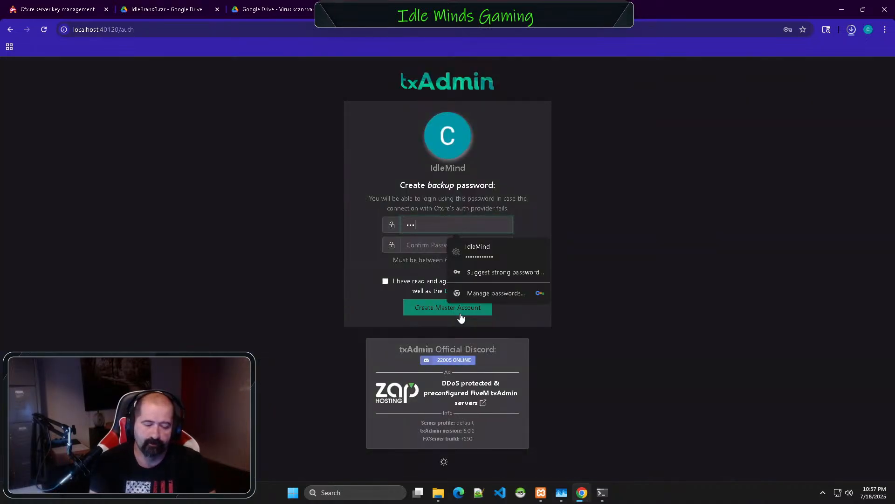
key("BackSpace")
key("BackSpace")
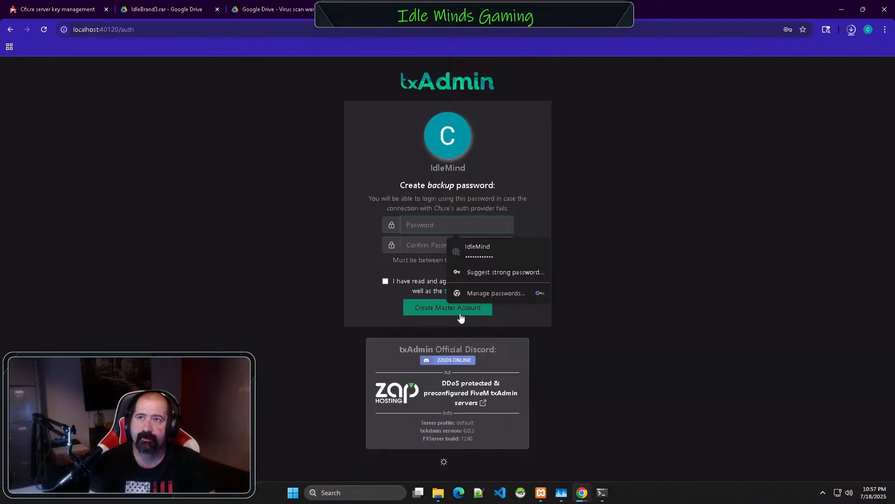
type("••••••••")
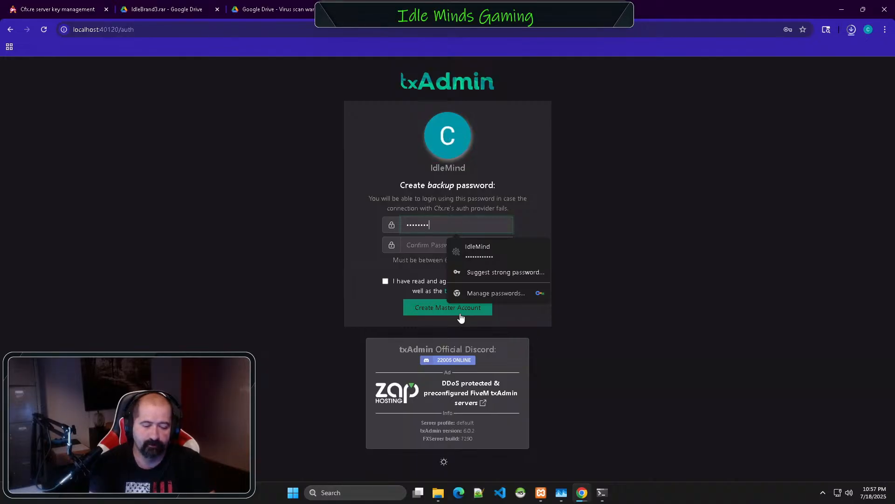
type("••••")
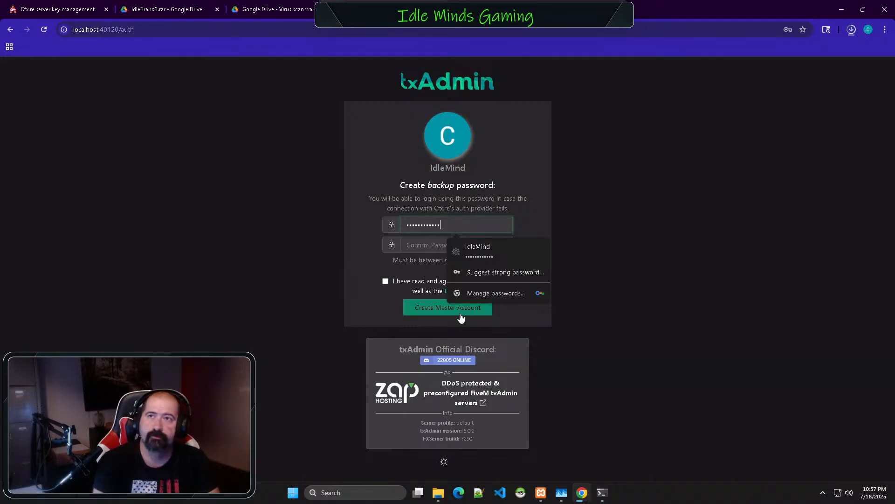
key("Tab")
type("••")
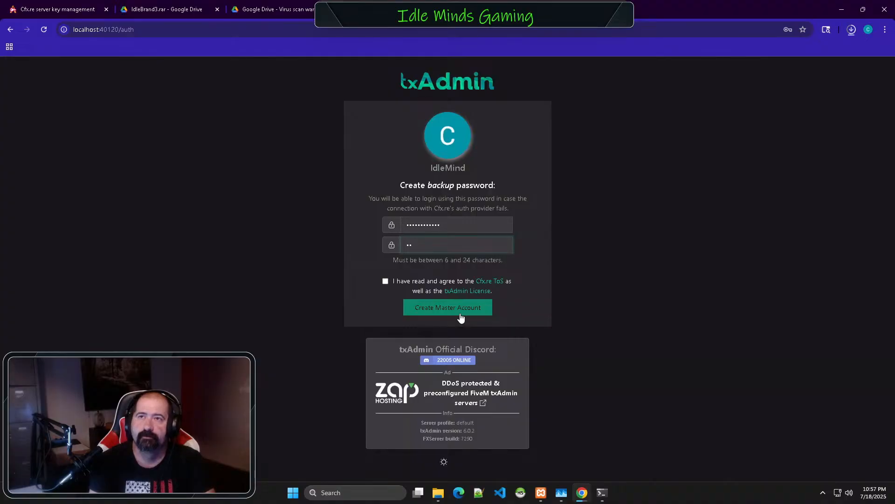
type("••••••")
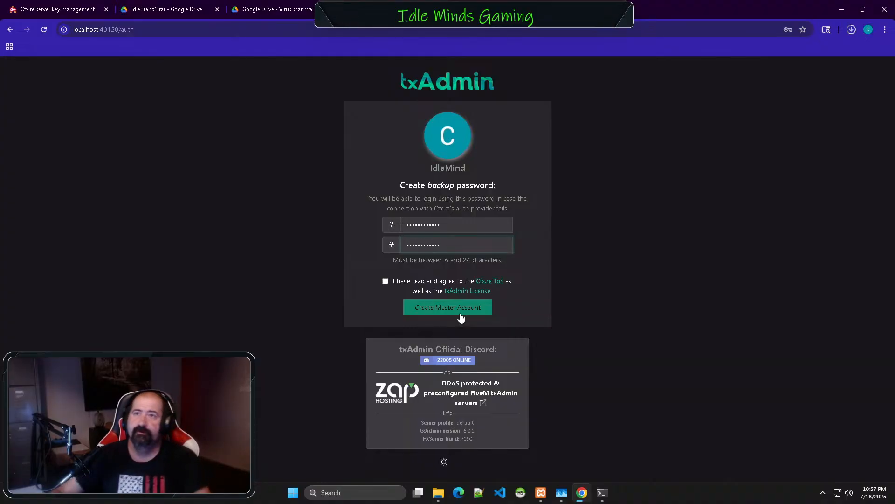
left_click(385, 281)
left_click(461, 316)
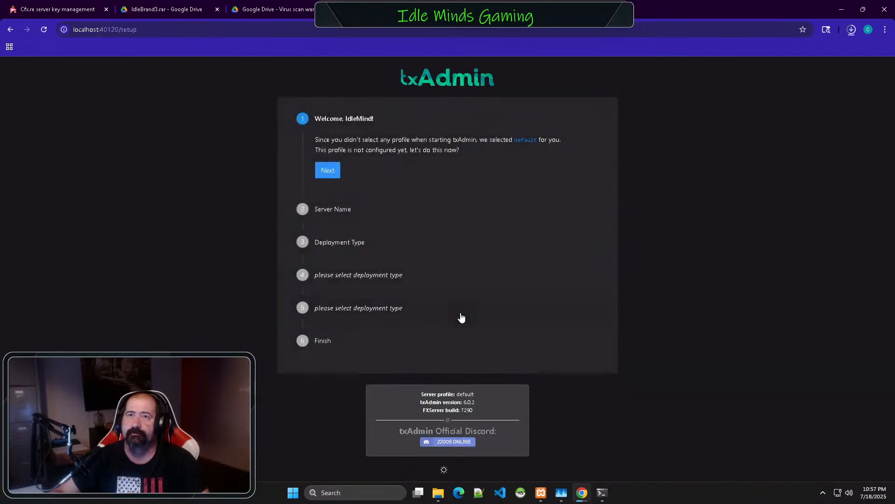
- Start the txAdmin profile setup and set the server name to GettaLifeRP
left_click(330, 171)
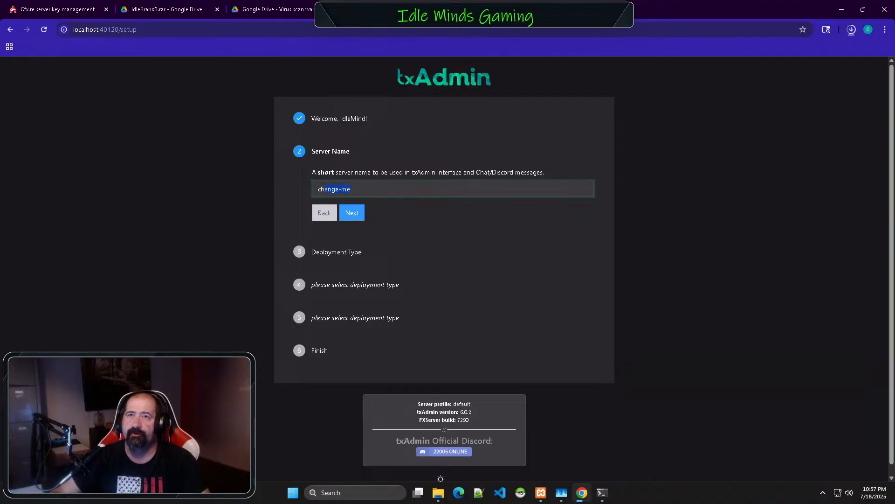
type("Getta")
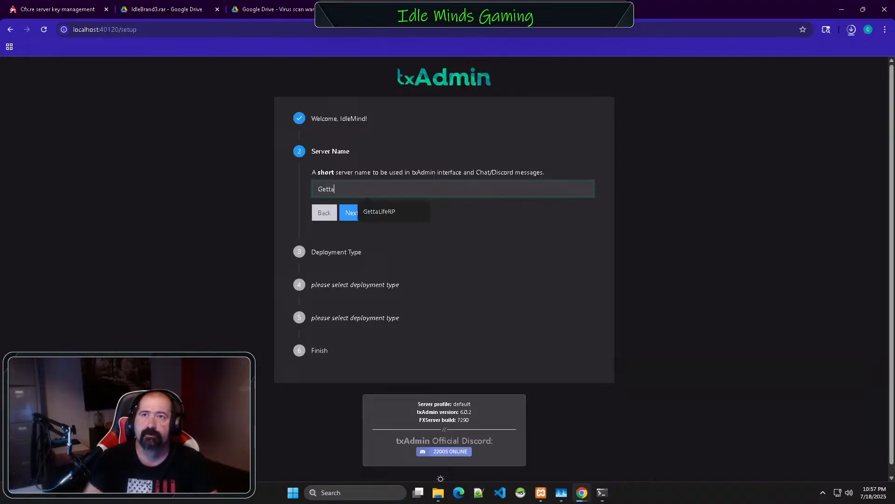
left_click(393, 214)
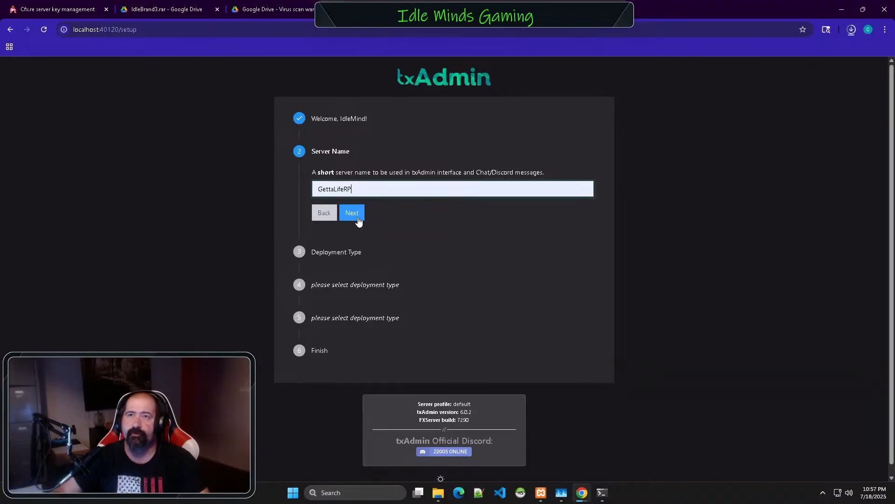
left_click(352, 212)
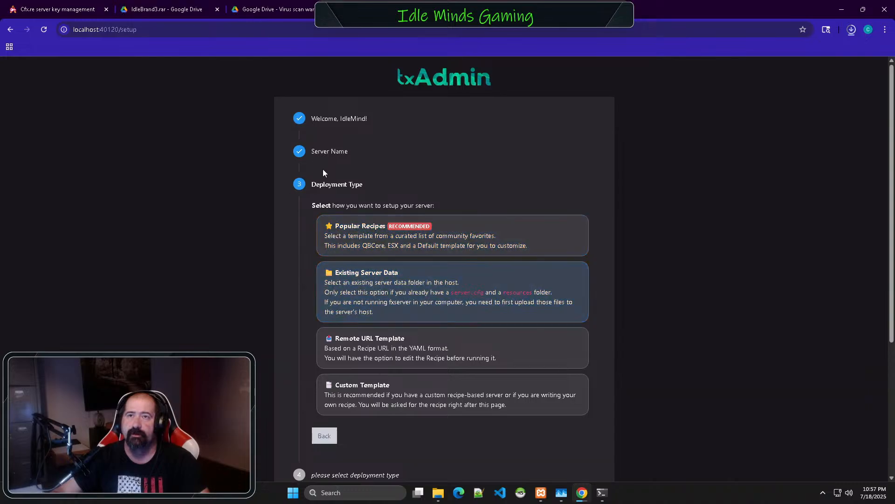
- Choose the QBCore template from Popular Recipes, save the suggested data location, and accept the recipe unchanged in the Recipe Deployer
left_click(352, 240)
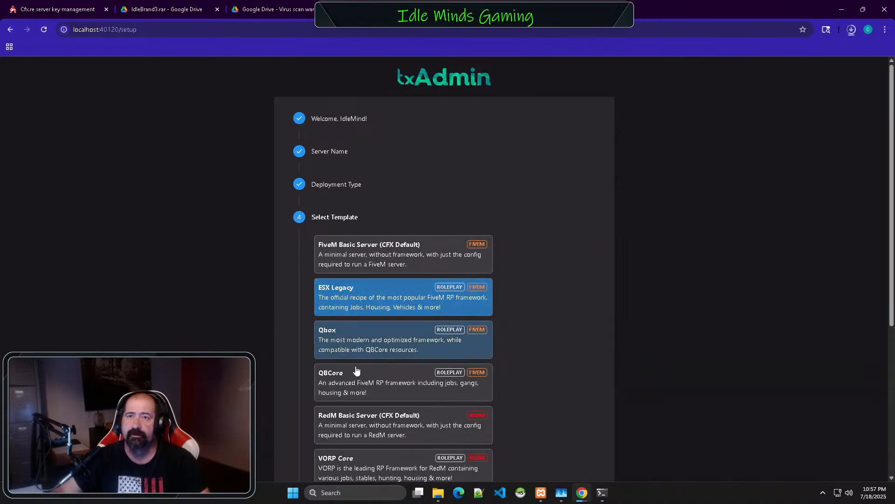
left_click(352, 390)
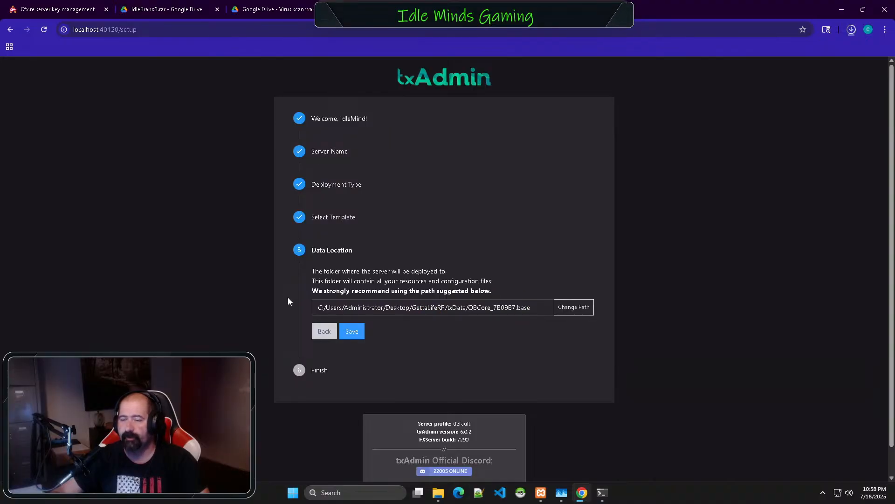
left_click(352, 332)
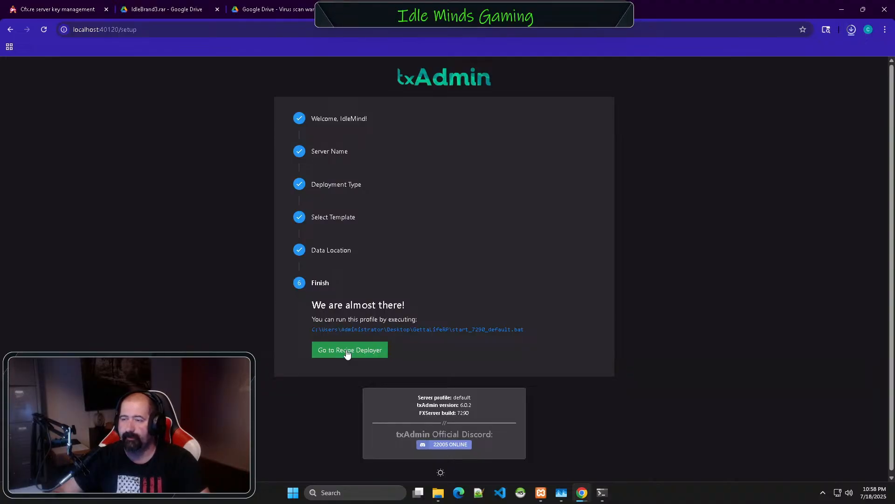
left_click(348, 353)
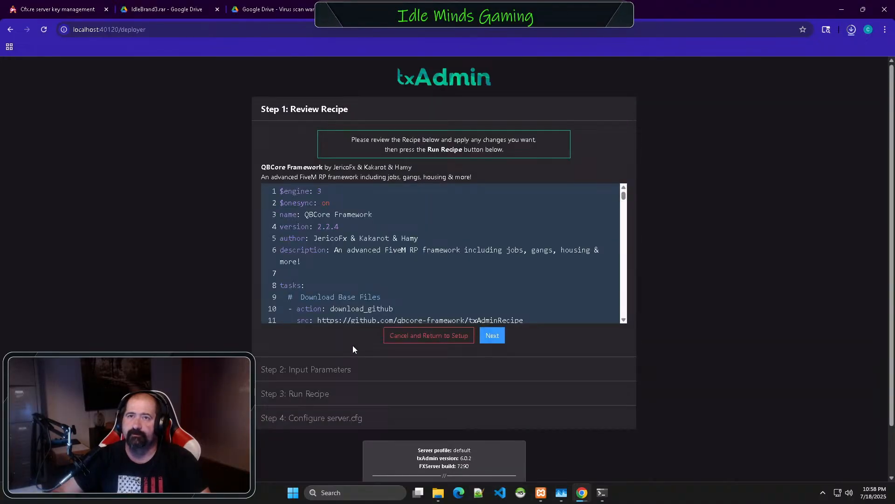
left_click(492, 335)
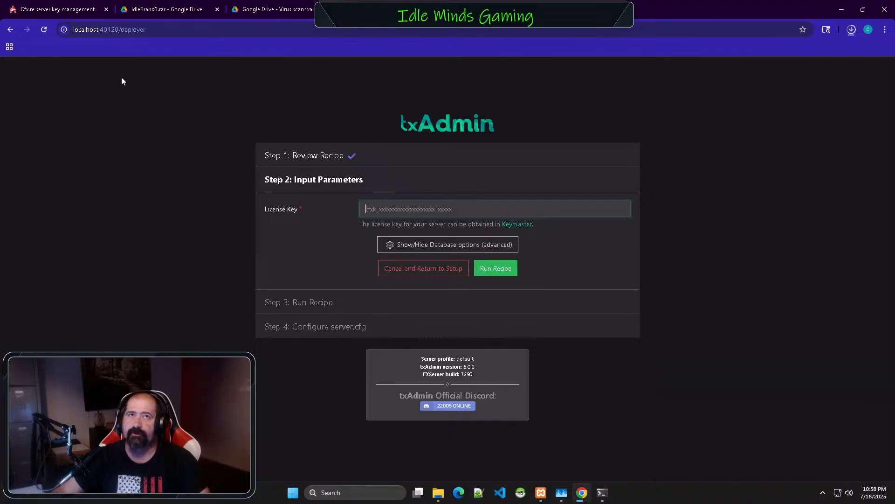
- Open the GettaLifeRP server entry in Cfx.re Keymaster and copy its license key
left_click(63, 11)
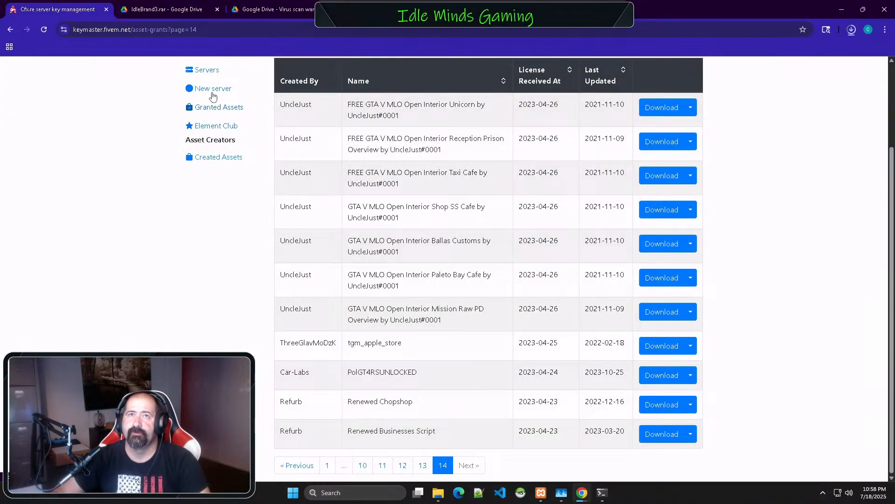
left_click(206, 70)
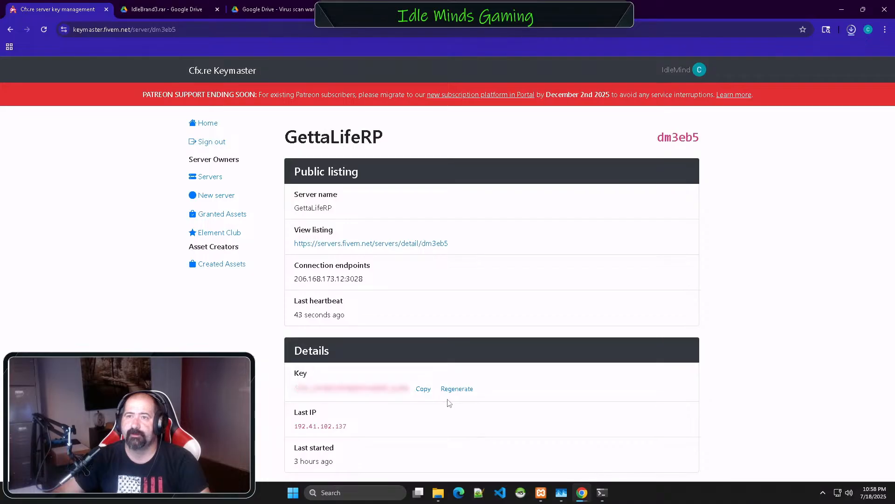
left_click(423, 388)
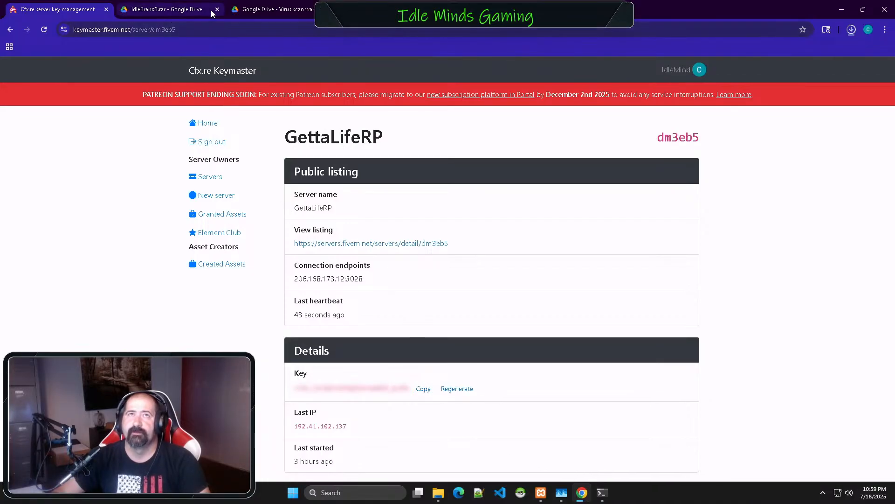
- Return to the txAdmin deployer, paste the copied license key into the License Key field, and run the recipe
mouse_move(180, 13)
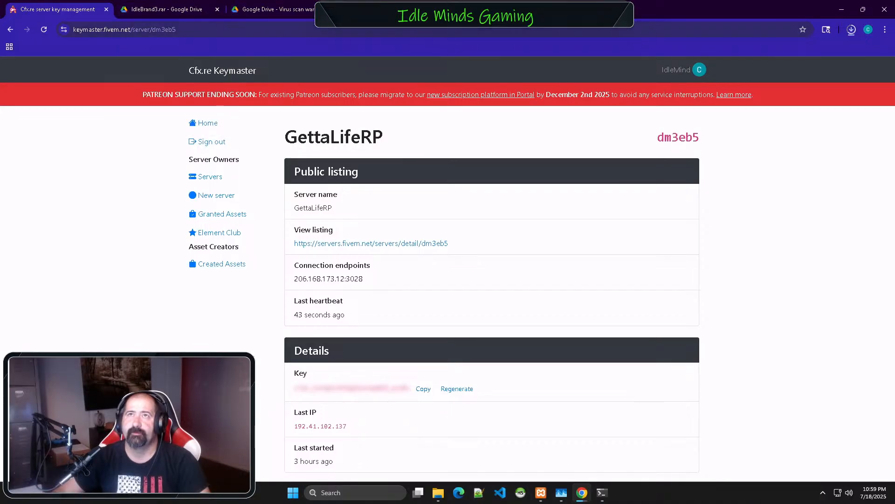
left_click(267, 13)
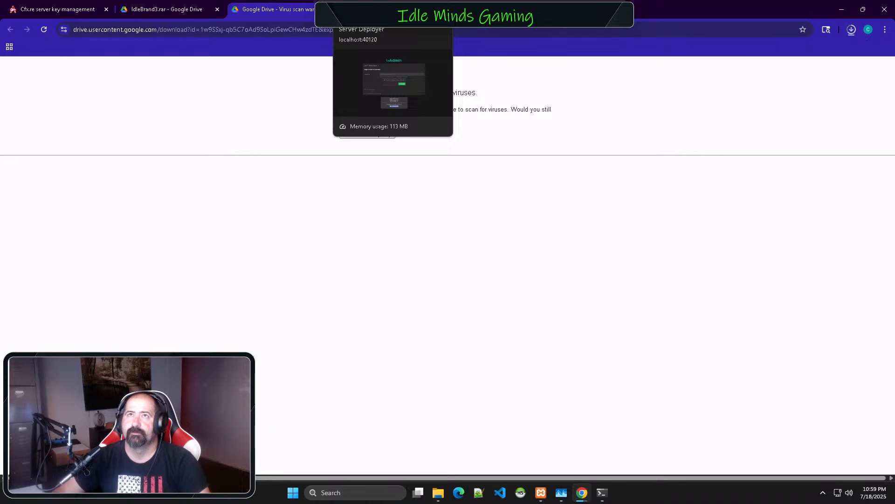
left_click(392, 9)
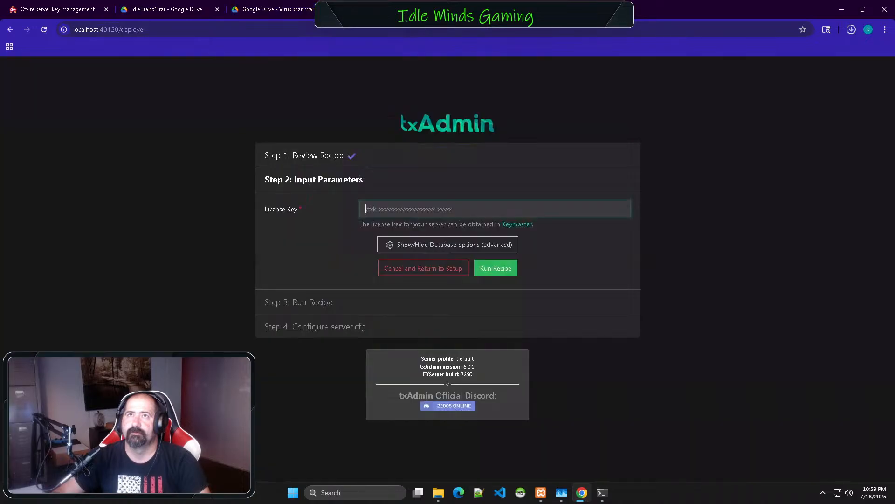
right_click(418, 210)
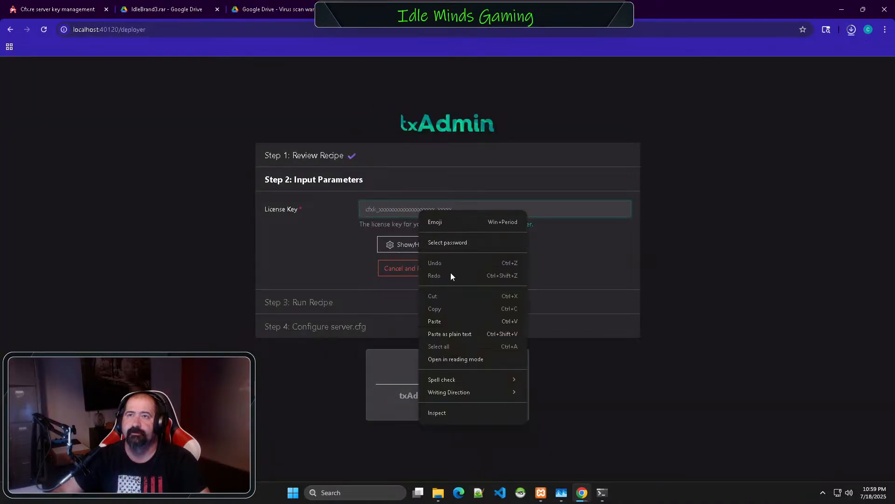
left_click(453, 320)
left_click(498, 268)
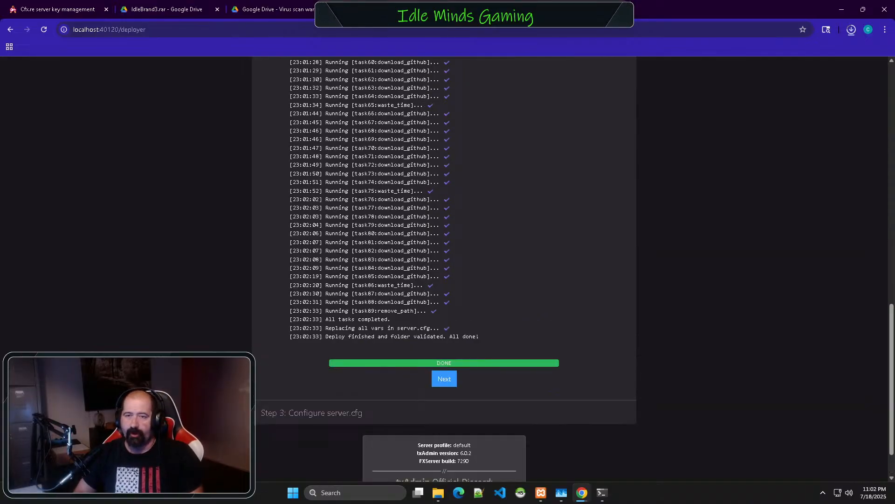
- Continue to the server.cfg configuration, keep it as generated, and save it and run the server
key("super+e")
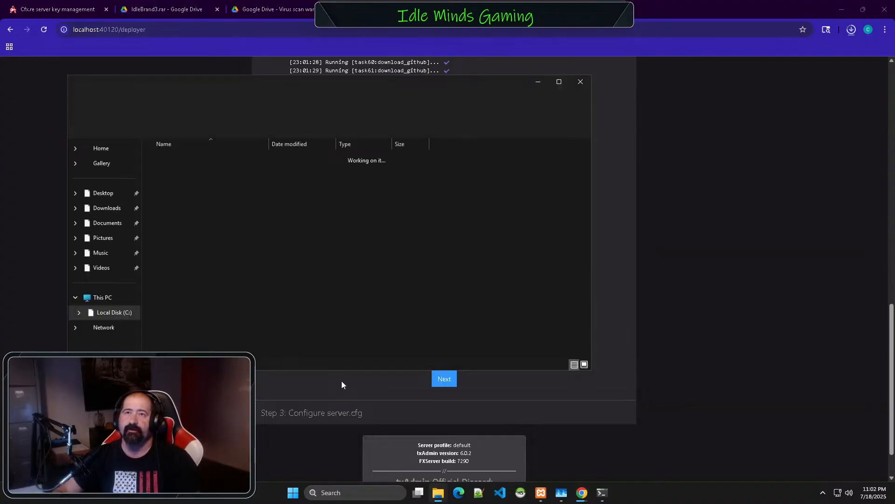
left_click(525, 385)
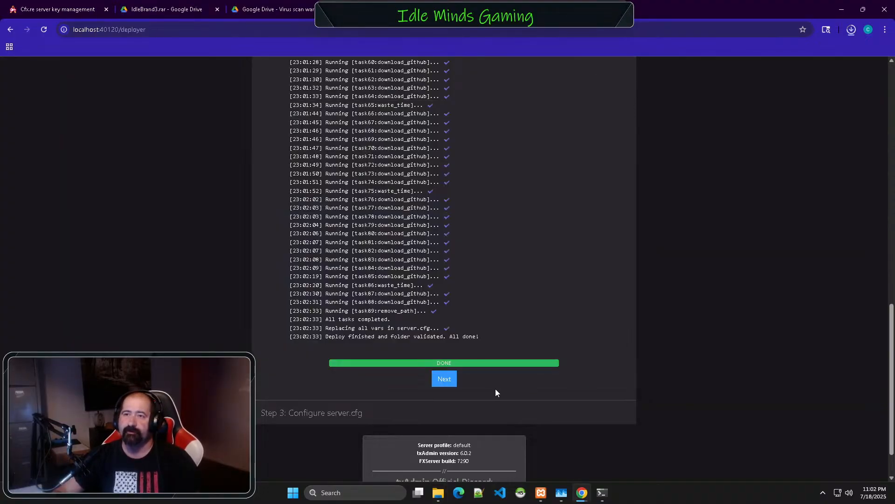
left_click(445, 379)
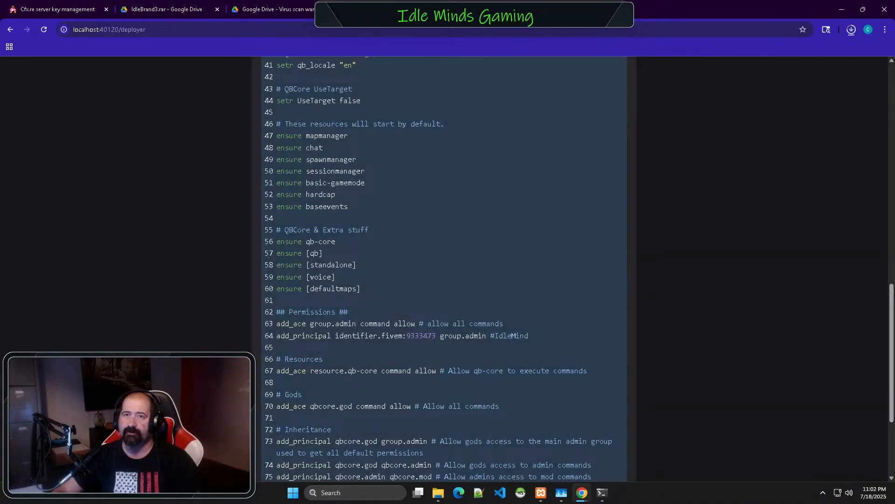
scroll(443, 268, "down", 3)
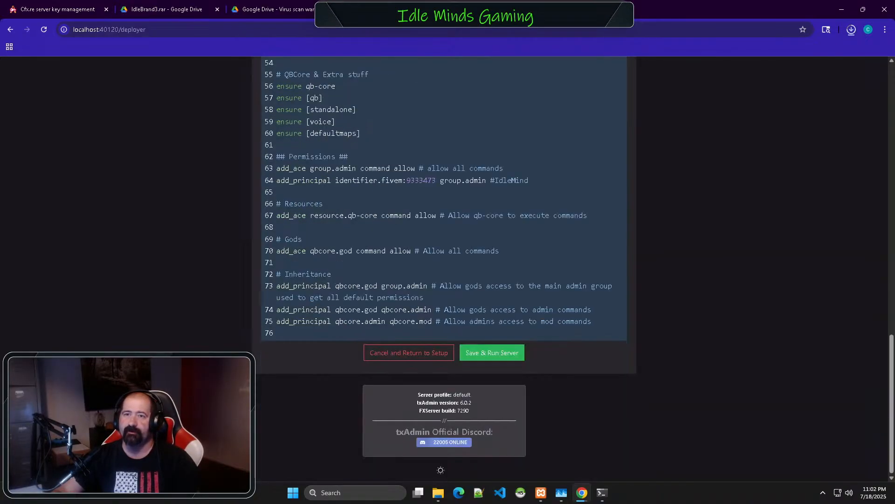
left_click(497, 353)
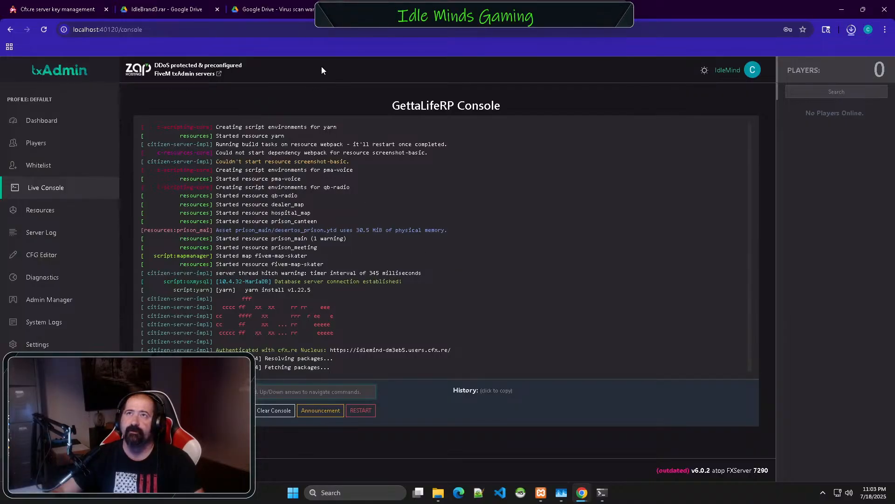
- Minimize the browser and the server console, and place the QBCore_7B09B7.base folder window beside the server folder window
left_click(837, 5)
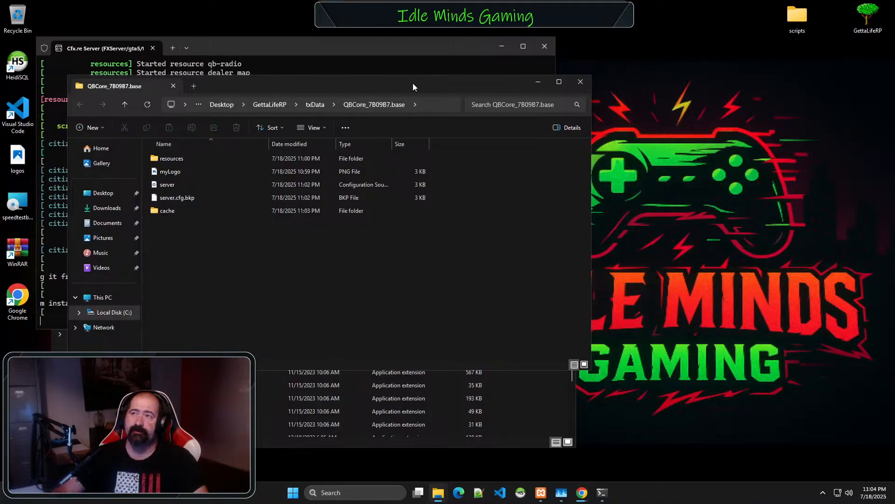
left_click_drag(343, 85, 530, 89)
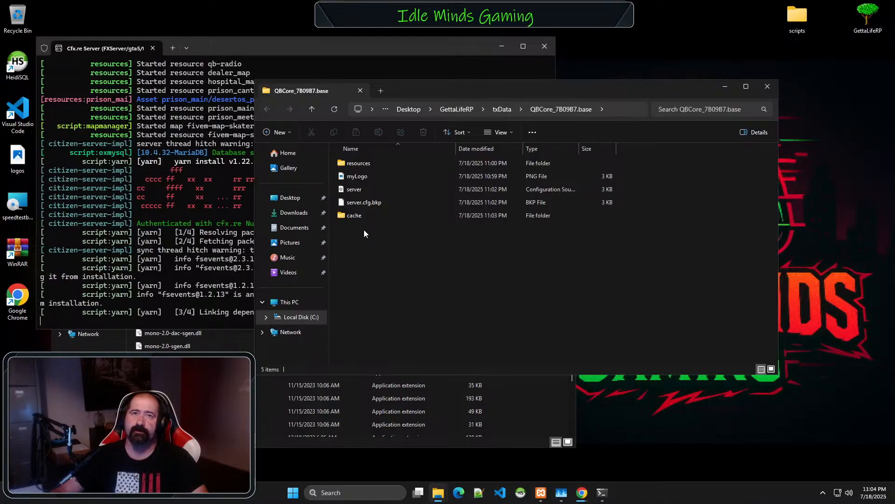
left_click_drag(502, 94, 611, 100)
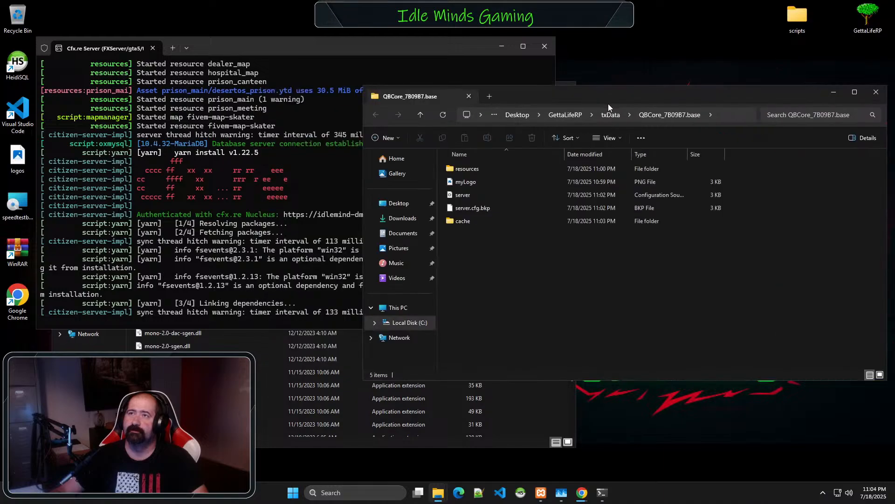
left_click(284, 53)
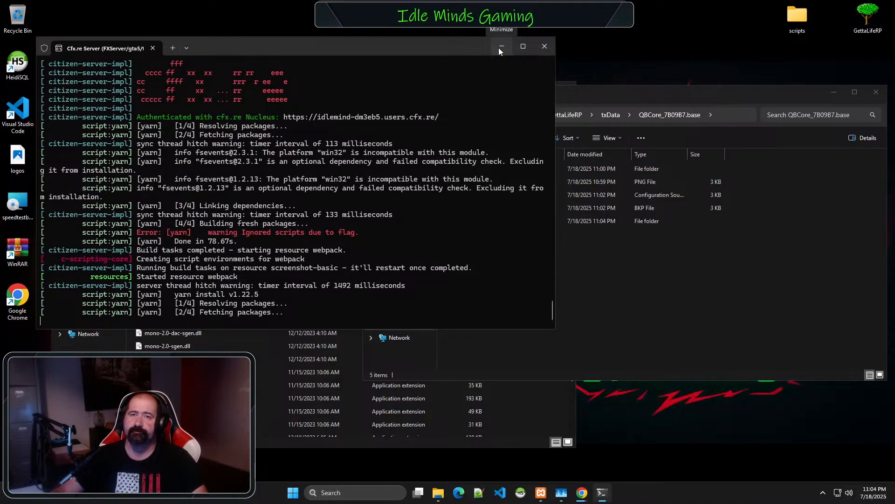
left_click(501, 47)
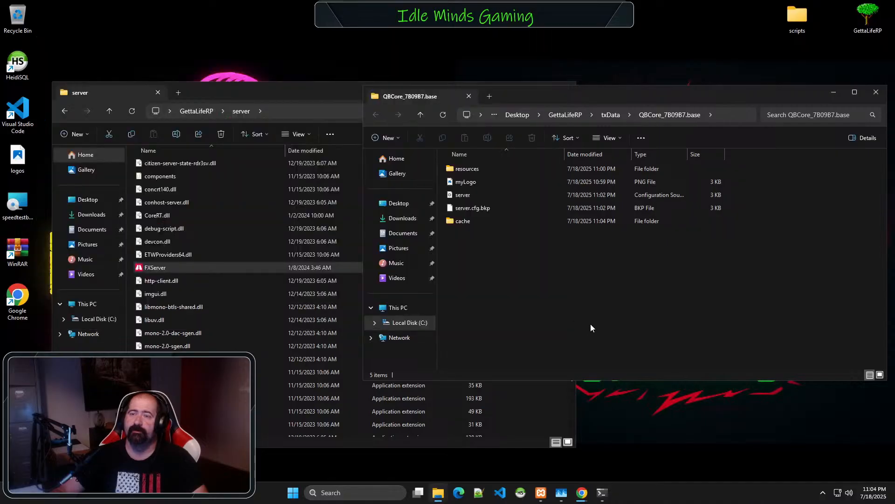
- Open server.cfg from the QBCore_7B09B7.base folder and trim both the sv_hostname and sv_projectName values to just "GettaLifeRP"
double_click(470, 201)
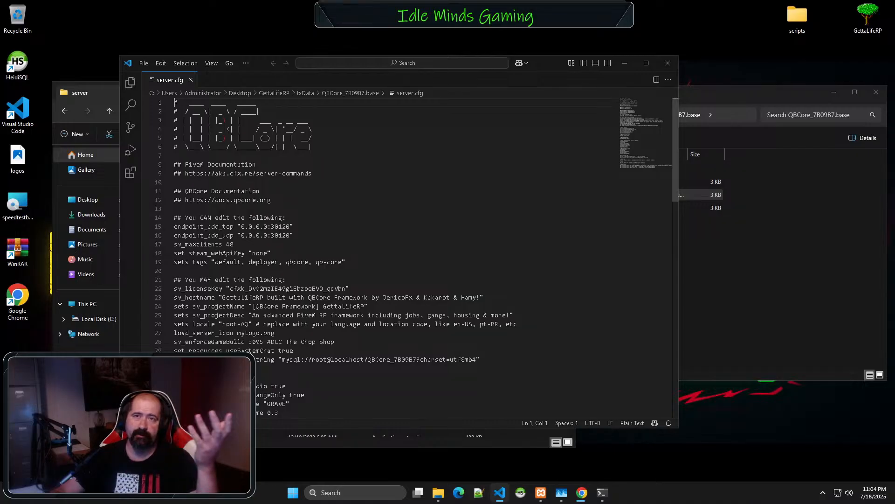
scroll(373, 256, "down", 1)
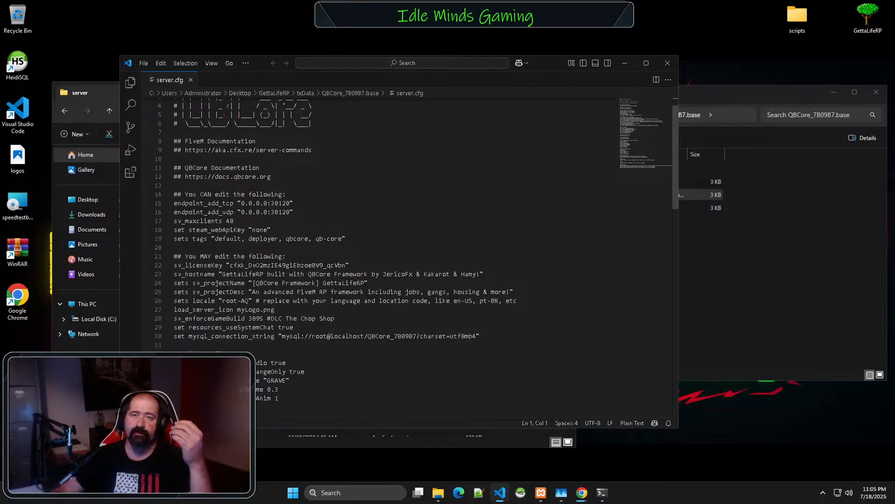
scroll(373, 256, "down", 1)
scroll(373, 256, "down", 2)
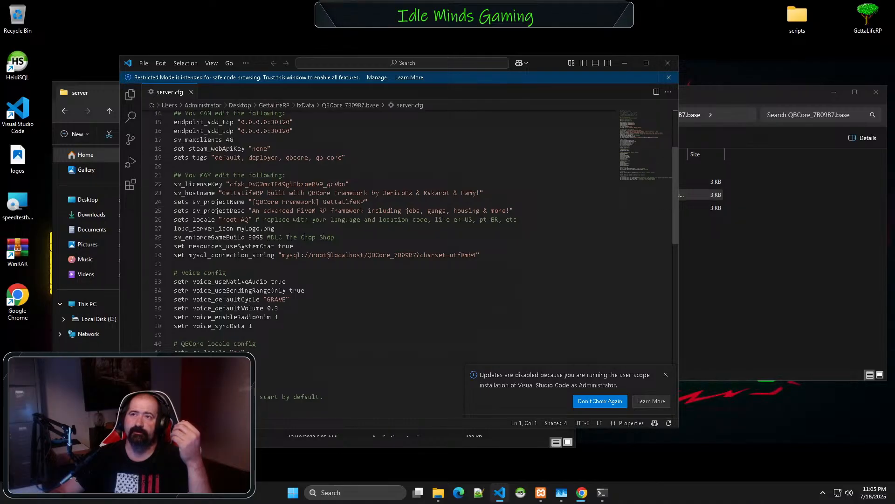
left_click_drag(480, 193, 267, 193)
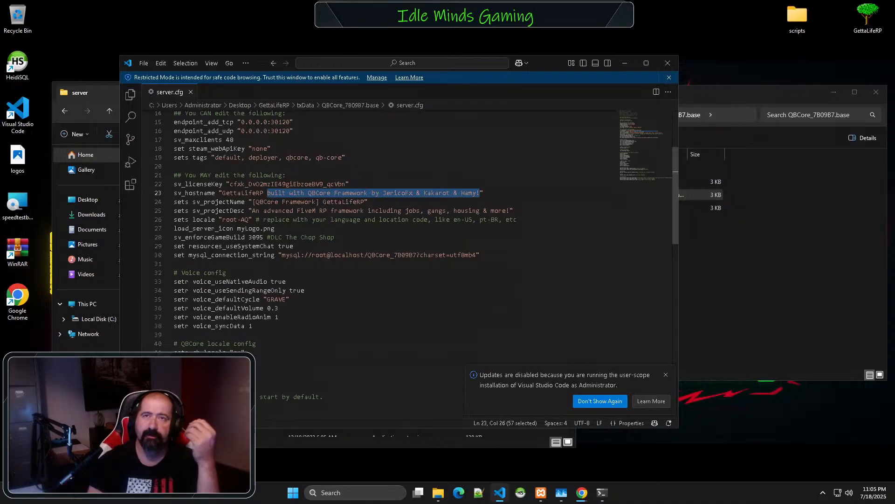
key("BackSpace")
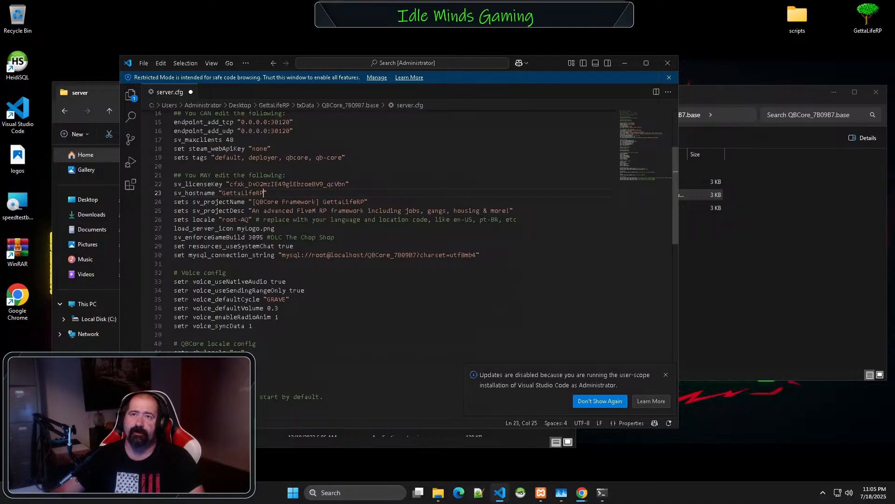
left_click_drag(323, 201, 252, 201)
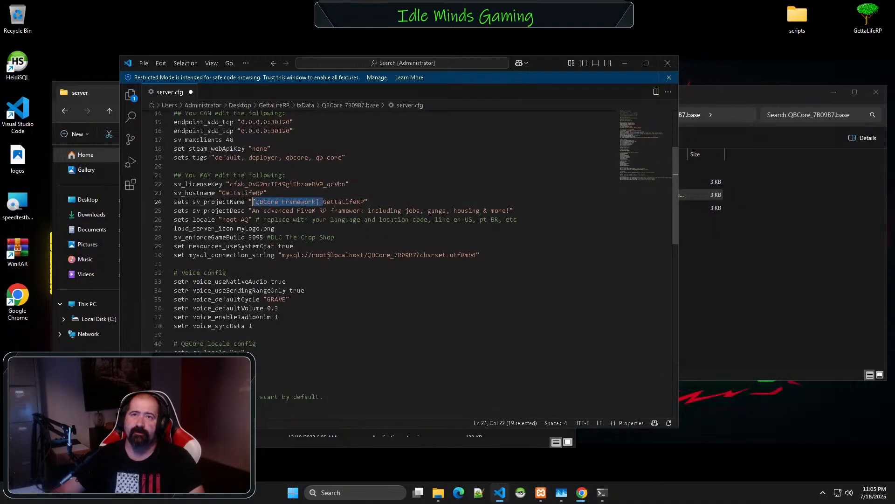
key("BackSpace")
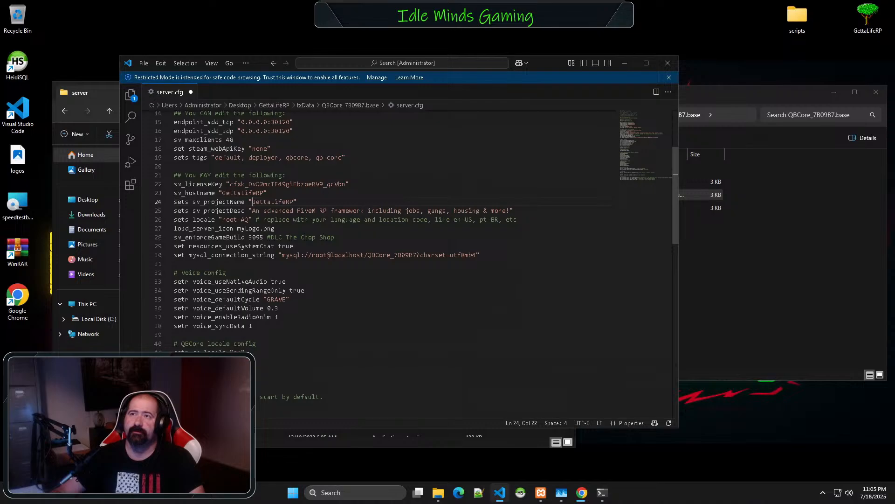
- Replace the sv_projectDesc text in server.cfg with "A Reckless Development Server!"
left_click_drag(509, 210, 253, 211)
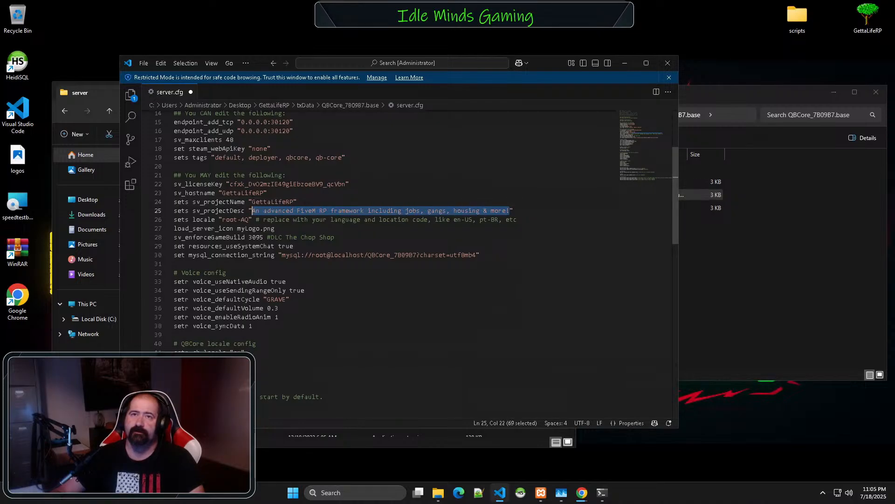
type("A")
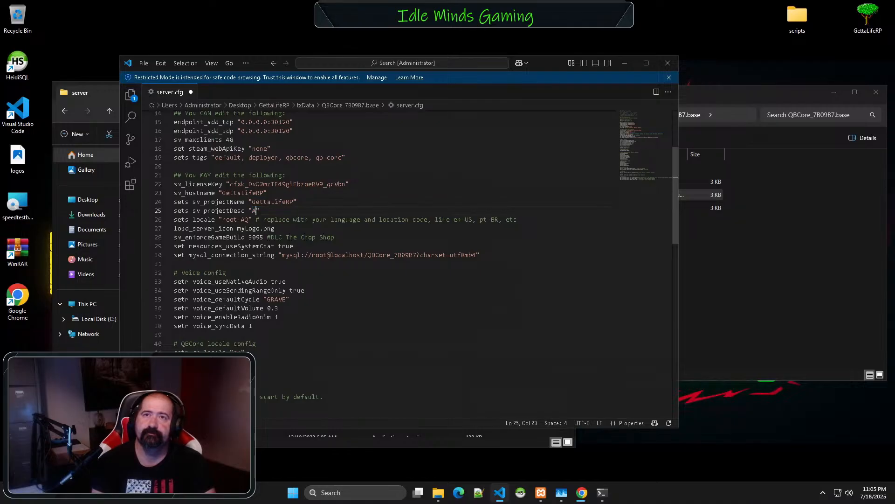
type(" Reck")
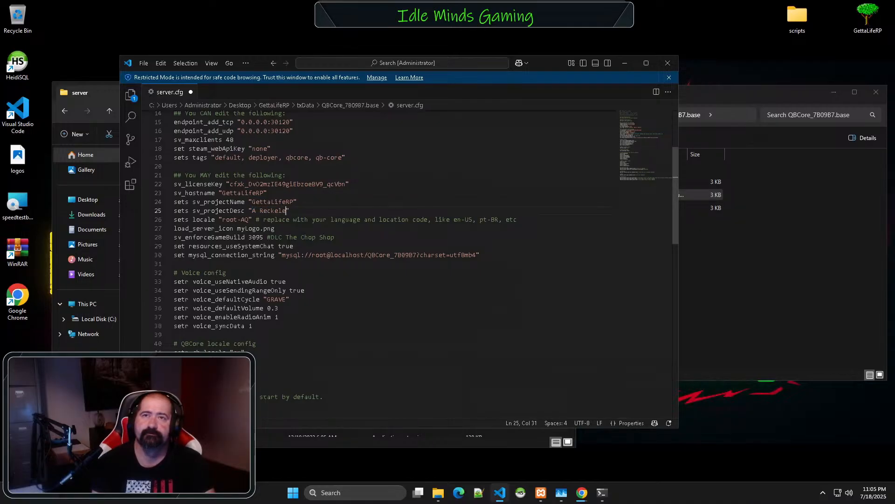
type("ele")
key("BackSpace")
key("BackSpace")
key("BackSpace")
type("less")
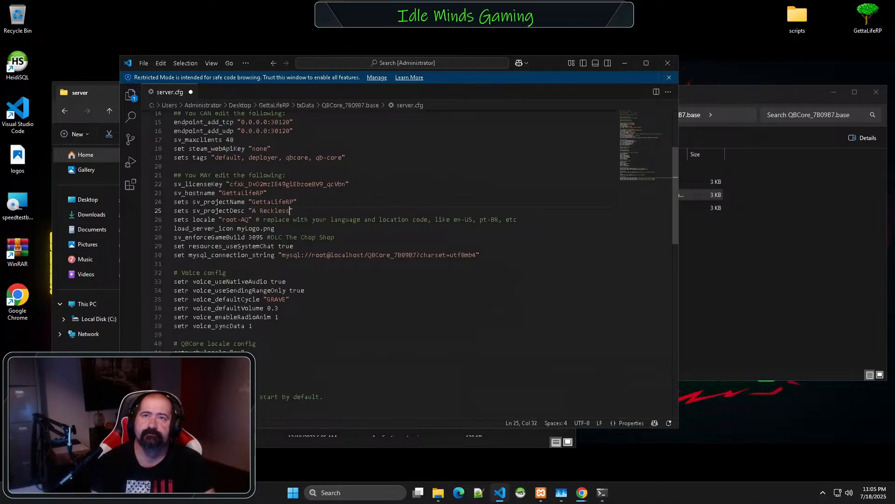
type(" R")
type("olePl")
key("BackSpace")
key("BackSpace")
key("BackSpace")
key("BackSpace")
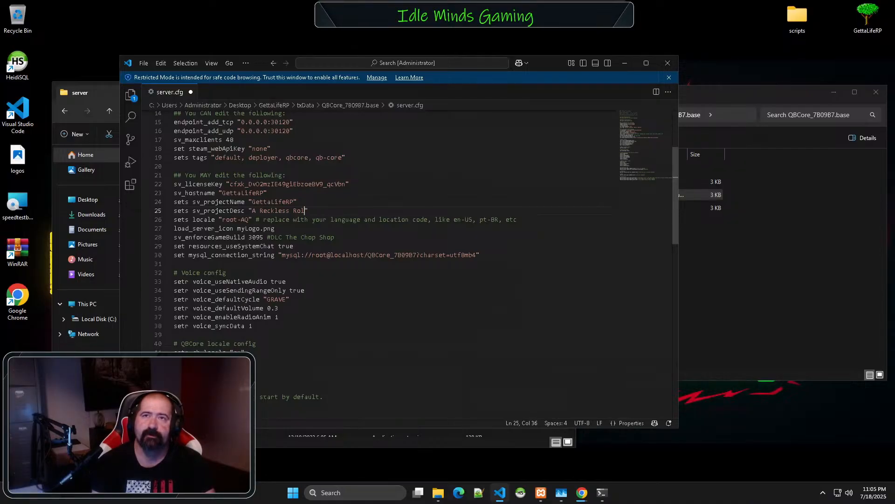
type("Dee")
key("BackSpace")
type("velope")
key("BackSpace")
key("BackSpace")
key("BackSpace")
key("BackSpace")
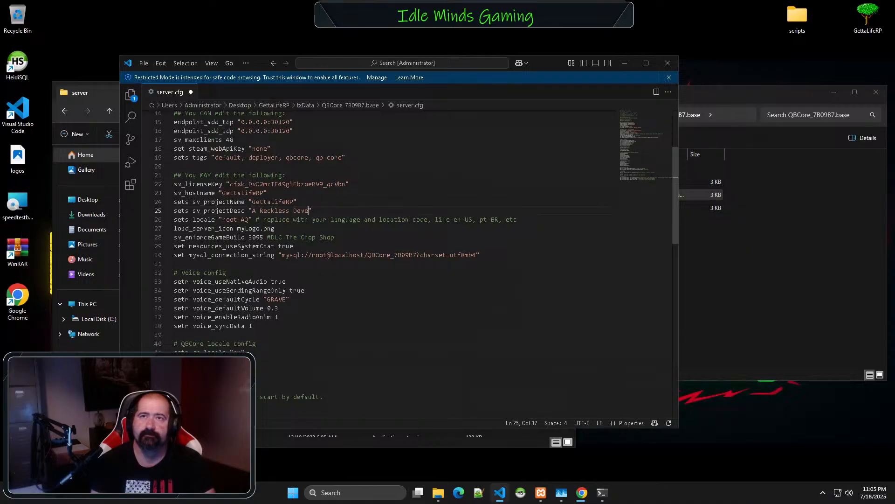
type("lopment ")
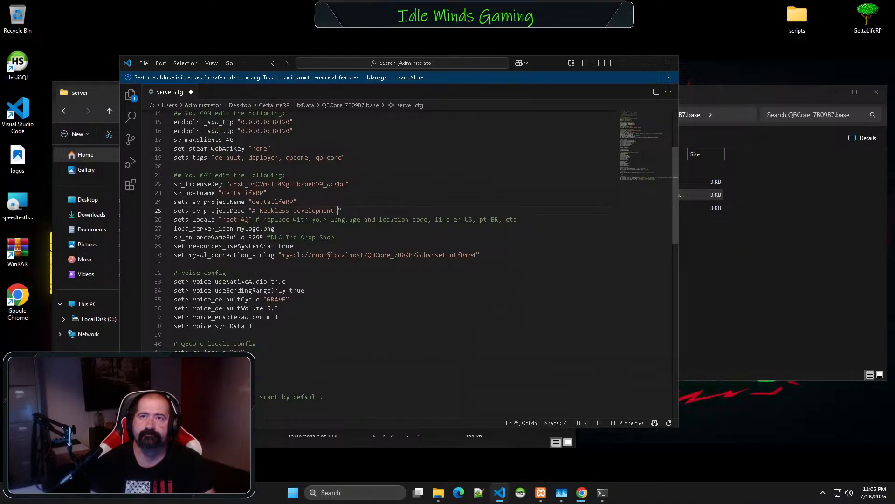
type("SE")
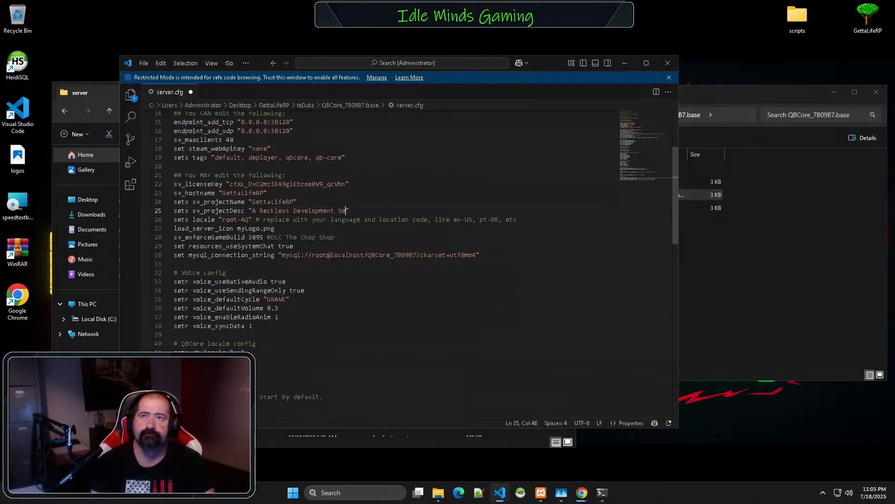
type("rvver.")
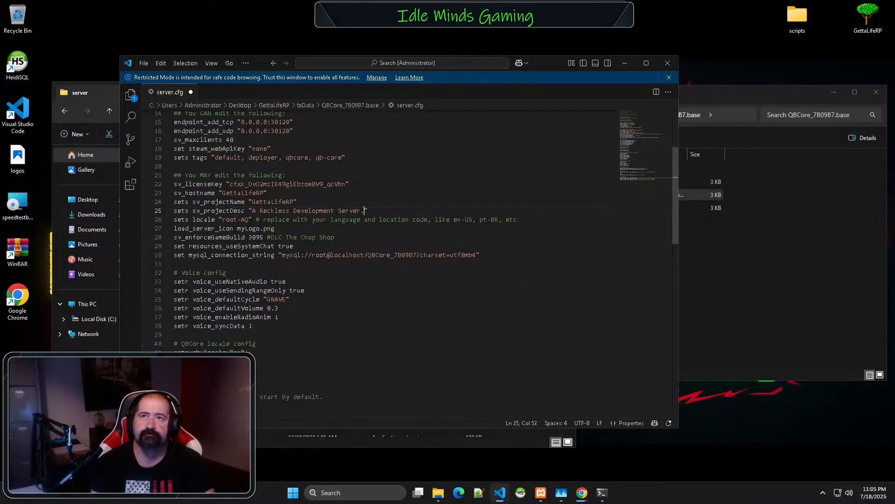
type("!")
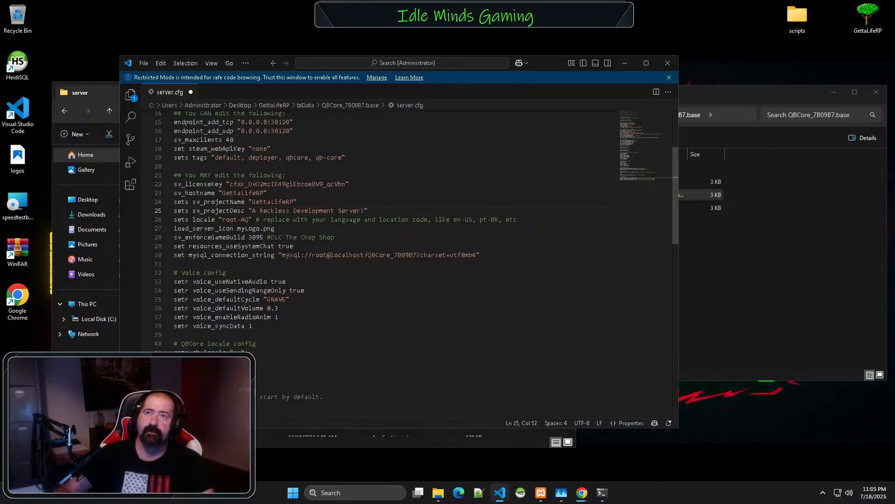
- Look through the remaining server.cfg settings, save the file, and minimize the editor
scroll(373, 233, "down", 2)
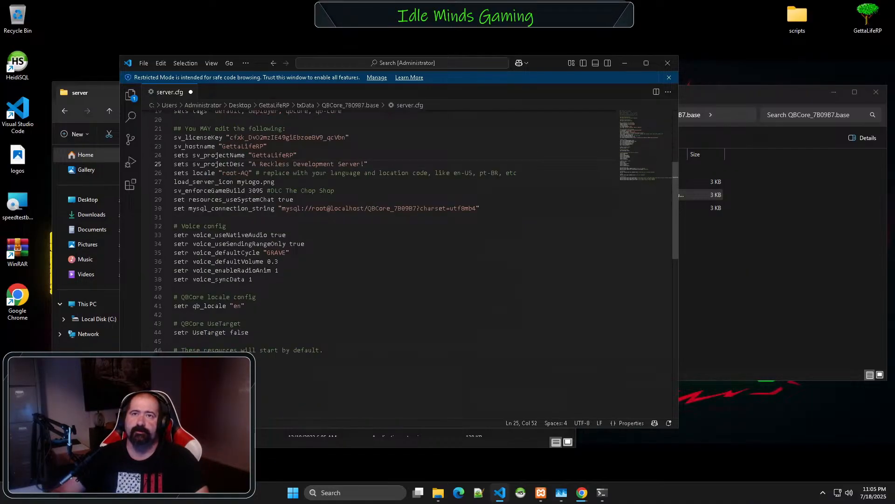
scroll(172, 116, "down", 4)
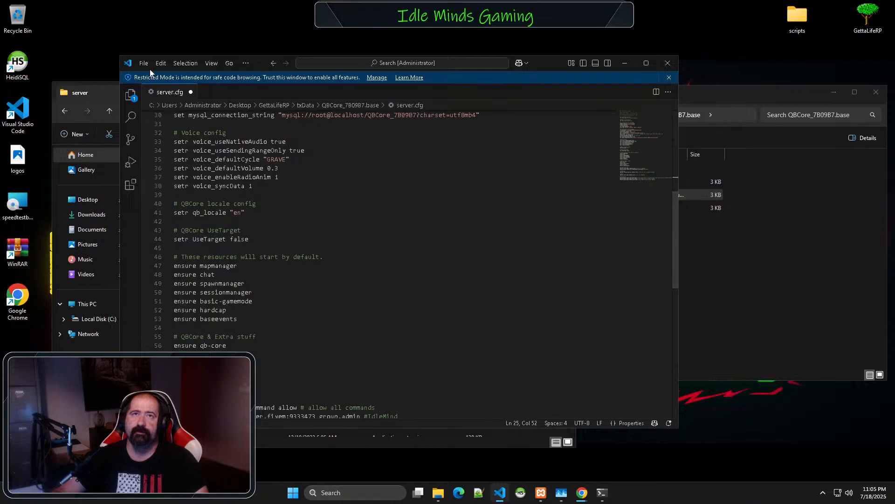
key("alt+f")
left_click(197, 225)
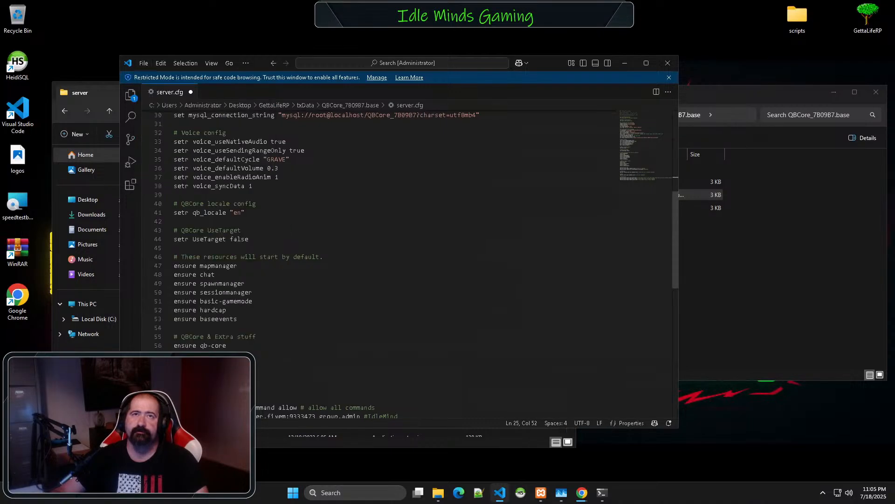
left_click(625, 63)
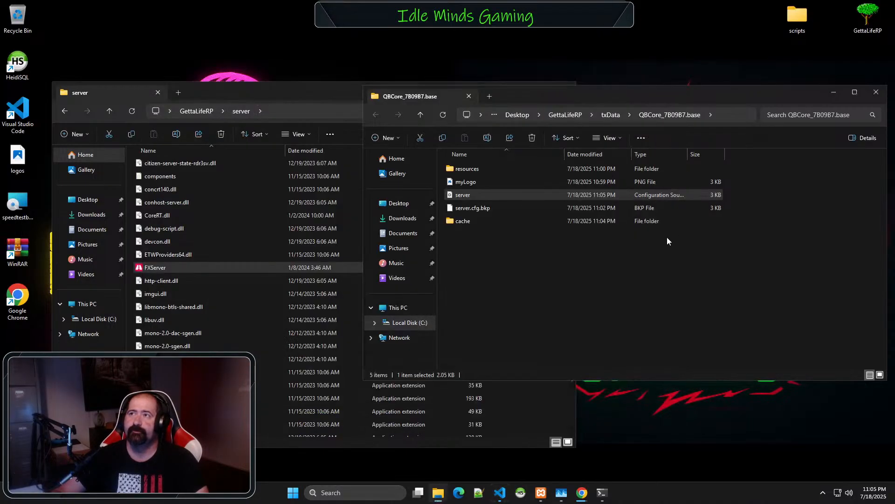
- Create a new folder named [SCRIPTS] inside the resources folder of QBCore_7B09B7.base
left_click(468, 167)
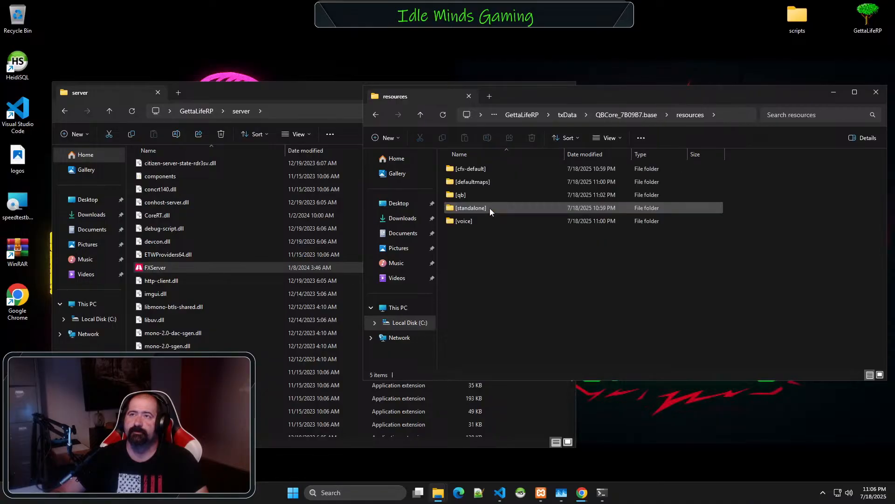
right_click(496, 255)
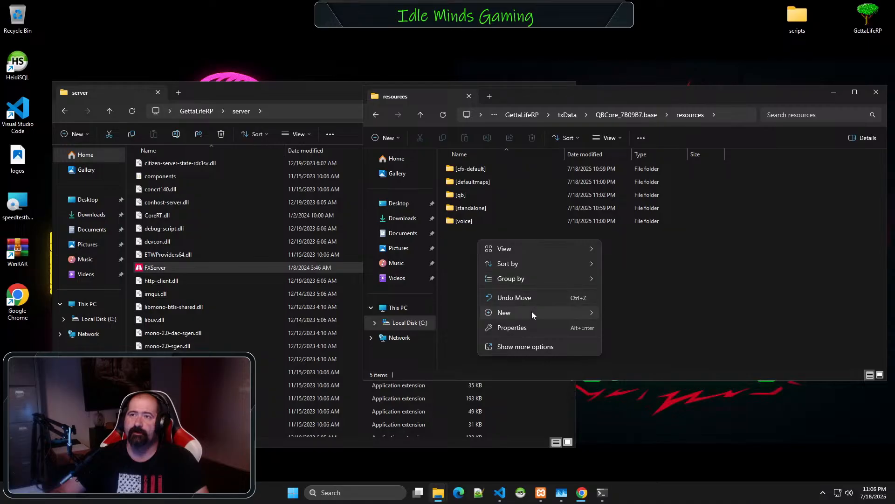
mouse_move(556, 313)
left_click(618, 315)
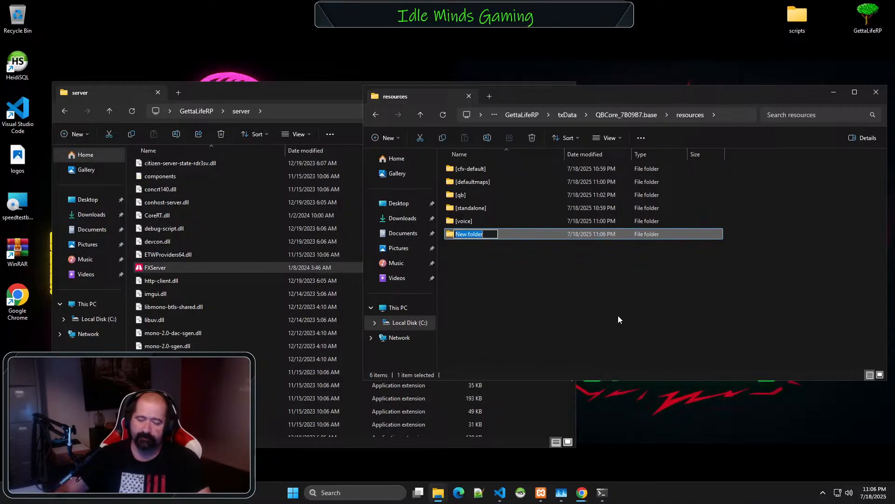
type("[")
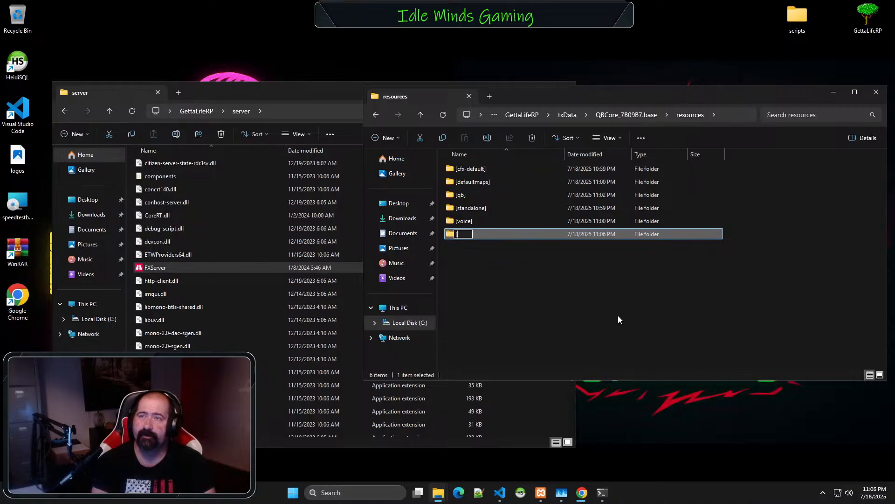
type("scripts")
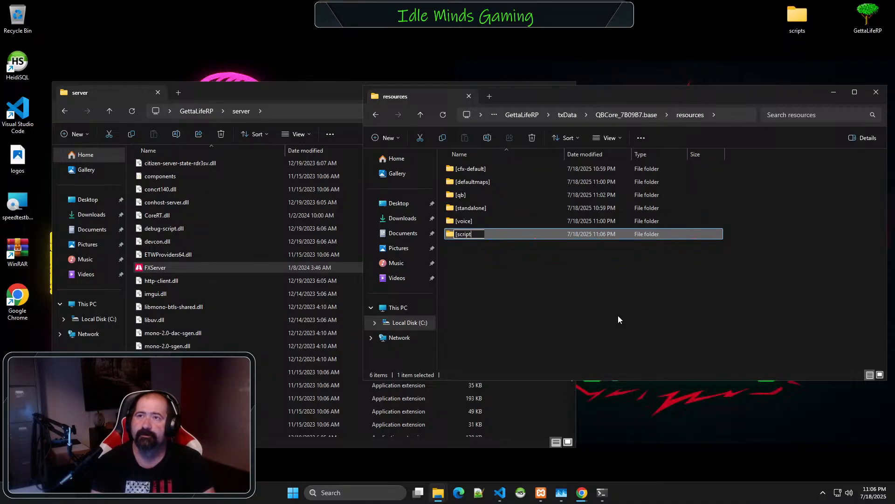
key("BackSpace")
key("BackSpace")
key("BackSpace")
key("BackSpace")
key("BackSpace")
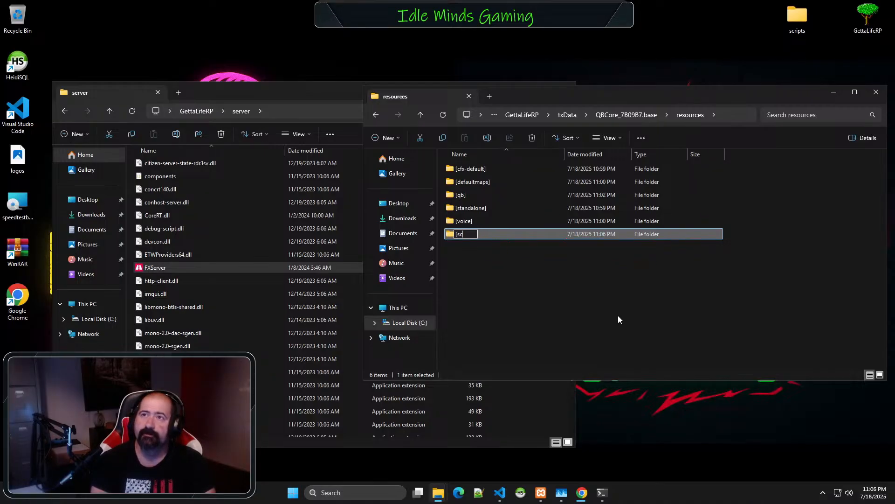
key("BackSpace")
type("SCRIPTS")
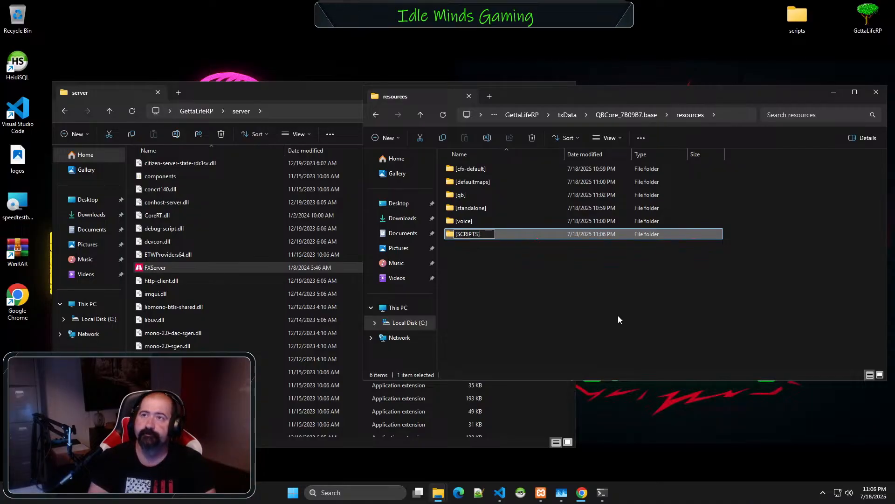
key("Return")
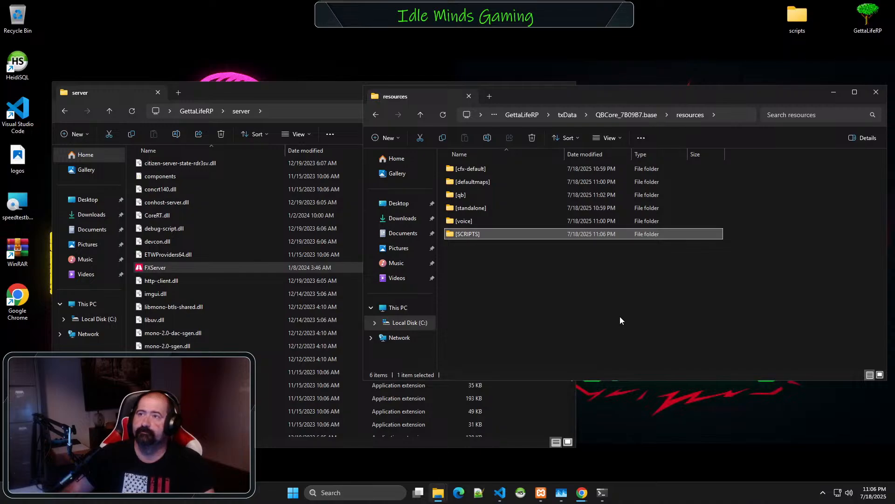
- Create a new folder named [MODULES] inside the resources folder
right_click(620, 318)
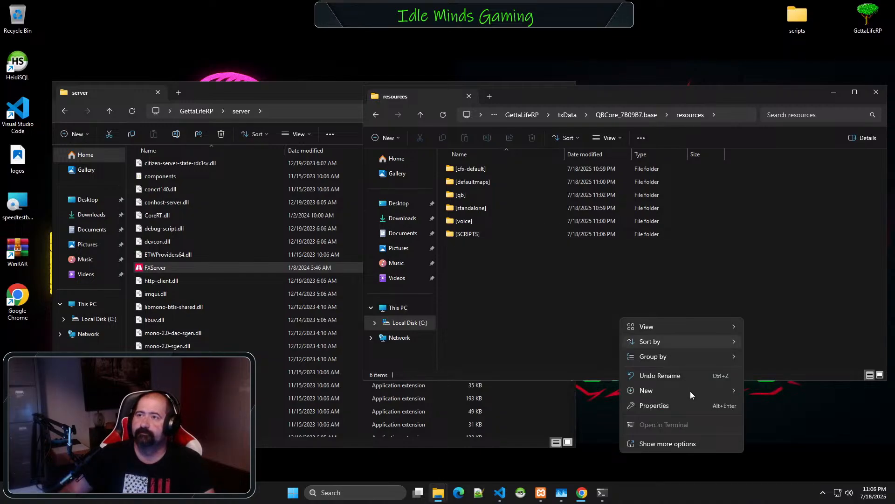
left_click(752, 394)
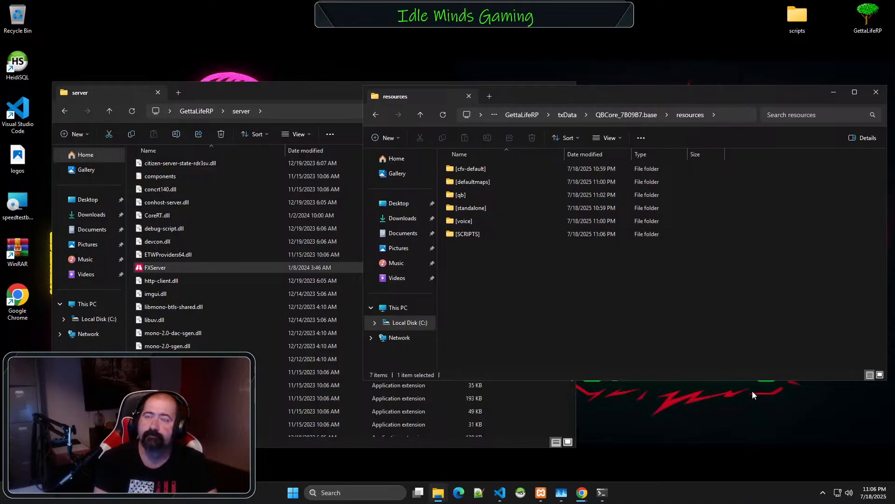
type("[MO")
key("BackSpace")
key("BackSpace")
key("BackSpace")
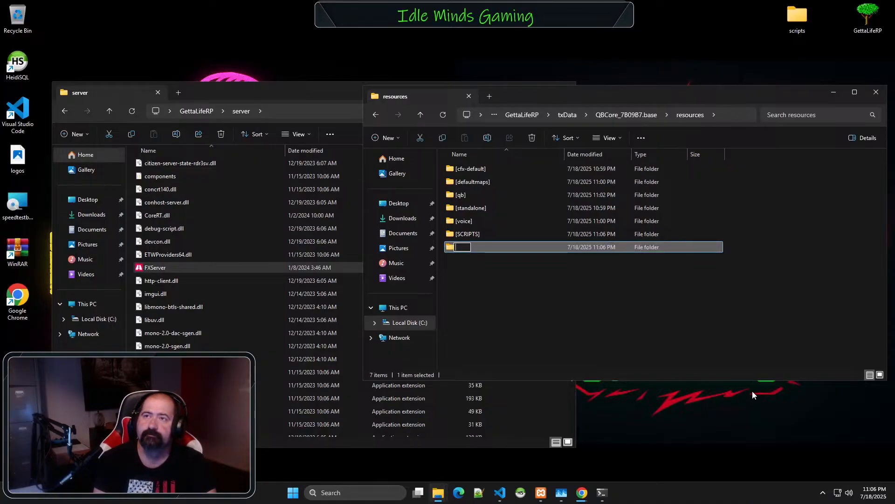
type("[")
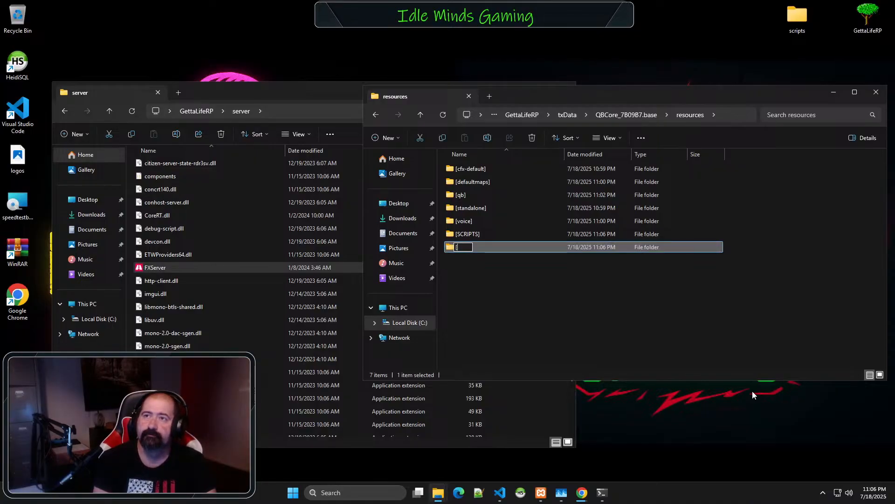
type("MODULES]")
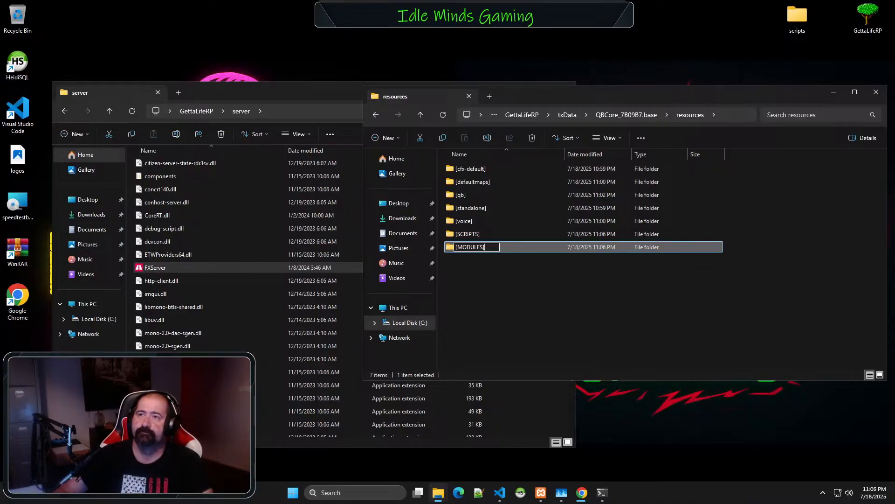
key("Return")
left_click(658, 317)
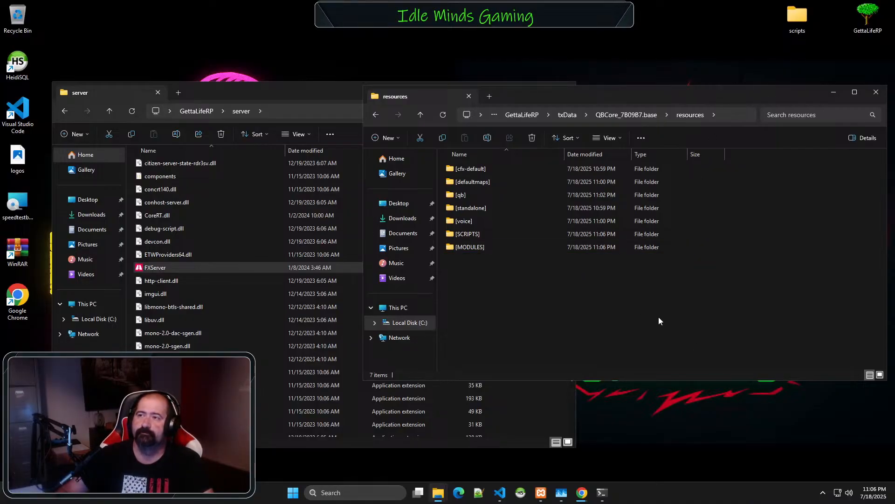
- Create another new folder named [MAPS] inside the resources folder
right_click(658, 320)
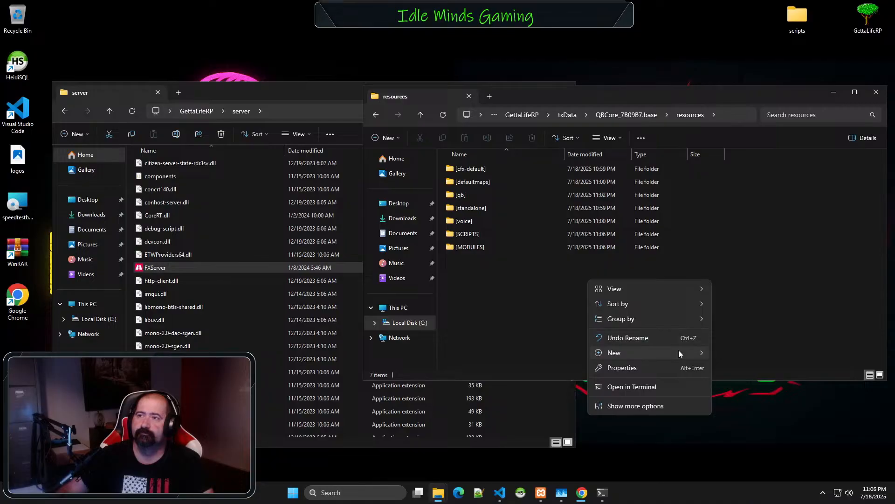
mouse_move(709, 354)
left_click(737, 355)
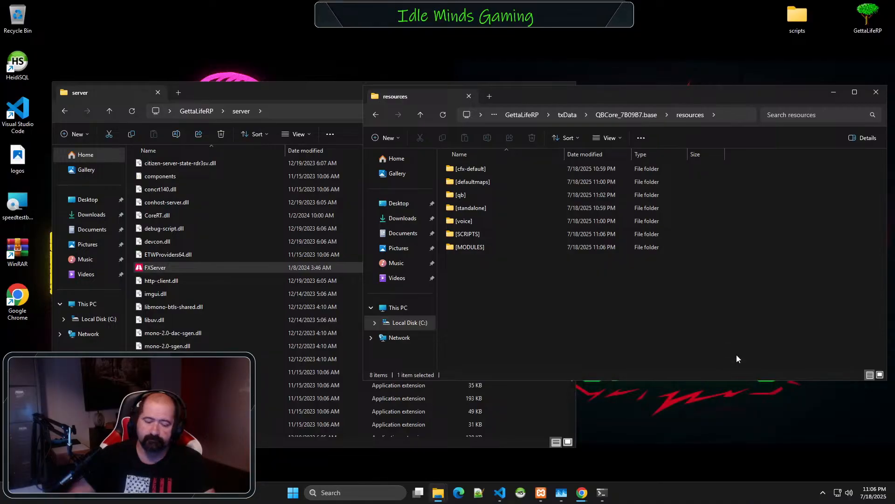
type("[")
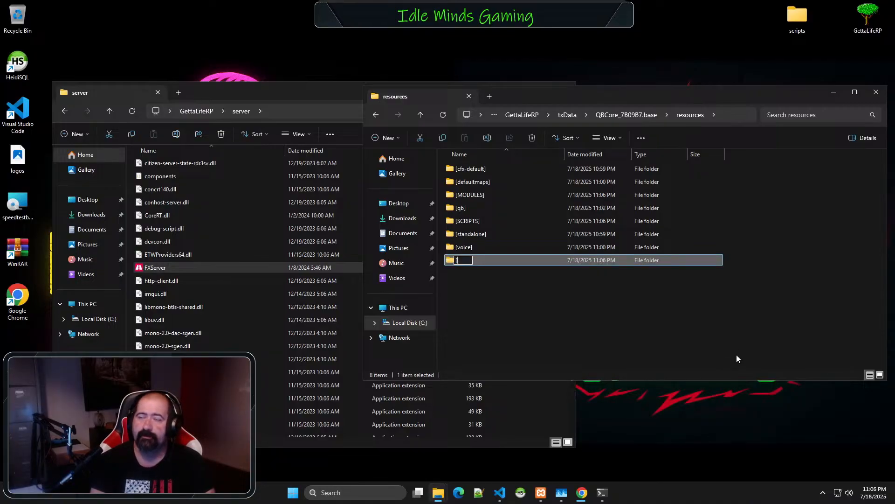
type("MODULES")
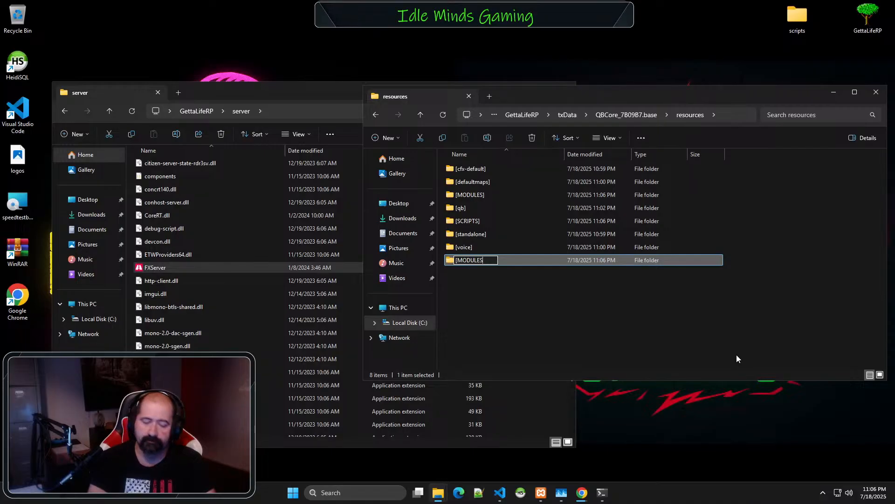
type("]")
key("BackSpace")
key("BackSpace")
key("BackSpace")
key("BackSpace")
key("BackSpace")
key("BackSpace")
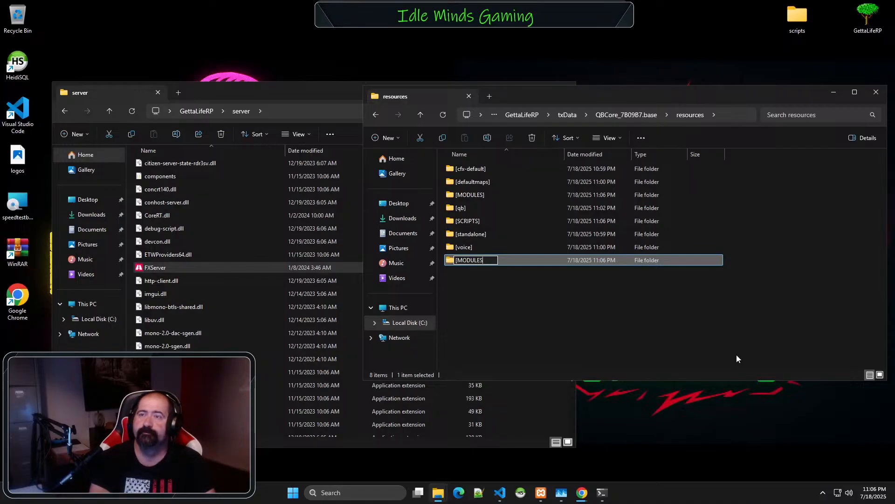
key("BackSpace")
key("BackSpace")
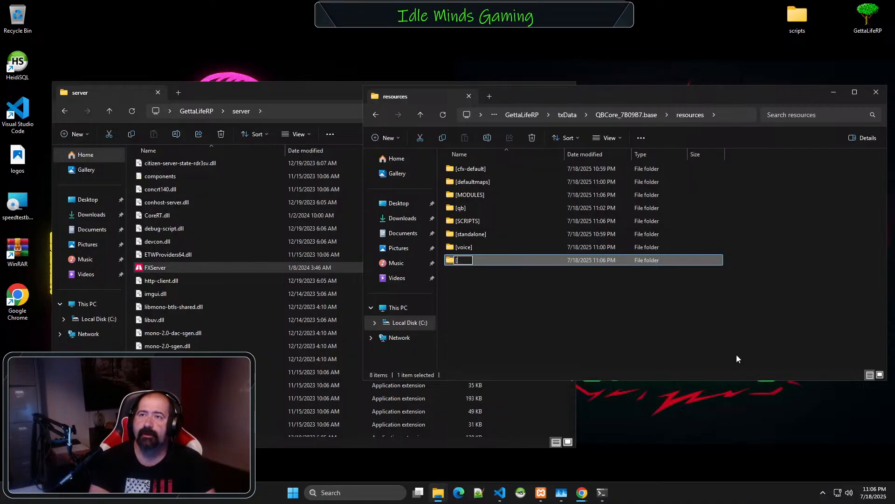
type("M")
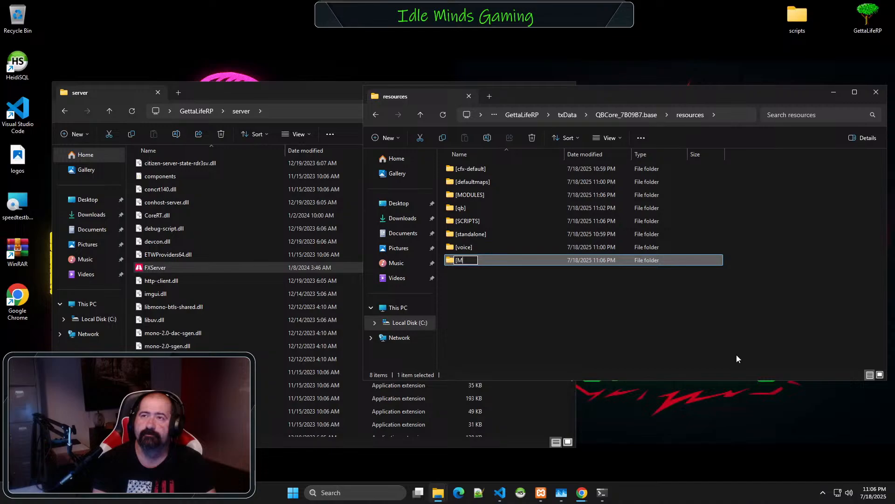
type("APS")
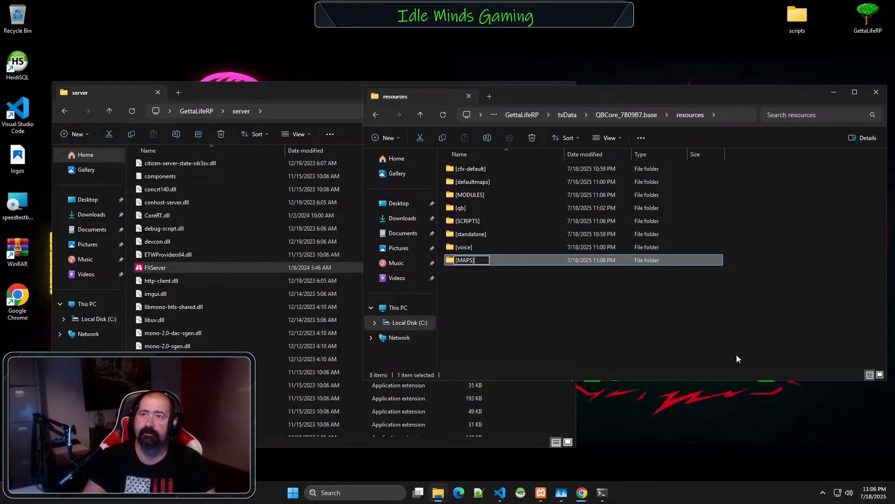
key("Return")
- Add a folder named [CARS] alongside the other bracketed folders in resources
mouse_move(560, 492)
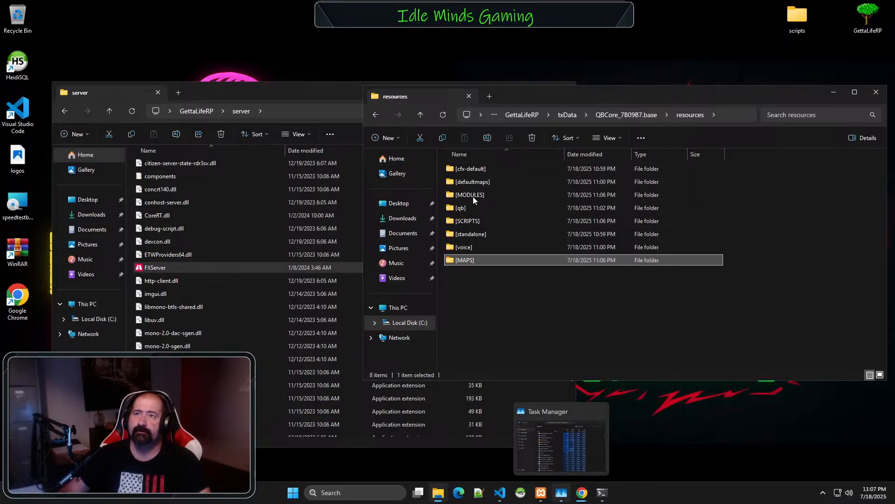
right_click(496, 313)
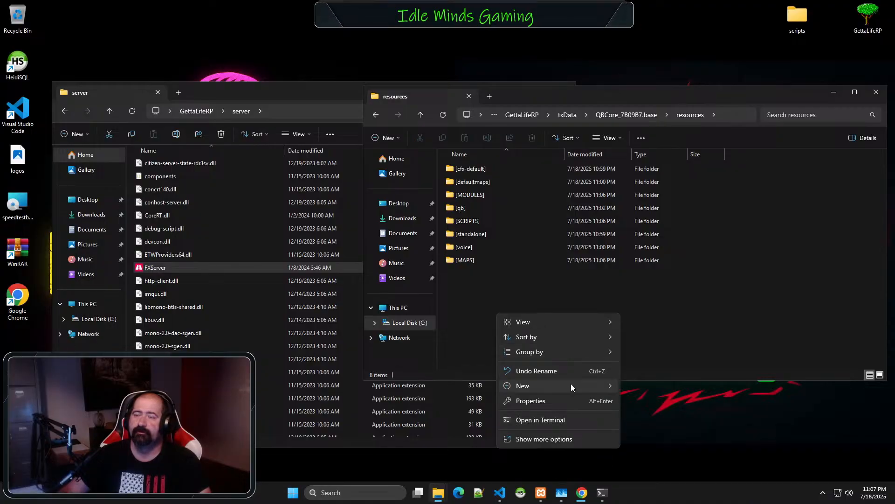
mouse_move(571, 383)
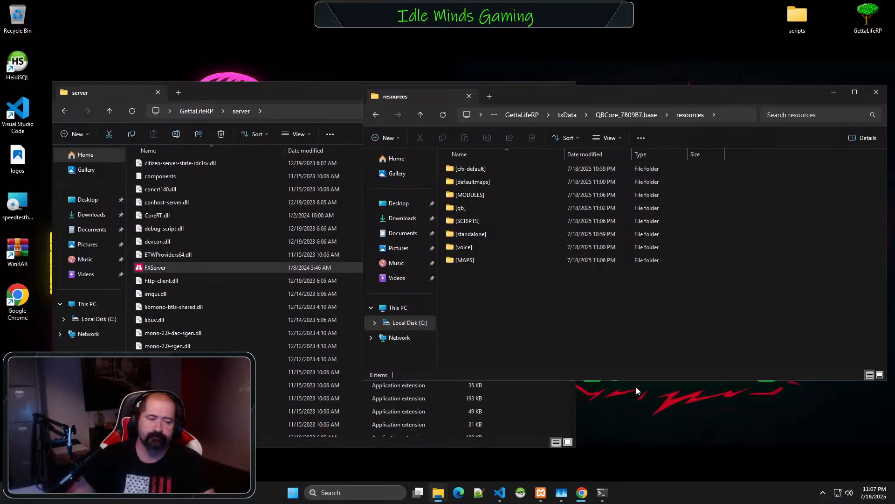
key("ctrl+shift+n")
type("[")
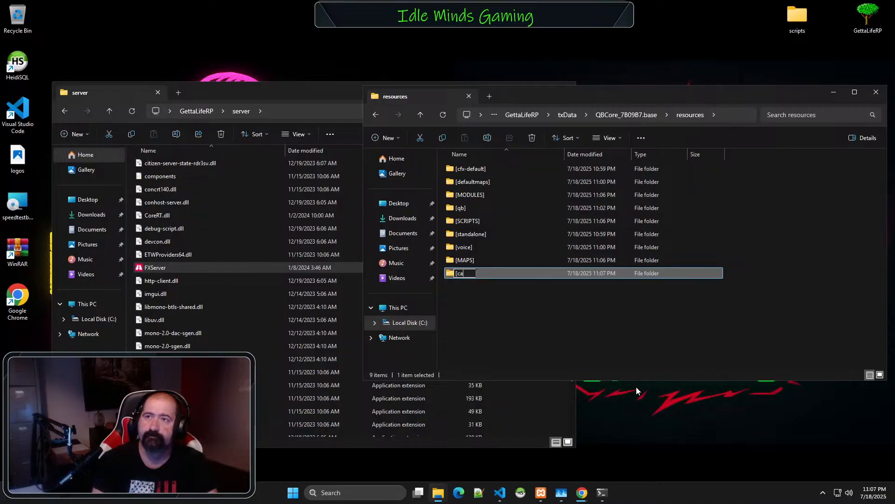
type("CA")
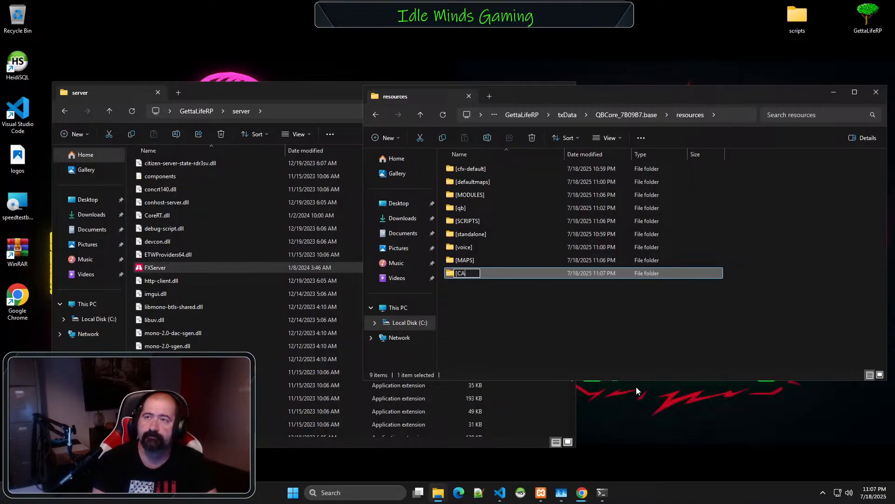
type("RS]")
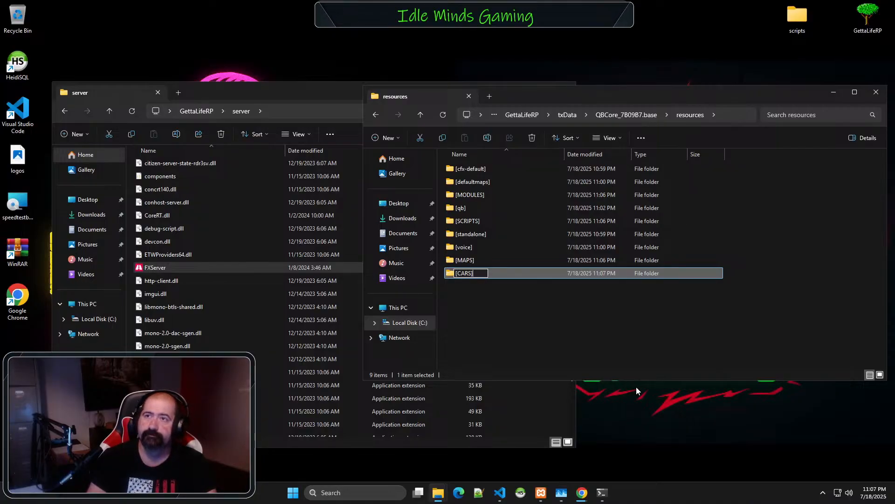
key("Return")
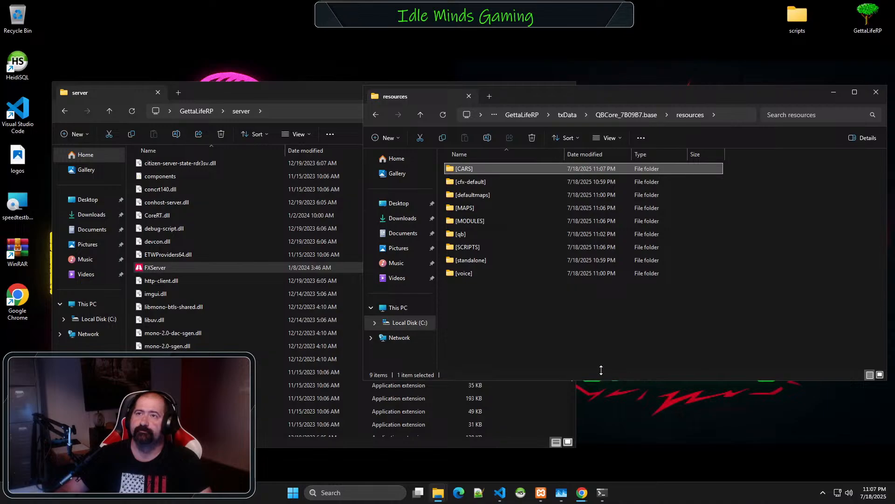
- Switch to server.cfg in Visual Studio Code and add the line "ensure [SCRIPTS]" directly below "ensure [defaultmaps]"
mouse_move(438, 492)
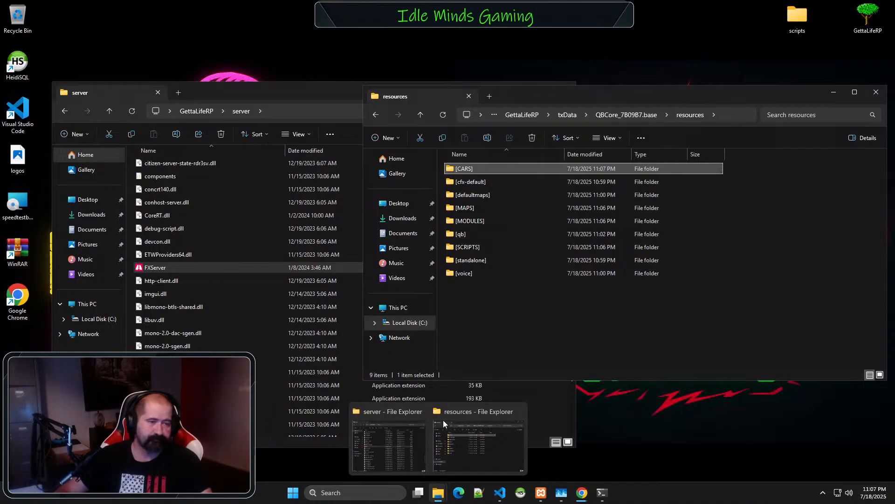
left_click(500, 492)
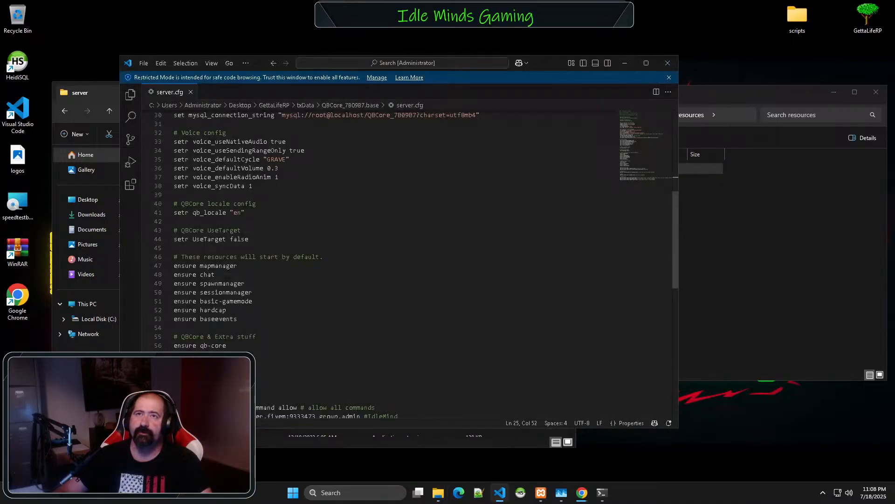
scroll(373, 261, "down", 10)
left_click(249, 287)
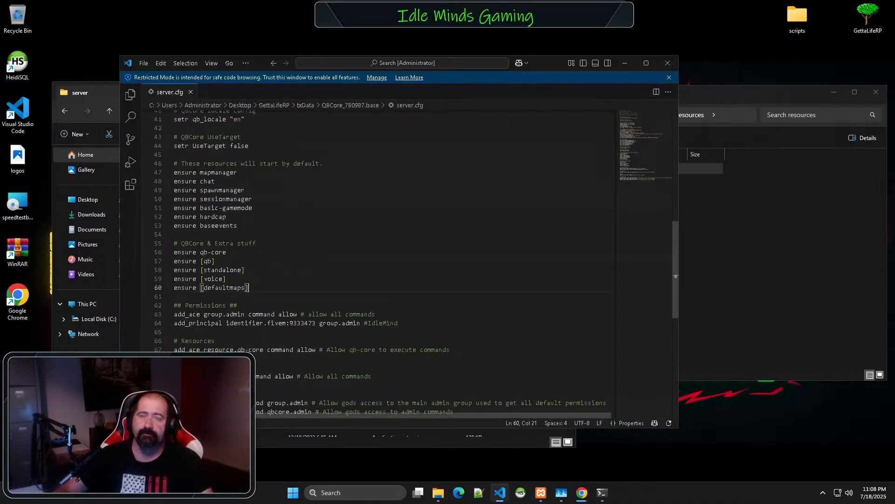
key("Return")
type("e")
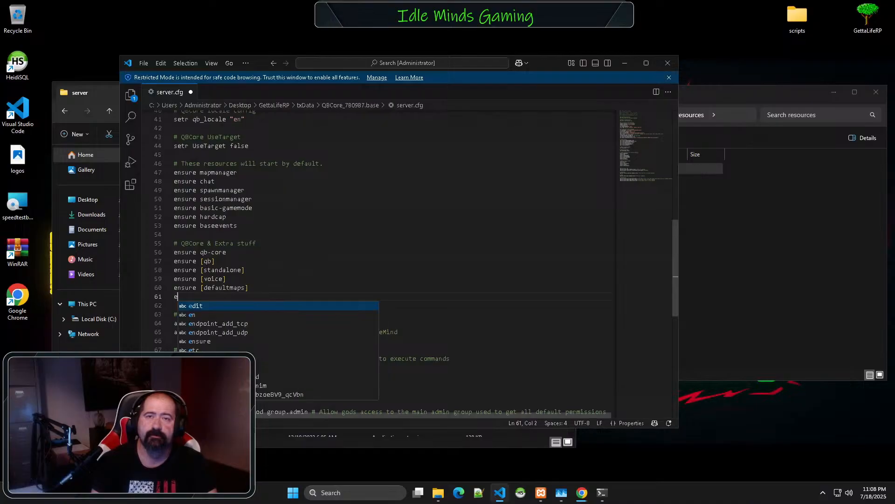
type("nsure [sci")
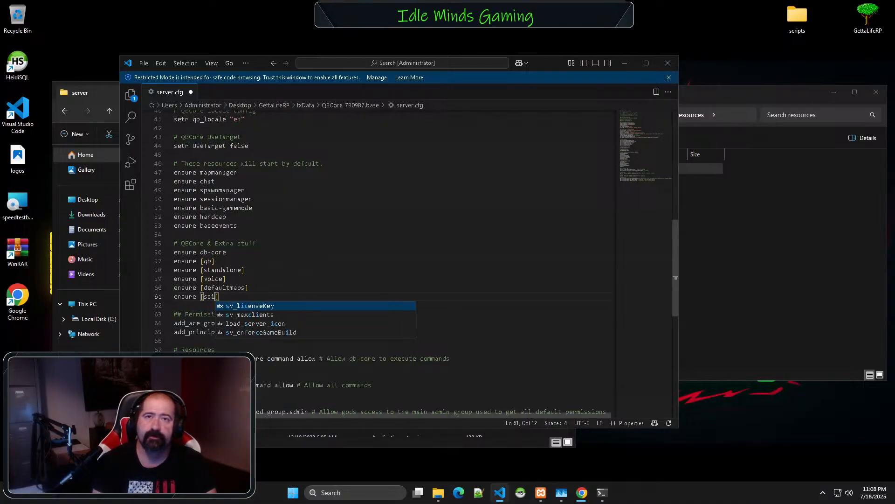
key("Escape")
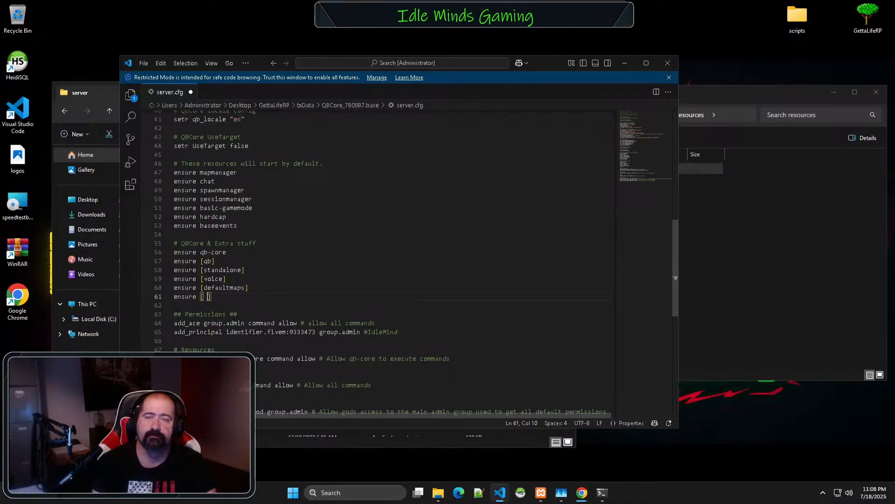
type("SCRIPTS")
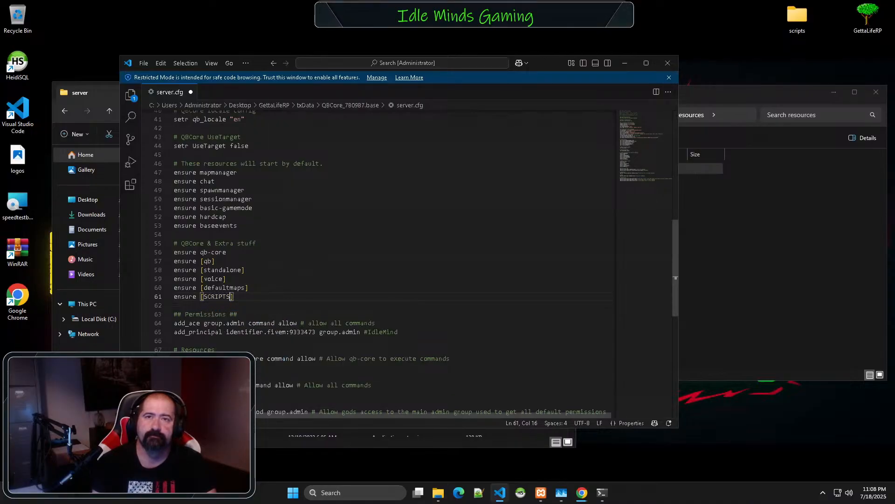
key("End")
- Add the line "ensure [MAPS]" below "ensure [SCRIPTS]" in server.cfg
key("Return")
type("en")
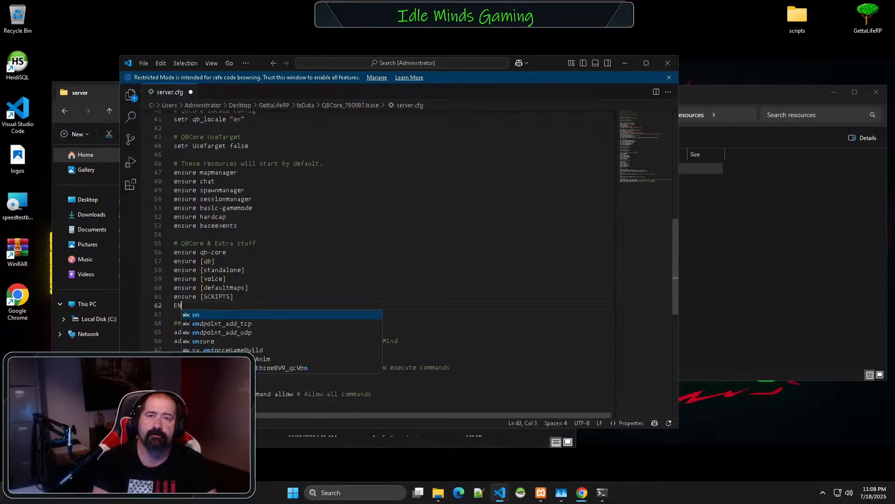
key("BackSpace")
key("BackSpace")
type("en")
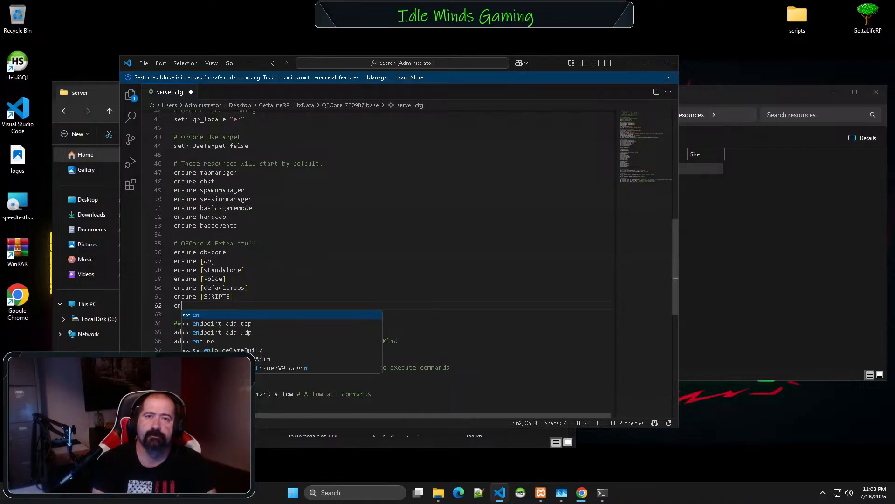
type("sure [")
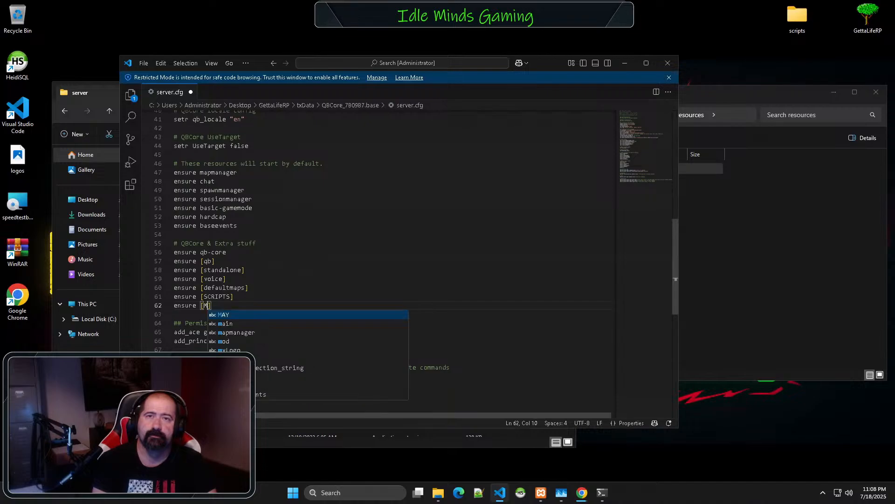
type("M")
type("APS")
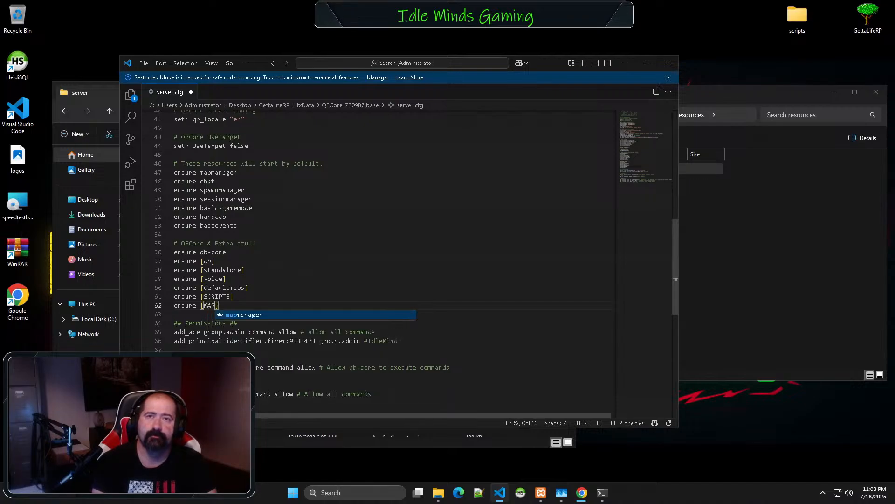
- Insert the line "ensure [MODULES]" between "ensure [defaultmaps]" and "ensure [SCRIPTS]" in server.cfg
key("Up")
key("Up")
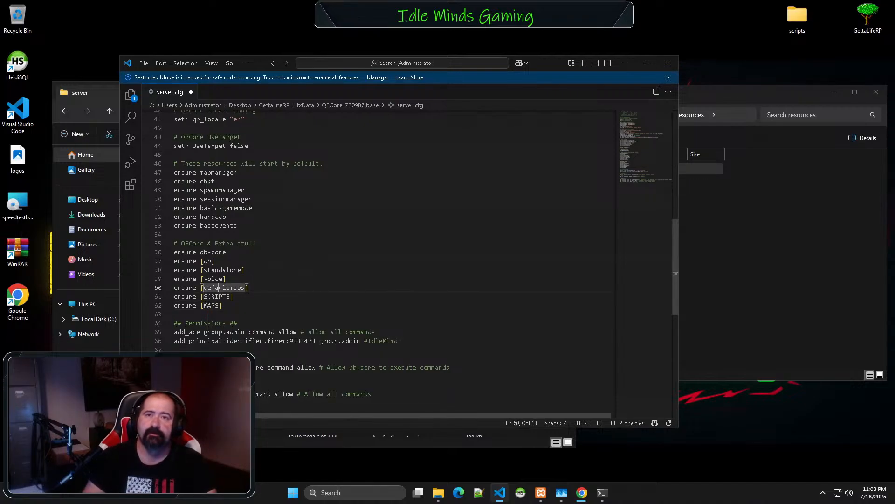
key("Right")
key("Right")
key("Right")
key("Right")
key("Right")
key("Right")
key("Right")
key("Right")
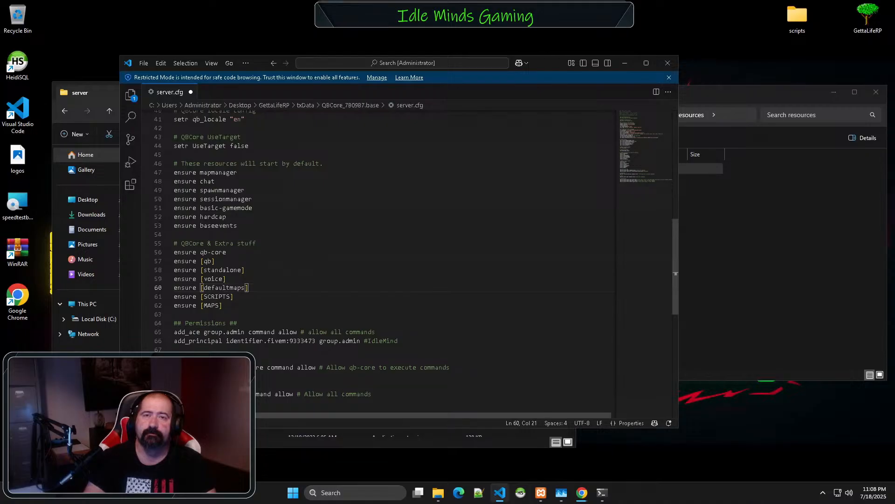
key("Return")
type("ENS")
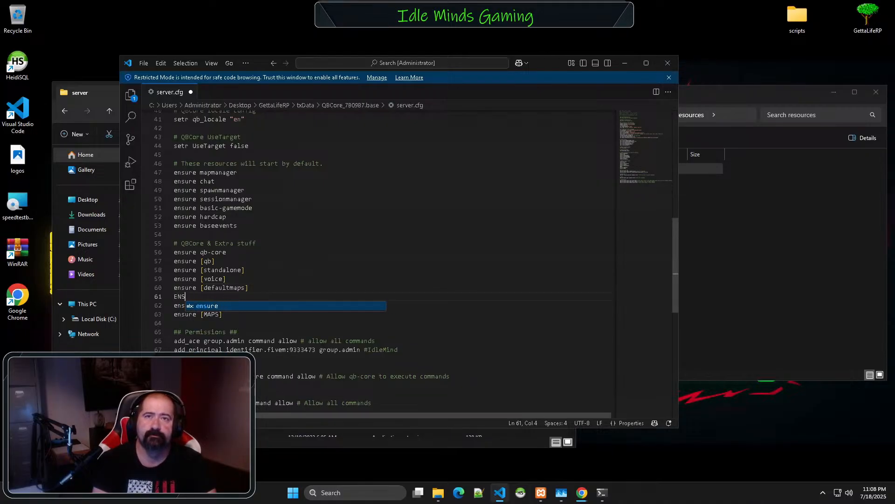
key("BackSpace")
key("BackSpace")
key("BackSpace")
type("ensure [")
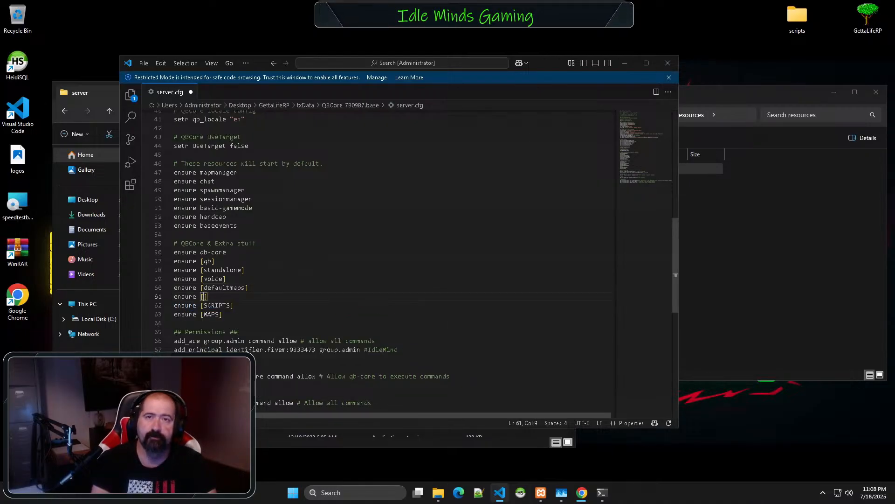
key("ctrl+space")
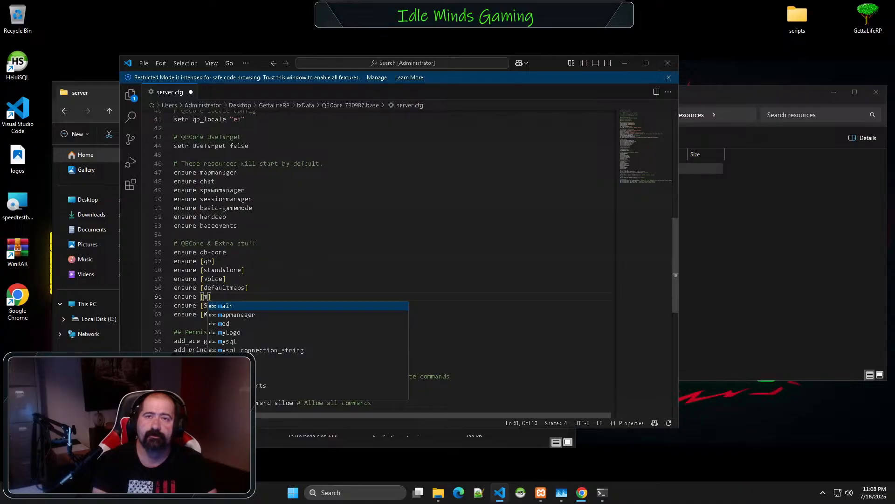
key("Escape")
type("M")
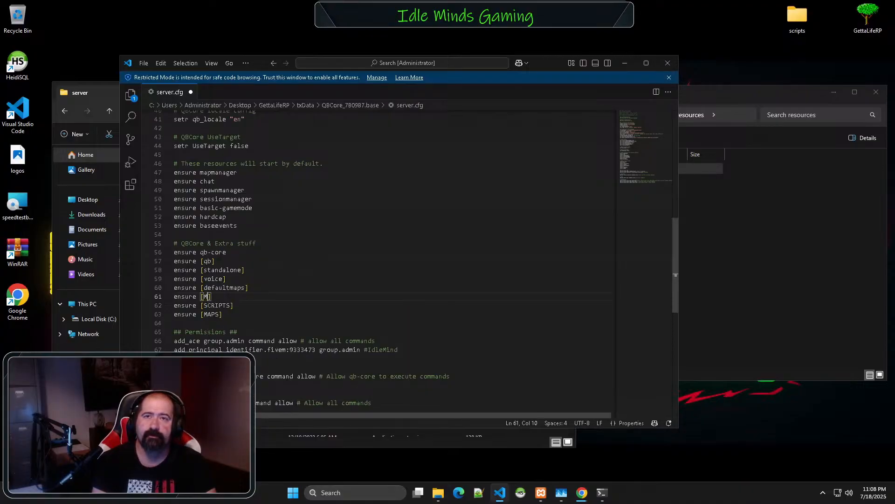
type("ODUE")
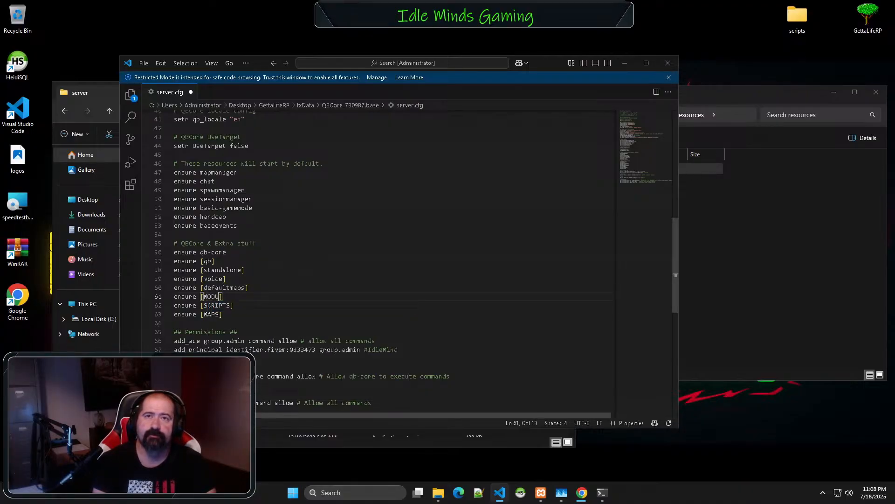
key("BackSpace")
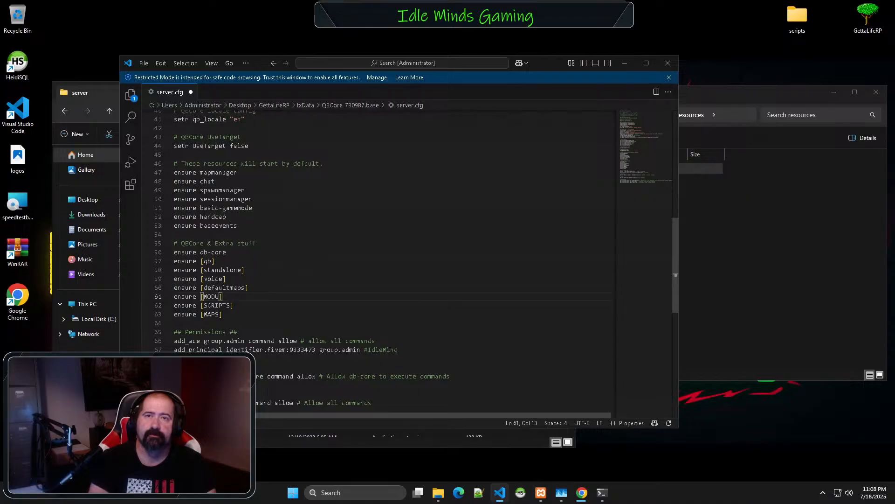
type("LES")
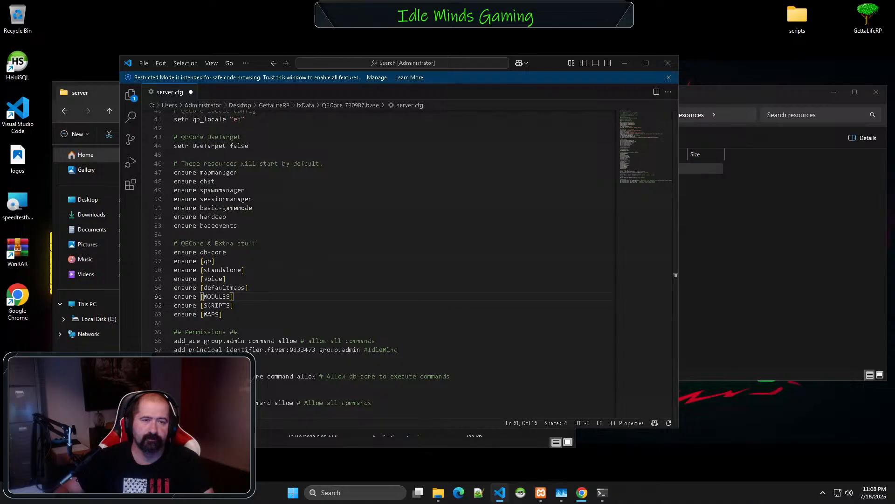
- Add the line "ensure [CARS]" directly below "ensure [MAPS]" in server.cfg
left_click(238, 312)
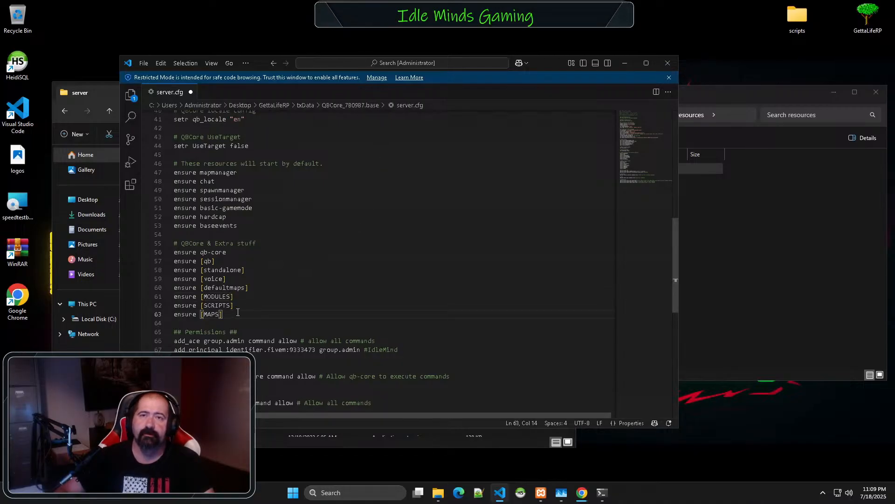
key("Return")
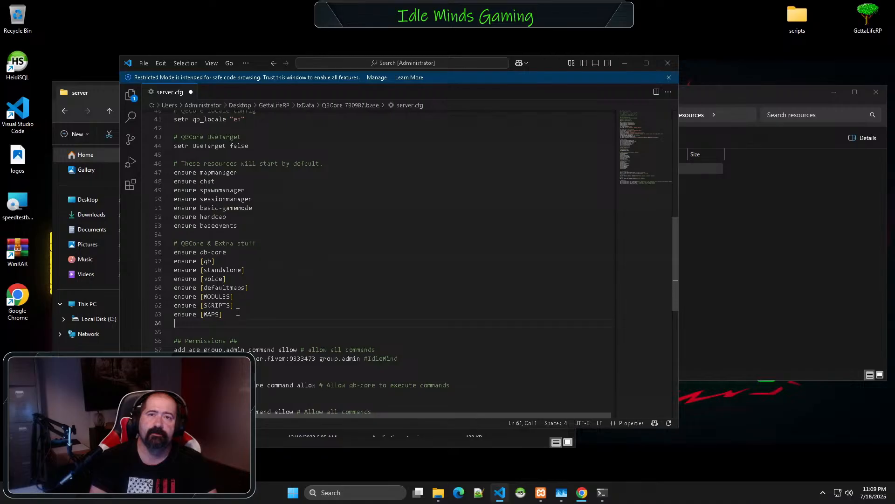
type("w")
key("BackSpace")
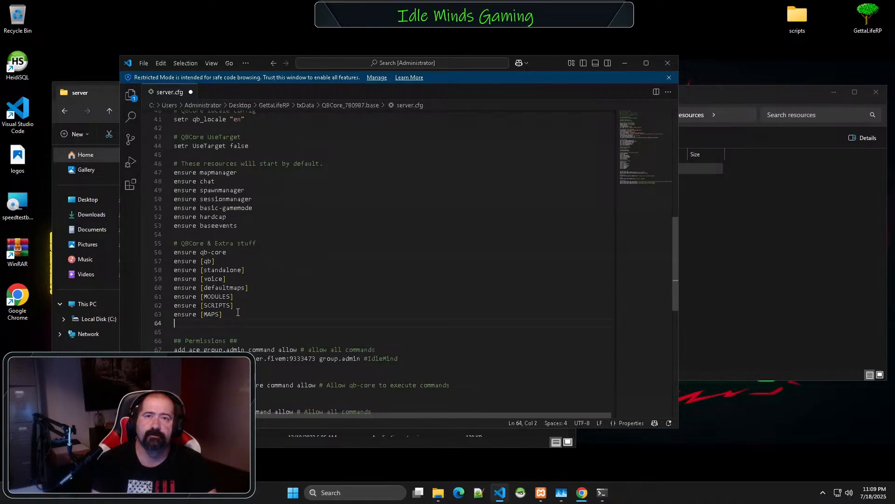
type("ensure [q")
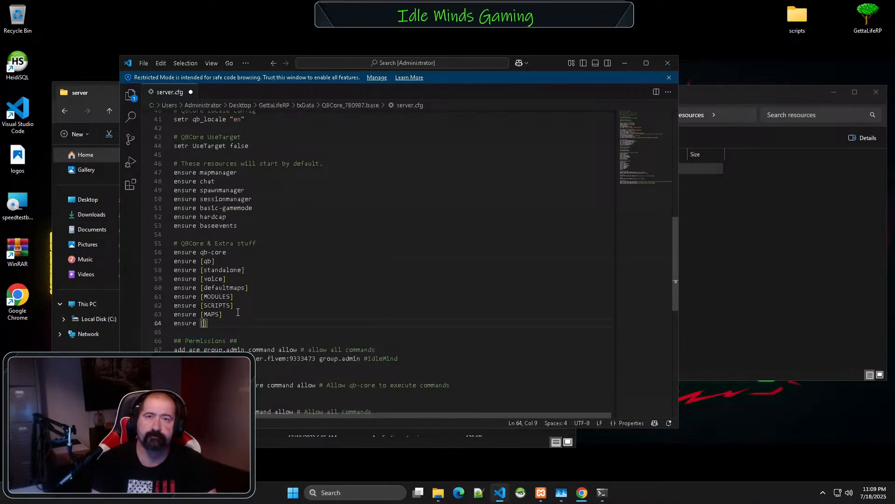
type("CARS")
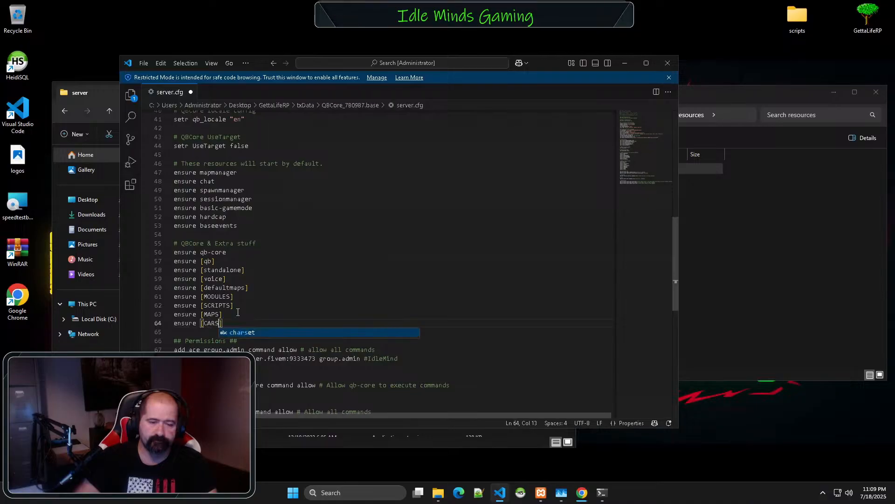
- Save server.cfg and close Visual Studio Code
left_click(145, 62)
left_click(181, 225)
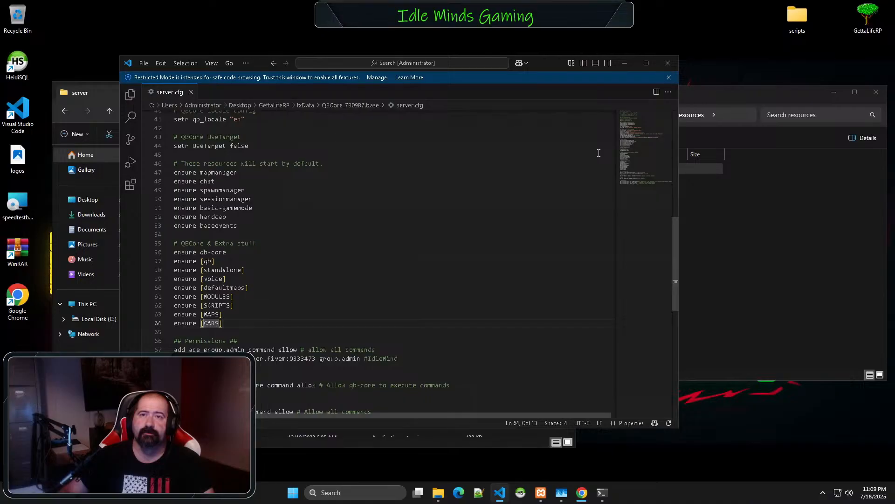
left_click(668, 64)
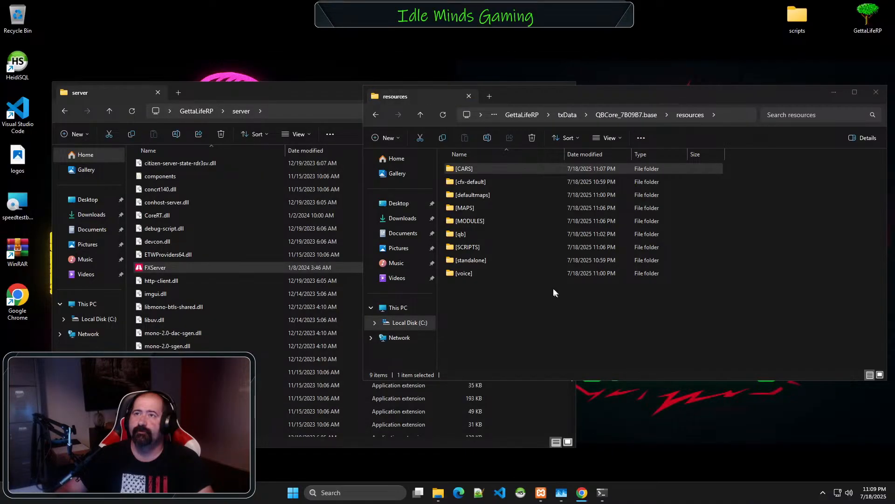
- Check the txAdmin live console in Chrome, then open the desktop scripts folder in a window beside the resources folder
left_click(582, 493)
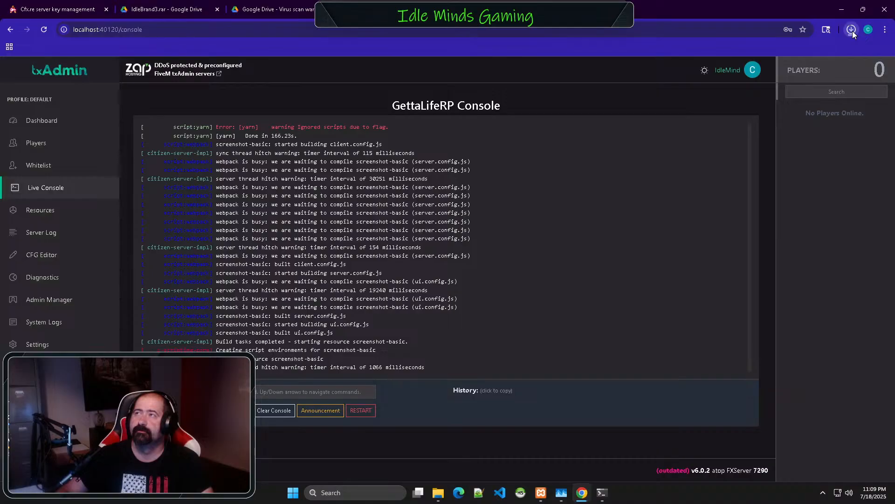
left_click(841, 10)
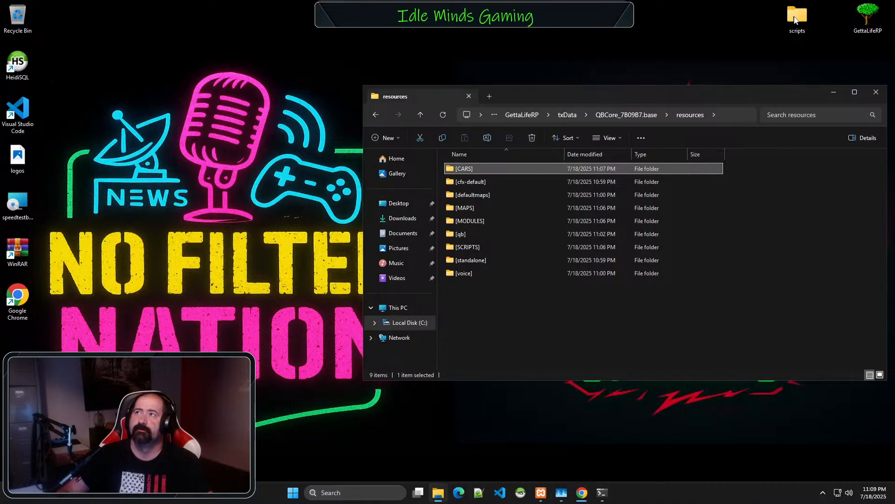
left_click_drag(795, 19, 195, 65)
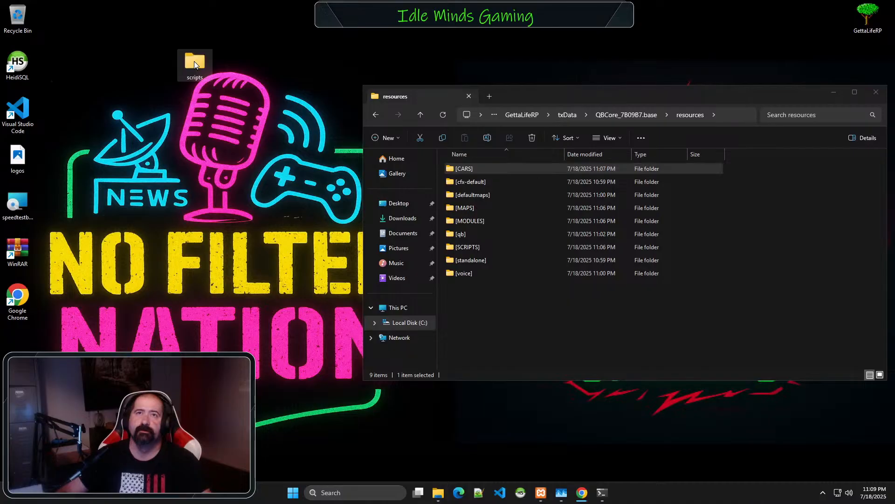
double_click(194, 62)
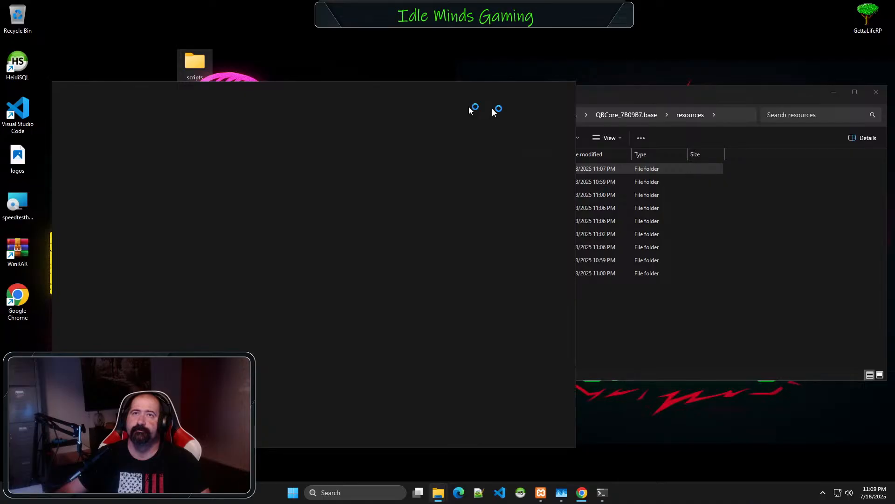
left_click_drag(739, 86, 739, 60)
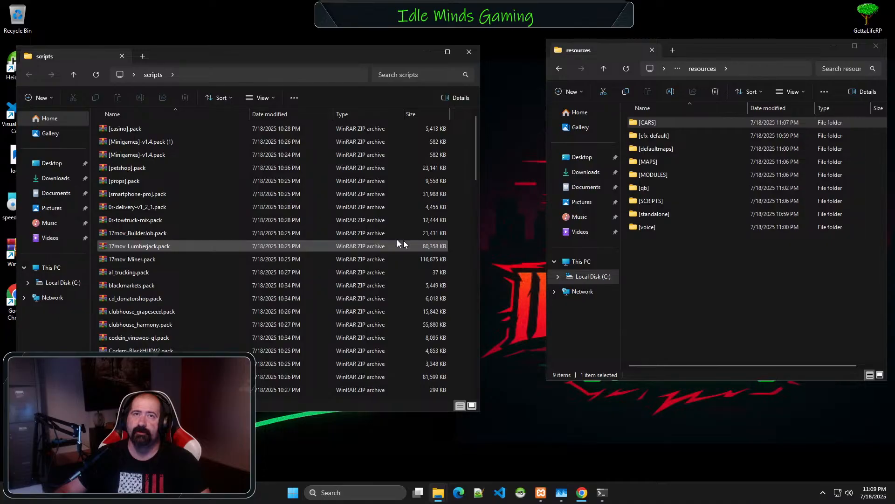
- Select every archive in the scripts folder and extract them all directly into that folder with WinRAR
scroll(170, 192, "down", 20)
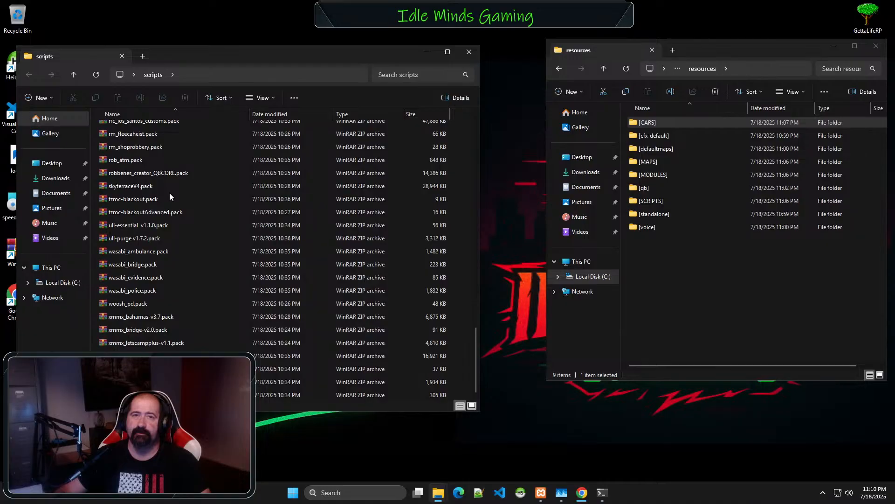
key("ctrl+a")
right_click(169, 194)
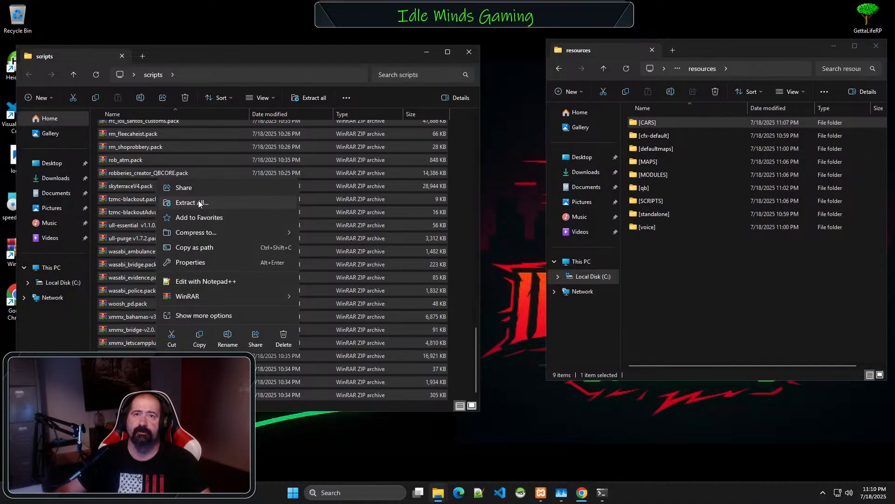
mouse_move(210, 297)
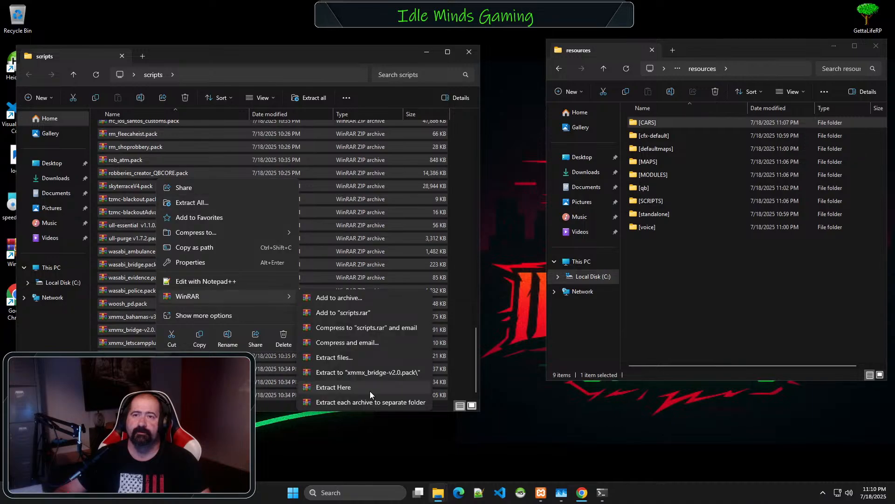
left_click(370, 391)
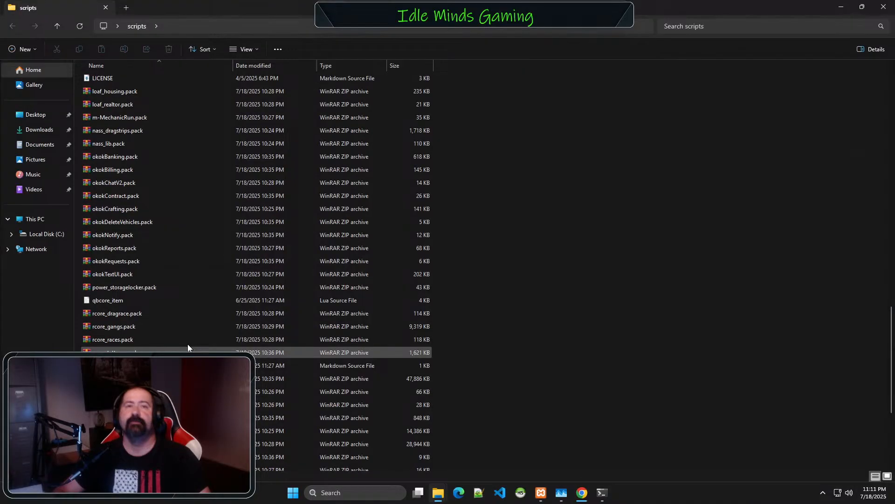
- Look through the scripts folder for the loose files and folders extracted from the archives
left_click(188, 350)
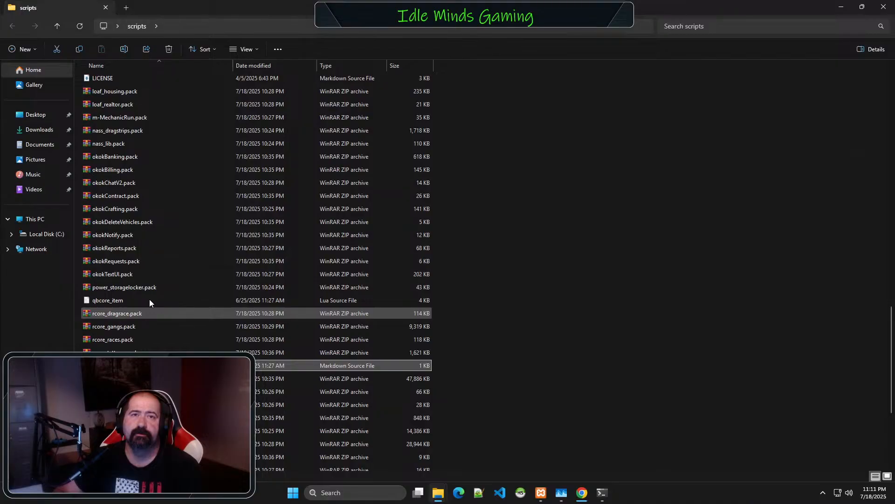
scroll(171, 214, "up", 12)
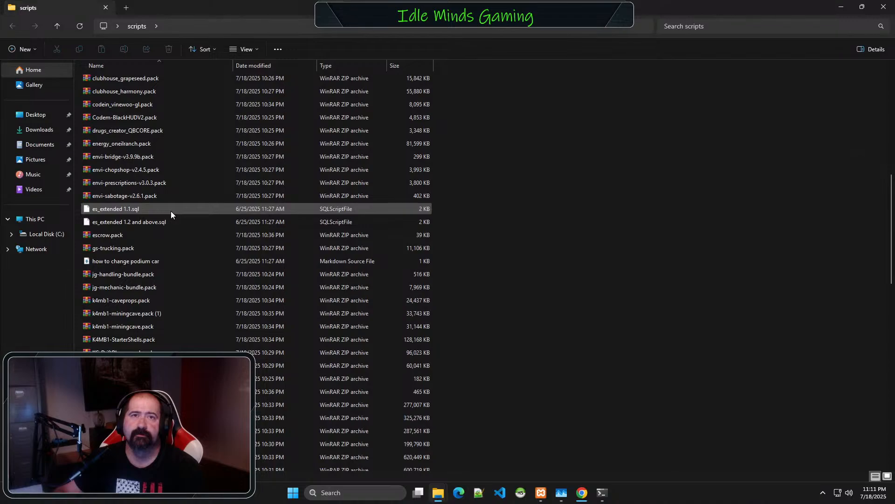
scroll(202, 280, "up", 10)
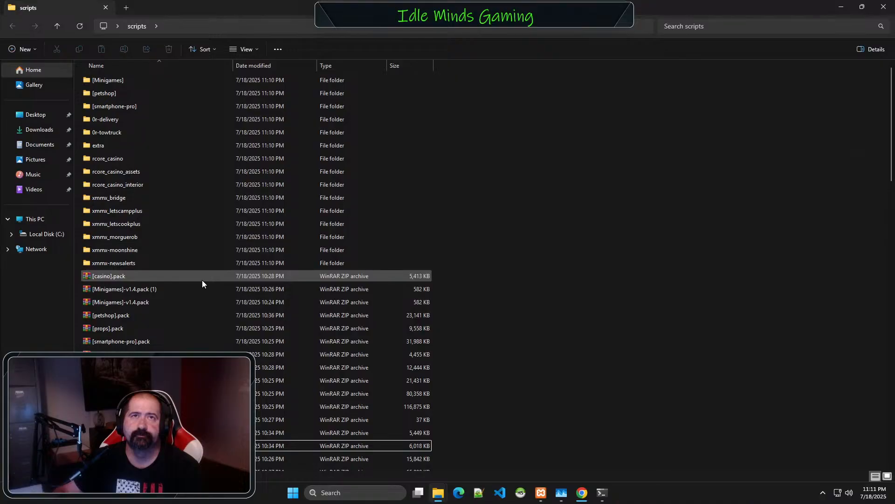
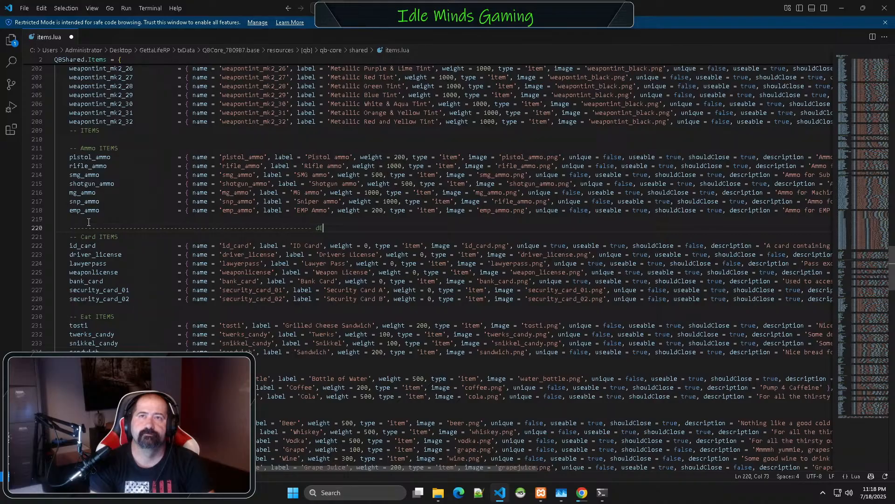
- Paste the medical item definitions below the ammo items in items.lua and head them with a "WASABI AMBULANCE" comment line
key("ctrl+v")
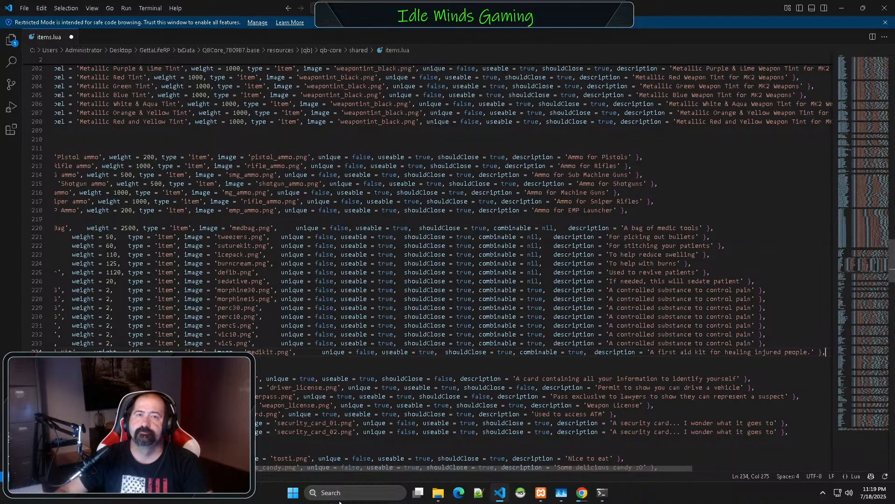
left_click_drag(339, 468, 310, 467)
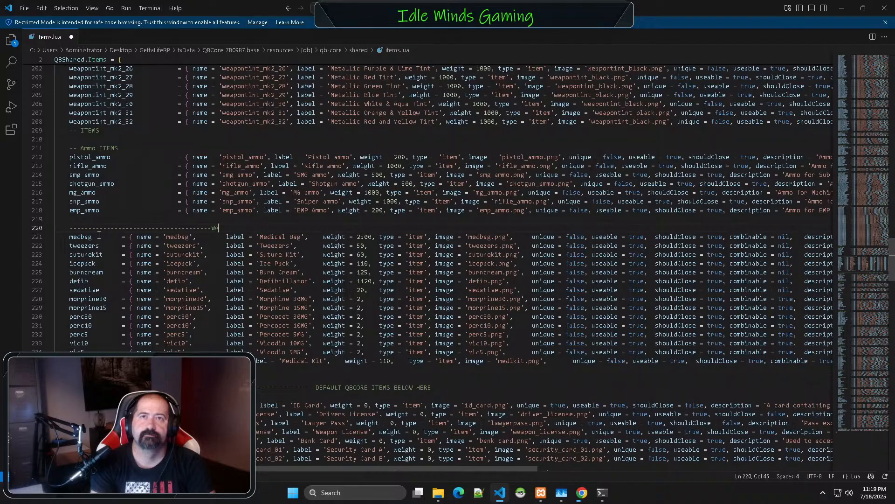
type("SABI AMBULANCE")
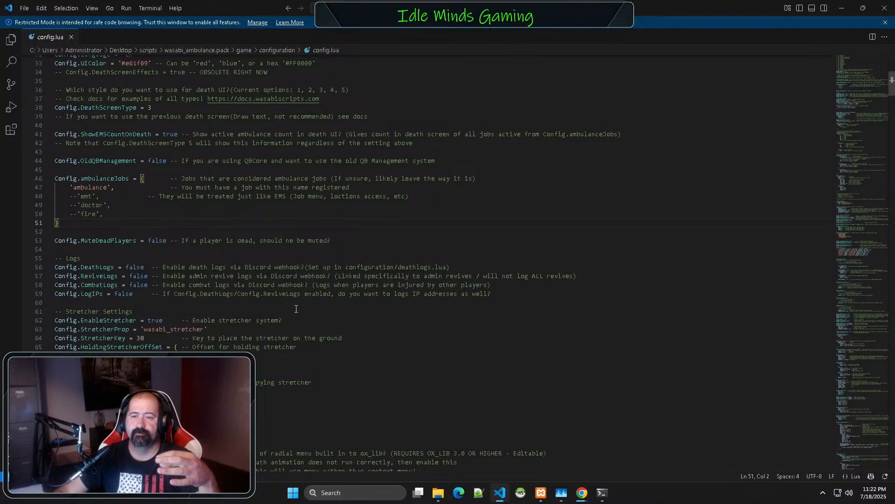
- Review the wasabi_ambulance config.lua from the stretcher settings through GPS blips and pain pills to the third-party script options
scroll(295, 309, "down", 2)
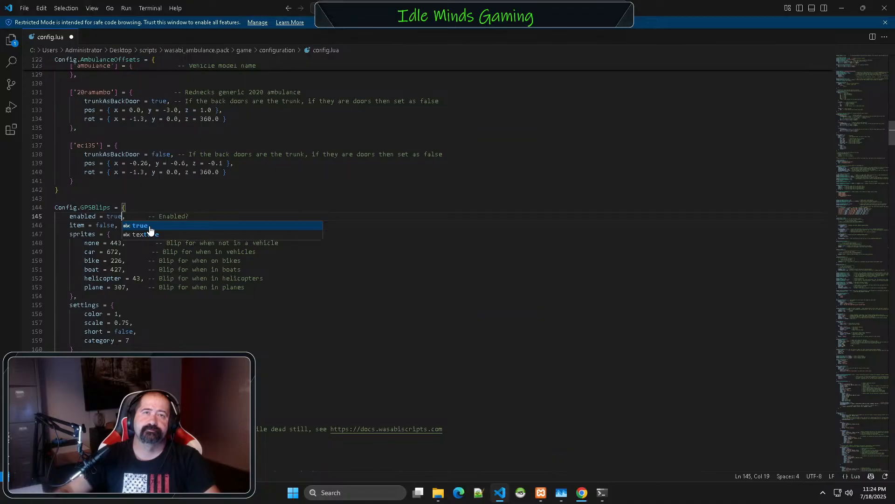
scroll(342, 304, "down", 9)
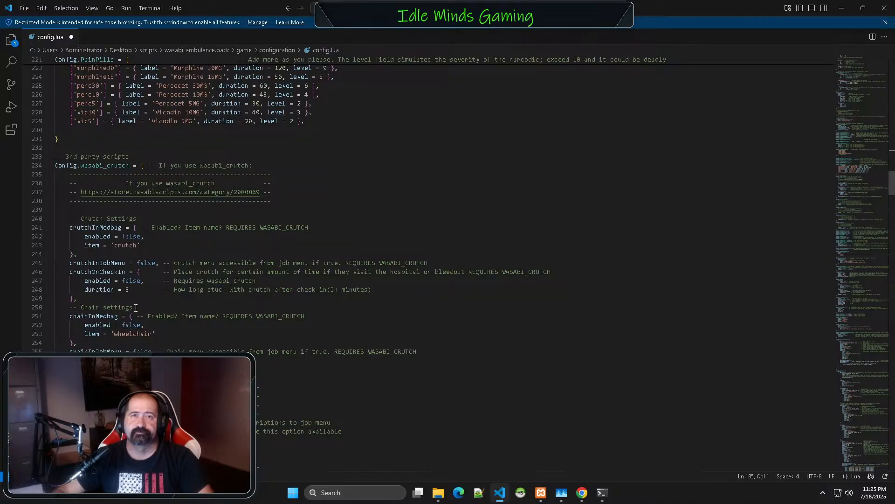
scroll(135, 307, "down", 2)
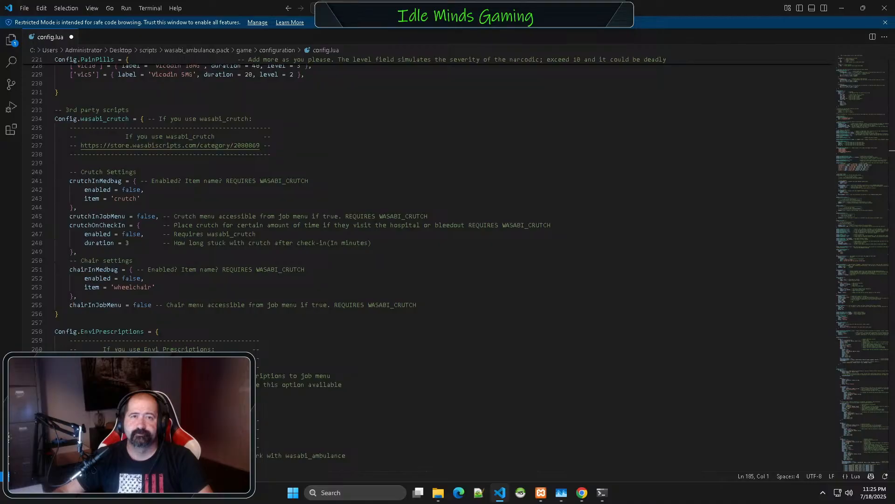
- Examine the Envi Prescriptions options and the settings below them in the wasabi_ambulance config.lua
scroll(139, 280, "down", 12)
double_click(139, 342)
right_click(138, 343)
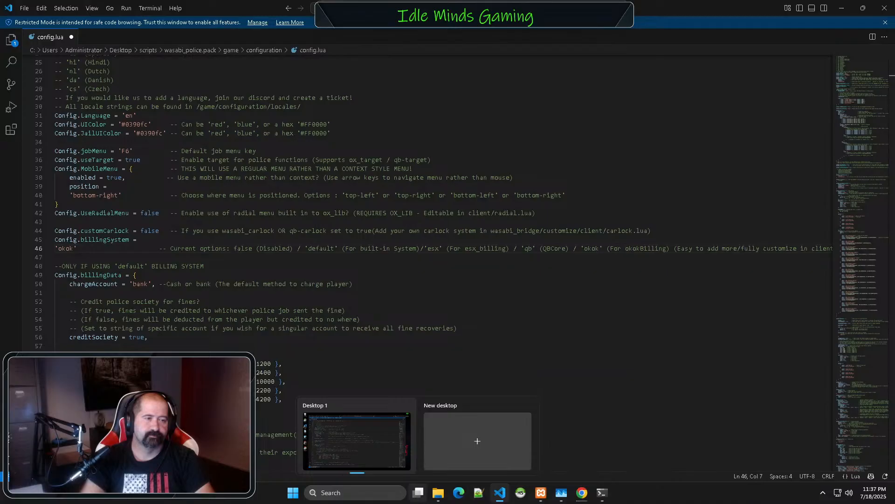
- Review the wasabi_police config.lua from the billing settings through weapon licences to the CCTV camera options and locations
left_click(199, 302)
scroll(200, 309, "down", 8)
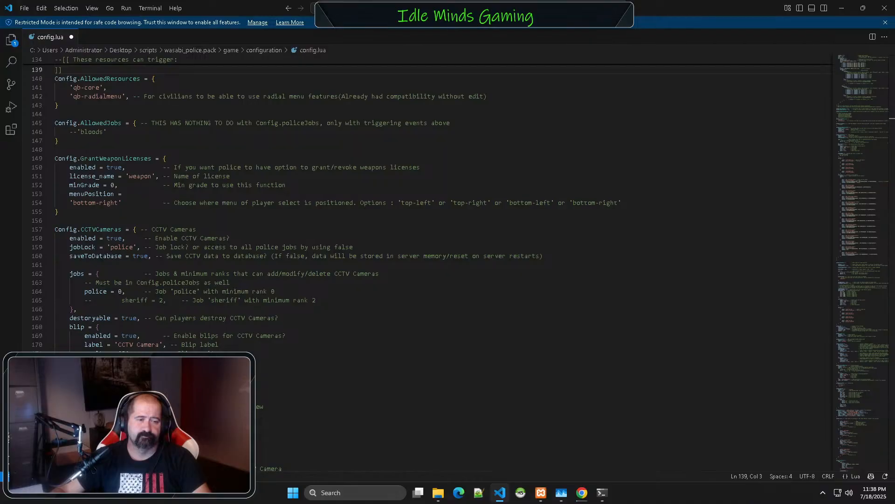
left_click(380, 309)
scroll(379, 302, "down", 5)
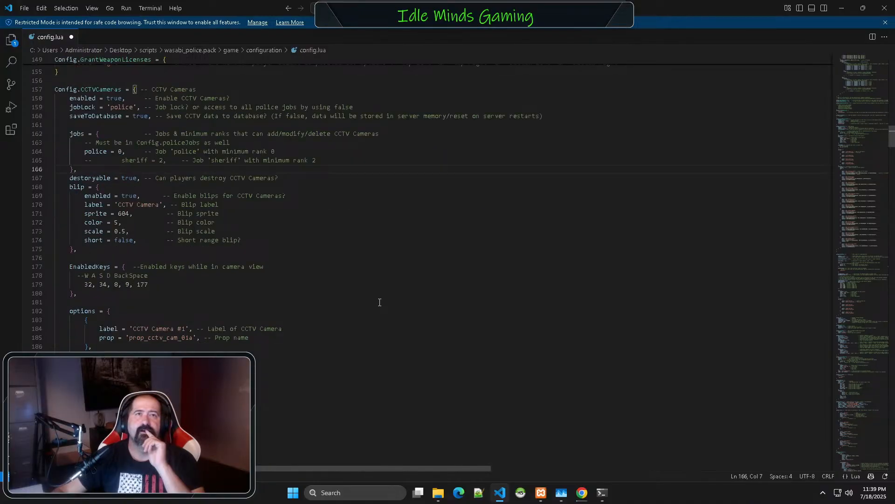
scroll(379, 302, "down", 7)
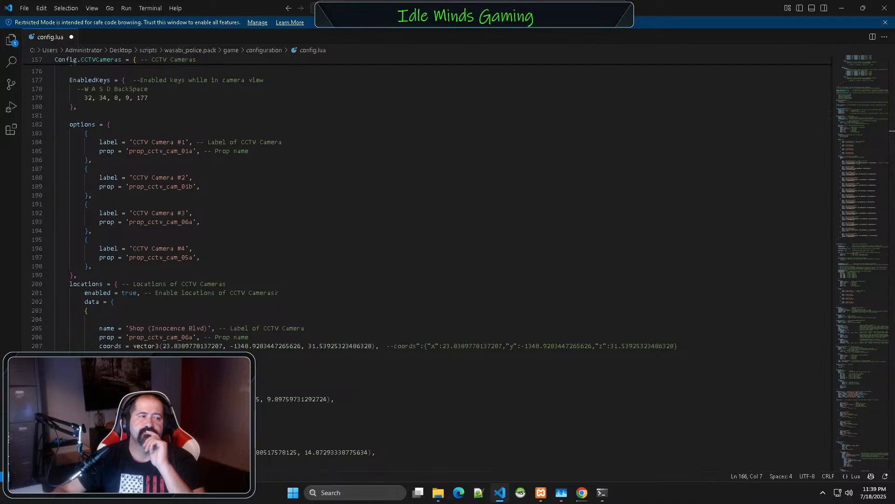
scroll(313, 264, "down", 20)
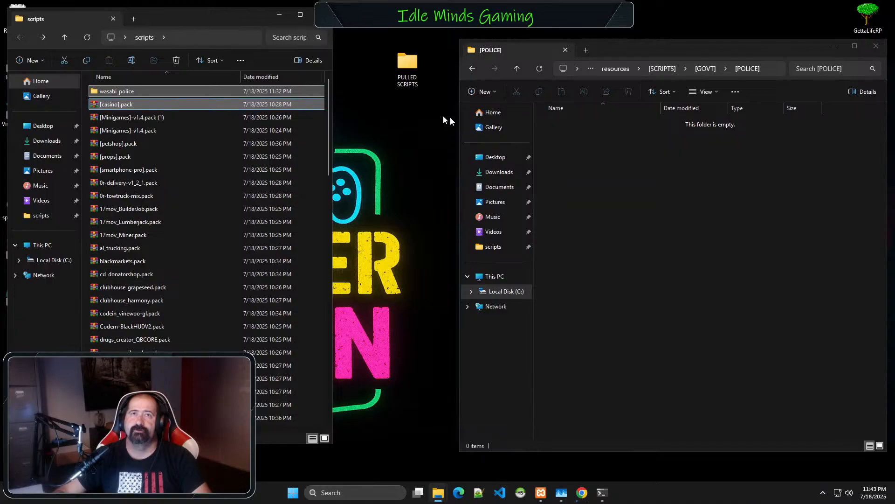
- Move the wasabi_police folder from scripts into the [POLICE] folder under [SCRIPTS]/[GOVT]
left_click_drag(449, 117, 606, 159)
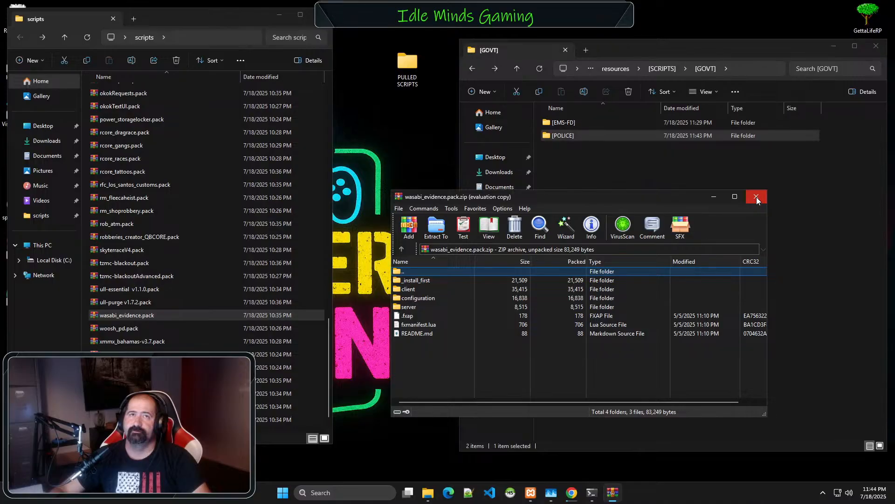
- Close the wasabi_evidence archive preview and check the README and _install_first folder of the extracted wasabi_evidence.pack
left_click(757, 196)
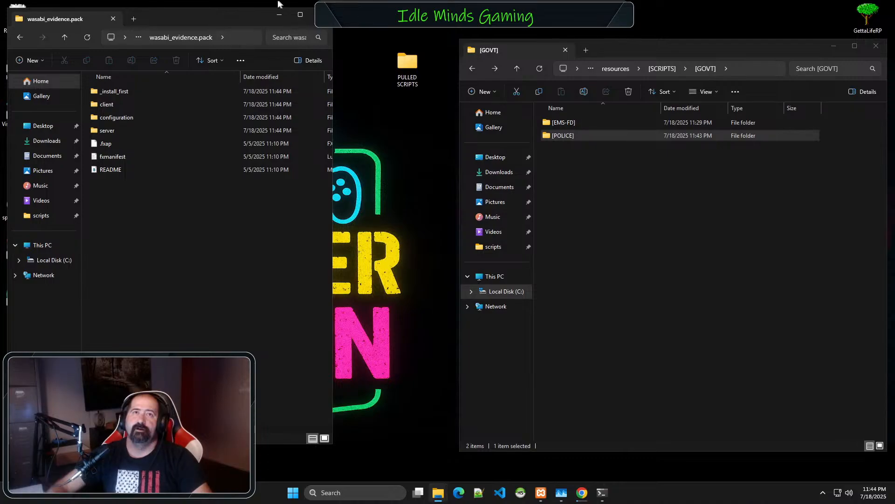
double_click(114, 170)
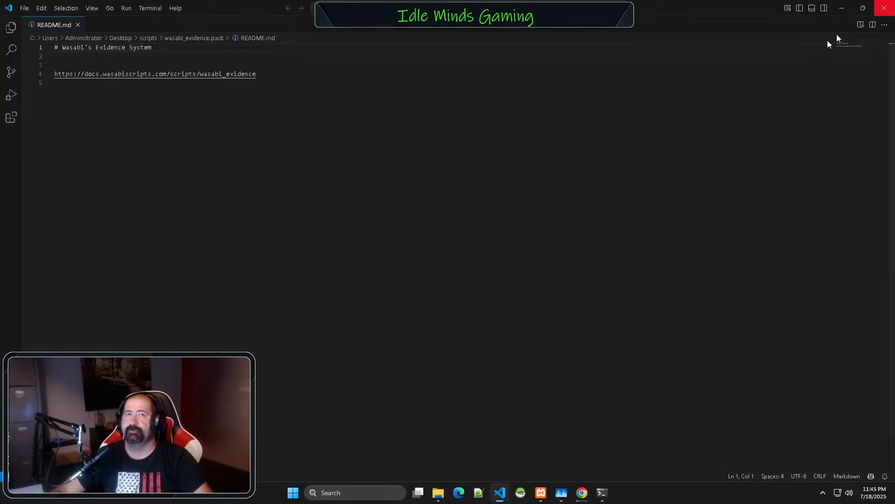
left_click(884, 8)
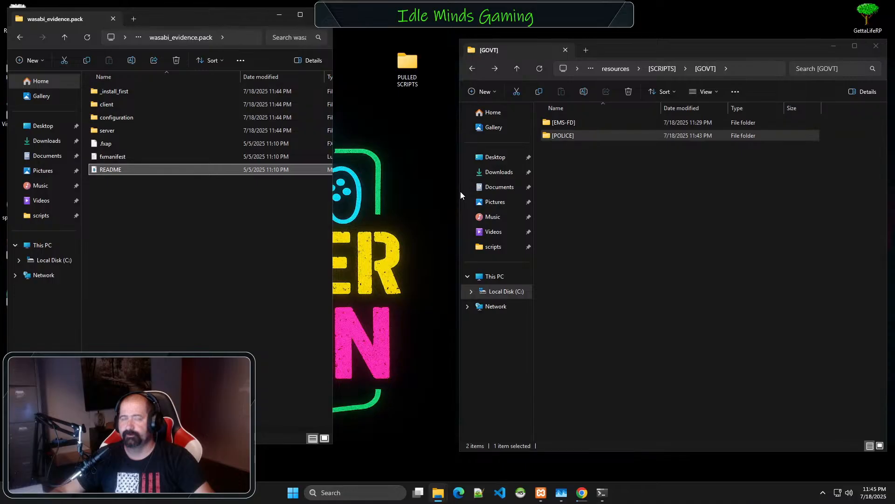
double_click(113, 91)
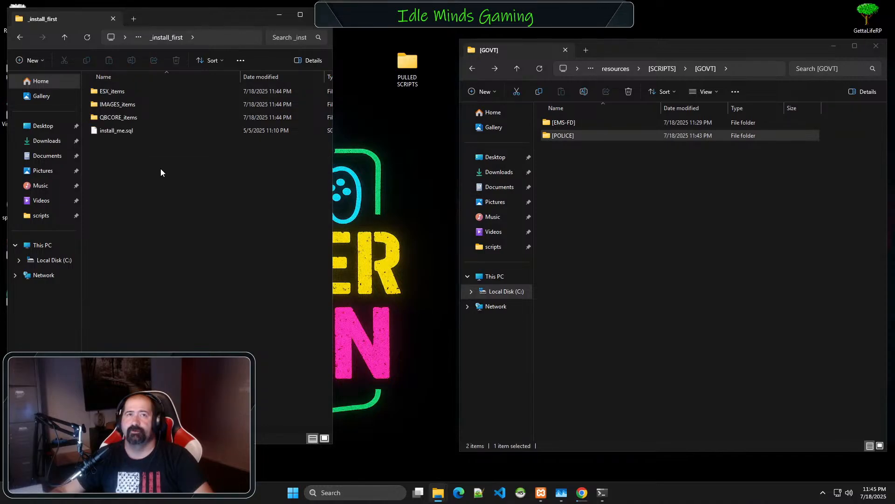
key("alt+Left")
- Look through the _install_first folder of wasabi_police inside [POLICE] and return to the [GOVT] folder
left_click(577, 137)
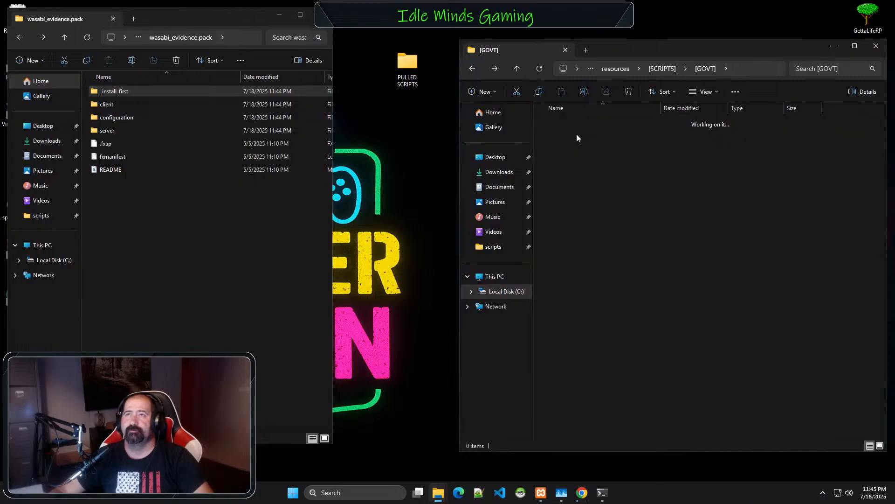
double_click(561, 122)
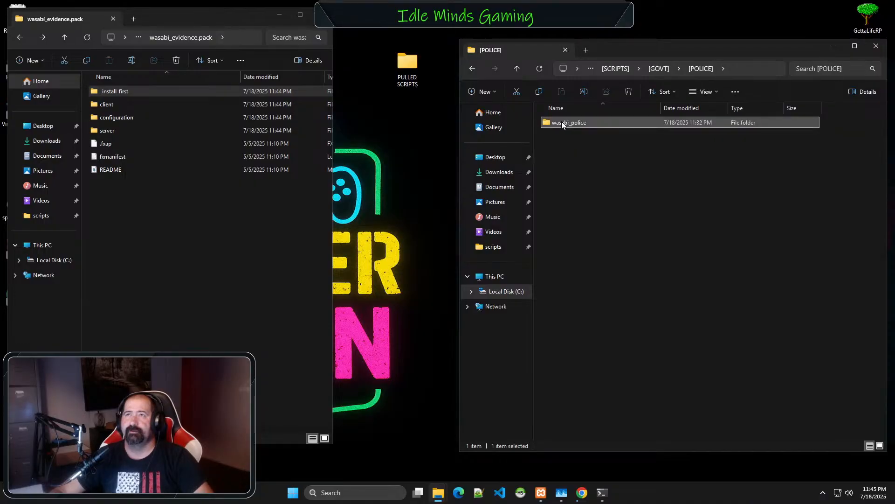
double_click(562, 121)
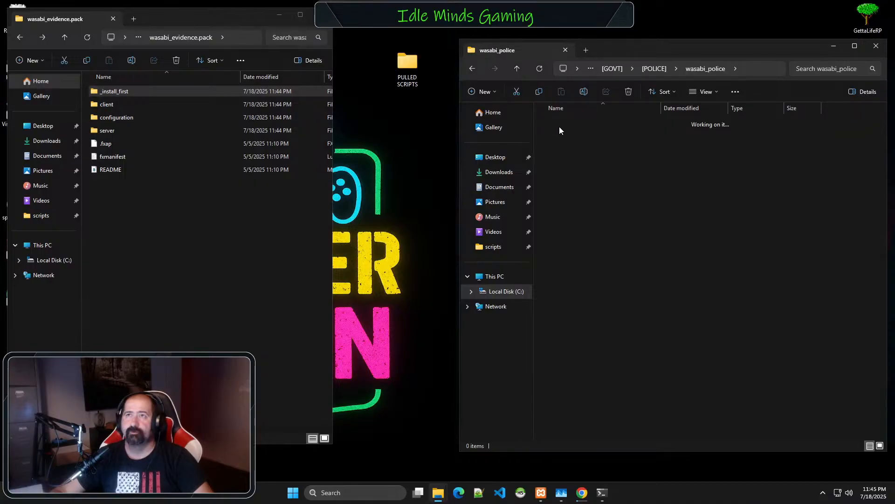
double_click(560, 127)
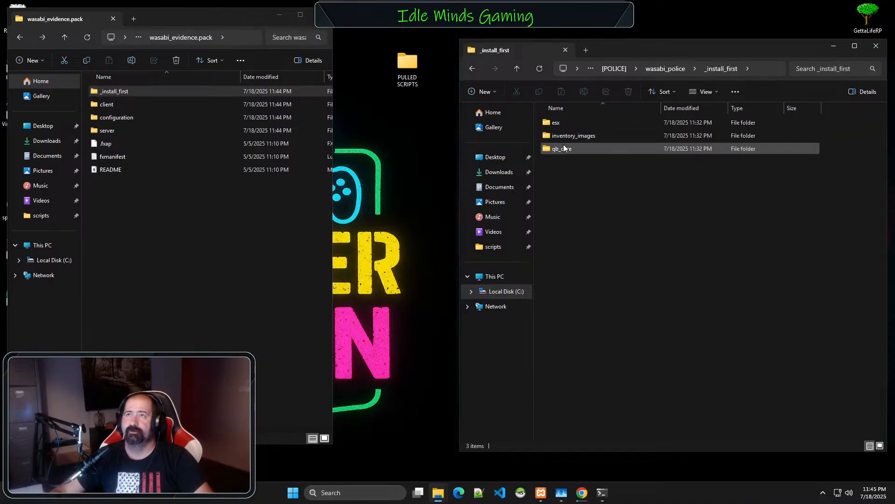
double_click(564, 147)
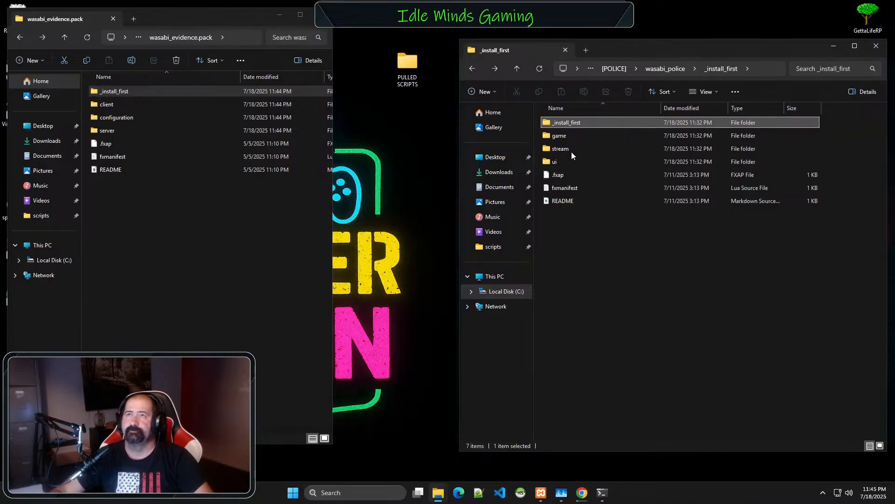
key("alt+Up")
key("alt+Up")
key("alt+Up")
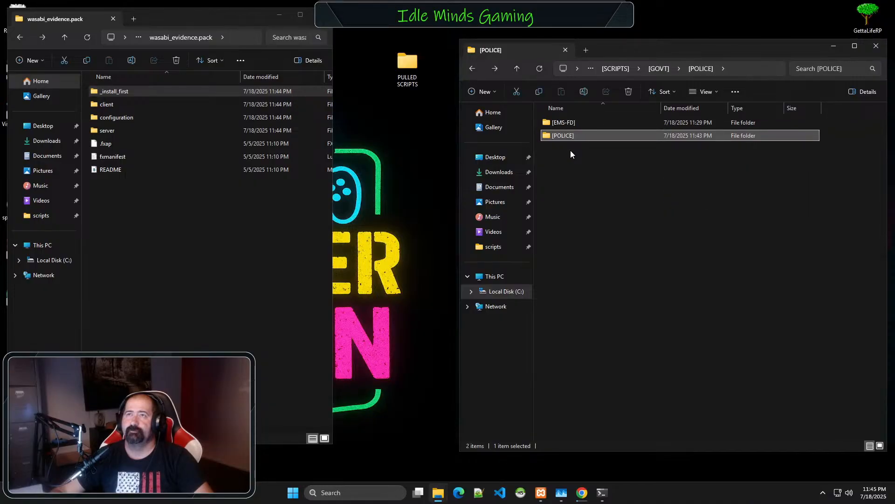
key("alt+Up")
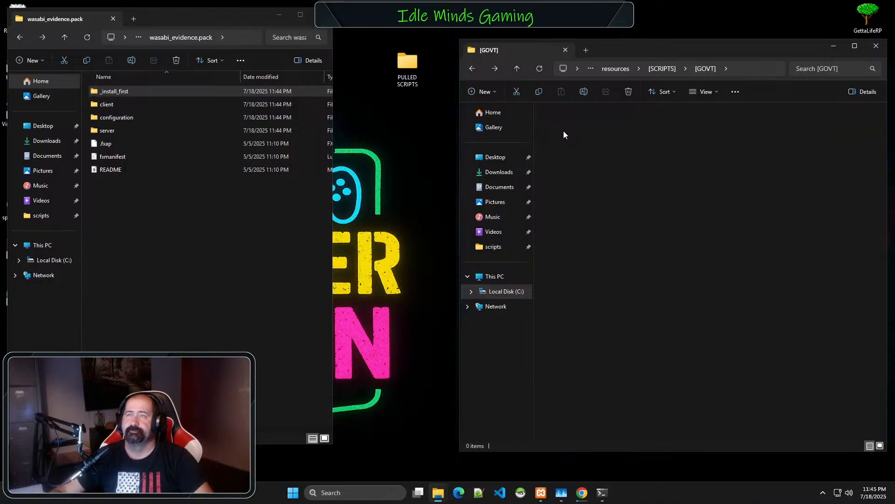
- Look through the _install_first folder of wasabi_ambulance inside [EMS-FD] and go back to the [POLICE] folder
double_click(560, 125)
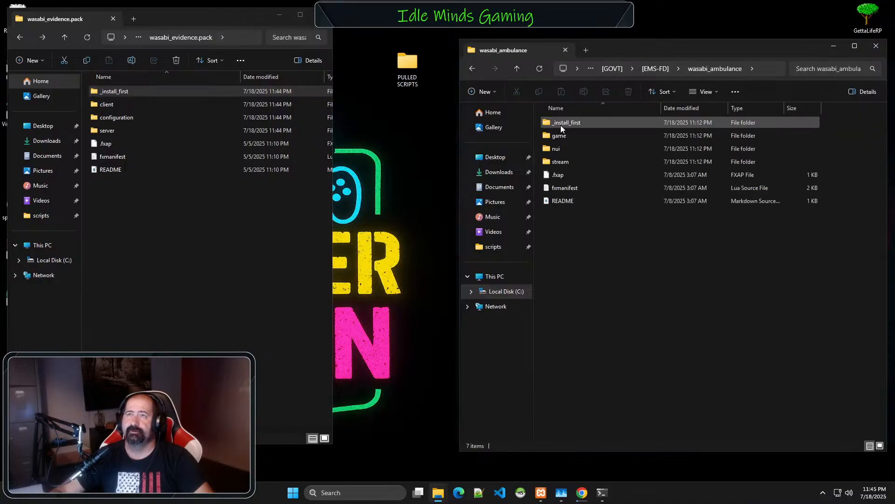
left_click(563, 124)
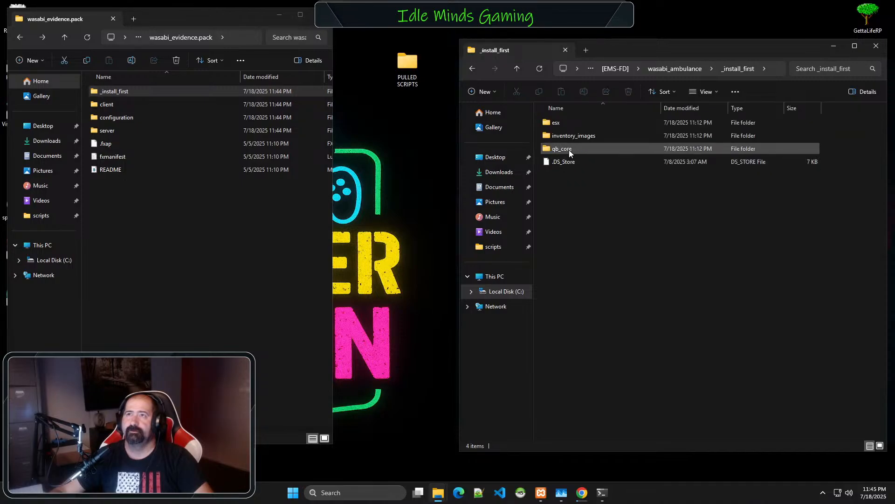
key("alt+Left")
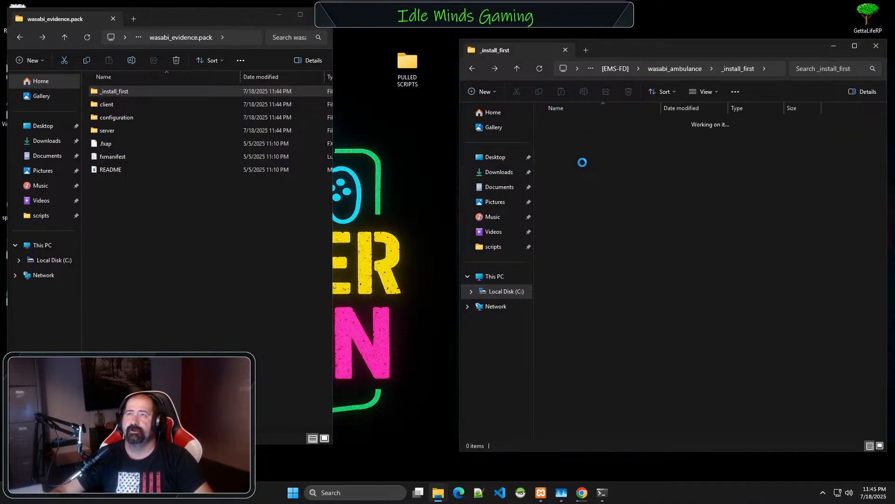
key("alt+Left")
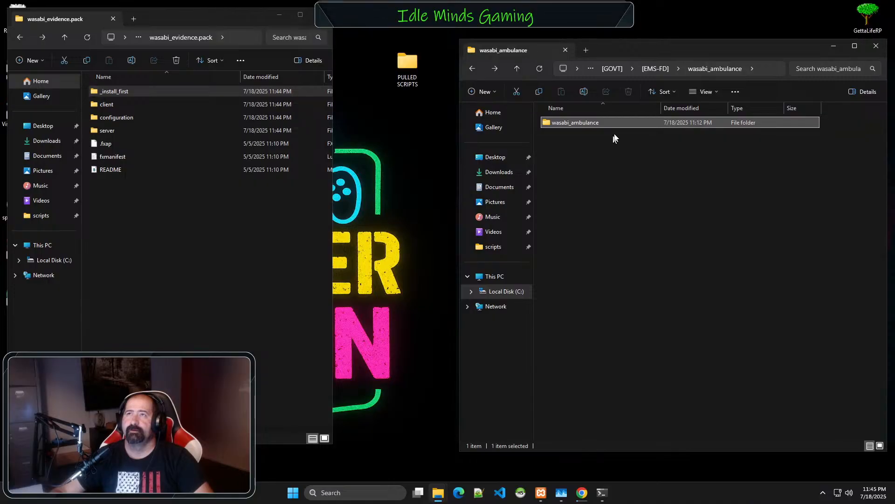
left_click(659, 68)
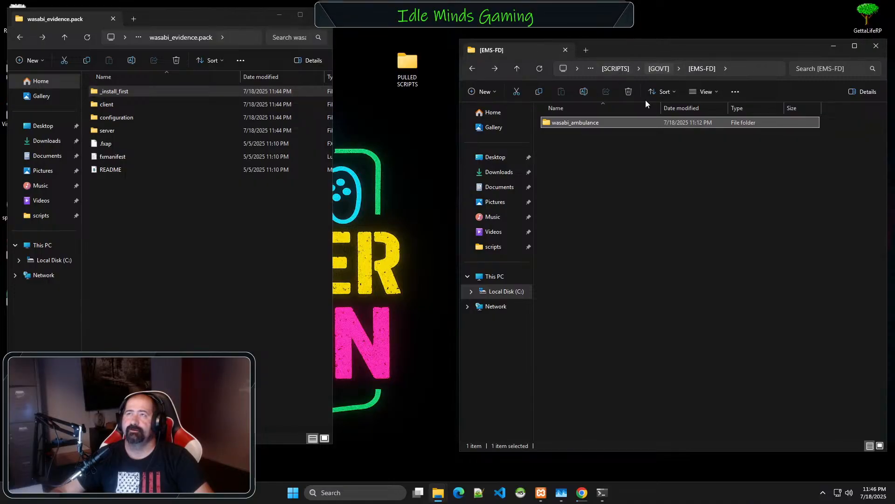
left_click(570, 138)
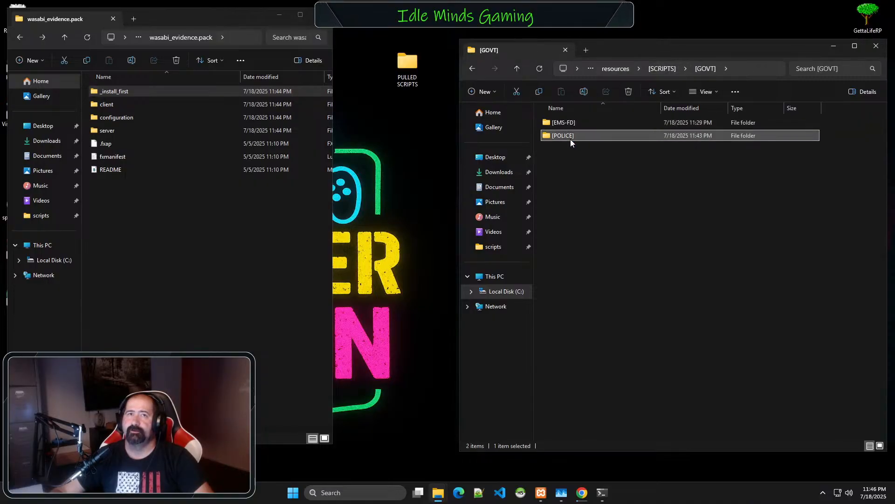
key("Return")
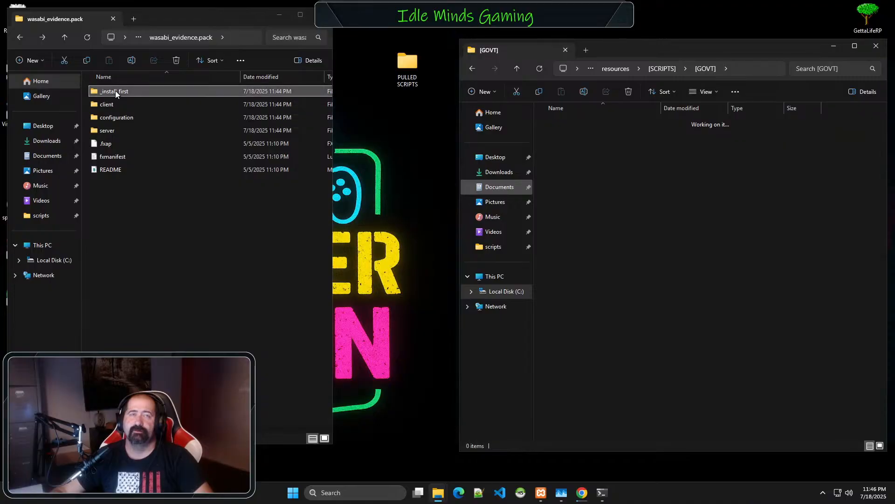
- Open the IMAGES_items folder inside the _install_first folder of wasabi_evidence.pack
double_click(185, 117)
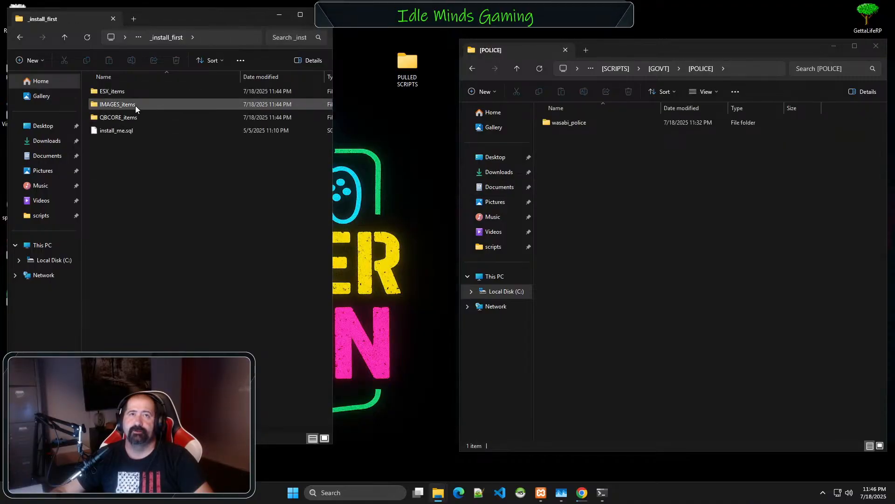
left_click(135, 105)
double_click(136, 105)
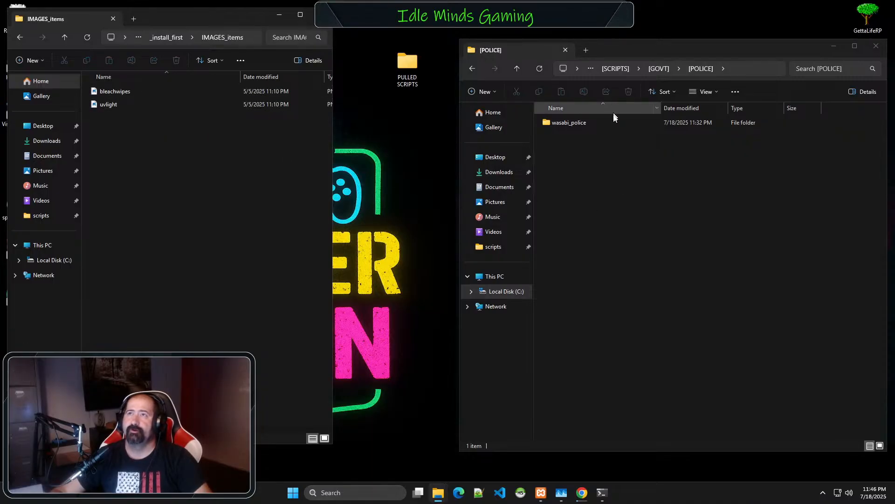
- Go from [POLICE] to the server's resources/[qb]/qb-inventory/html/images folder, keeping the evidence images open alongside
left_click(617, 69)
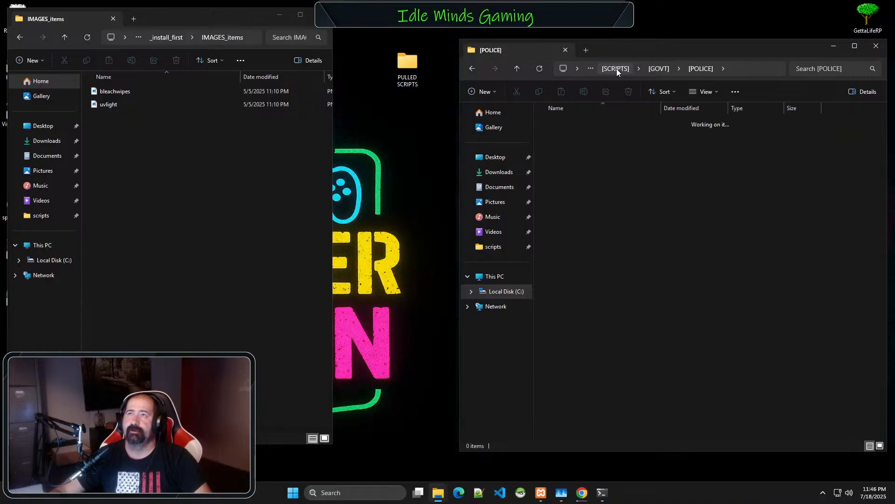
left_click(591, 69)
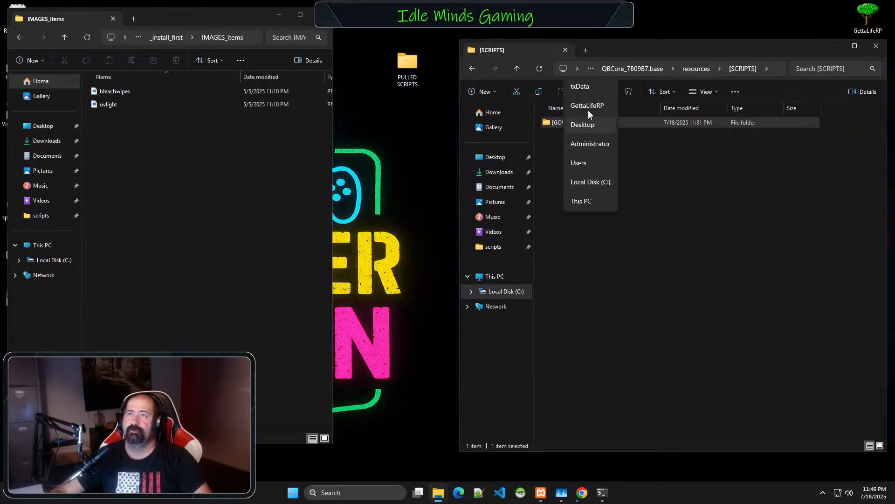
left_click(698, 71)
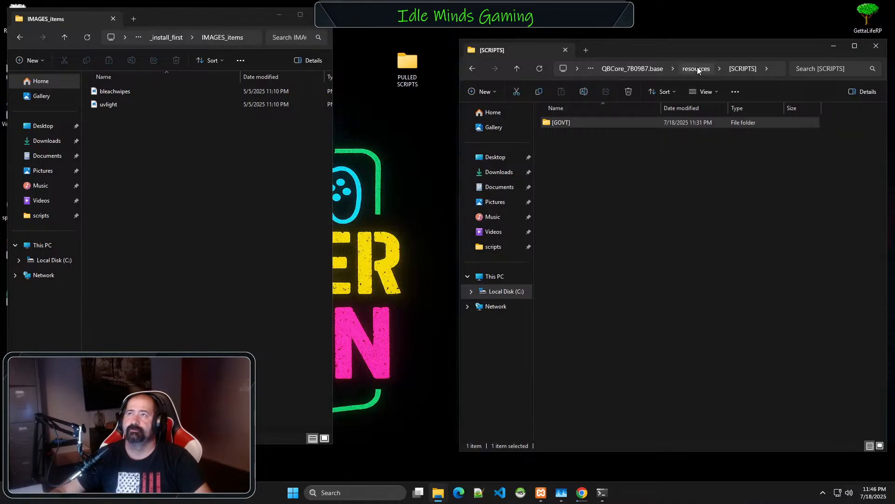
left_click(696, 69)
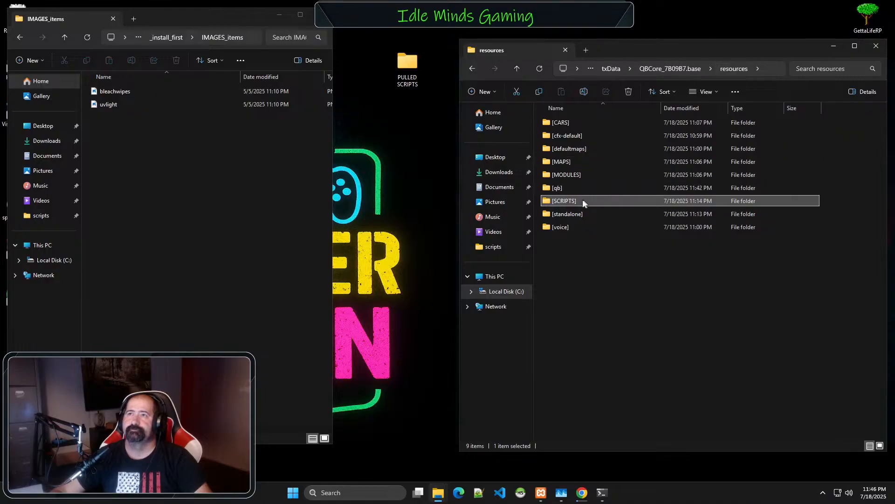
double_click(581, 194)
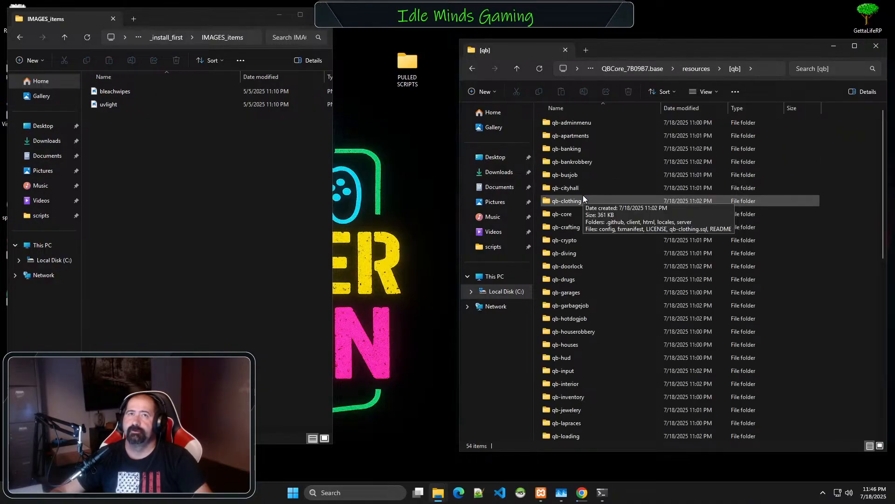
double_click(583, 394)
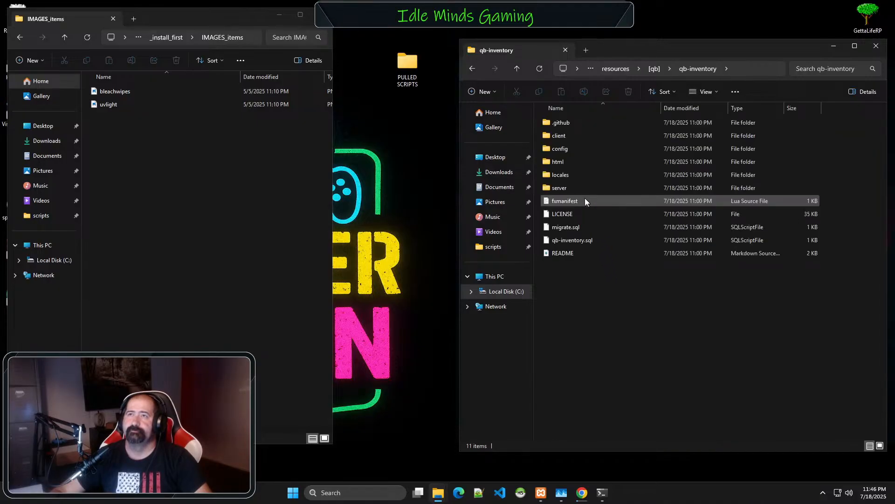
double_click(599, 162)
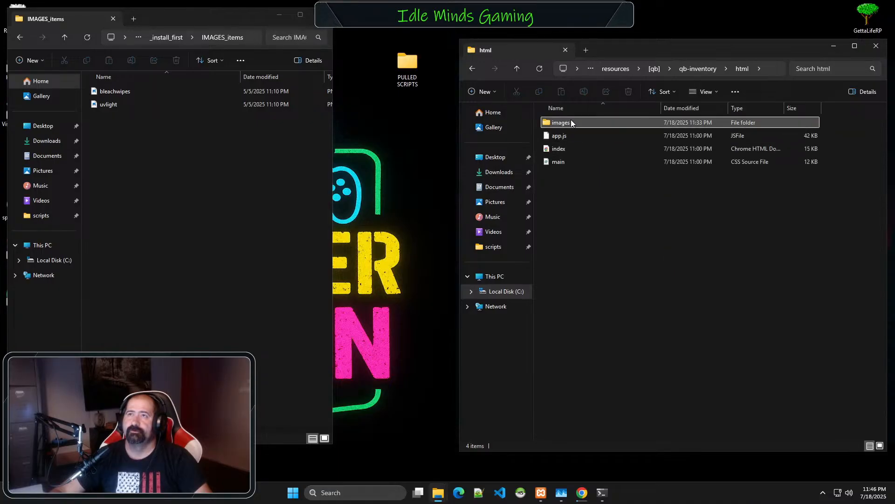
left_click(571, 121)
double_click(571, 119)
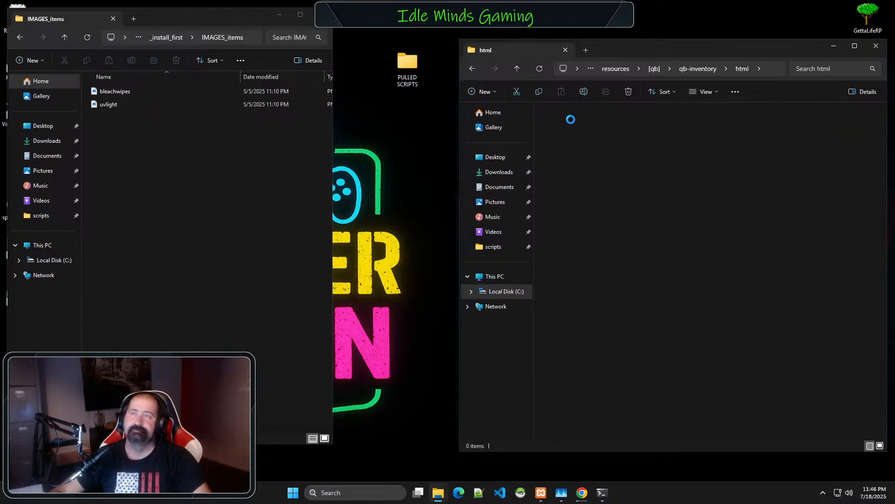
- Copy the bleachwipes and uvlight images from IMAGES_items into the qb-inventory/html/images folder
left_click(158, 96)
left_click(157, 106)
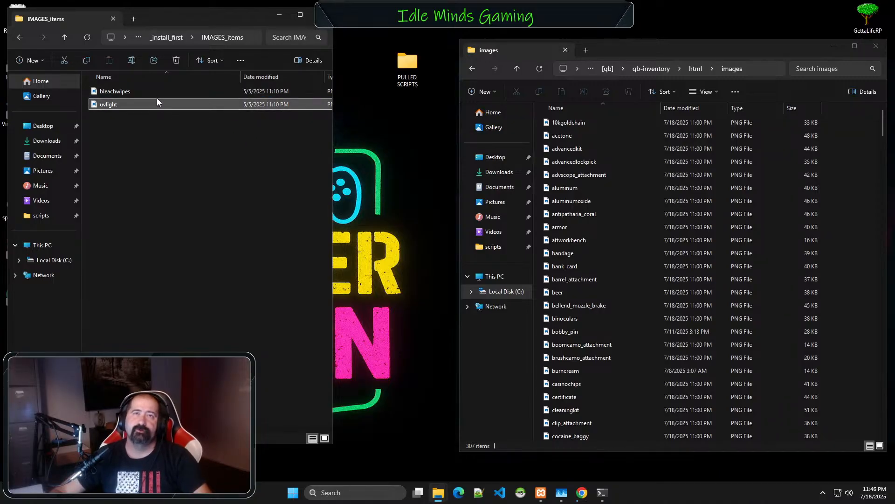
left_click(157, 92)
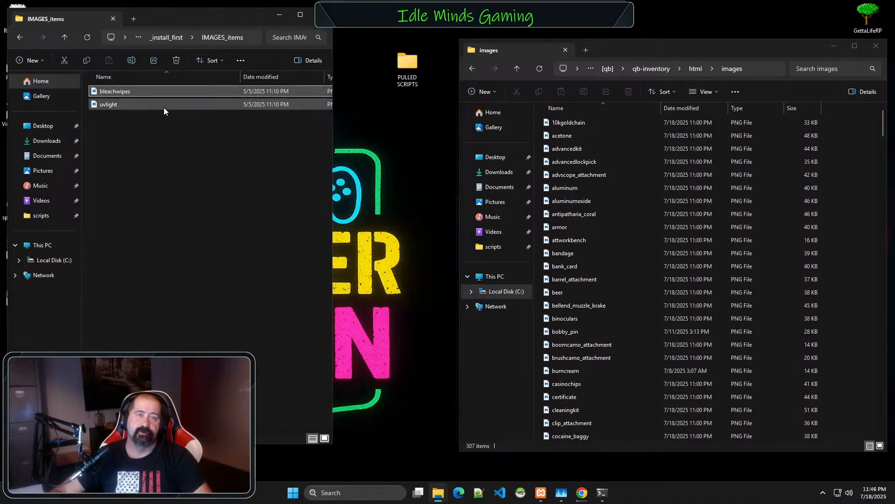
left_click(164, 107, "ctrl")
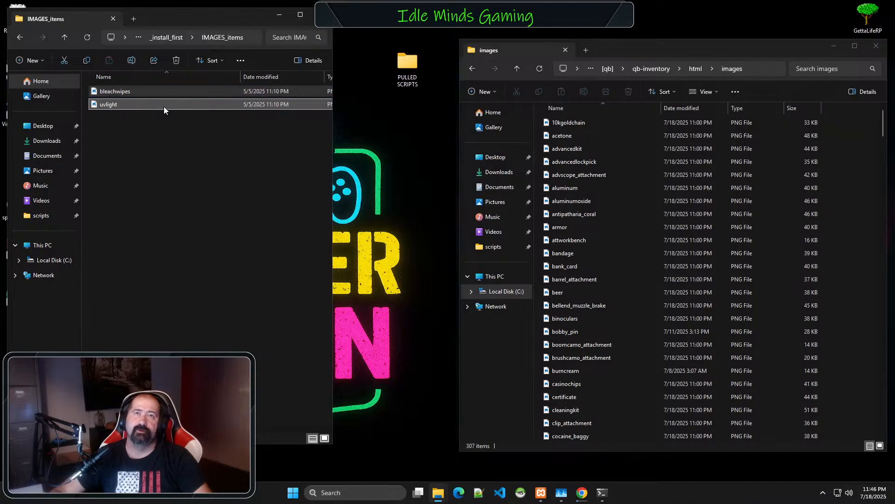
right_click(164, 108)
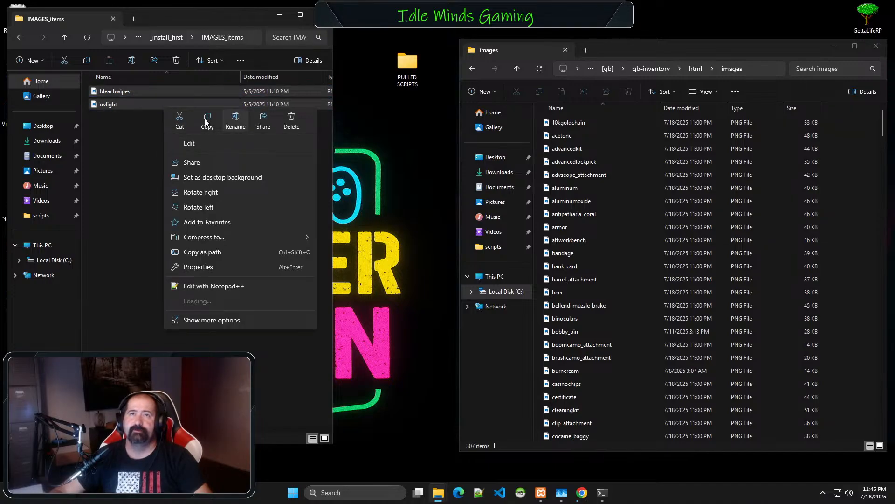
left_click(206, 118)
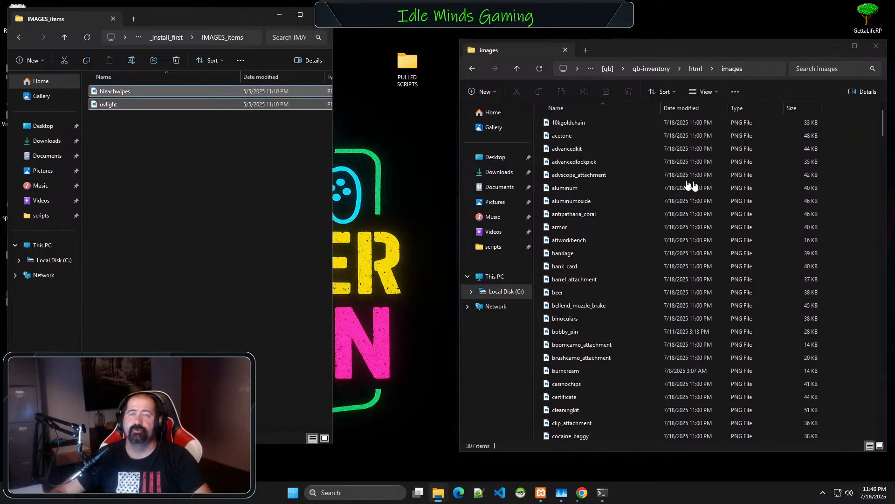
left_click(866, 200)
right_click(867, 201)
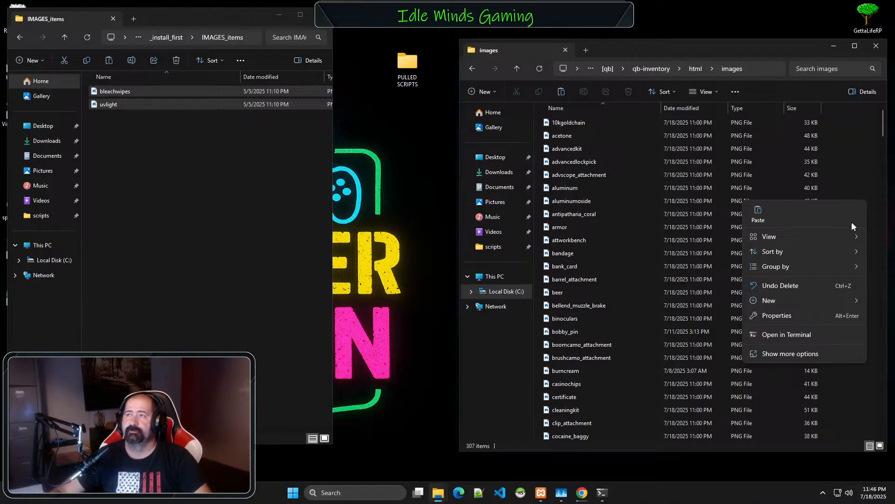
left_click(757, 216)
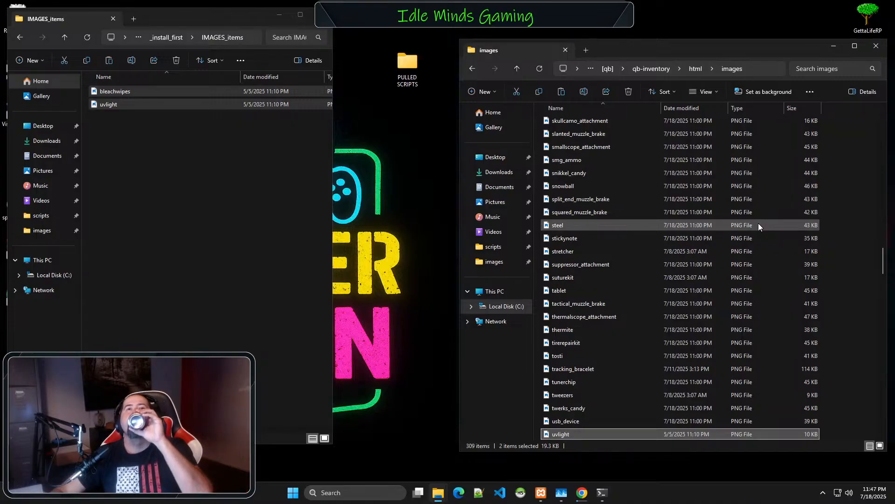
- Open items.txt from the QBCORE_items folder of wasabi_evidence.pack, try to copy its uvlight and bleachwipes entries, and close the editor
left_click(220, 217)
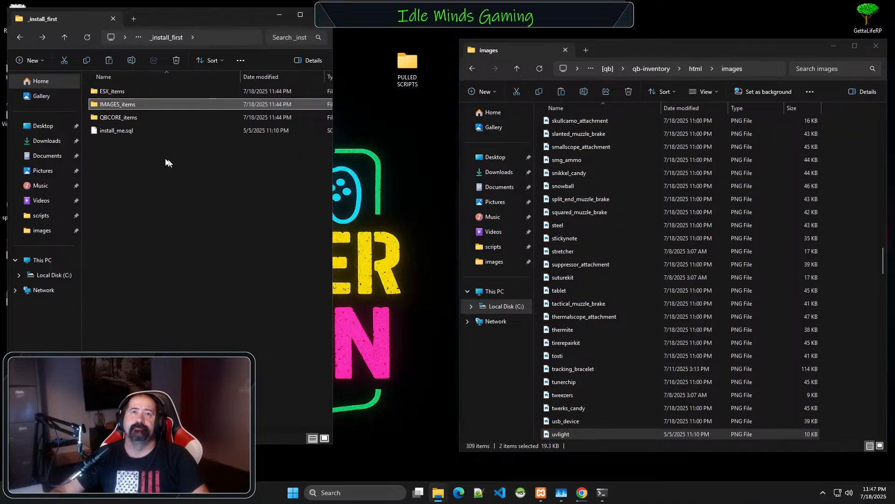
left_click(110, 118)
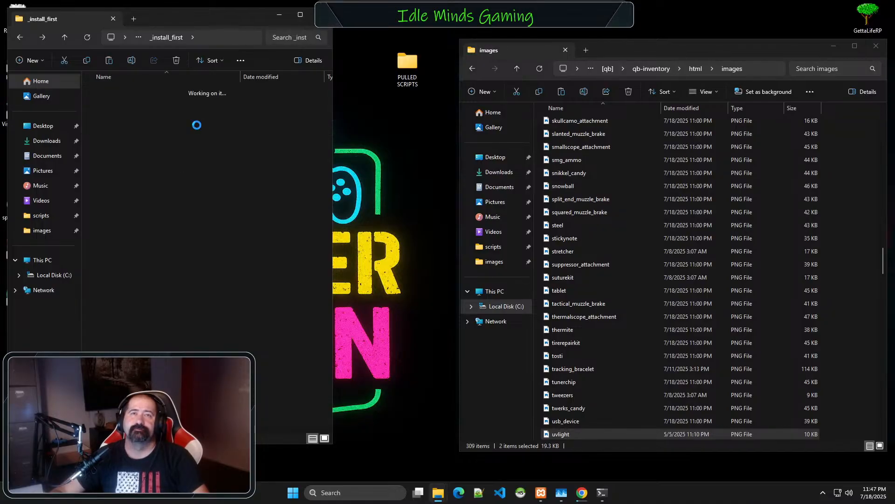
left_click(111, 92)
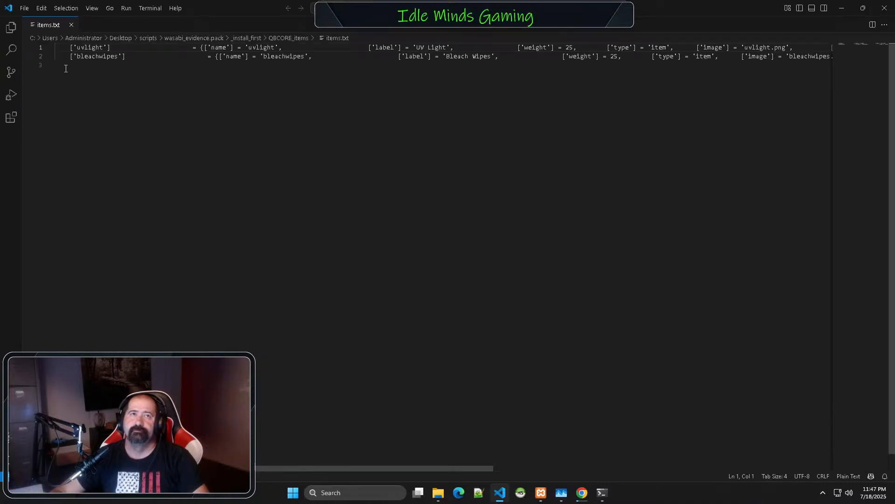
left_click_drag(41, 59, 41, 47)
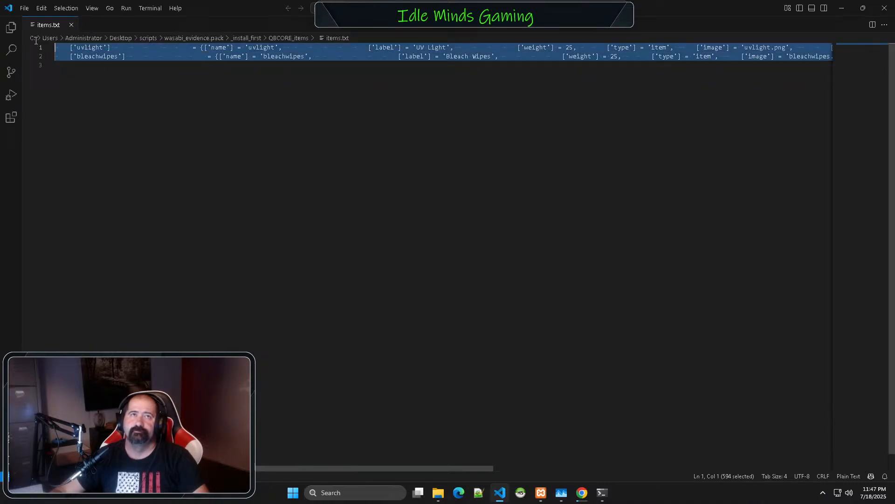
right_click(82, 52)
left_click(111, 89)
left_click(146, 103)
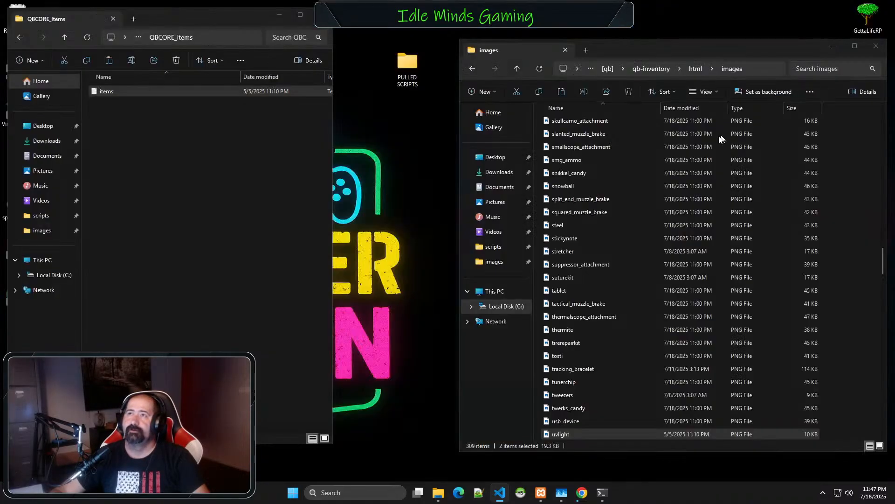
left_click(885, 9)
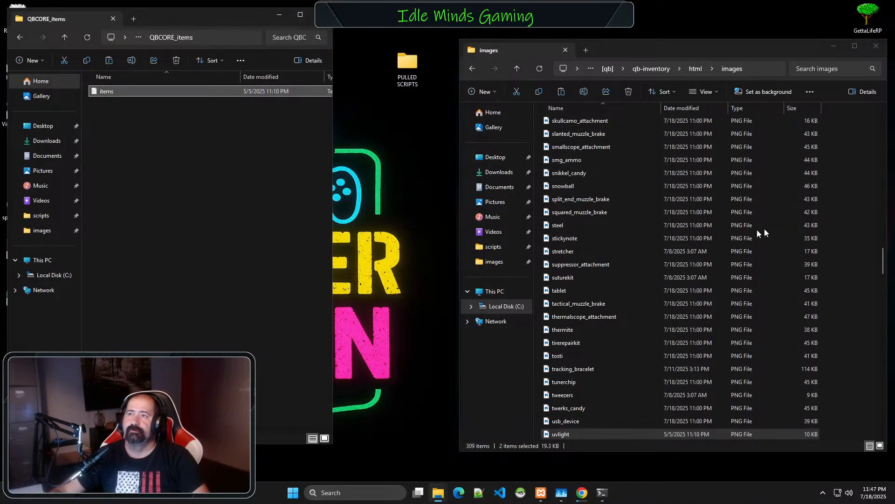
- Paste the evidence images into the qb-inventory images folder again, skipping the files with the same names
left_click(865, 228)
right_click(865, 228)
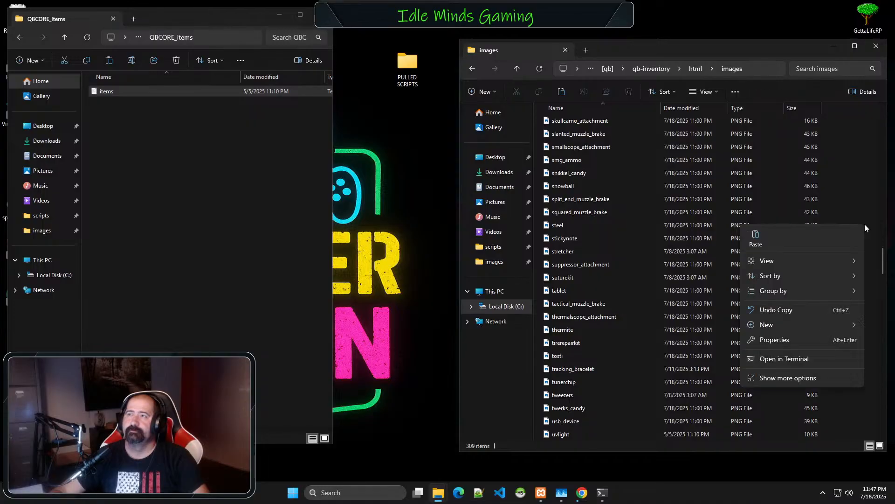
left_click(749, 238)
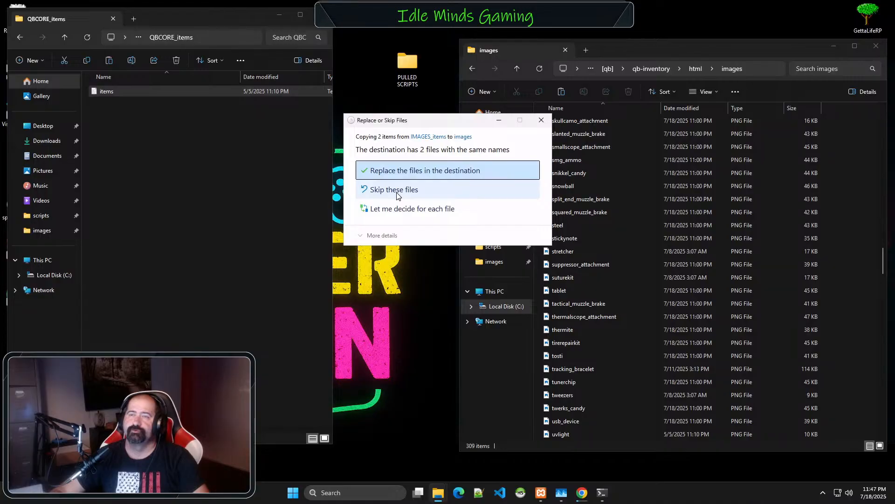
left_click(396, 195)
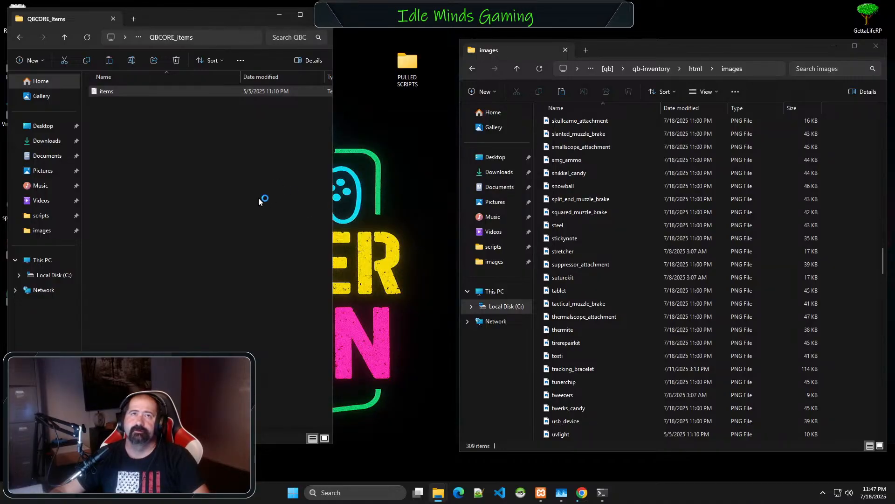
- Return to the _install_first folder, open phpMyAdmin through XAMPP's MySQL admin, and shrink its browser window to float over the desktop
key("alt+Left")
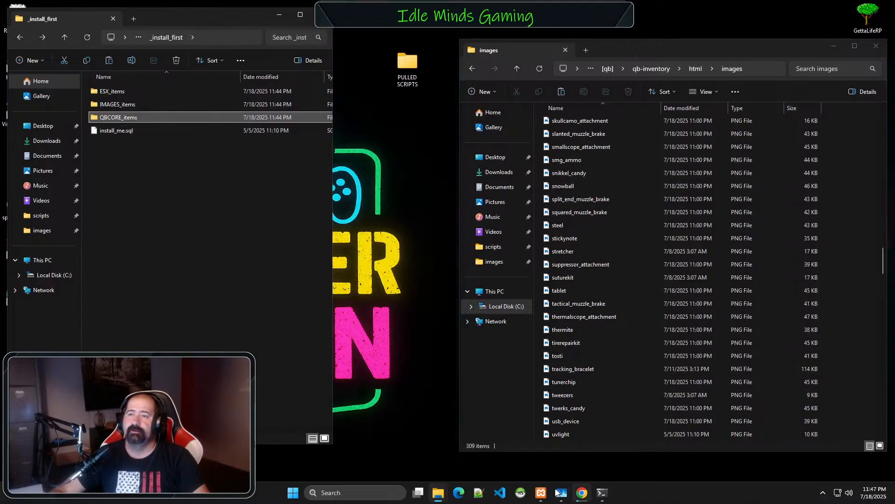
left_click(541, 492)
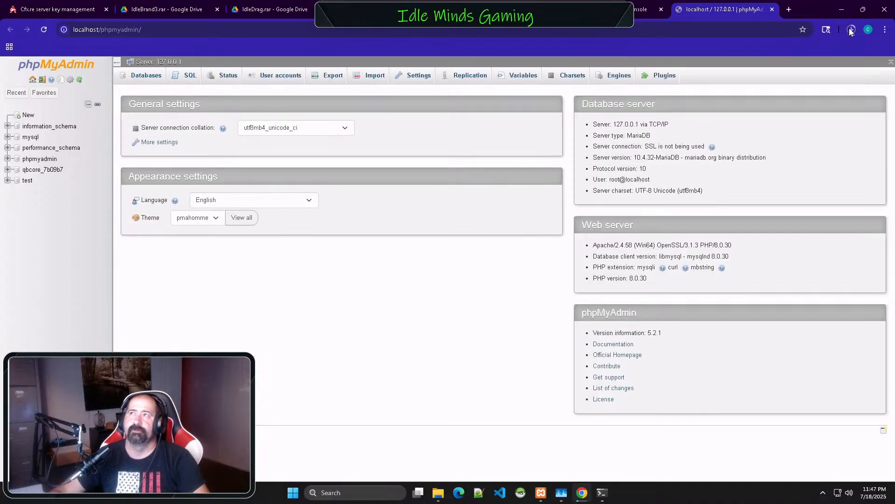
left_click(863, 9)
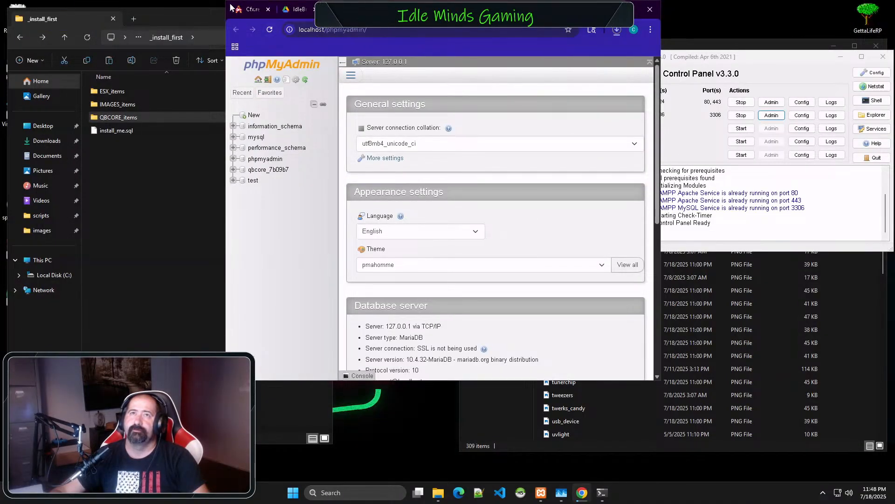
mouse_move(240, 13)
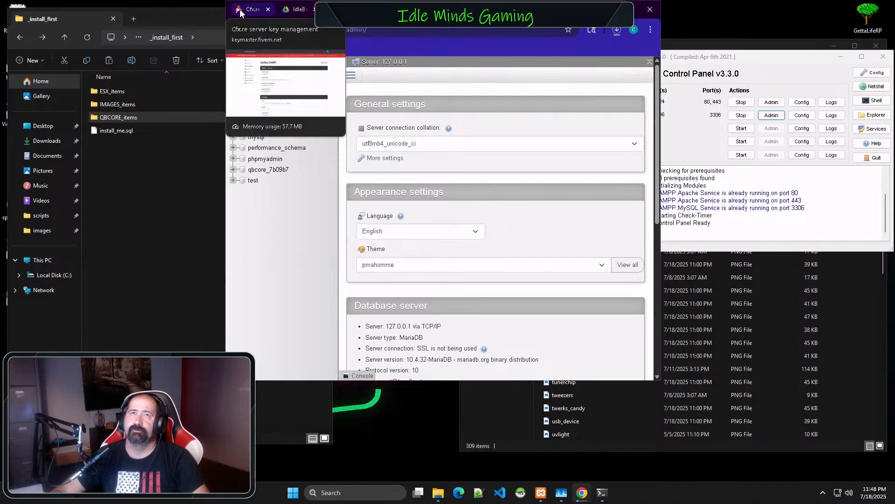
left_click_drag(229, 18, 184, 72)
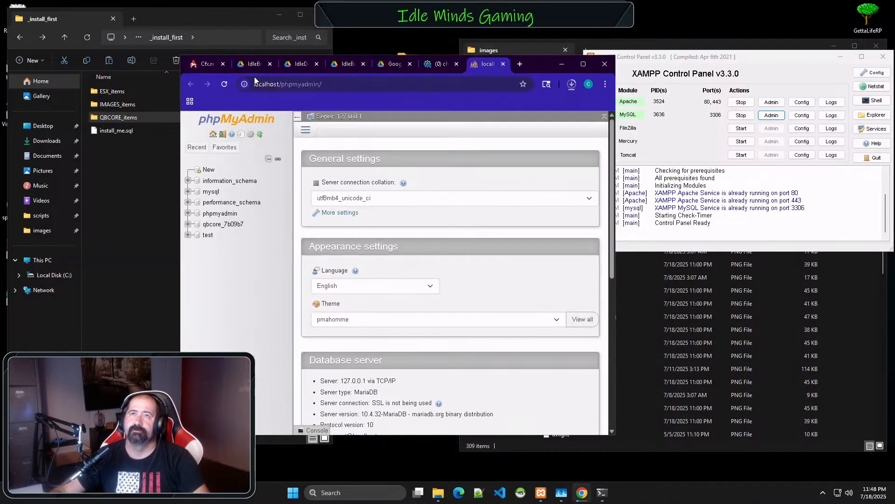
left_click_drag(616, 88, 822, 79)
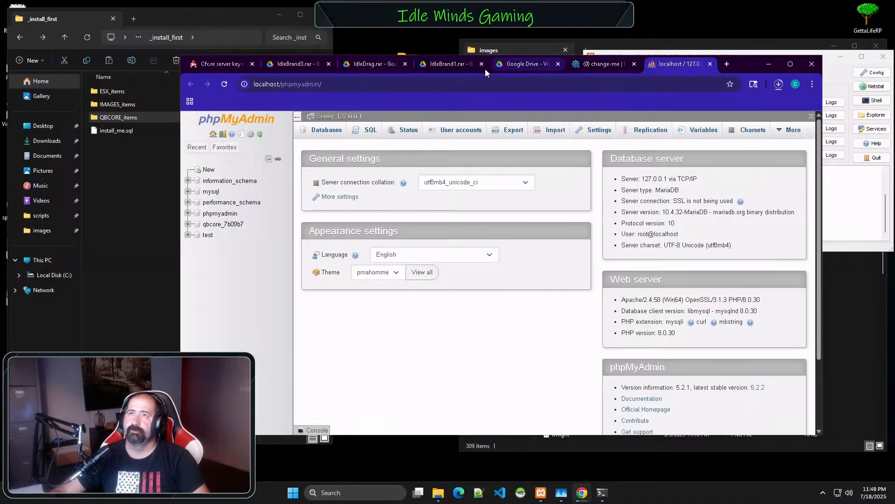
- Close the leftover Google Drive download pages for the IdleBrand and IdleDrag archives, keeping phpMyAdmin in view
left_click(531, 64)
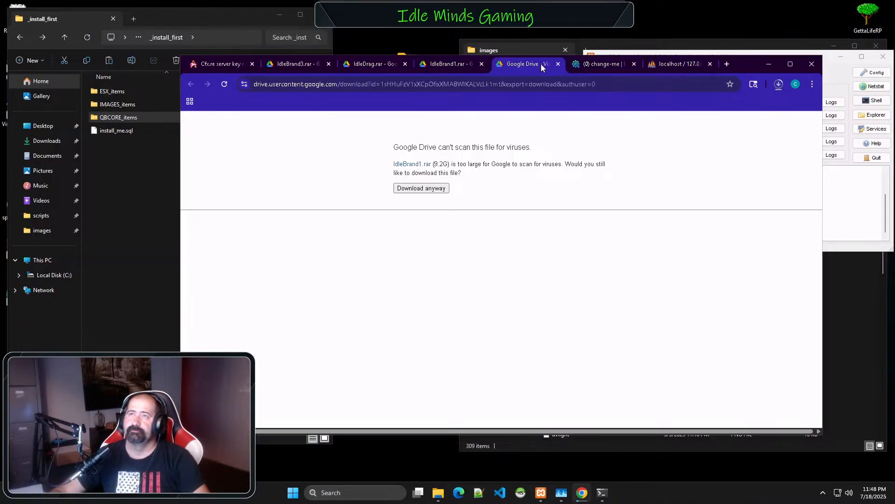
left_click(558, 63)
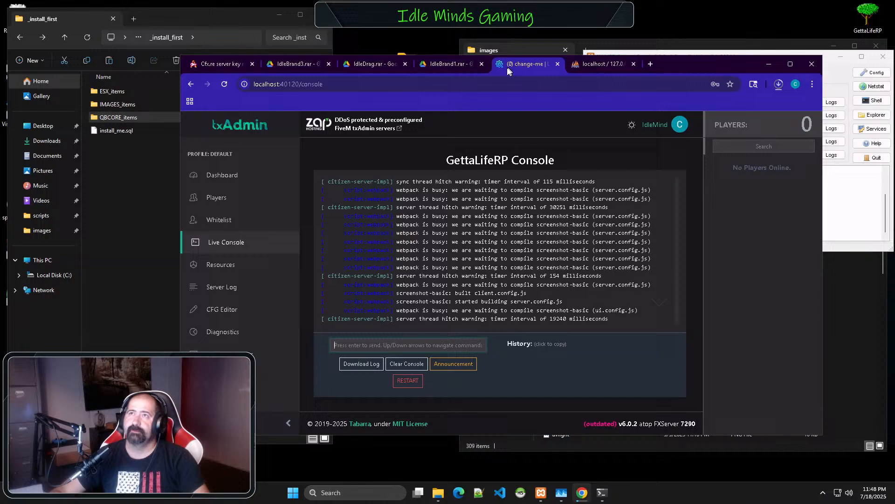
left_click(482, 64)
left_click(405, 64)
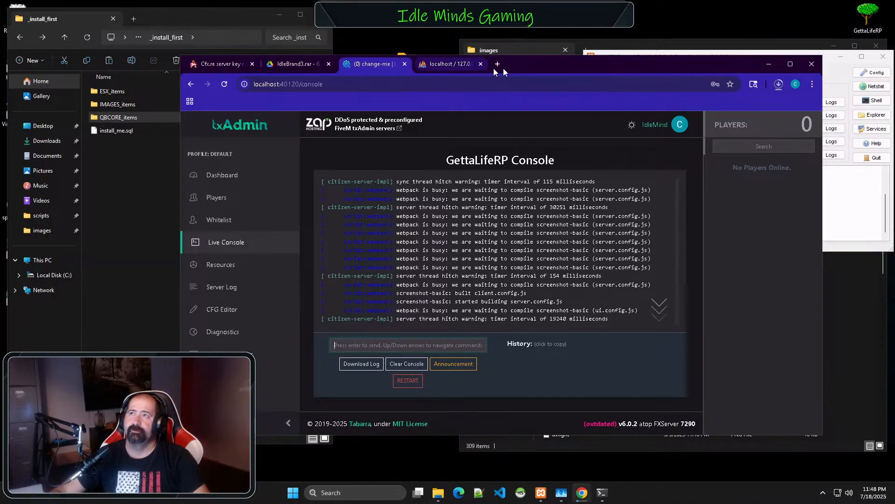
left_click(450, 64)
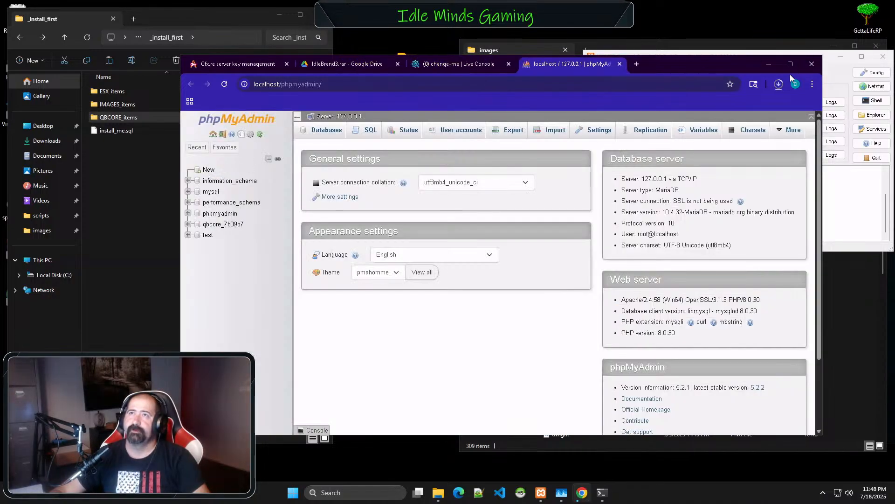
left_click(397, 64)
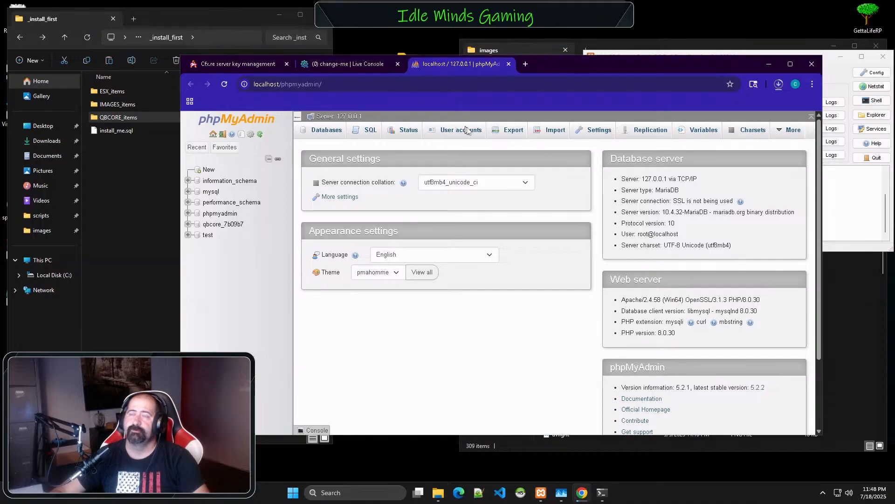
- Start an import into the qbcore_7b09b7 database and choose install_me.sql from Desktop/scripts/wasabi_evidence.pack/_install_first
left_click(230, 227)
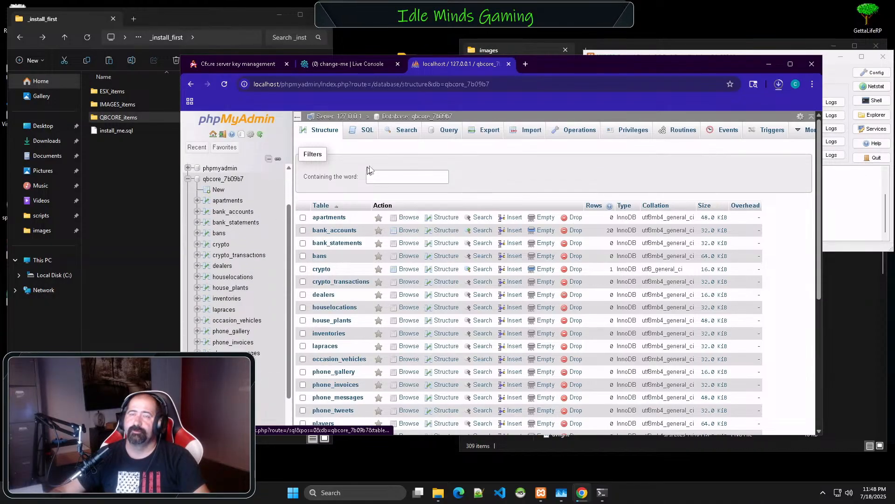
left_click(524, 134)
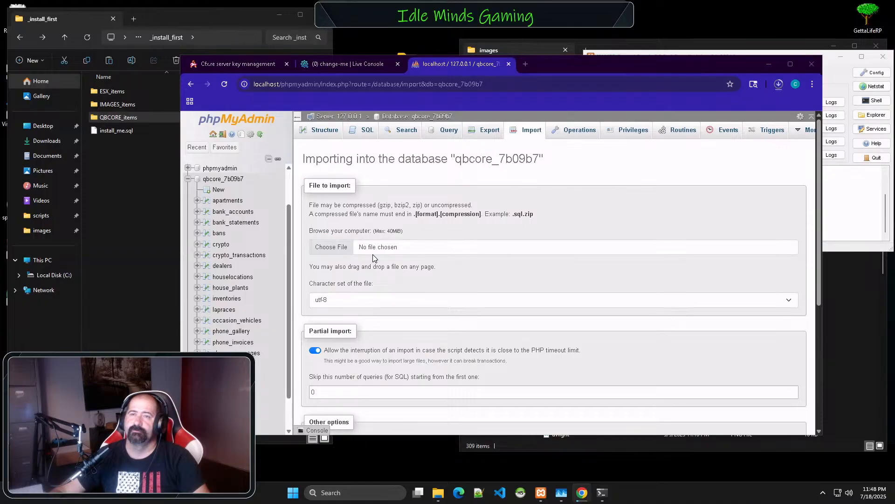
left_click(373, 253)
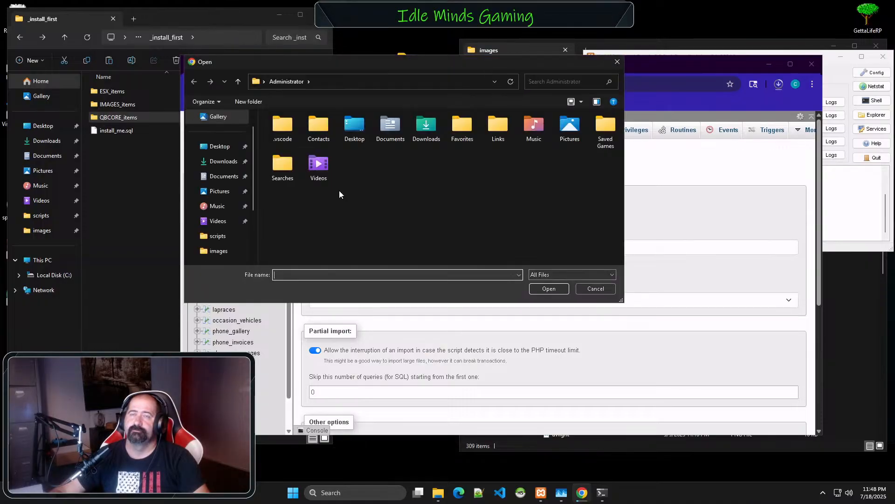
left_click(216, 147)
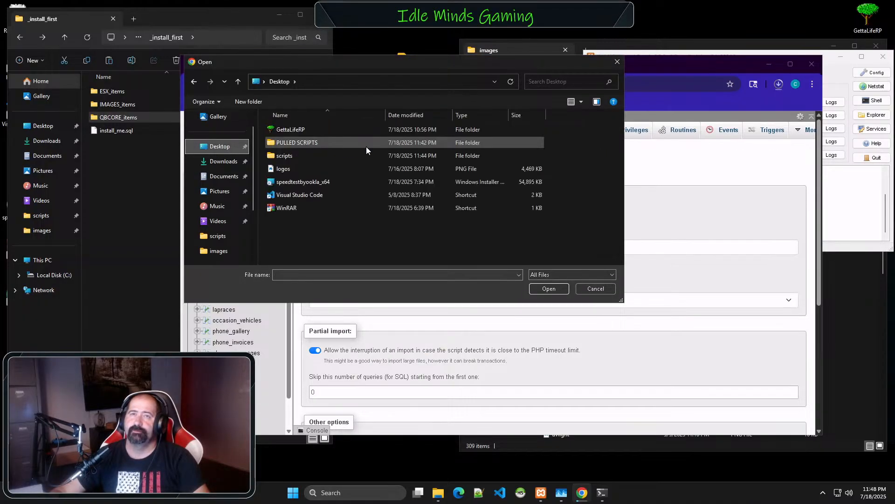
double_click(308, 154)
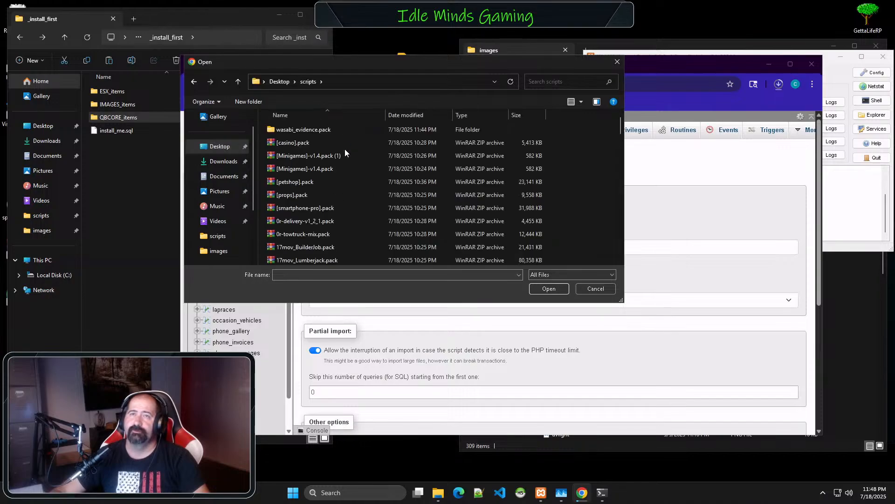
double_click(320, 130)
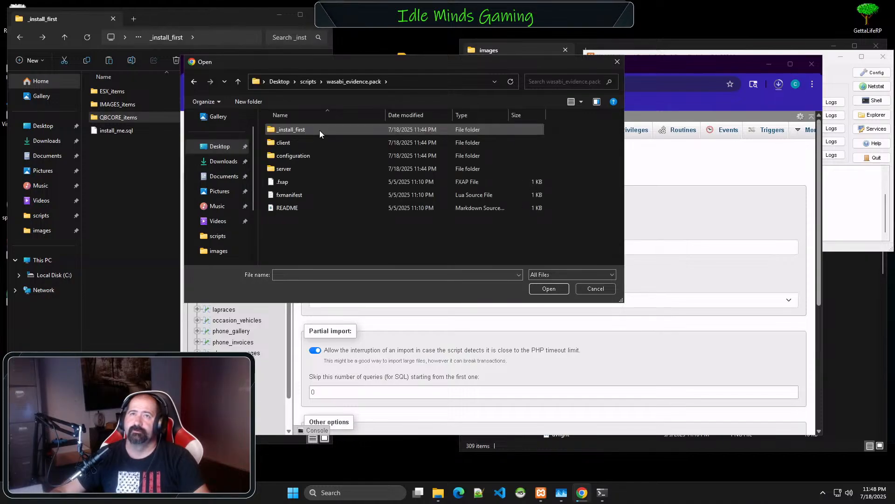
double_click(320, 130)
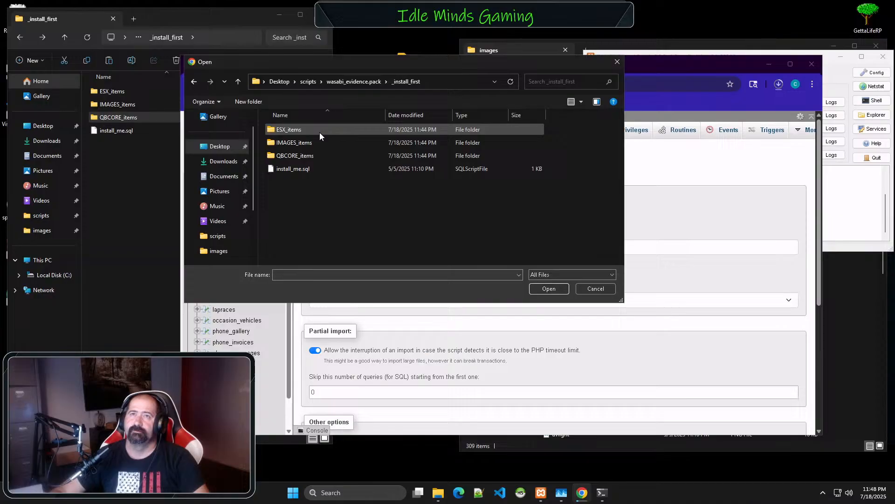
left_click(312, 170)
left_click(546, 288)
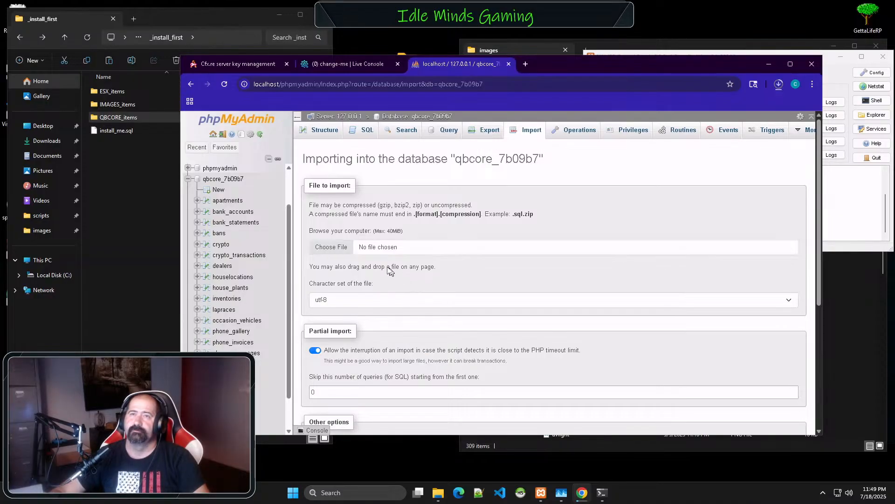
- Run the install_me.sql import into the qbcore_7b09b7 database, and minimise the phpMyAdmin and XAMPP windows
scroll(363, 255, "down", 4)
scroll(363, 254, "down", 1)
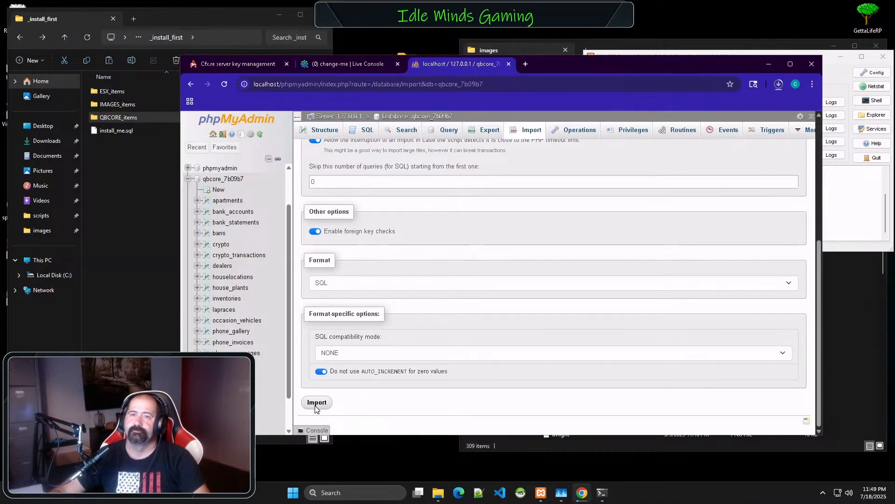
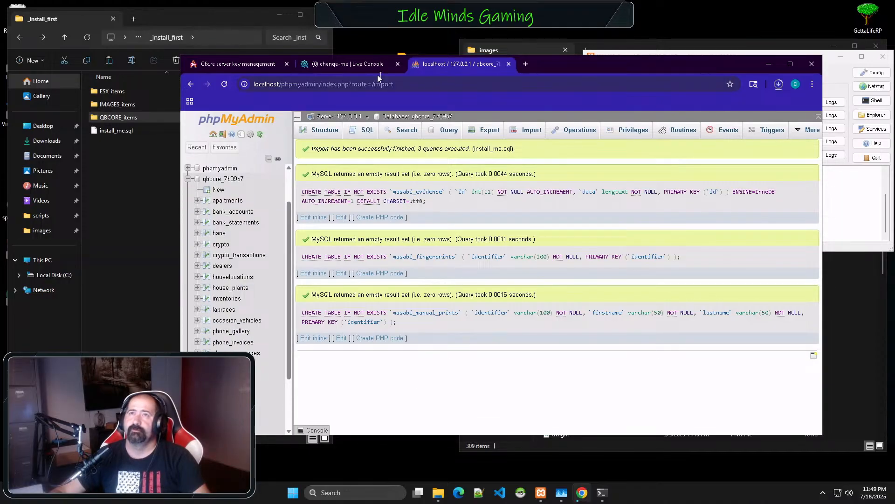
left_click(769, 64)
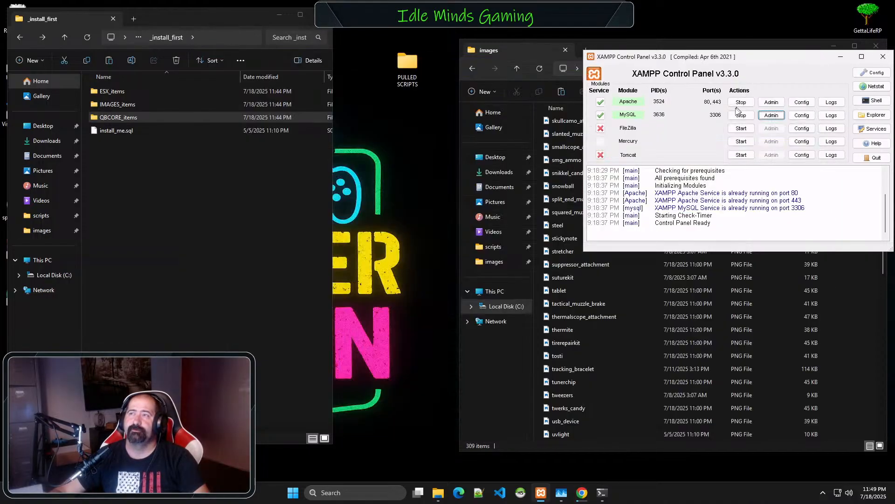
left_click(841, 59)
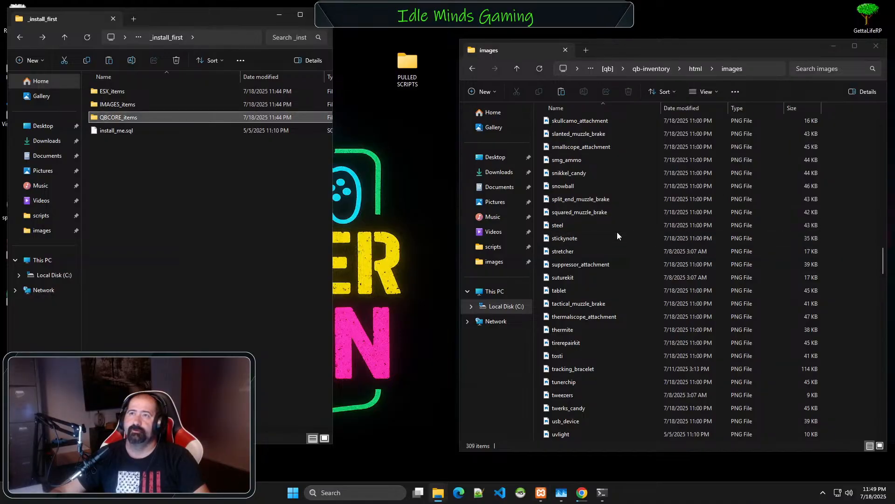
- Go from the qb-inventory images folder back to [qb], and open the items Lua file in qb-core/shared
left_click(617, 231)
key("alt+Left")
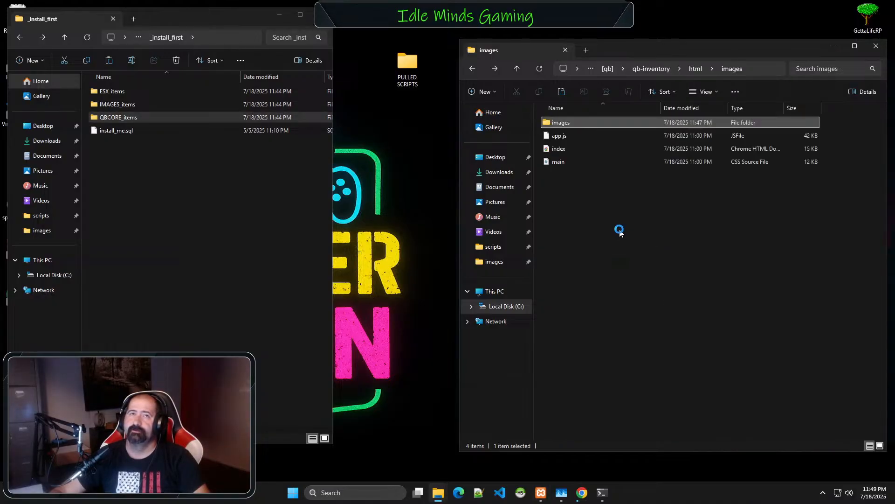
key("alt+Left")
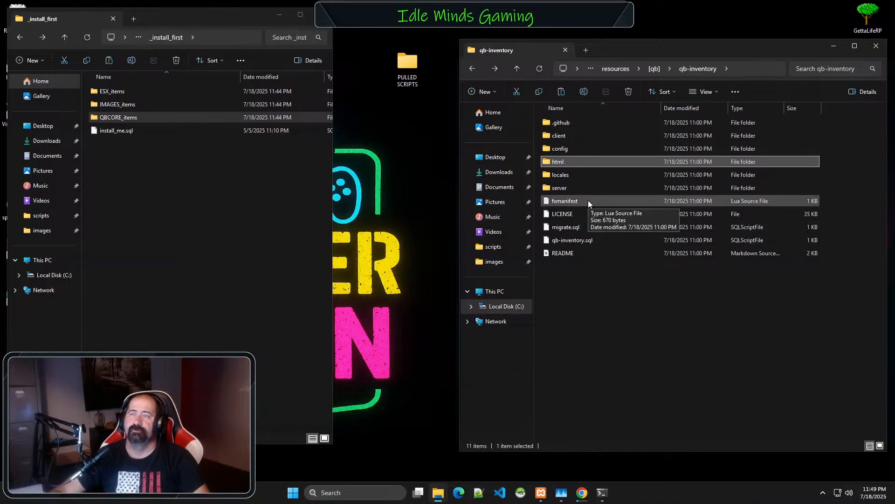
key("alt+Left")
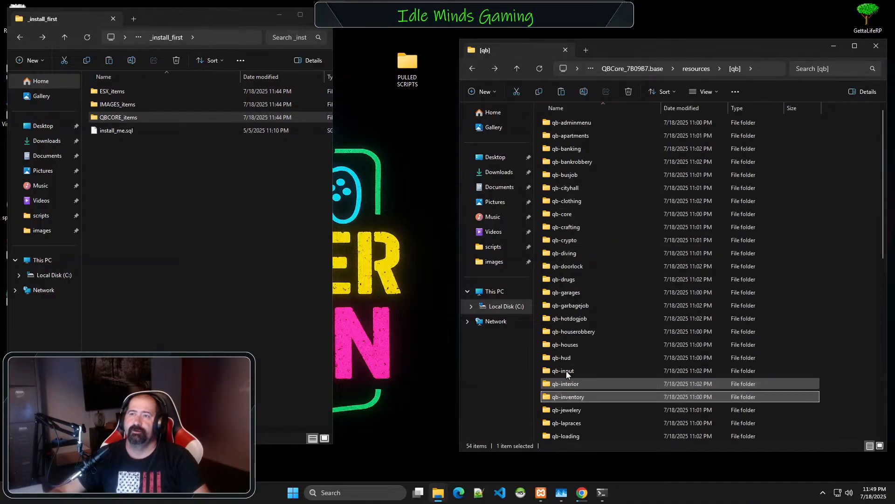
double_click(547, 216)
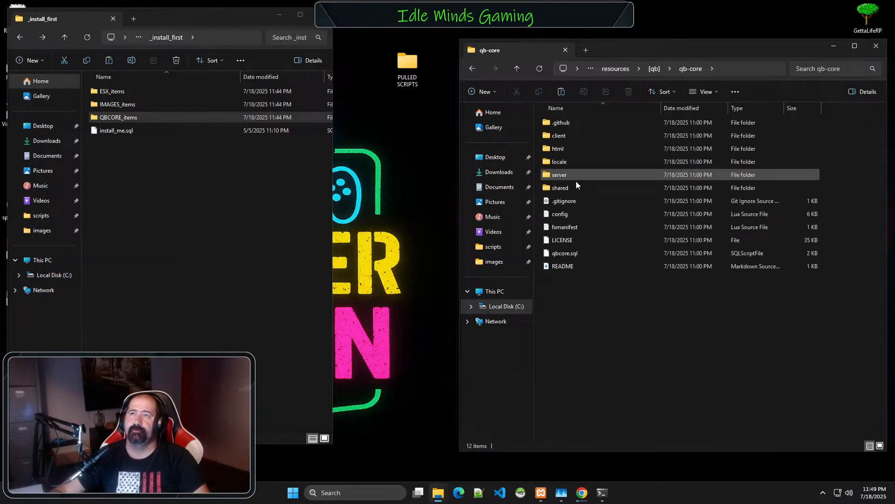
double_click(575, 186)
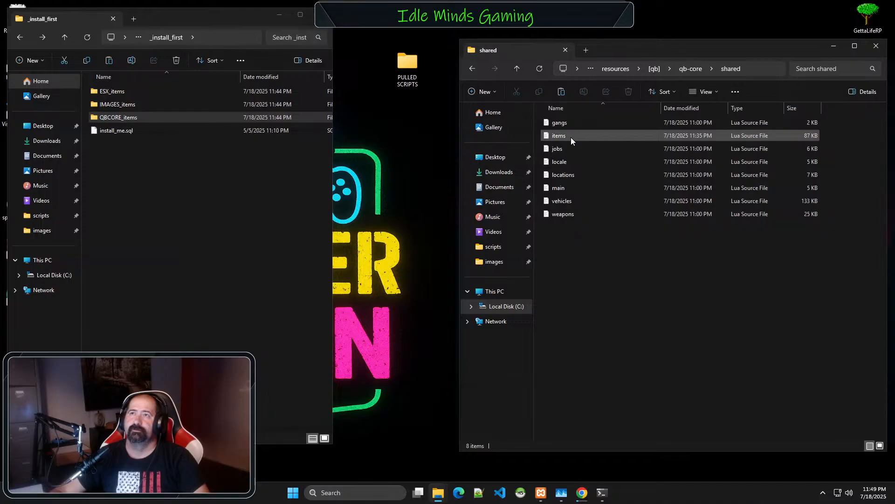
left_click(570, 138)
double_click(570, 137)
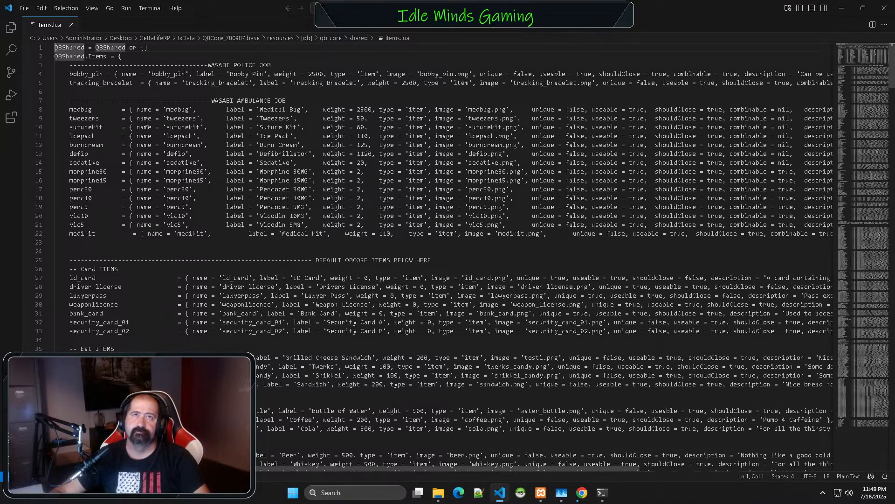
- Add a dashed comment heading WASABI EVIDENCE between the police job and ambulance job sections, with blank lines beneath it
left_click(79, 93)
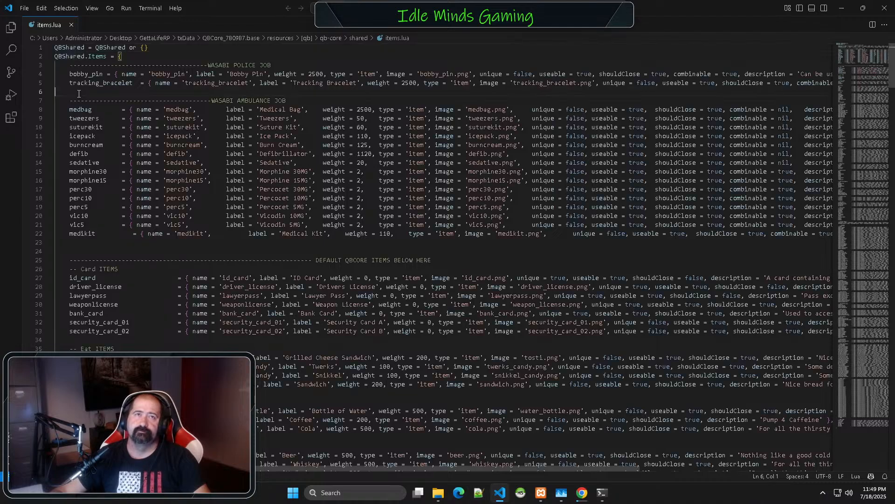
key("Tab")
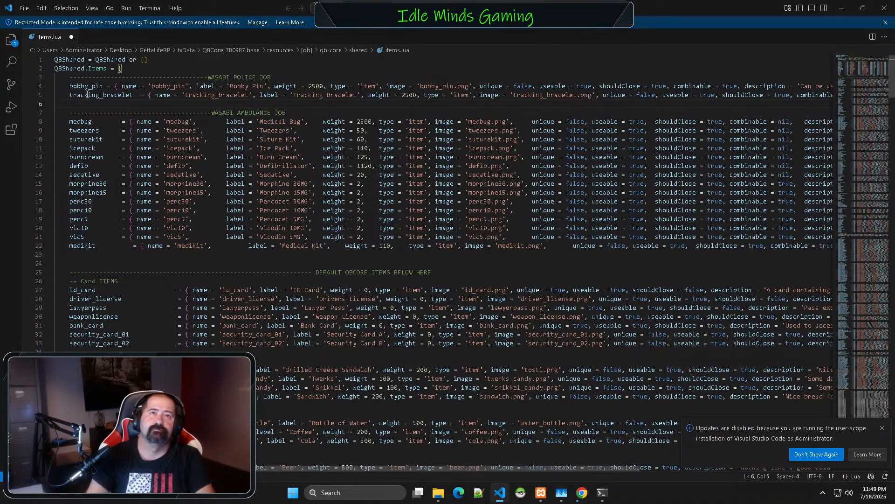
key("Return")
type("--")
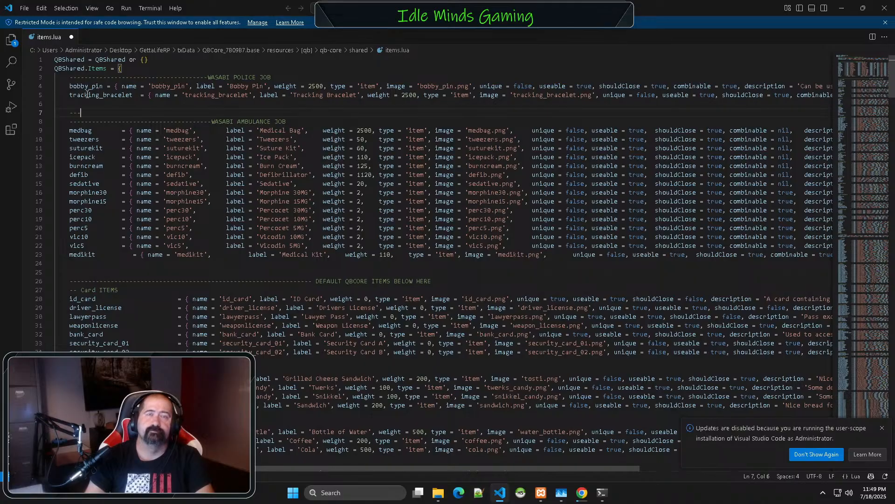
type("----------------------------------WASABI EVIDENCE")
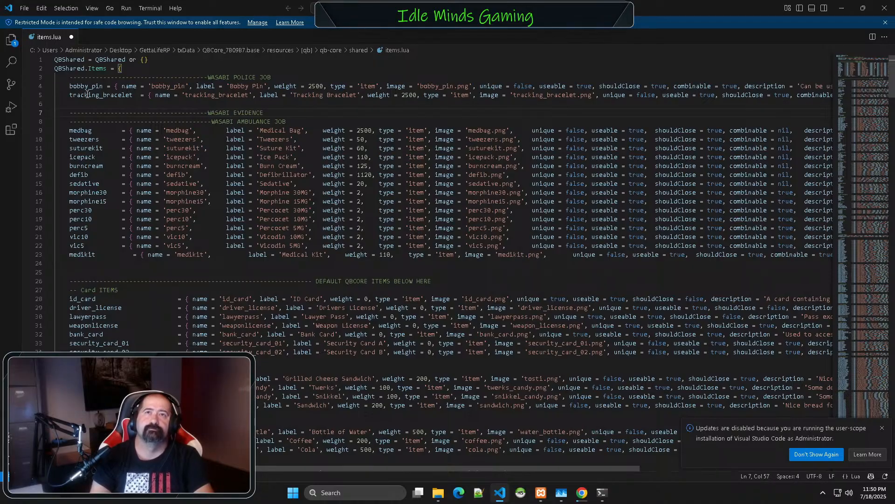
key("Return")
key("Return")
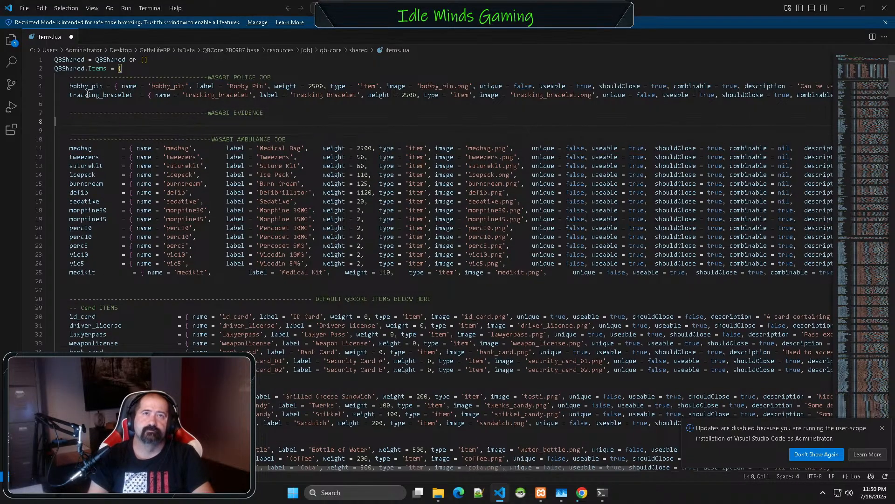
type("c:\\Users\\Administrator\\Desktop\\scripts\\wasabi_evidence.pack\\_install_first\\IMAGES_items\\uvlight.png c:\\Users\\Administrator\\Desktop\\scripts\\wasabi_evidence.pack\\_install_first\\IMAGES_items\\bleachwipes.png")
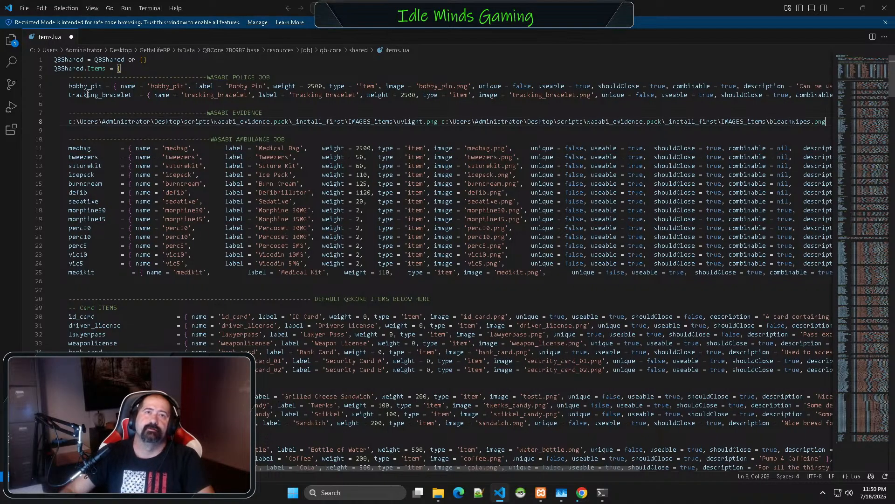
left_click(41, 122)
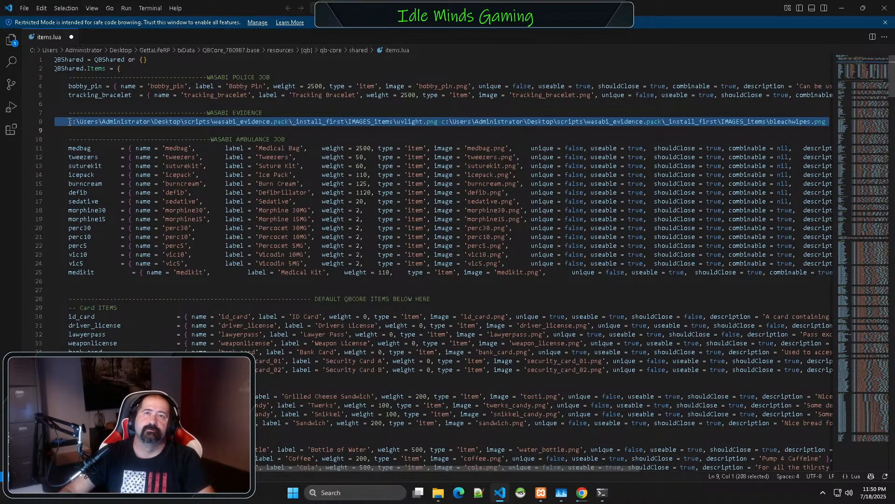
right_click(69, 124)
left_click(121, 172)
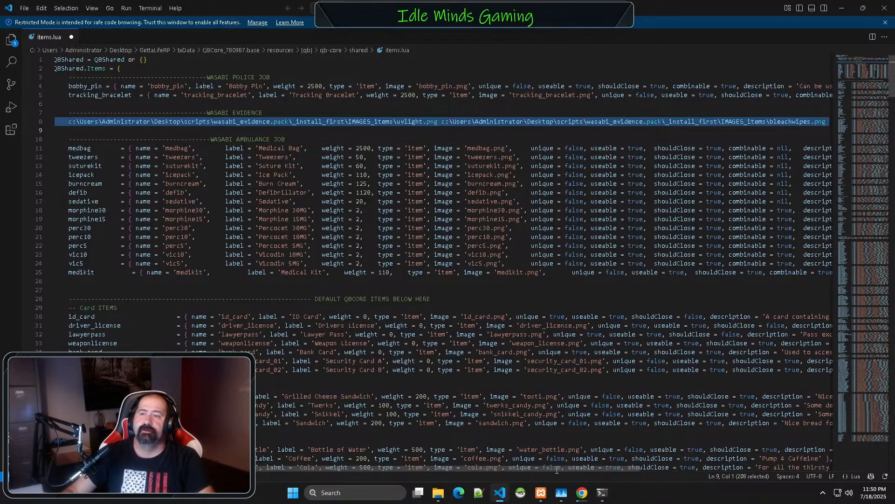
- Bring back the wasabi_evidence _install_first folder and open the items text file inside QBCORE_items
mouse_move(438, 498)
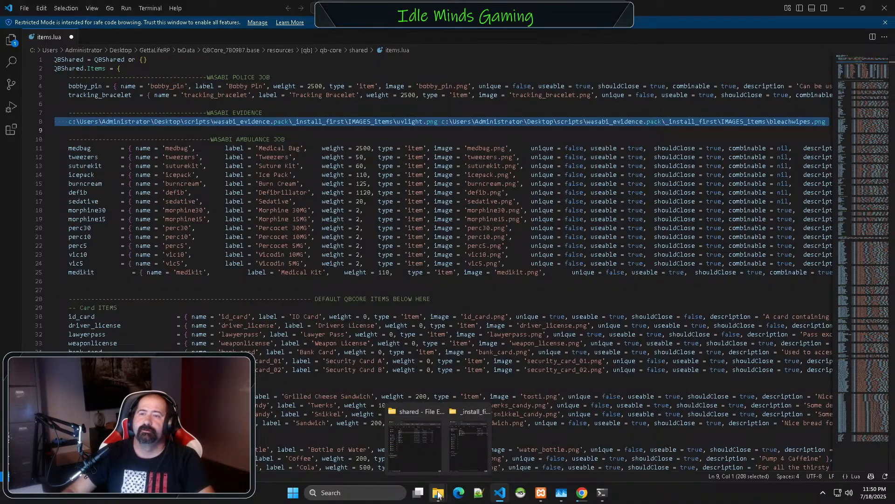
left_click(424, 444)
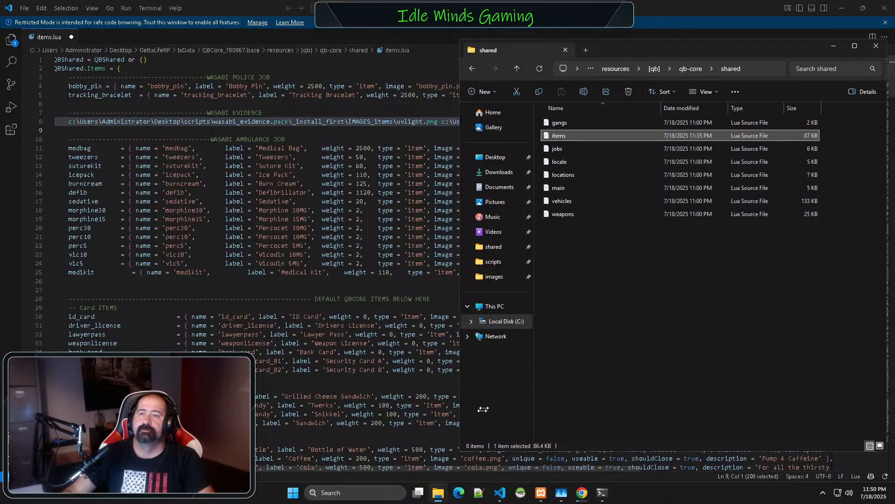
mouse_move(438, 494)
left_click(469, 441)
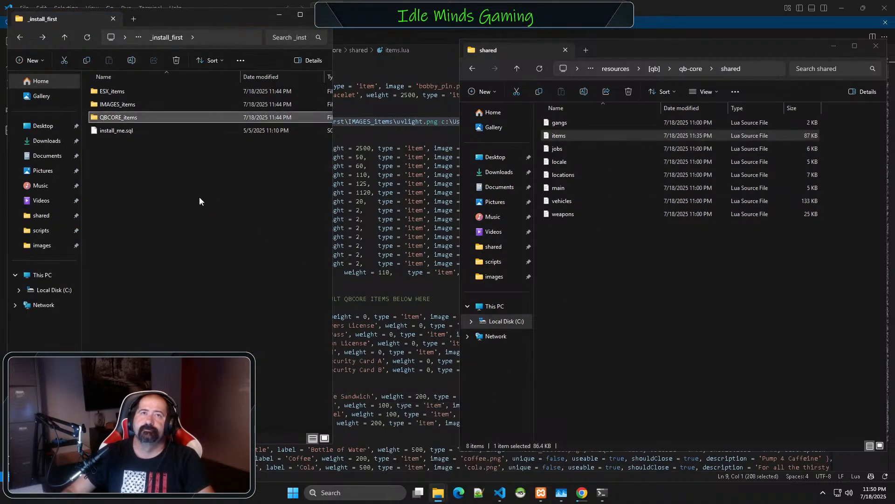
double_click(126, 121)
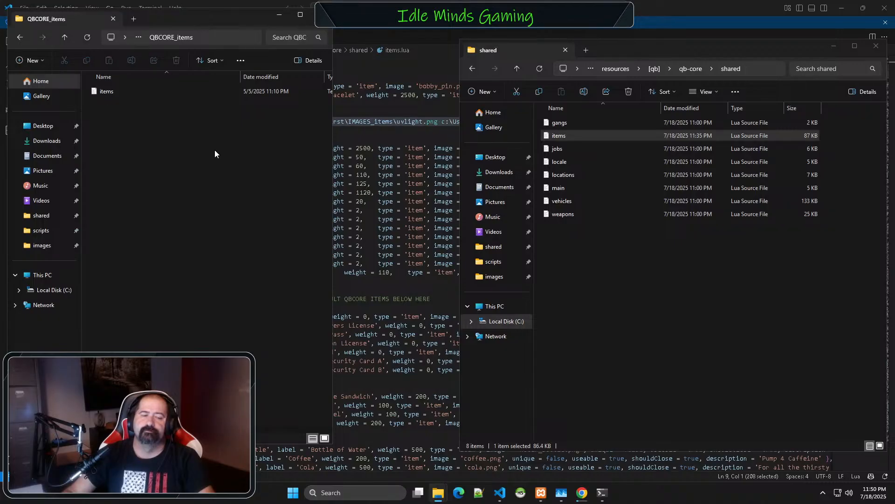
double_click(104, 91)
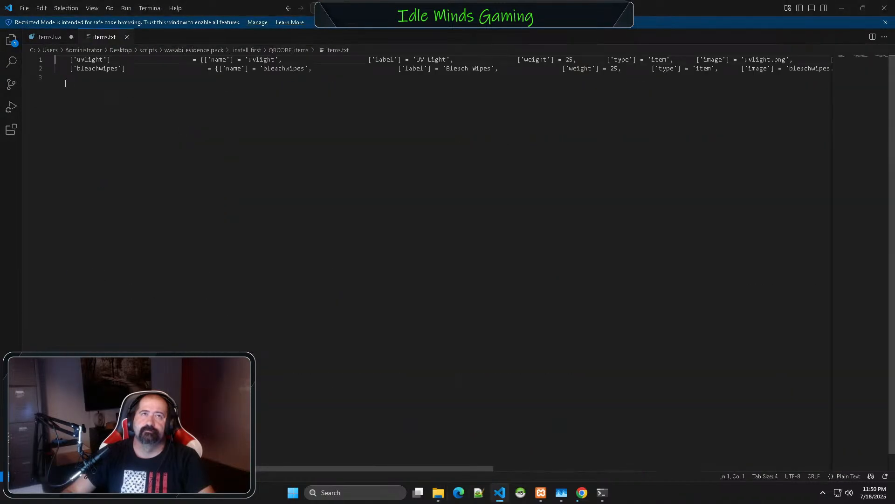
- Copy the uvlight and bleachwipes entries from items.txt and close that file
left_click_drag(54, 77, 42, 55)
right_click(73, 58)
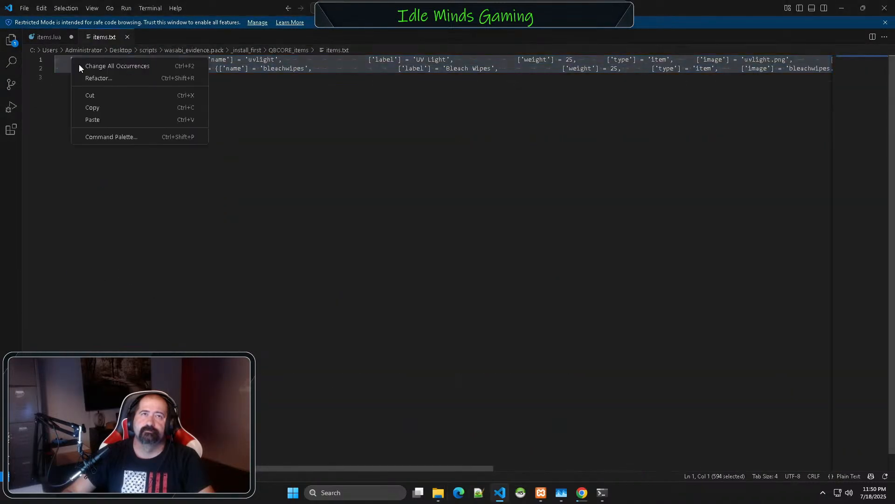
left_click(106, 108)
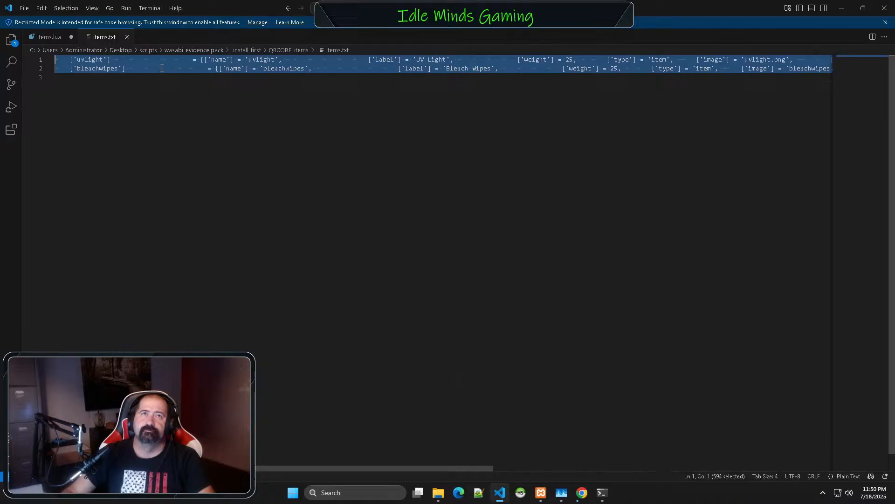
left_click(127, 36)
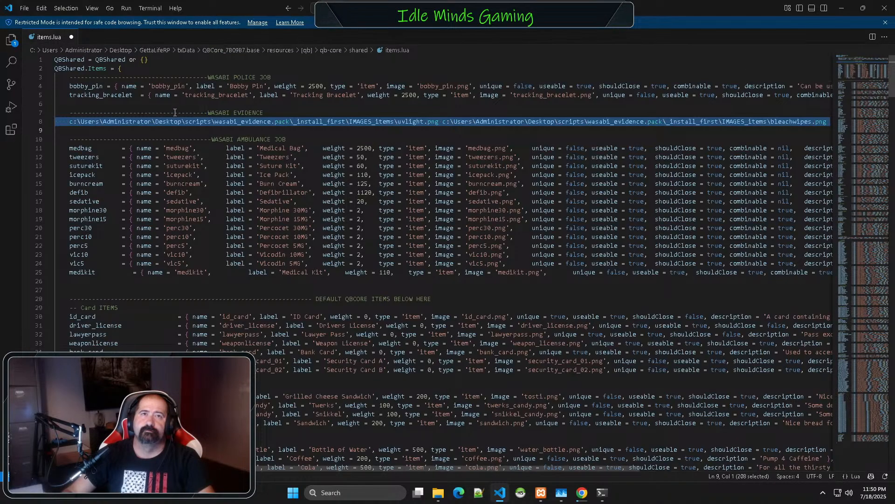
- Replace the image-path line under WASABI EVIDENCE with the copied uvlight and bleachwipes entries, save items.lua and close the editor
right_click(73, 121)
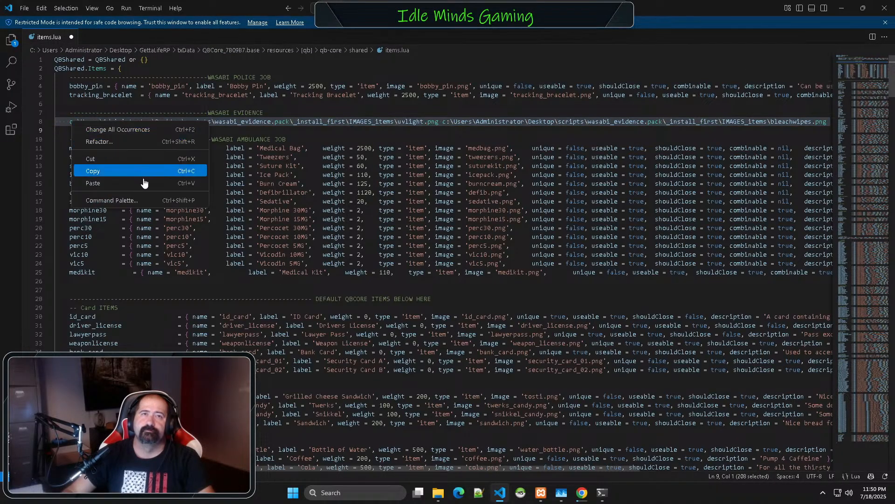
left_click(140, 181)
key("ctrl+v")
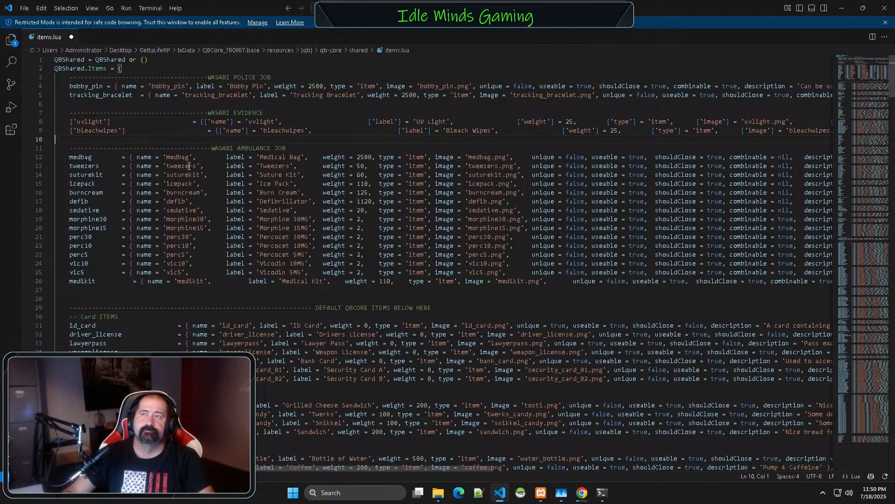
left_click(25, 8)
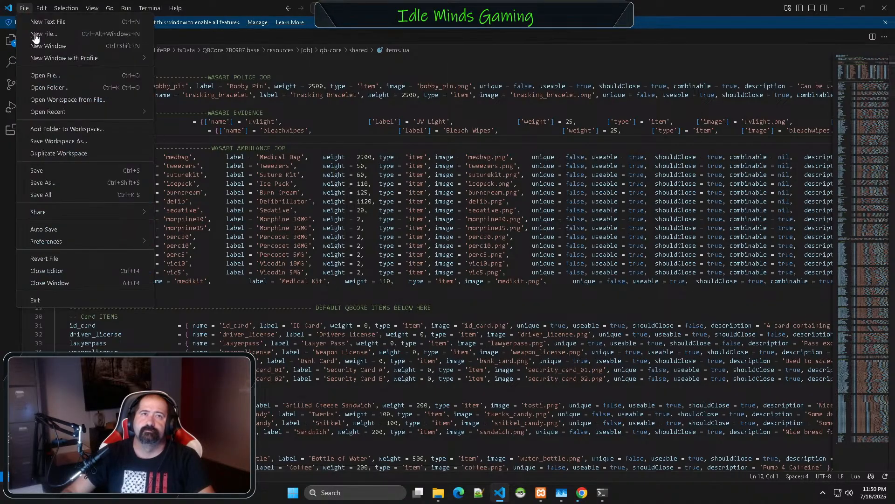
left_click(52, 172)
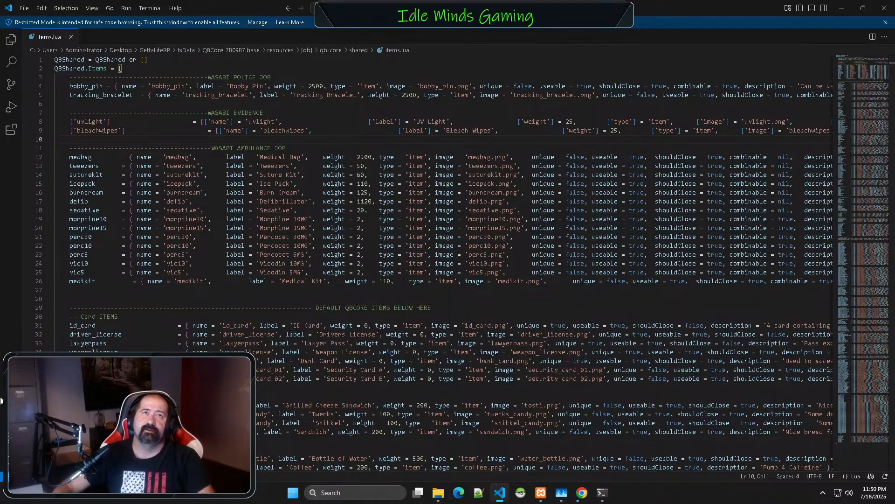
left_click(71, 36)
left_click(885, 8)
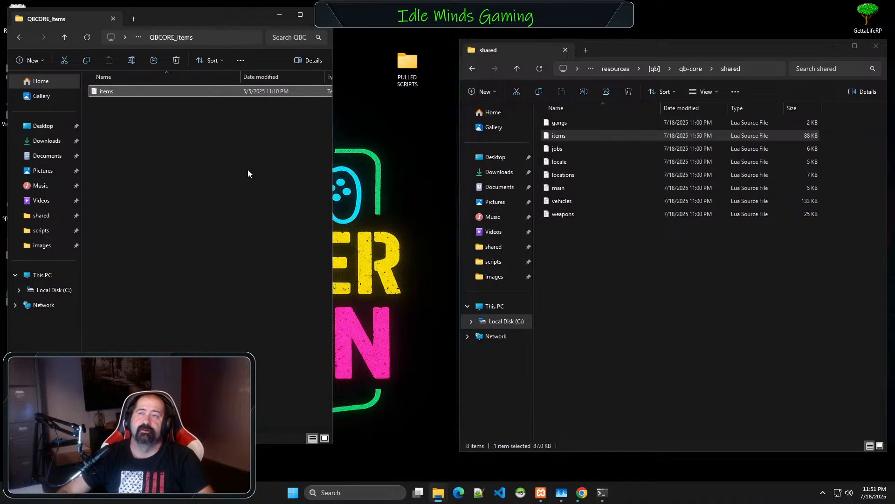
- Return to the wasabi_evidence.pack folder and open the config file inside its configuration folder
key("alt+Left")
key("alt+Left")
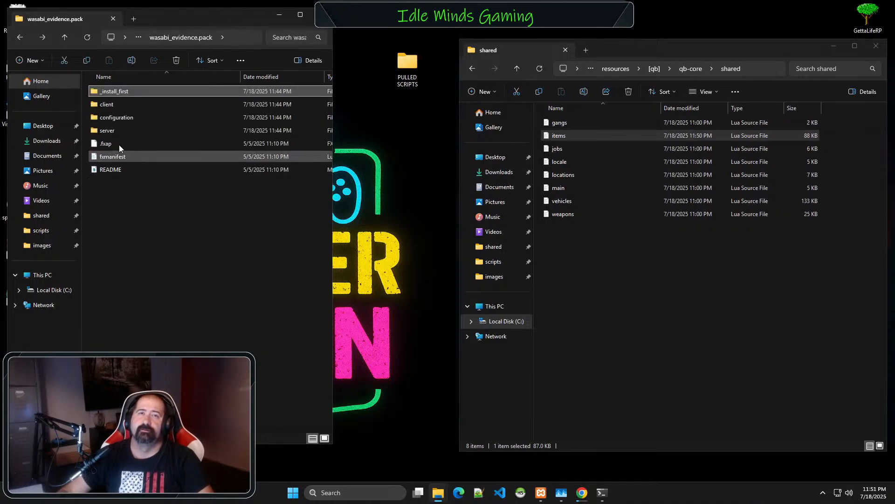
double_click(114, 118)
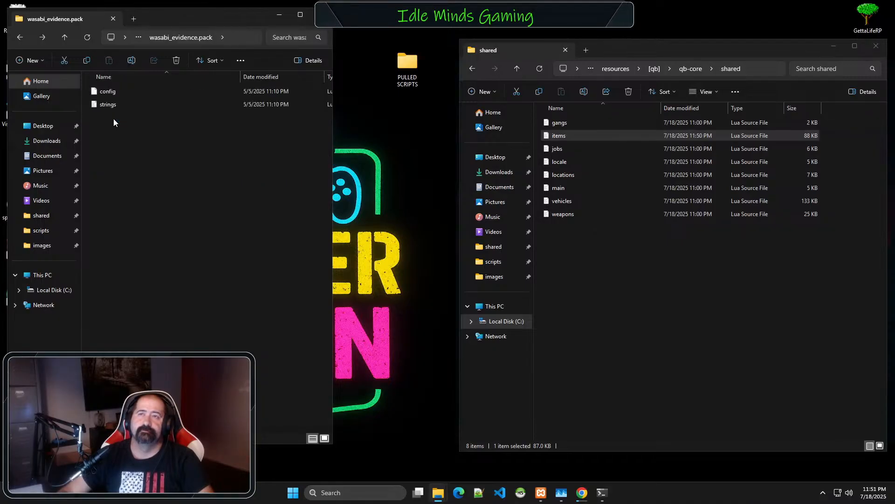
left_click(110, 91)
double_click(111, 91)
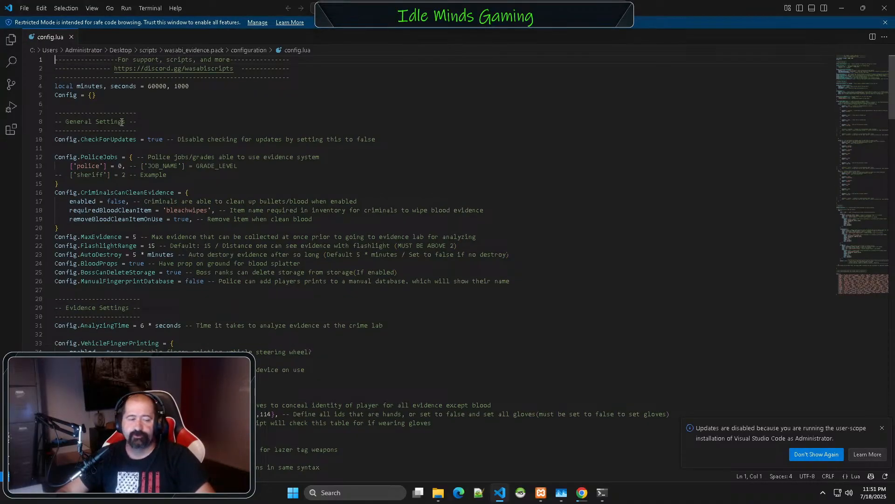
- Set enabled to true under Config.CriminalsCanCleanEvidence
scroll(178, 168, "down", 2)
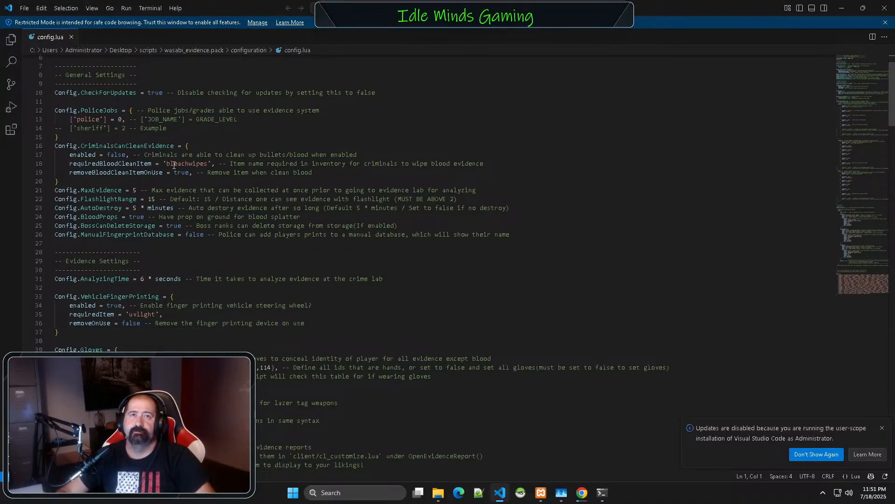
double_click(112, 154)
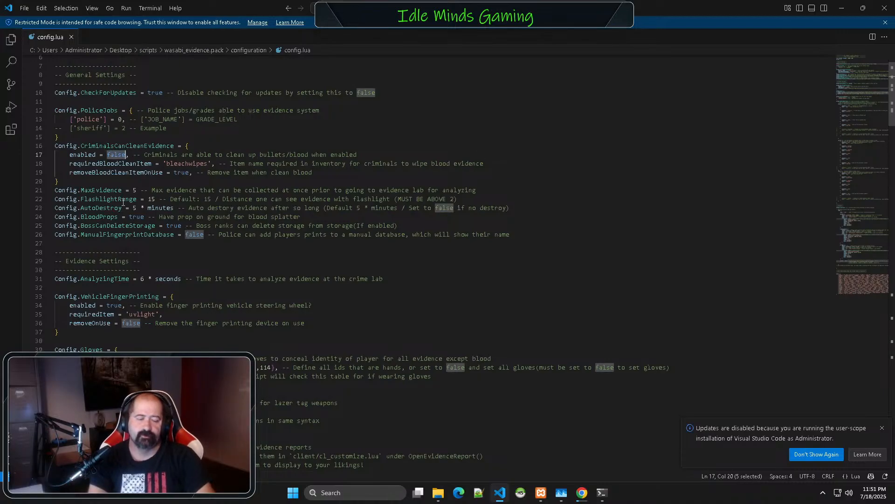
type("true")
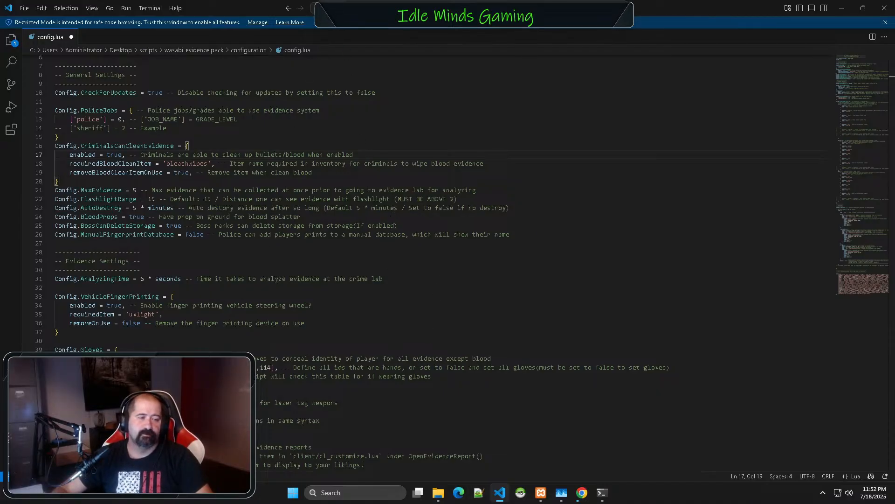
left_click(375, 273)
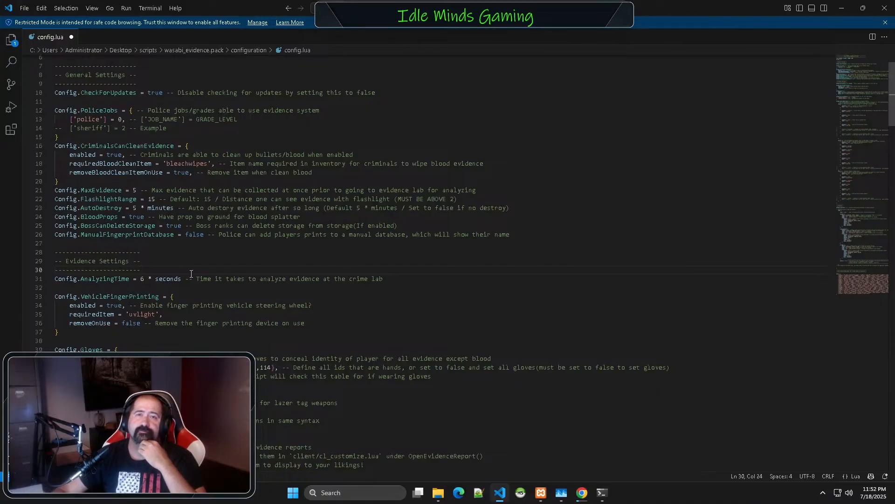
- Set Config.ManualFingerprintDatabase to true
double_click(197, 233)
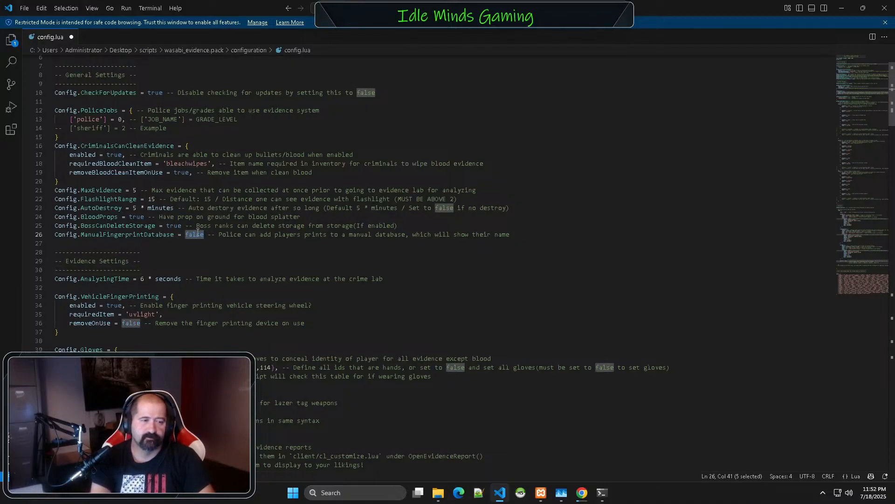
type("true")
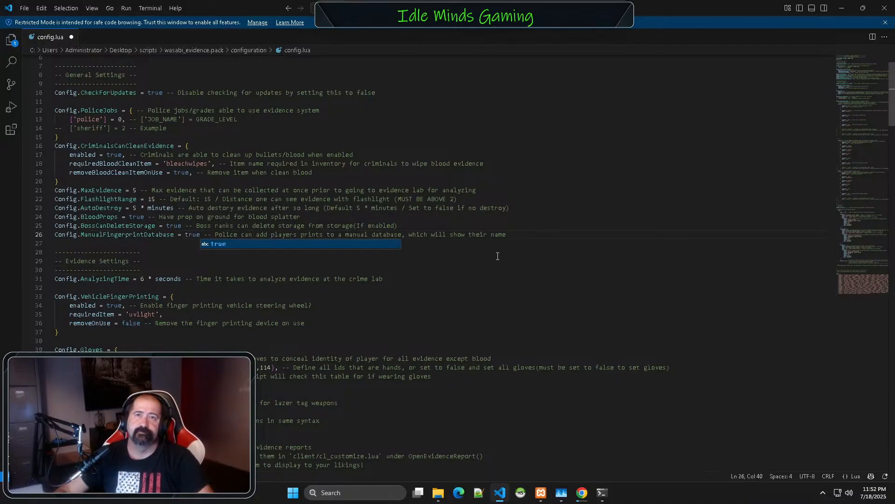
left_click(498, 255)
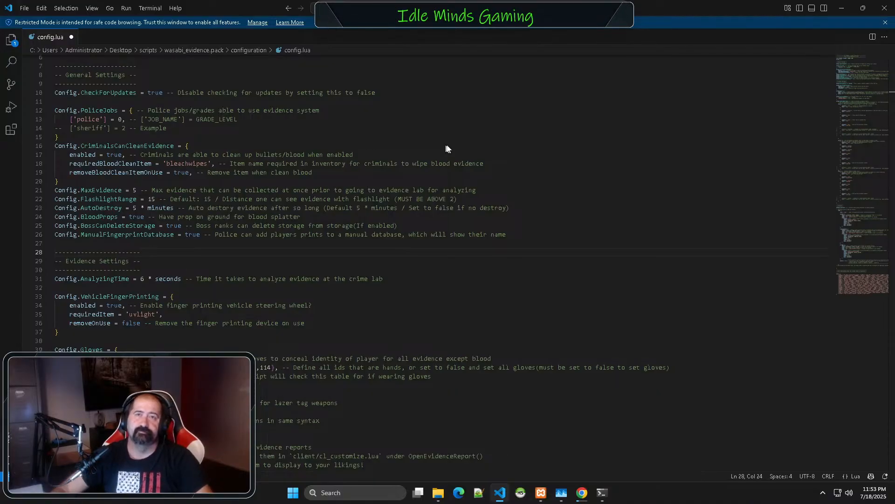
left_click(448, 244)
- Review the rest of config.lua, from the evidence settings and report data through the evidence lab locations to the Zones table
scroll(449, 245, "down", 2)
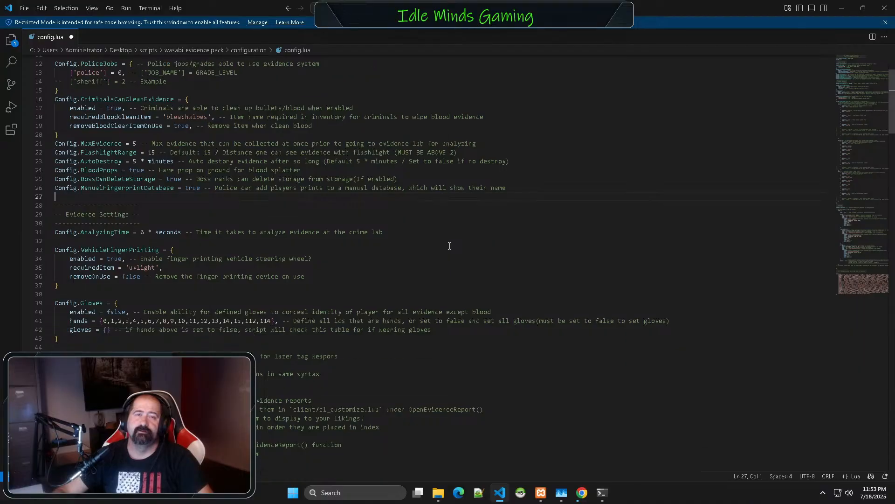
scroll(450, 246, "down", 2)
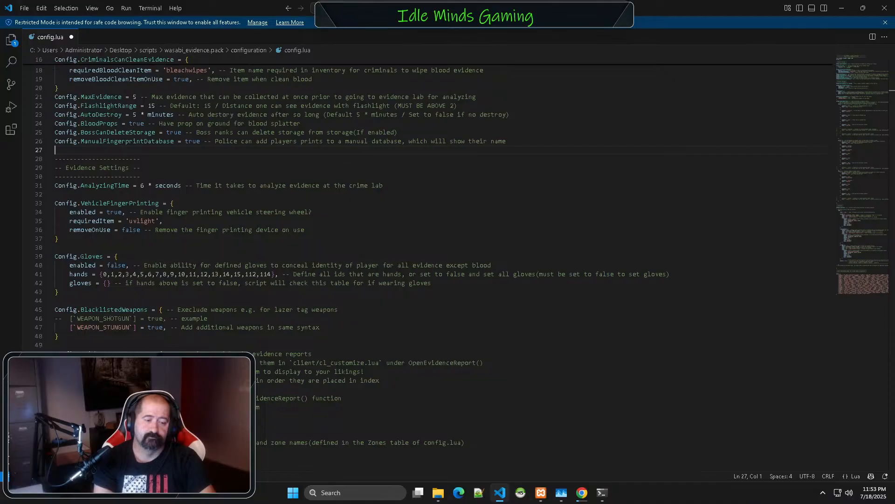
left_click(552, 303)
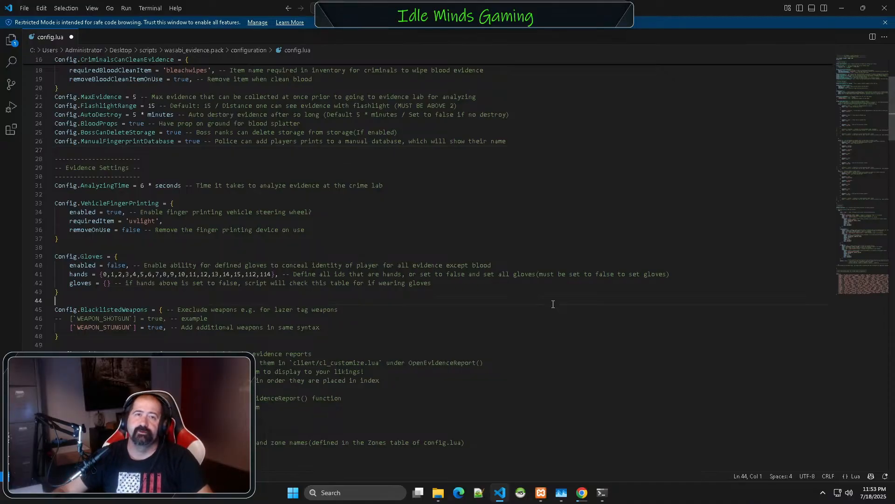
scroll(553, 304, "down", 3)
scroll(553, 304, "down", 2)
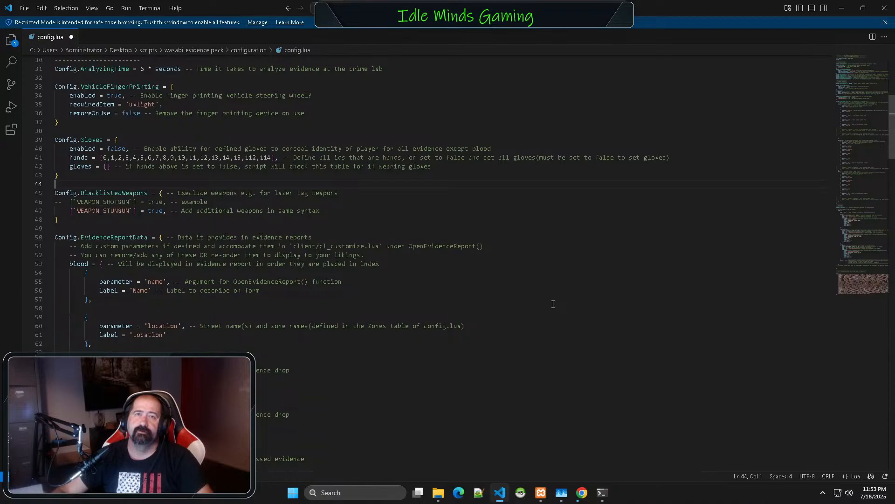
scroll(553, 304, "down", 1)
scroll(552, 304, "down", 2)
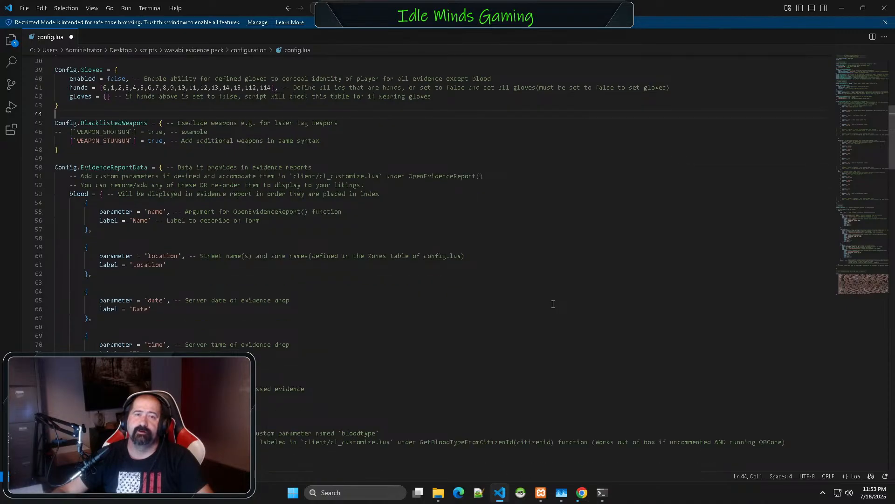
scroll(552, 304, "down", 3)
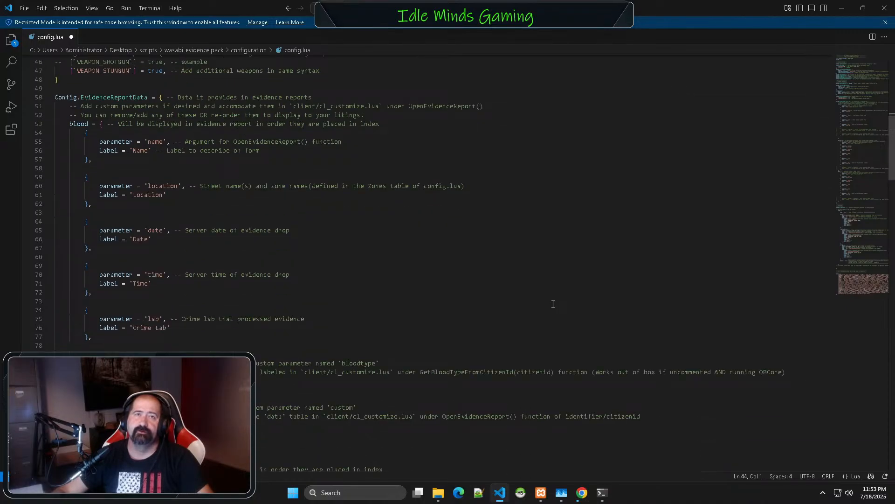
scroll(553, 304, "down", 11)
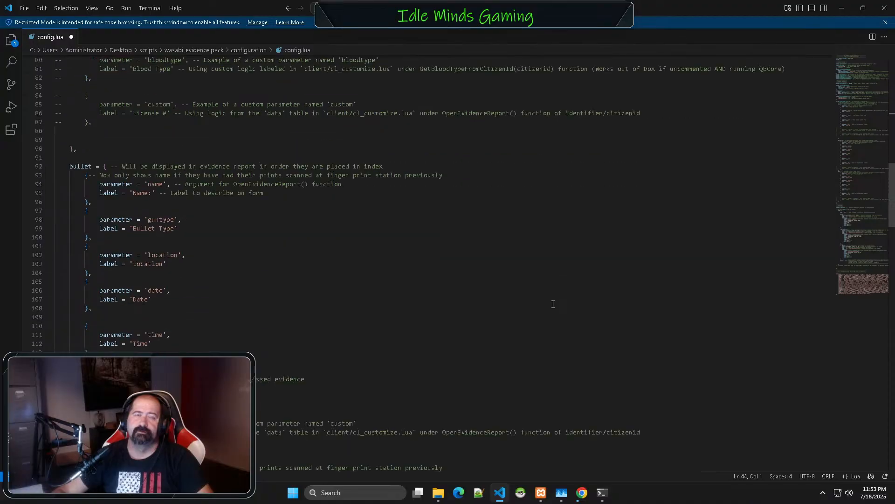
scroll(553, 304, "down", 13)
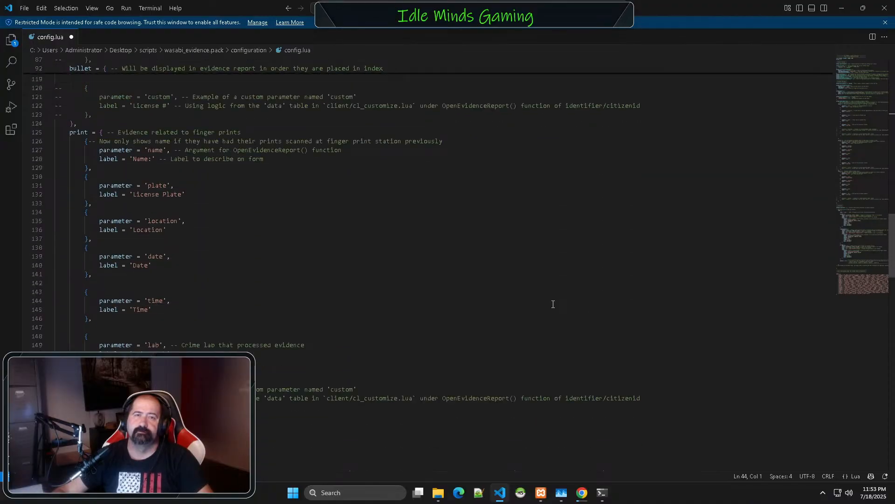
scroll(553, 304, "down", 11)
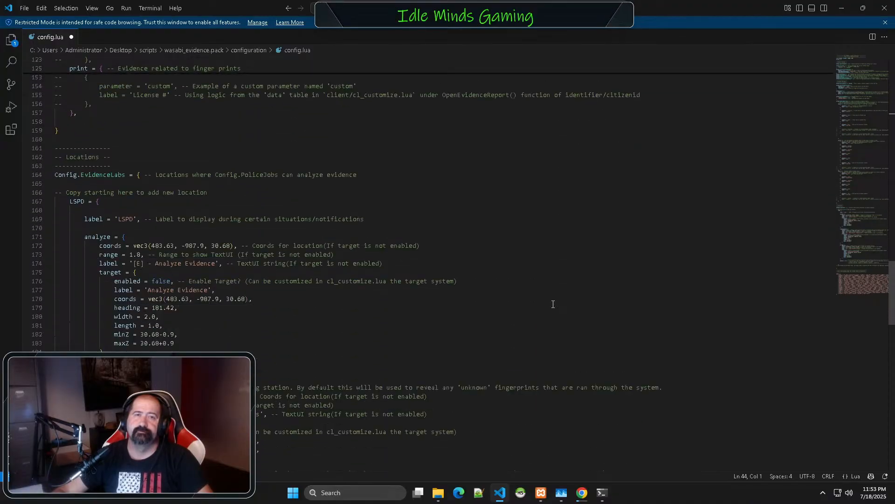
scroll(553, 304, "down", 4)
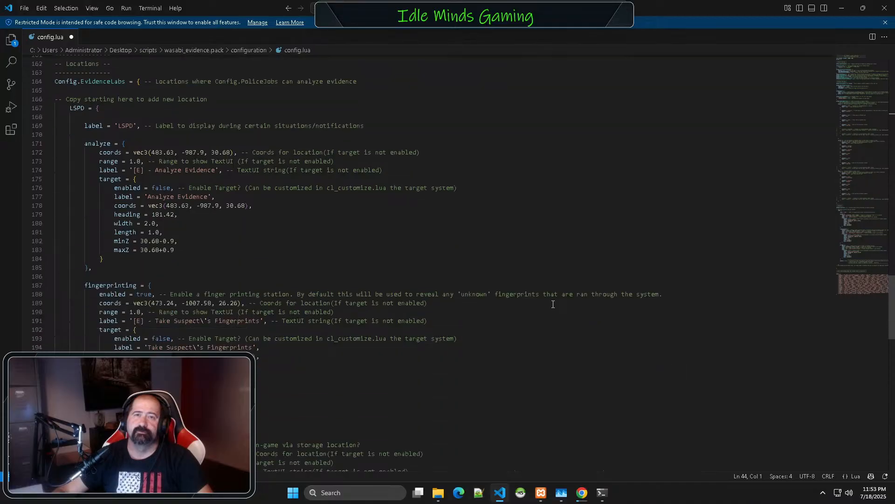
scroll(552, 304, "down", 5)
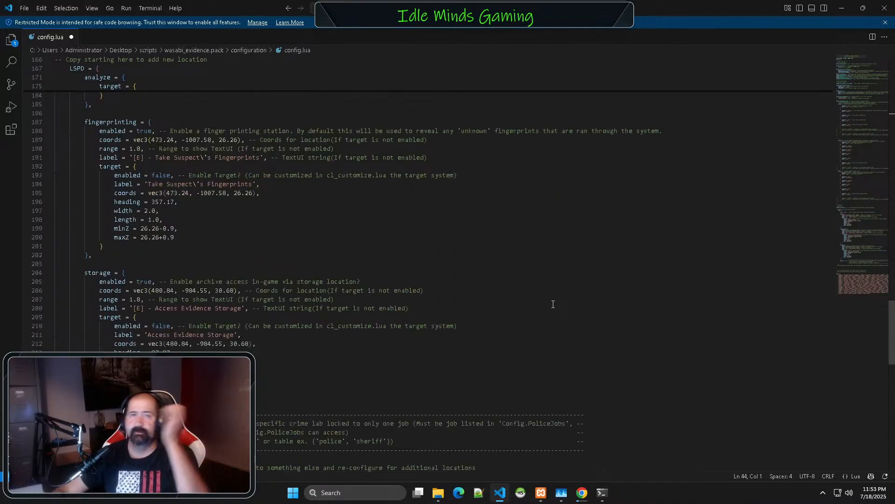
scroll(552, 304, "down", 3)
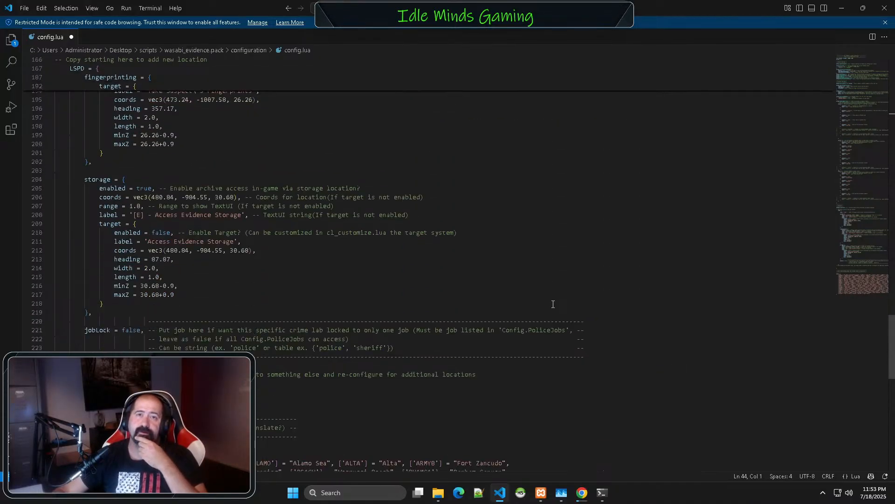
scroll(553, 304, "down", 2)
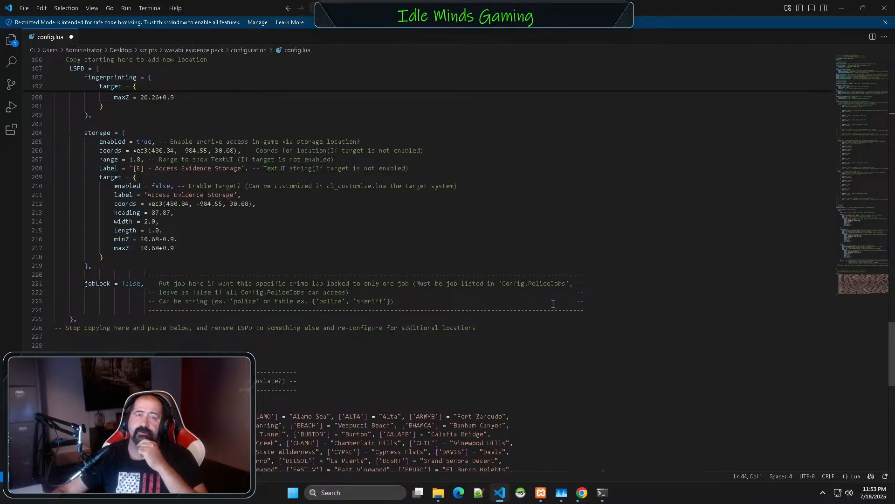
scroll(553, 304, "down", 10)
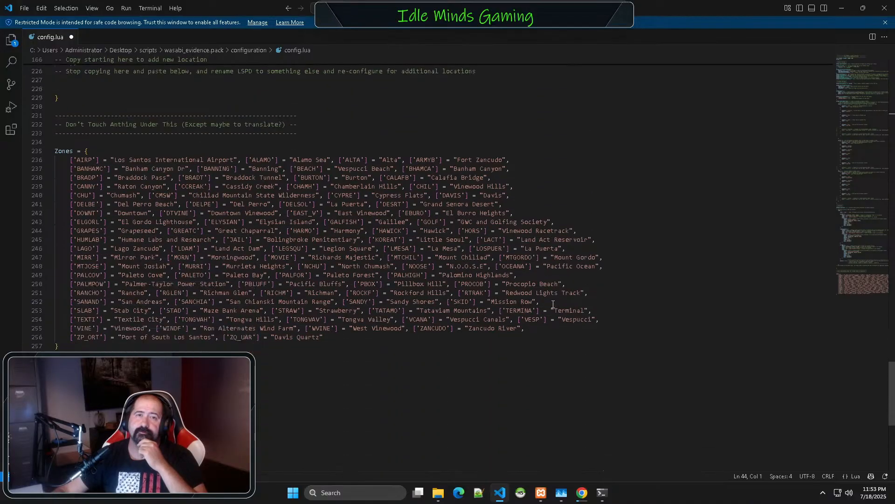
- Save config.lua and close the editor
left_click(25, 8)
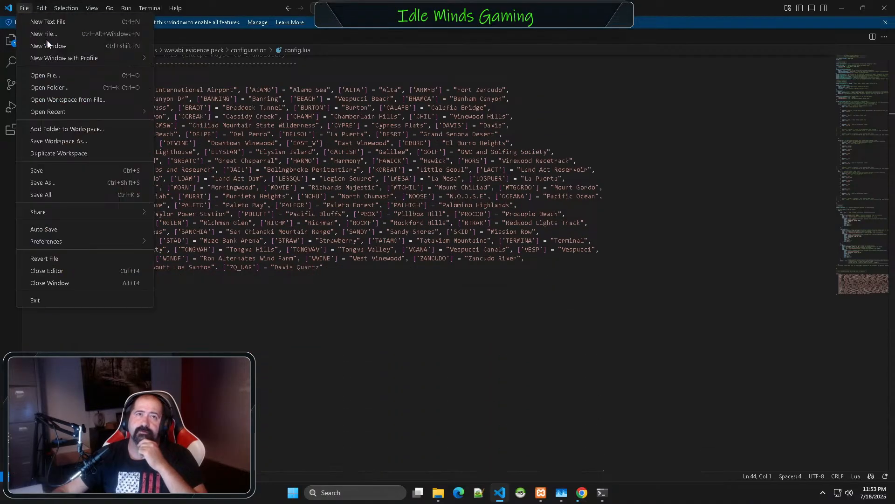
left_click(83, 171)
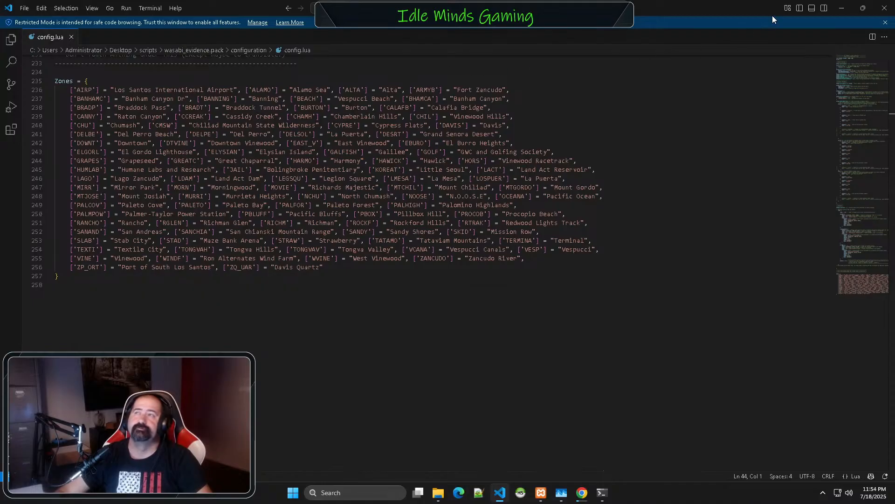
left_click(885, 8)
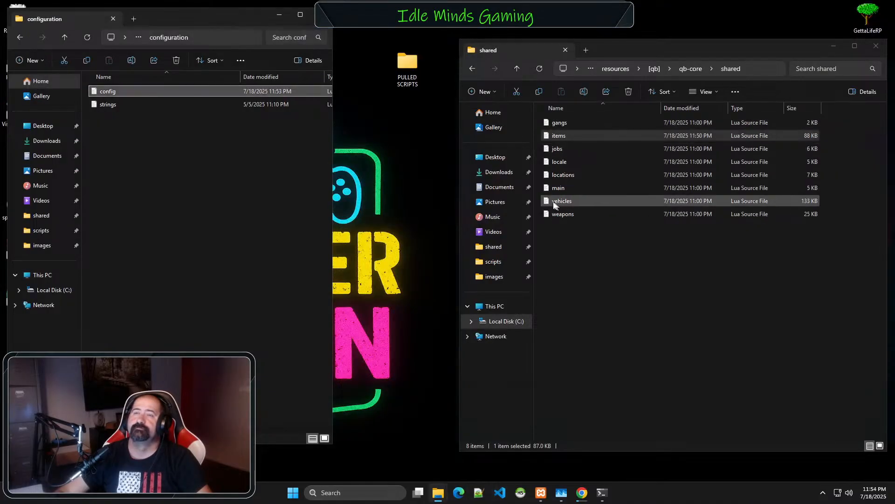
- Go back to the scripts folder and rename the wasabi_evidence.pack folder as wasabi_evidence
key("alt+Left")
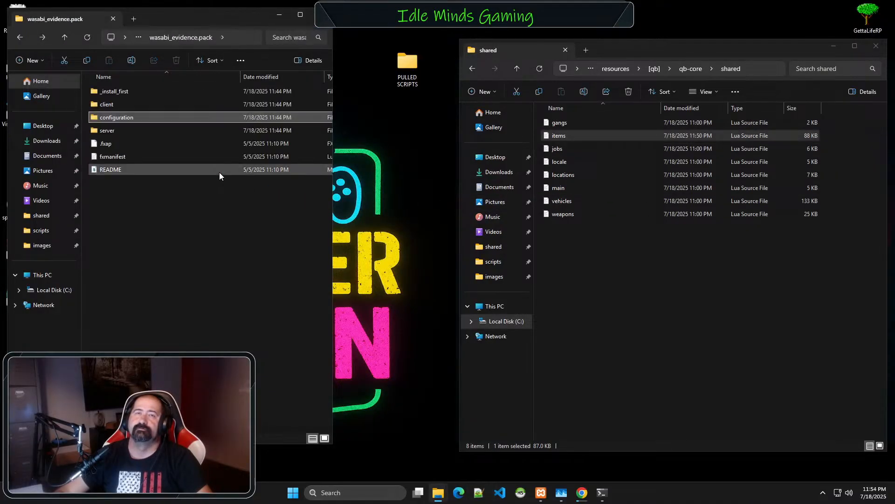
key("alt+Left")
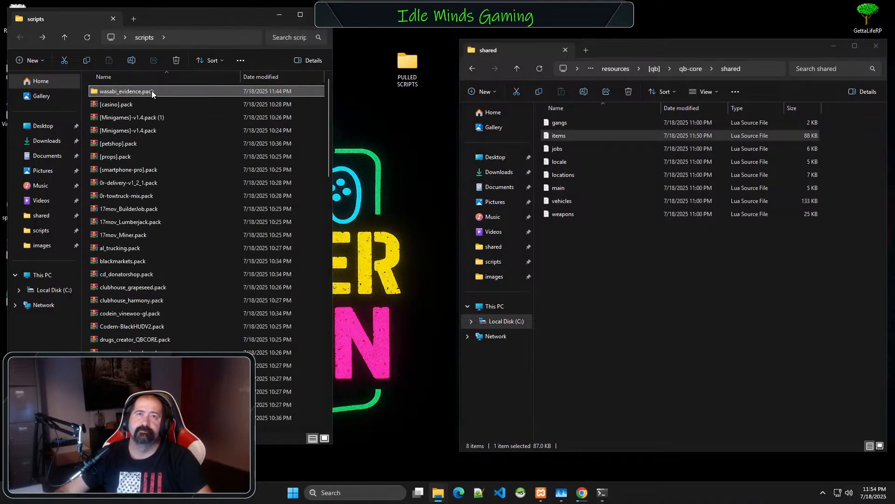
right_click(176, 94)
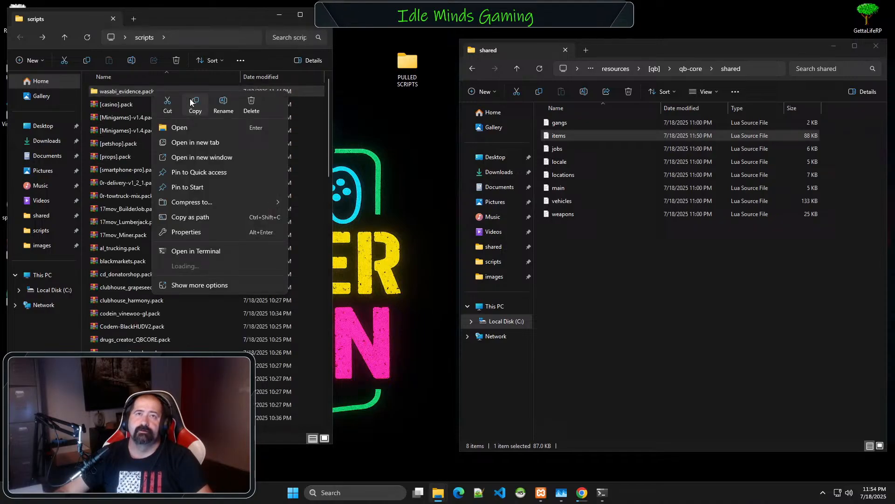
left_click(220, 102)
left_click(164, 91)
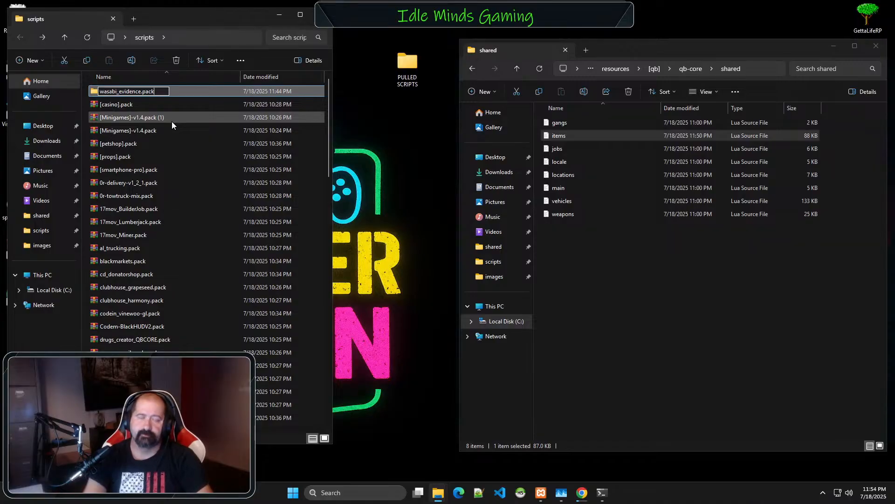
key("BackSpace")
key("BackSpace")
key("BackSpace")
key("BackSpace")
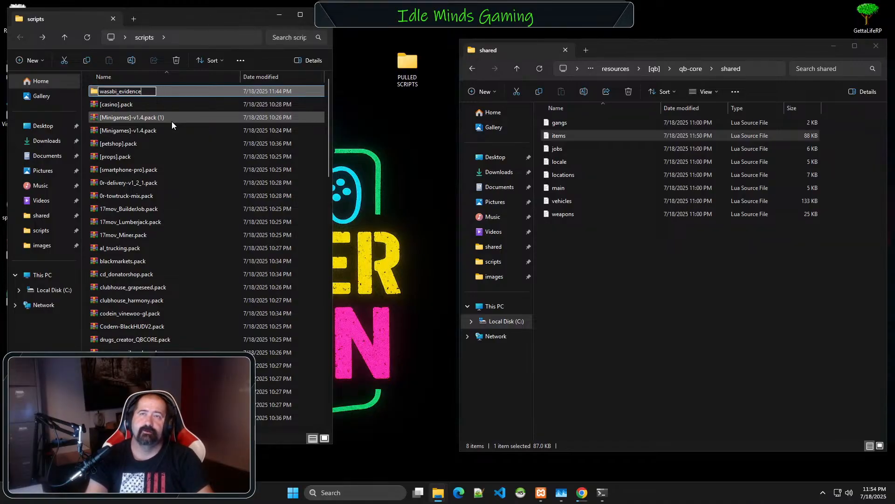
key("Return")
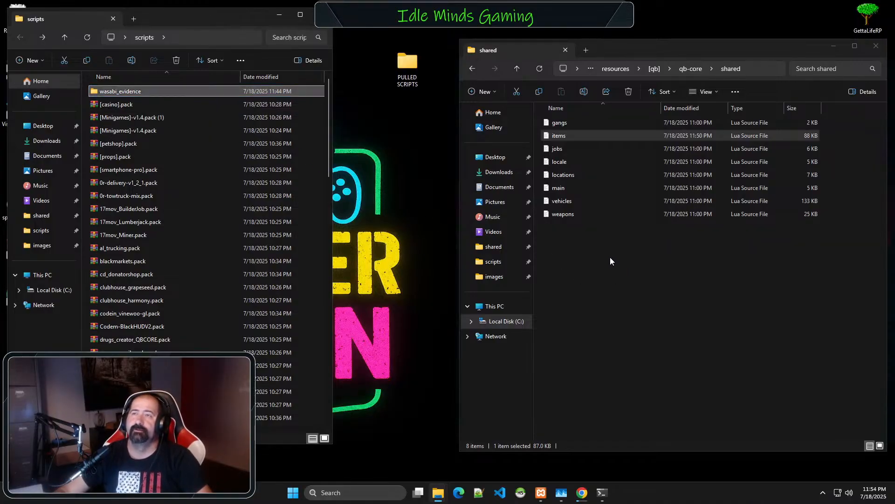
- Move the wasabi_evidence folder from scripts into the server's resources/[SCRIPTS]/[GOVT]/[POLICE] folder
key("alt+Left")
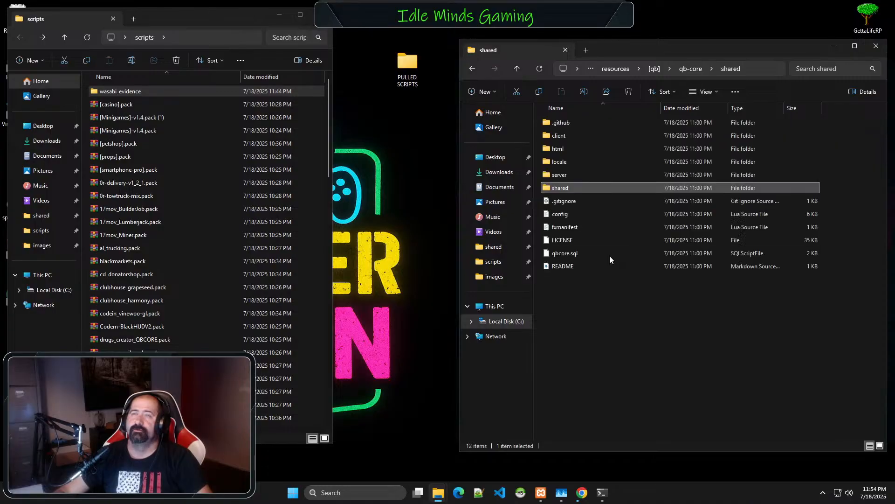
key("alt+Left")
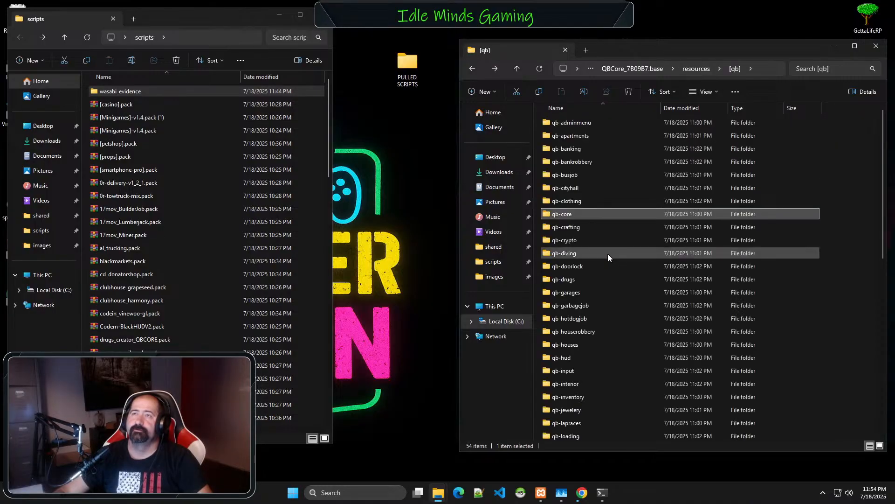
key("alt+Left")
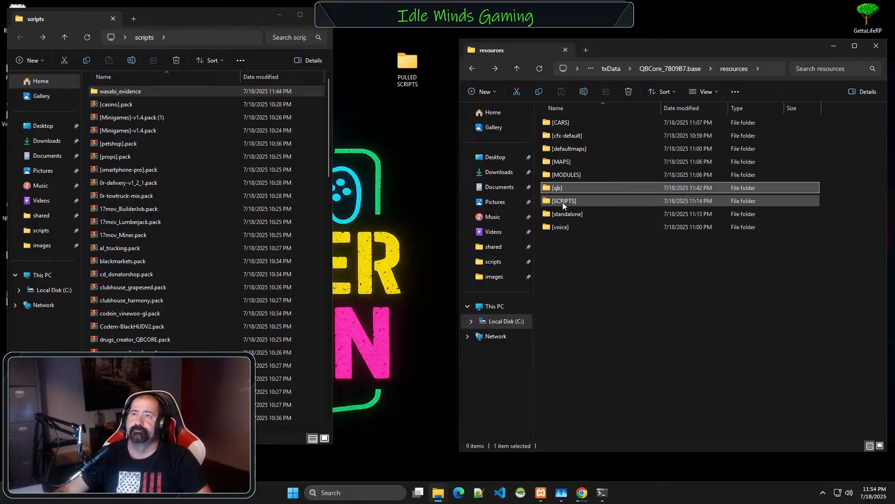
double_click(564, 201)
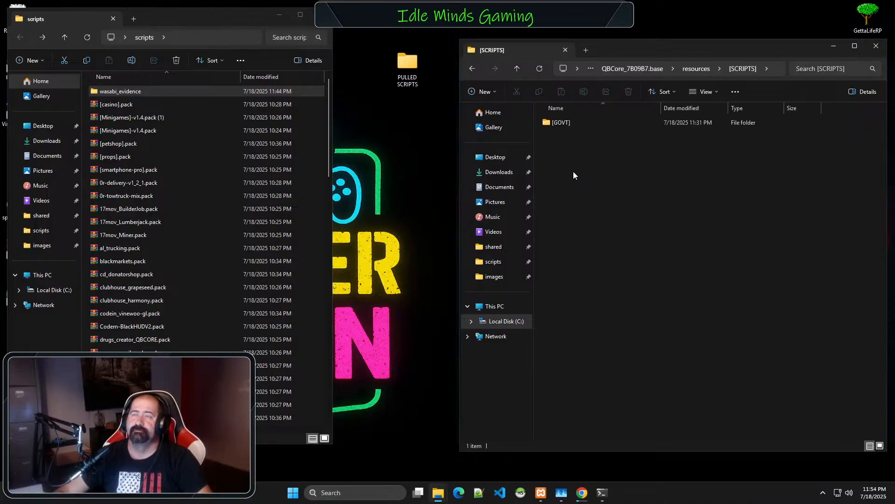
double_click(563, 122)
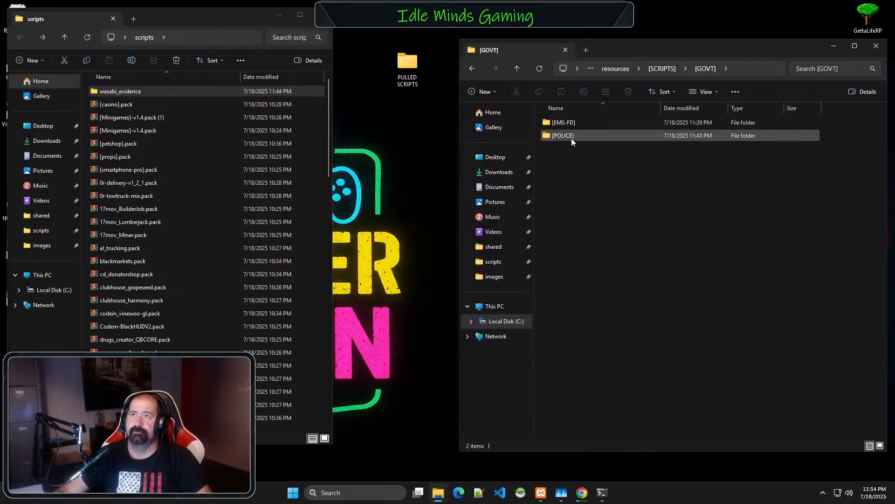
left_click(570, 125)
left_click(570, 135)
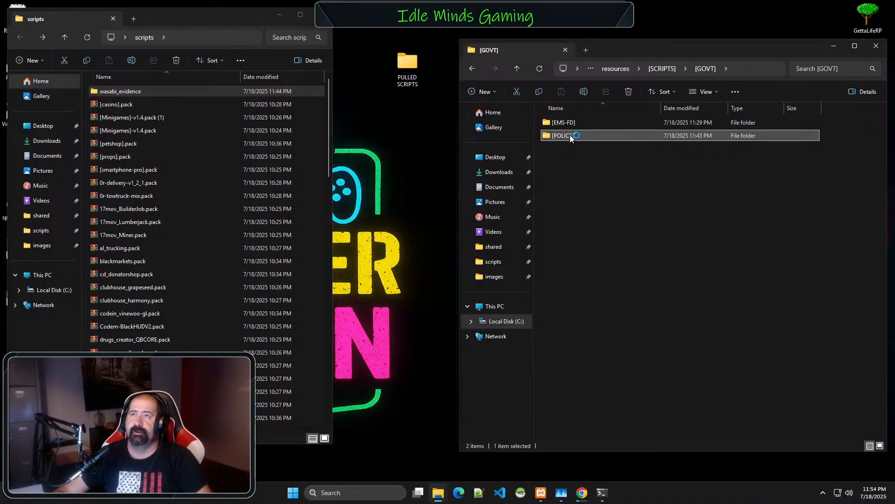
double_click(569, 135)
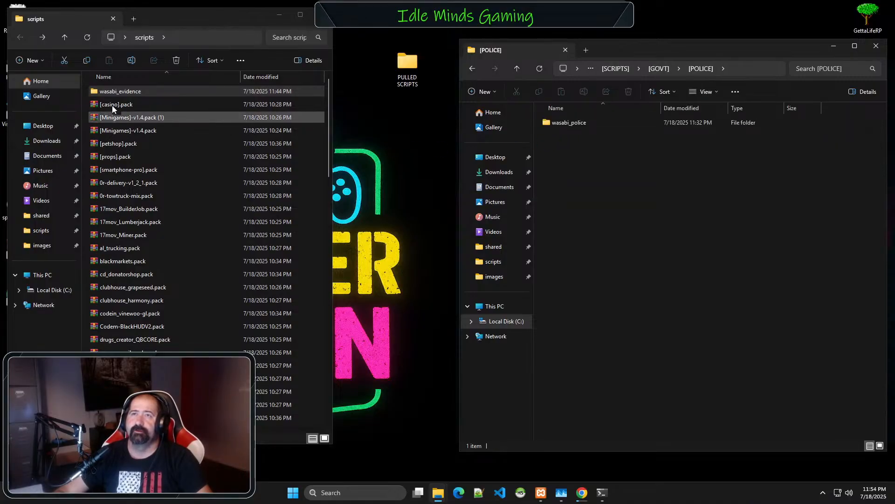
left_click(135, 101)
left_click_drag(436, 129, 593, 161)
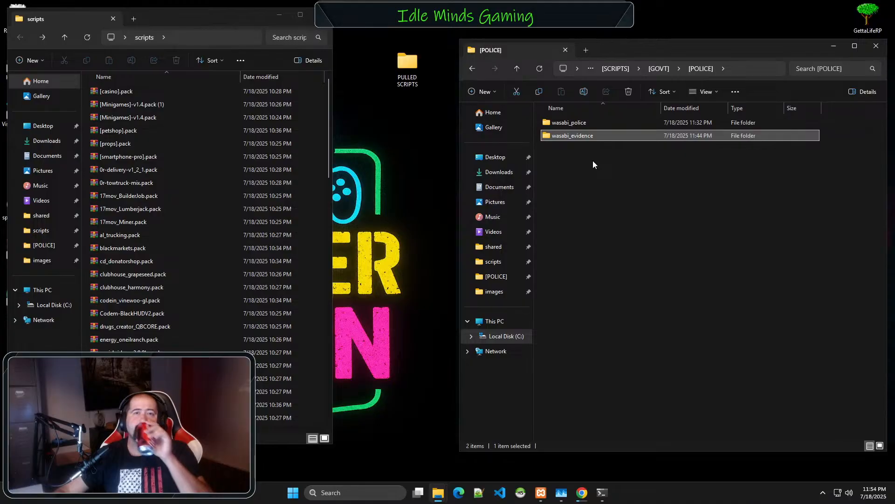
- Remove the wasabi_evidence.pack archive from the scripts folder
scroll(202, 247, "down", 10)
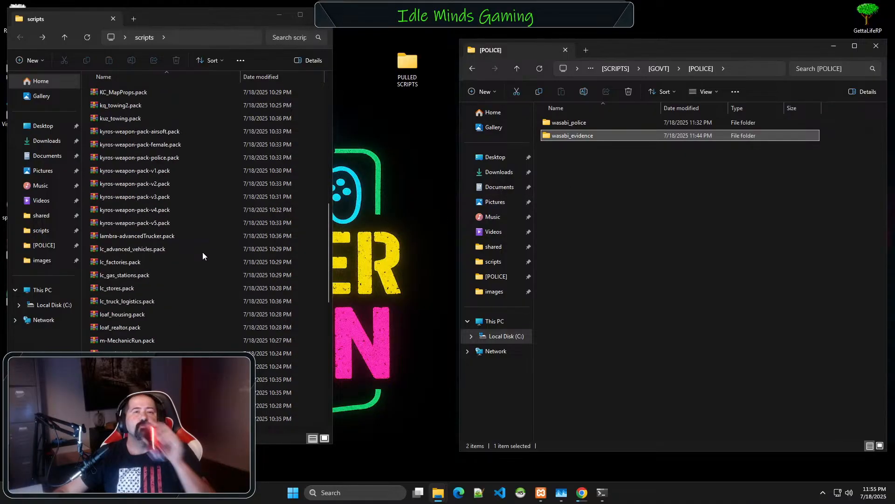
scroll(203, 254, "down", 5)
scroll(203, 254, "down", 5)
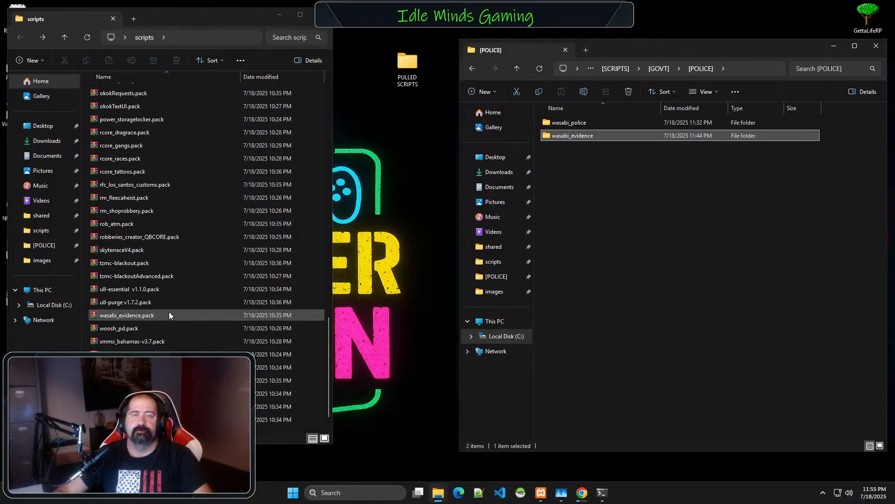
left_click(169, 312)
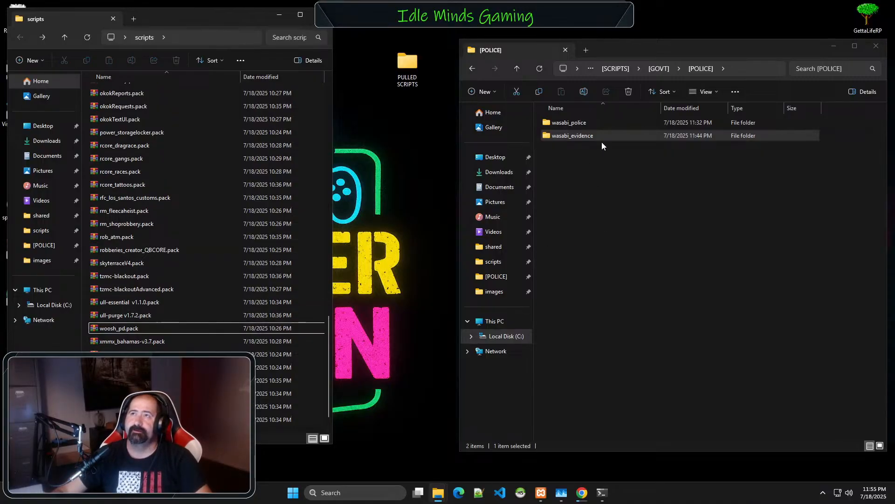
- Open the config.lua file of qb-banking from the [qb] folder in the server resources
left_click(593, 70)
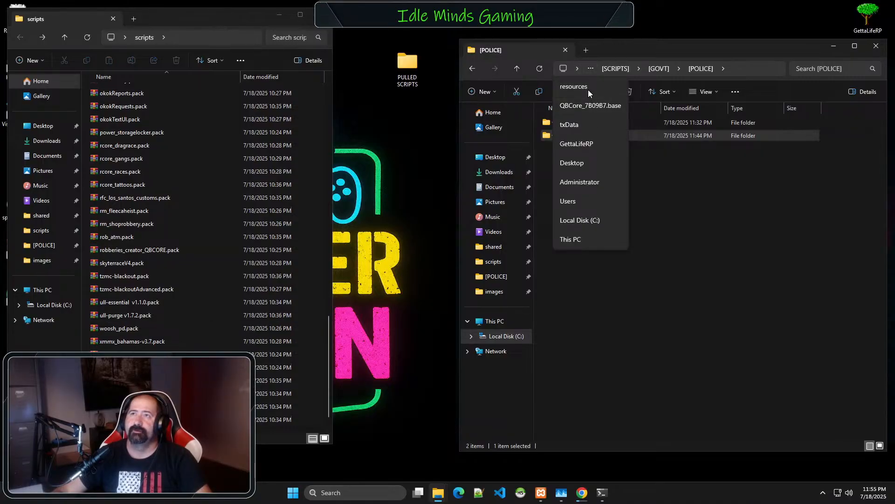
left_click(574, 87)
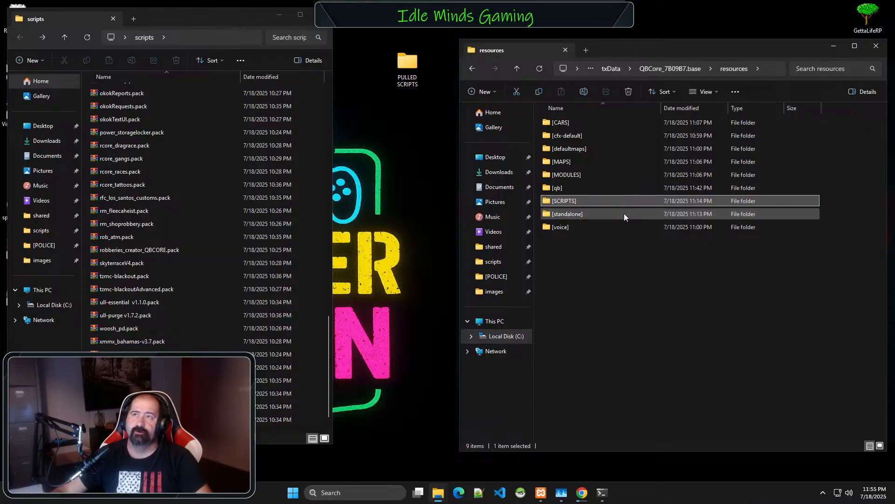
double_click(563, 188)
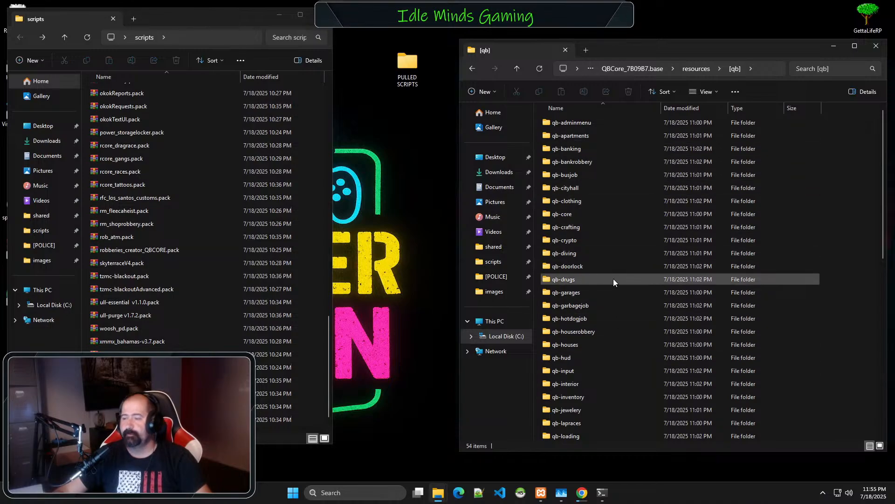
mouse_move(613, 280)
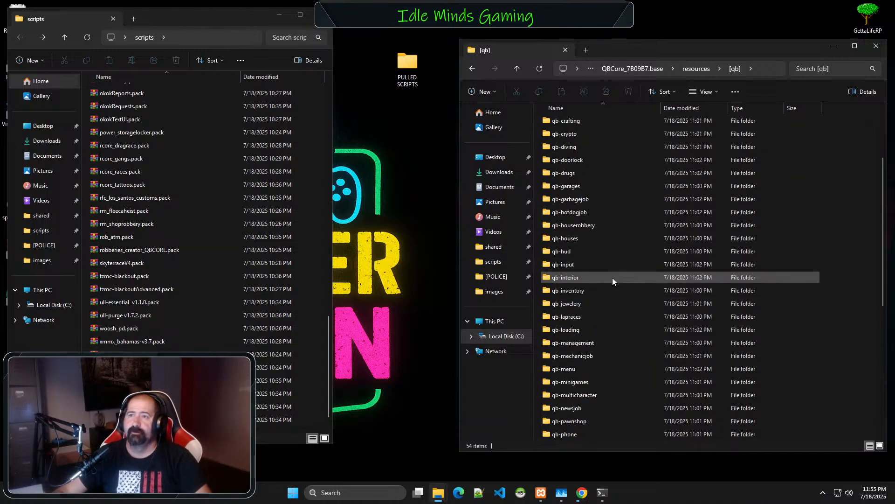
scroll(612, 280, "down", 4)
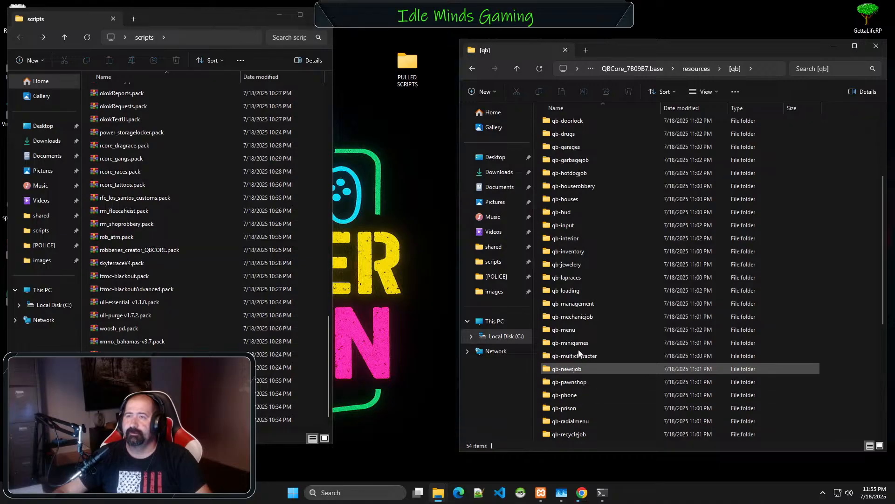
scroll(578, 347, "up", 4)
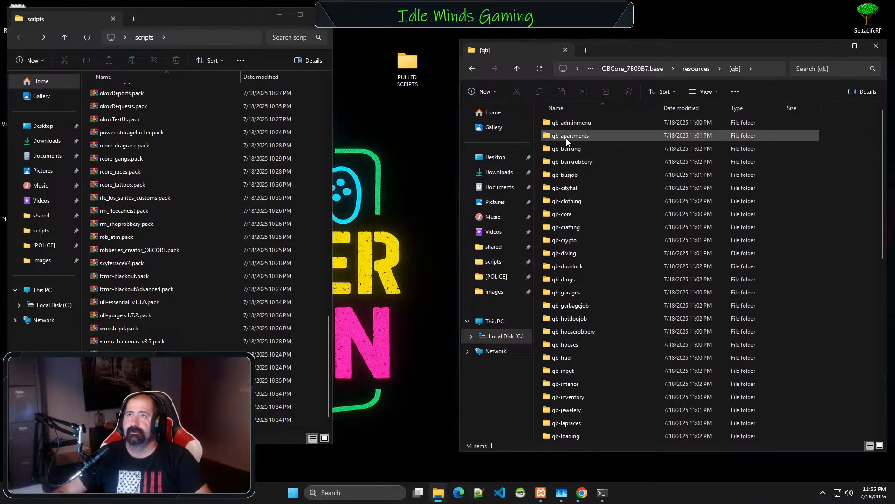
mouse_move(610, 137)
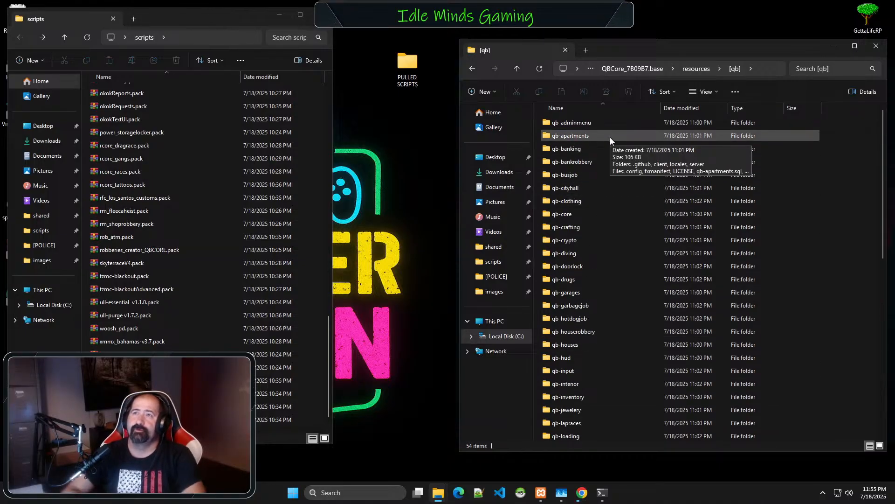
double_click(581, 152)
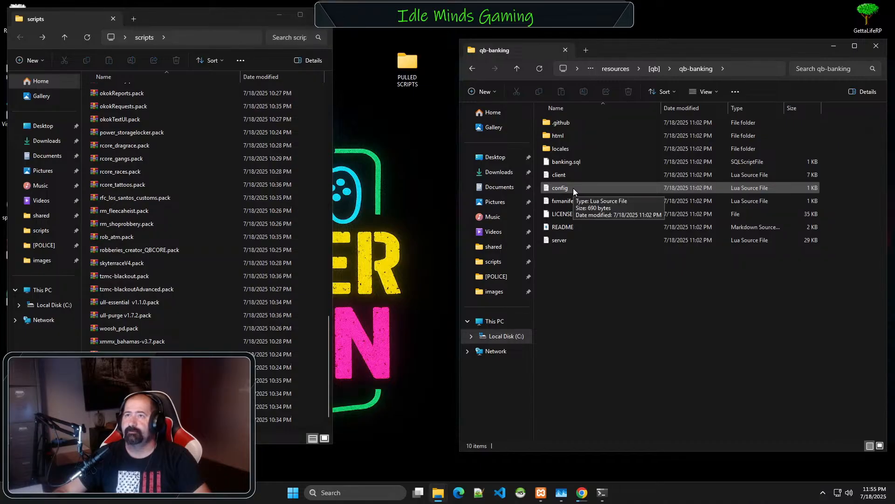
double_click(573, 188)
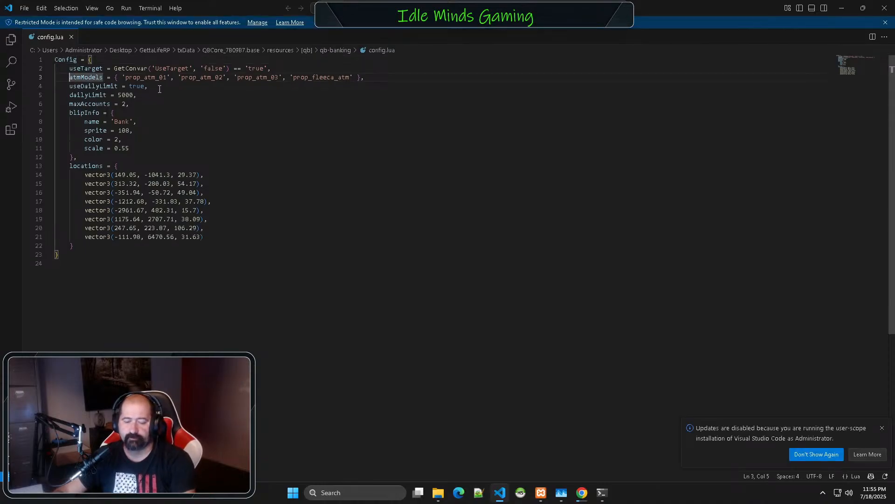
- Comment out the useTarget, atmModels, useDailyLimit, dailyLimit and maxAccounts lines with --
type("--")
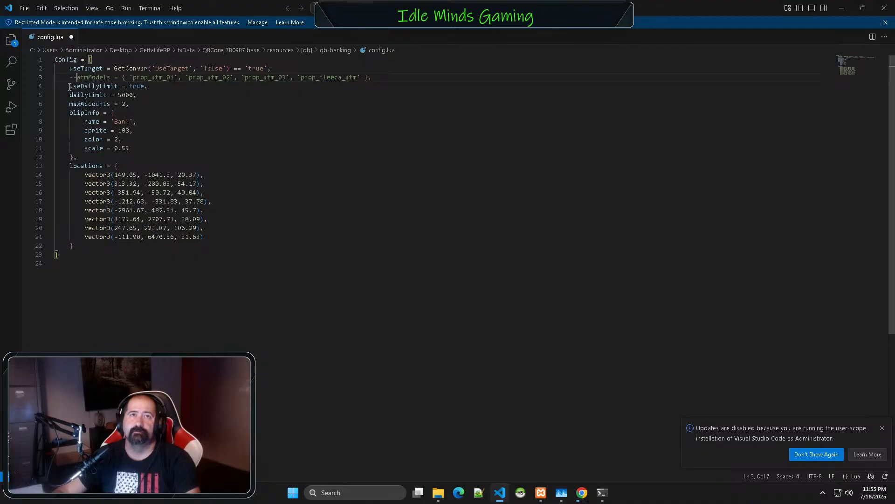
left_click(68, 86)
type("--")
left_click(70, 95)
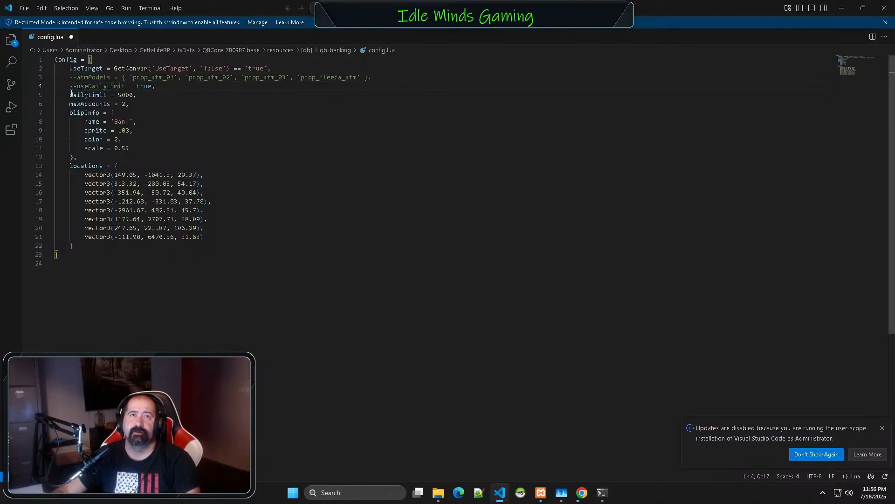
left_click(70, 68)
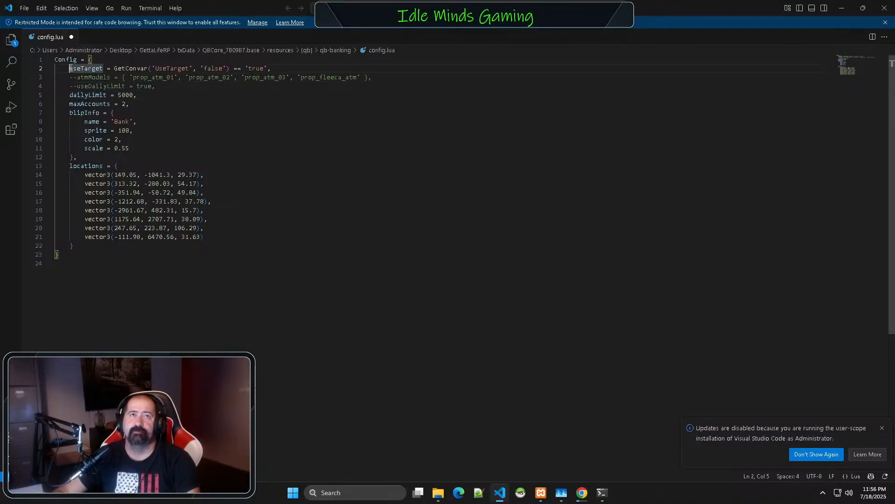
type("--")
left_click(70, 95)
type("--")
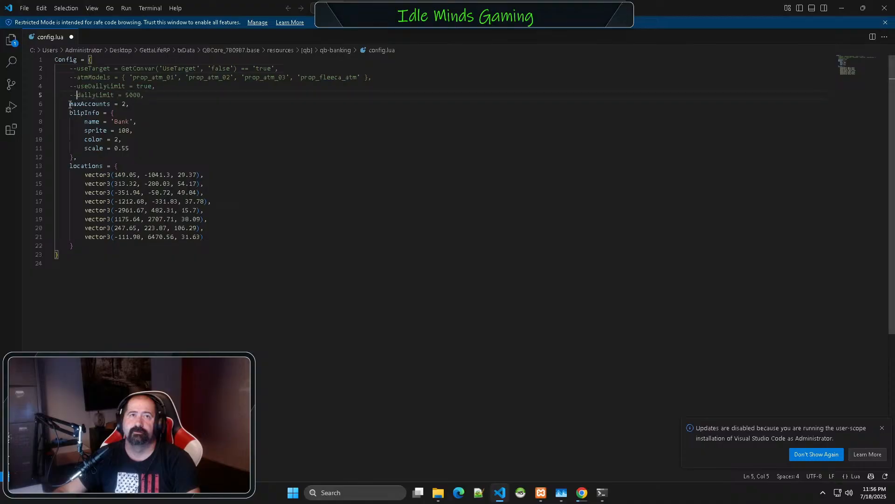
left_click(70, 103)
type("--")
- Comment out the whole blipInfo block with --, from its opening line through name, sprite, color, scale and the closing brace
left_click(70, 113)
type("--")
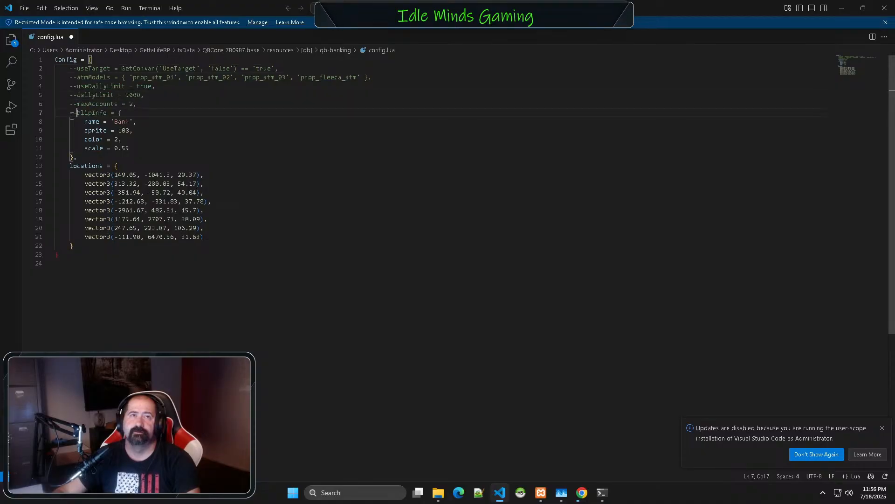
type("--")
left_click(73, 122)
type("--")
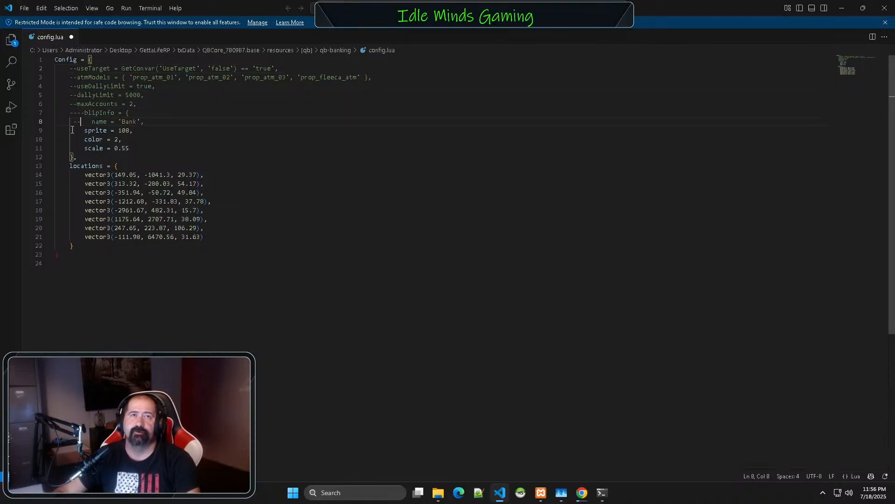
left_click(73, 131)
type("-")
type("- -")
left_click(71, 136)
type("-")
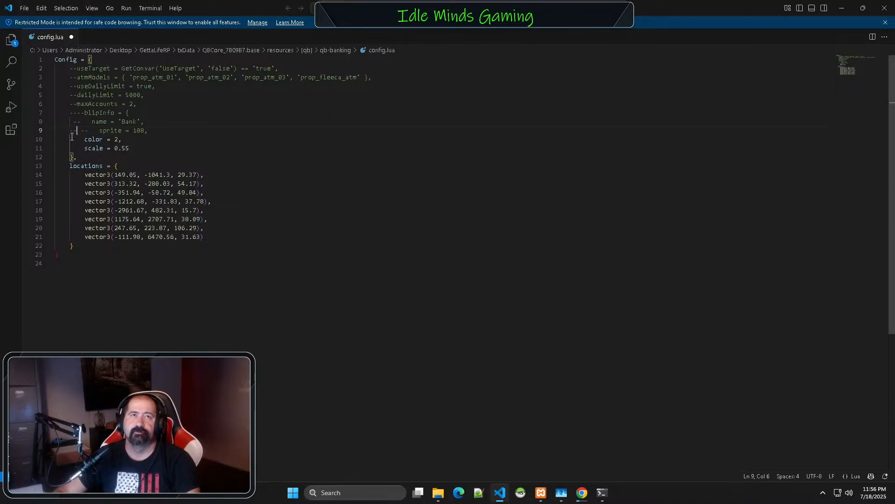
left_click(74, 140)
type("--")
left_click(75, 148)
type("--")
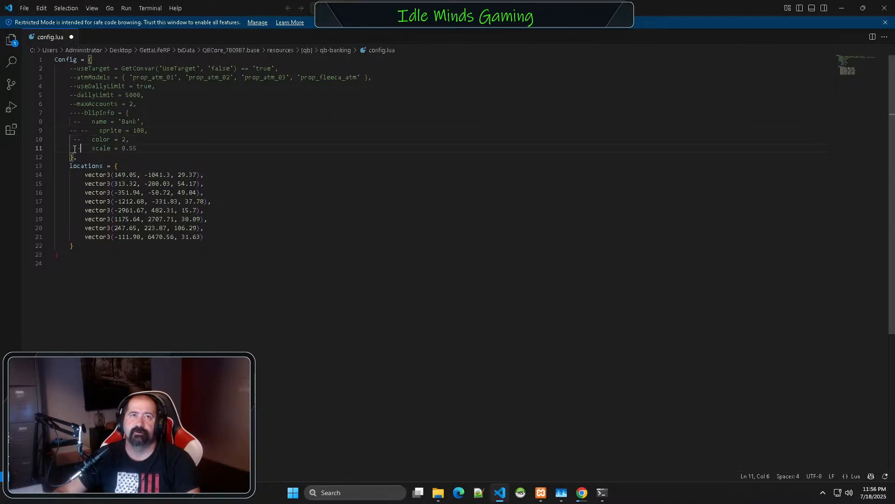
type("--")
- Comment out the opening line of the locations block and its first four vector3 entries with --
left_click(63, 166)
type("--")
left_click(66, 175)
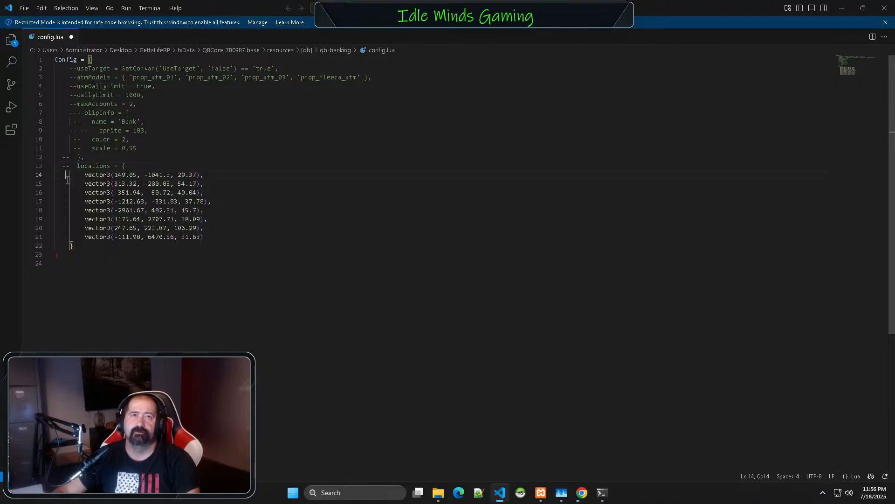
type("--")
left_click(68, 183)
type("-     --")
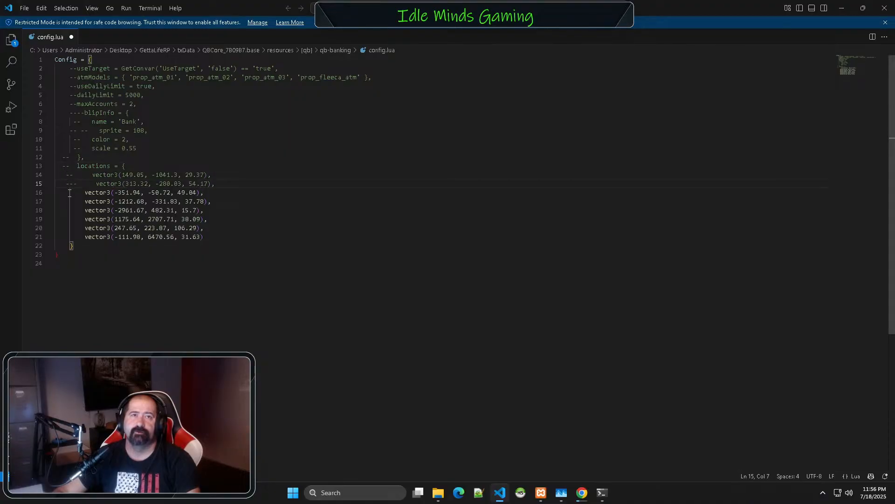
left_click(69, 193)
type("--")
type("-")
left_click(67, 202)
type("--")
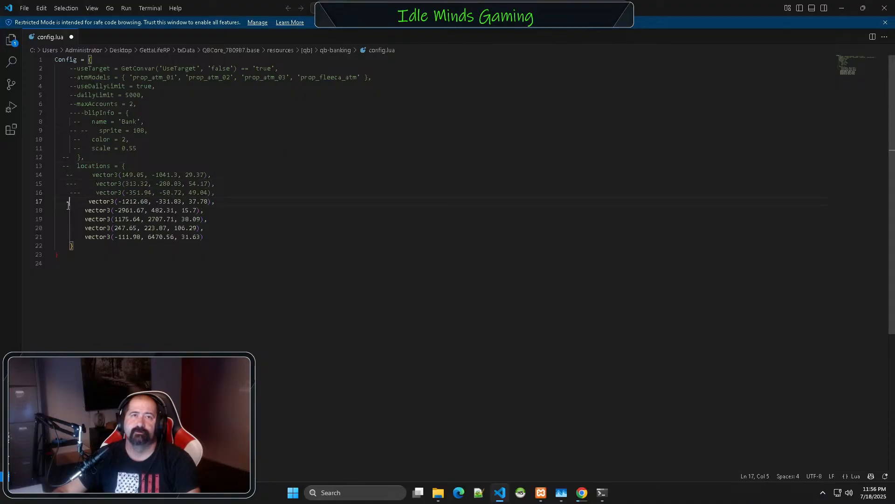
left_click(67, 205)
type("--")
- Comment out the last four vector3 entries and the closing brace of the locations block with --
left_click(68, 210)
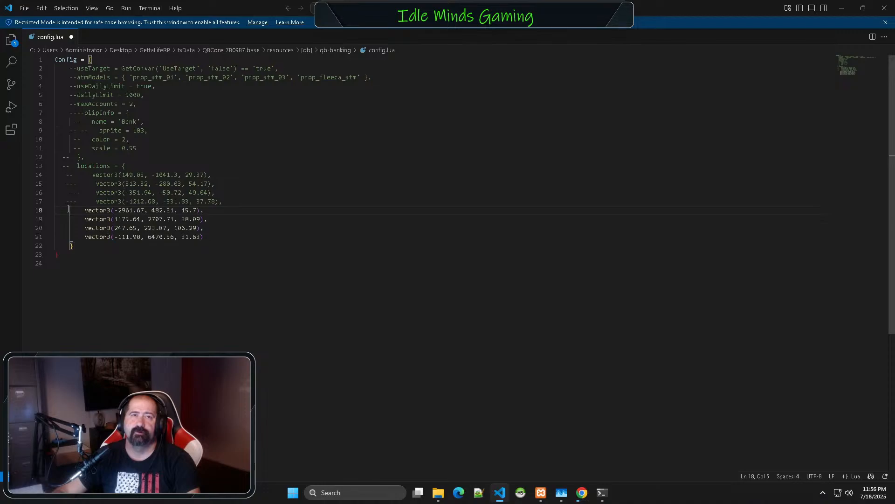
type("--    ")
type("--")
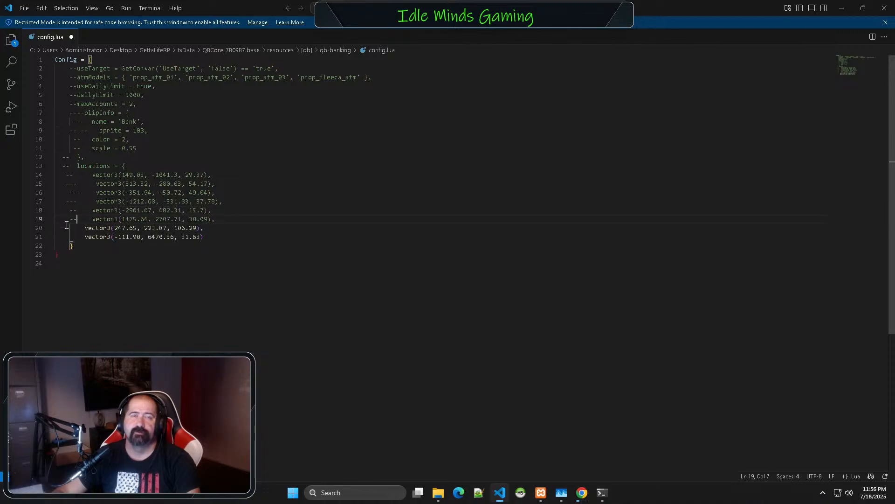
type("--     ")
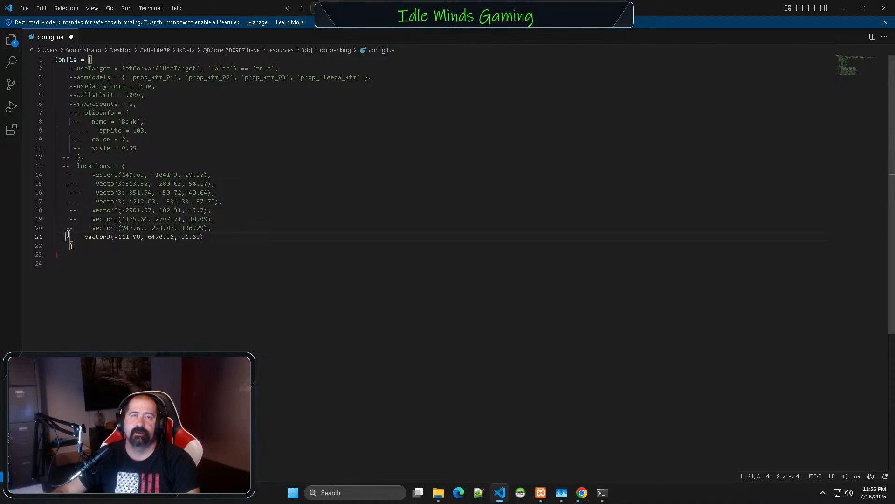
type("--    ")
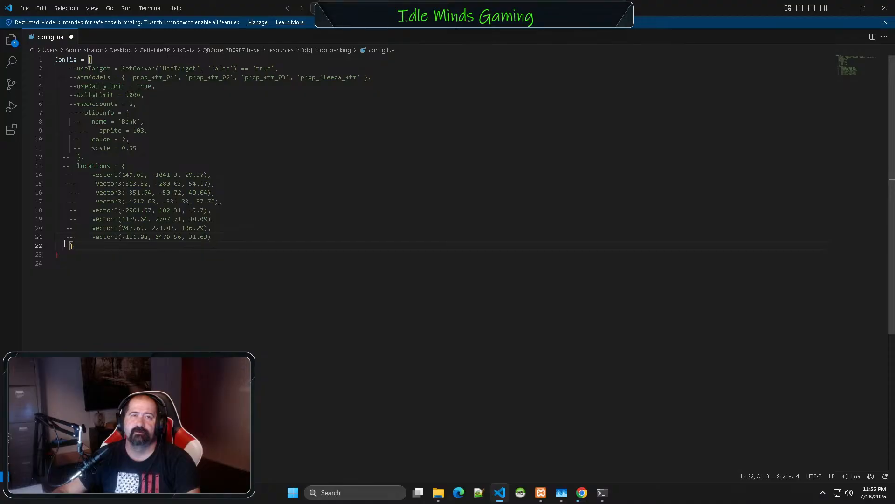
type("--")
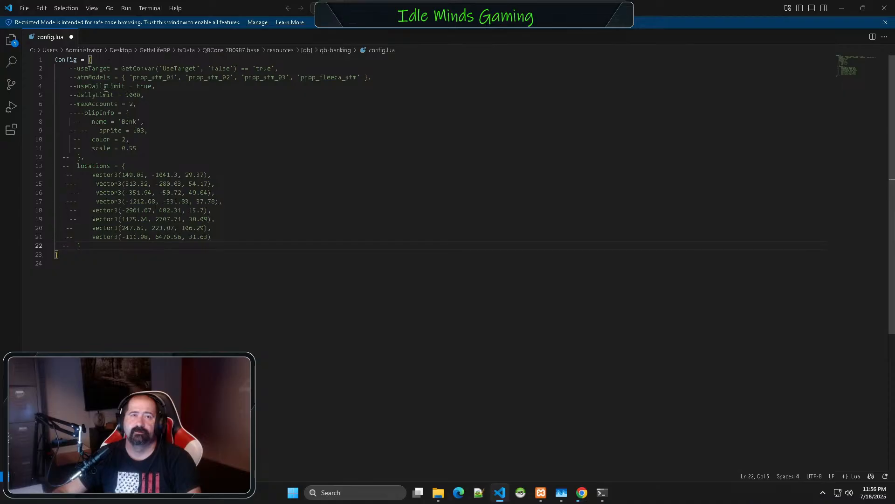
- Save and close the qb-banking config.lua and go back up to the [qb] folder
left_click(24, 8)
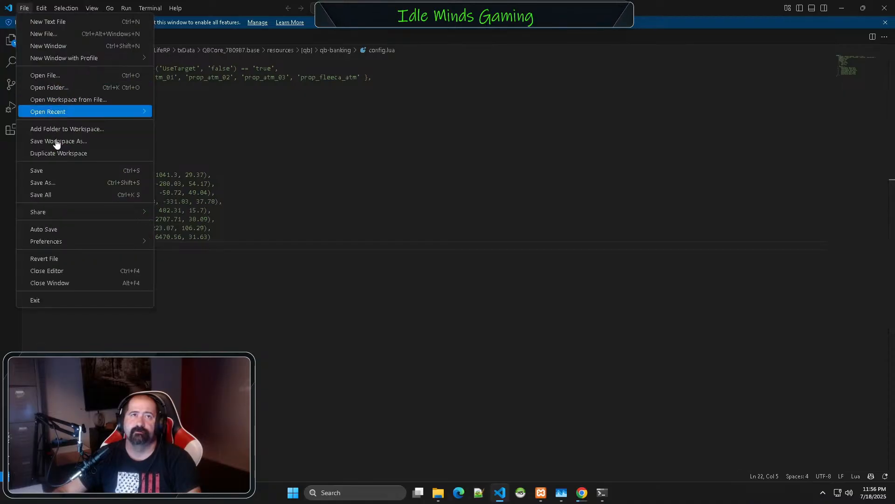
left_click(54, 170)
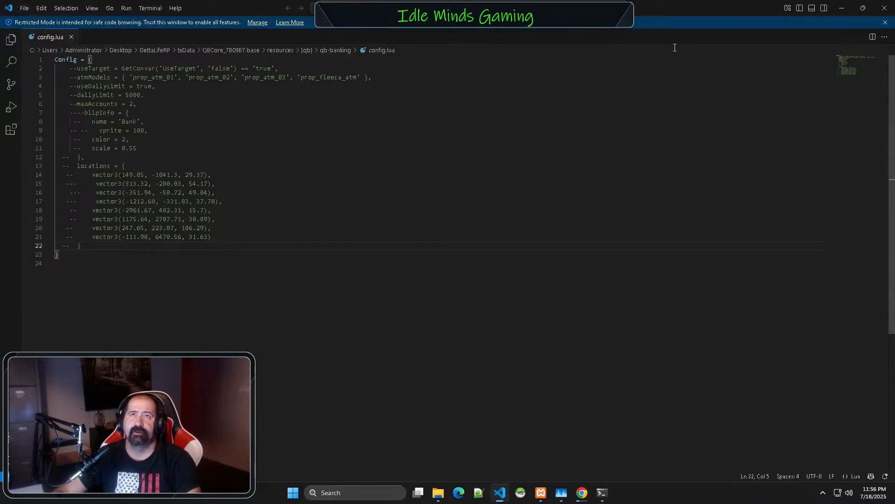
left_click(885, 7)
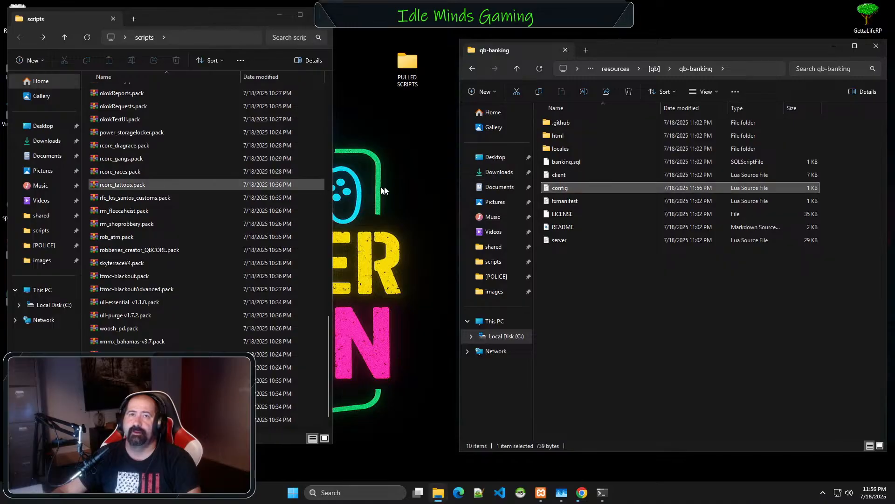
key("alt+Up")
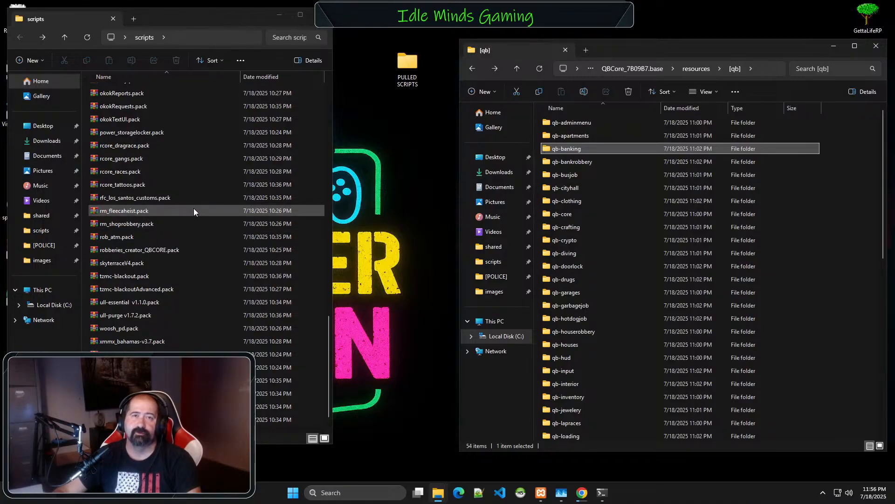
- Extract the okokBanking.pack archive into its own okokBanking.pack folder inside scripts, using the default extraction options
scroll(195, 209, "up", 4)
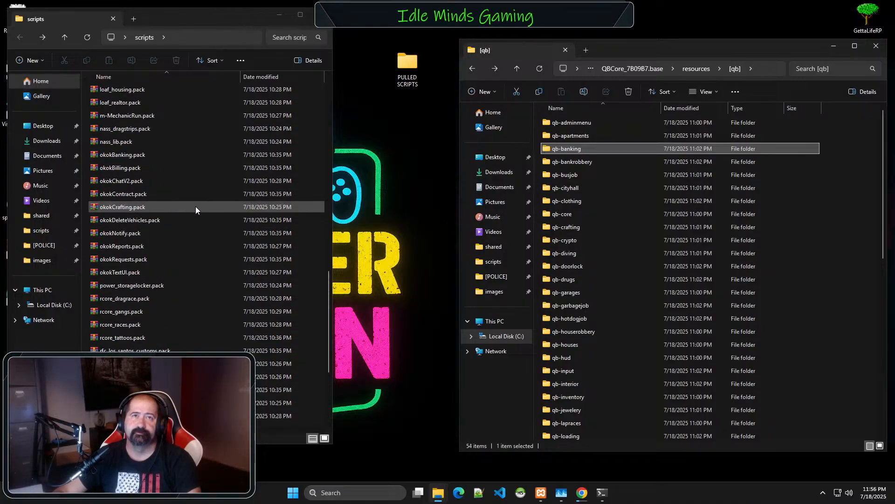
left_click(104, 154)
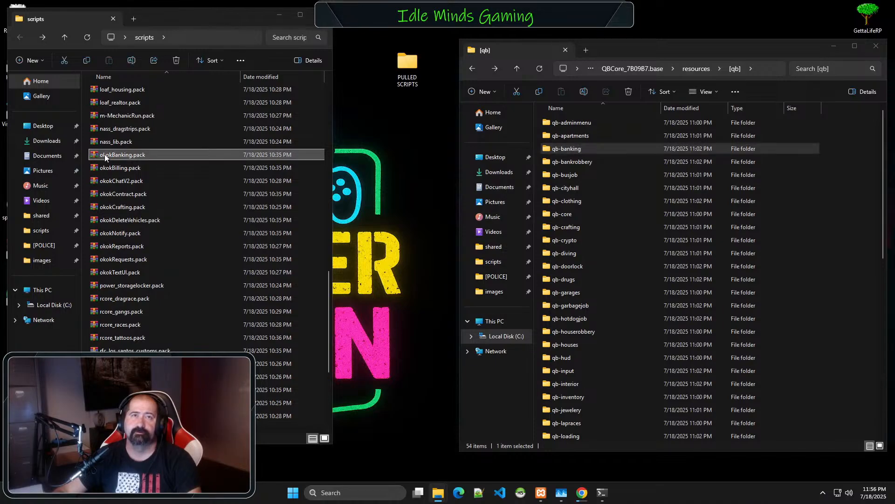
double_click(104, 154)
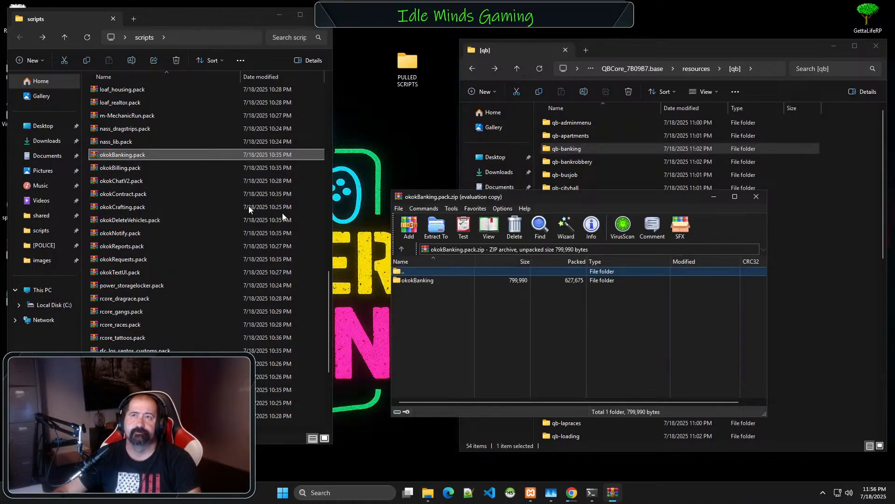
left_click(436, 227)
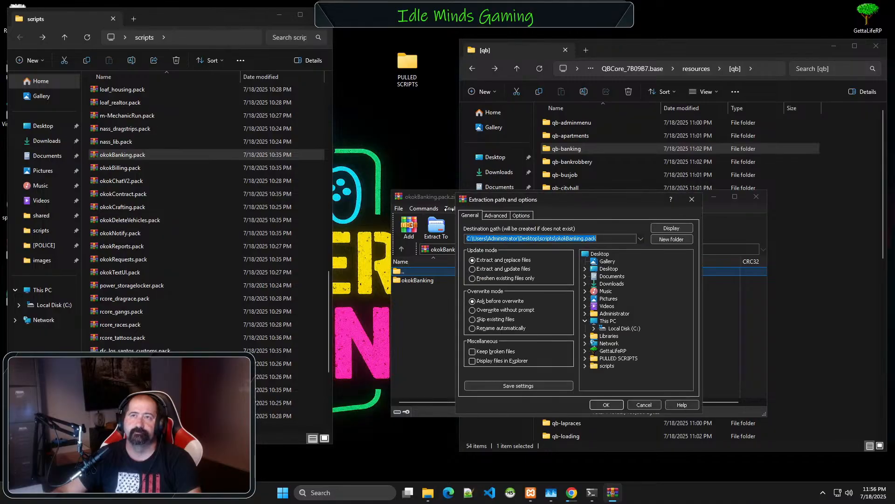
left_click(606, 404)
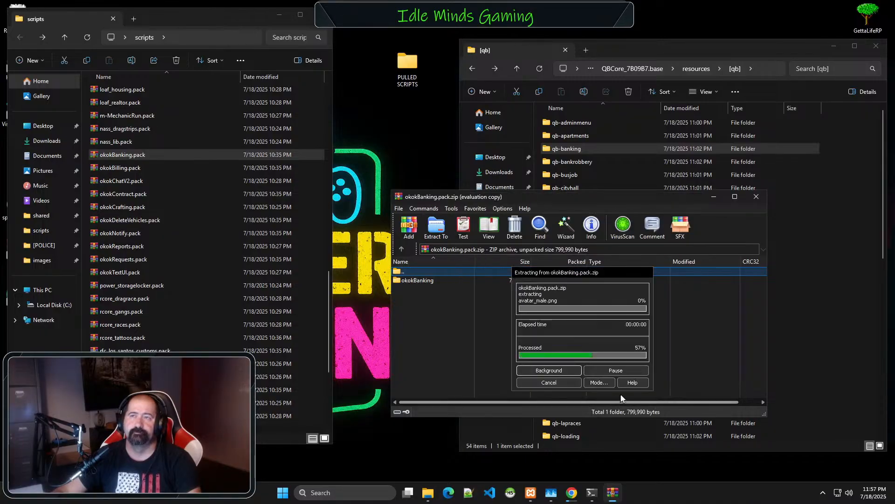
left_click(756, 196)
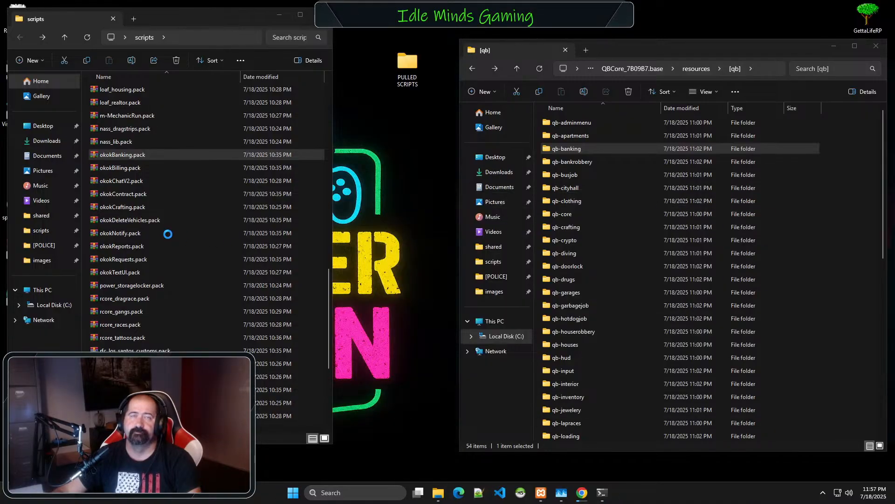
- Open the README file in the okokBanking folder inside the extracted okokBanking.pack folder
scroll(168, 234, "up", 9)
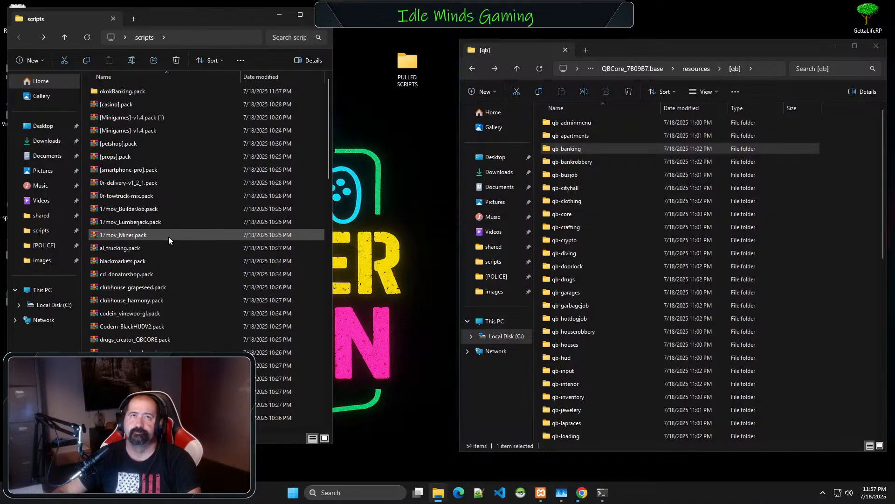
scroll(172, 240, "up", 6)
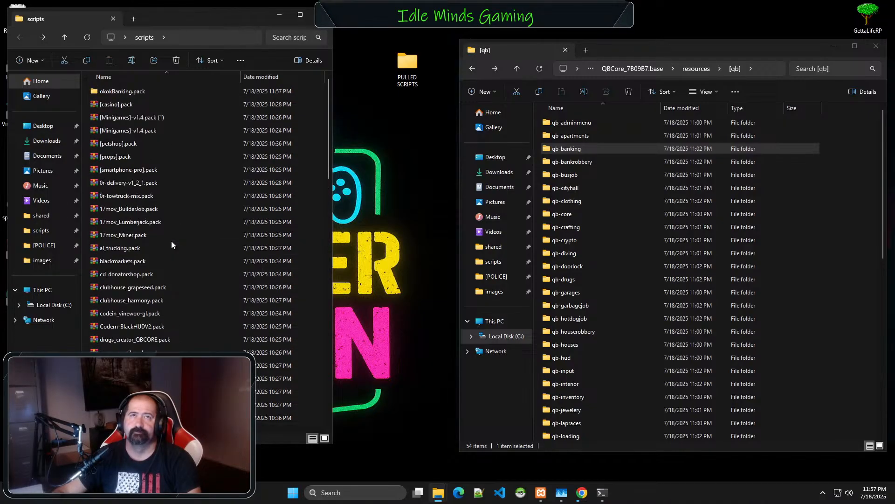
double_click(120, 91)
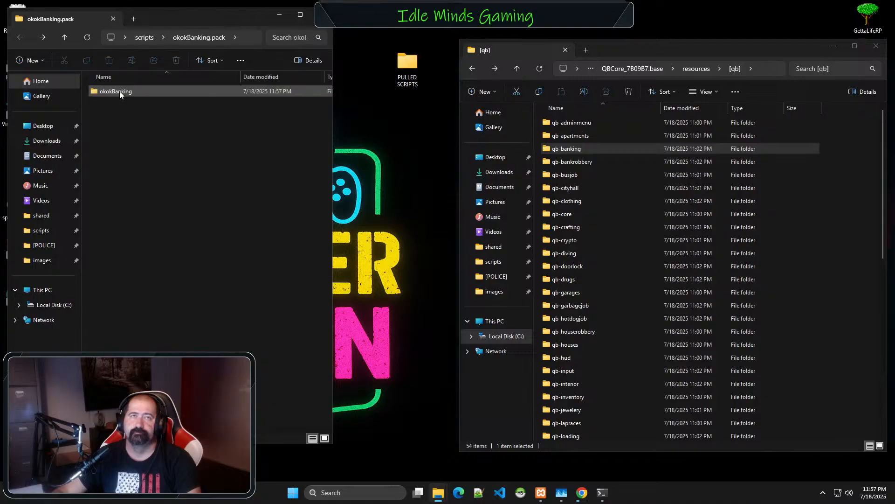
double_click(120, 91)
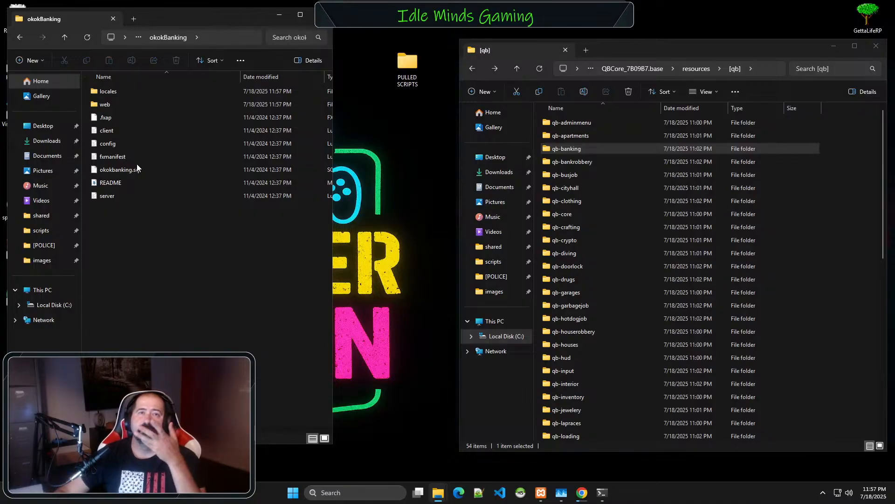
left_click(123, 184)
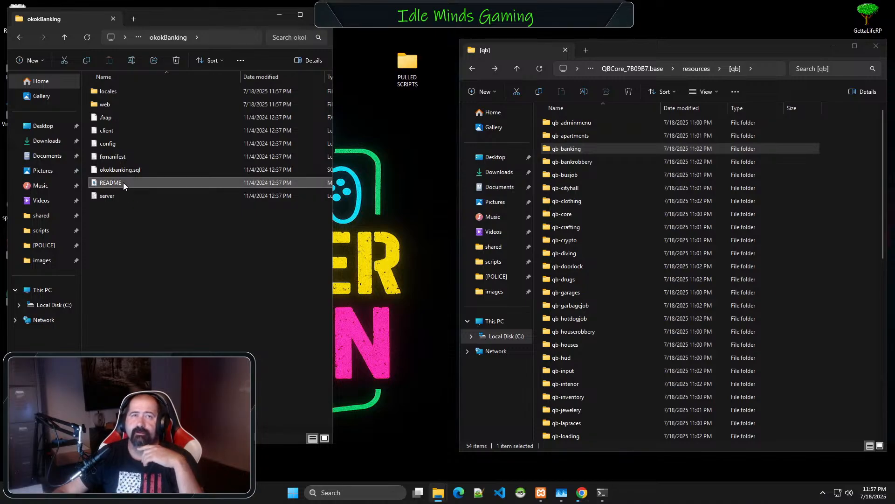
right_click(123, 183)
left_click(141, 198)
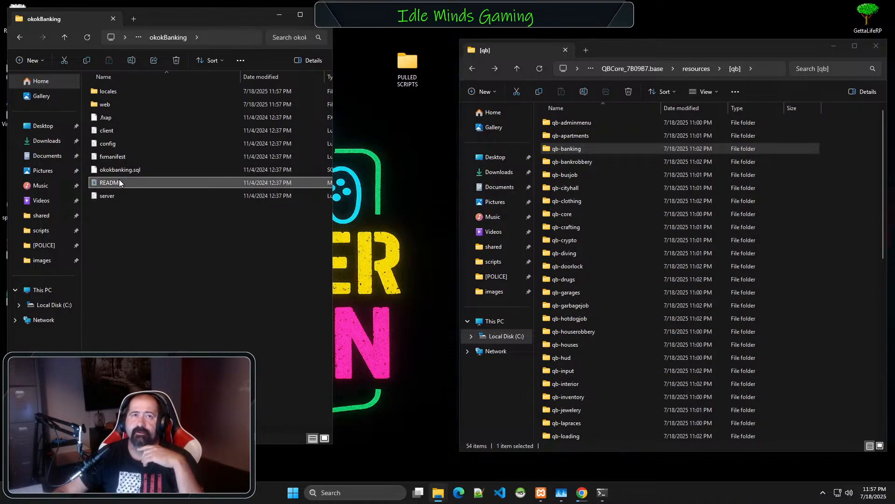
double_click(183, 182)
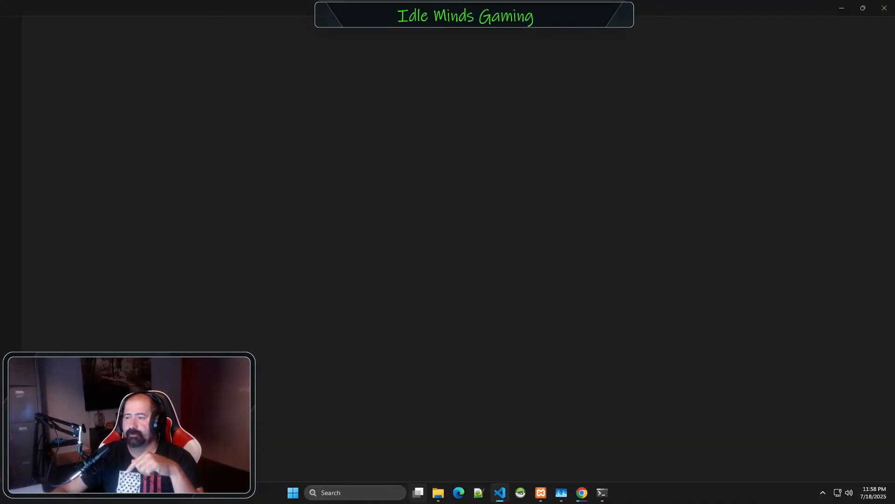
mouse_move(417, 492)
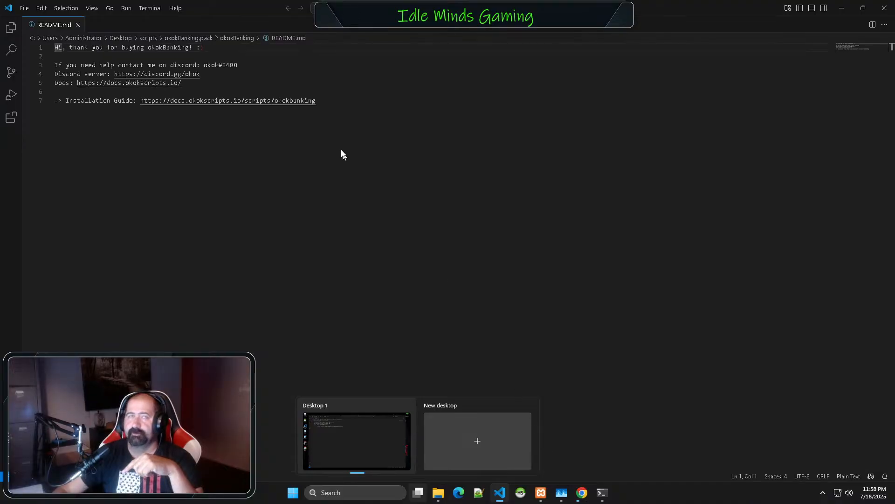
left_click(322, 103)
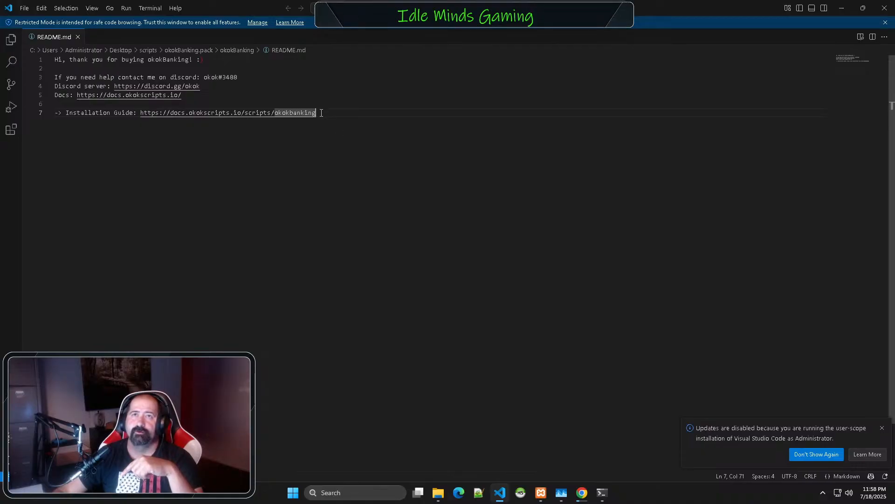
left_click_drag(316, 112, 141, 113)
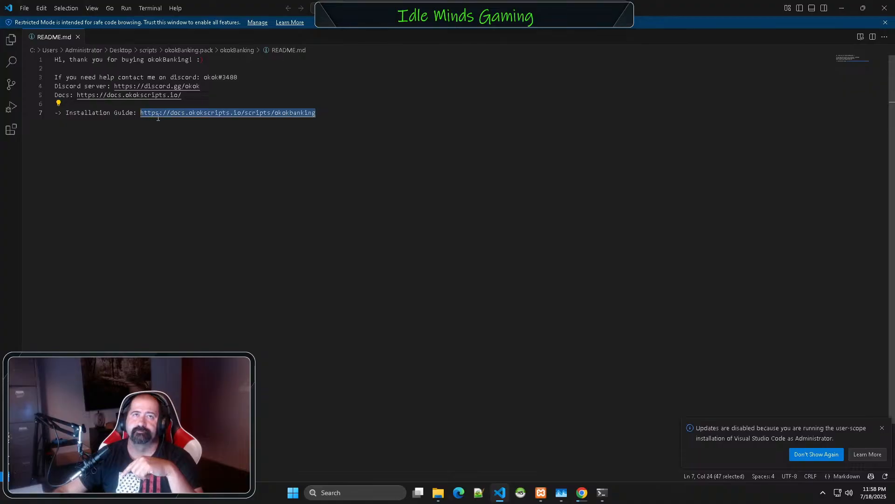
right_click(150, 117)
left_click(189, 249)
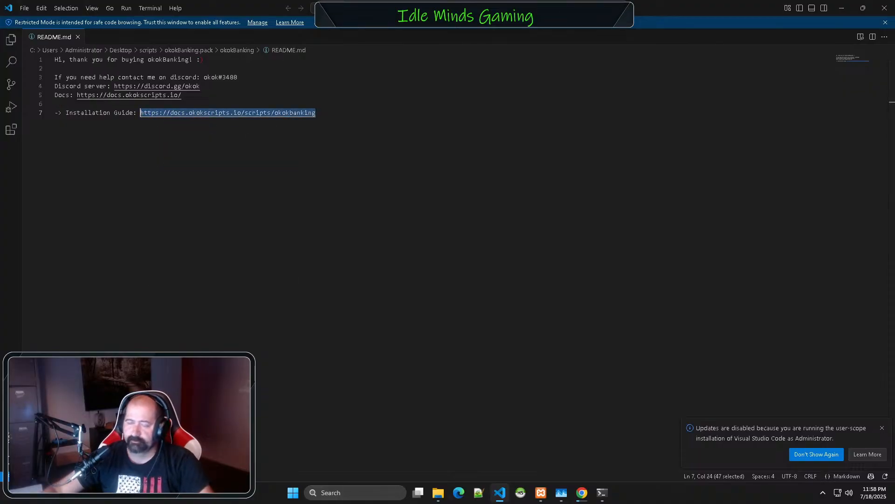
- Switch to Chrome on the local computer and load the copied okokBanking guide URL in a new tab
key("alt+Tab")
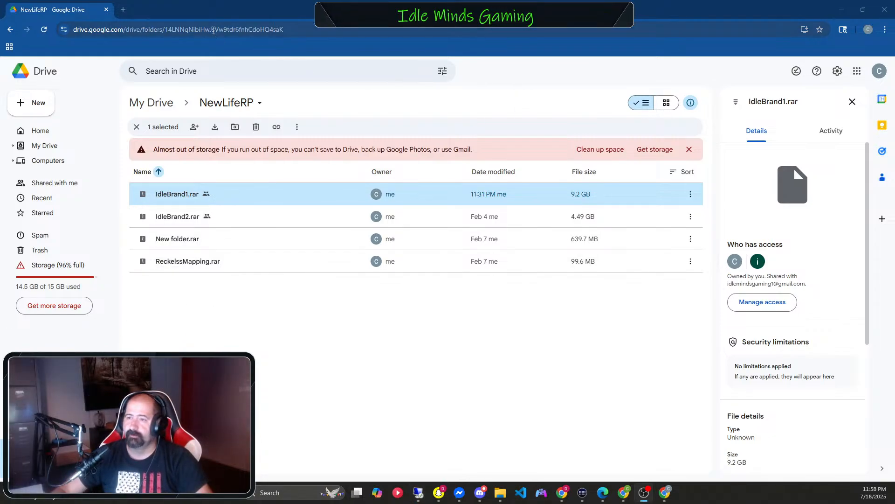
left_click(240, 30)
left_click(123, 9)
left_click(130, 28)
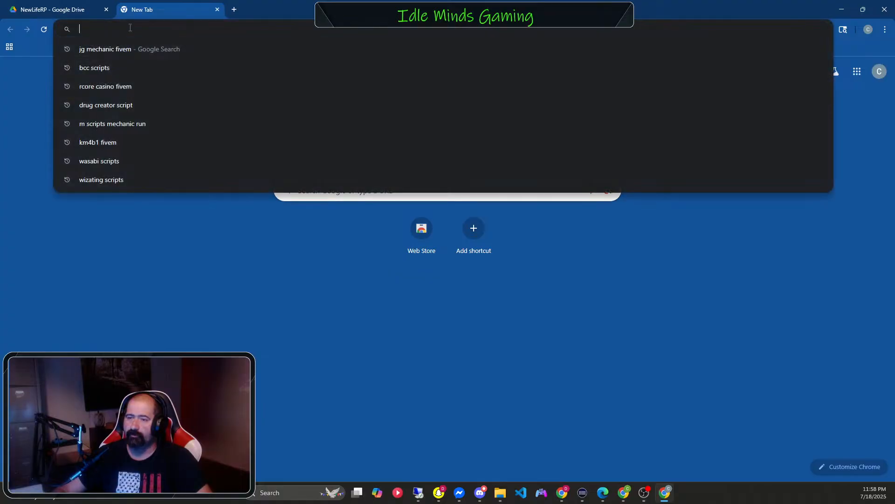
right_click(130, 29)
left_click(191, 120)
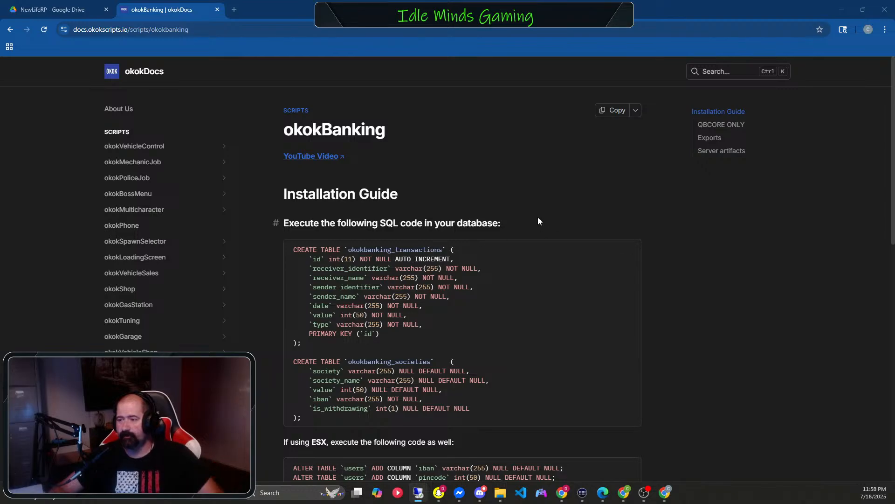
- Read through the okokBanking installation guide, covering the SQL code, the QBCore variants, the player.lua addition, exports and server artifacts
scroll(538, 208, "down", 2)
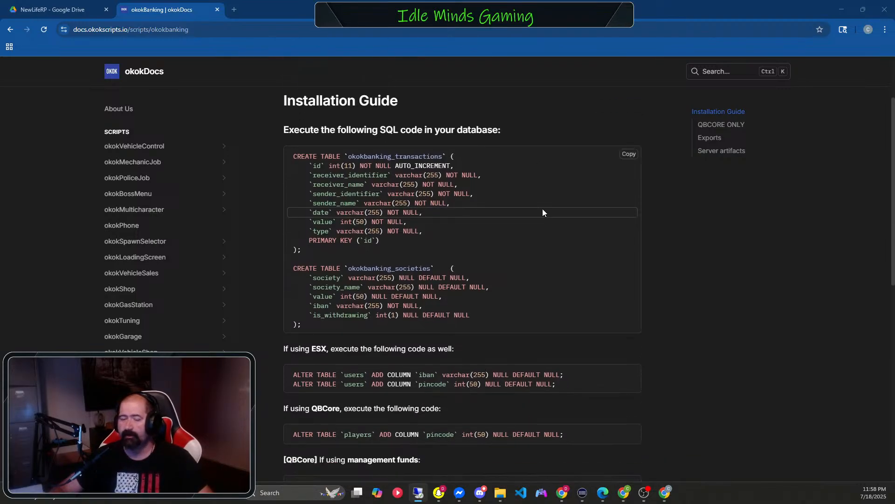
scroll(496, 217, "down", 2)
scroll(497, 214, "up", 3)
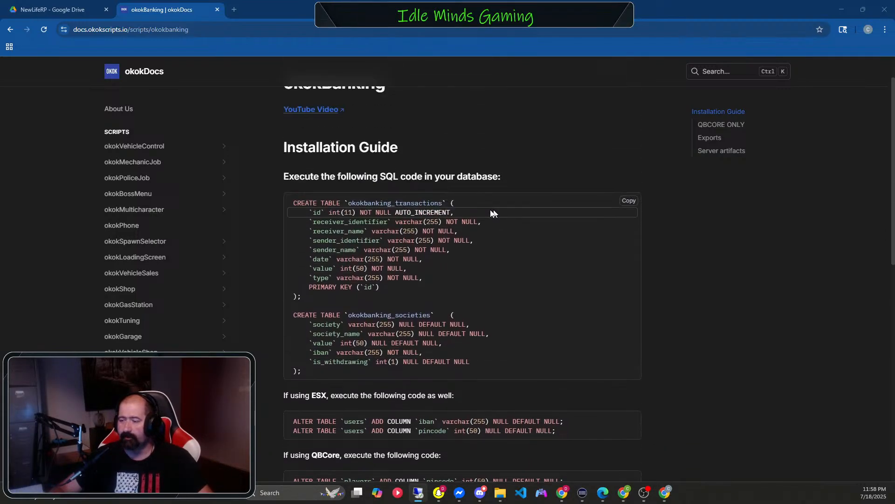
scroll(370, 340, "down", 5)
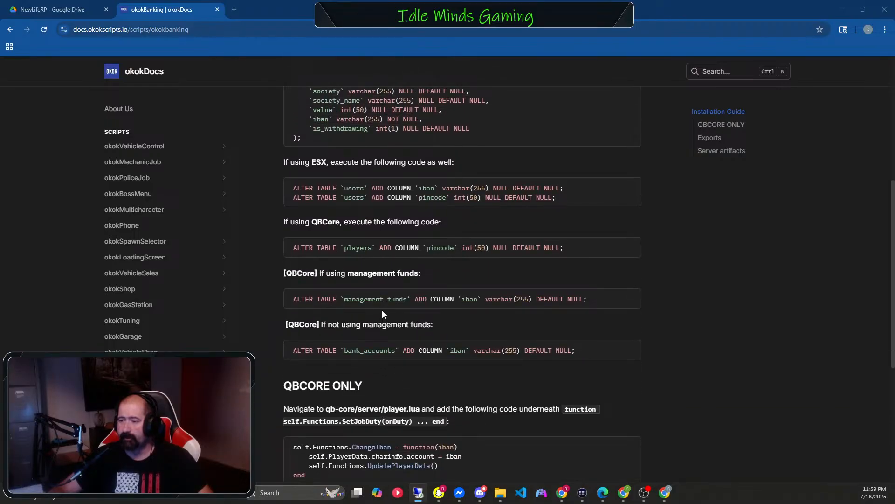
scroll(382, 313, "up", 1)
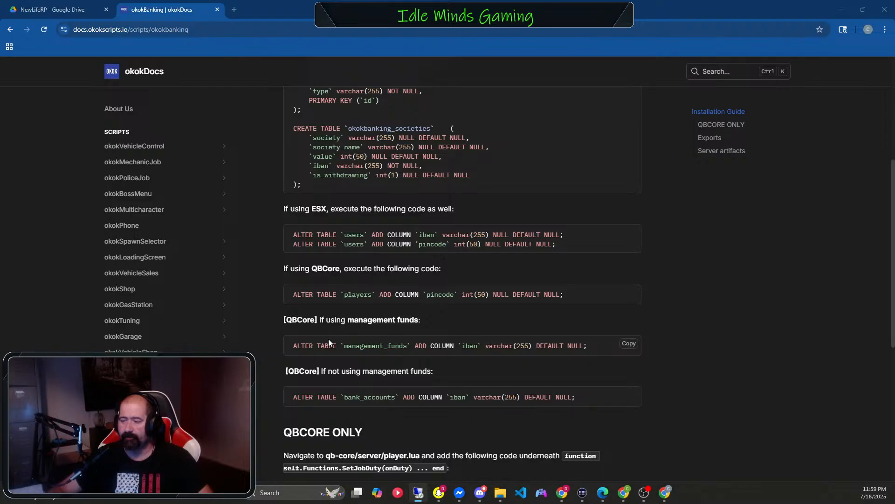
scroll(328, 342, "down", 2)
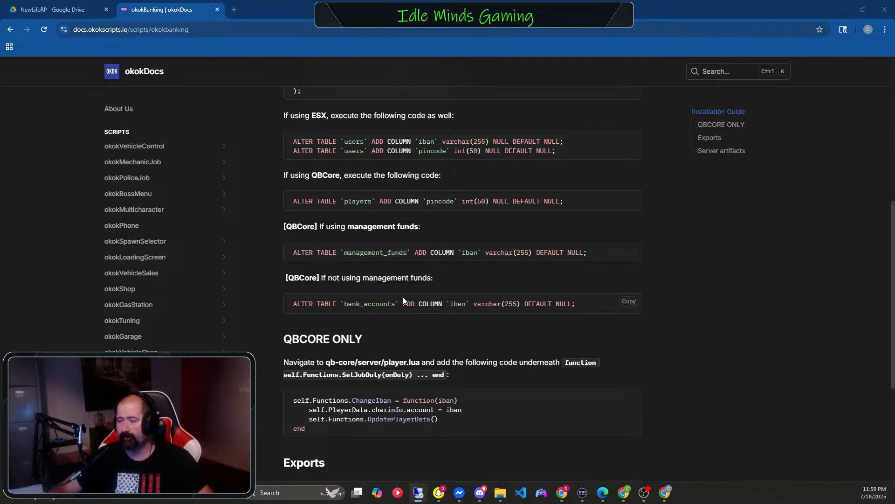
scroll(402, 297, "down", 3)
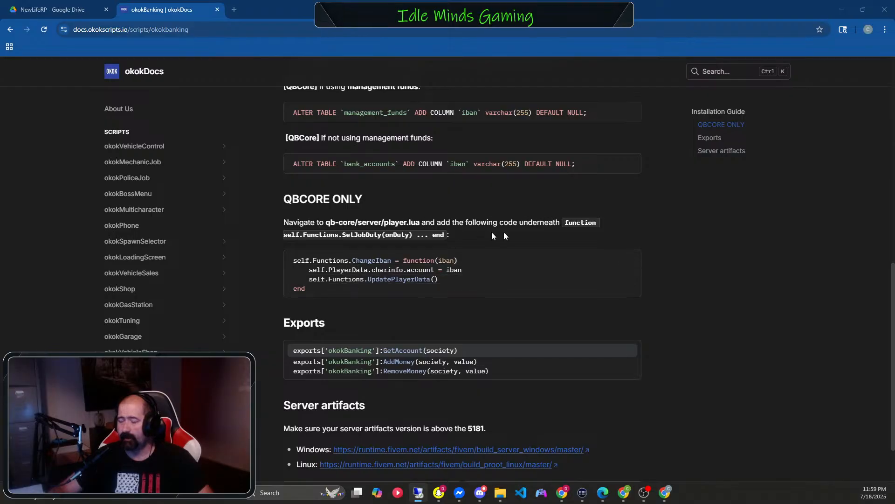
scroll(360, 338, "down", 1)
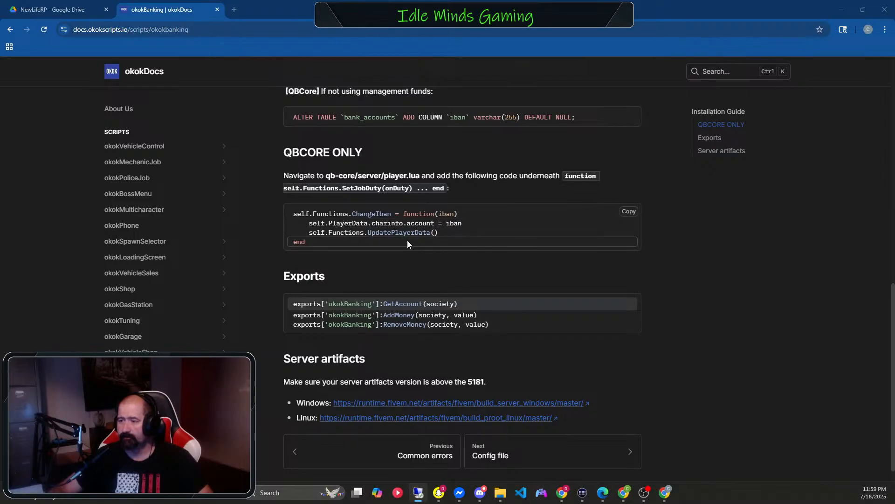
scroll(407, 240, "down", 1)
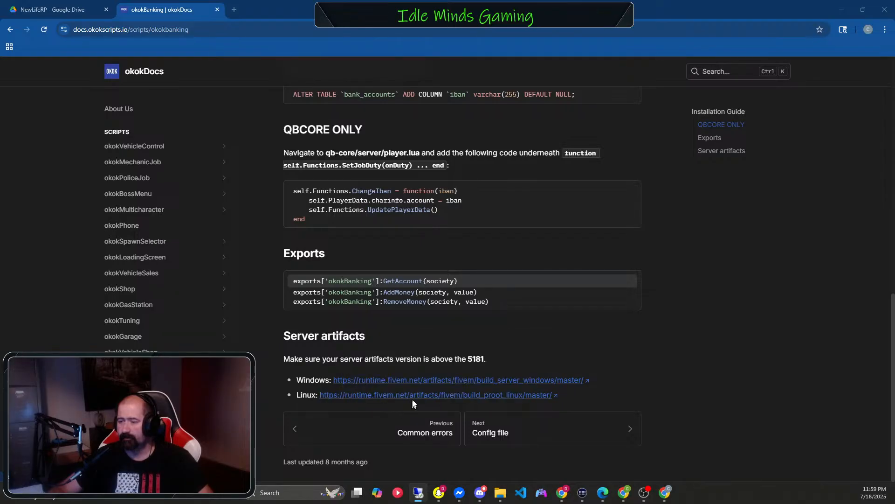
scroll(424, 342, "up", 5)
scroll(333, 365, "down", 2)
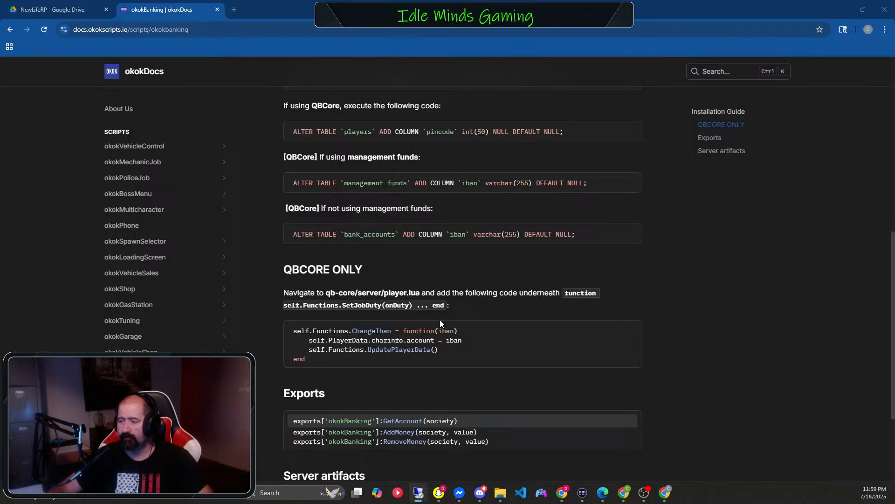
- Copy the guide's first SQL block and run it in phpMyAdmin on database qbcore_7b09b7, creating tables okokbanking_transactions and okokbanking_societies
scroll(440, 320, "up", 9)
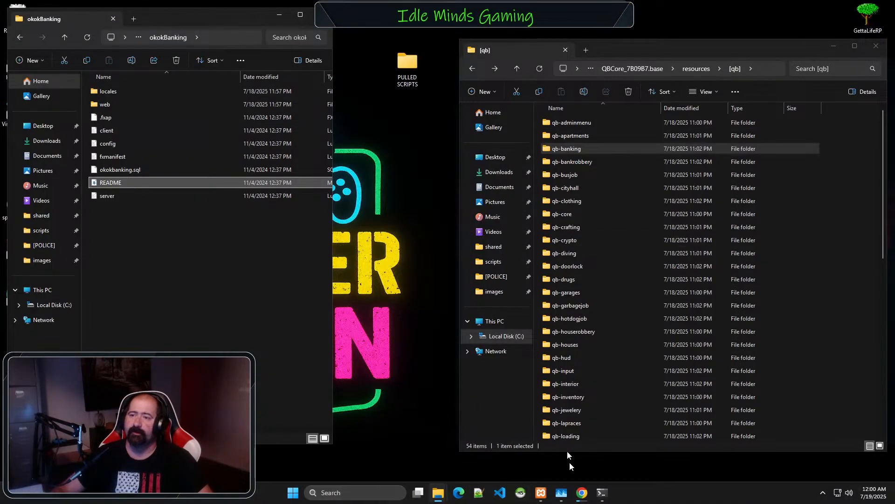
left_click(581, 495)
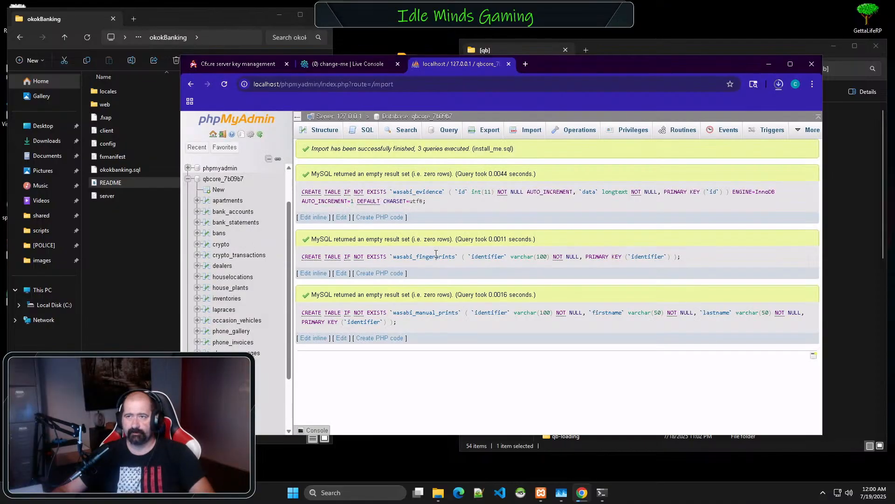
left_click(368, 130)
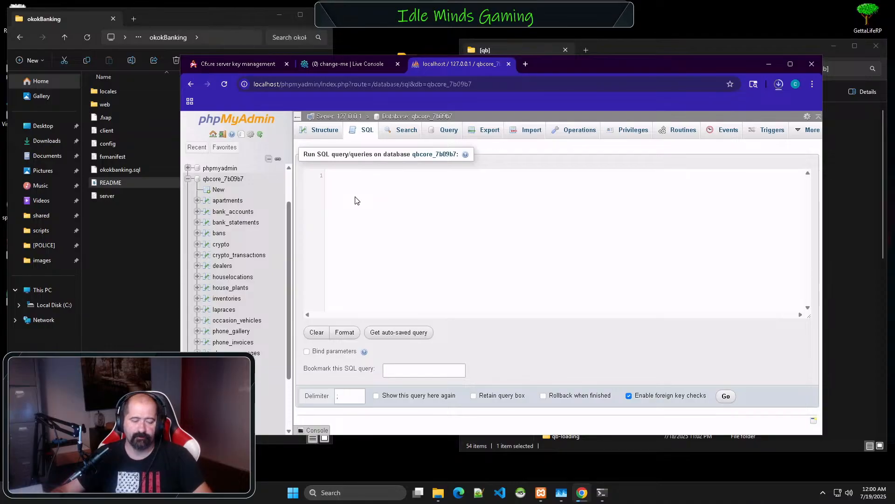
key("ctrl+v")
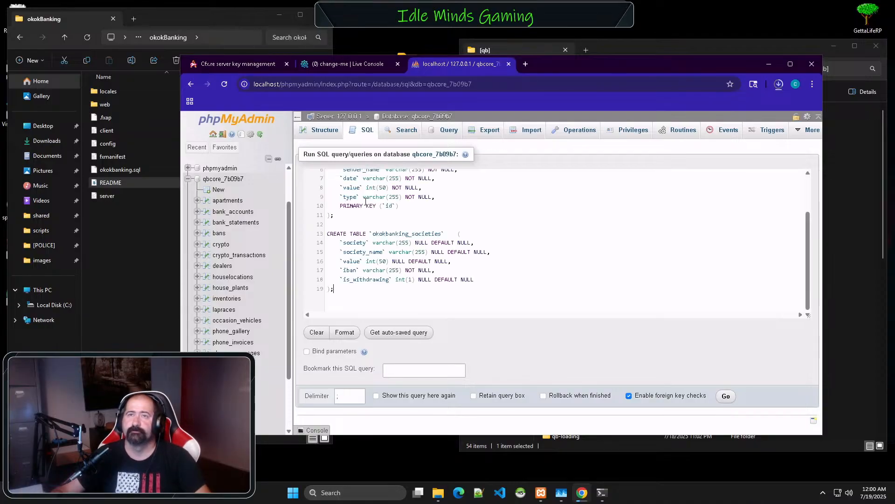
left_click(725, 397)
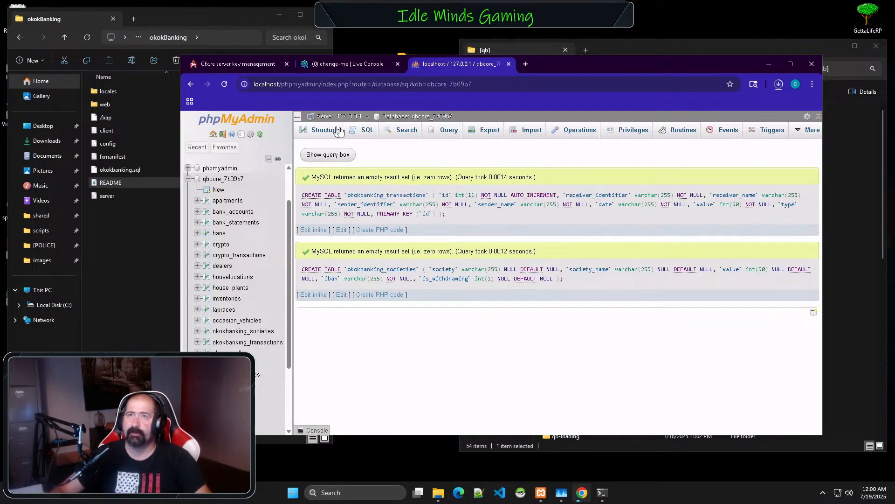
- Run the guide's QBCore query on the same database: ALTER TABLE `players` ADD COLUMN `pincode` int(50) NULL DEFAULT NULL;
left_click(365, 133)
mouse_move(438, 492)
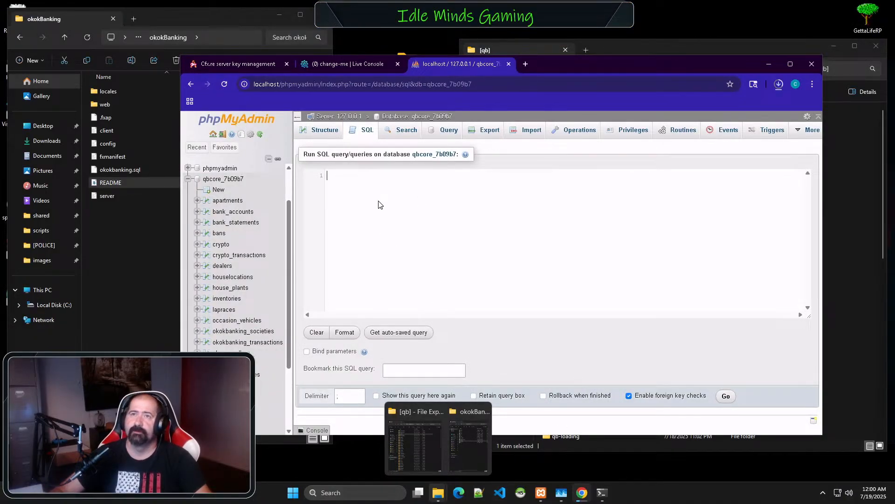
type("ALTER TABLE `players` ADD COLUMN `pincode` int(50) NULL DEFAULT NULL;")
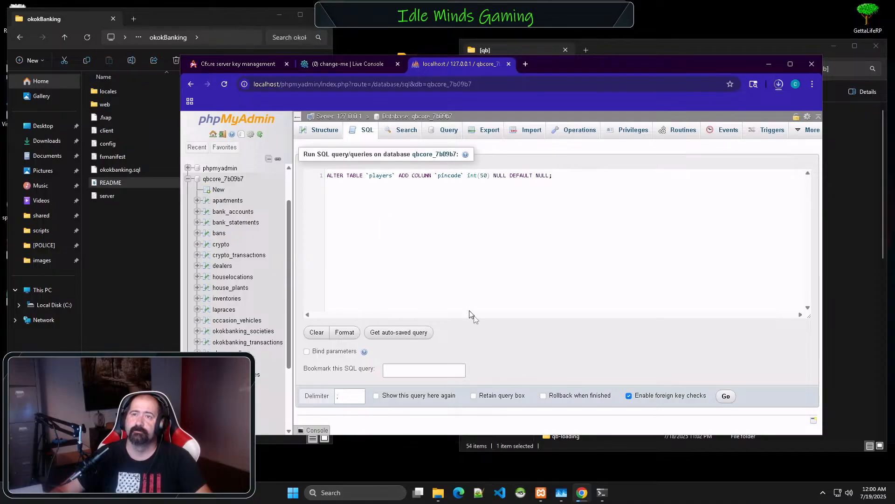
left_click(718, 399)
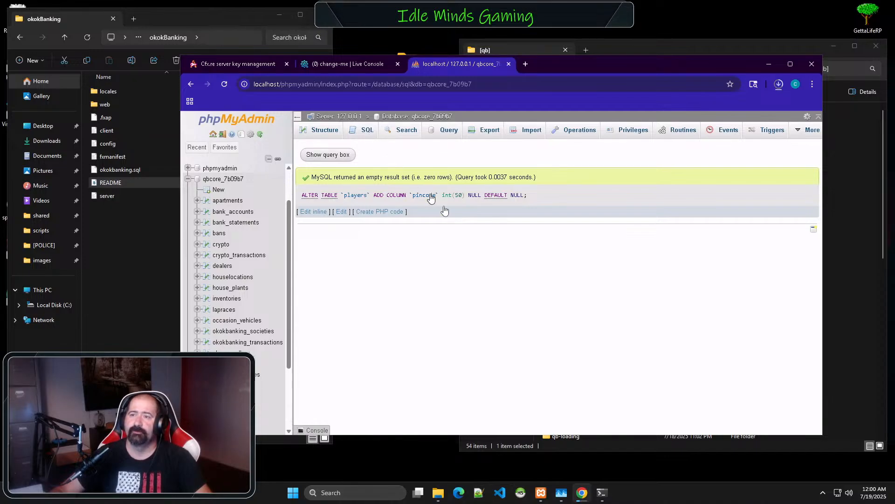
- Bring up Task Manager to view the resource use of the running processes
left_click(561, 492)
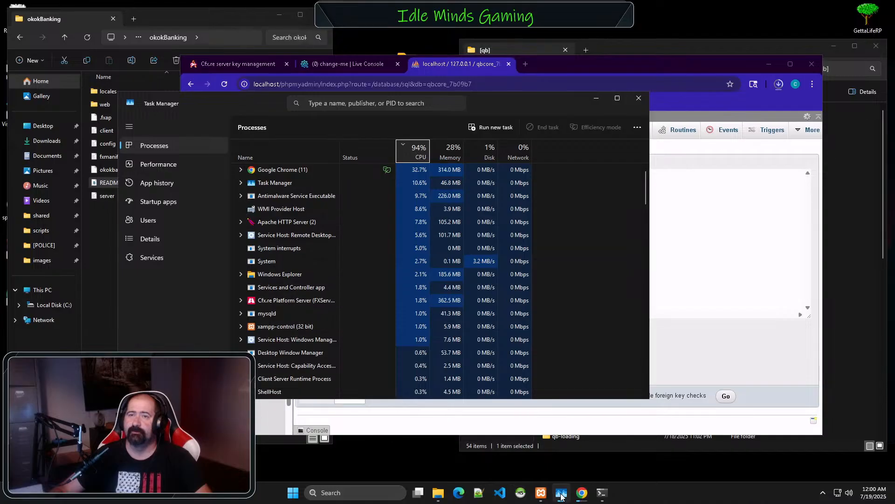
- Run an SQL query on database qbcore_7b09b7 that adds an `iban` varchar(255) DEFAULT NULL column to the `bank_accounts` table
left_click(561, 493)
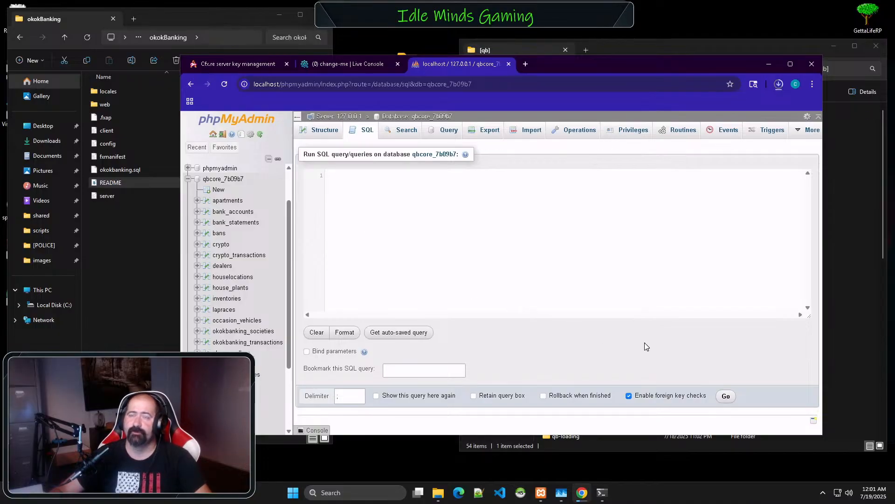
type("ALTER TABLE `bank_accounts` ADD COLUMN `iban` varchar(255) DEFAULT NULL;")
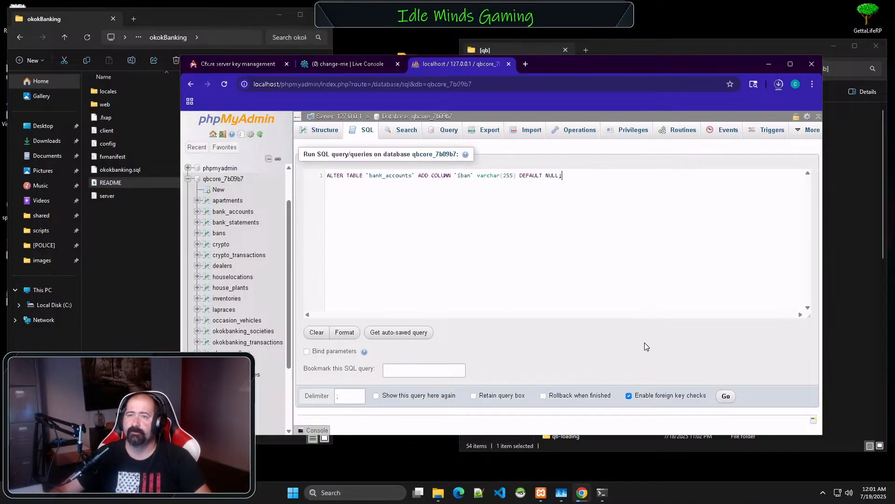
left_click(725, 396)
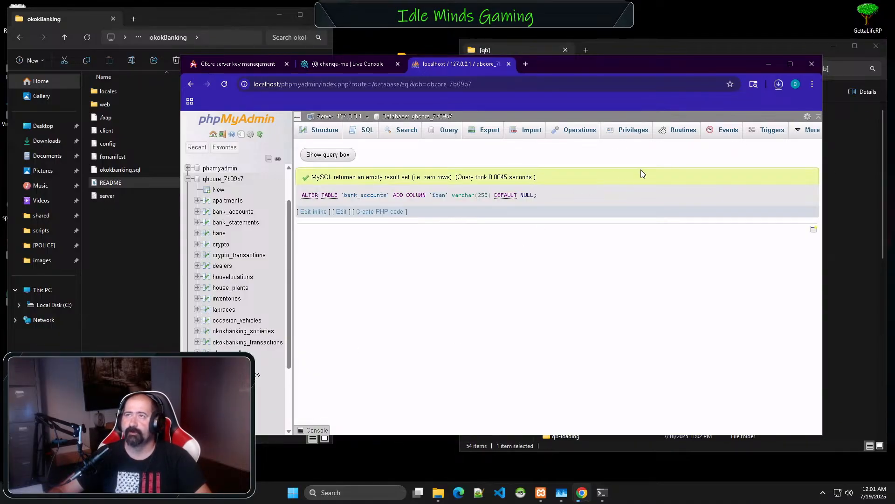
left_click(769, 66)
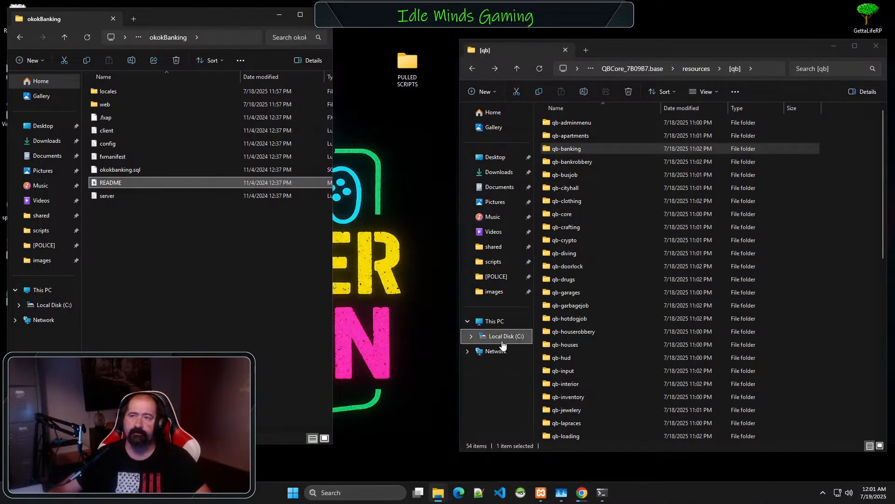
- Open the player Lua file from the server folder of qb-core in the code editor
mouse_move(561, 492)
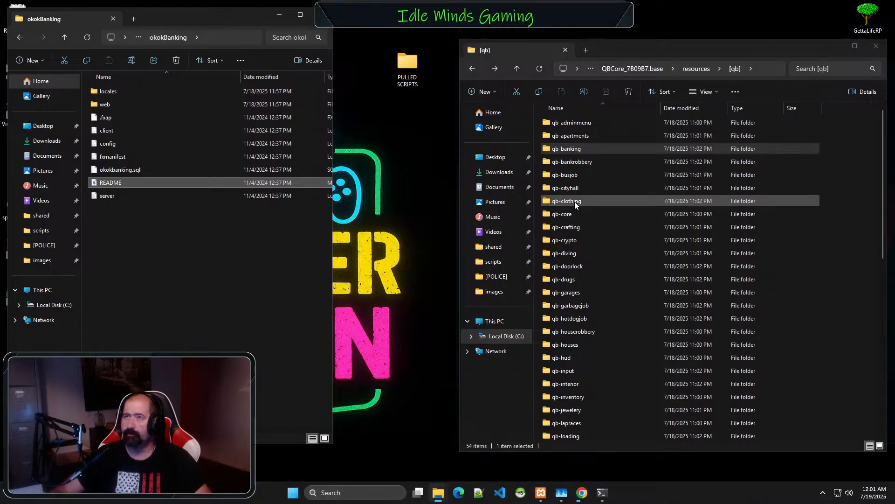
double_click(545, 217)
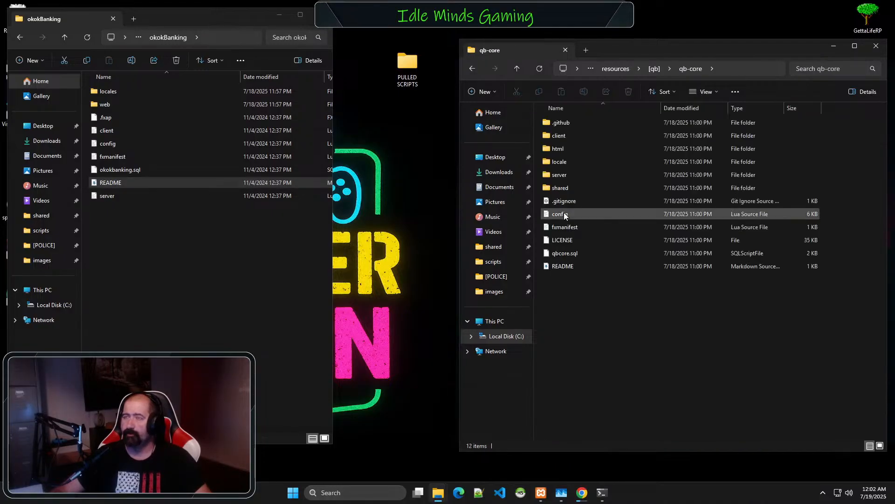
double_click(563, 179)
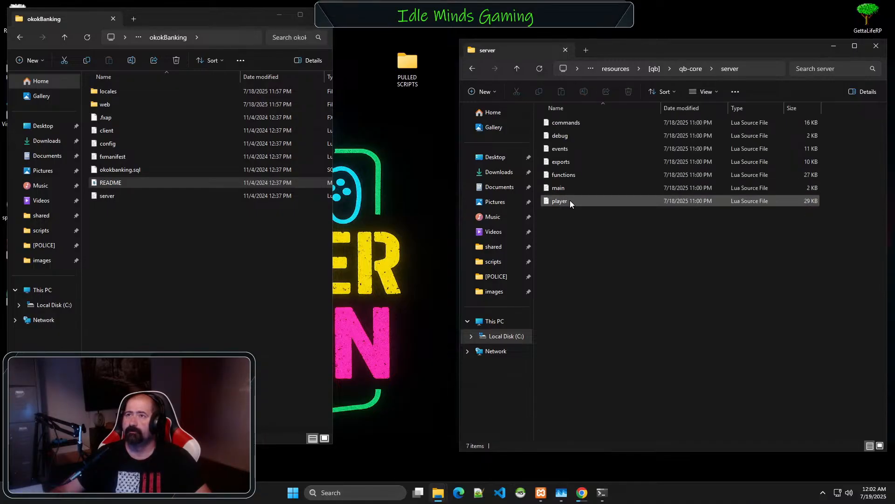
left_click(570, 200)
double_click(570, 200)
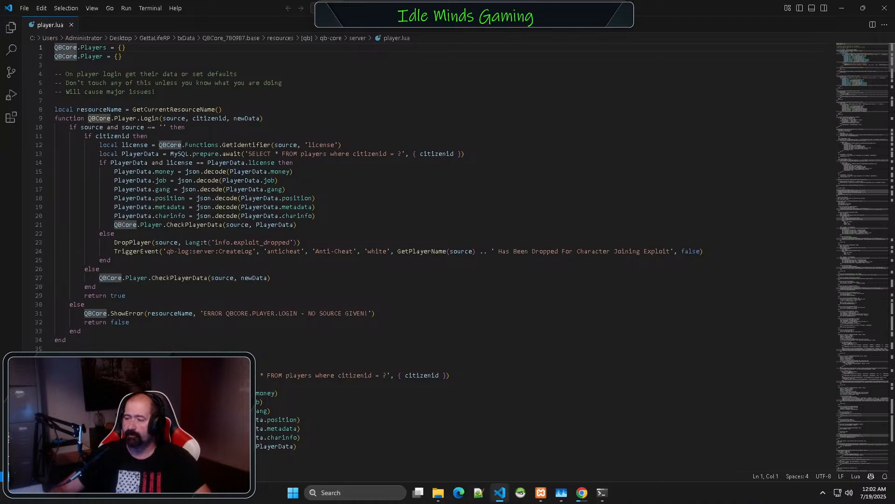
mouse_move(500, 492)
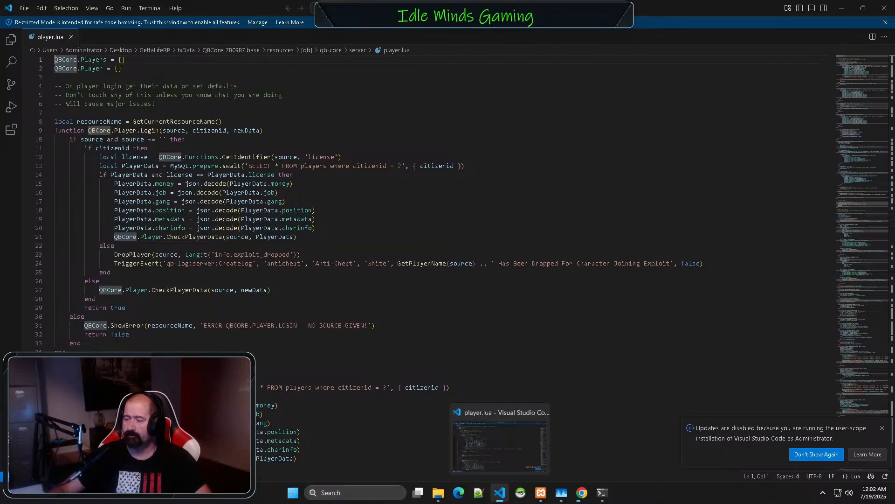
left_click(540, 137)
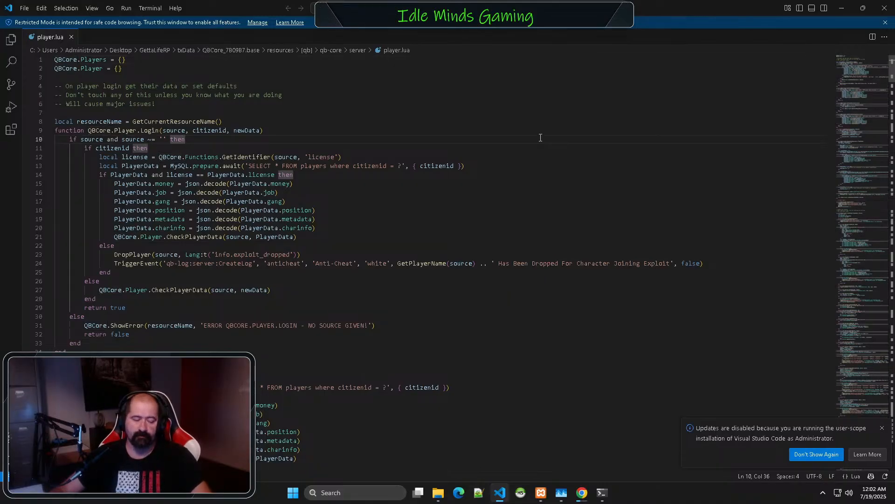
- Search player.lua for the line "function self.Functions.SetJobDuty(onDuty)", trimming the pasted search text to that line
key("ctrl+f")
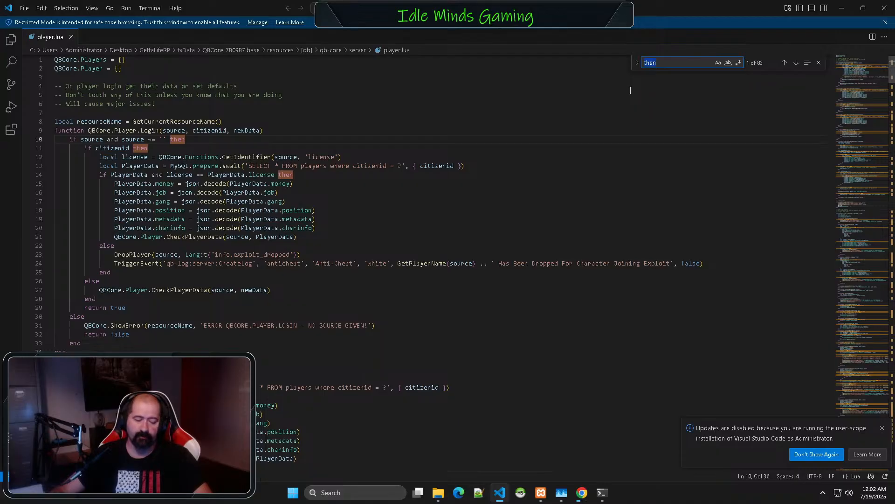
key("ctrl+v")
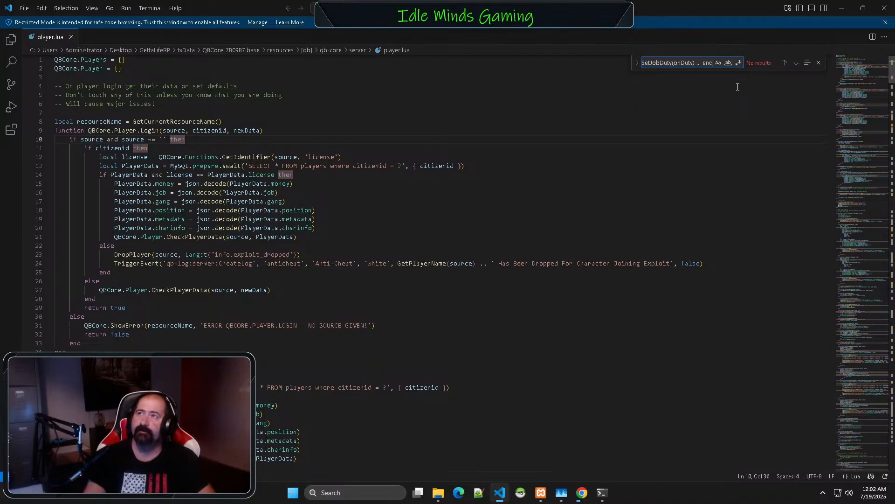
key("Left")
key("Left")
key("Left")
key("Left")
key("Left")
key("Left")
key("Left")
key("Left")
key("BackSpace")
key("BackSpace")
key("BackSpace")
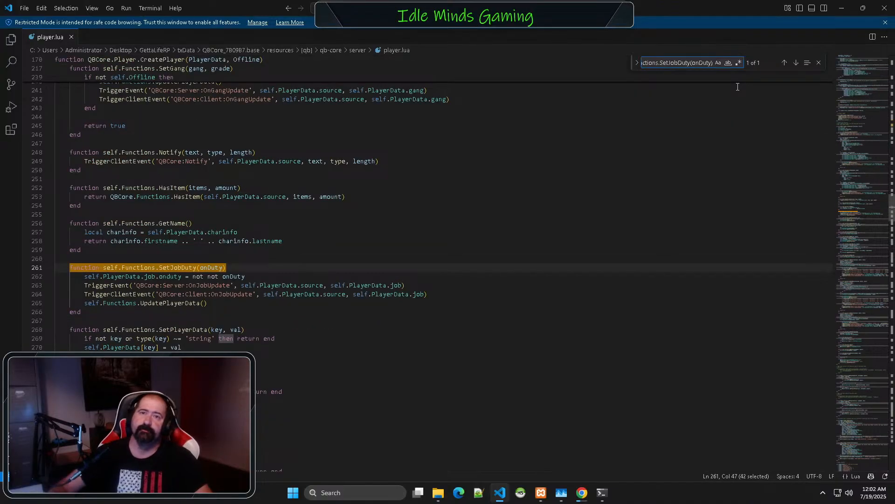
left_click(462, 330)
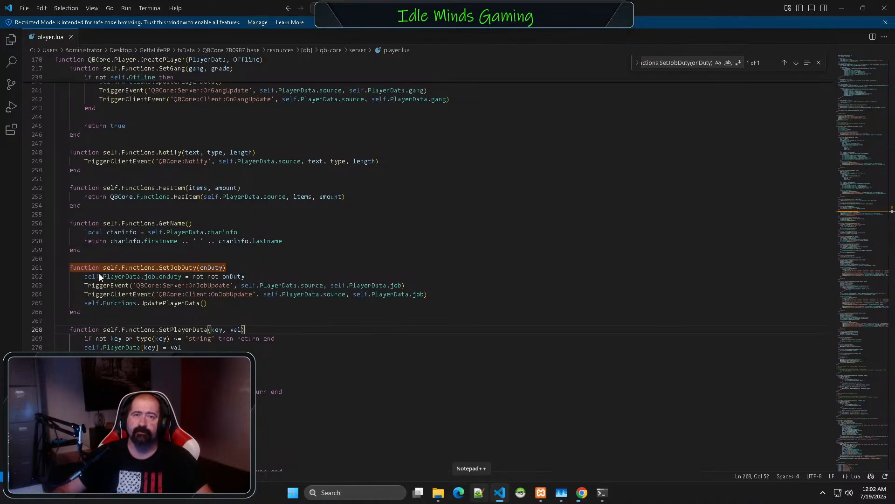
- Insert the self.Functions.ChangeIban function below SetJobDuty, setting charinfo.account to iban and calling UpdatePlayerData(), and indent its closing end
left_click(82, 318)
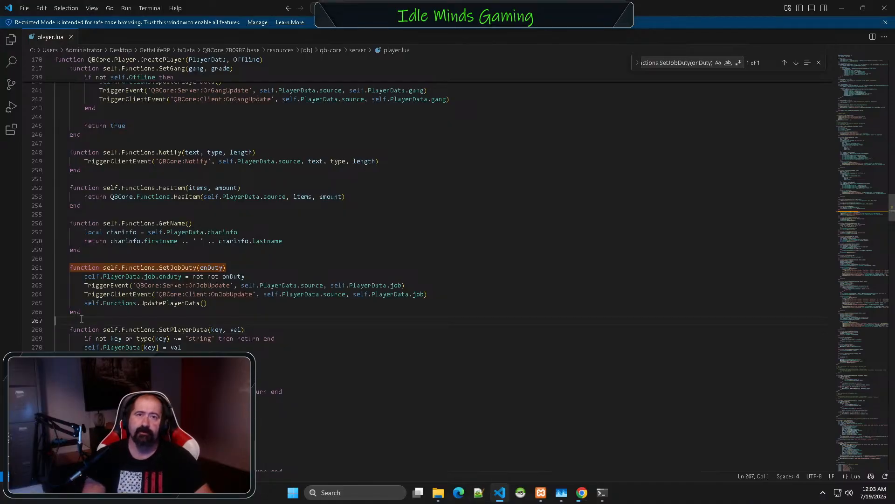
key("Return")
key("Tab")
key("Return")
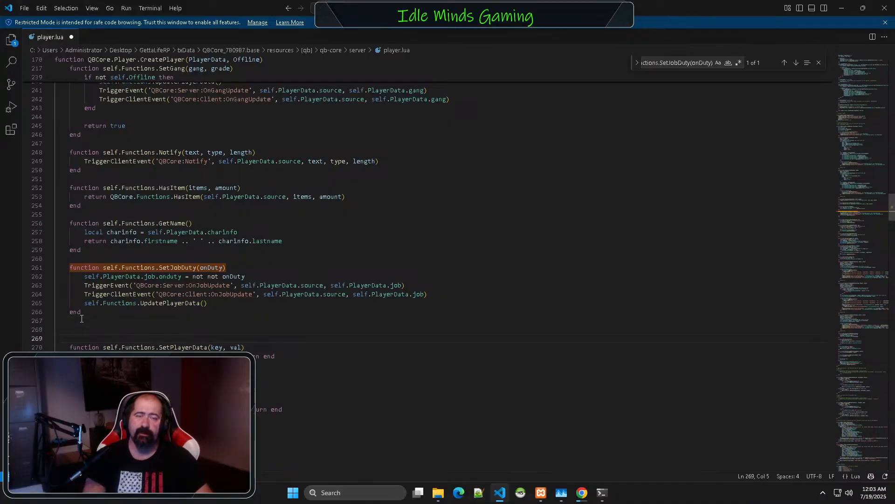
key("Up")
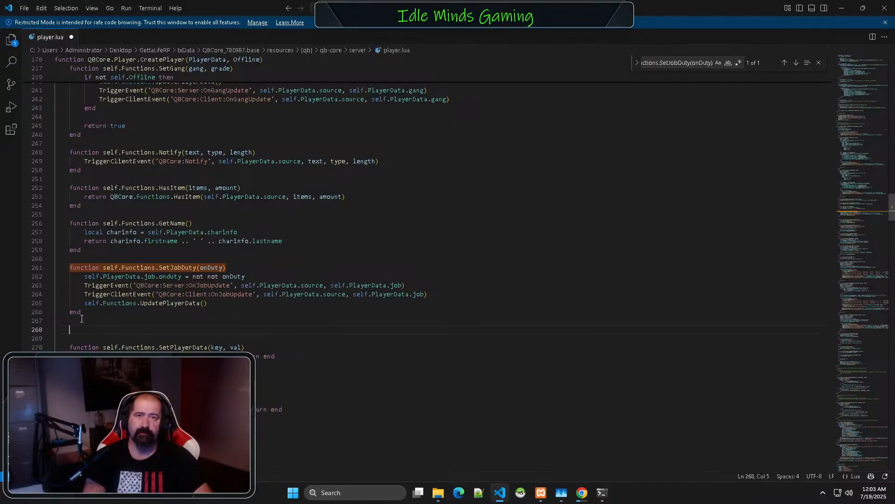
type("self.Functions.ChangeIban = function(iban) self.PlayerData.charinfo.account = iban self.Functions.UpdatePlayerData() end")
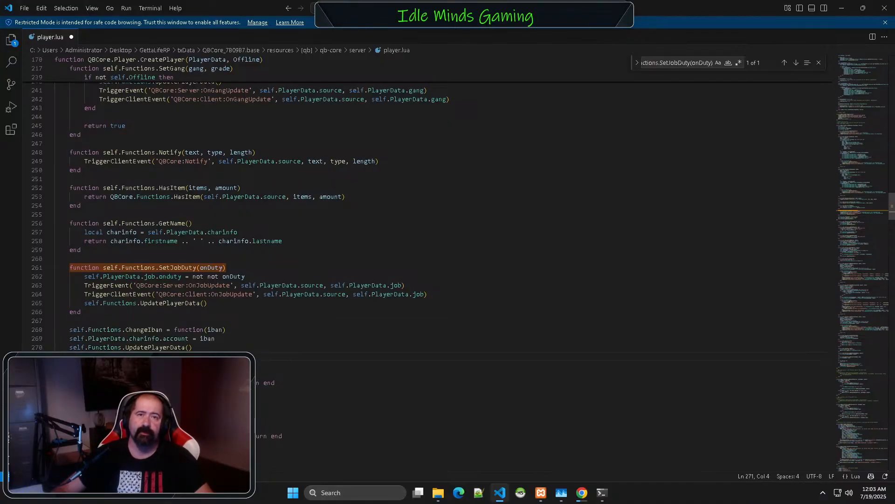
key("Home")
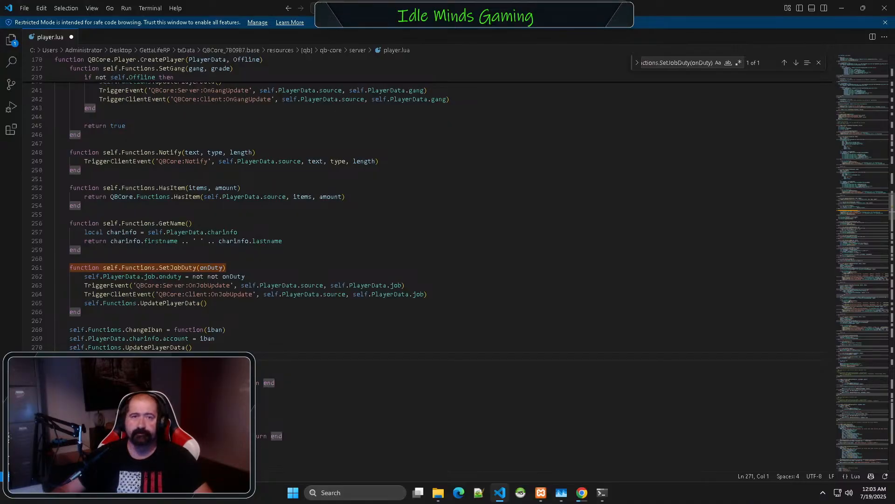
key("Tab")
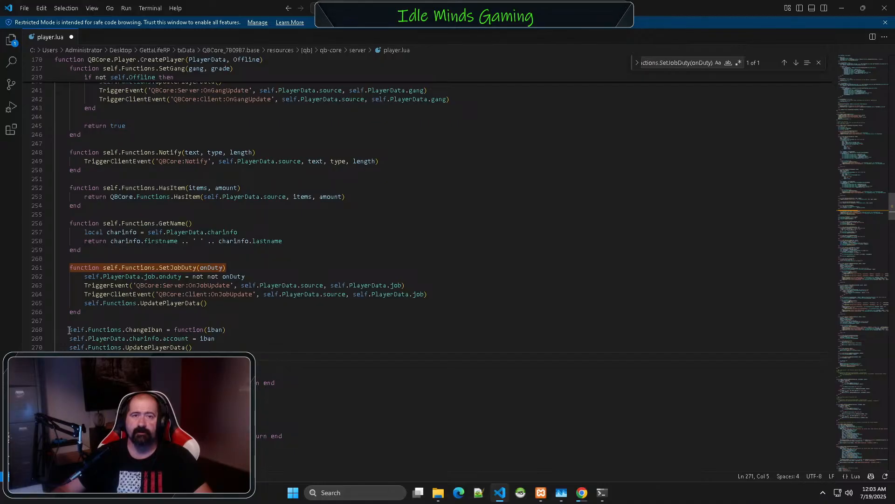
left_click(69, 329)
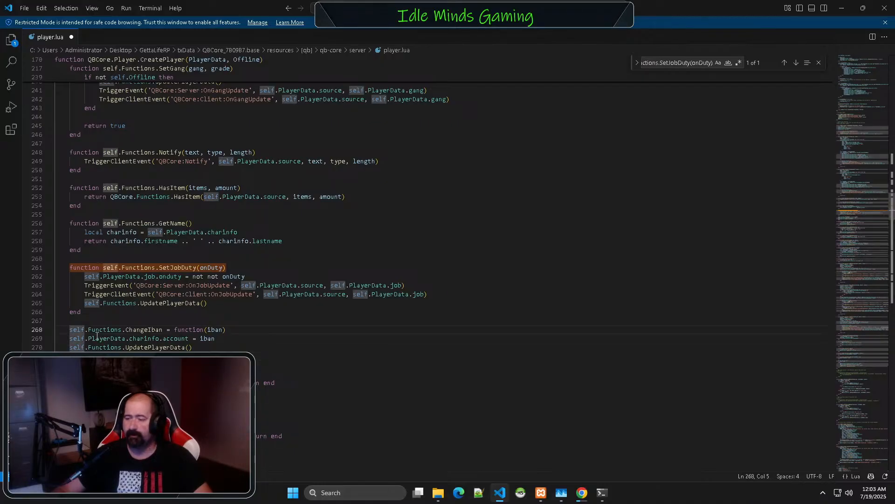
left_click(69, 339)
key("Tab")
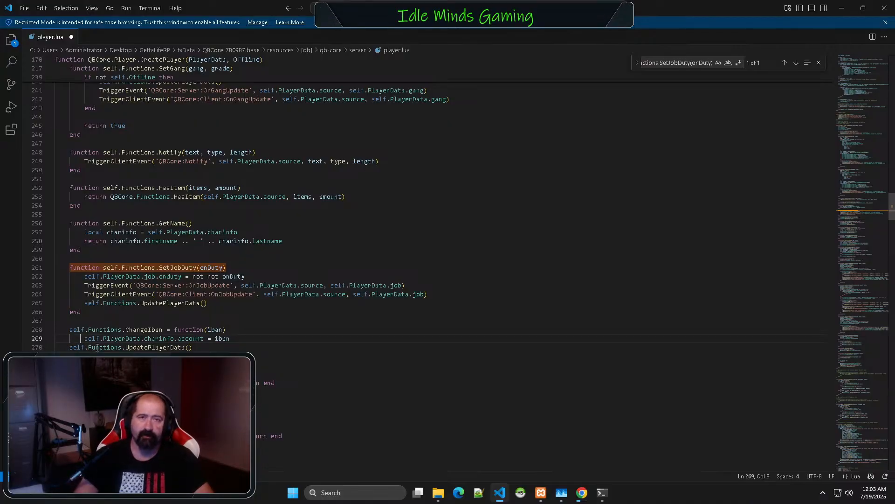
key("ctrl+z")
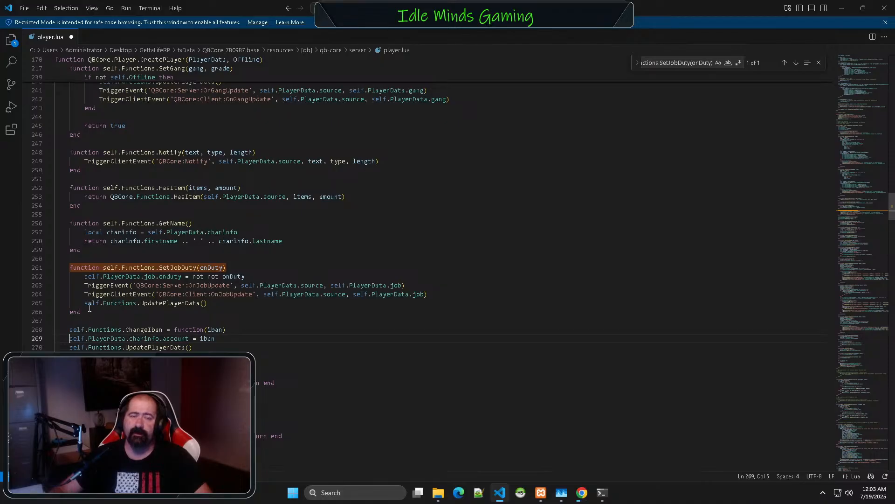
- Indent the ChangeIban declaration, the charinfo.account assignment and the UpdatePlayerData() call by one more level
left_click(69, 329)
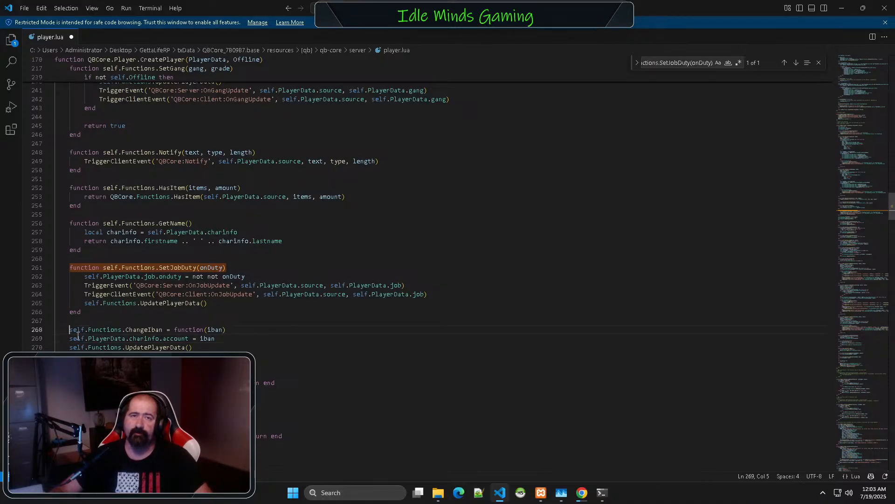
key("Tab")
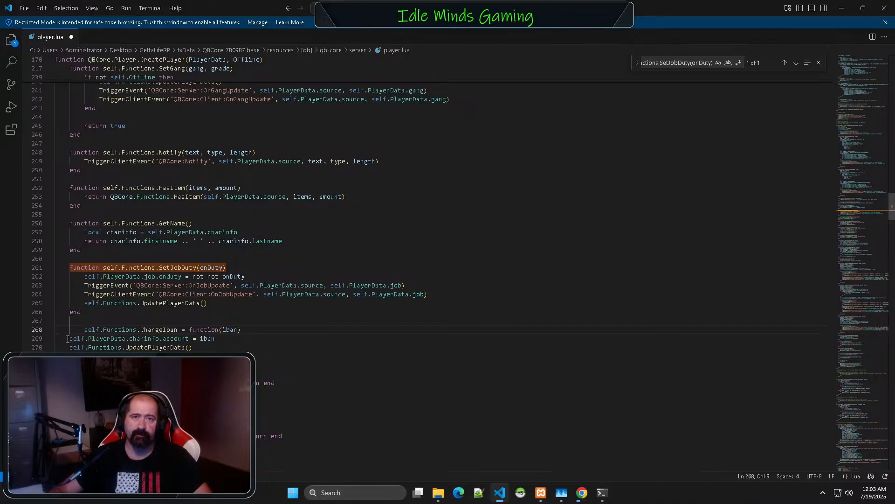
left_click(68, 339)
key("Tab")
left_click(70, 348)
key("Tab")
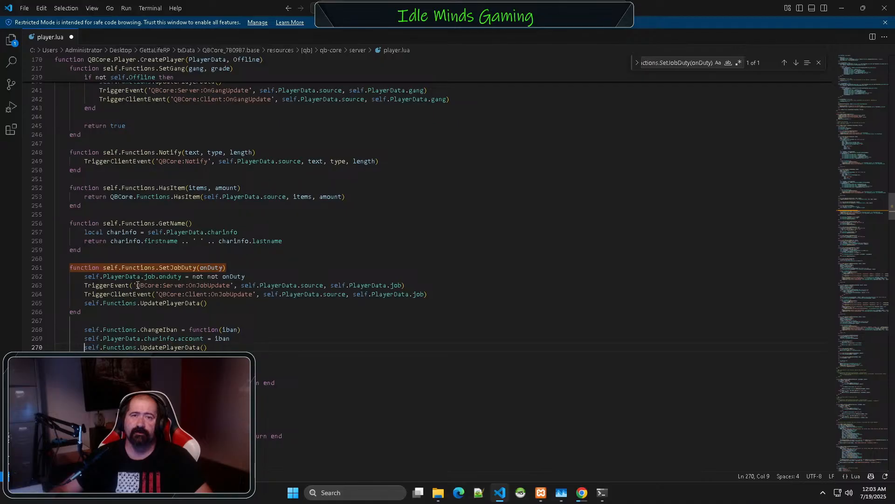
- Check the inserted ChangeIban block, then save player.lua and close the code editor
scroll(159, 348, "down", 2)
scroll(181, 289, "up", 3)
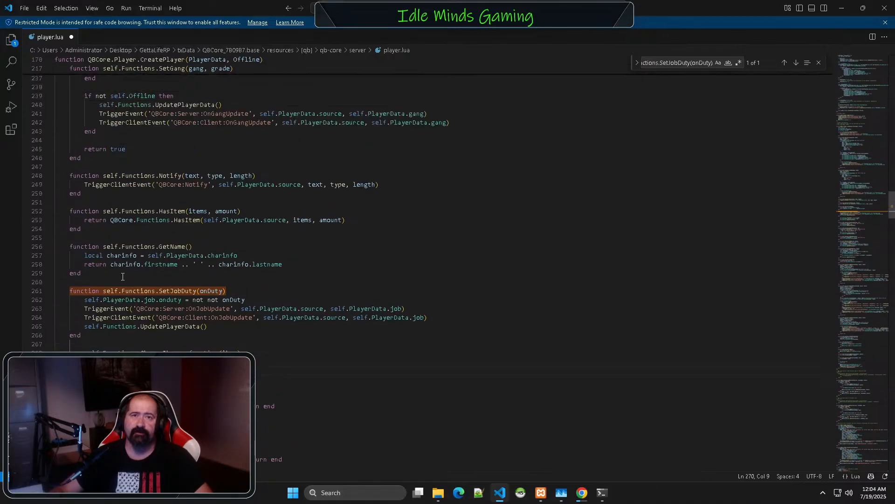
scroll(131, 339, "down", 4)
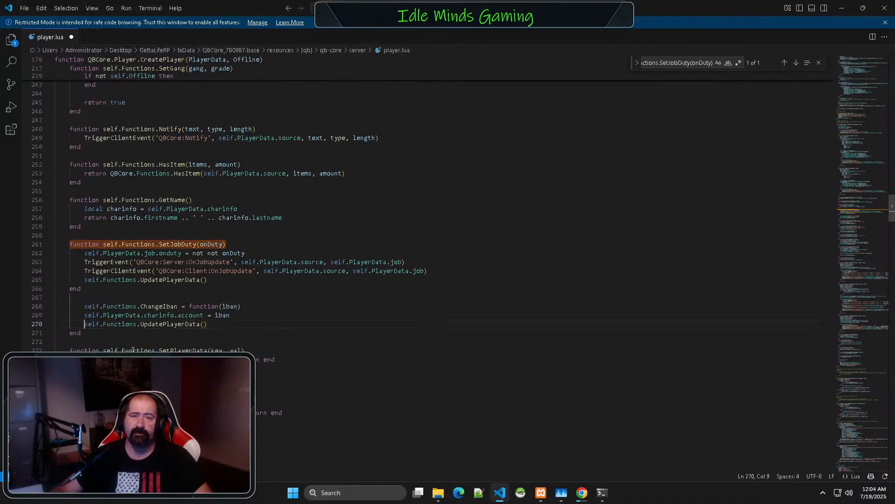
scroll(51, 145, "up", 3)
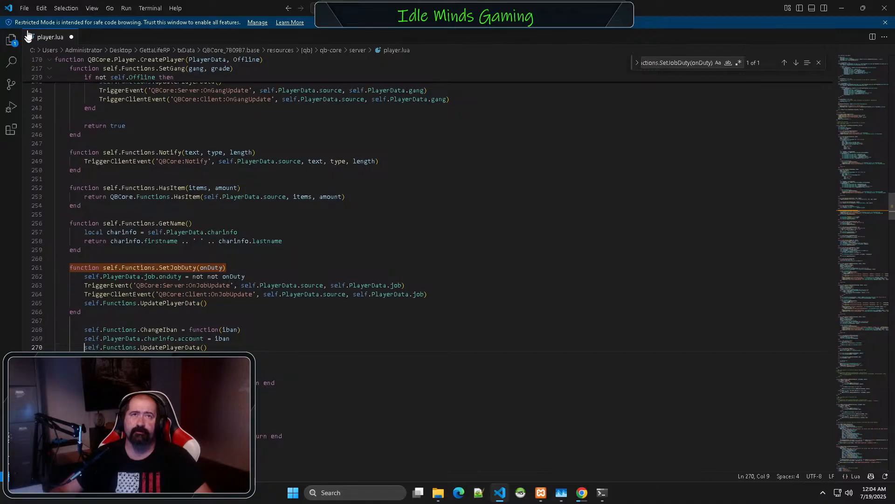
left_click(24, 8)
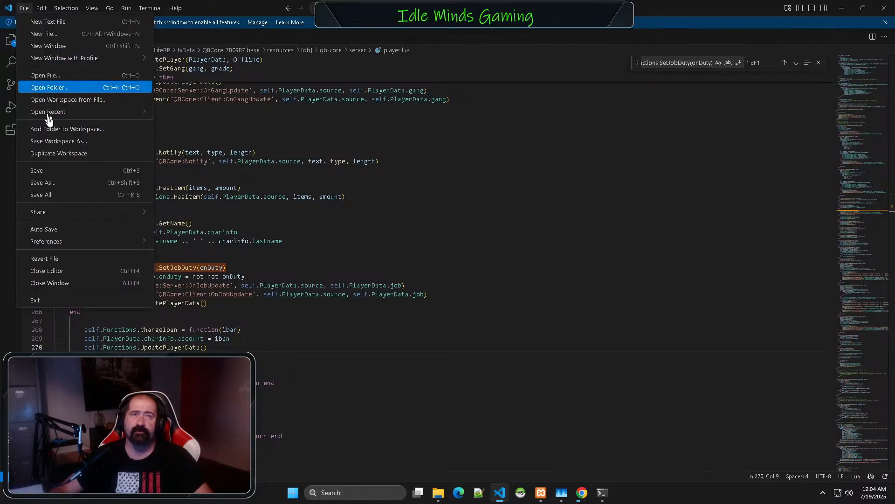
left_click(52, 171)
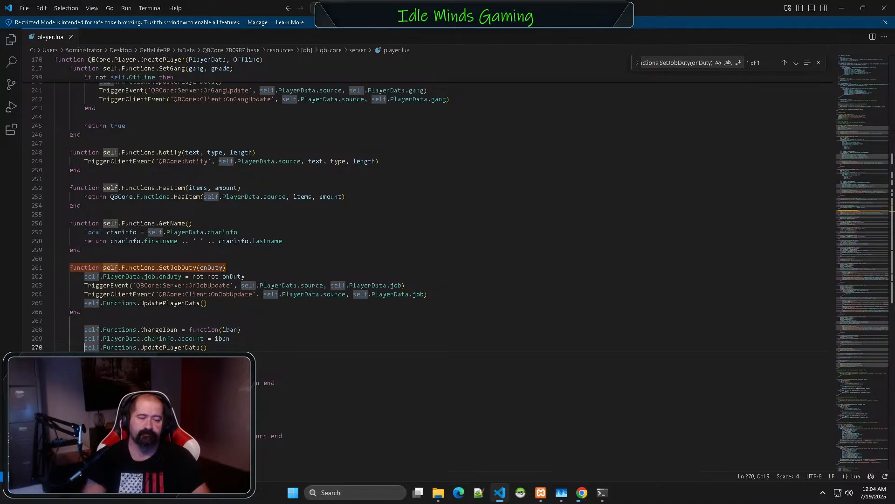
left_click(885, 8)
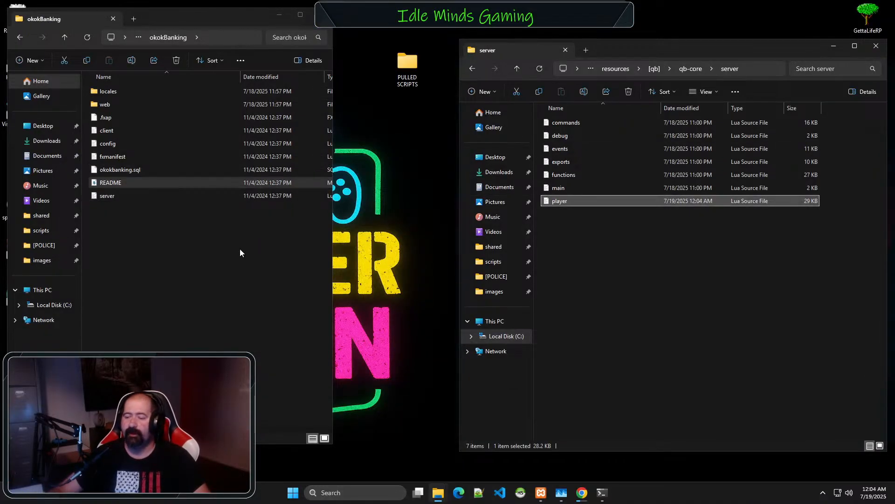
- Open okokBanking's config file in the code editor and set Config.UseOkOkBankingSounds to true
mouse_move(439, 493)
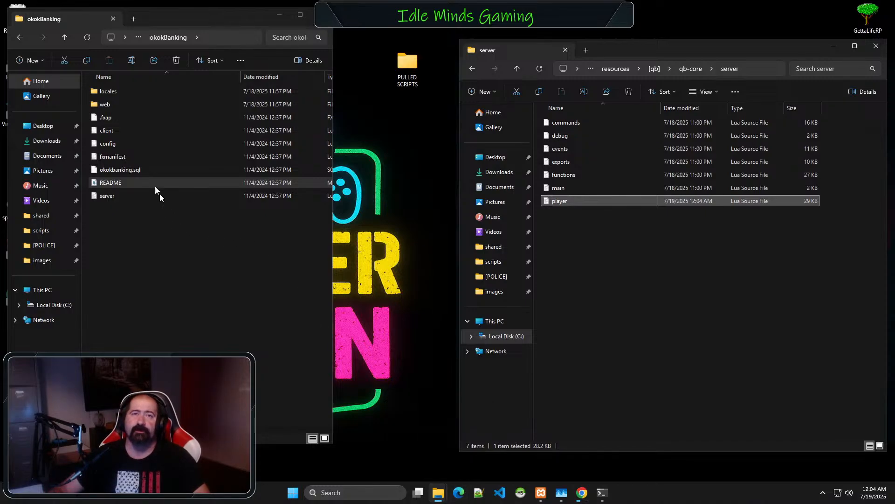
left_click(125, 144)
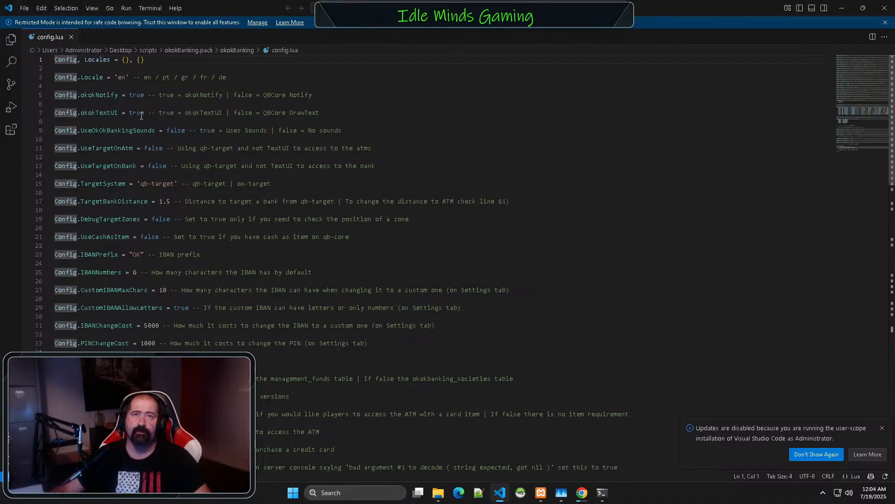
double_click(174, 131)
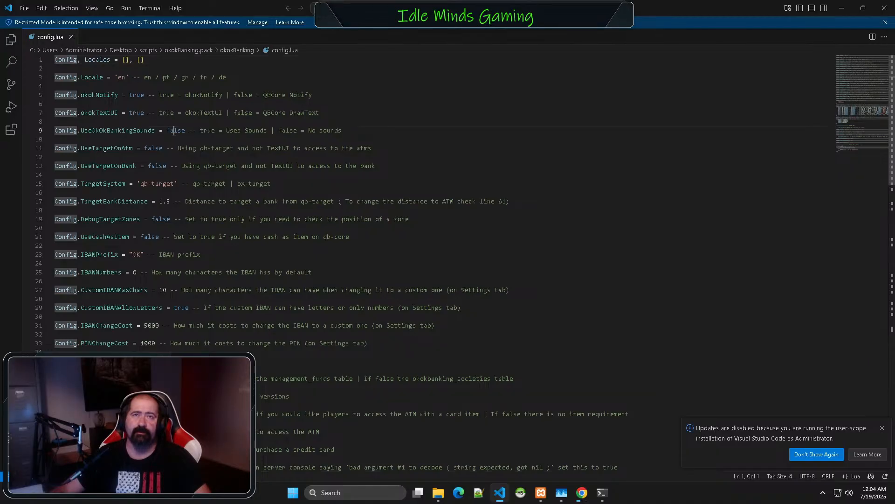
type("true")
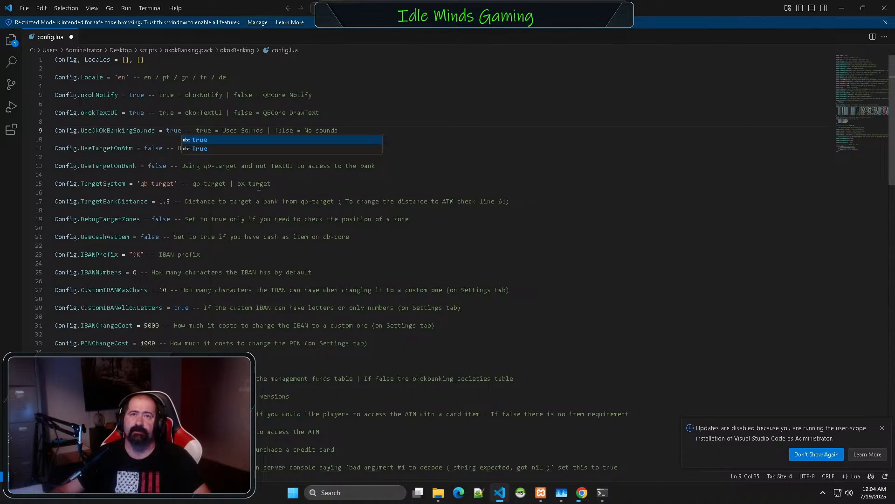
left_click(284, 185)
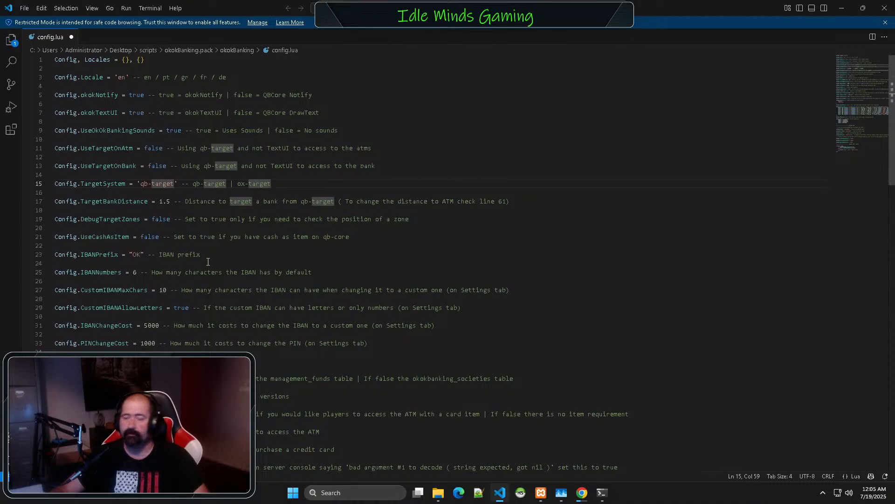
- Set Config.RequireCreditCardForATM to true in config.lua so that players need a card item at the ATM
scroll(207, 261, "down", 2)
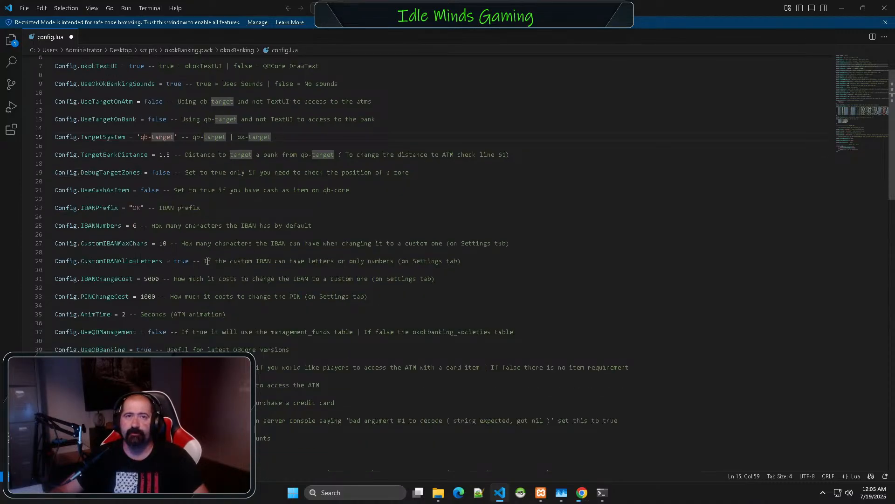
scroll(190, 256, "down", 1)
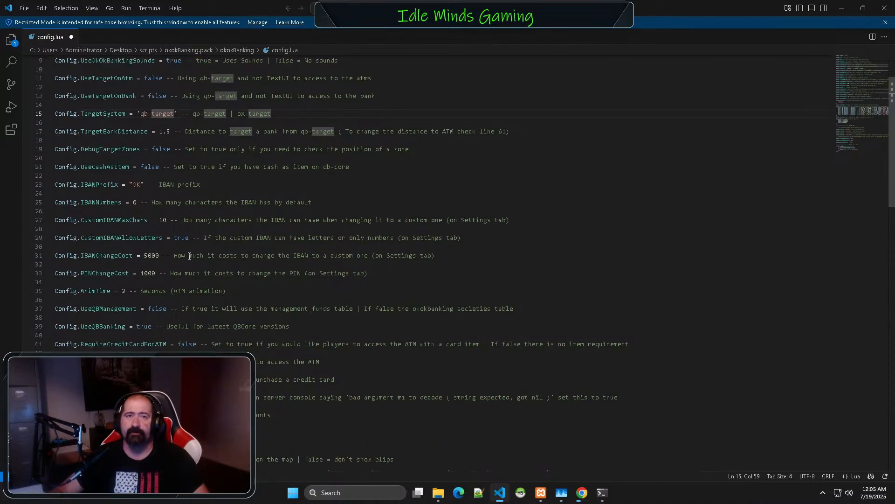
scroll(189, 256, "down", 2)
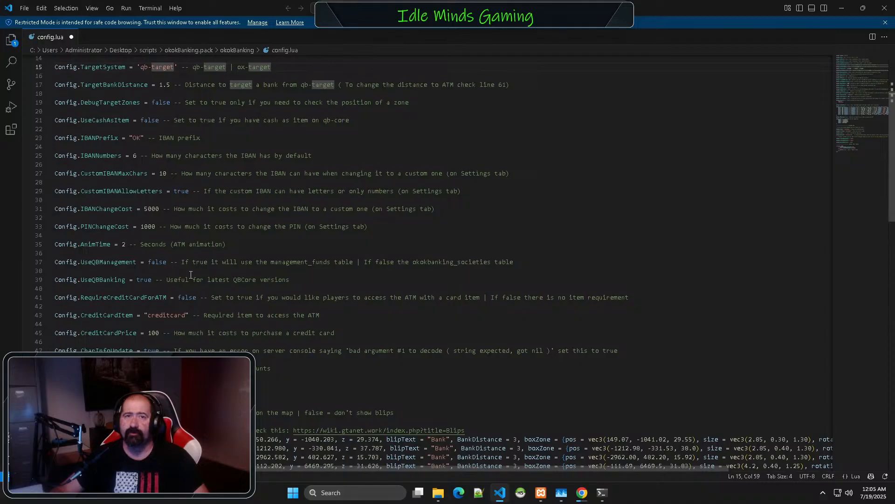
double_click(187, 297)
type("t")
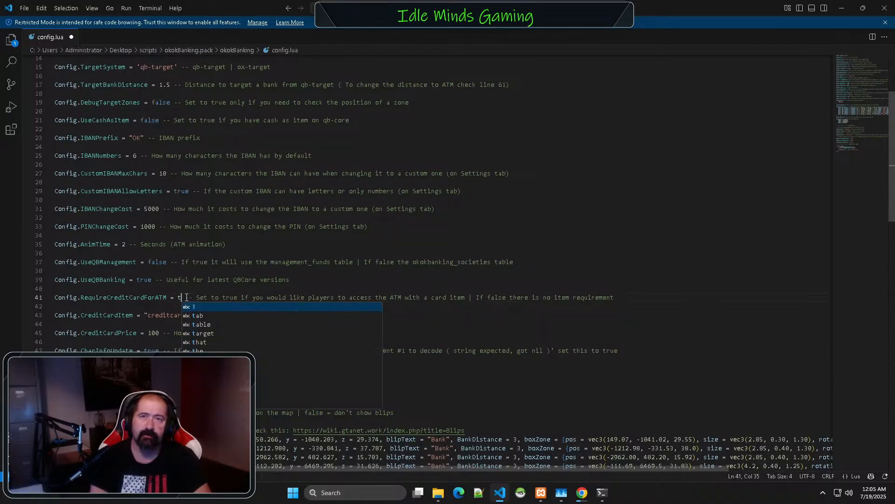
type("rue")
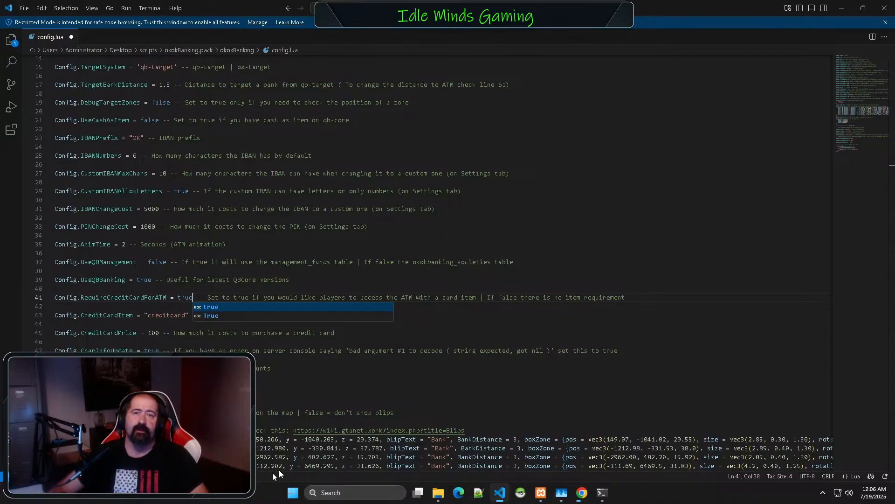
left_click(437, 371)
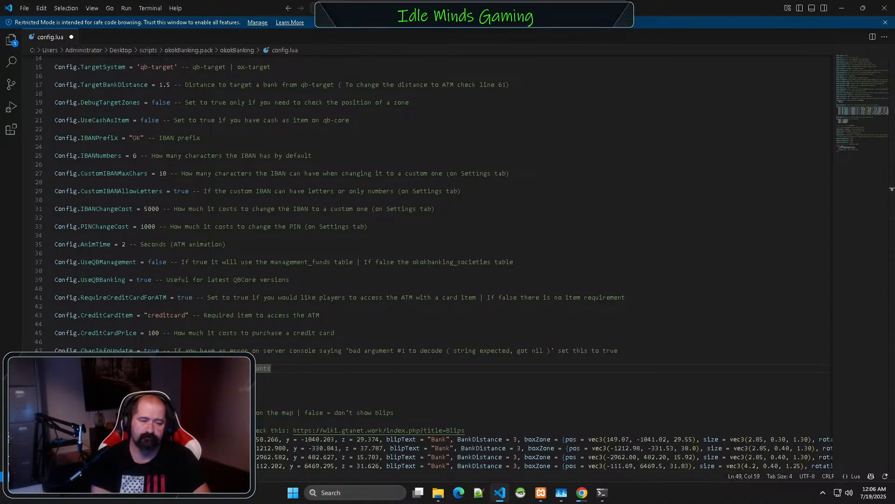
- Replace the Config.BotName value in the Discord logs section with GettaLifeRP
left_click(396, 376)
scroll(397, 378, "down", 1)
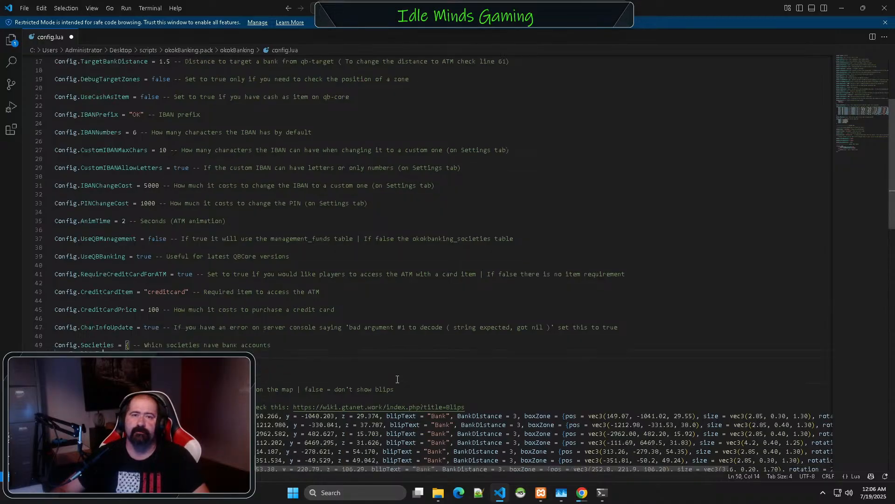
scroll(397, 379, "down", 3)
scroll(182, 347, "down", 6)
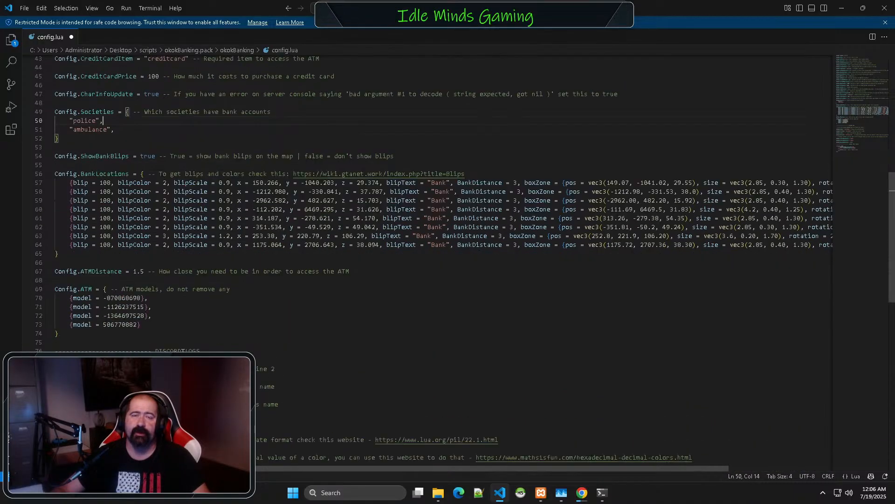
scroll(182, 350, "down", 4)
scroll(158, 252, "down", 2)
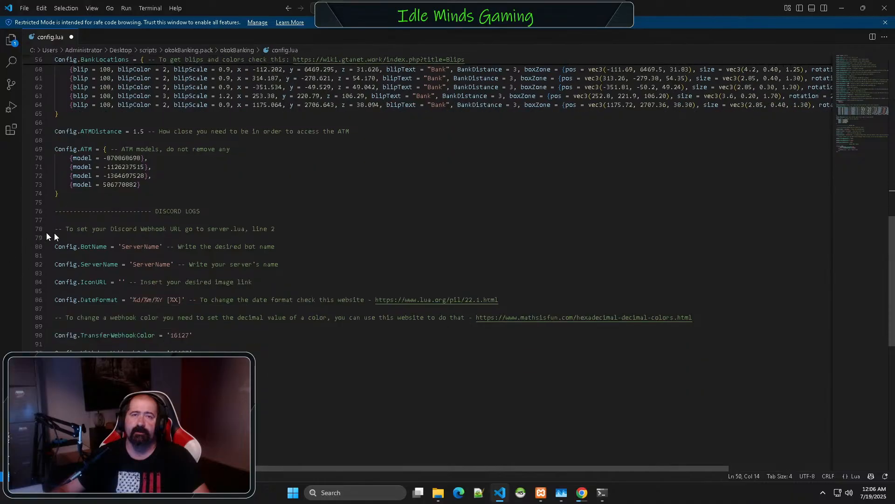
left_click_drag(159, 246, 121, 243)
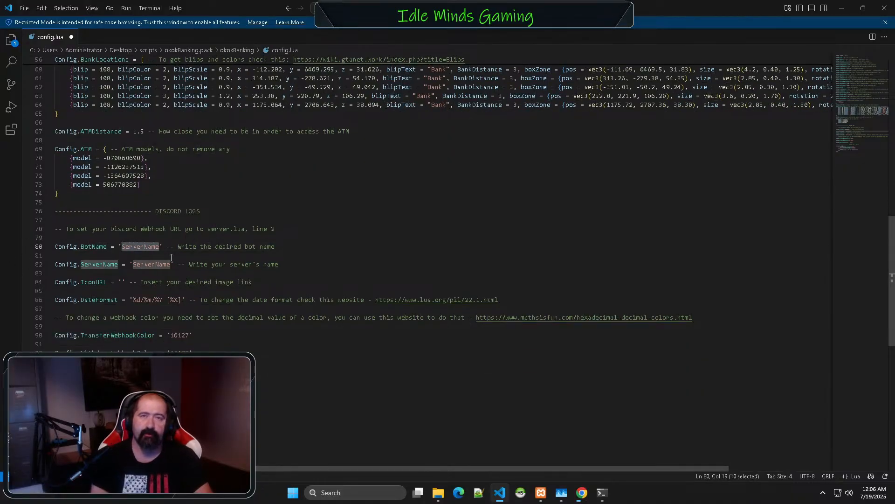
type("Be")
key("BackSpace")
key("BackSpace")
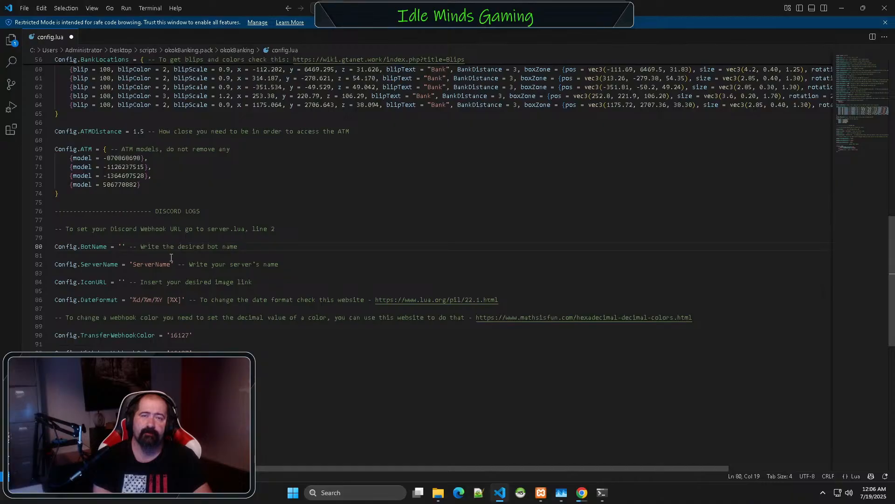
type("GettaLife")
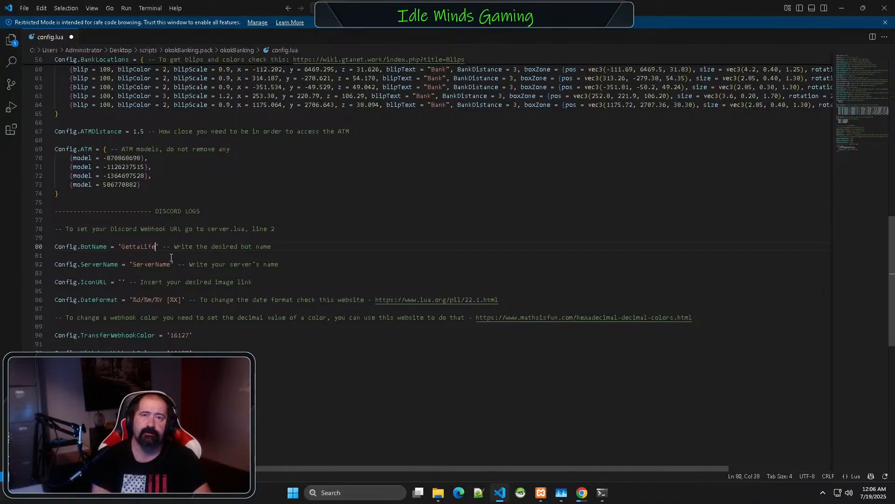
type("RP")
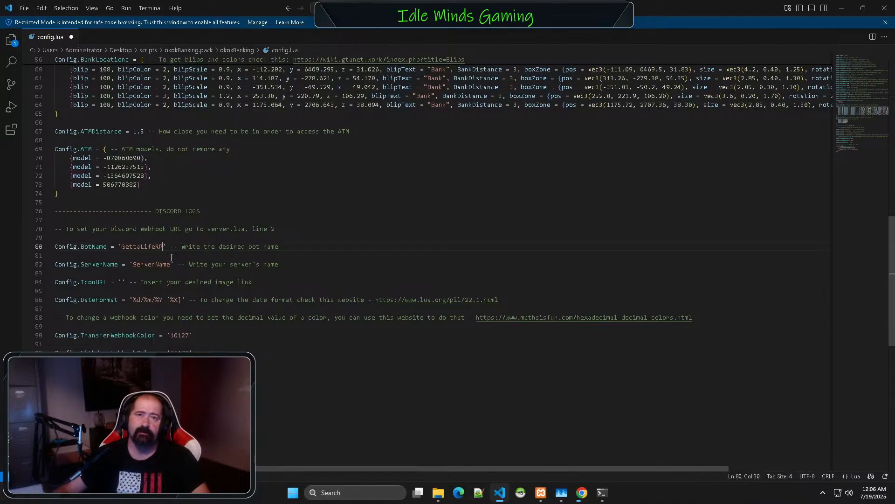
- Replace the Config.ServerName value with GettaLifeRP
left_click_drag(170, 264, 133, 264)
type("Geta")
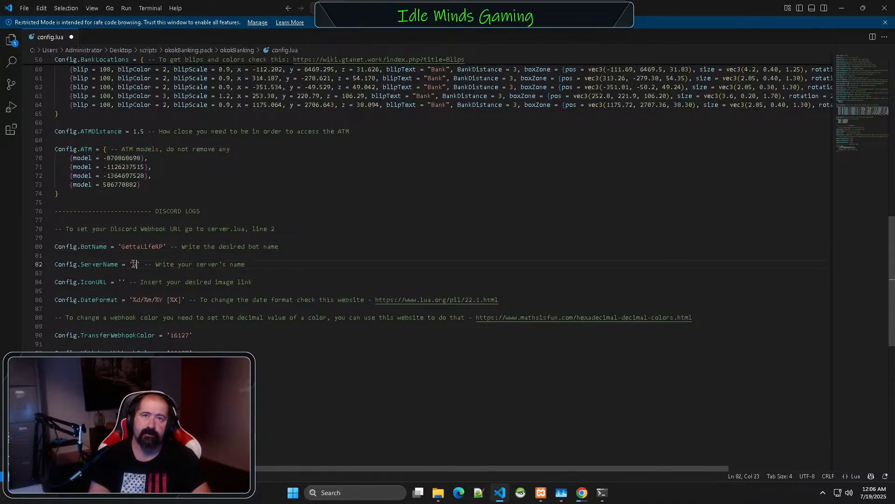
key("BackSpace")
type("taL")
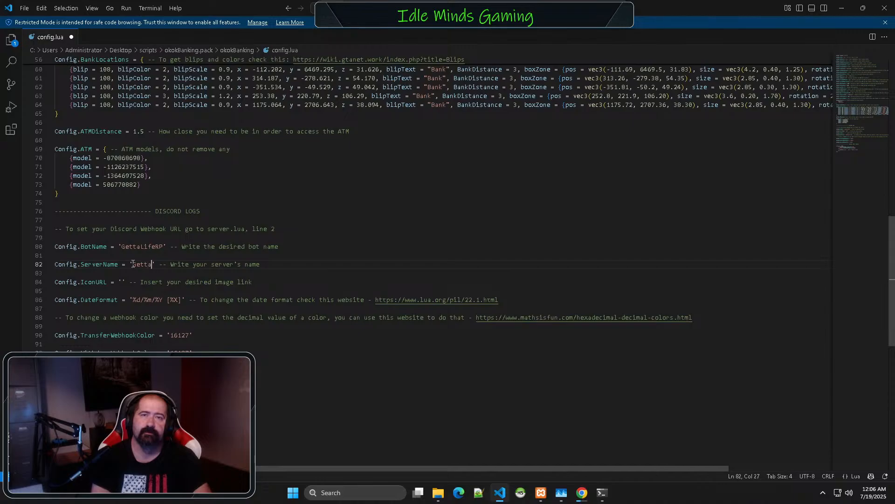
type("ie")
key("BackSpace")
type("fe")
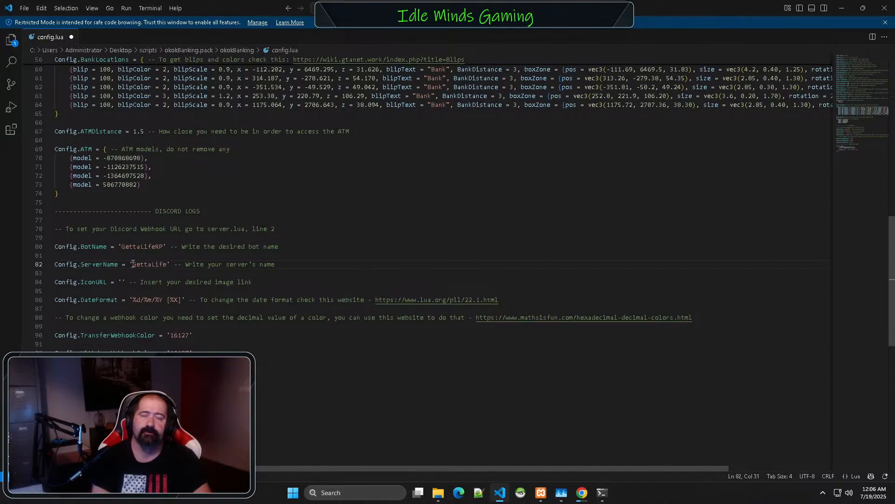
type("RP")
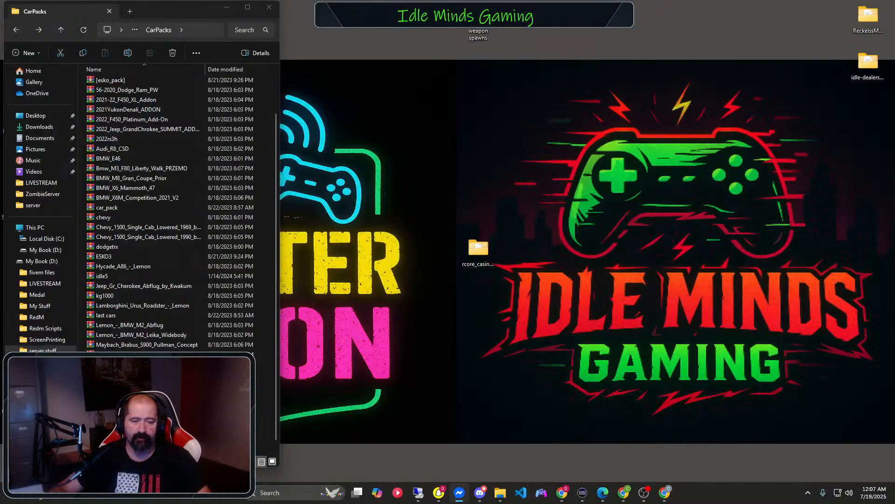
- Switch to File Explorer and copy the button1 image from the server base folder inside server stuff
key("alt+Tab")
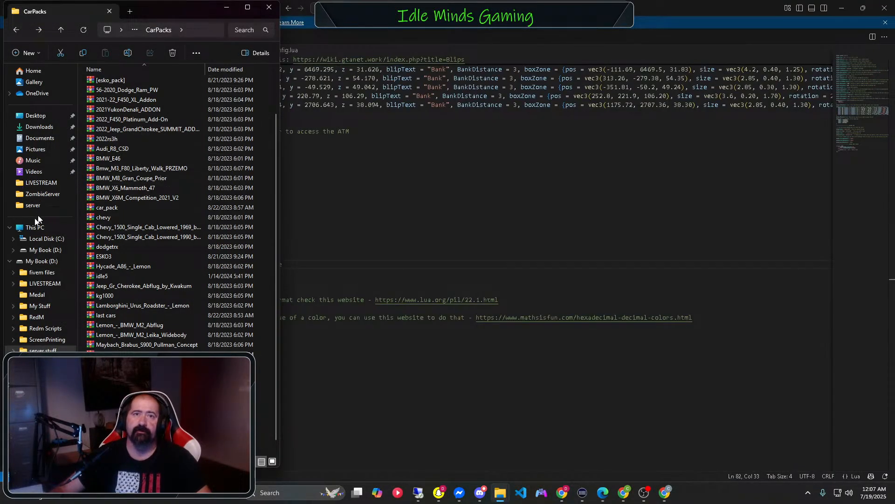
left_click(42, 182)
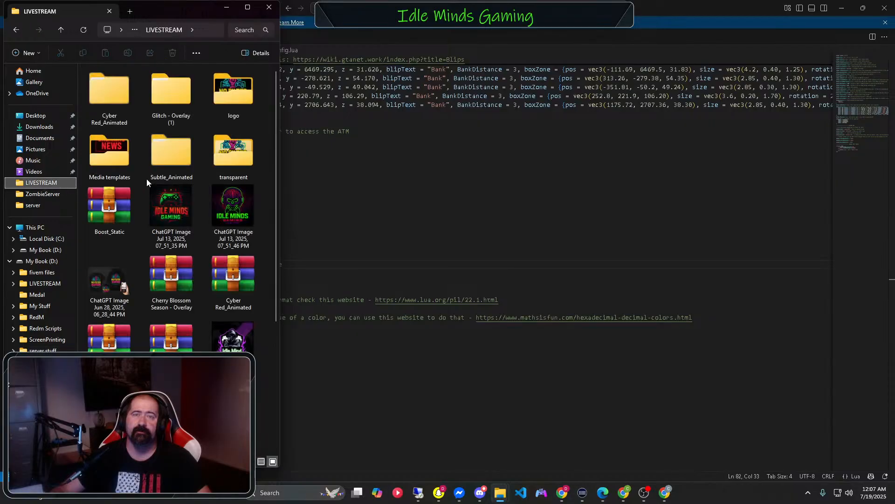
scroll(142, 234, "down", 3)
scroll(142, 233, "up", 3)
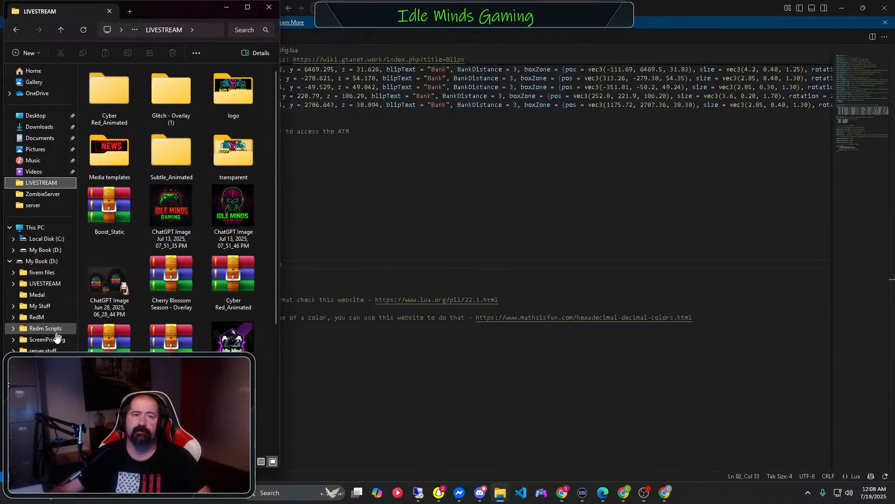
left_click(43, 350)
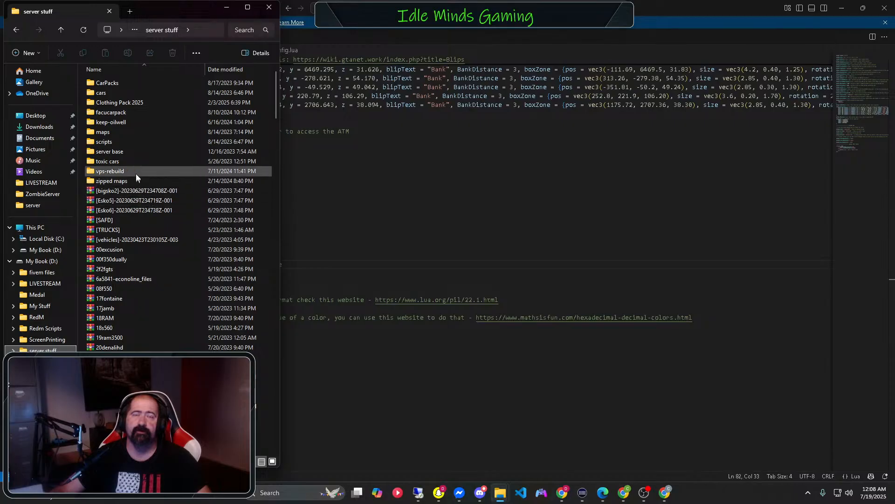
double_click(127, 152)
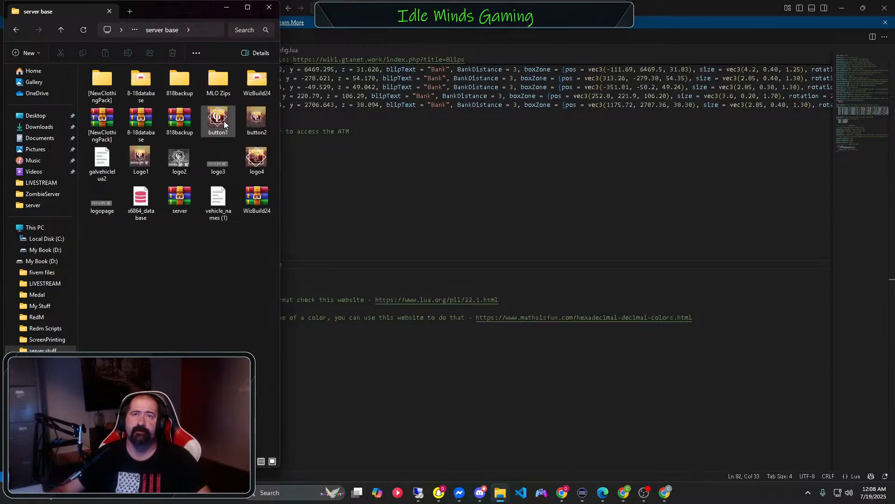
left_click(223, 120)
right_click(223, 120)
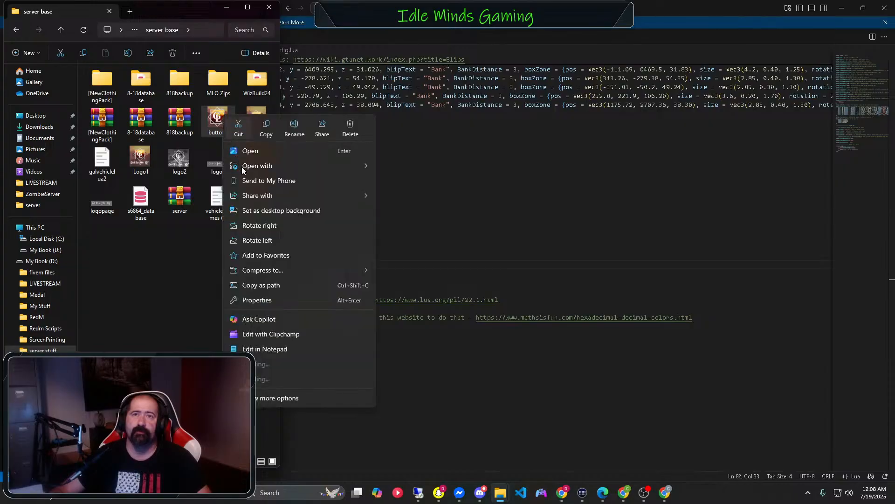
left_click(272, 128)
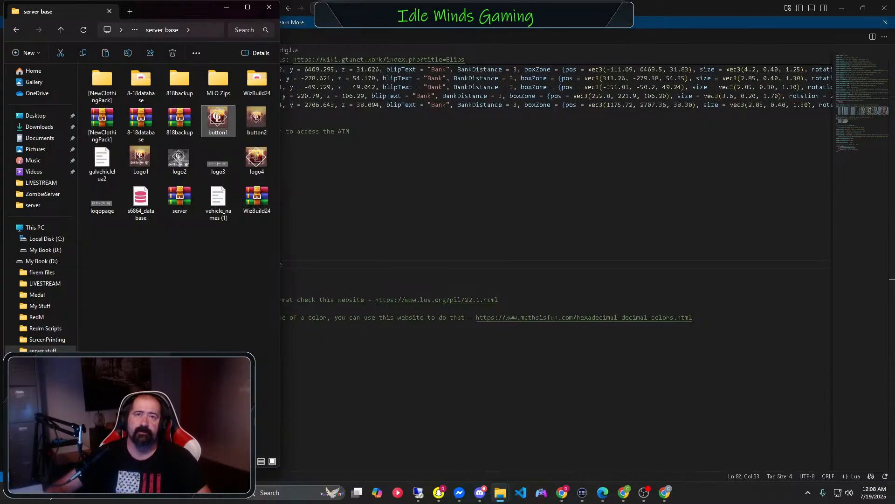
key("alt+Tab")
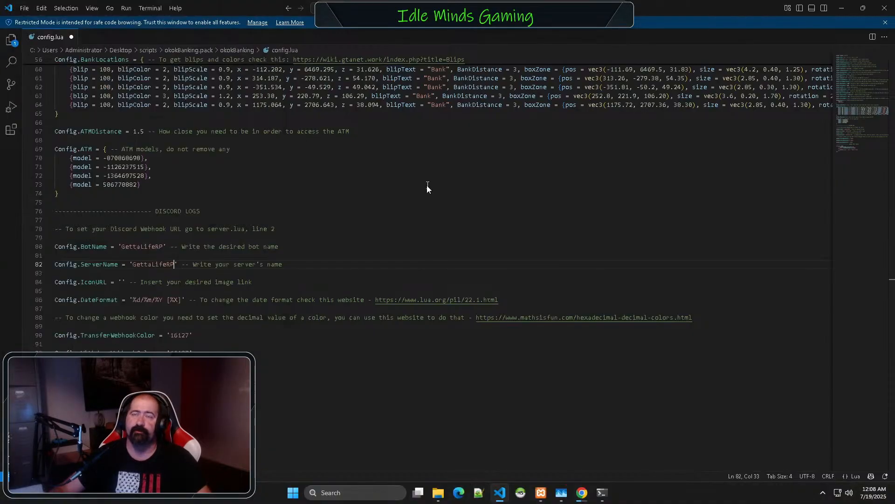
- Return to config.lua and paste the copied Discord link between the quotes of Config.IconURL
left_click(428, 185)
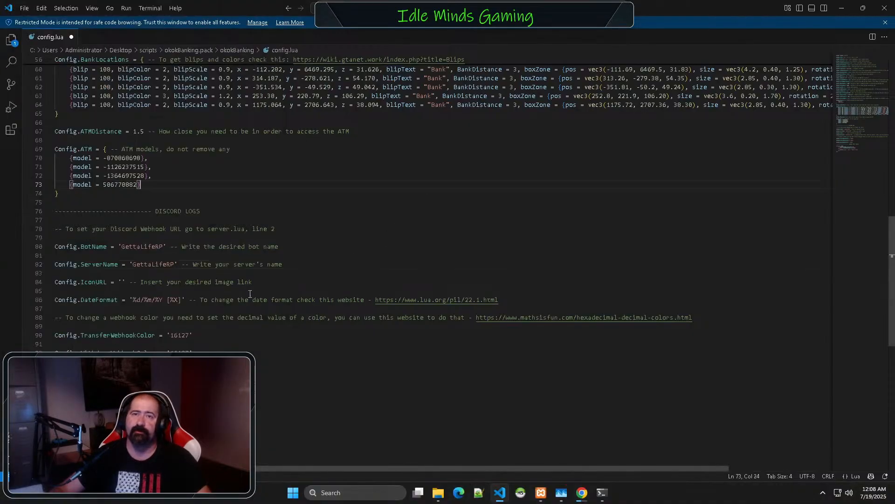
left_click(121, 282)
key("ctrl+v")
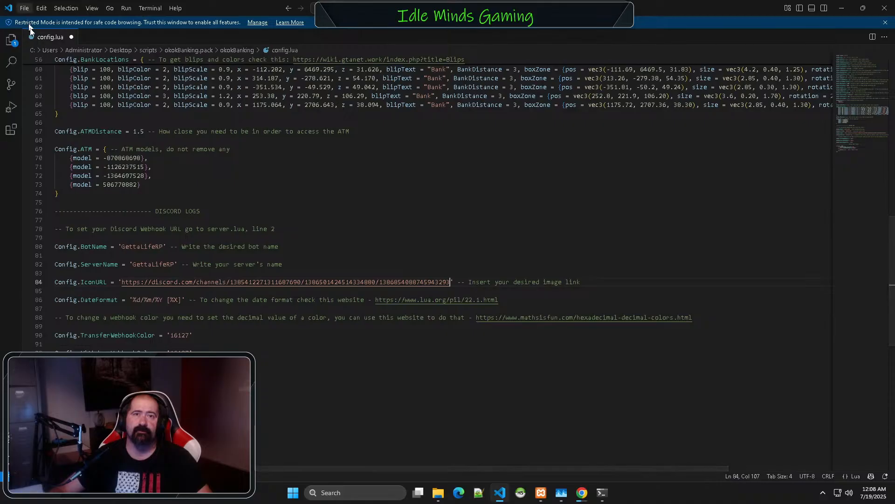
- Save config.lua, look over its remaining webhook color and locale lines, and close the file
left_click(24, 8)
left_click(144, 171)
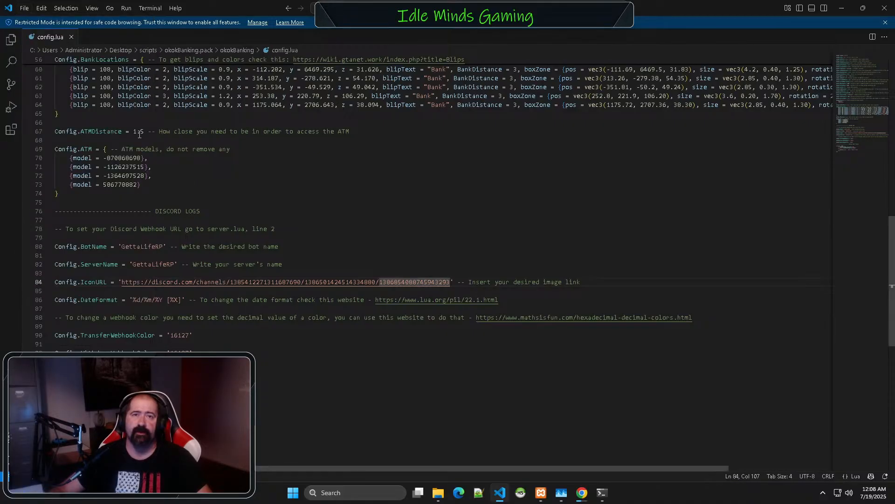
scroll(144, 156, "down", 9)
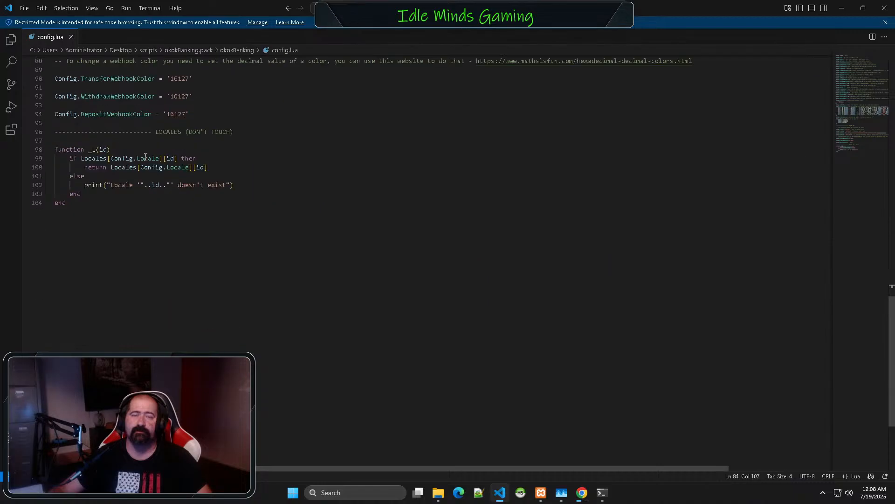
scroll(103, 117, "up", 10)
left_click(71, 37)
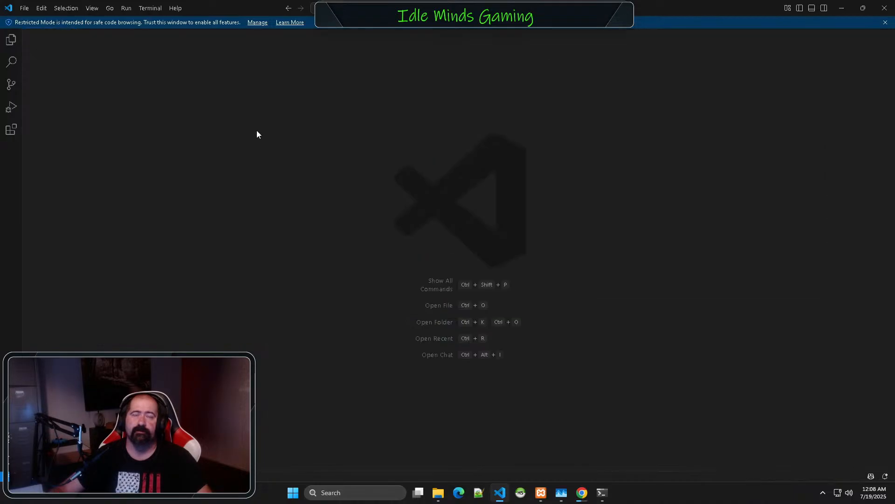
- Open the server script from the okokBanking folder and bring the Discord window over the code editor
left_click(884, 8)
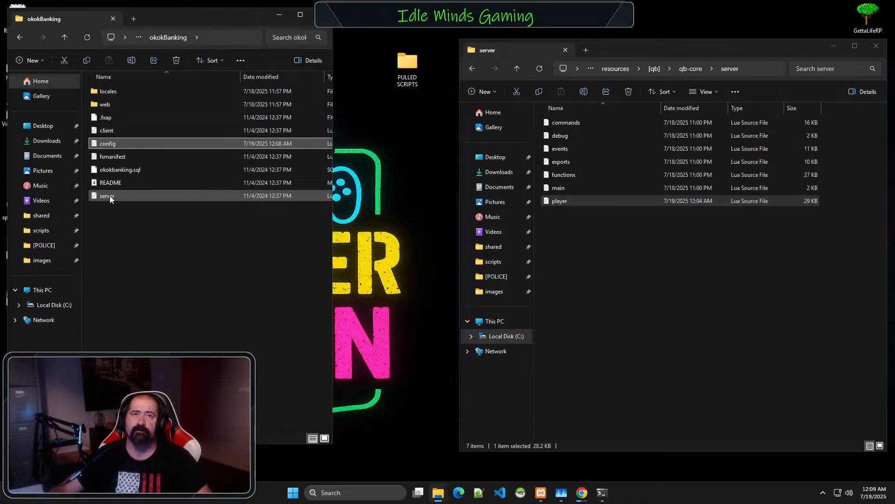
double_click(164, 197)
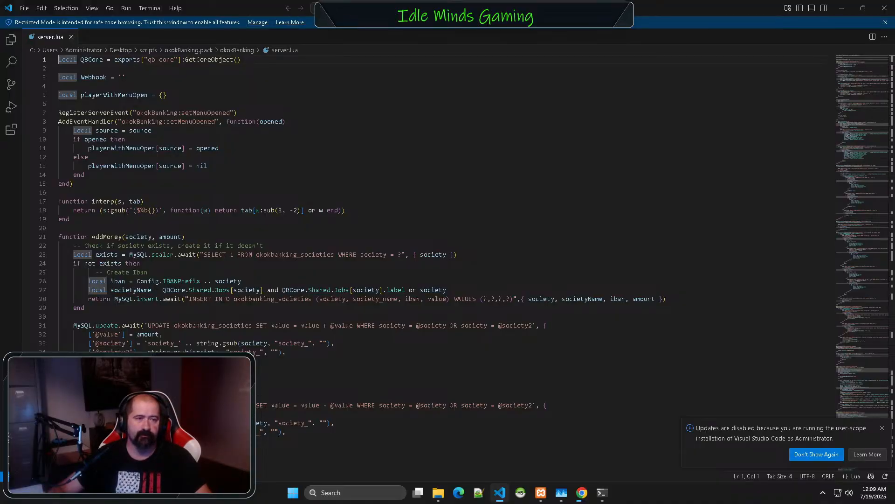
left_click_drag(242, 466, 441, 9)
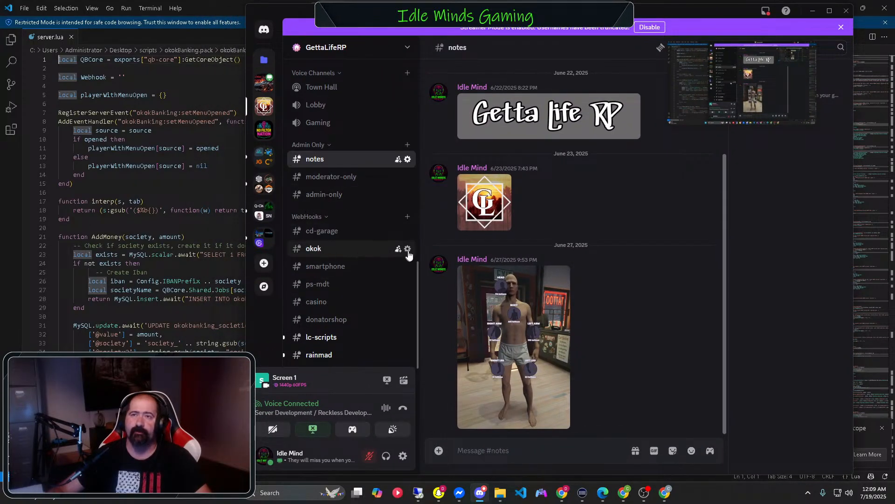
- Look over the existing webhooks in the okok channel's integration settings and return to the channel list
left_click(407, 249)
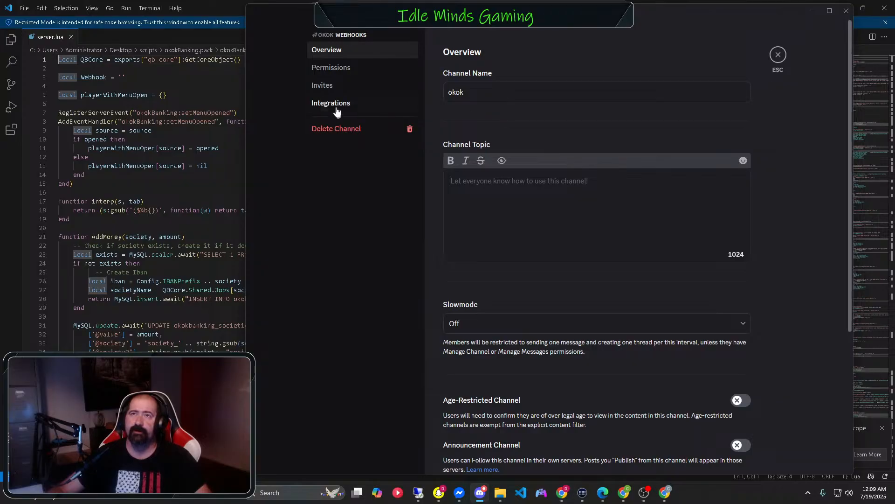
left_click(337, 112)
left_click(660, 161)
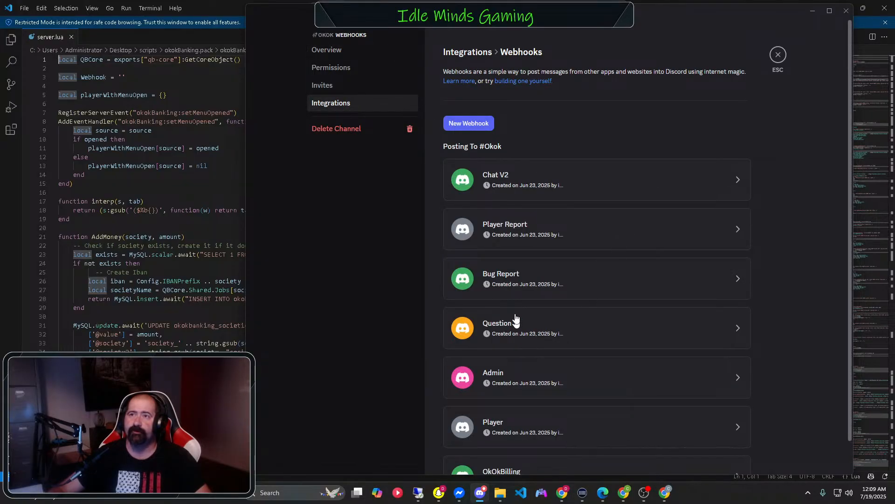
scroll(513, 226, "down", 2)
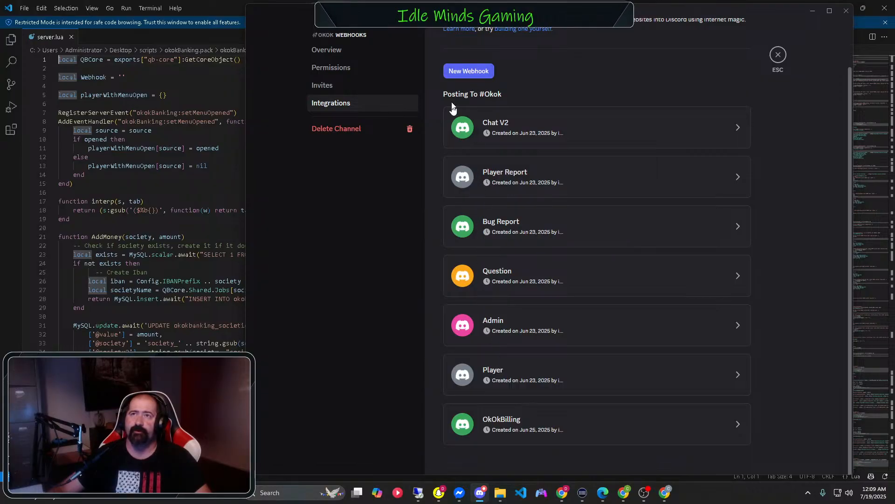
scroll(520, 275, "up", 2)
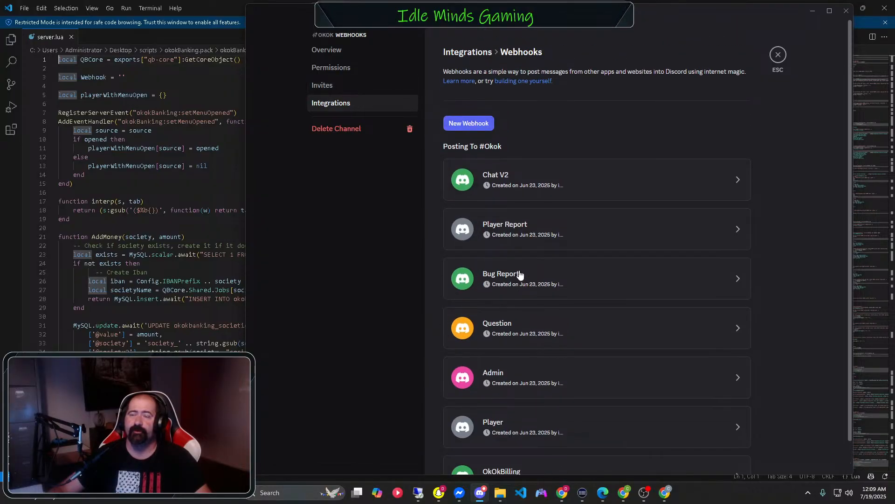
scroll(523, 276, "down", 2)
scroll(555, 194, "up", 2)
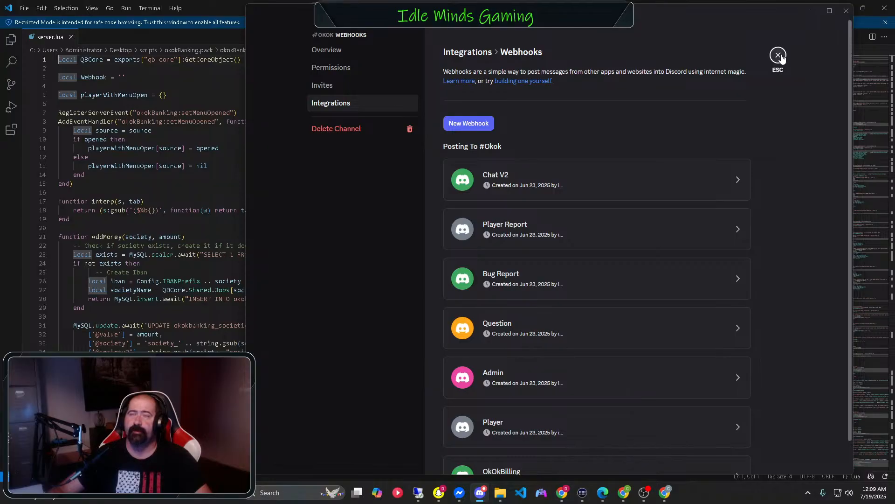
left_click(777, 54)
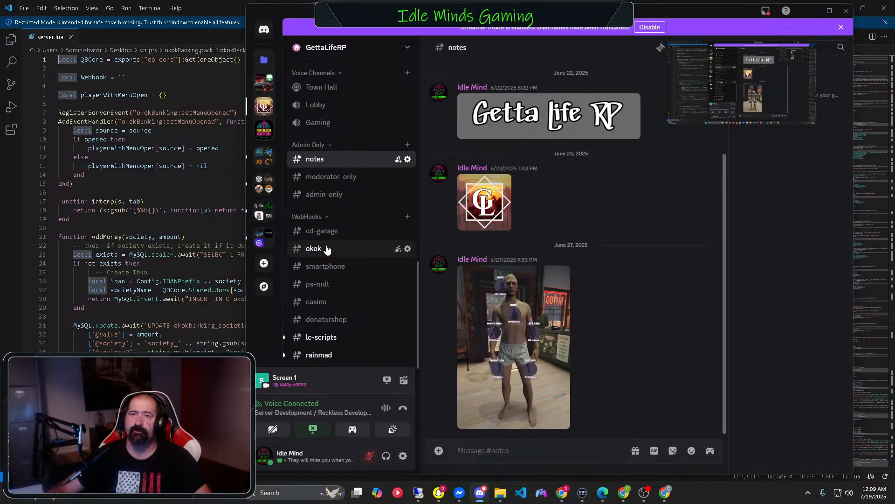
scroll(327, 345, "up", 4)
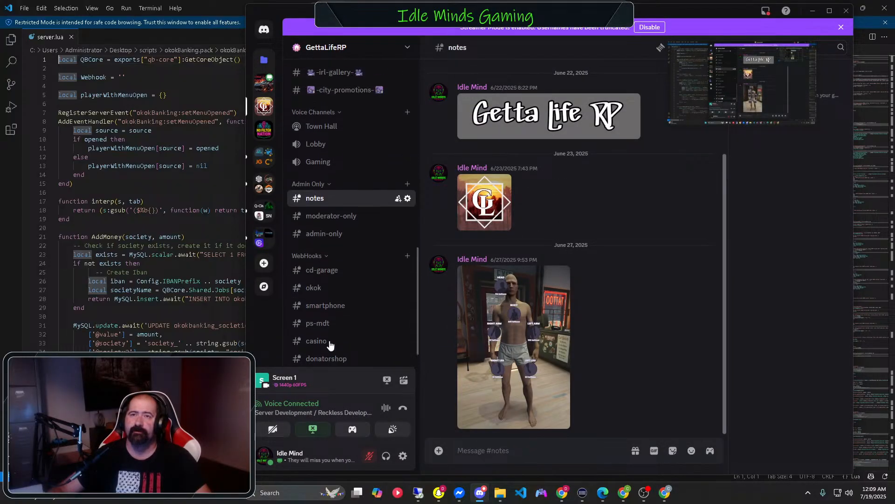
scroll(322, 291, "down", 4)
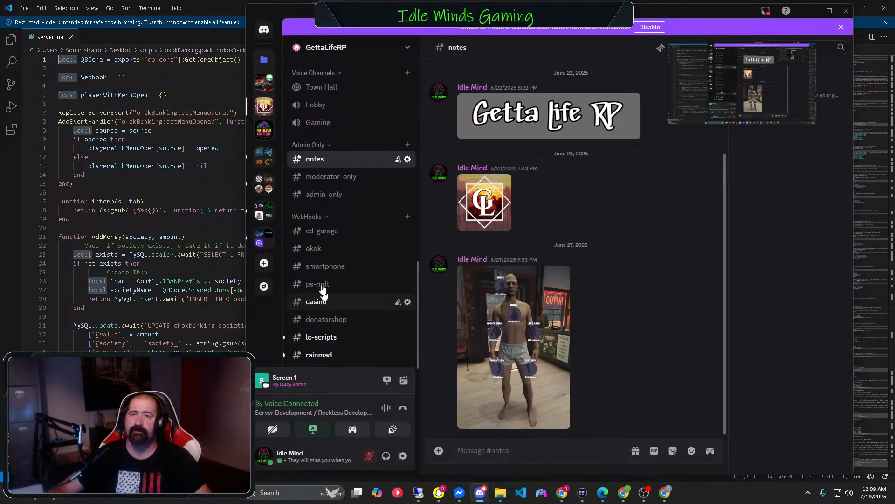
- Open the okok channel's webhook integrations again and create a new webhook posting to that channel
left_click(313, 252)
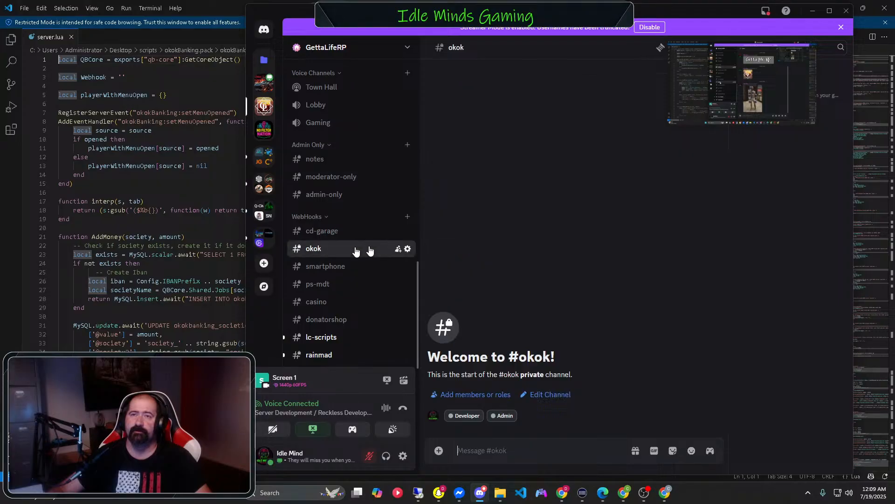
left_click(408, 249)
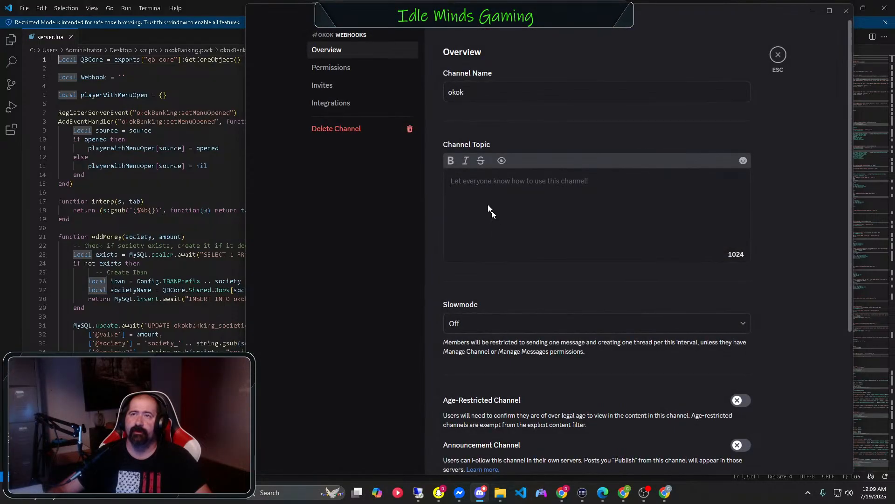
left_click(367, 110)
left_click(601, 159)
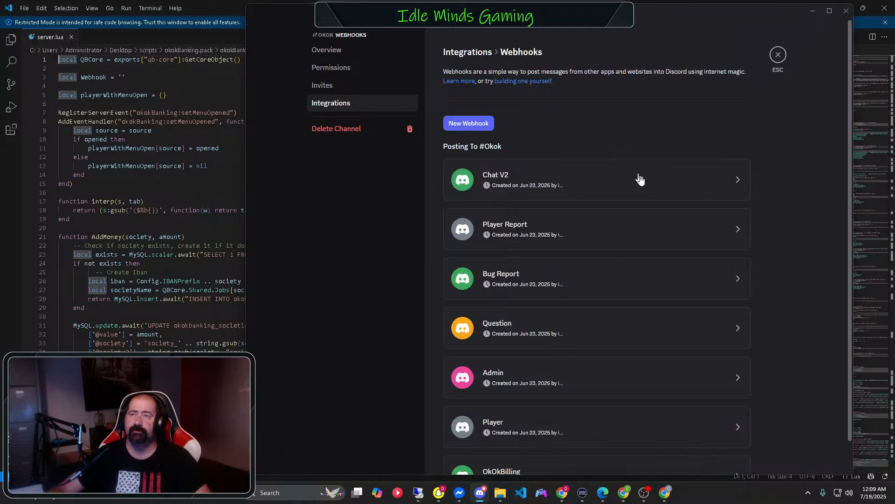
scroll(504, 324, "down", 2)
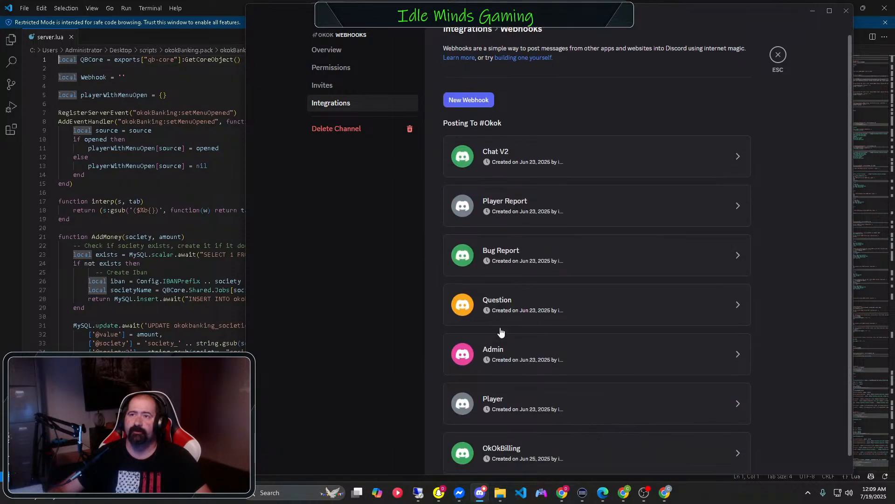
scroll(506, 263, "up", 2)
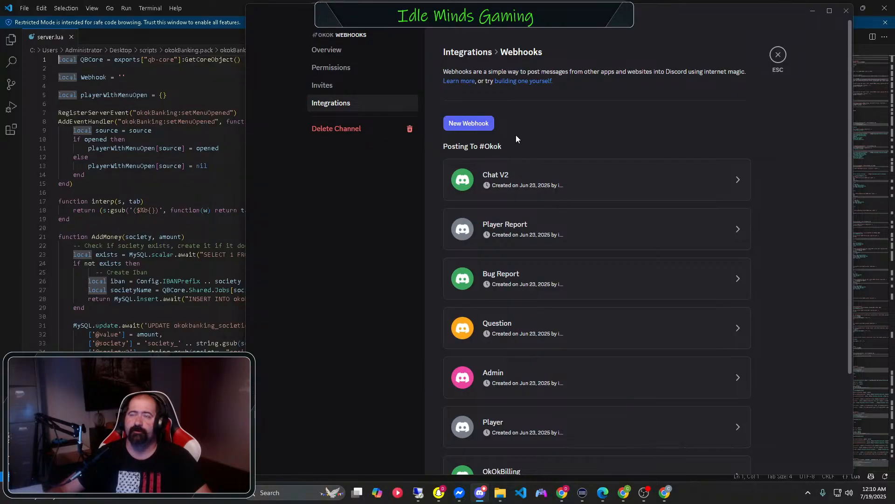
scroll(536, 205, "down", 3)
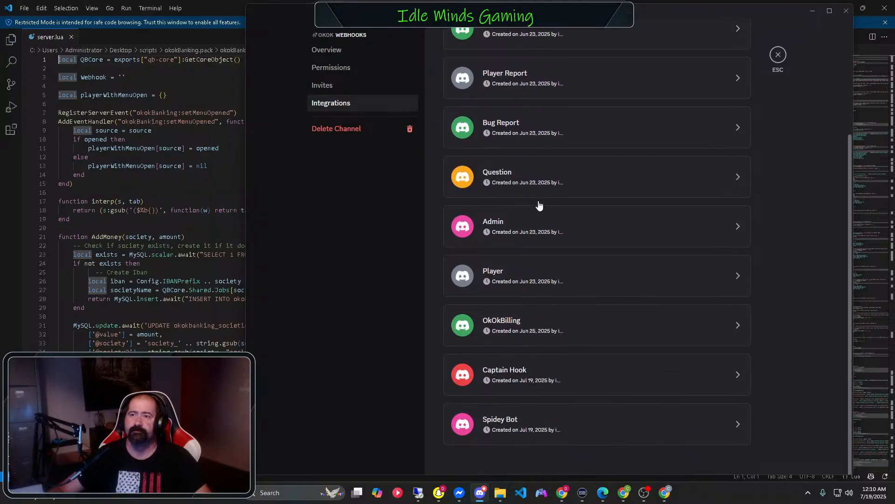
- Delete the surplus Spidey Bot webhook from the okok channel
left_click(733, 422)
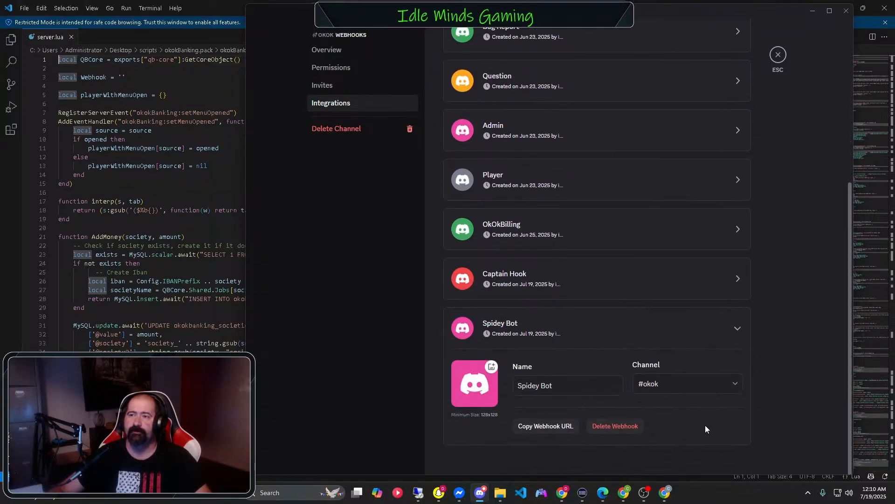
left_click(622, 427)
left_click(605, 273)
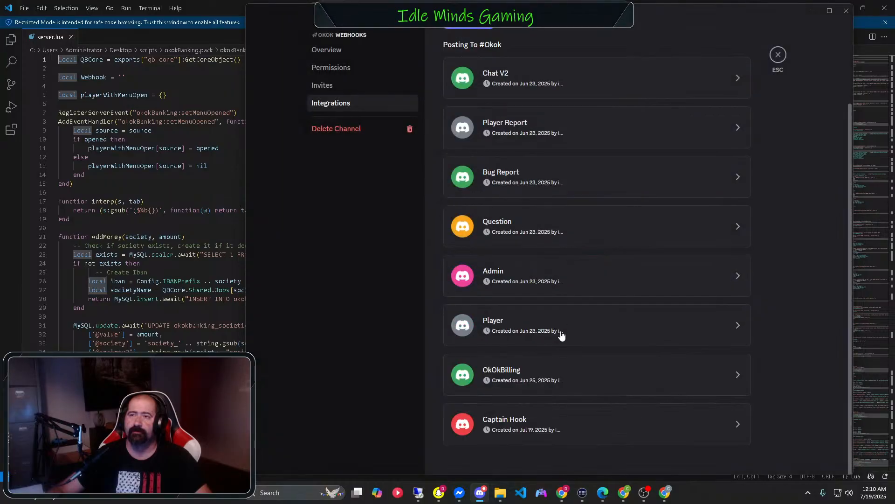
- Rename the Captain Hook webhook to OKOK Banking, copy its webhook URL and save the changes
left_click(545, 414)
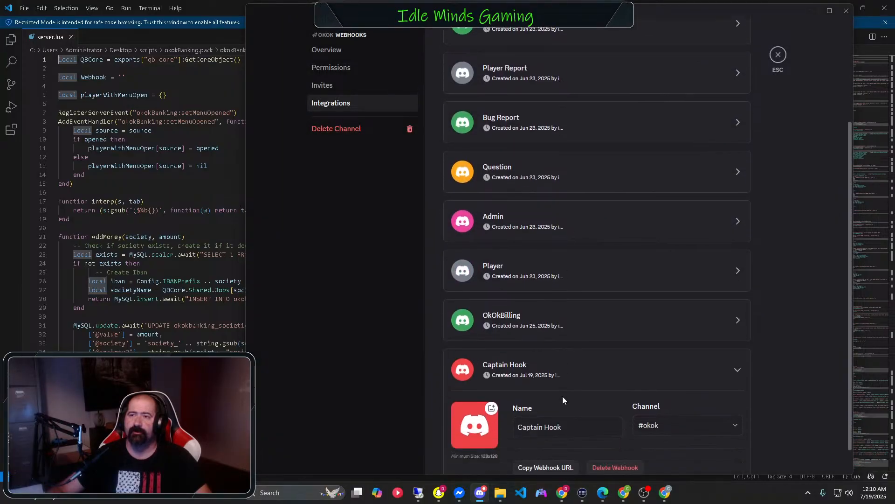
left_click_drag(573, 386, 518, 388)
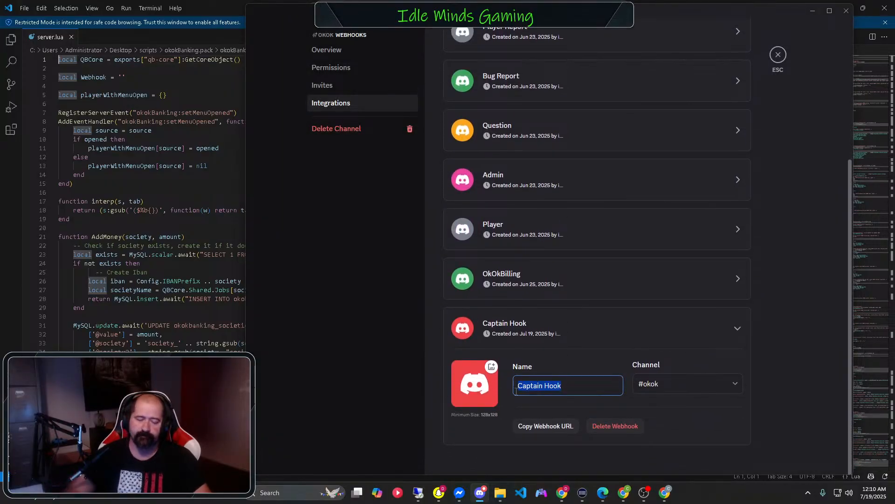
type("OKOK Banking")
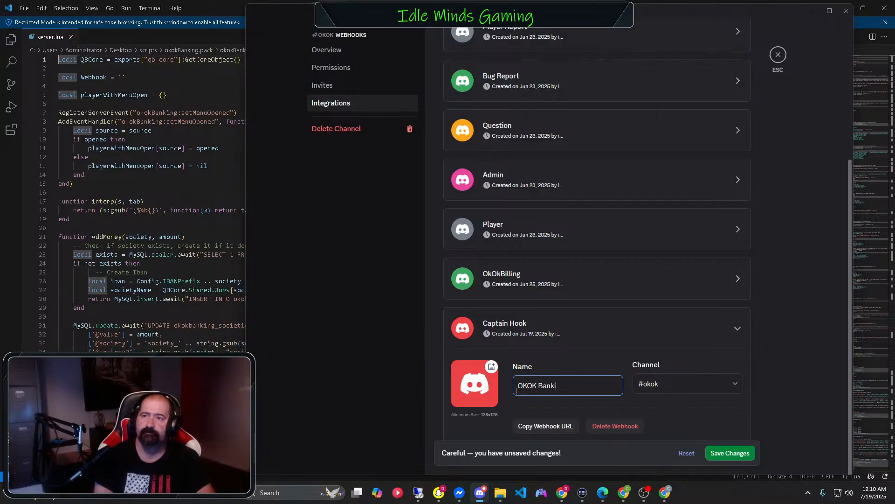
left_click(562, 426)
left_click(719, 456)
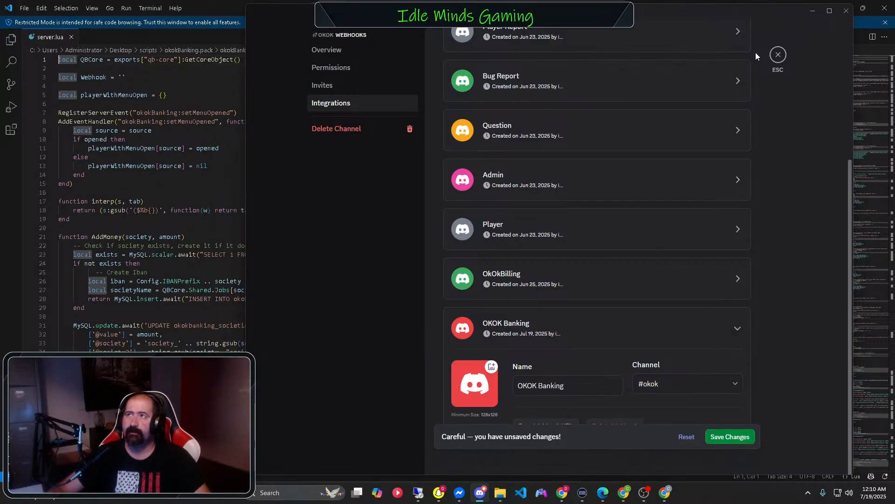
- Return to server.lua, paste the copied webhook URL between the quotes of the local Webhook variable, and save the file
left_click(778, 54)
left_click_drag(683, 12, 676, 503)
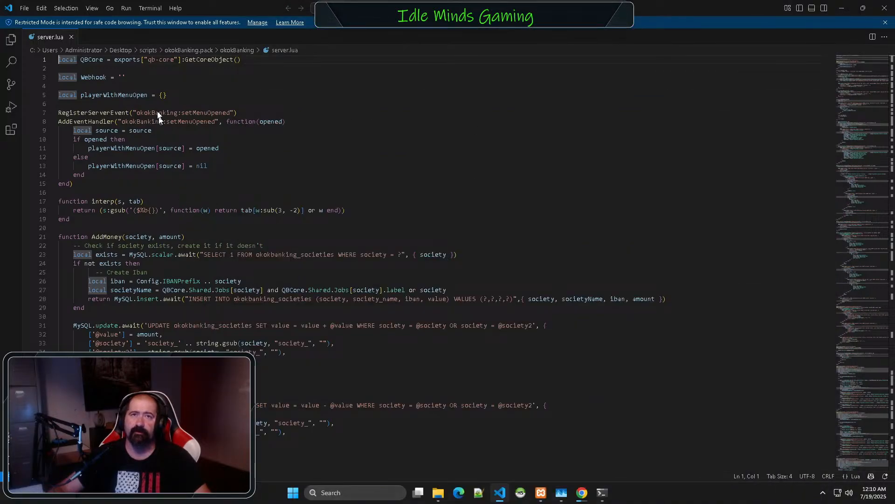
left_click(121, 77)
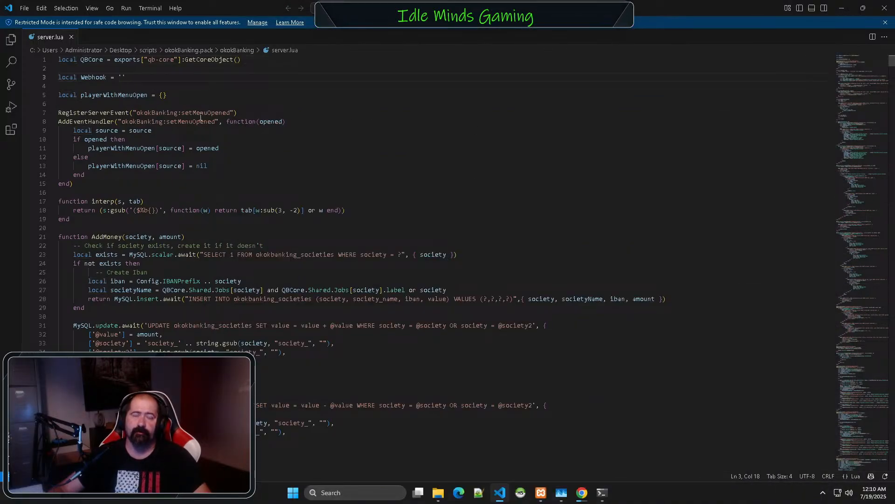
key("ctrl+v")
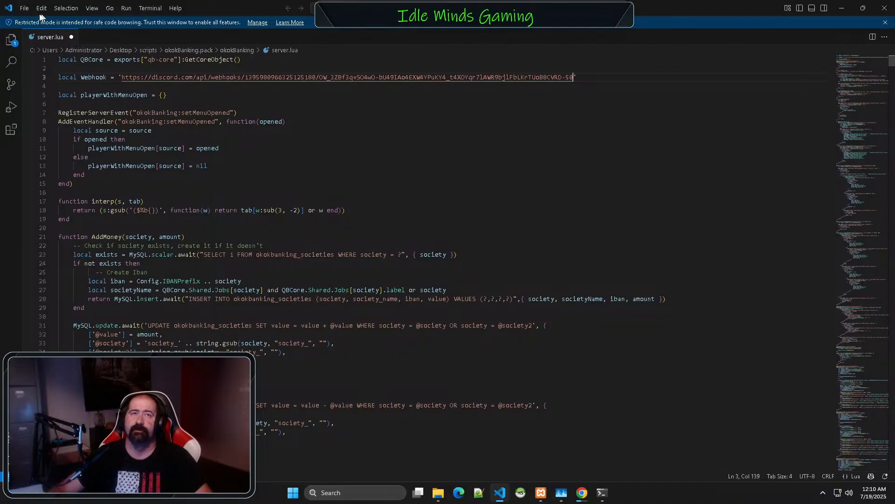
left_click(23, 10)
left_click(56, 172)
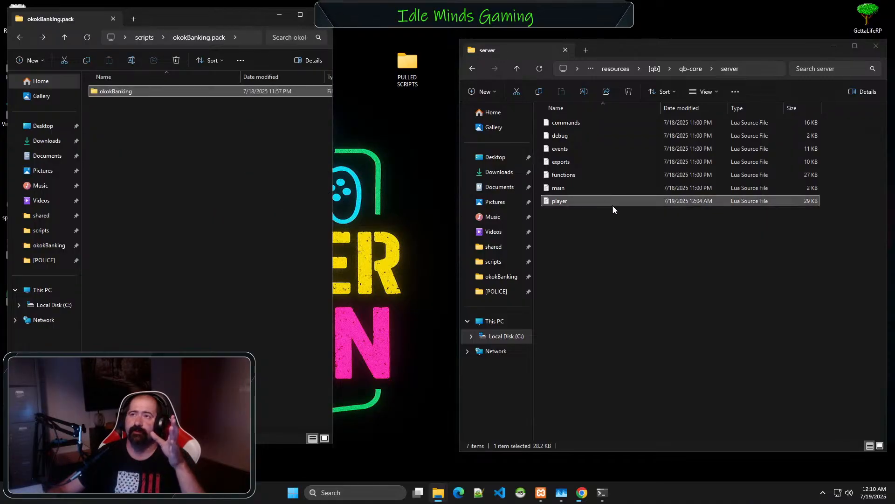
- In the File Explorer window showing qb-core's server folder, go up to resources and open the [SCRIPTS] folder
key("alt+Left")
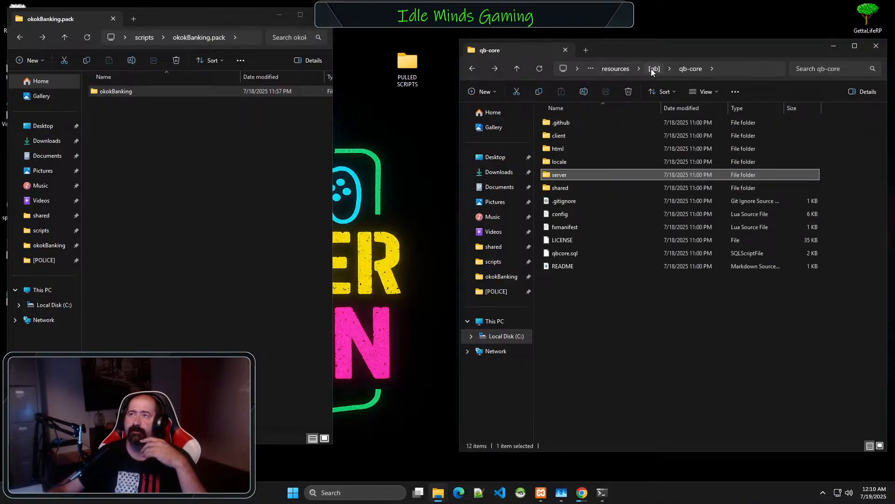
key("alt+Up")
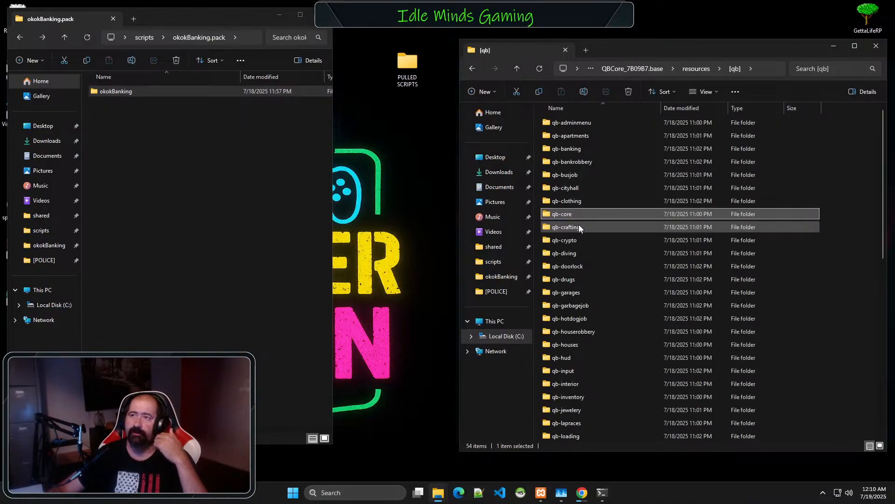
key("alt+Left")
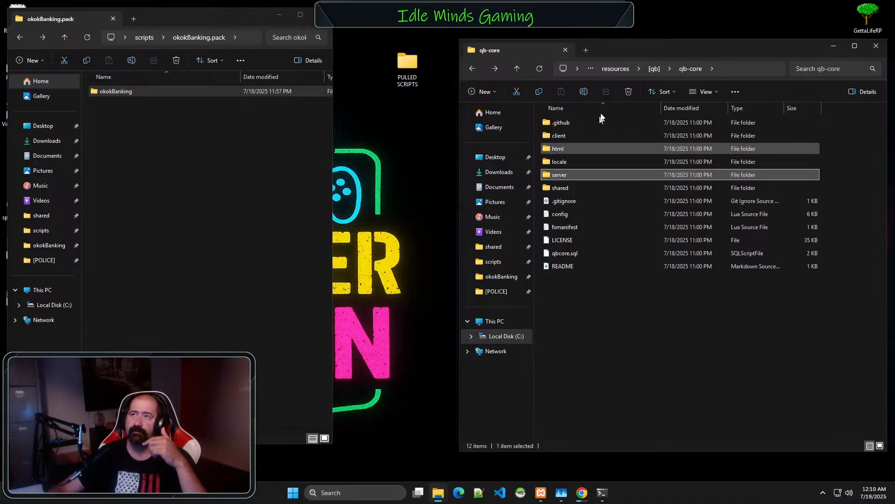
left_click(614, 69)
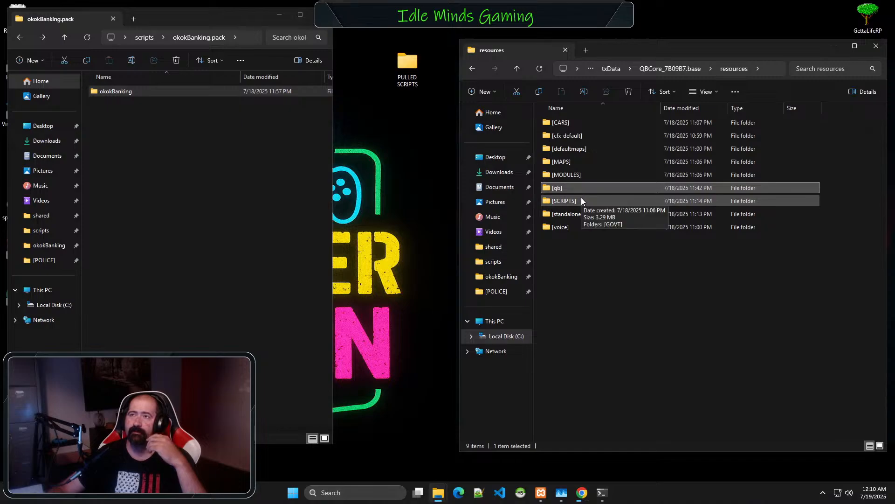
double_click(581, 200)
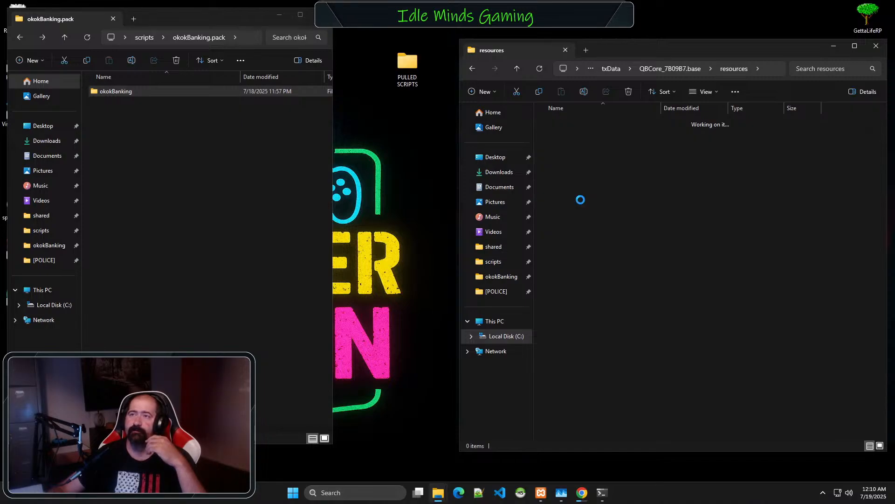
- Create a new folder named [OKOK] inside the [SCRIPTS] resources folder
right_click(565, 152)
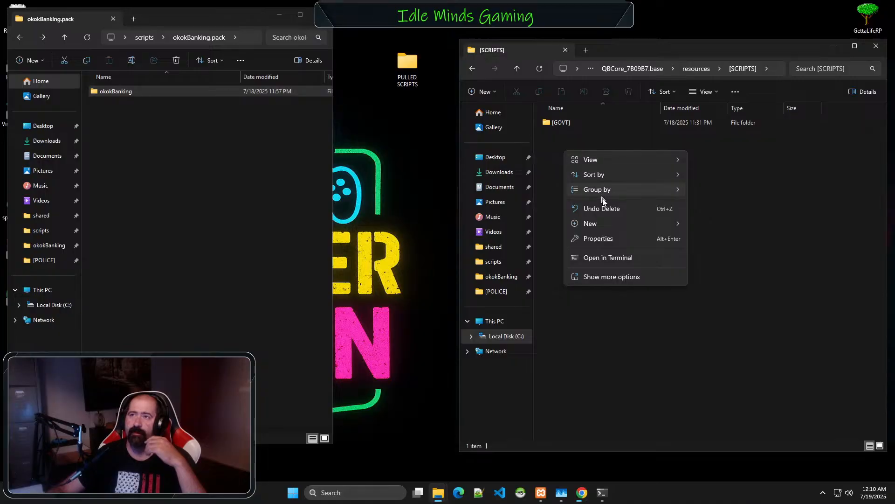
mouse_move(606, 223)
left_click(714, 227)
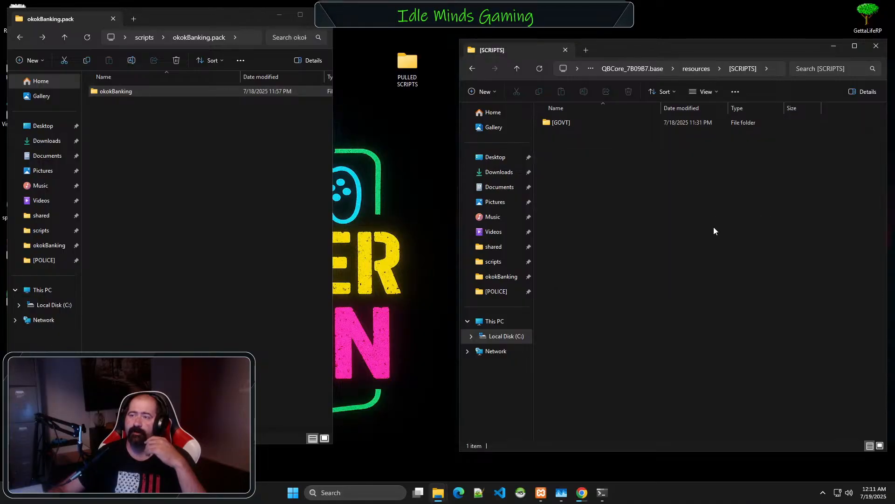
type("[ok")
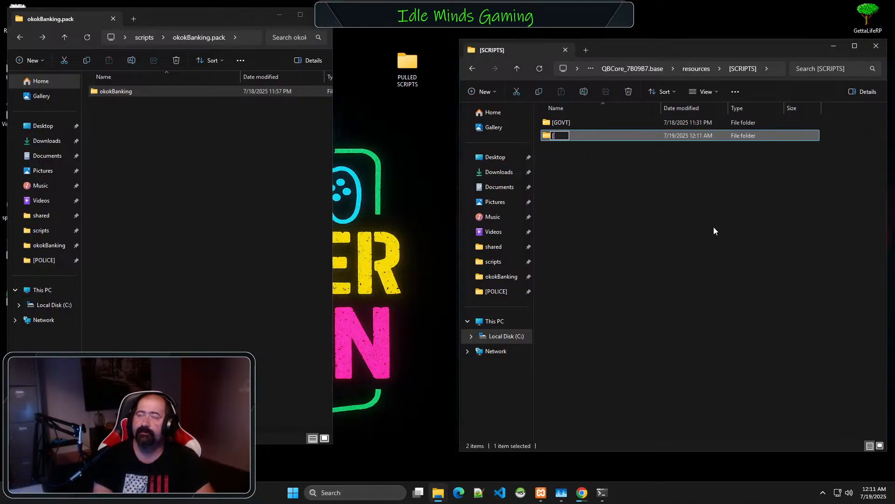
key("BackSpace")
key("BackSpace")
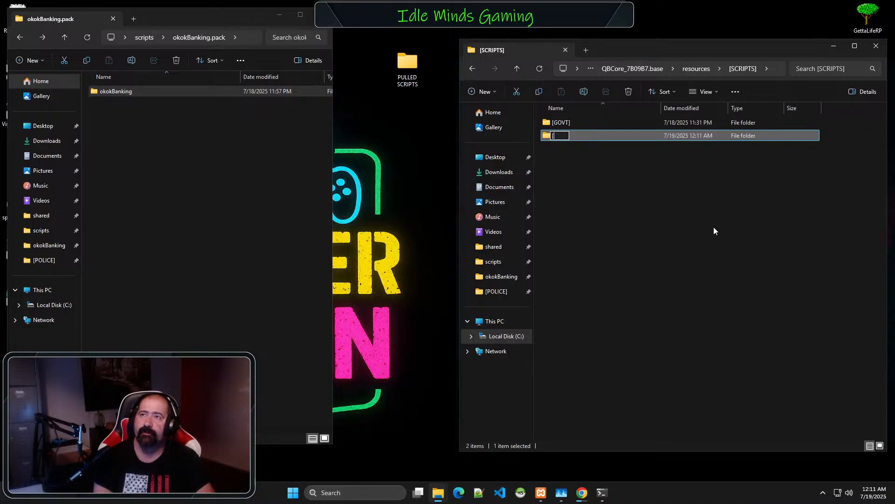
type("OKOK")
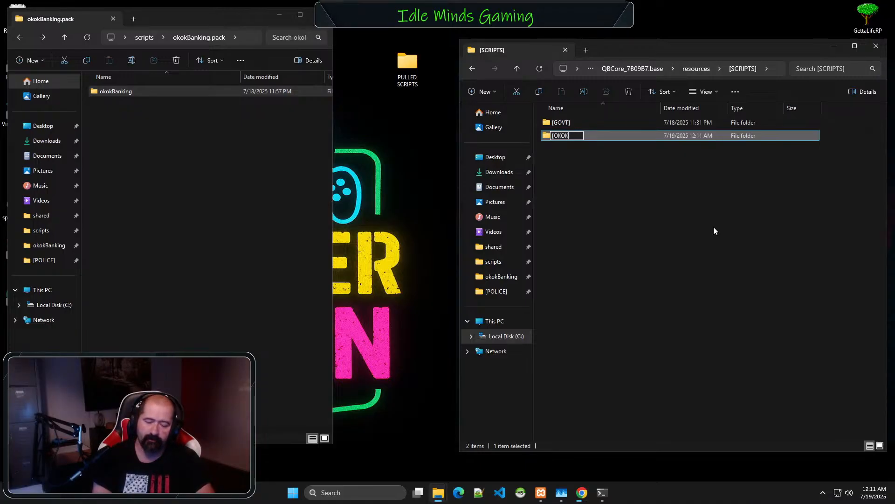
type("]")
key("Return")
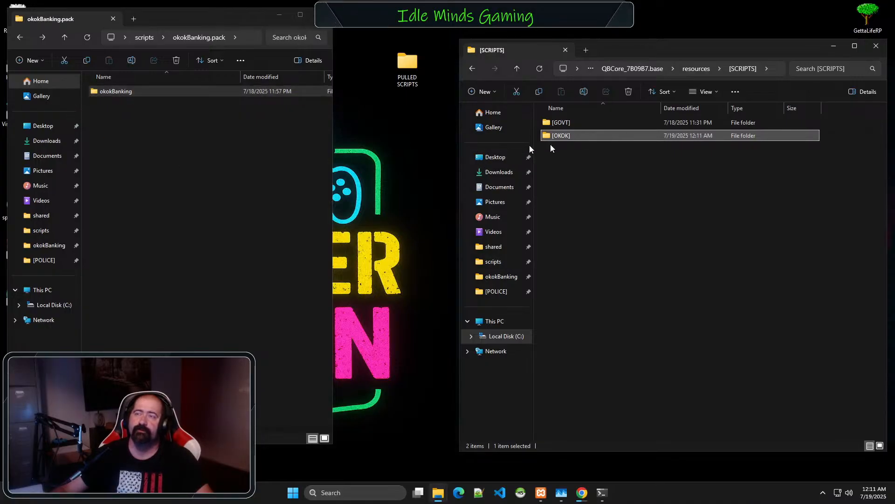
- Move the okokBanking folder from okokBanking.pack into the new [OKOK] folder
left_click_drag(104, 91, 652, 183)
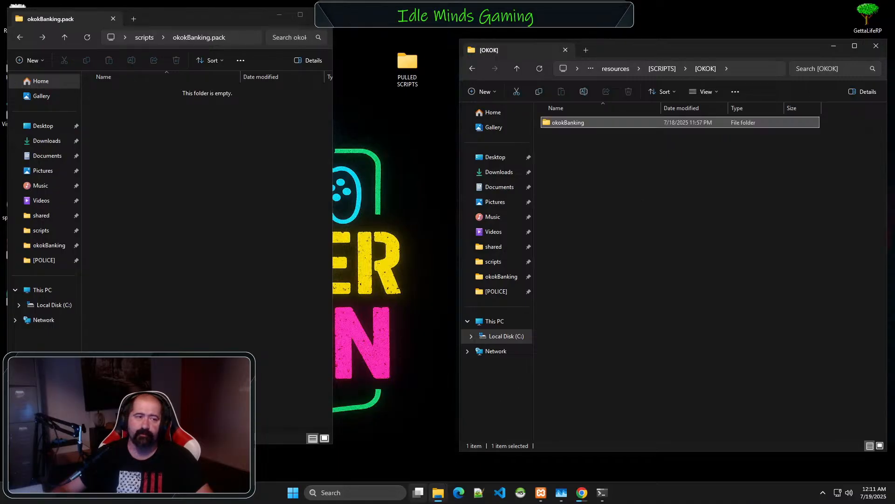
mouse_move(418, 492)
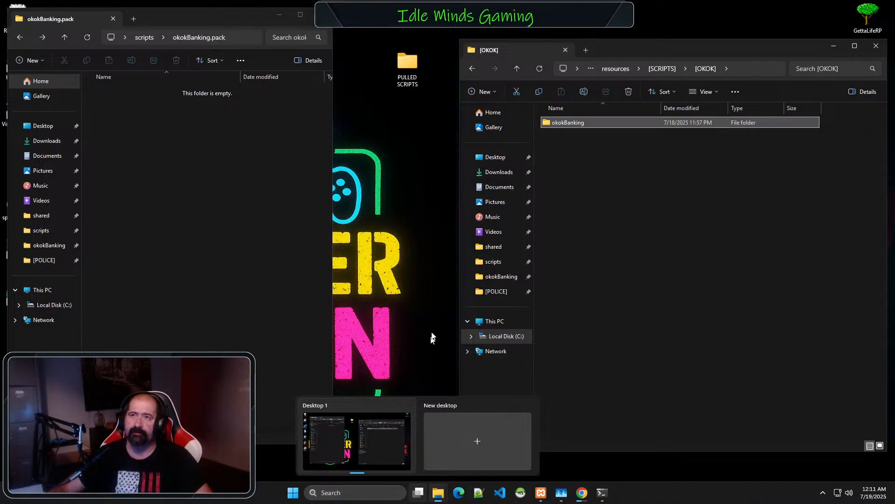
left_click(378, 272)
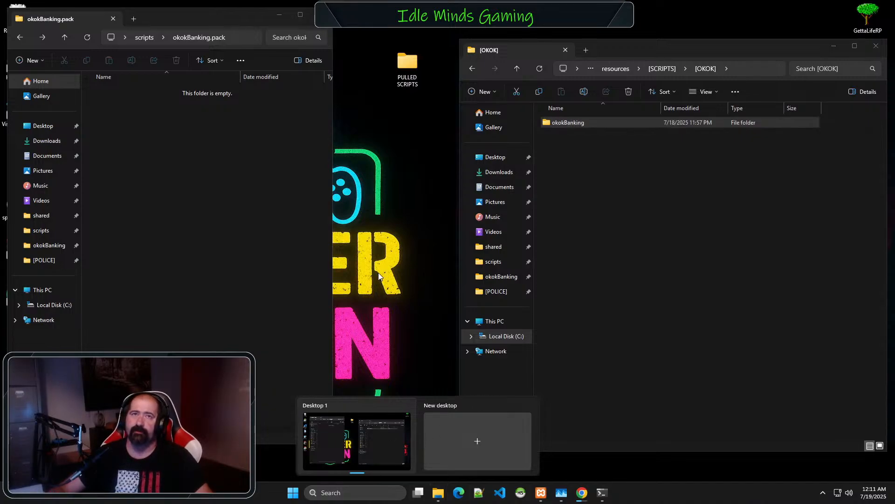
- Go back to the scripts folder and delete the emptied okokBanking.pack folder and the okokBanking.pack archive
left_click(240, 249)
key("alt+Left")
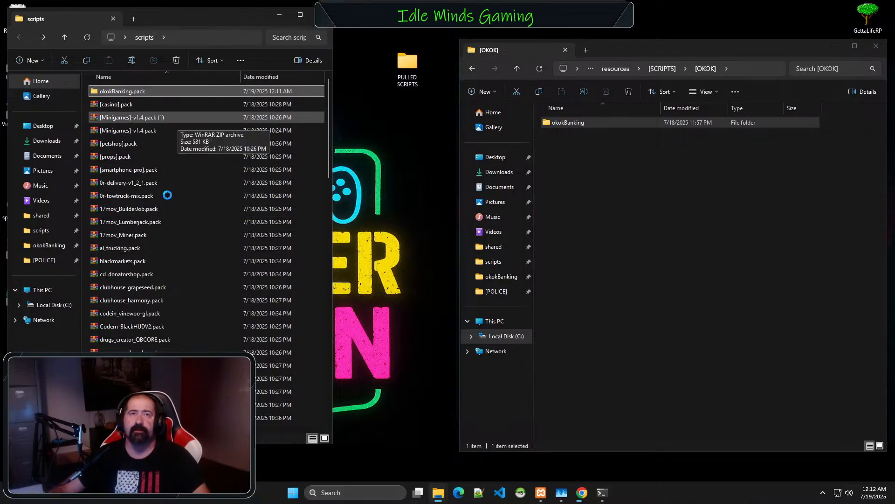
scroll(168, 233, "down", 15)
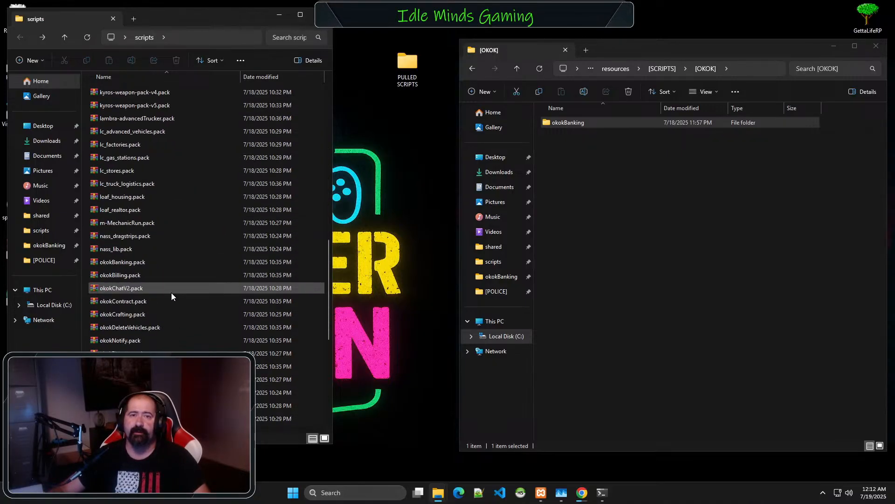
scroll(172, 293, "down", 2)
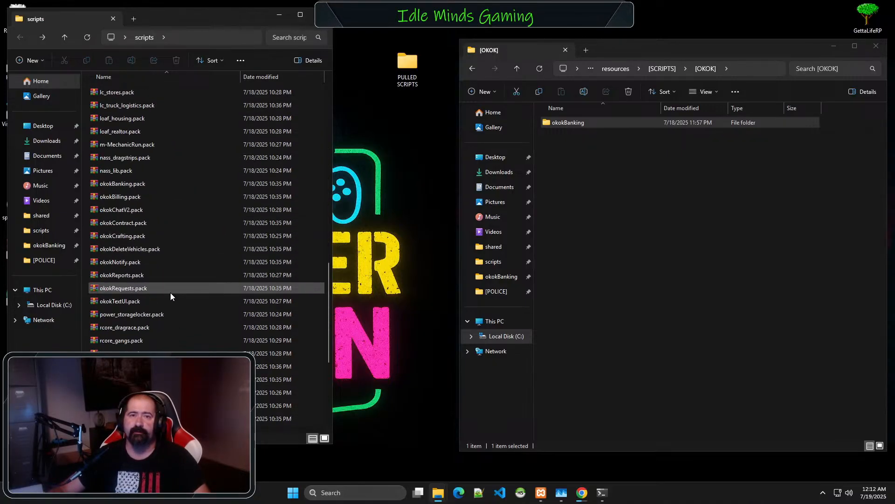
left_click(116, 183)
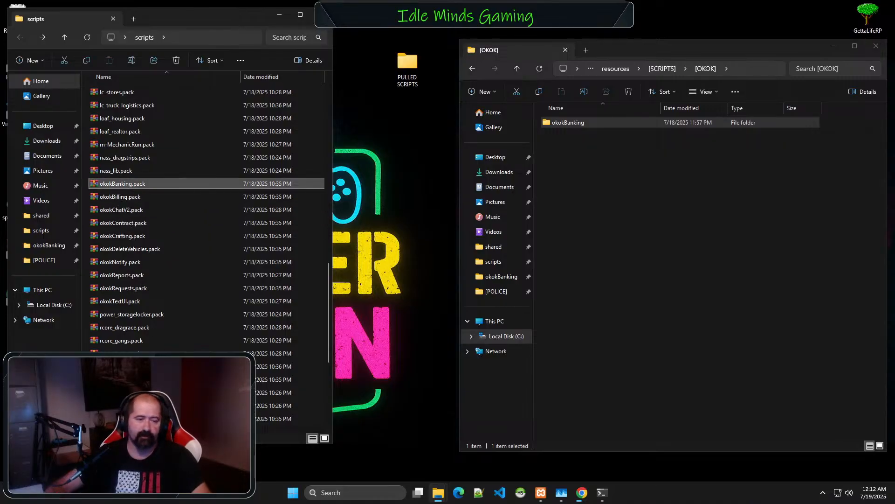
key("Delete")
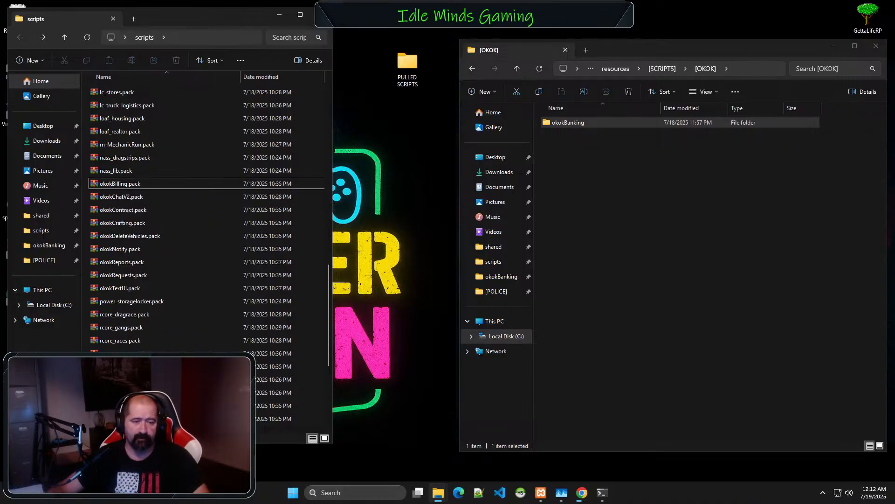
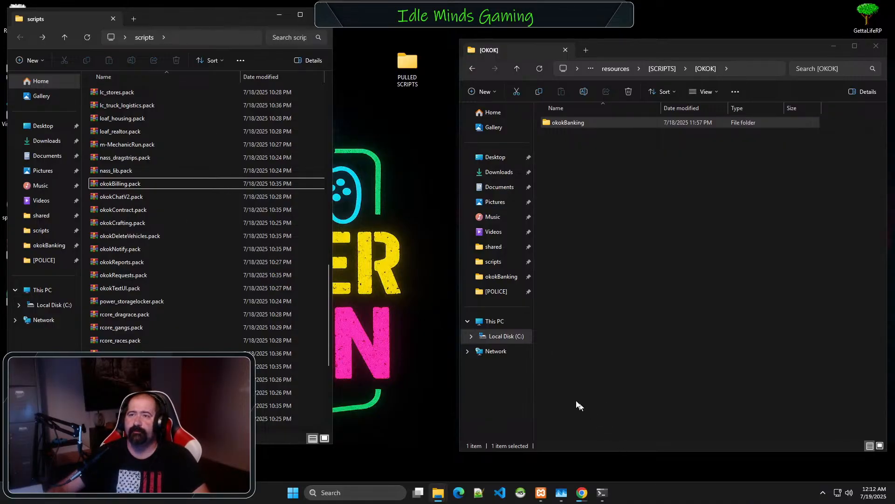
- Move the qb-bankrobbery and qb-garages folders from the [qb] folder in resources into the PULLED SCRIPTS folder on the desktop
left_click(614, 68)
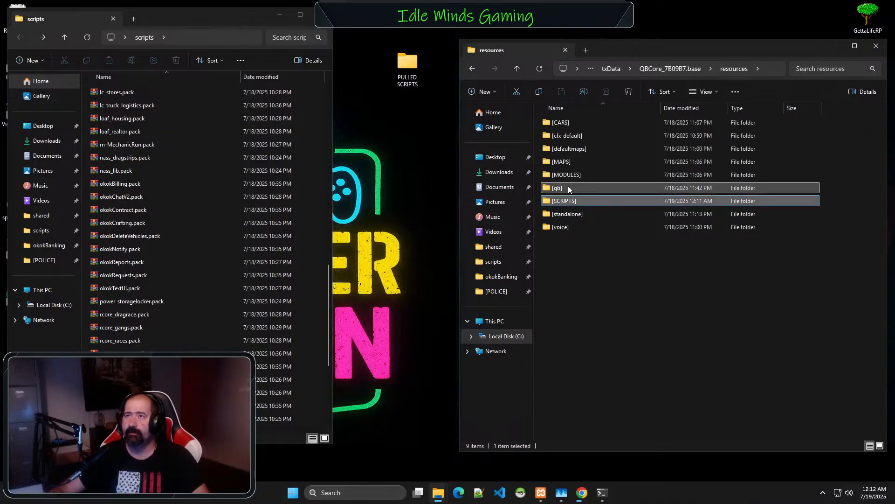
double_click(568, 186)
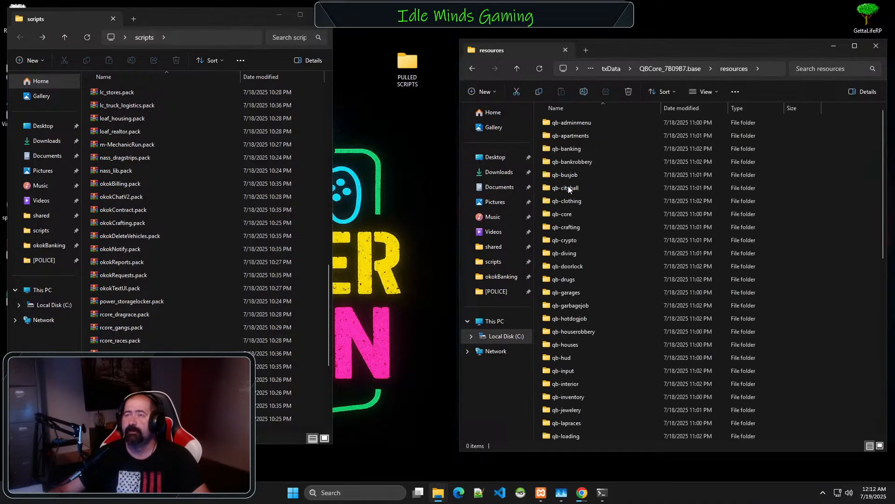
left_click(569, 161)
left_click_drag(576, 163, 407, 62)
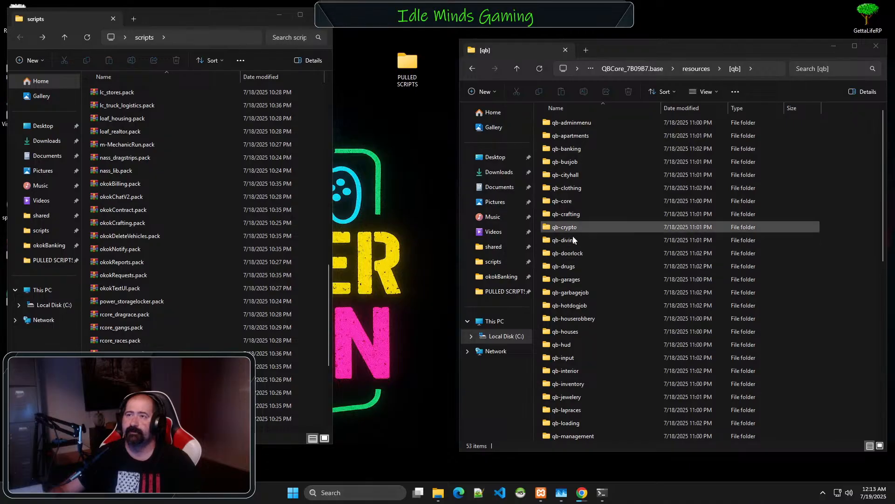
left_click(570, 280)
left_click_drag(533, 276, 408, 71)
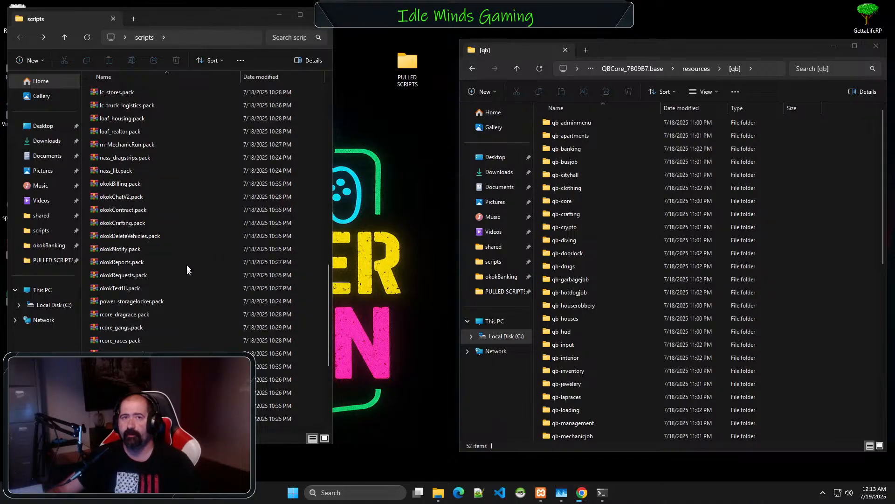
- Look through the scripts folder for a garage script, search it for "garage", and clear the search
scroll(166, 279, "up", 15)
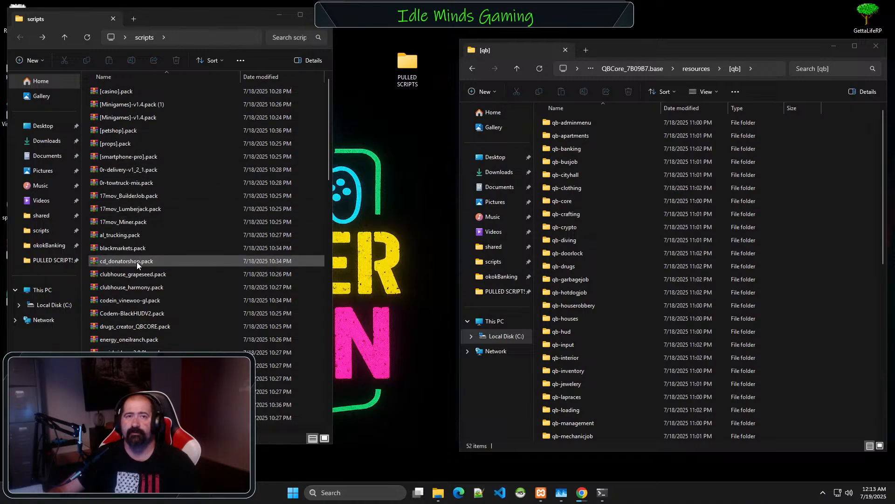
scroll(136, 261, "down", 2)
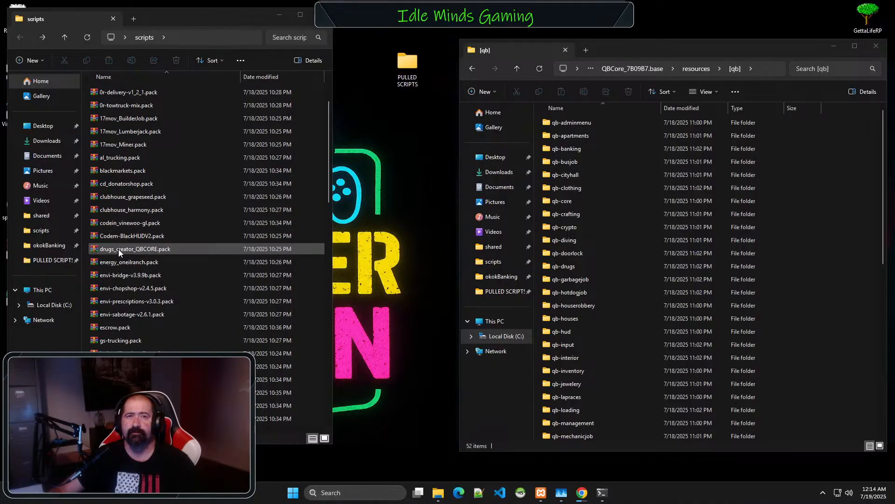
scroll(119, 251, "up", 2)
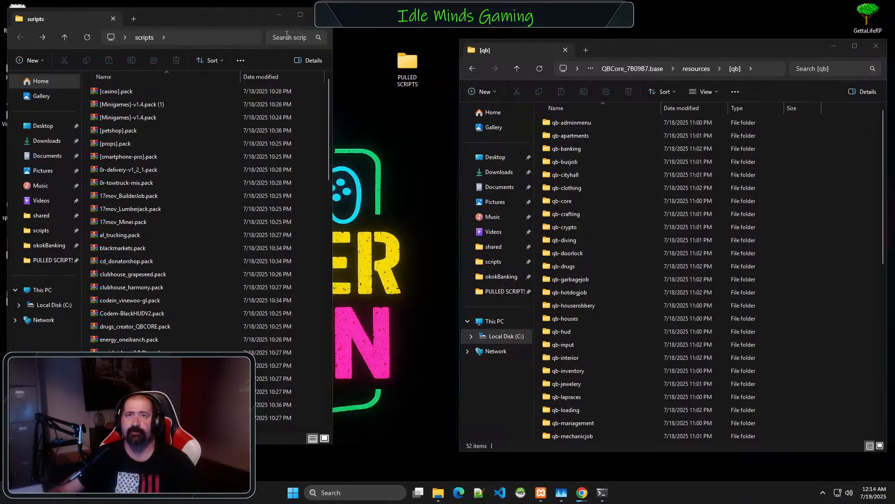
left_click(286, 37)
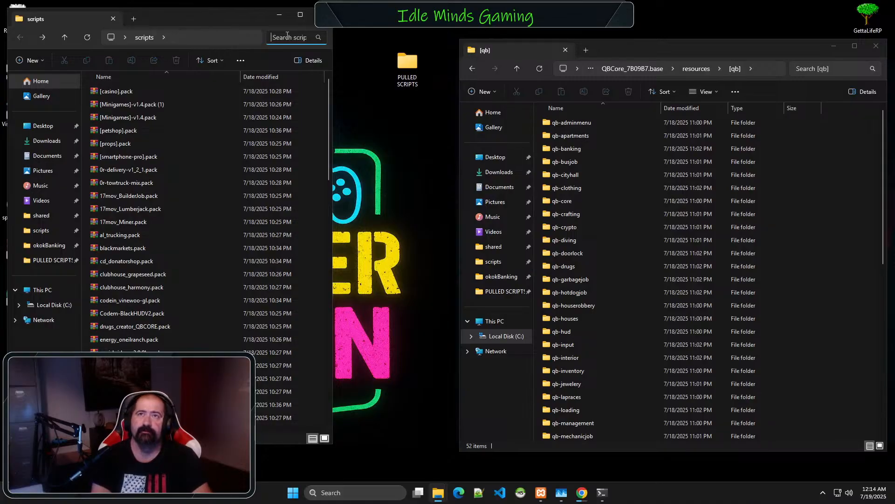
type("garage")
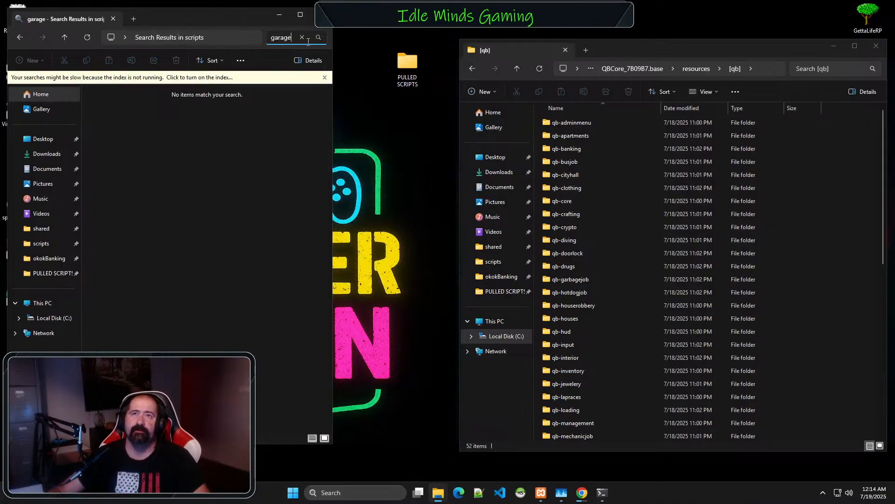
left_click(302, 37)
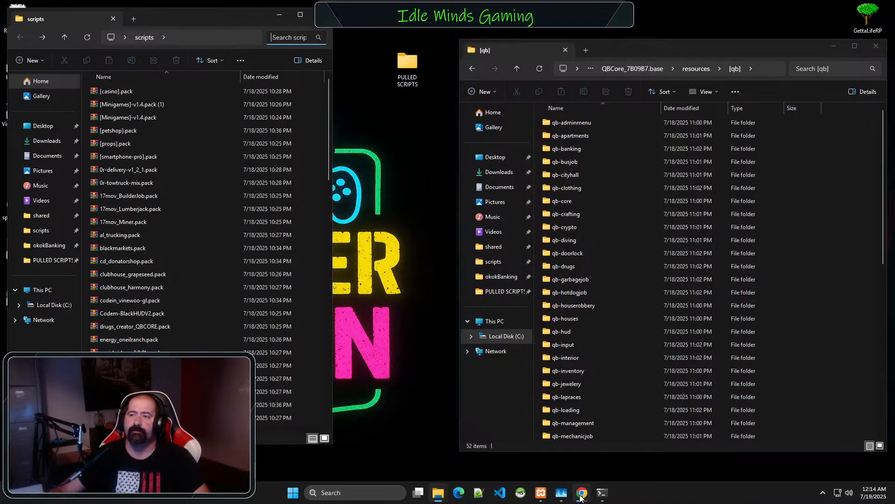
- Switch to the Cfx.re Keymaster page in Chrome and open Granted Assets, signing in again
mouse_move(581, 498)
left_click(577, 452)
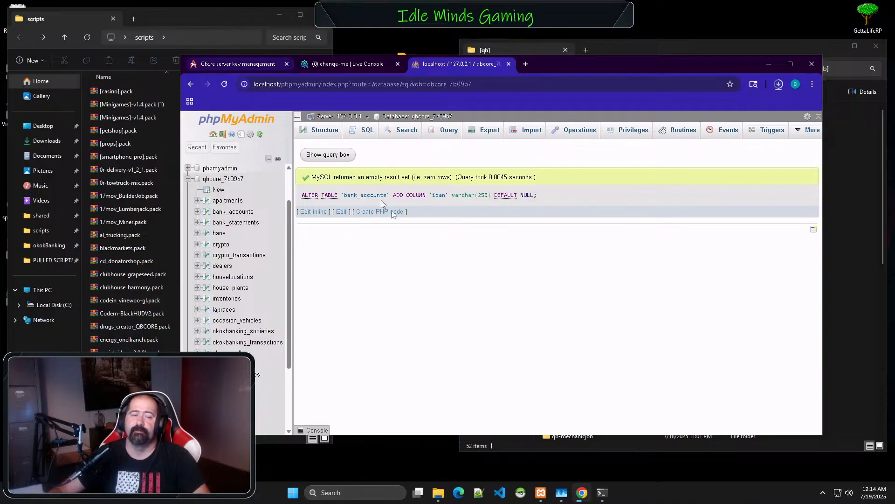
key("ctrl+Tab")
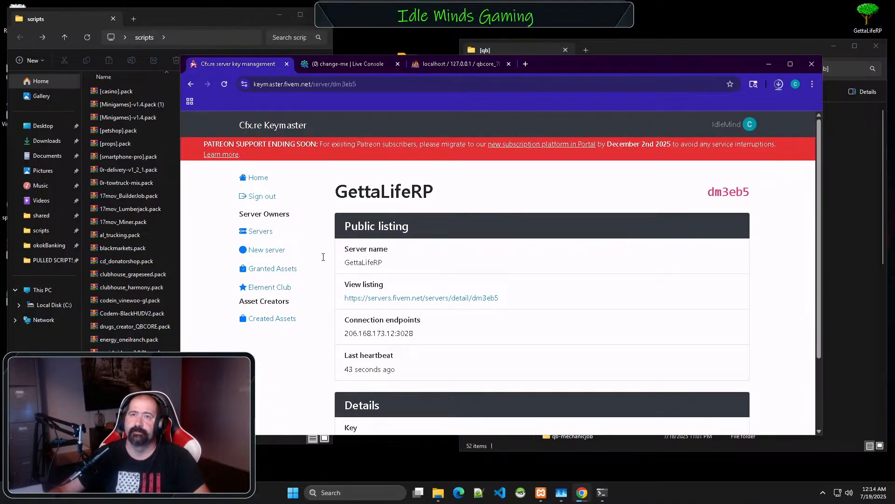
left_click(294, 269)
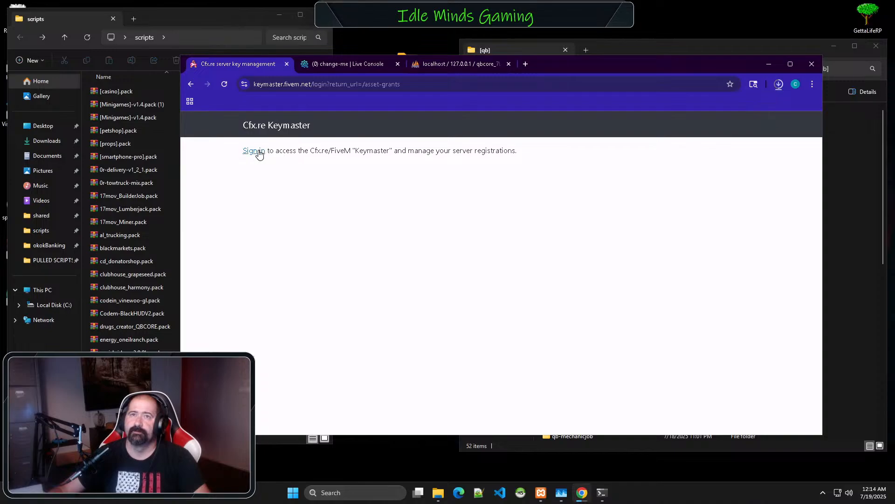
left_click(258, 151)
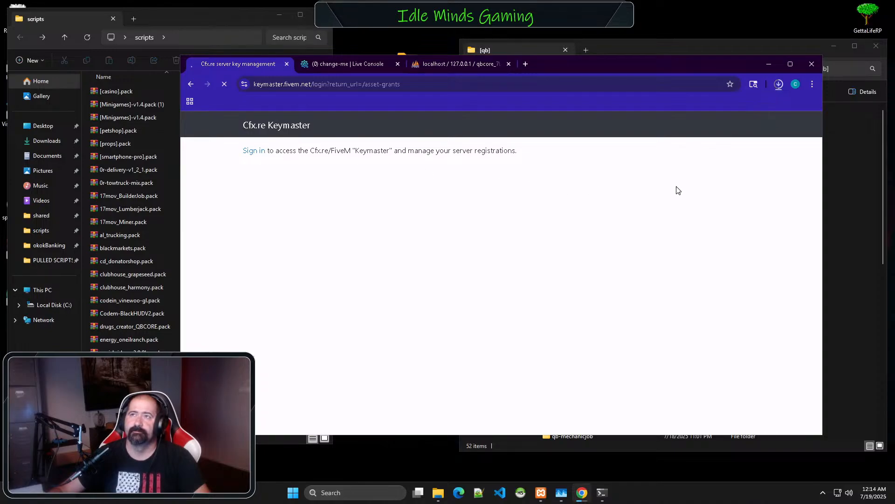
- Search the granted assets for "garage" and download cd_garage, checking it in the browser's downloads
left_click(673, 202)
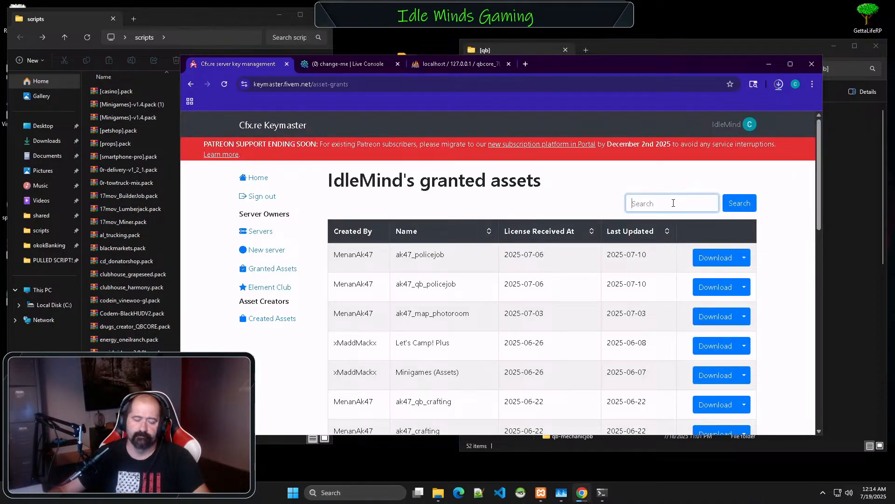
type("garage")
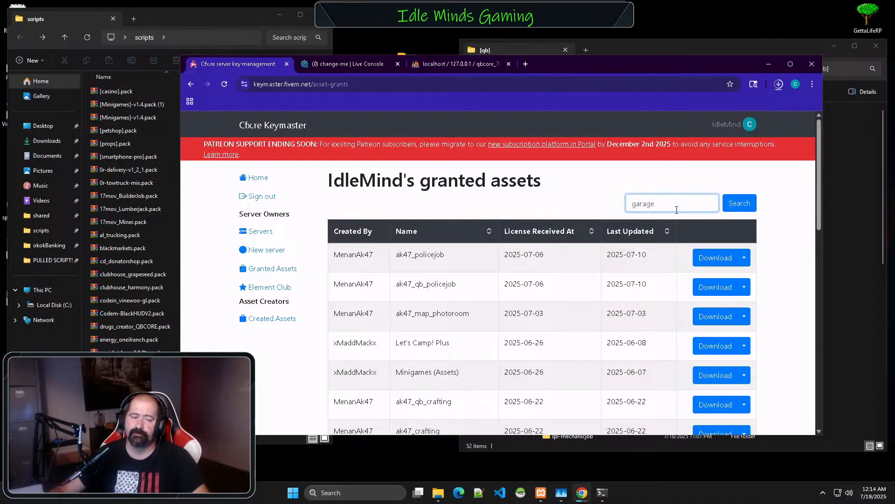
left_click(737, 206)
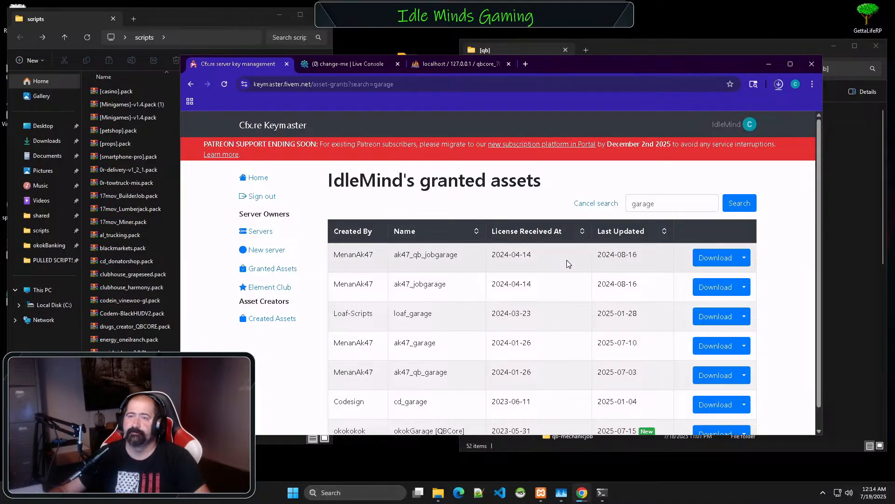
scroll(444, 293, "down", 1)
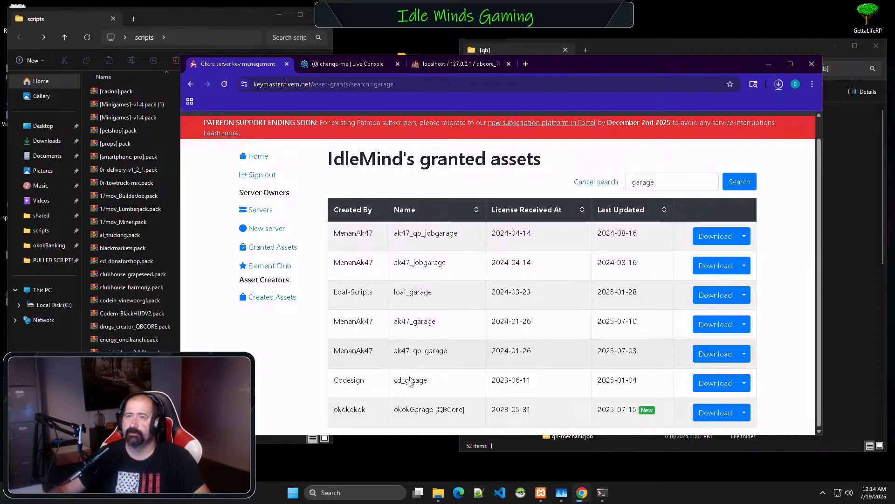
left_click(707, 383)
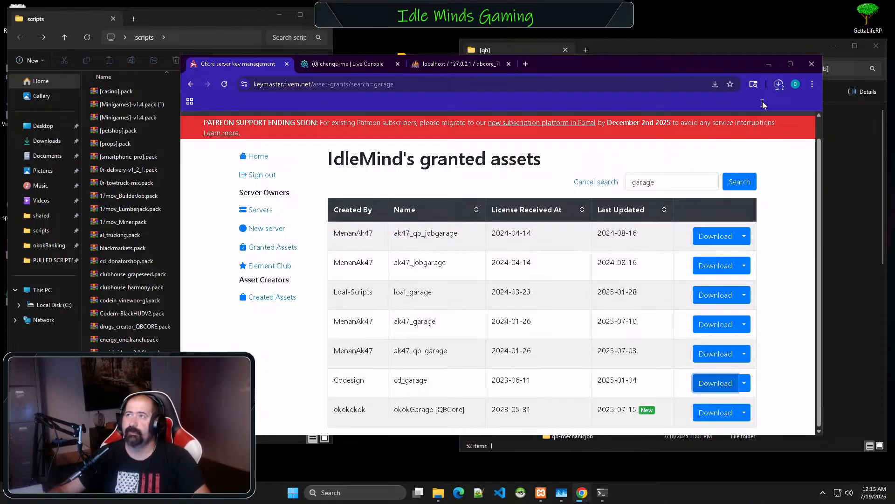
left_click(778, 88)
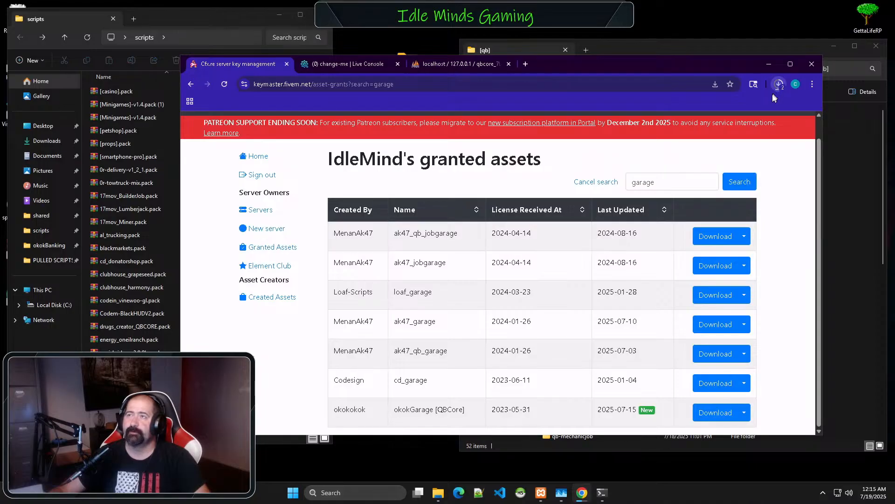
- Check the cd_garage download in Chrome, and switch to File Explorer to open the Downloads folder in a new tab
left_click(779, 85)
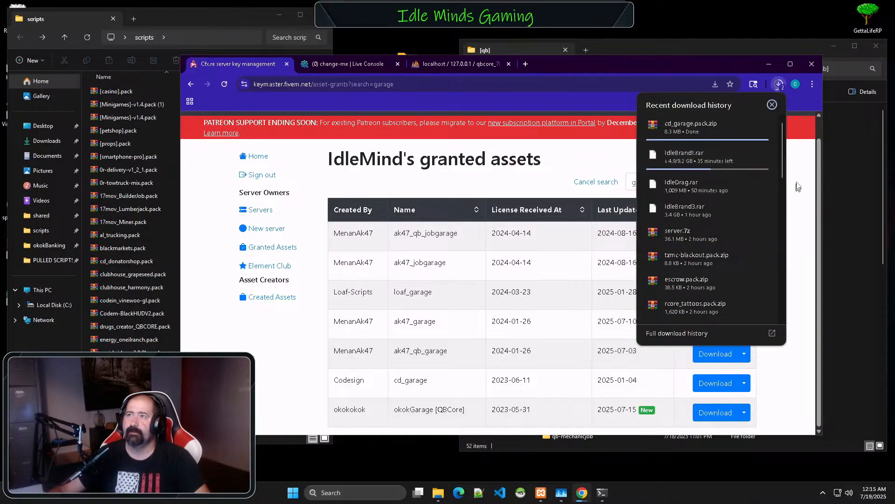
left_click(802, 167)
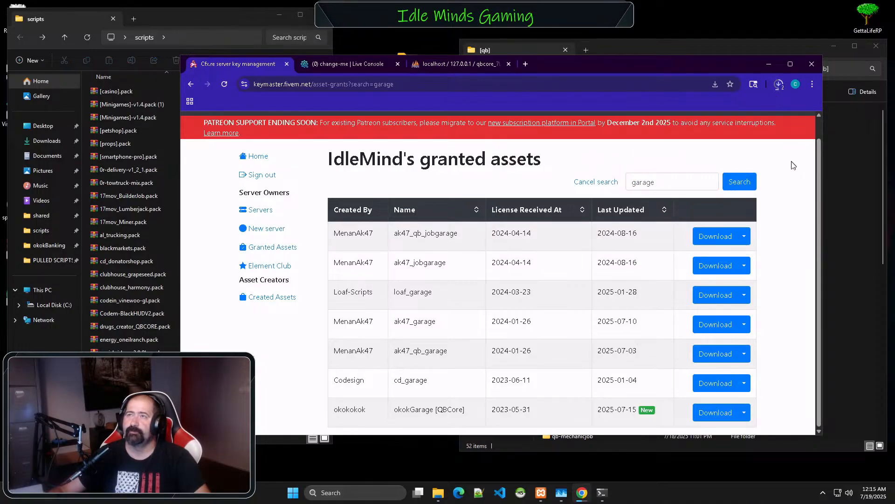
left_click(768, 62)
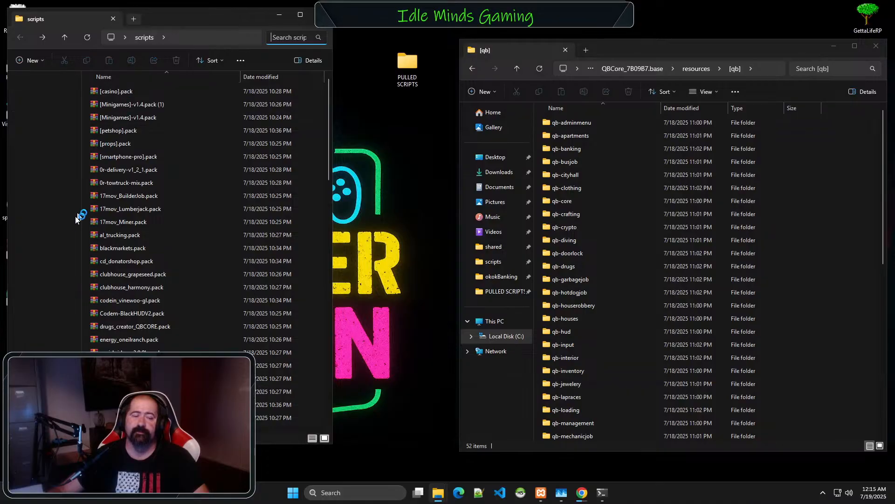
key("ctrl+t")
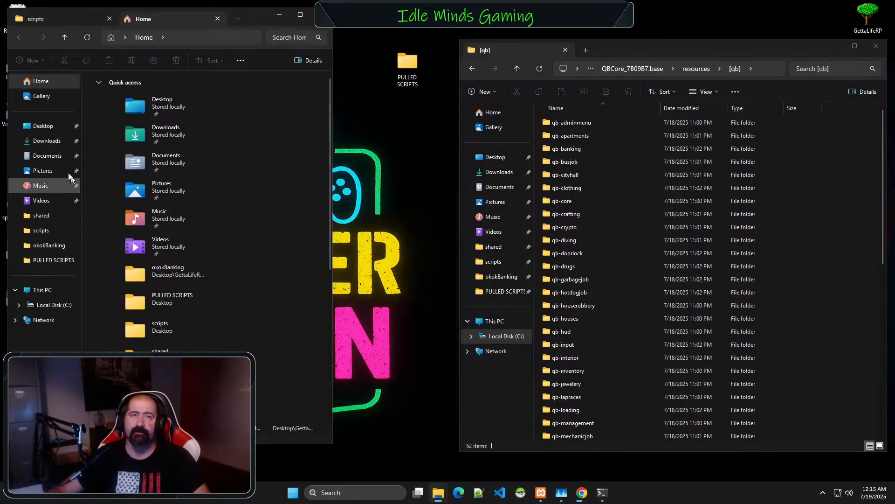
left_click(44, 142)
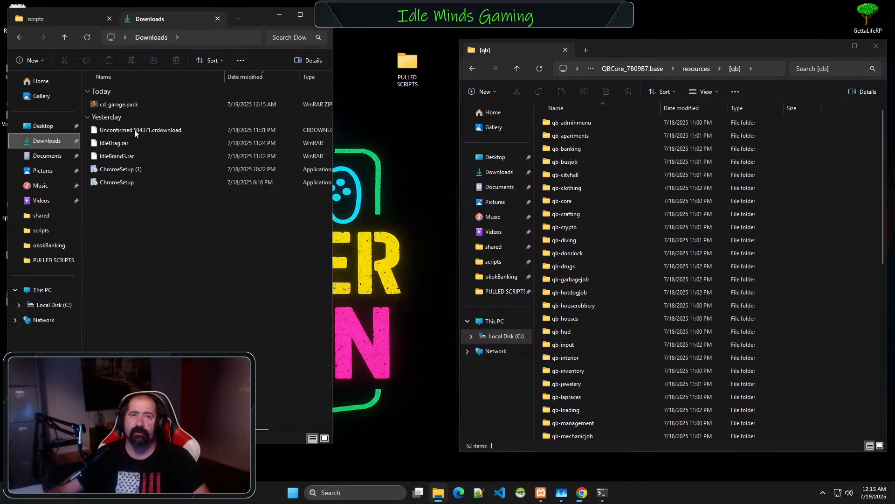
- Extract the cd_garage.pack archive into a cd_garage.pack folder in Downloads and close the archive
double_click(127, 105)
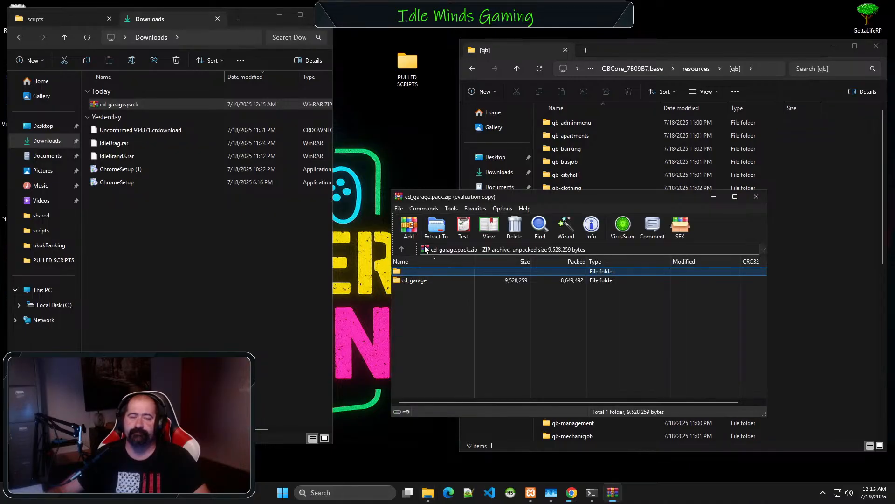
left_click(430, 234)
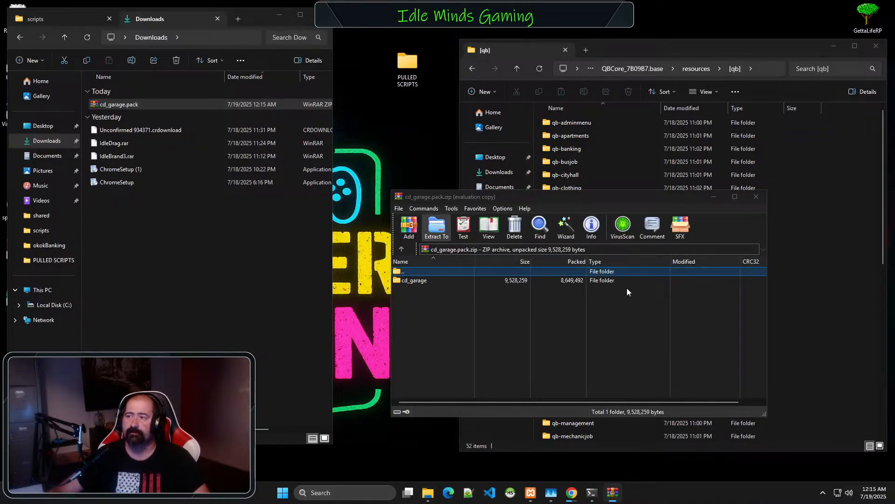
left_click(614, 406)
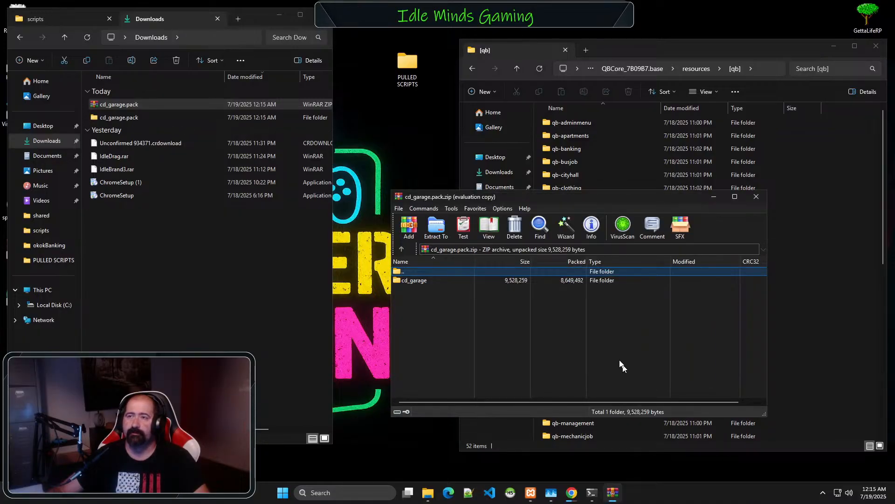
left_click(756, 197)
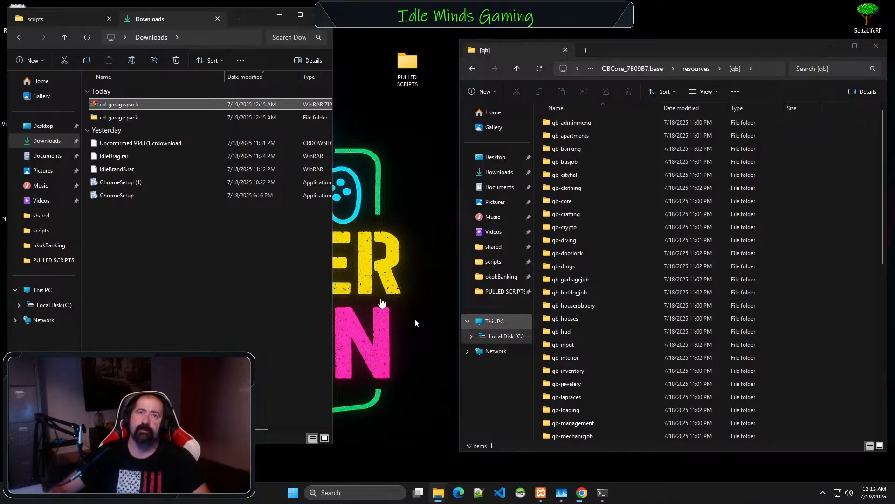
- Open the dependencies folder of cd_garage inside the extracted cd_garage.pack folder
double_click(127, 118)
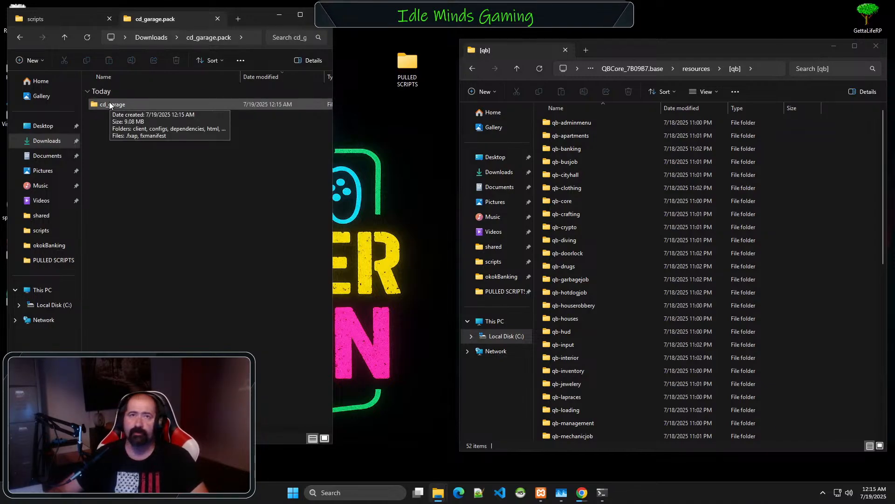
double_click(110, 104)
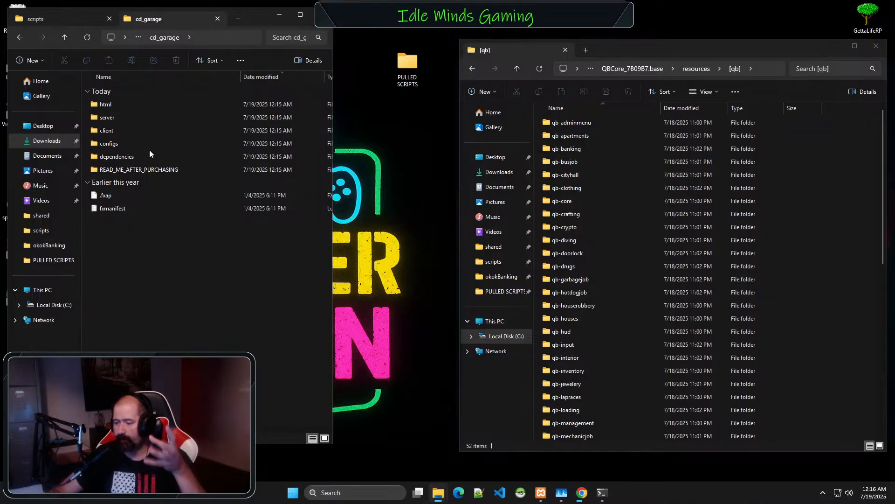
double_click(136, 157)
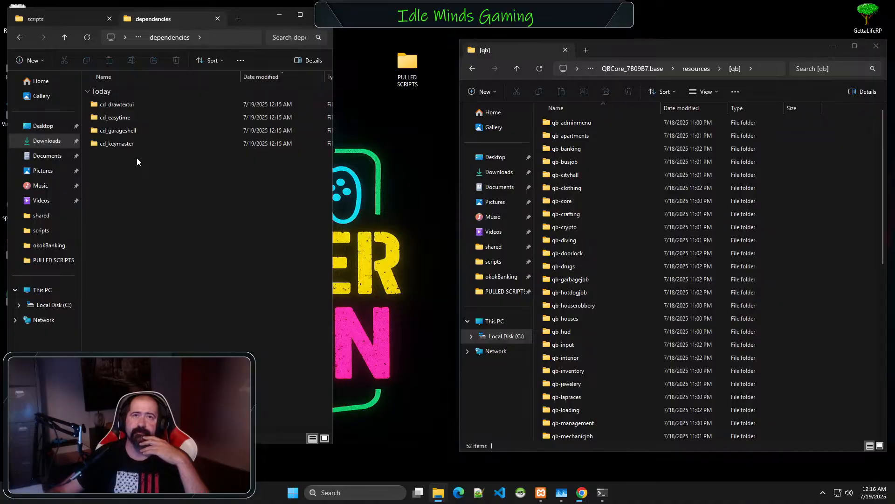
- Create a folder named [cd-garage] inside the server's resources\[MODULES] folder
double_click(630, 241)
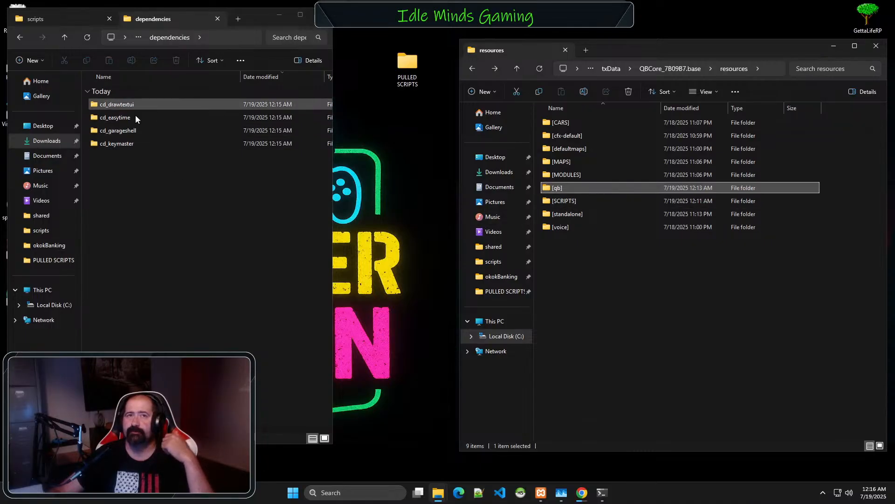
double_click(608, 213)
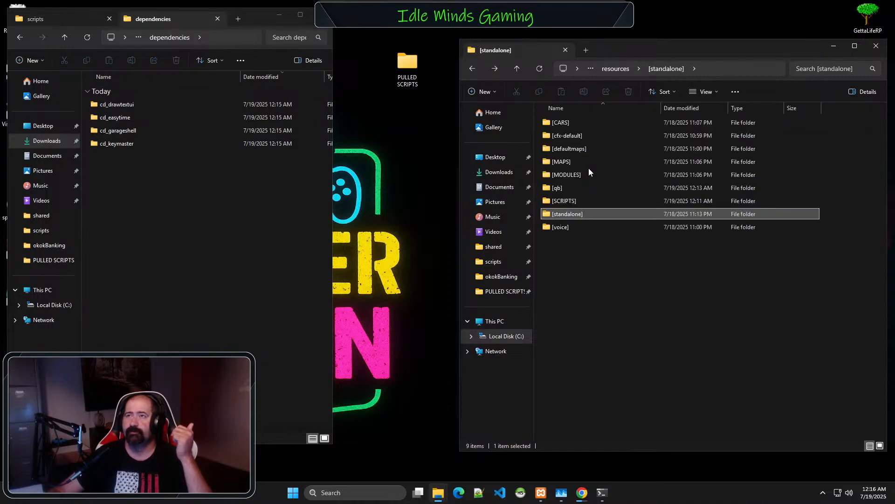
double_click(589, 175)
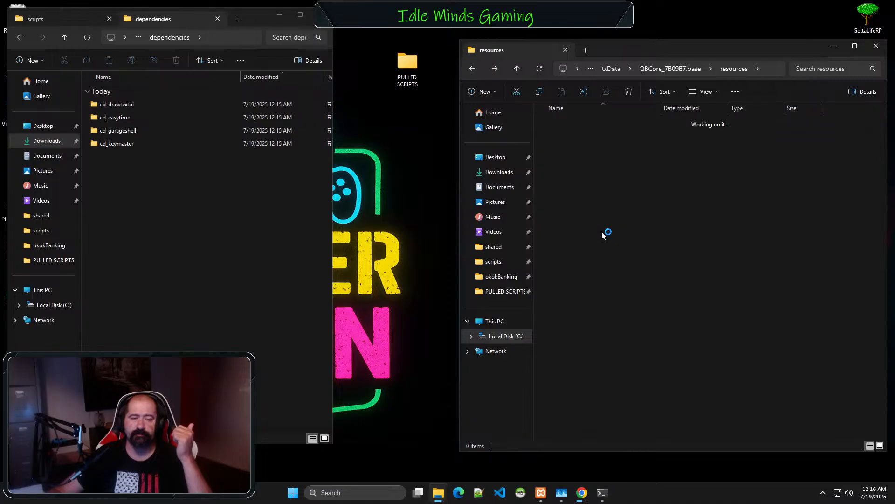
right_click(572, 176)
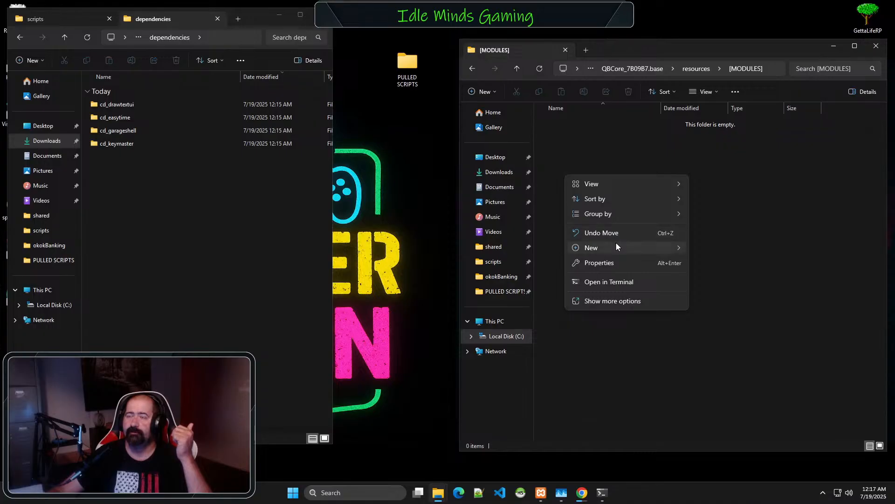
mouse_move(617, 246)
left_click(710, 246)
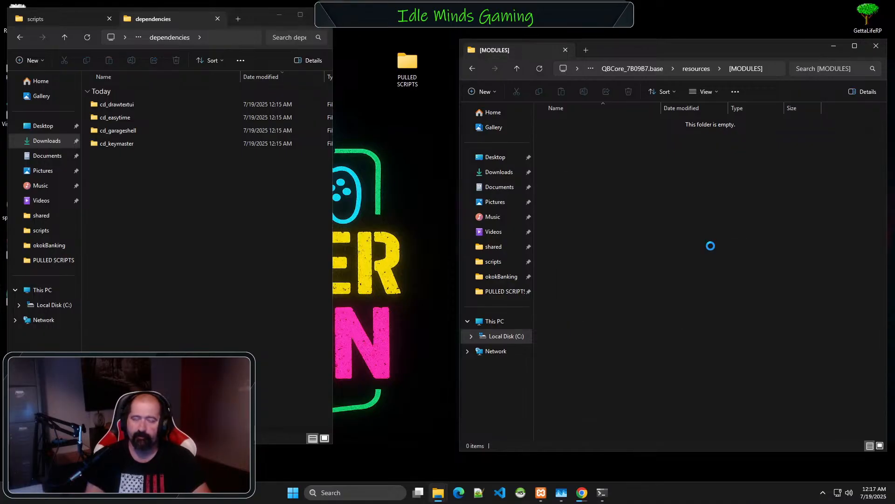
type("[")
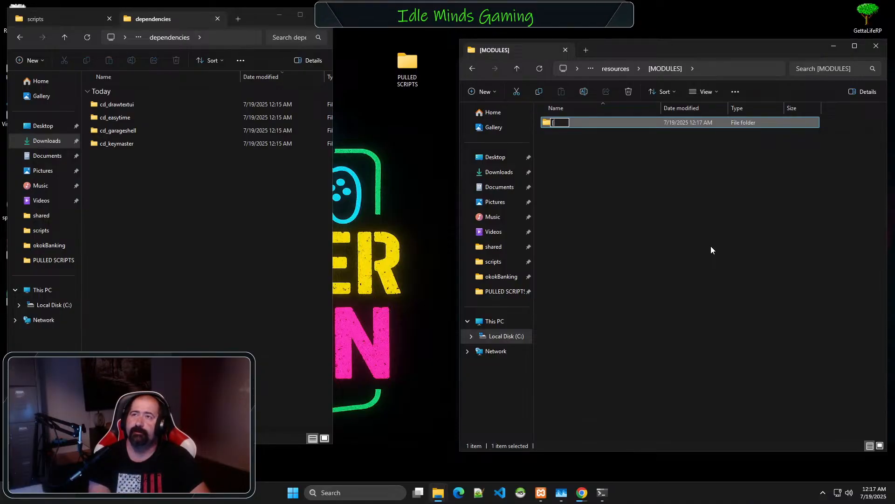
type("cd-")
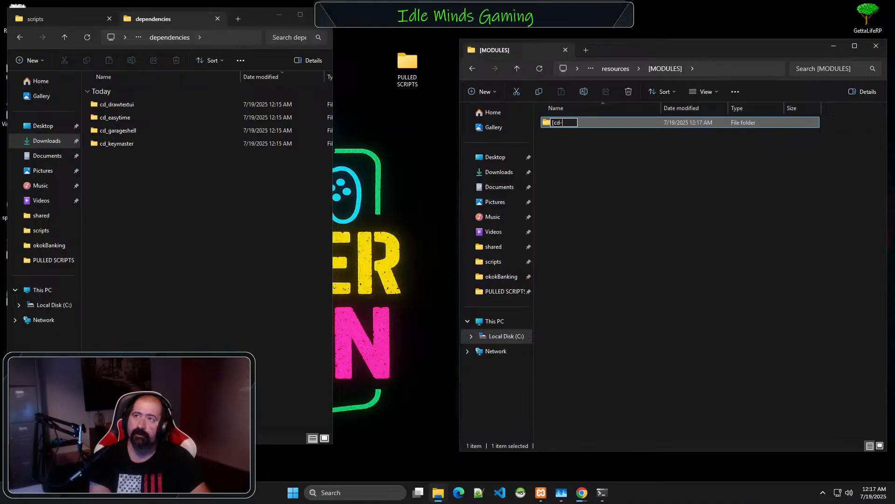
type("garage")
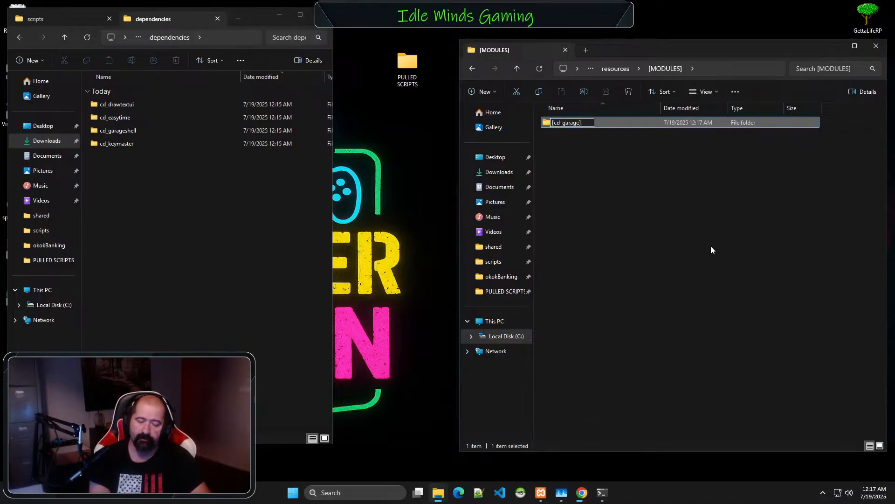
type("]")
key("Return")
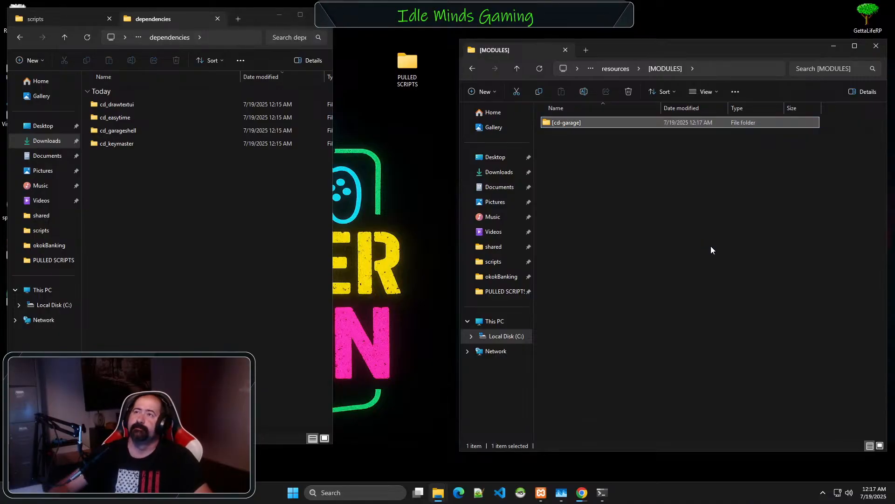
- Inspect the cd_garageshell dependency folder and move it into the new [cd-garage] folder
double_click(561, 124)
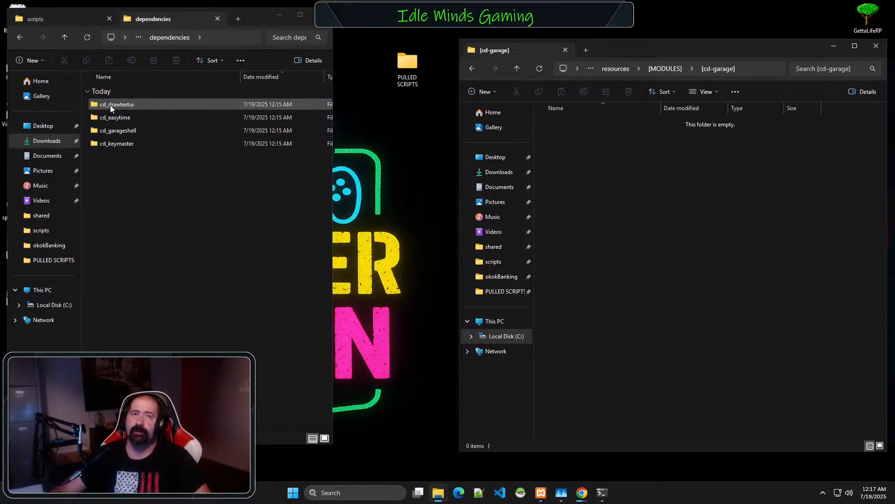
double_click(113, 131)
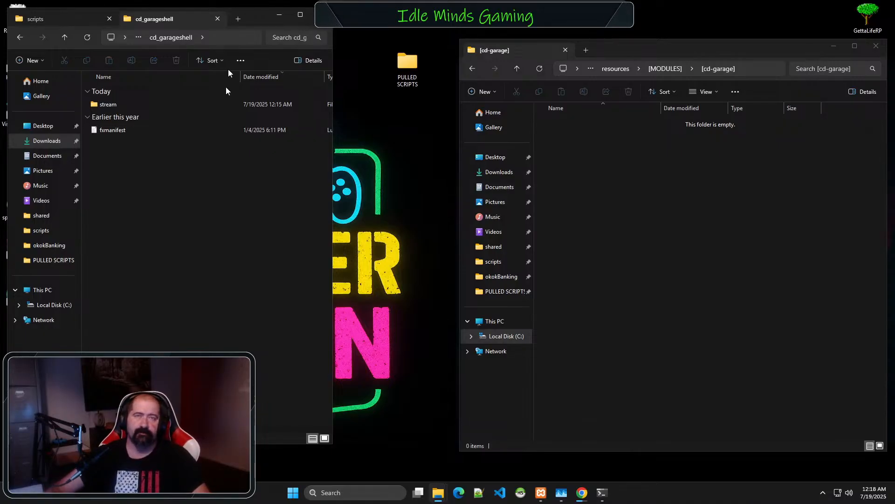
key("alt+Left")
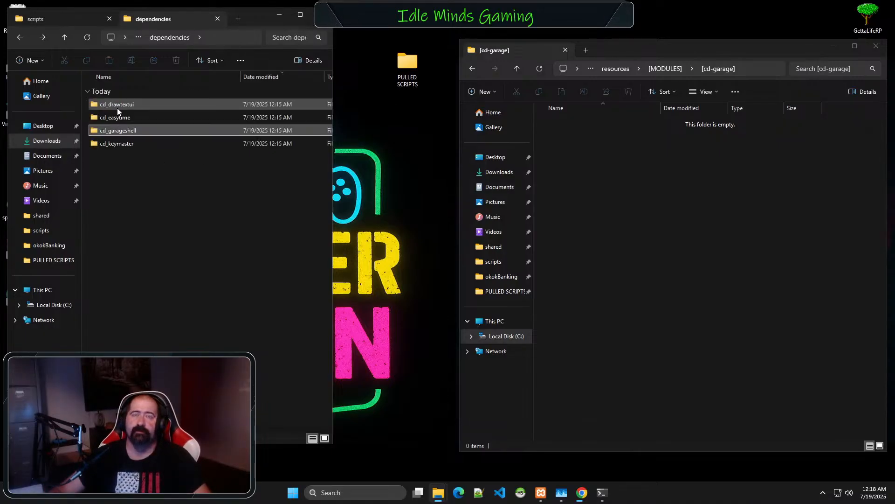
left_click_drag(118, 133, 602, 156)
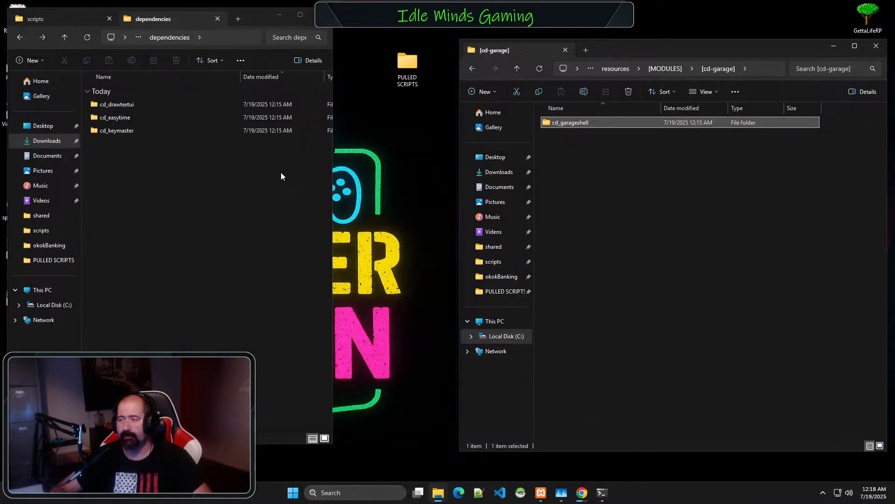
- Open the github_download_link file in the cd_drawtextui dependency folder and follow its link to the GitHub repository
double_click(106, 107)
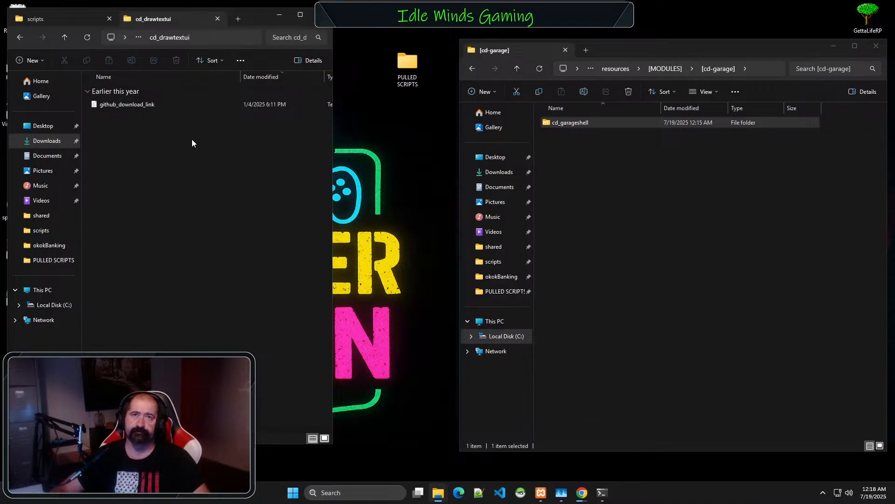
left_click(147, 107)
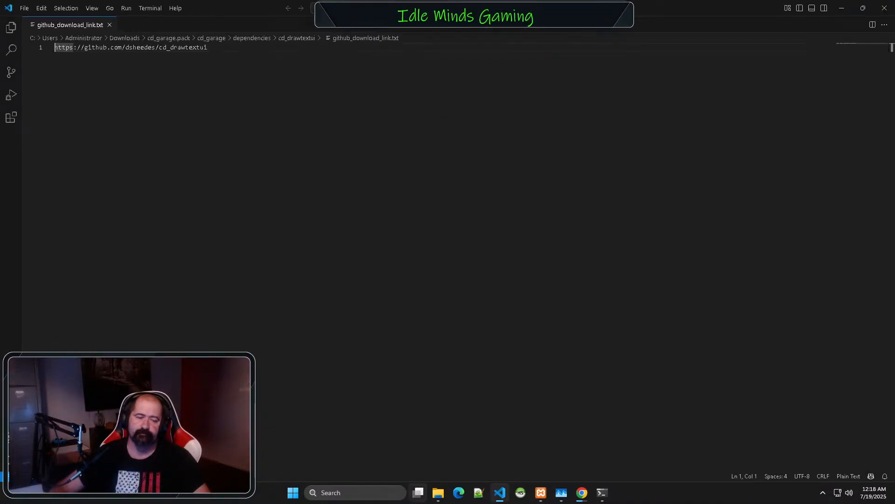
mouse_move(418, 492)
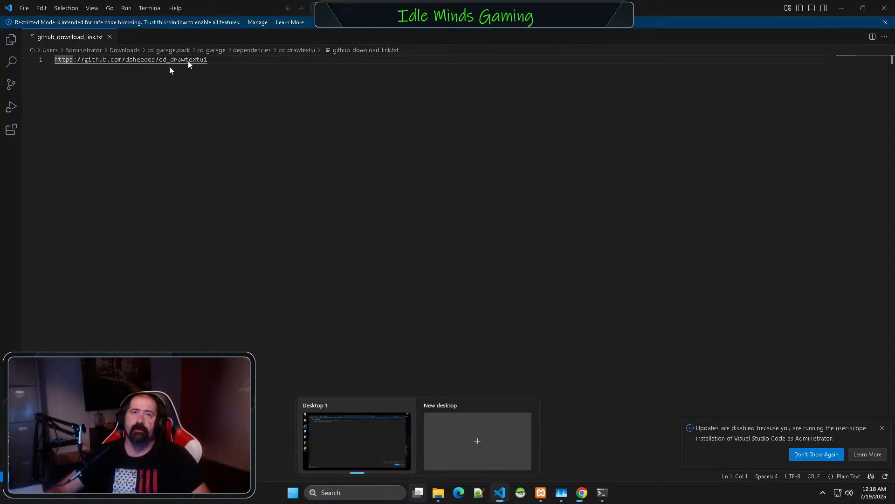
left_click(120, 61)
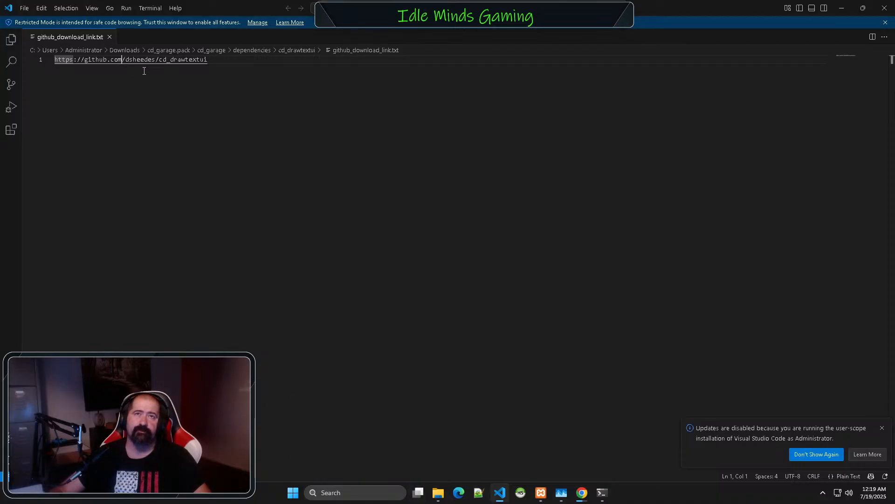
left_click(128, 61)
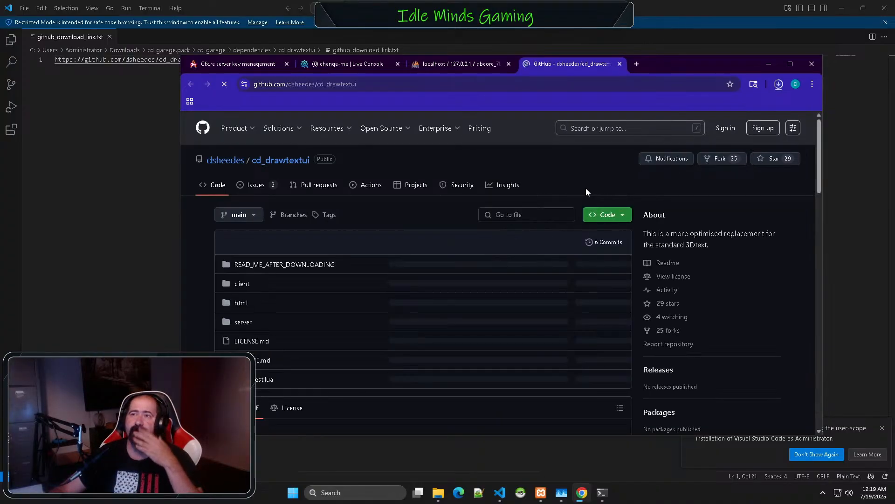
- Download the cd_drawtextui repository as a ZIP, check it in the browser's downloads, and minimize the browser
left_click(608, 214)
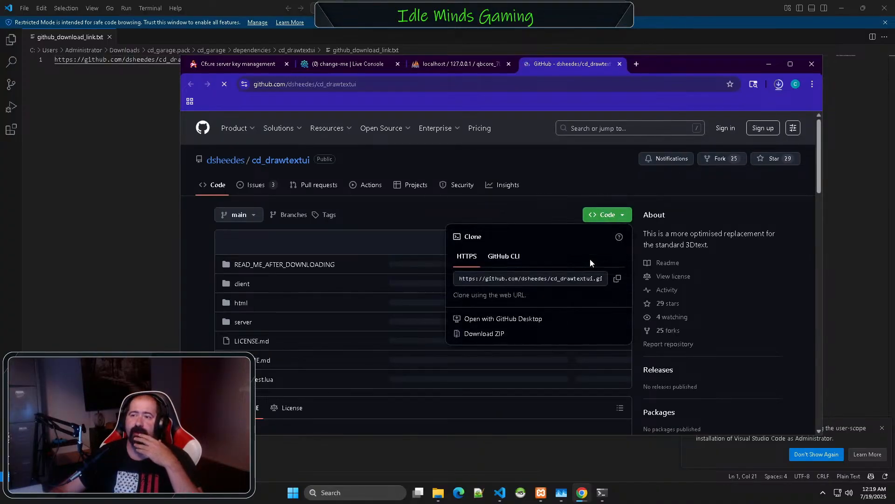
left_click(500, 336)
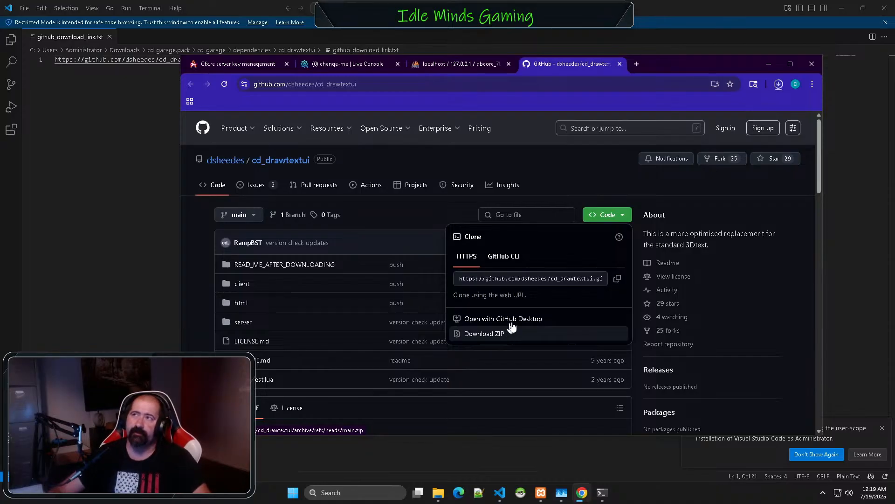
left_click(779, 85)
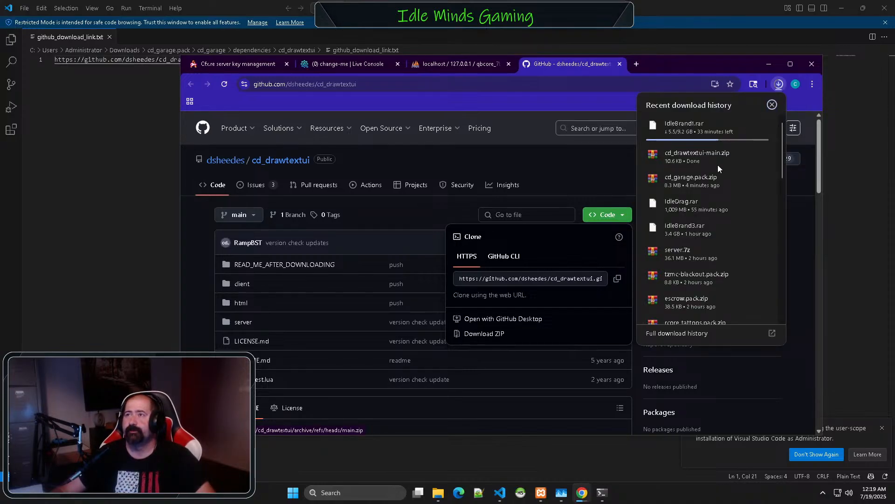
left_click(724, 67)
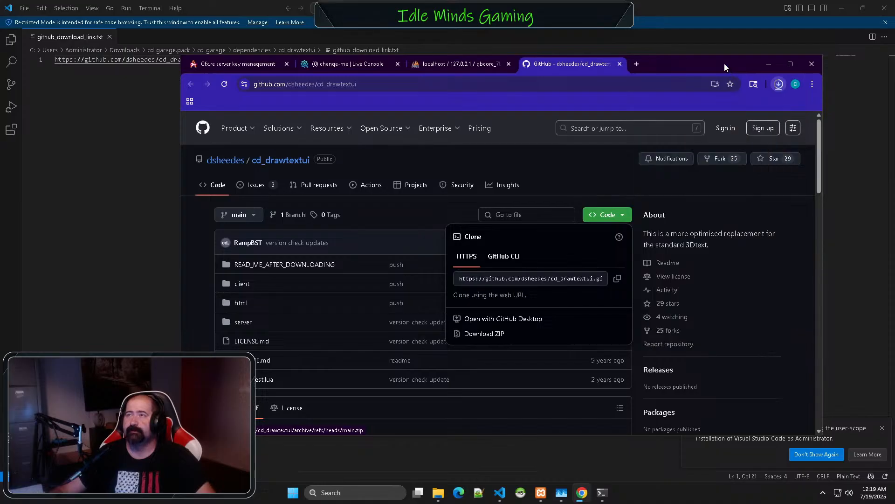
left_click(769, 64)
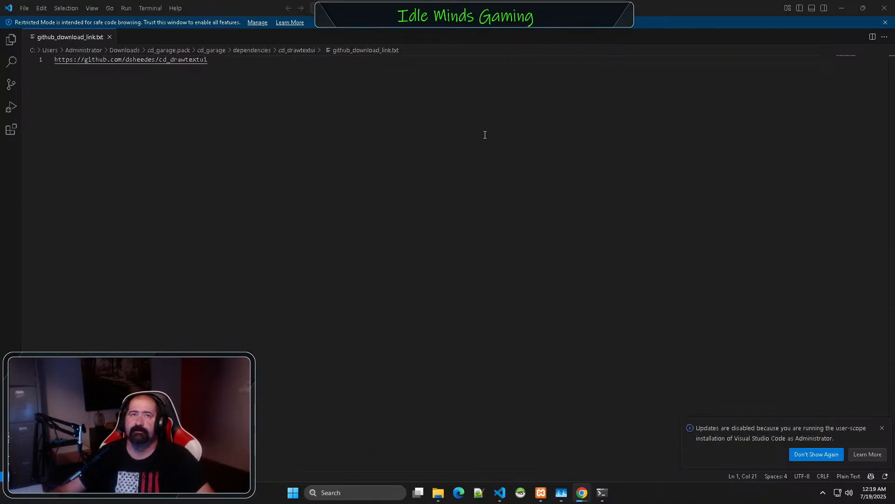
- Close the cd_drawtextui link file and go back from the cd_drawtextui dependency folder to the Downloads folder
left_click(884, 8)
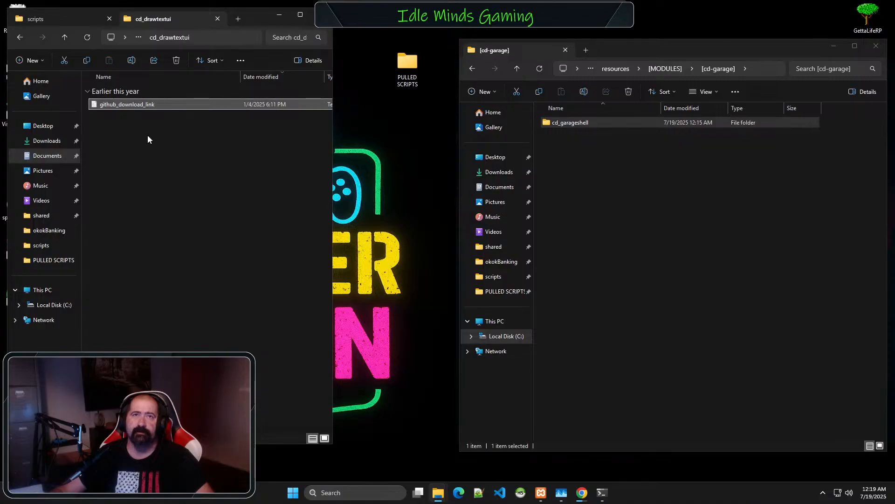
key("alt+Left")
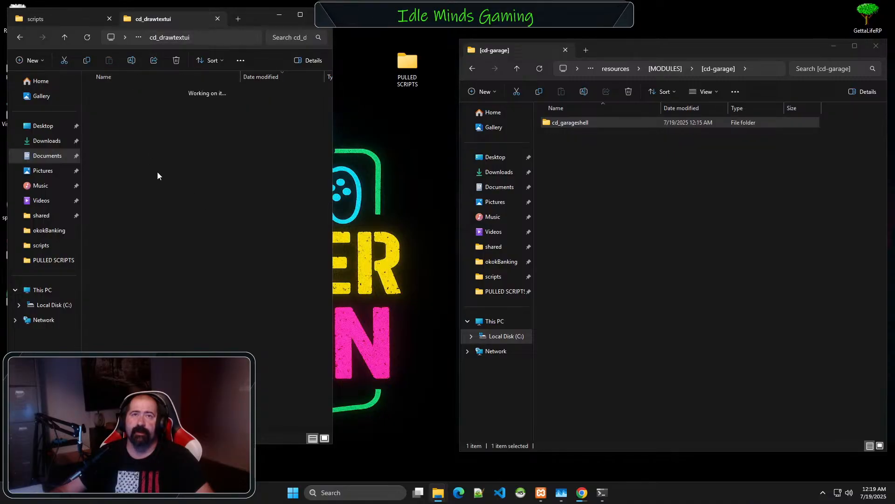
key("alt+Left")
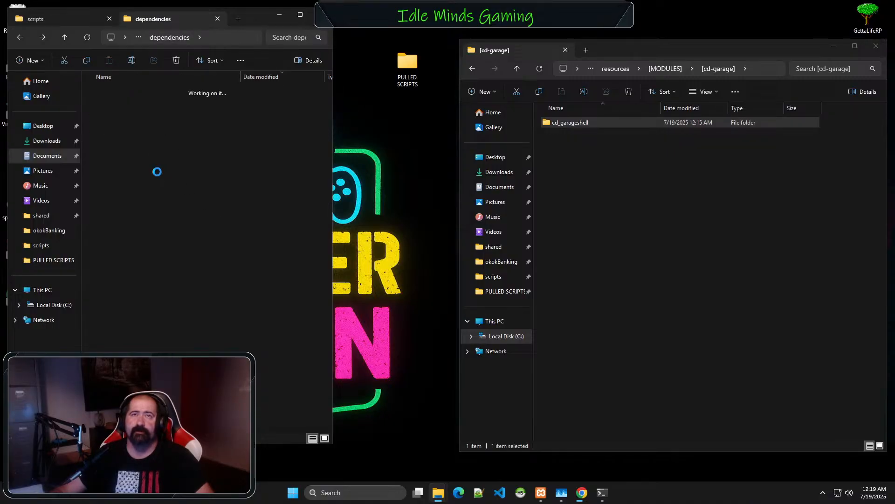
key("alt+Left")
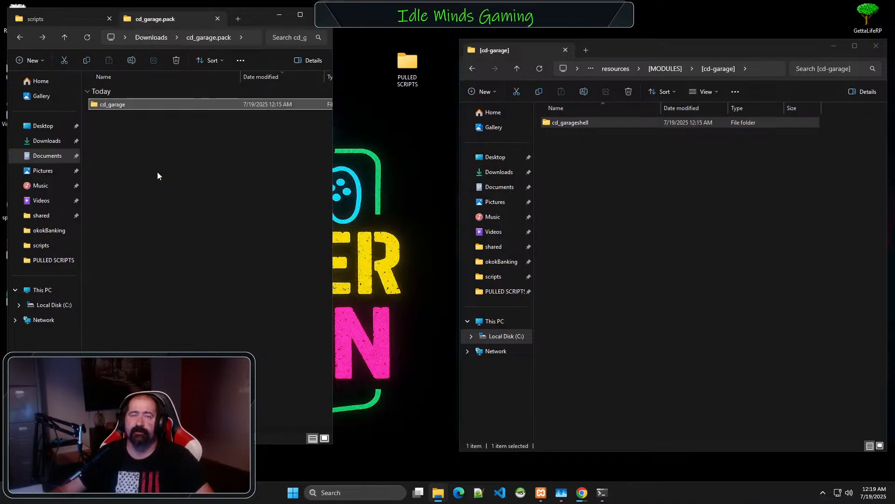
left_click(145, 37)
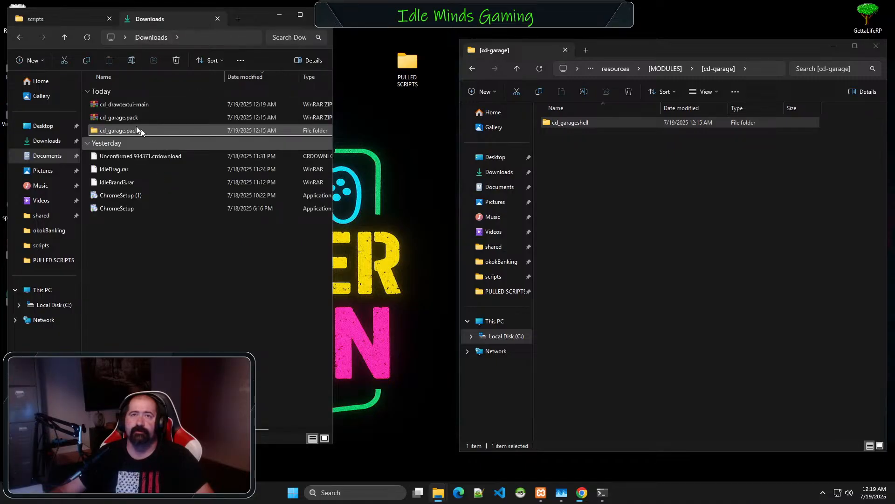
- Extract the cd_drawtextui-main archive into a cd_drawtextui-main folder in Downloads, and close the archive
left_click(114, 102)
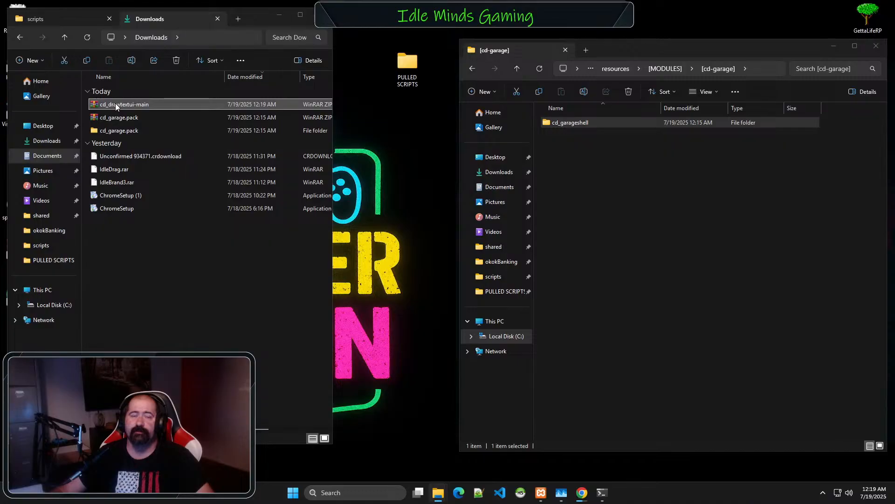
double_click(116, 103)
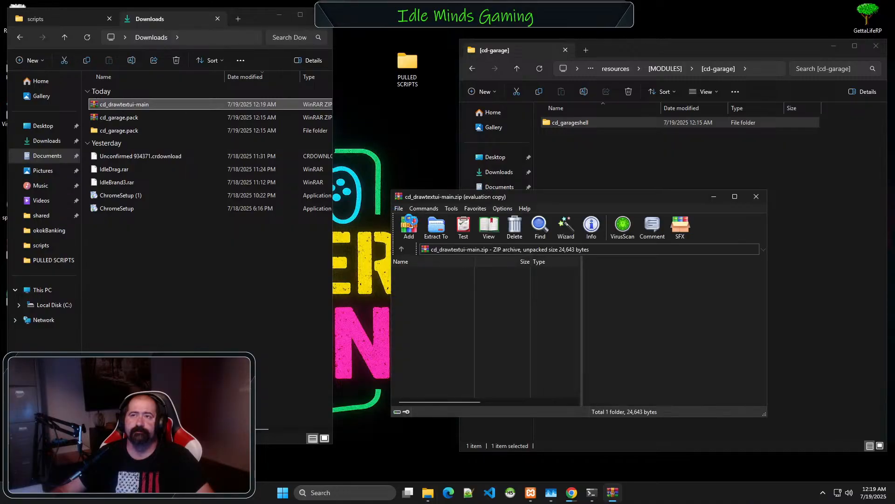
left_click(439, 233)
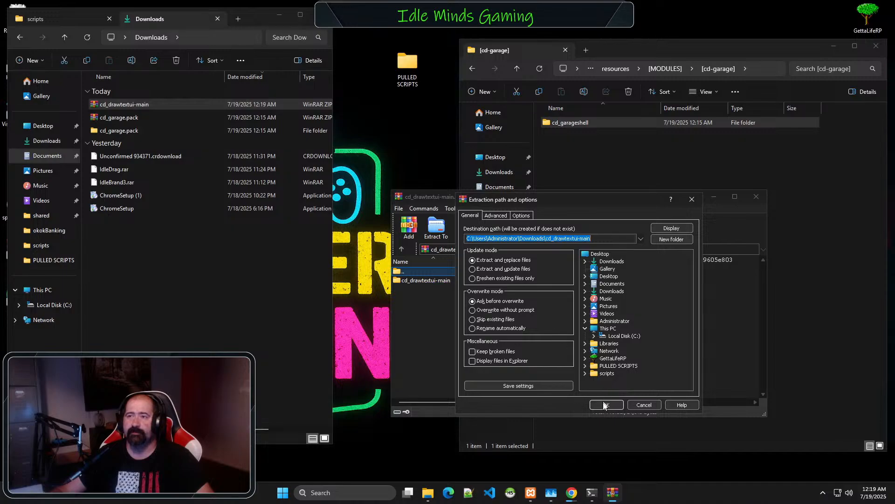
left_click(603, 401)
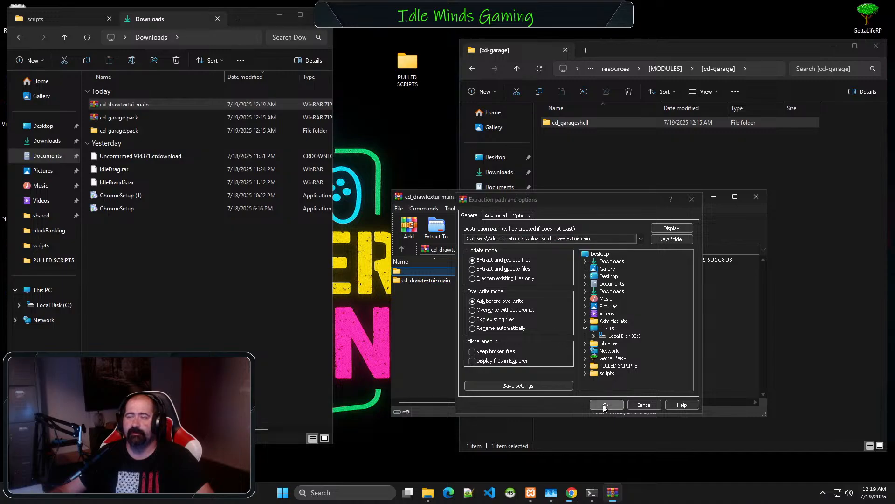
left_click(758, 196)
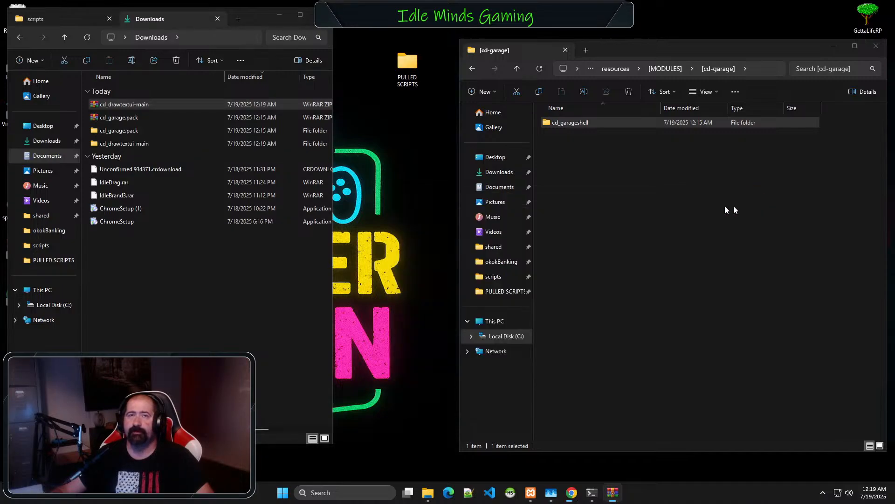
- Rename the inner folder of the extracted cd_drawtextui-main folder as cd_drawtextui and move it into the server's [cd-garage] folder
double_click(122, 144)
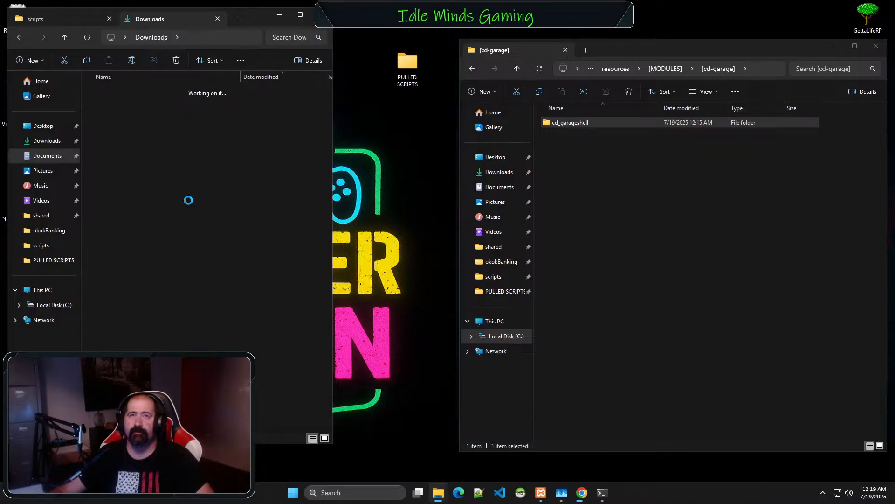
left_click(134, 107)
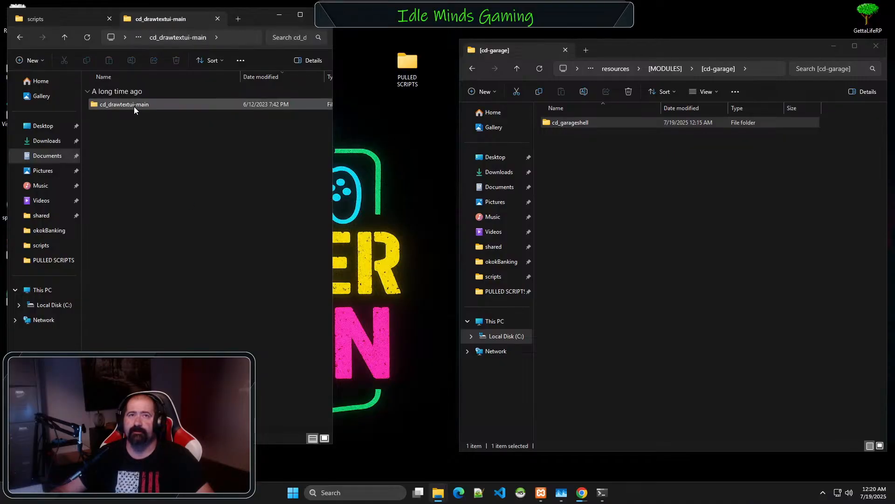
right_click(134, 108)
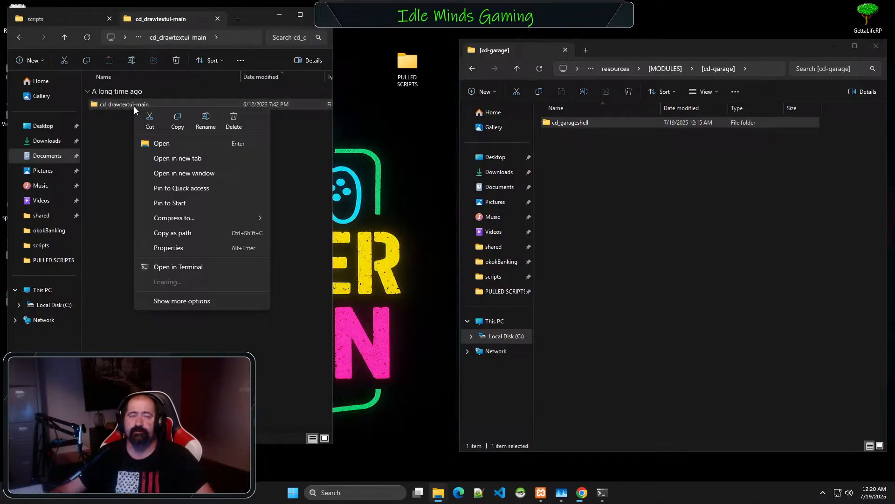
left_click(177, 121)
left_click(157, 105)
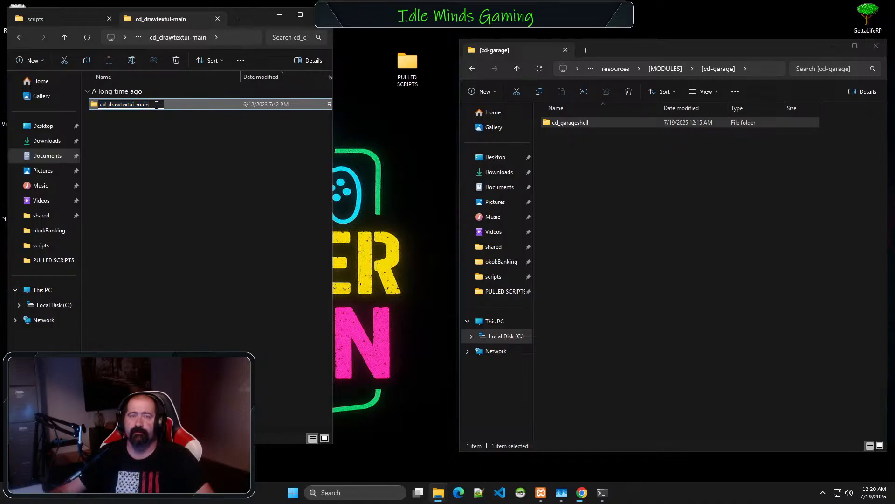
key("Return")
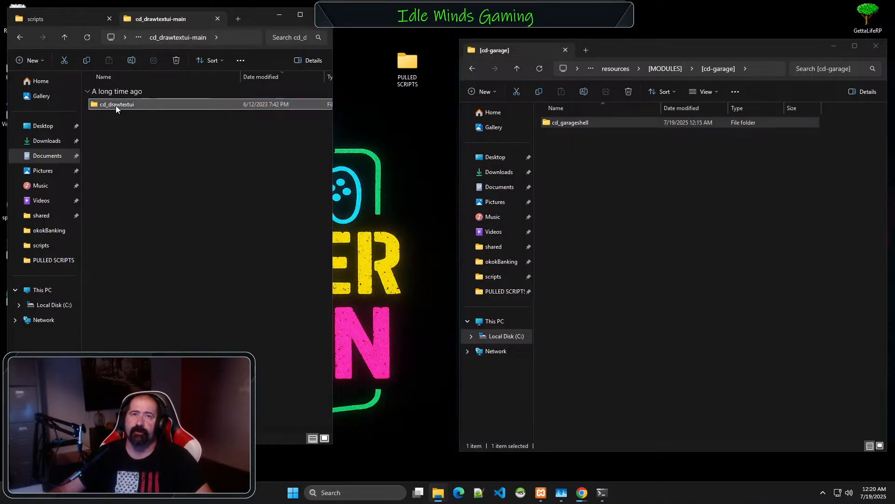
left_click_drag(116, 105, 617, 176)
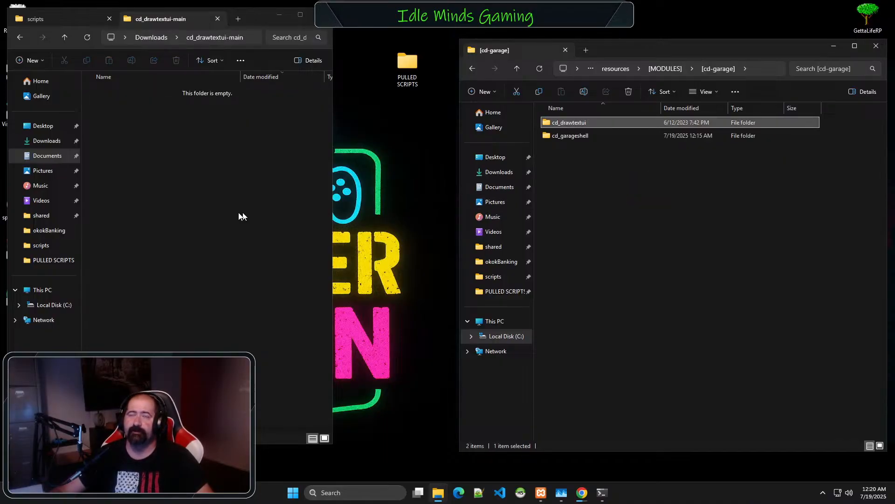
- Open the READ_ME file from the READ_ME_AFTER_PURCHASING folder of cd_garage in the extracted cd_garage.pack
left_click(222, 207)
key("alt+Left")
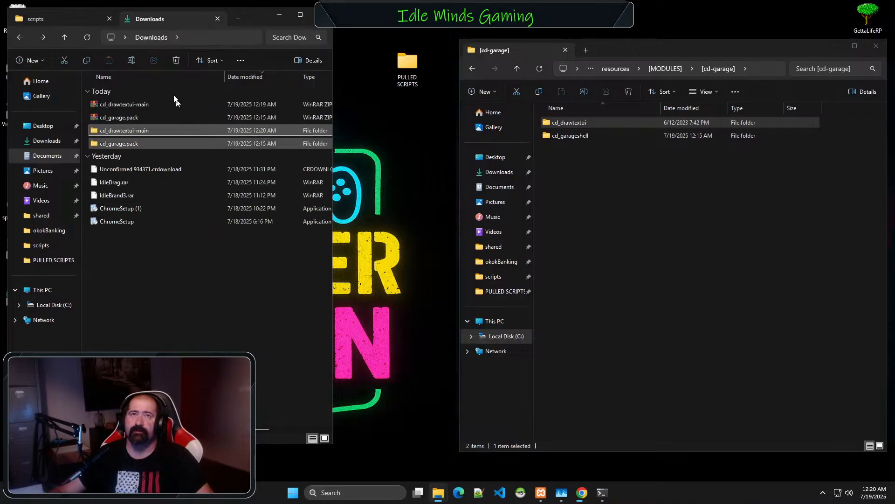
double_click(121, 143)
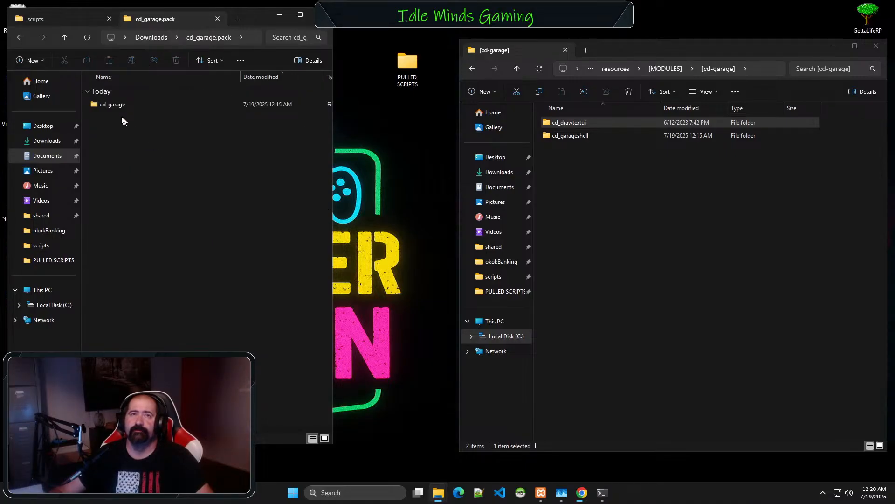
double_click(110, 105)
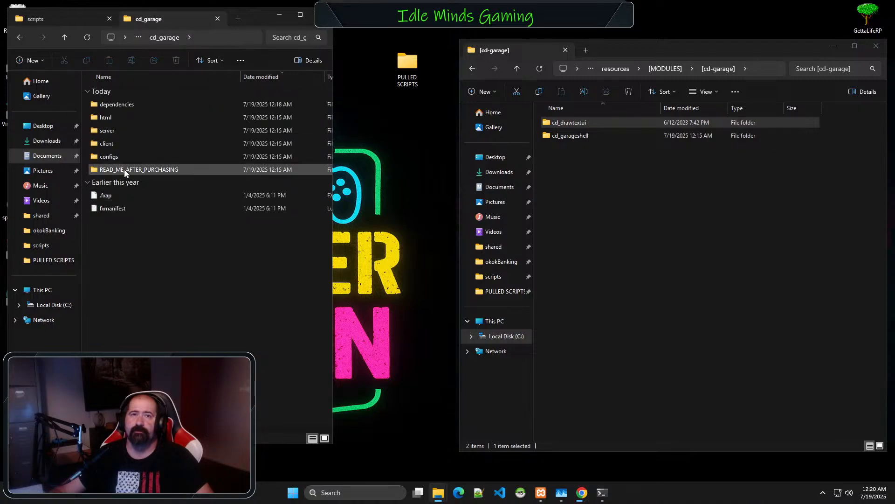
double_click(184, 169)
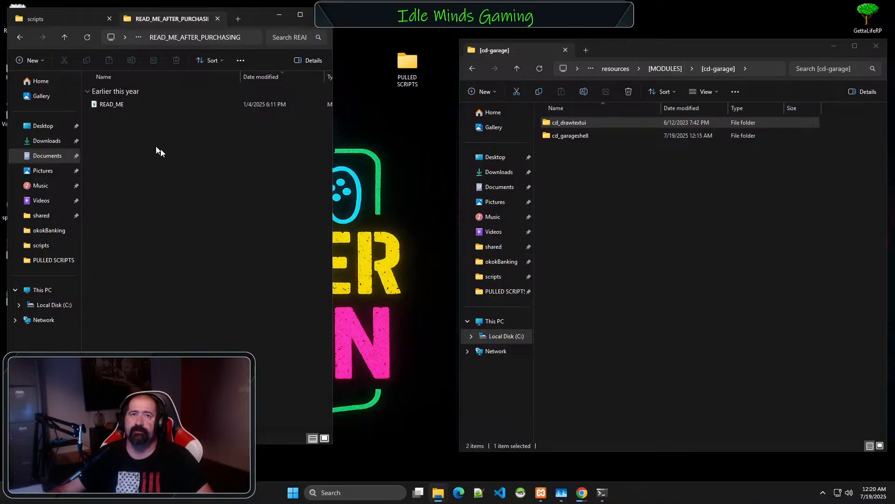
left_click(114, 102)
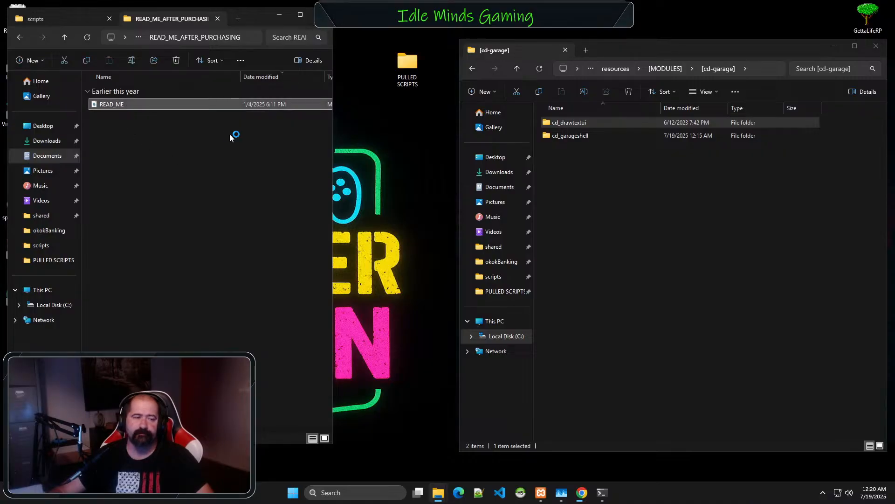
key("Return")
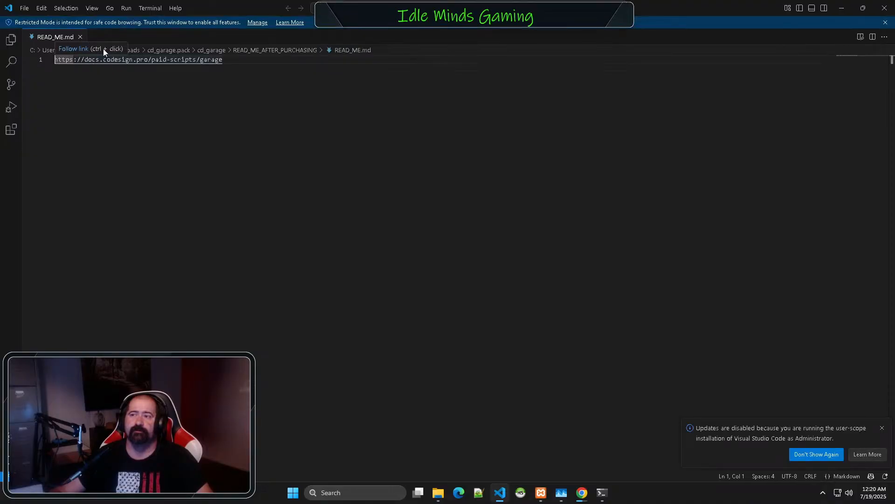
- Copy the documentation link from READ_ME.md and open docs.codesign.pro/paid-scripts/garage in Chrome
left_click_drag(237, 61, 55, 61)
right_click(66, 60)
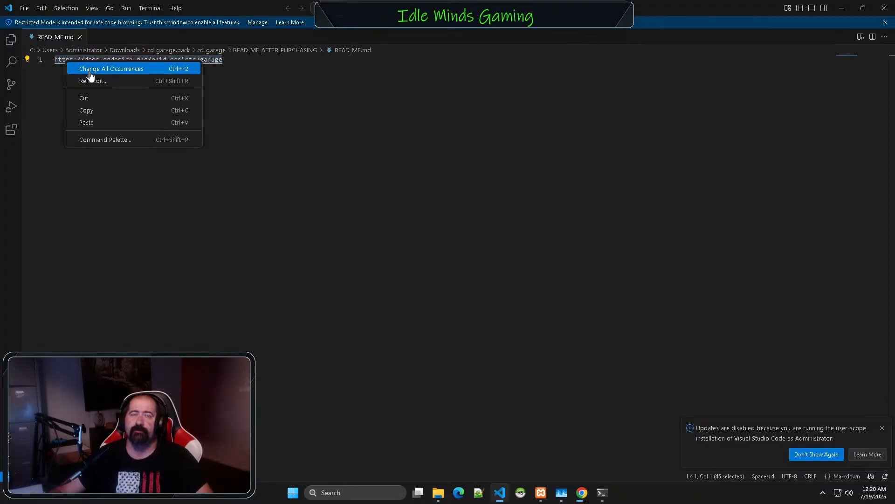
left_click(100, 111)
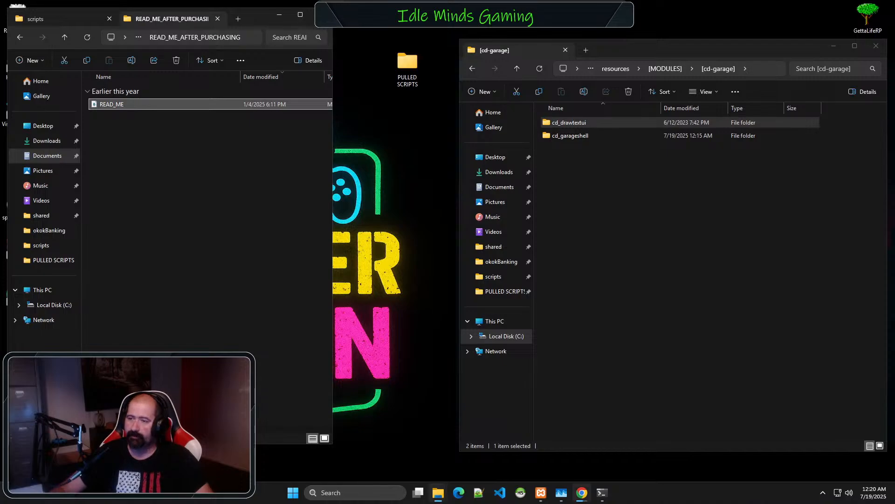
mouse_move(582, 492)
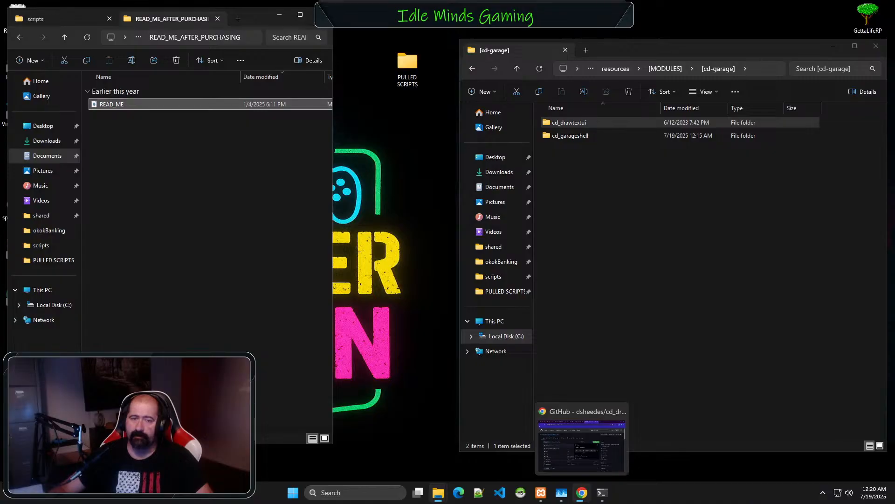
left_click(582, 445)
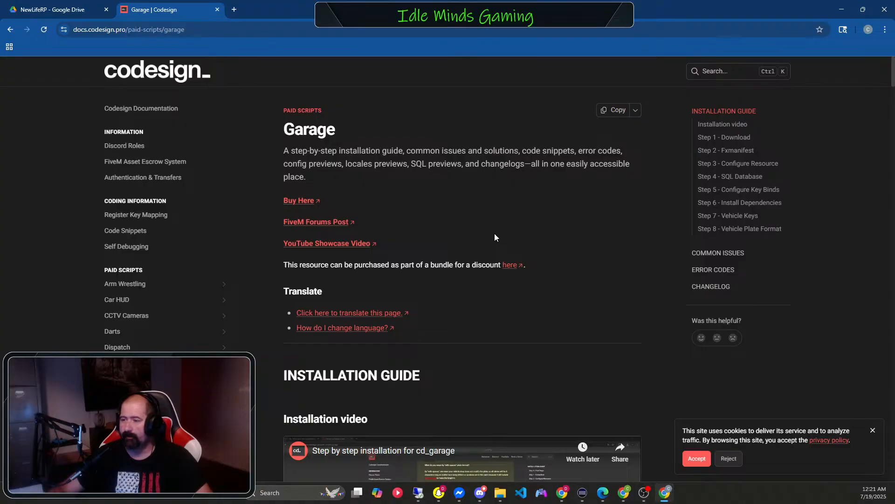
- Read the Garage installation guide from the download step through the fxmanifest, configuration, SQL database, key binds and dependencies sections
scroll(494, 237, "down", 2)
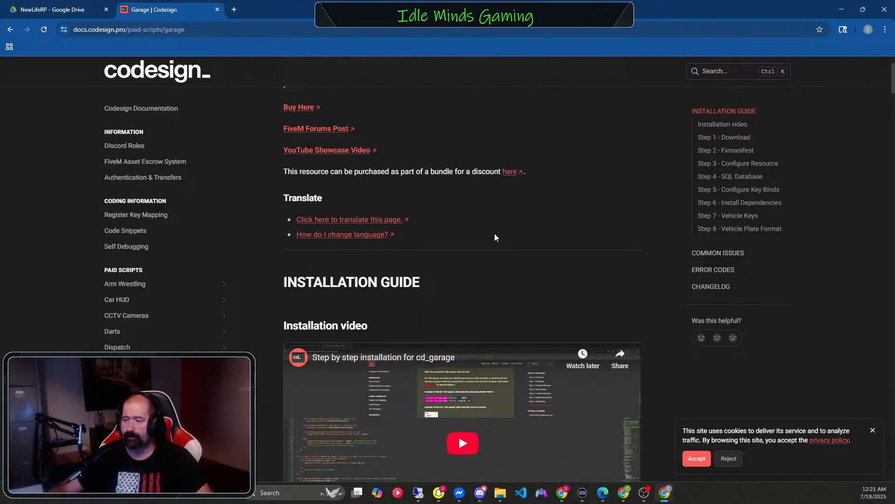
scroll(495, 237, "down", 6)
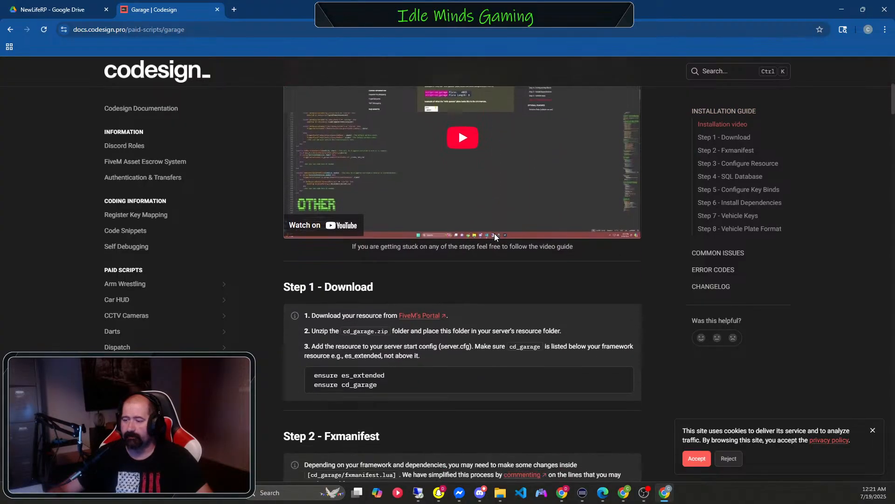
scroll(485, 245, "down", 5)
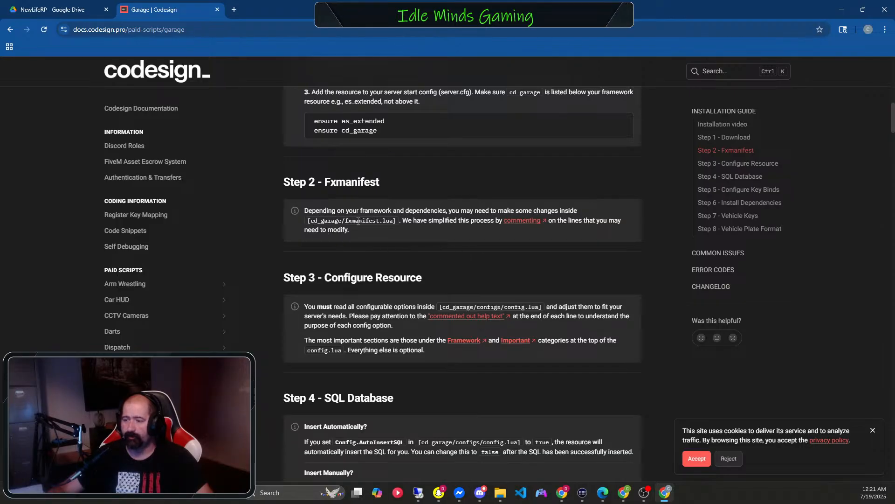
scroll(357, 224, "down", 2)
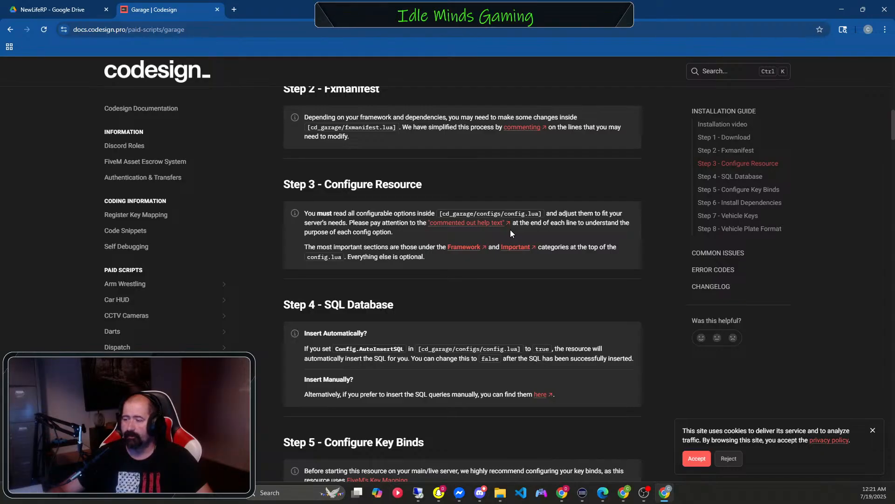
scroll(510, 232, "down", 2)
scroll(510, 229, "down", 2)
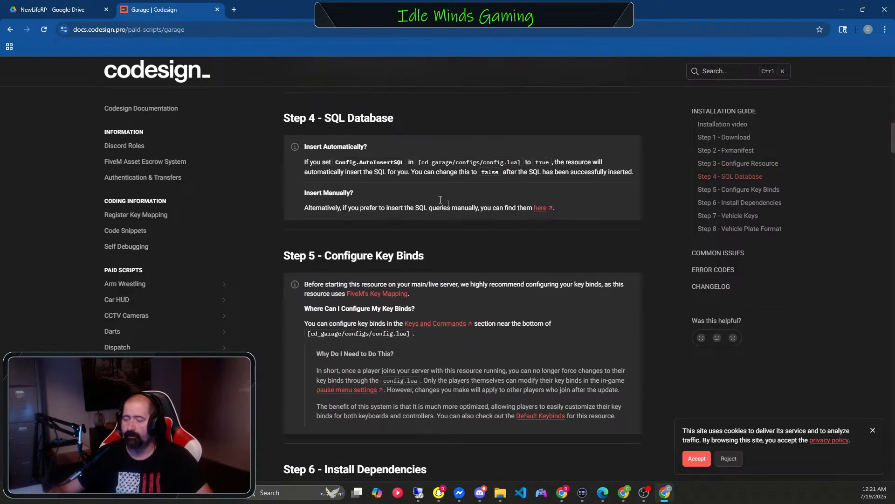
left_click_drag(302, 147, 370, 147)
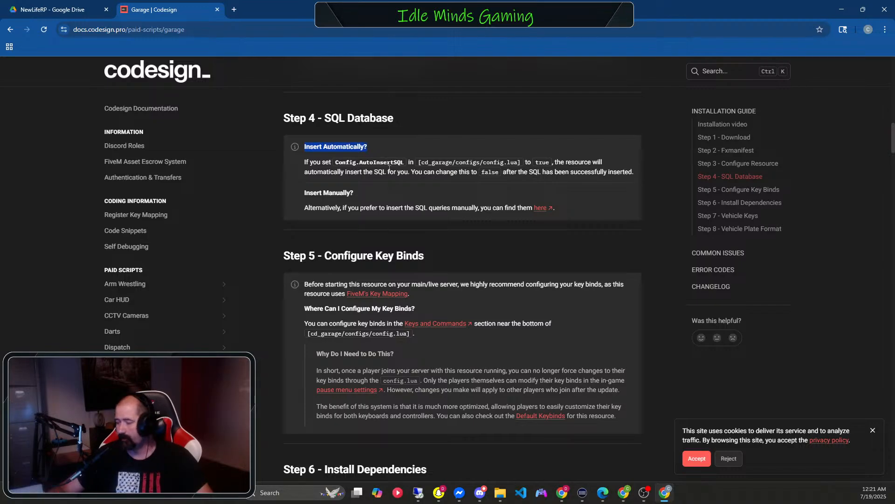
scroll(447, 201, "down", 2)
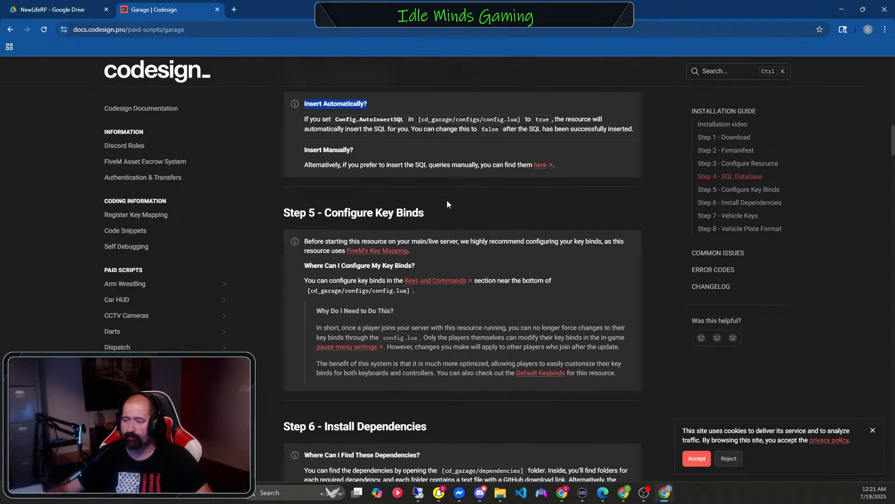
scroll(447, 199, "down", 1)
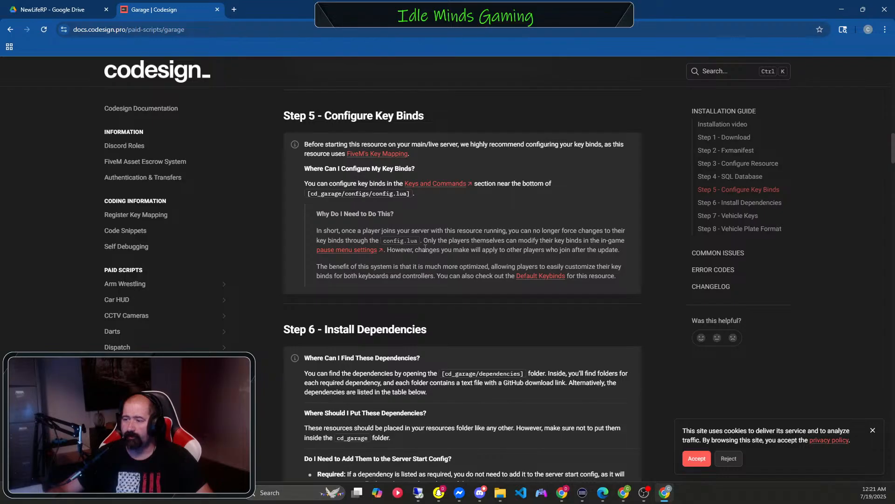
scroll(424, 249, "down", 4)
scroll(425, 252, "down", 2)
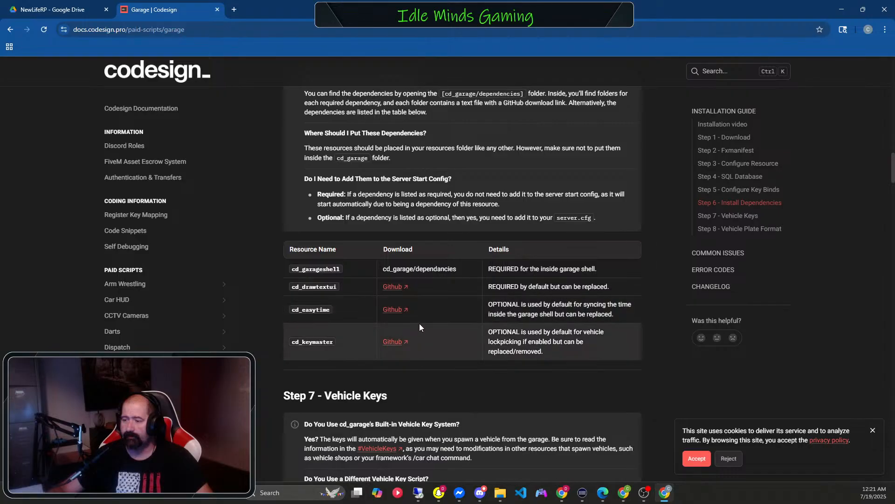
- Read the Garage guide's vehicle keys, vehicle plate format and common issues sections
scroll(429, 329, "down", 3)
scroll(431, 331, "down", 3)
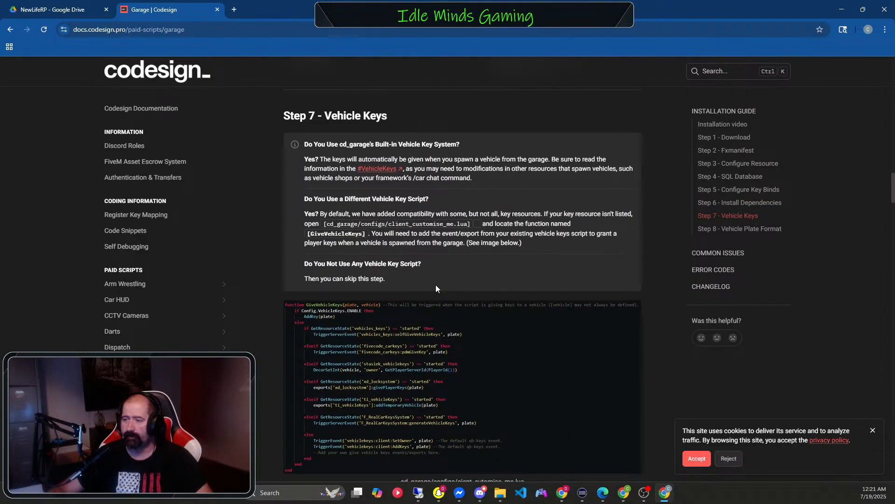
scroll(436, 288, "down", 5)
scroll(436, 284, "down", 8)
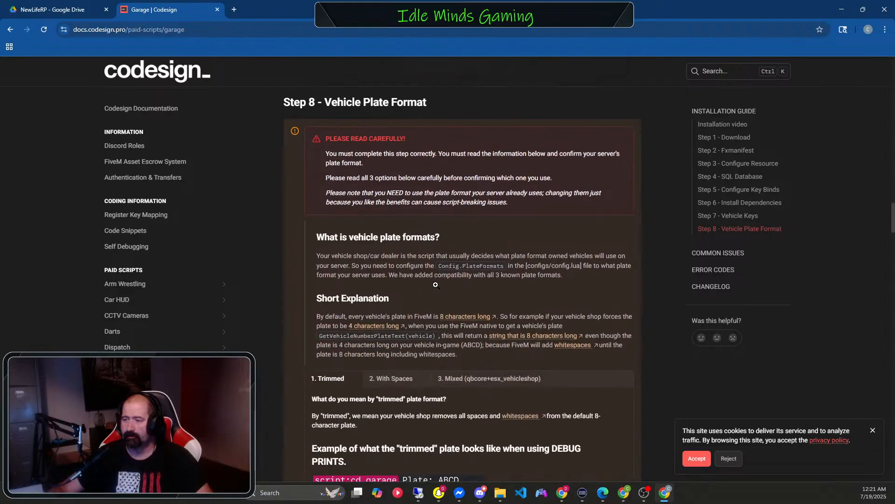
scroll(435, 284, "down", 10)
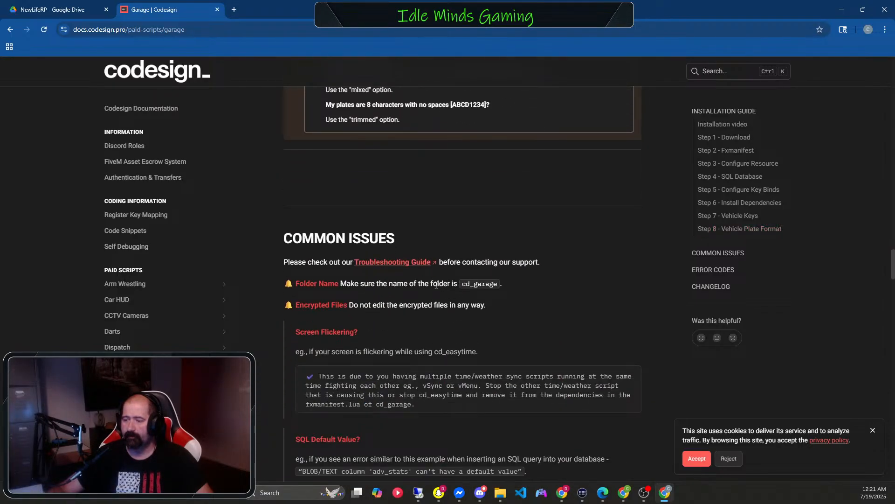
scroll(435, 284, "down", 11)
scroll(435, 284, "down", 6)
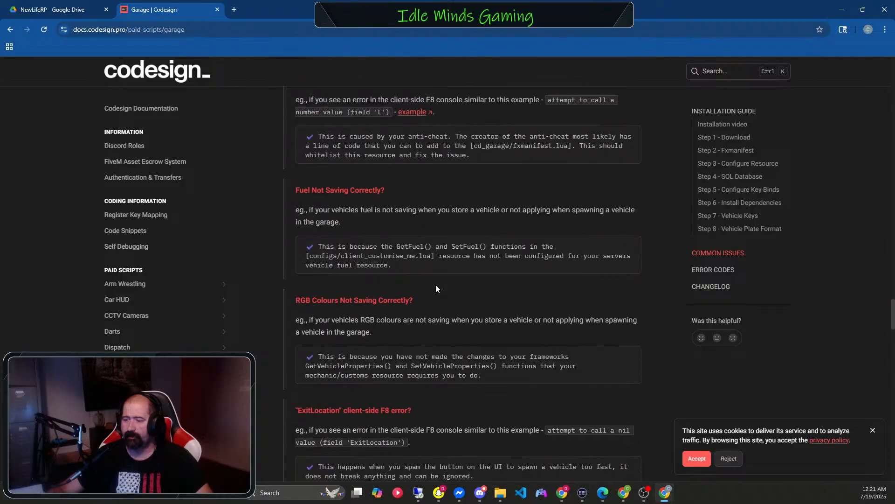
scroll(435, 284, "up", 20)
scroll(436, 285, "up", 20)
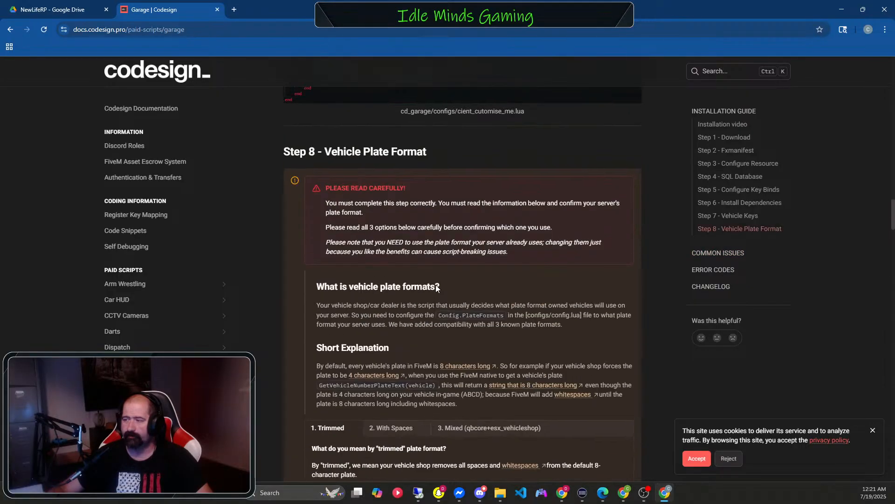
scroll(439, 303, "up", 8)
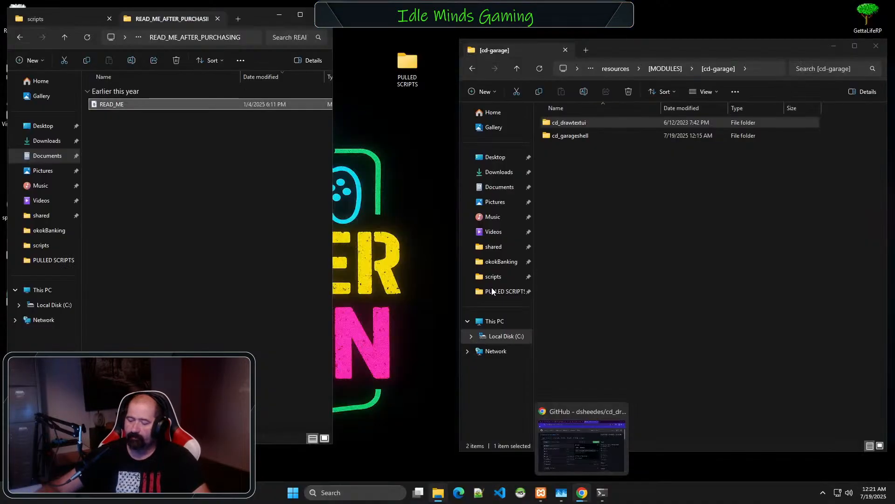
- Open the config file from cd_garage's configs folder in Visual Studio Code
key("alt+Left")
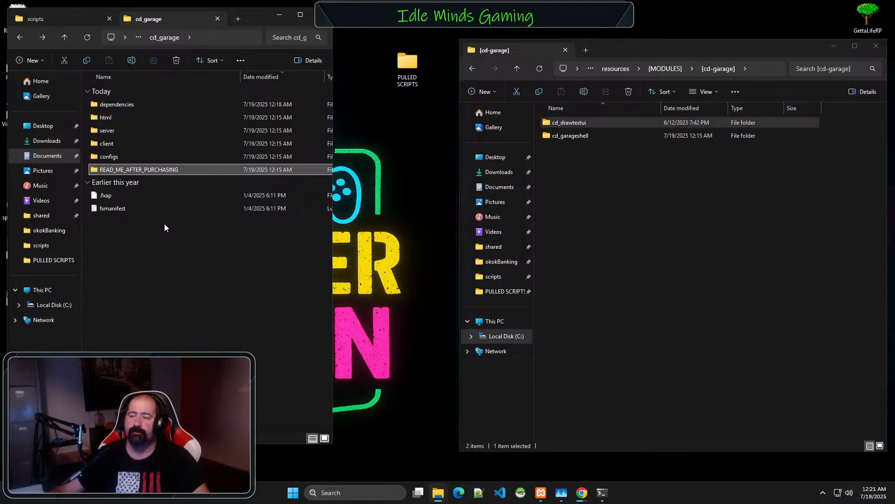
double_click(111, 157)
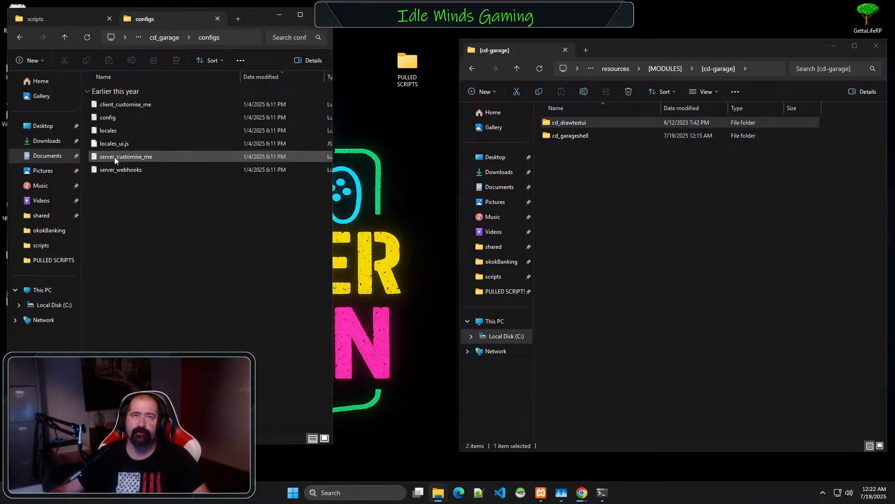
left_click(124, 117)
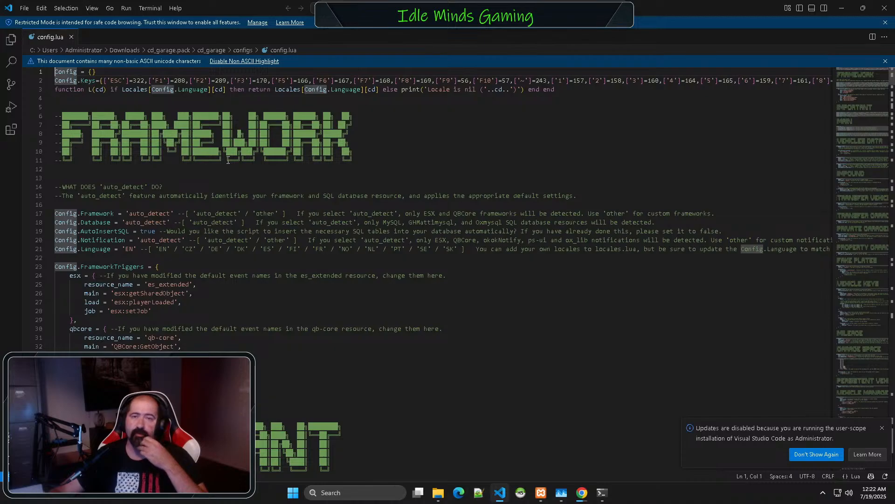
- Review the framework, framework triggers, plate format, identifier and key settings at the start of config.lua
scroll(235, 201, "down", 2)
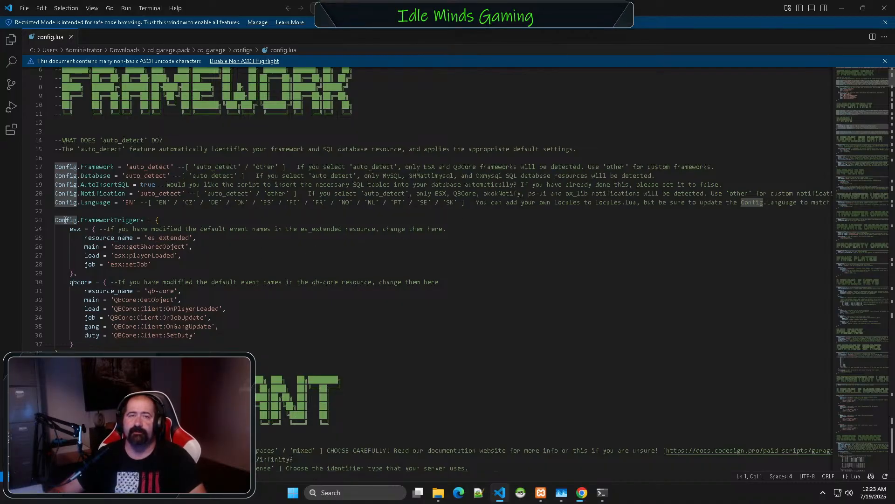
scroll(151, 234, "down", 2)
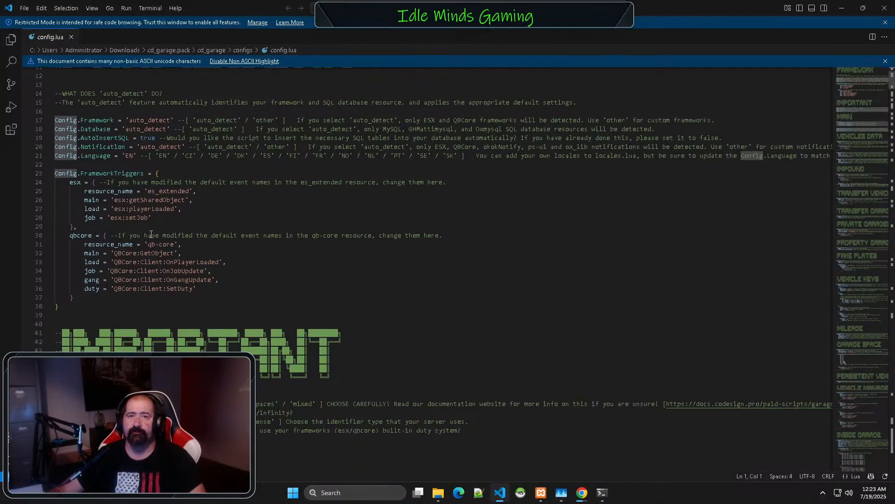
scroll(151, 234, "down", 2)
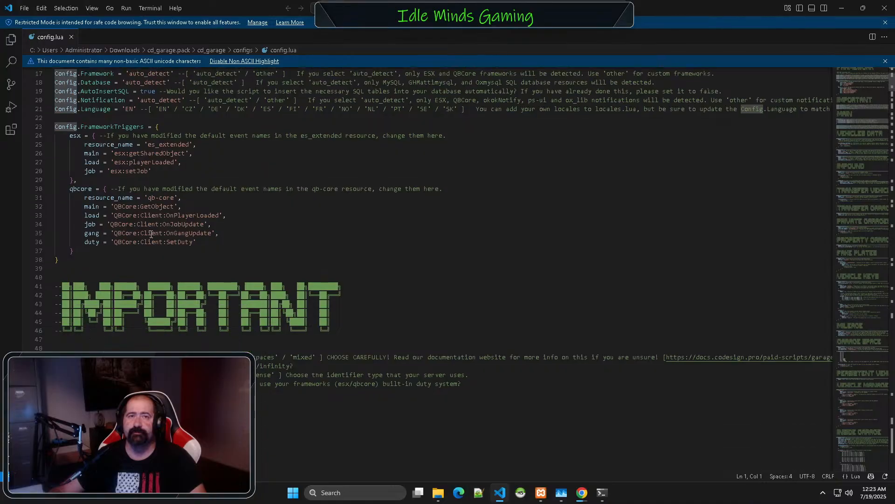
scroll(151, 235, "down", 1)
scroll(151, 234, "down", 1)
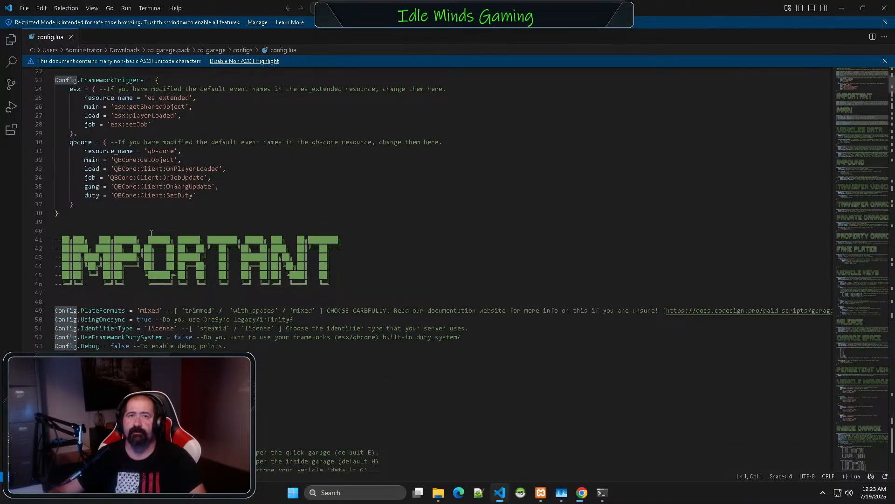
scroll(151, 233, "down", 1)
scroll(150, 234, "down", 3)
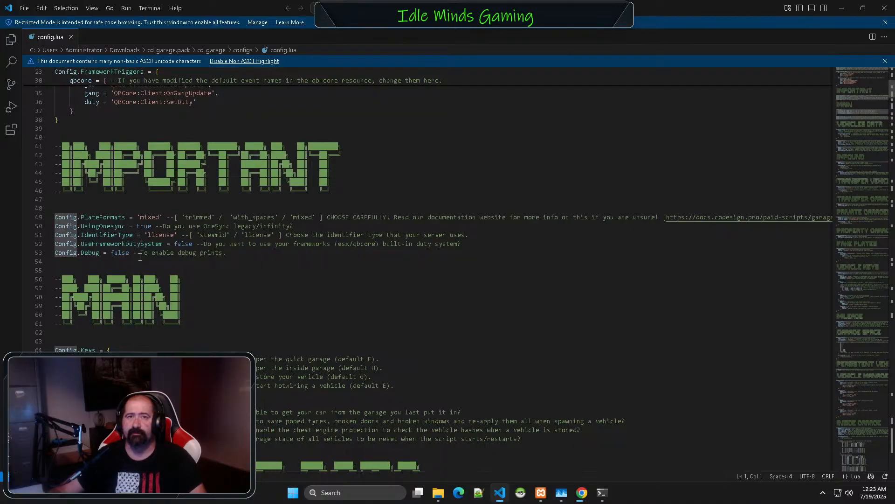
scroll(140, 257, "down", 1)
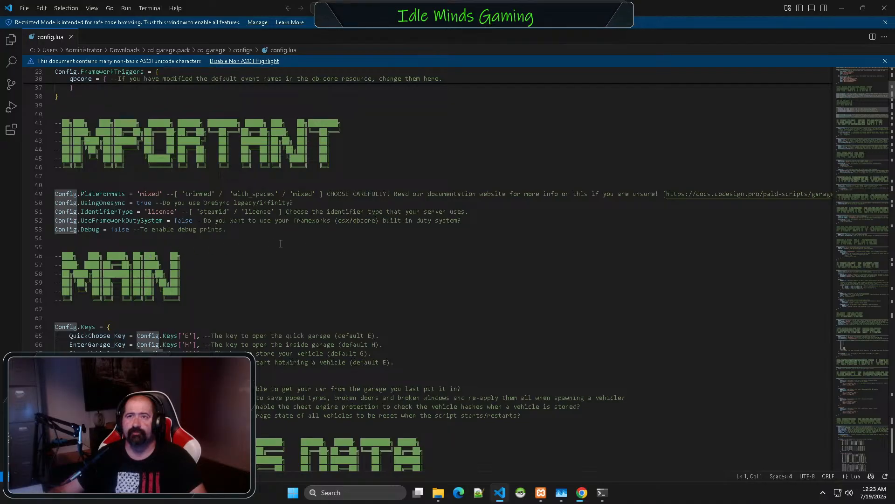
scroll(195, 251, "down", 1)
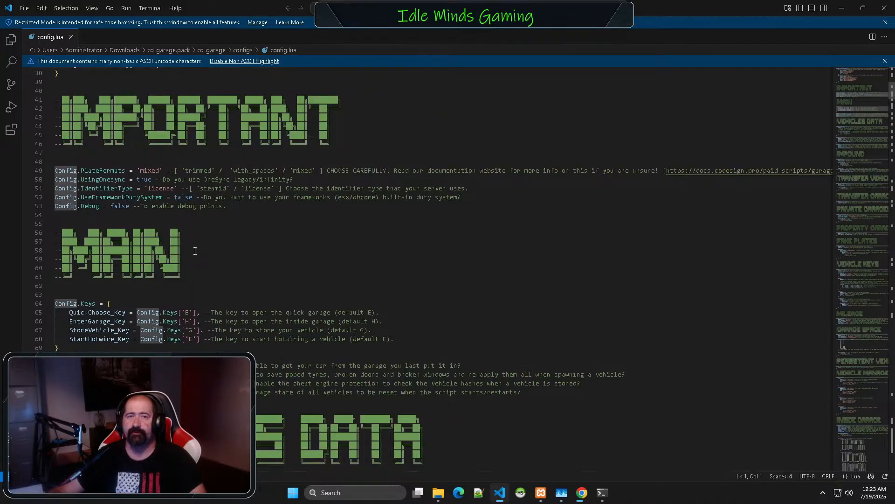
scroll(195, 251, "down", 3)
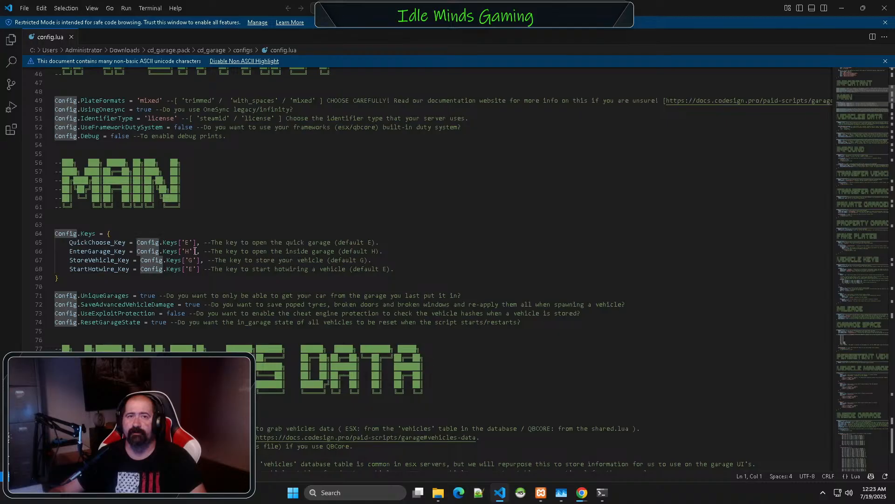
- Review the unique garages, vehicles data, garage tax, return vehicle and impound settings in config.lua
scroll(180, 225, "down", 2)
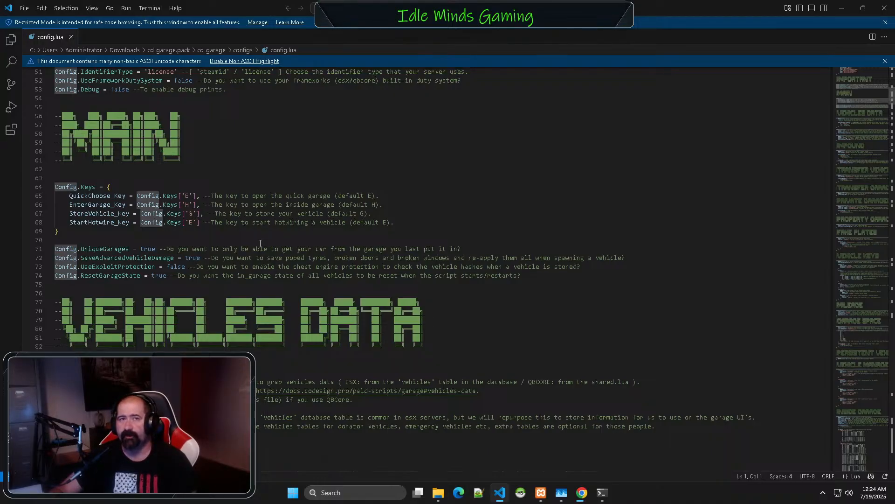
scroll(260, 243, "down", 2)
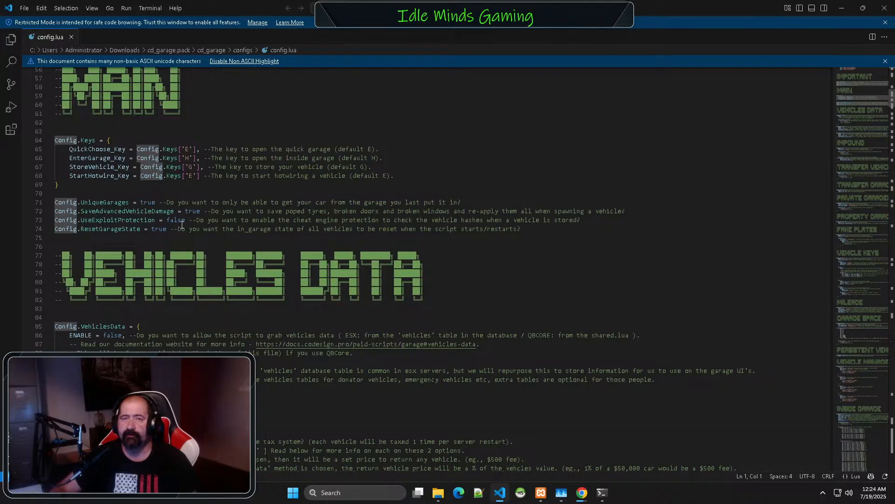
scroll(182, 225, "down", 3)
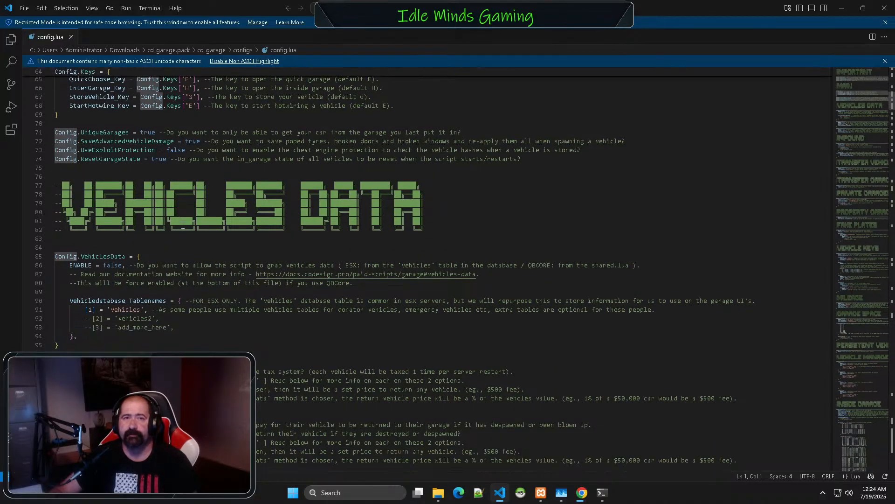
scroll(183, 227, "down", 2)
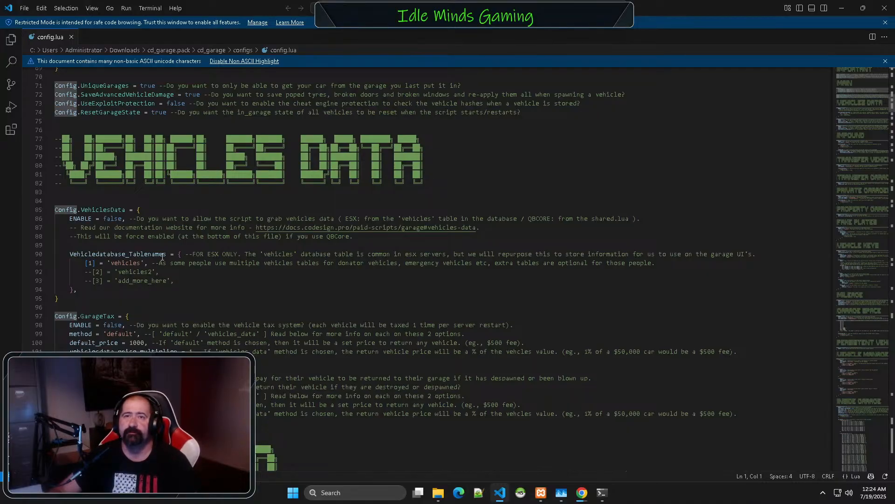
scroll(163, 256, "down", 1)
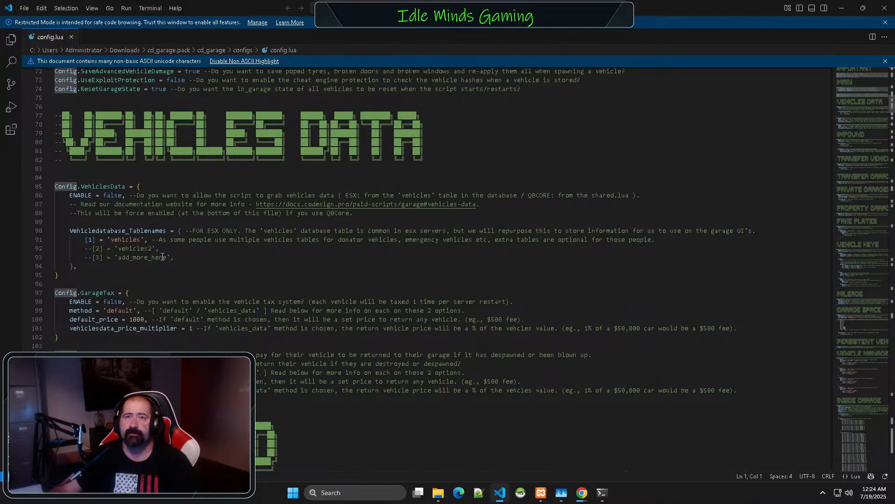
scroll(162, 257, "down", 1)
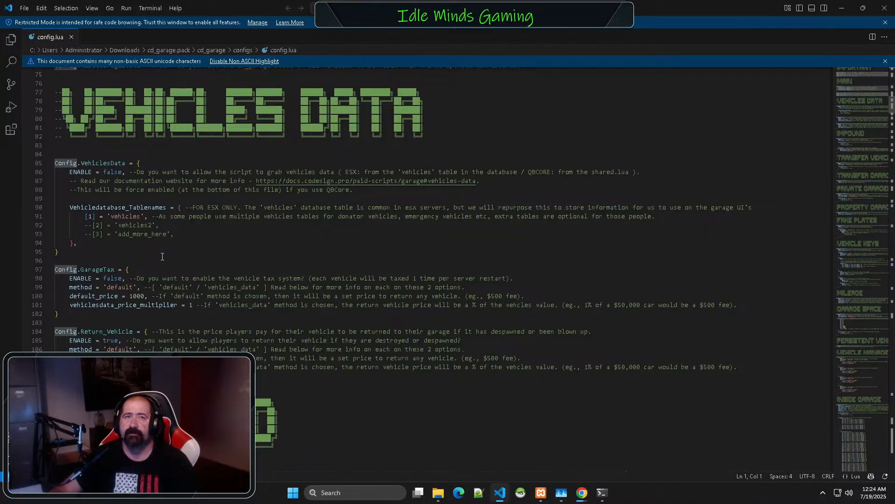
scroll(162, 256, "down", 2)
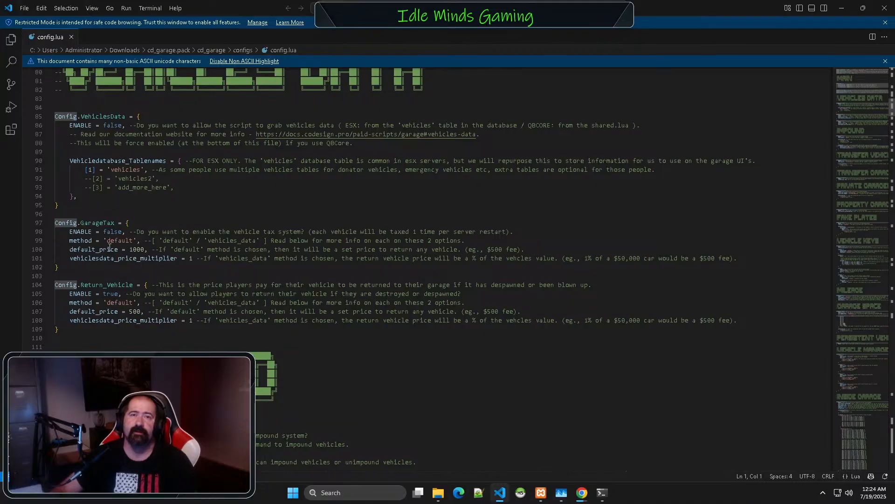
scroll(109, 243, "down", 2)
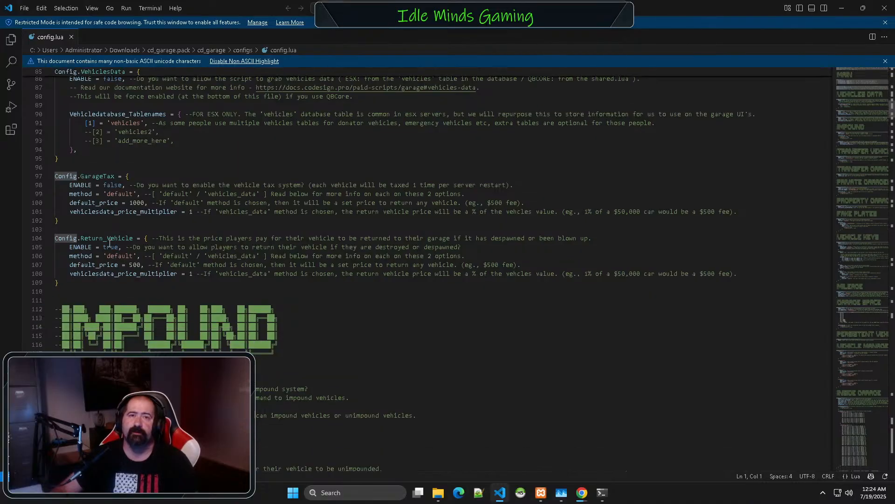
double_click(113, 185)
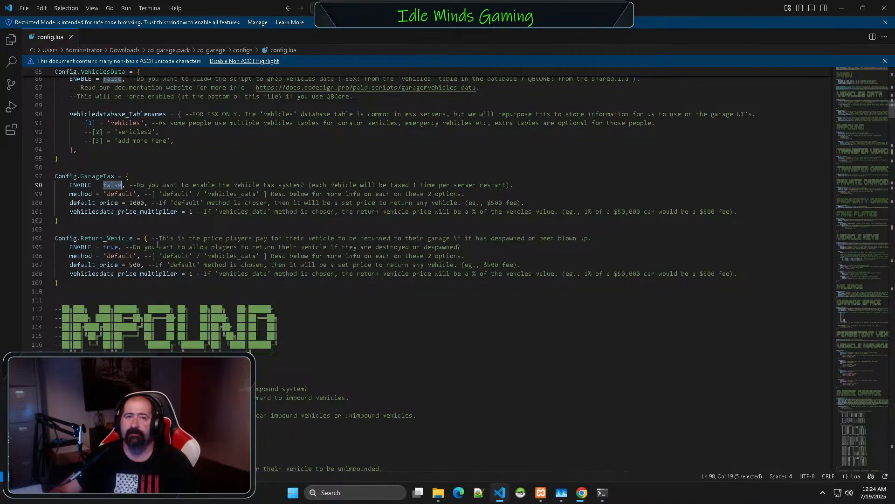
scroll(158, 244, "down", 2)
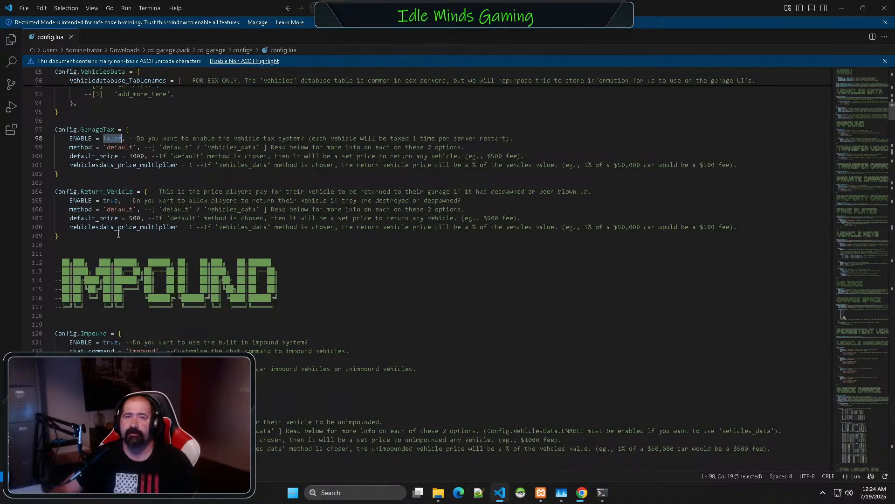
scroll(214, 240, "down", 3)
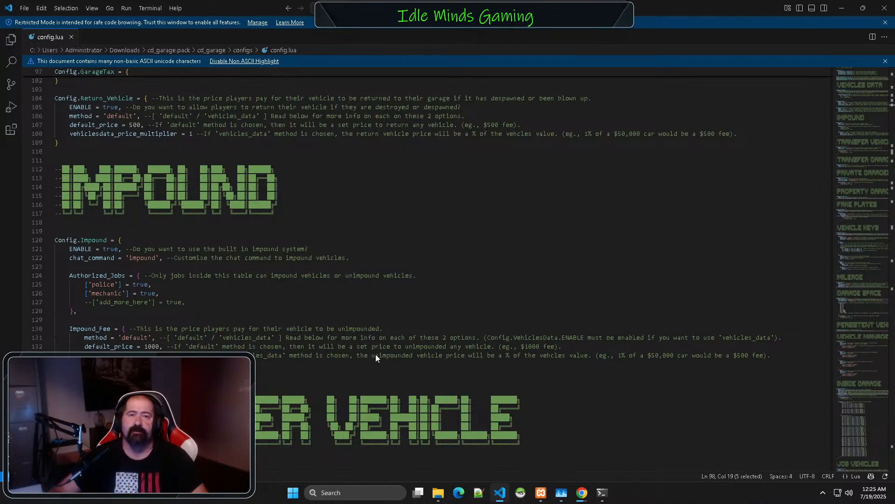
- Set ENABLE to false in the Config.TransferVehicle block of config.lua
left_click(471, 373)
scroll(471, 373, "down", 6)
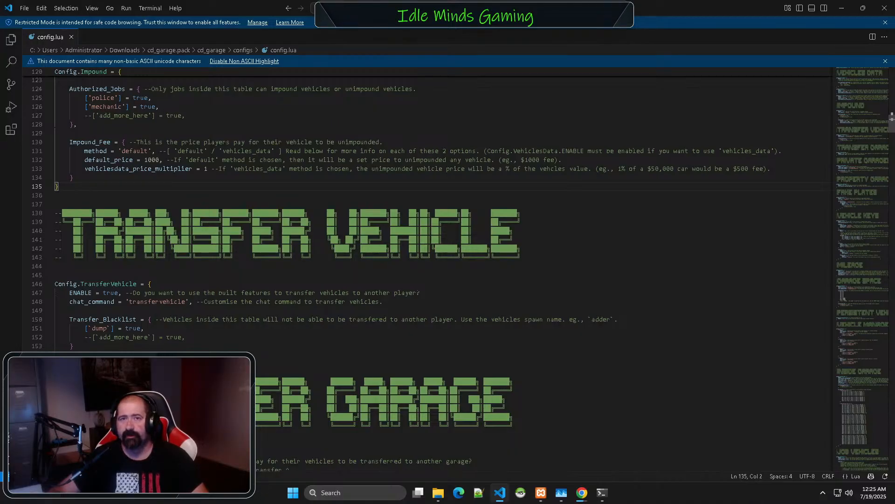
double_click(112, 292)
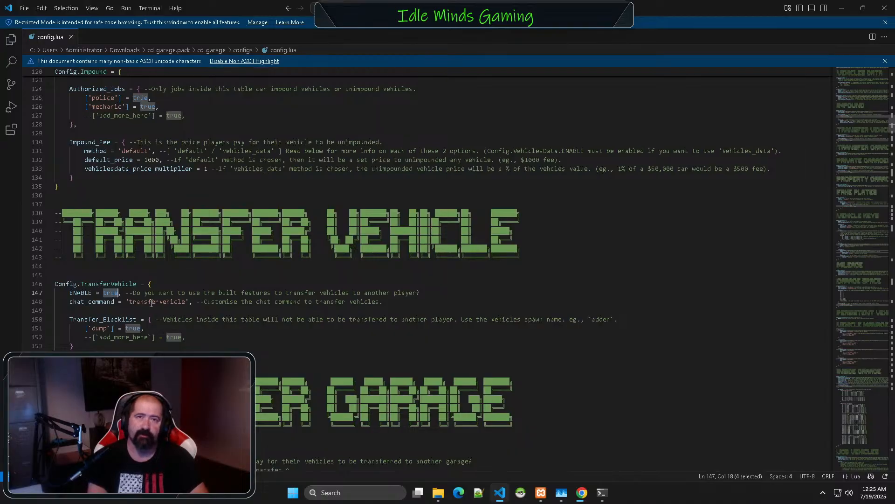
type("false")
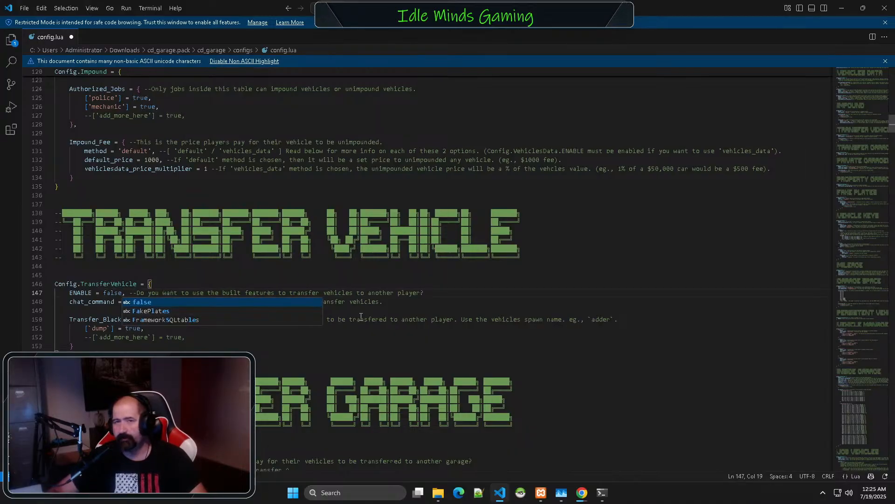
left_click(359, 341)
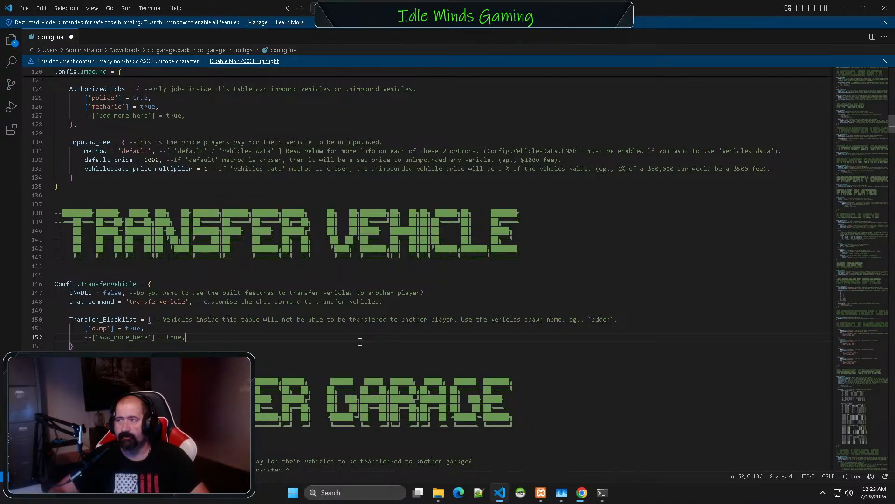
- Review the transfer garage, private garages, property garages and fake plates settings in config.lua
scroll(357, 344, "down", 8)
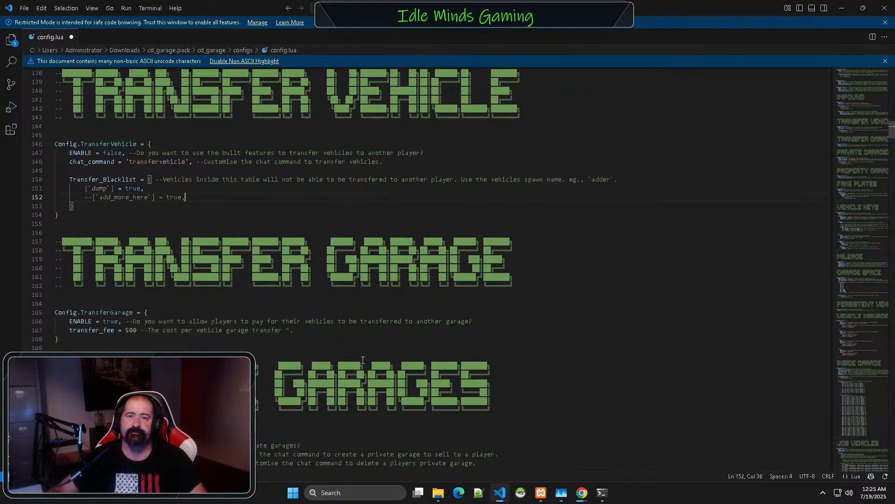
scroll(271, 328, "down", 3)
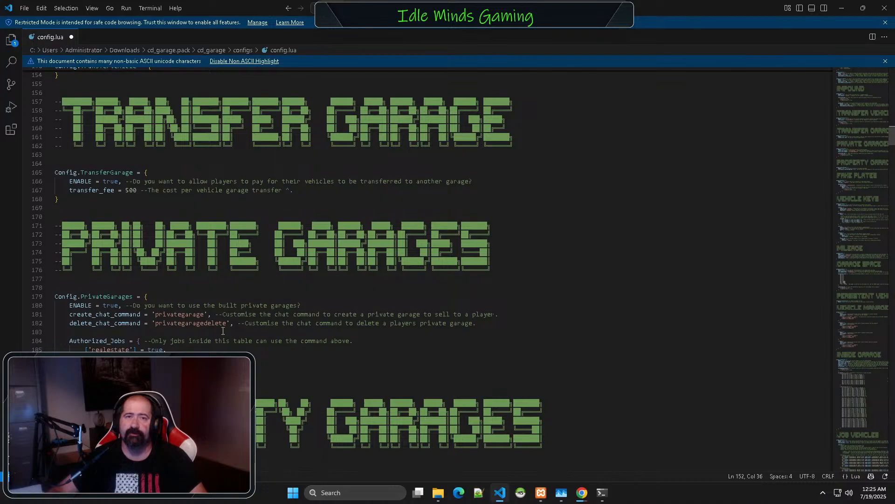
scroll(299, 330, "down", 2)
scroll(299, 330, "down", 6)
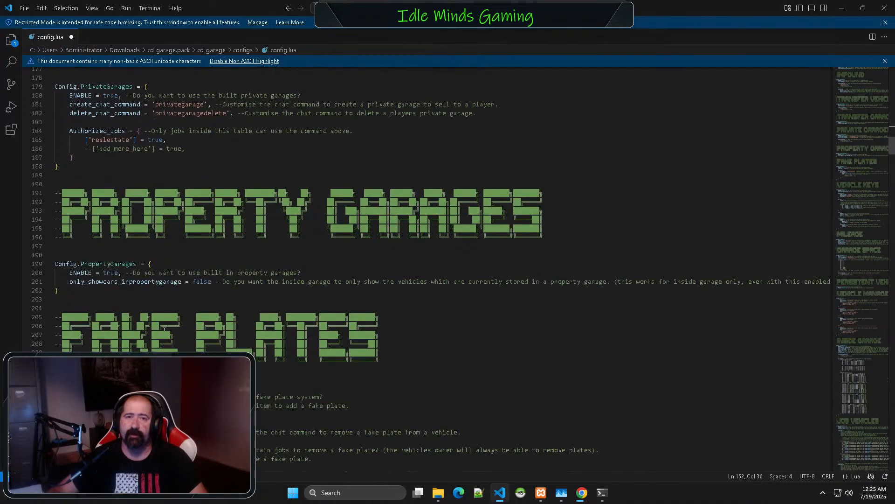
scroll(190, 328, "down", 2)
scroll(190, 328, "down", 1)
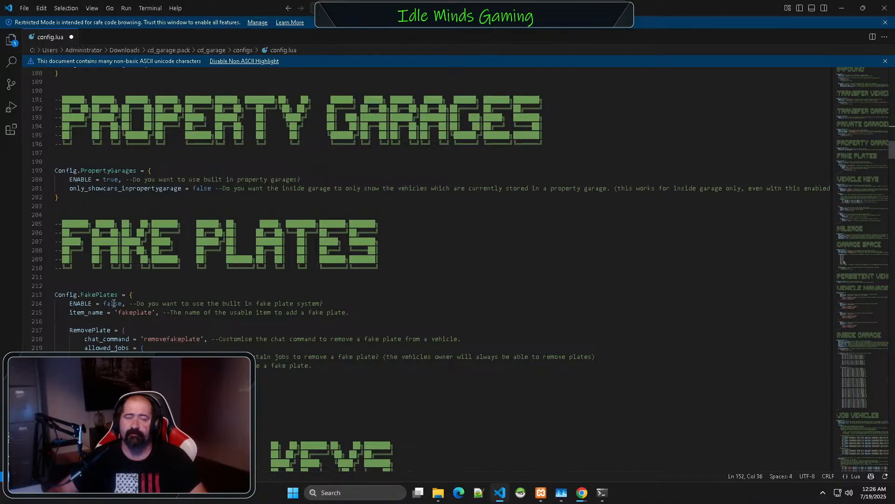
scroll(126, 312, "down", 8)
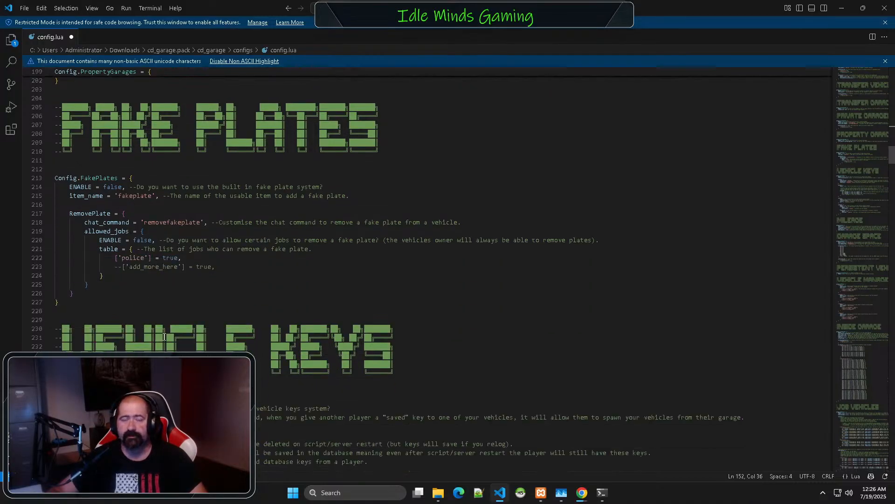
- Review the Config.VehicleKeys block in config.lua, including its key commands and its hotwire, lock and lockpick settings
scroll(164, 337, "down", 3)
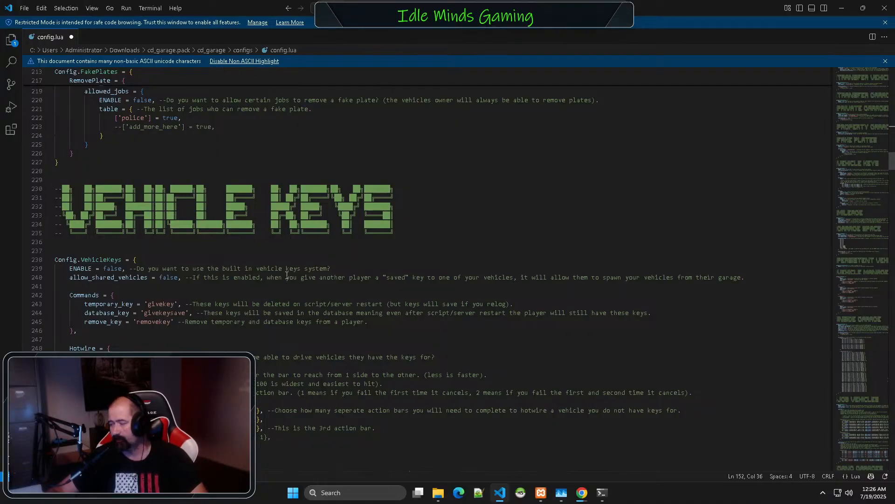
scroll(287, 279, "down", 3)
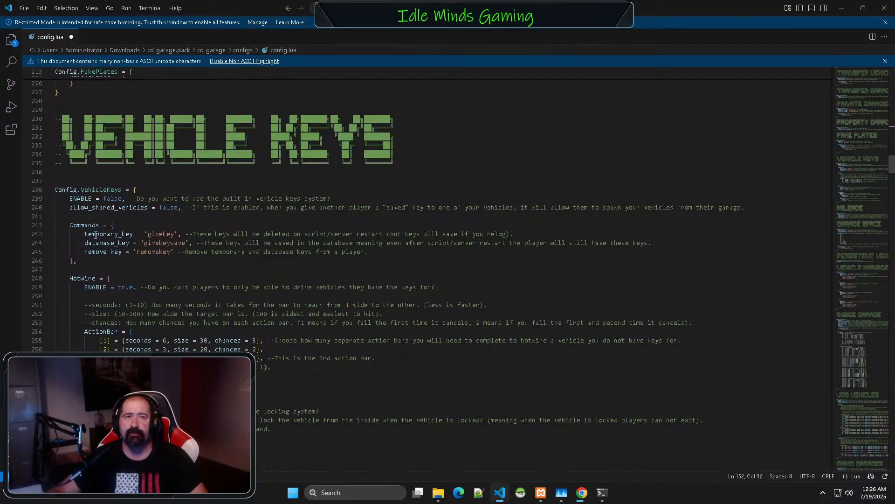
scroll(224, 330, "down", 2)
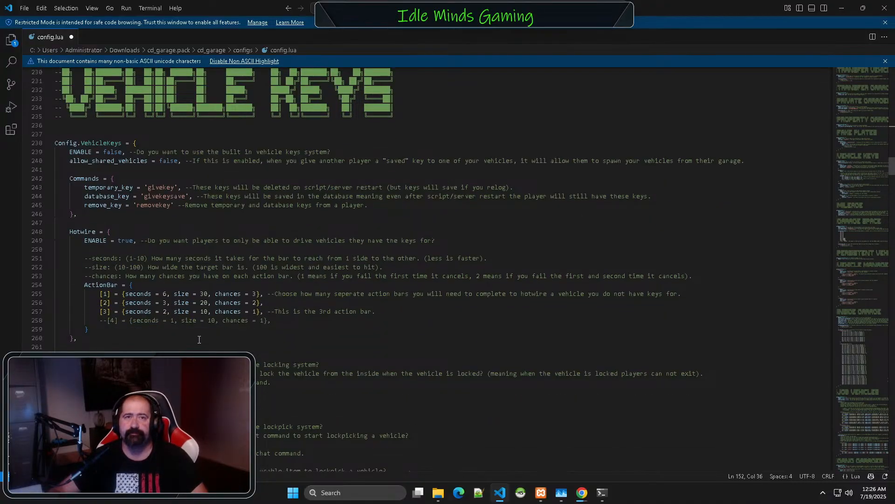
scroll(152, 315, "down", 3)
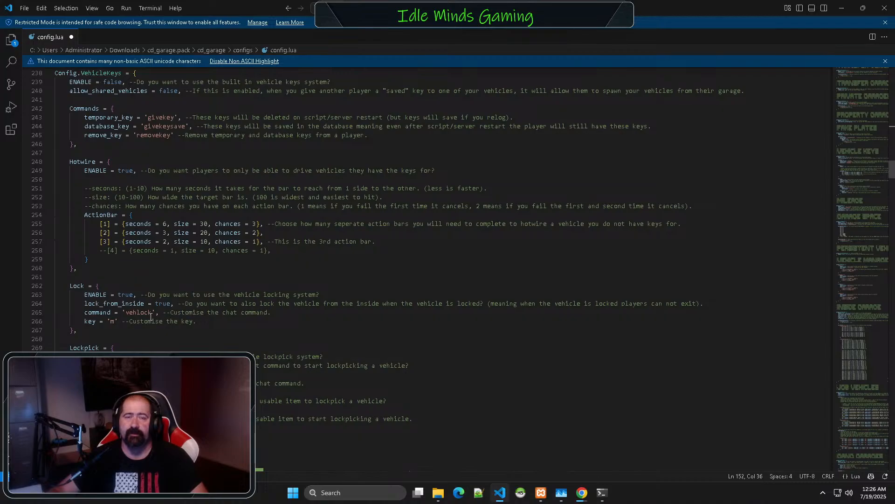
scroll(150, 317, "down", 2)
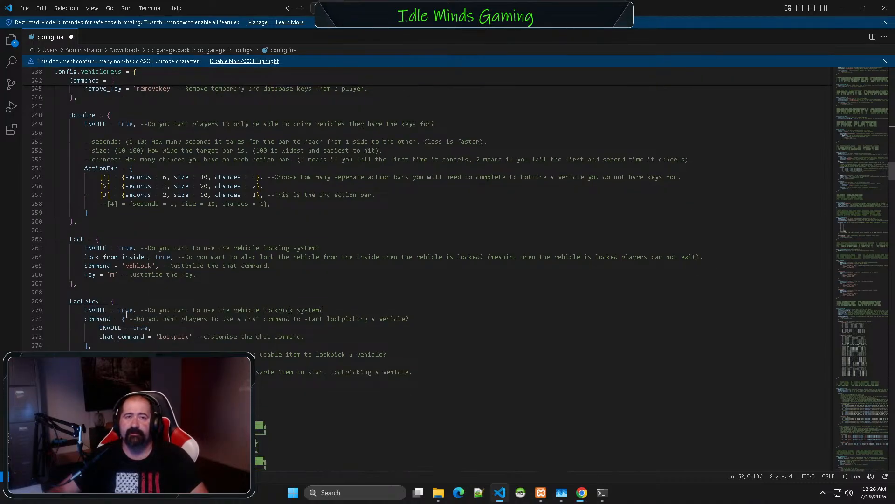
scroll(127, 316, "down", 2)
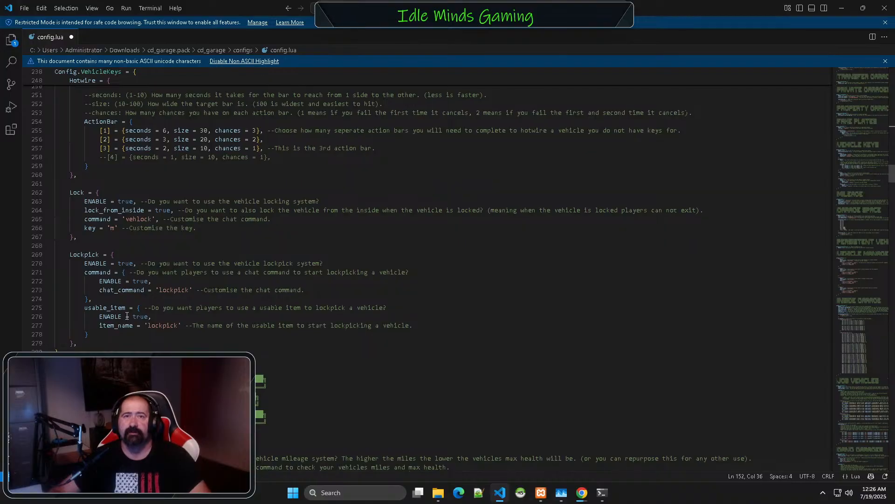
scroll(127, 317, "down", 4)
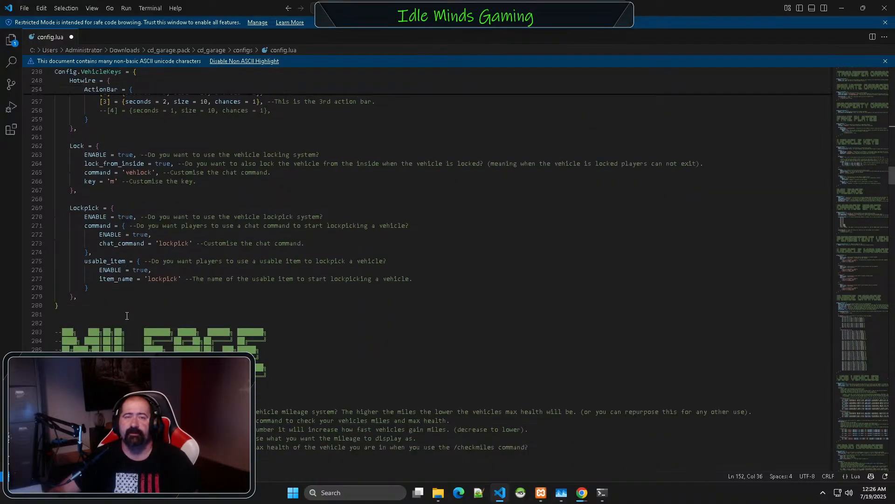
- Review the mileage and garage space settings in config.lua, including the slot price table and authorized jobs
scroll(159, 308, "down", 3)
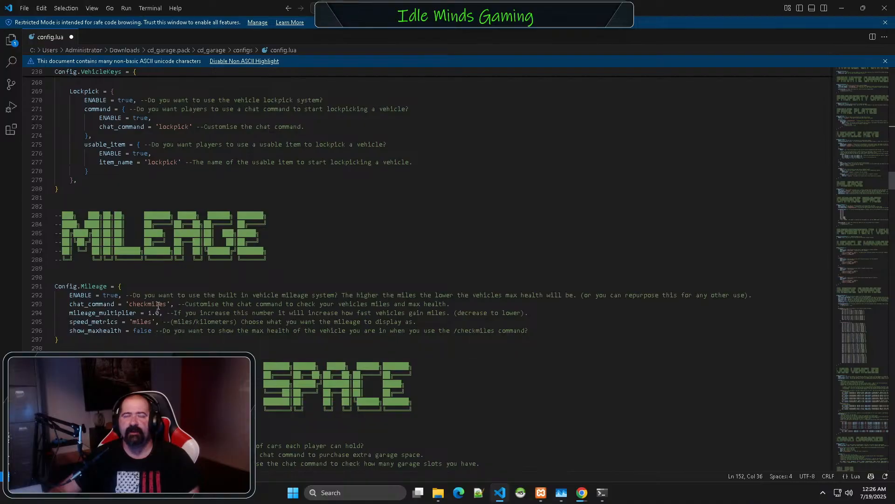
scroll(158, 305, "down", 2)
scroll(158, 305, "down", 1)
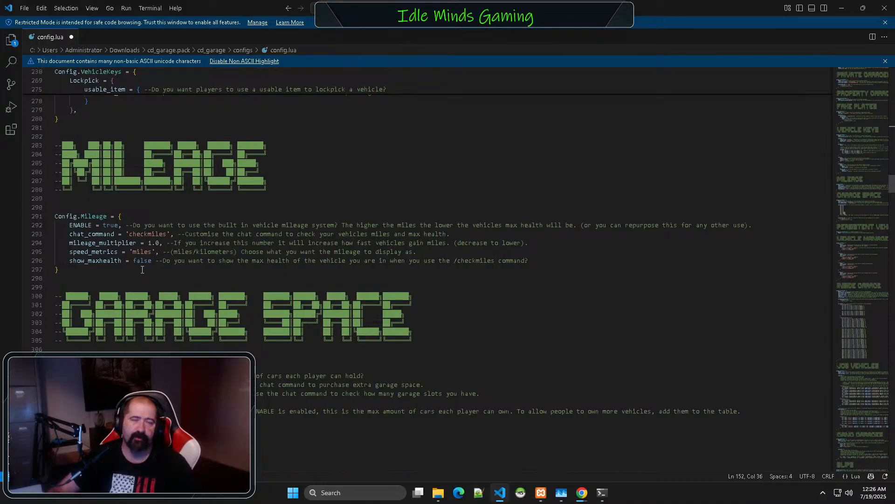
scroll(146, 275, "down", 3)
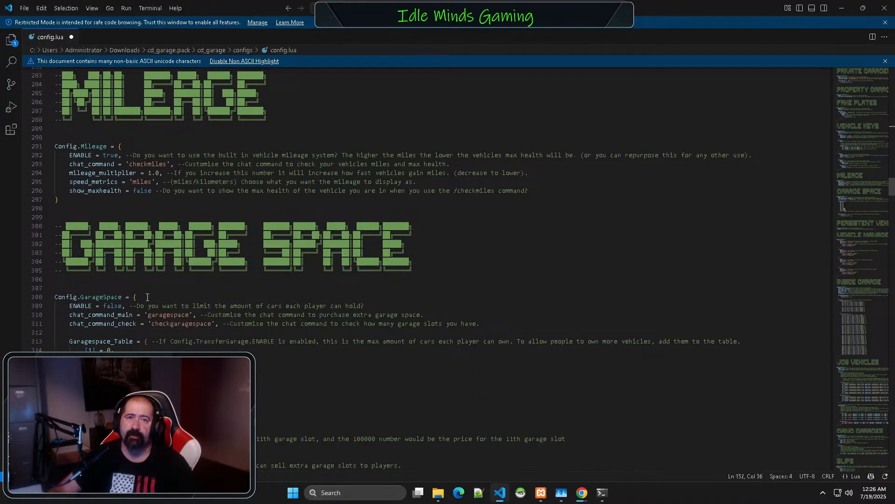
scroll(147, 297, "down", 2)
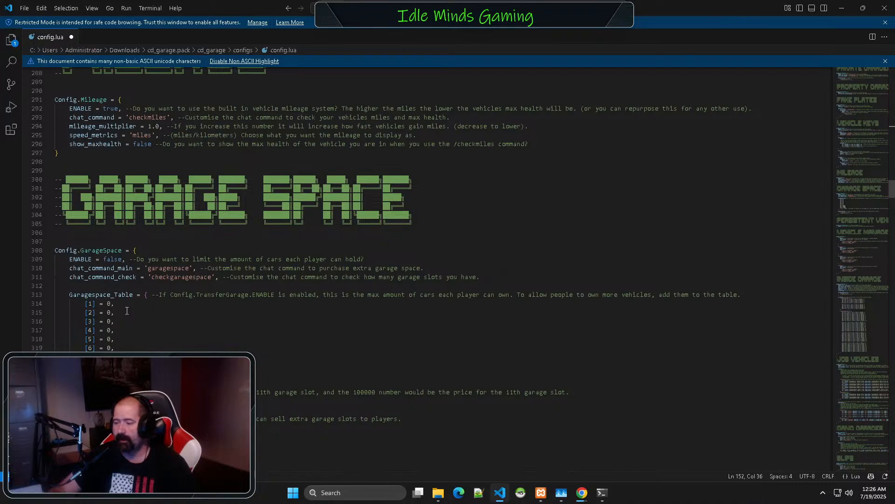
scroll(126, 310, "down", 3)
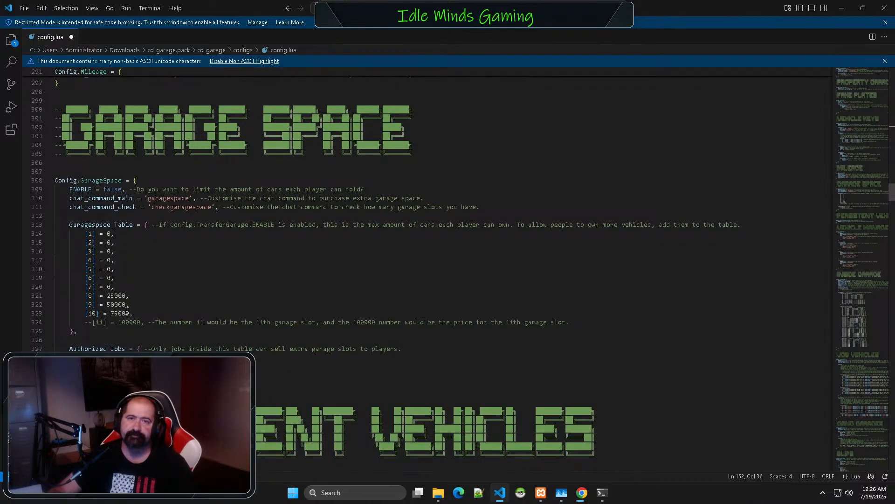
scroll(126, 310, "down", 3)
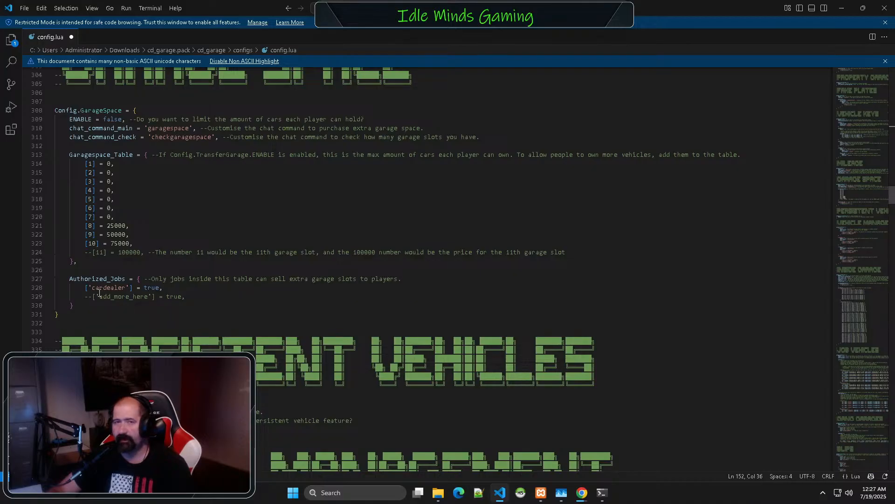
- Review the persistent vehicles setting and the Config.StaffPerms vehicle management commands and permission groups in config.lua
scroll(99, 293, "down", 3)
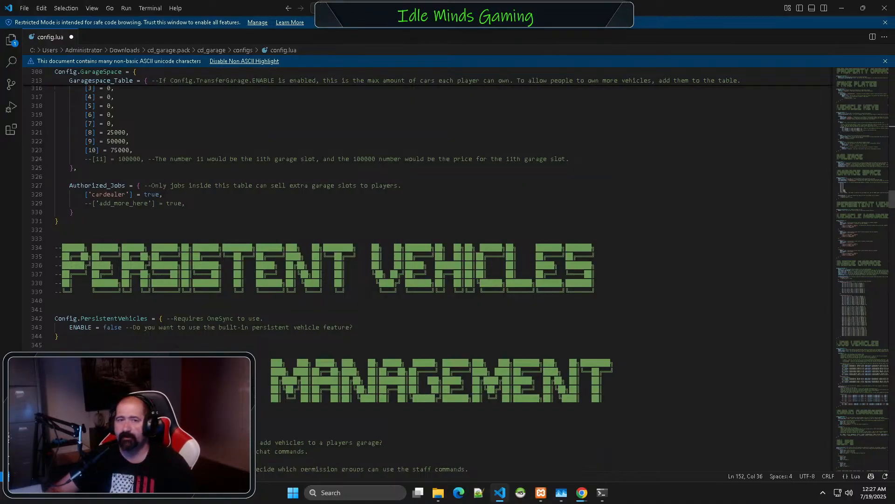
scroll(447, 270, "down", 4)
scroll(448, 270, "down", 2)
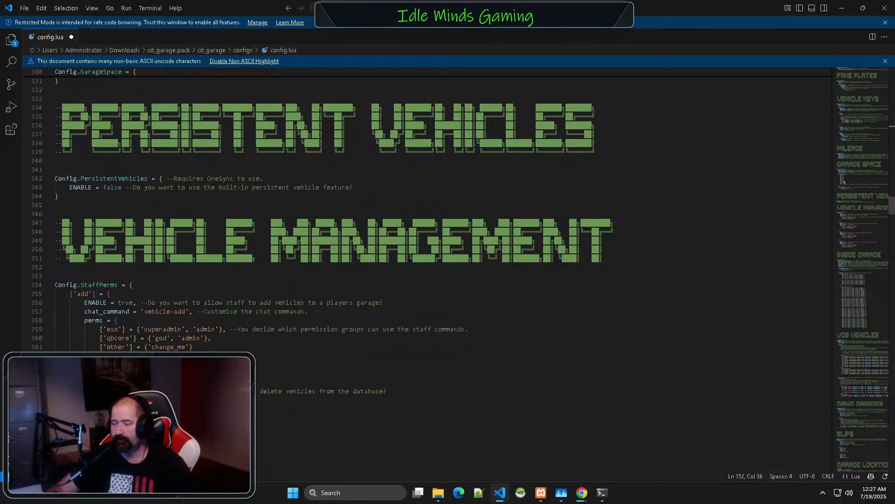
scroll(427, 269, "down", 3)
scroll(428, 269, "down", 3)
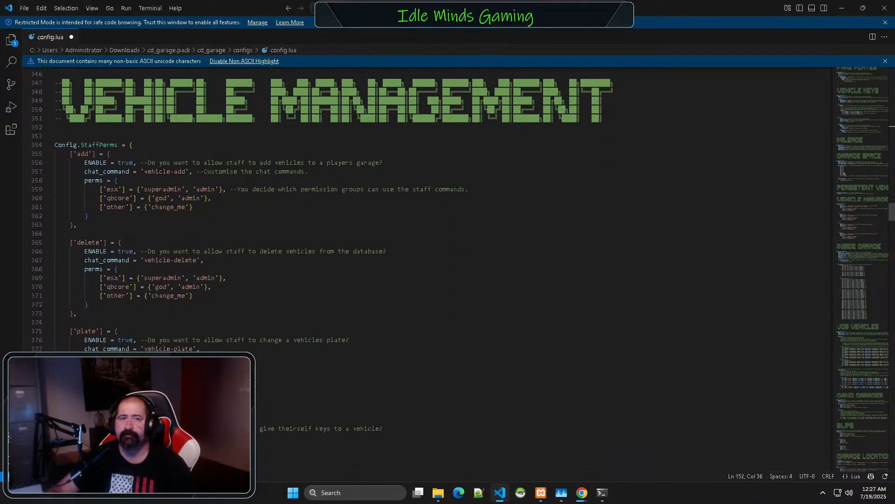
scroll(427, 269, "down", 2)
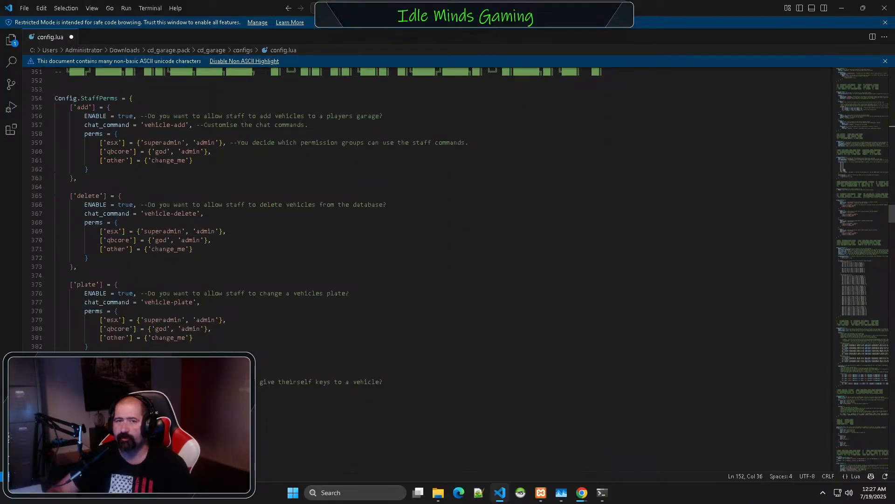
scroll(428, 269, "down", 2)
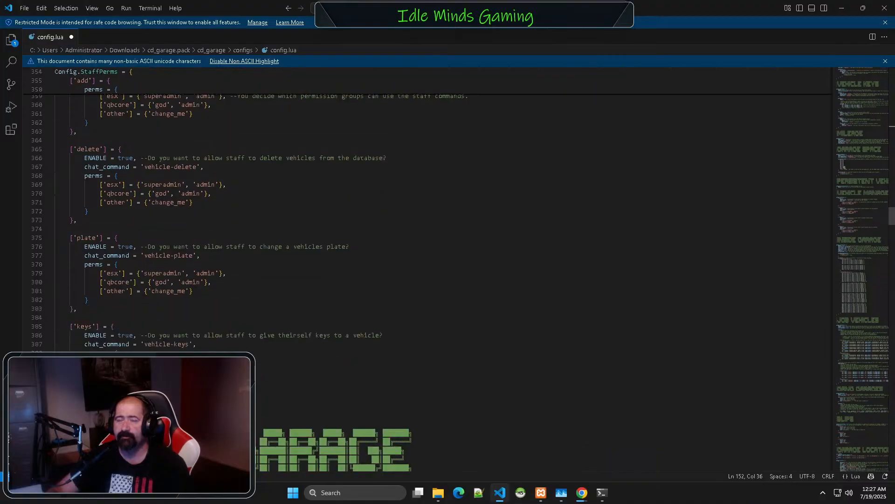
scroll(427, 269, "down", 6)
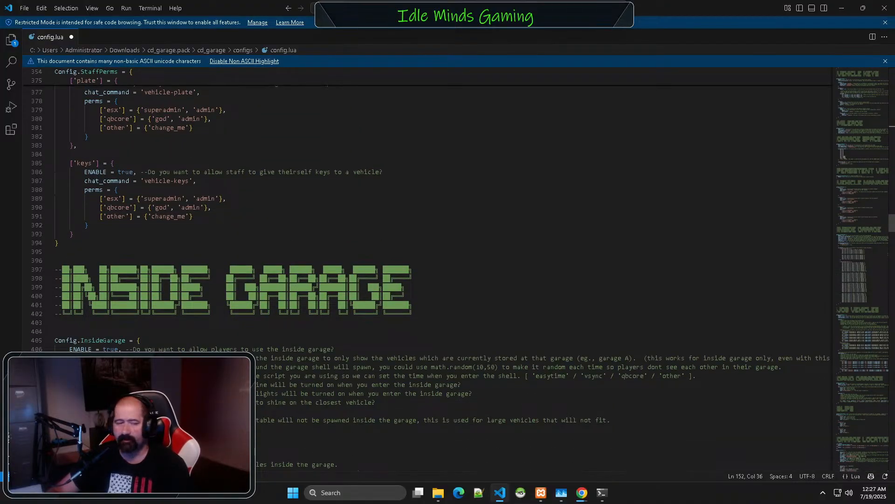
- Review the Config.InsideGarage settings in config.lua, including the vehicle blacklist and the car offsets for the garage shells
scroll(456, 269, "down", 3)
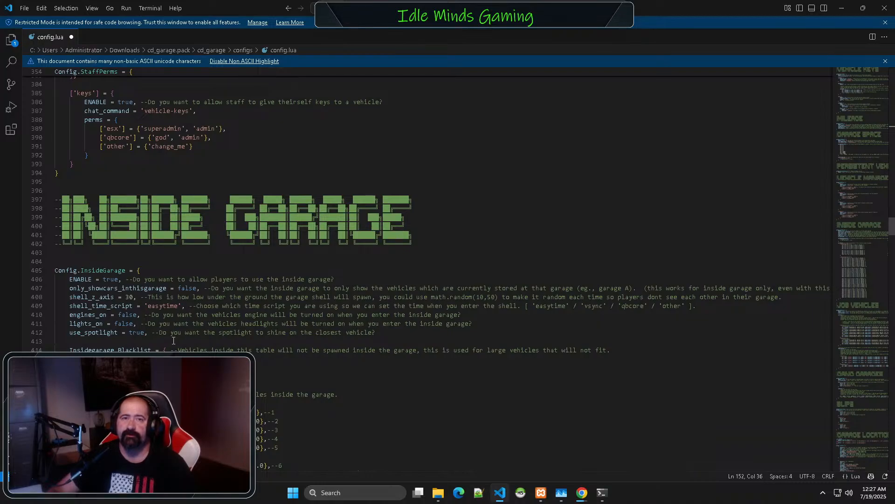
scroll(174, 341, "down", 1)
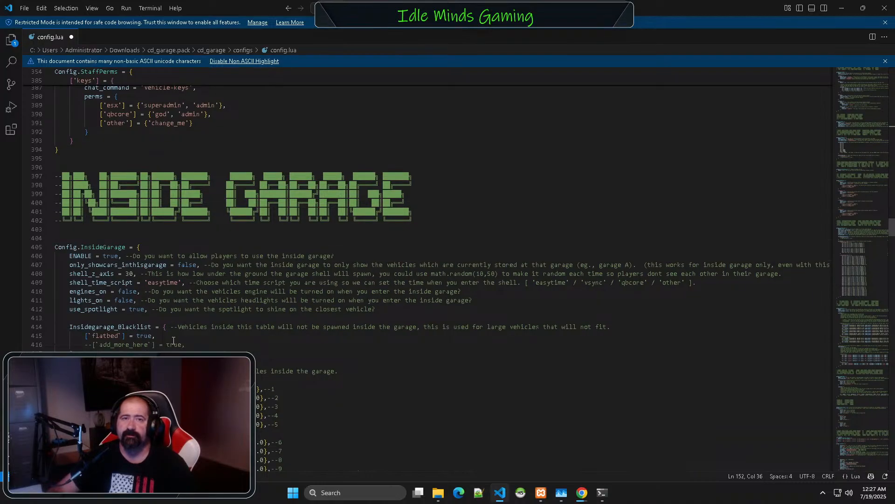
scroll(174, 341, "down", 3)
scroll(174, 341, "down", 3)
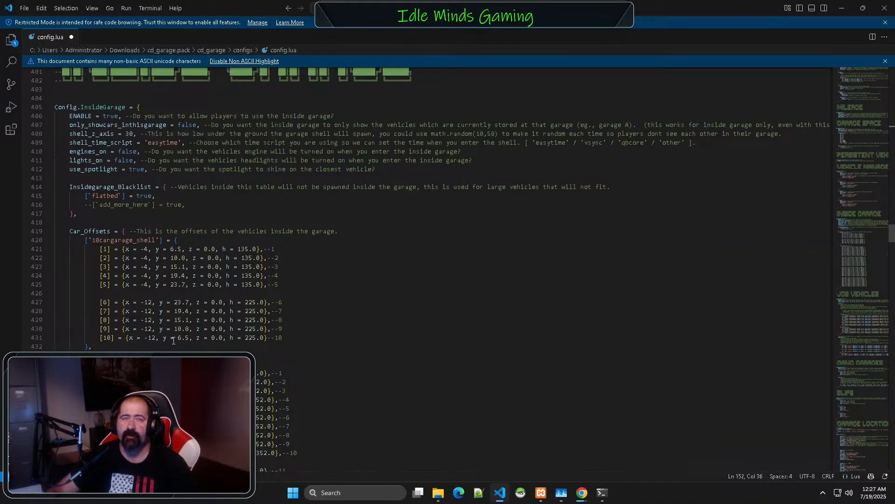
scroll(173, 341, "down", 3)
scroll(173, 341, "down", 3)
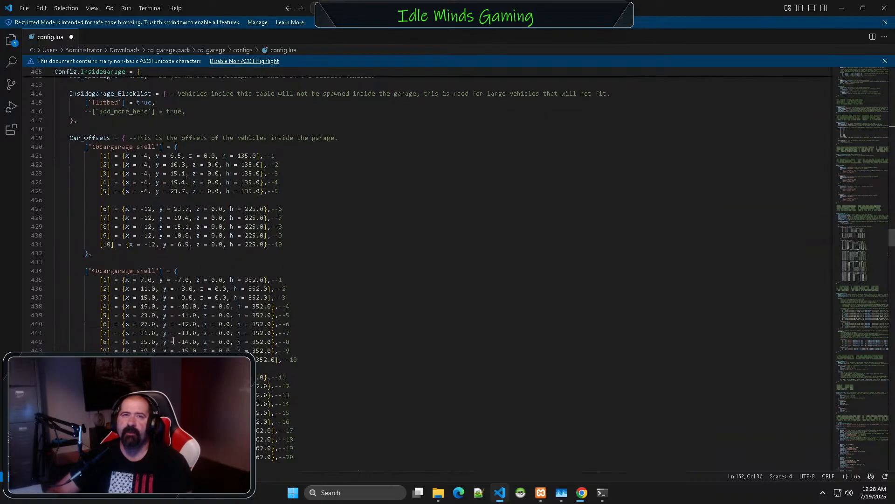
scroll(174, 341, "down", 5)
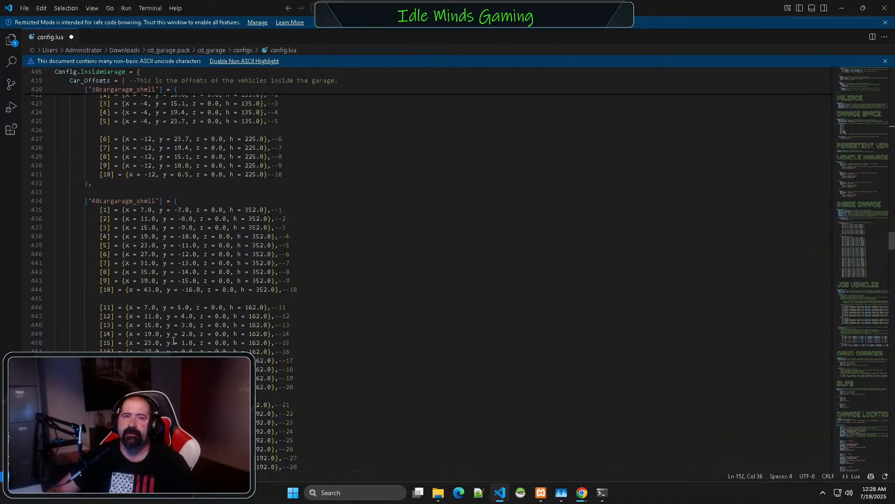
- Review the Config.JobVehicles block in config.lua, including the police and ambulance locations and the RegularMethod vehicle lists
scroll(174, 341, "down", 15)
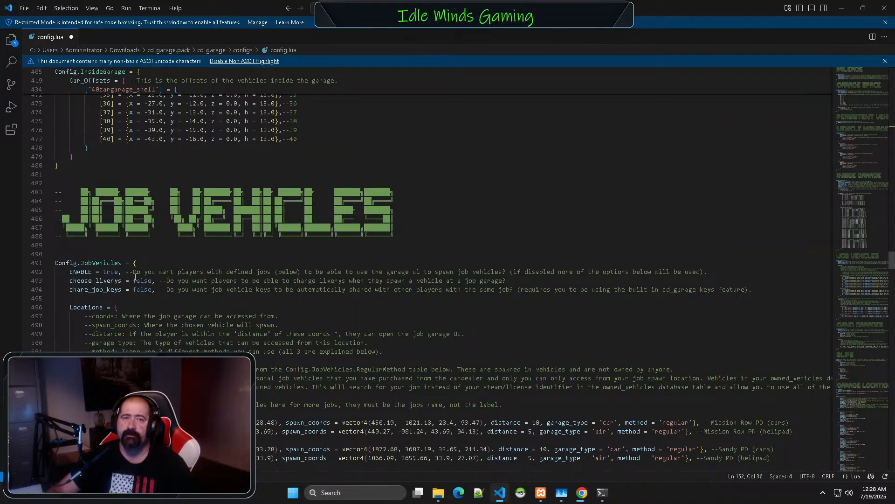
scroll(142, 331, "down", 3)
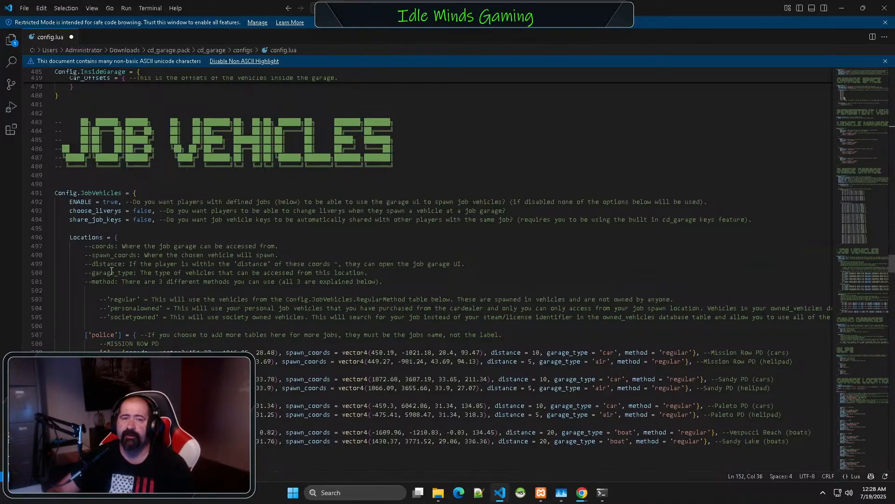
scroll(111, 271, "down", 3)
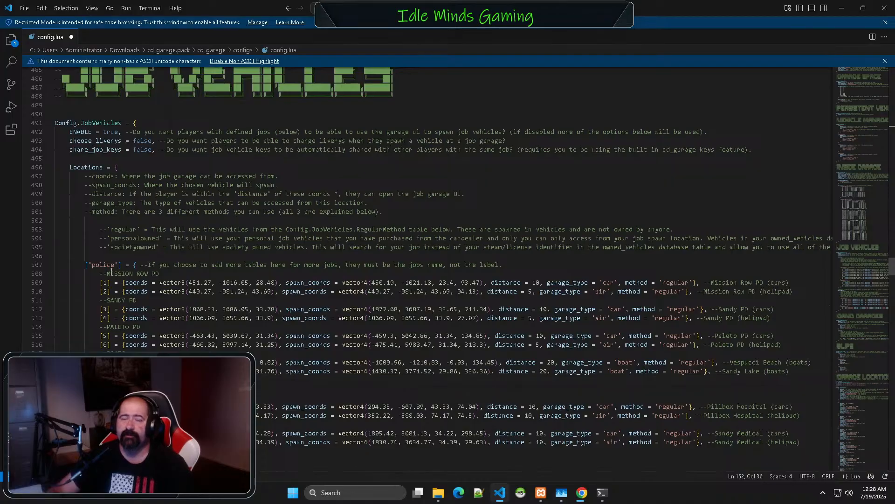
scroll(111, 273, "down", 3)
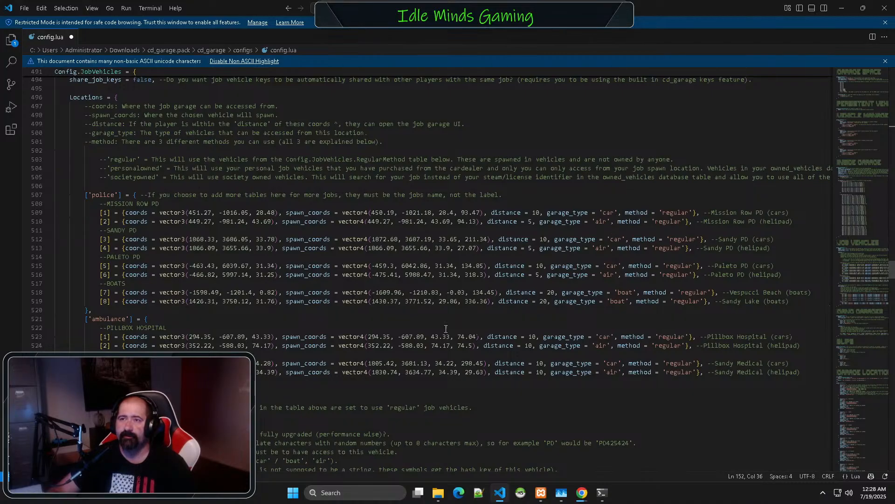
scroll(278, 323, "down", 2)
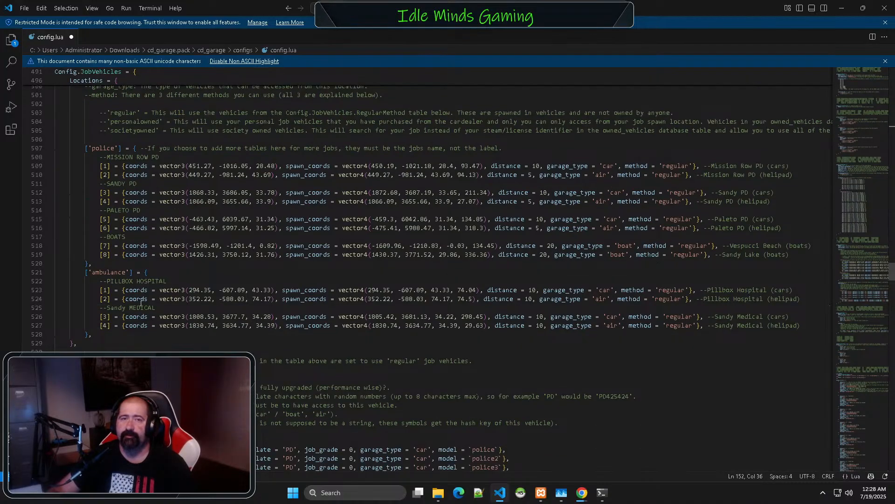
scroll(389, 344, "down", 3)
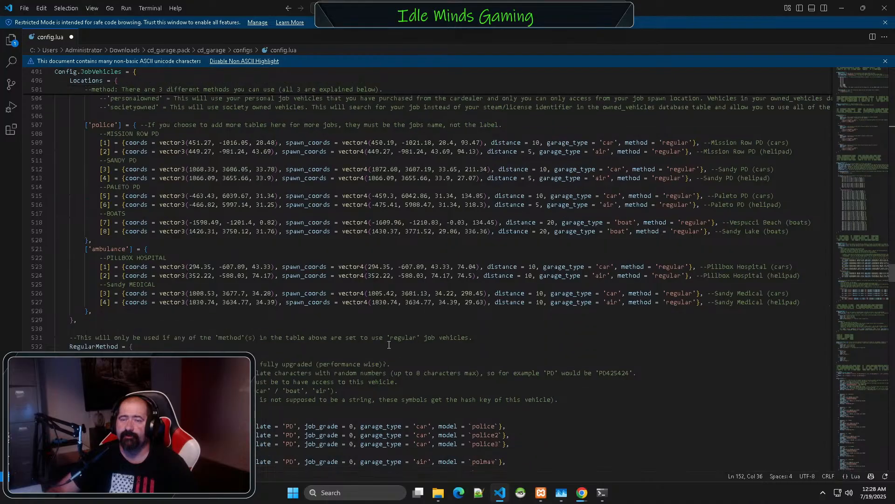
scroll(389, 345, "down", 2)
scroll(389, 344, "down", 2)
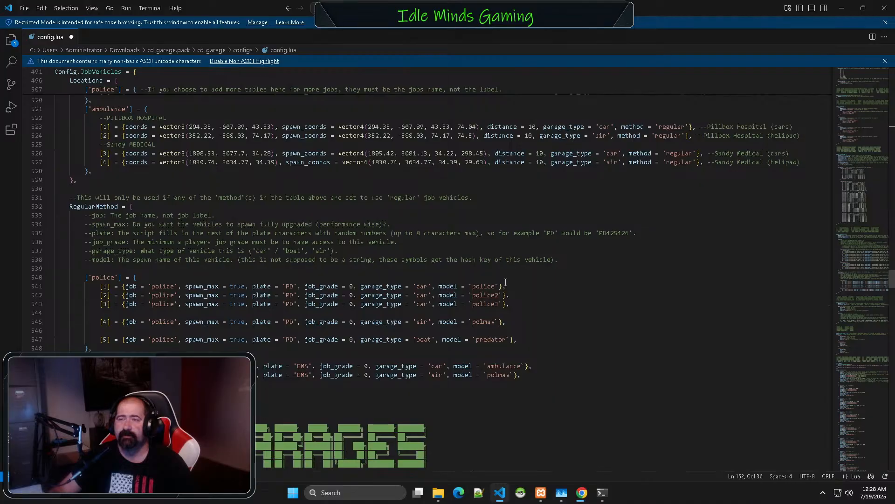
scroll(299, 338, "down", 3)
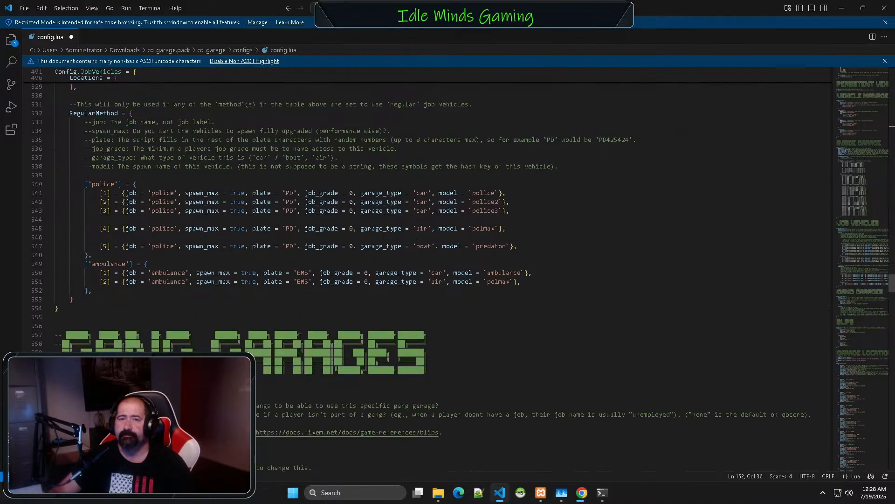
- Review the Config.GangGarages settings and the map blip options for car, boat and air garages in config.lua
scroll(300, 336, "down", 5)
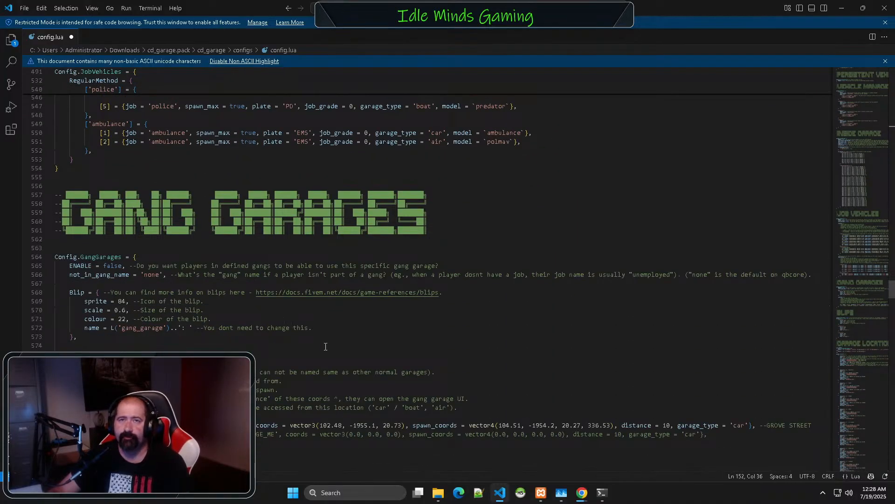
scroll(419, 316, "down", 4)
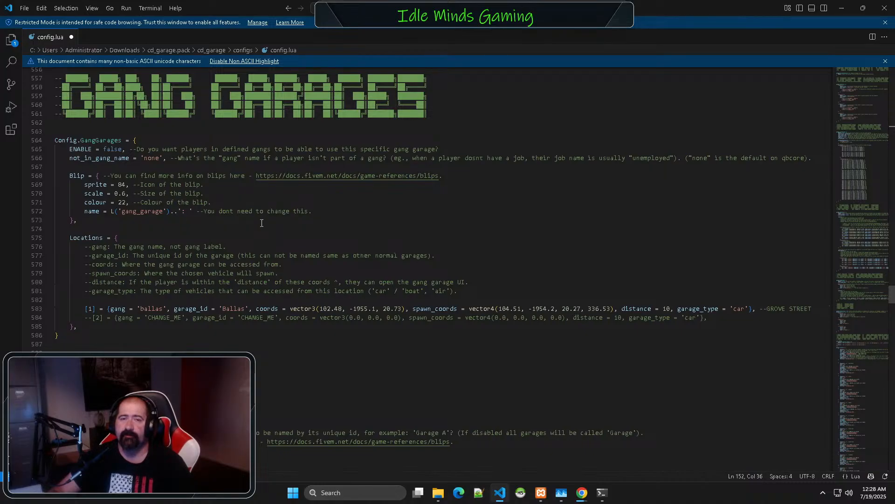
scroll(262, 223, "down", 3)
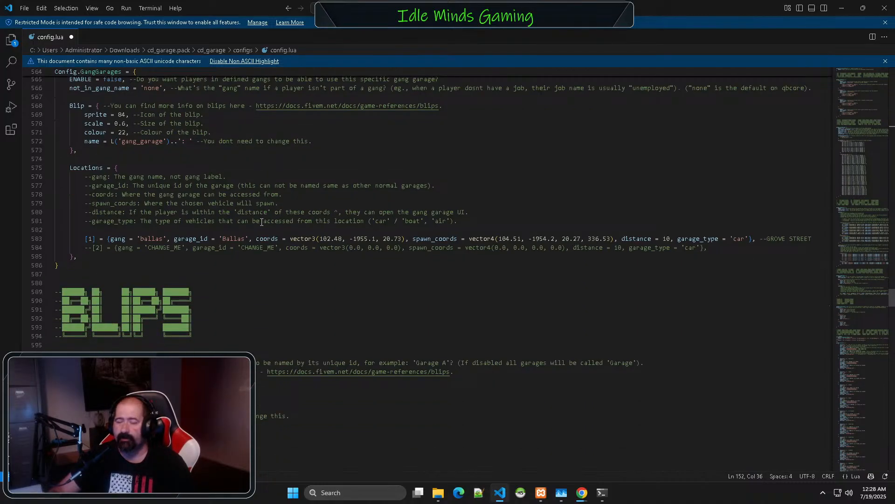
scroll(262, 223, "down", 7)
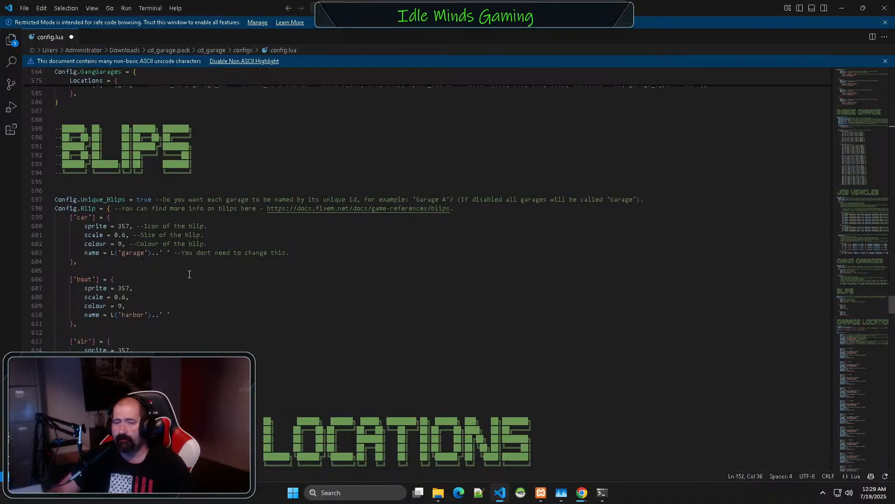
scroll(189, 274, "down", 6)
- Review the Config.Locations garage entries in config.lua, from car garage A to the boat and air garages
scroll(187, 270, "down", 7)
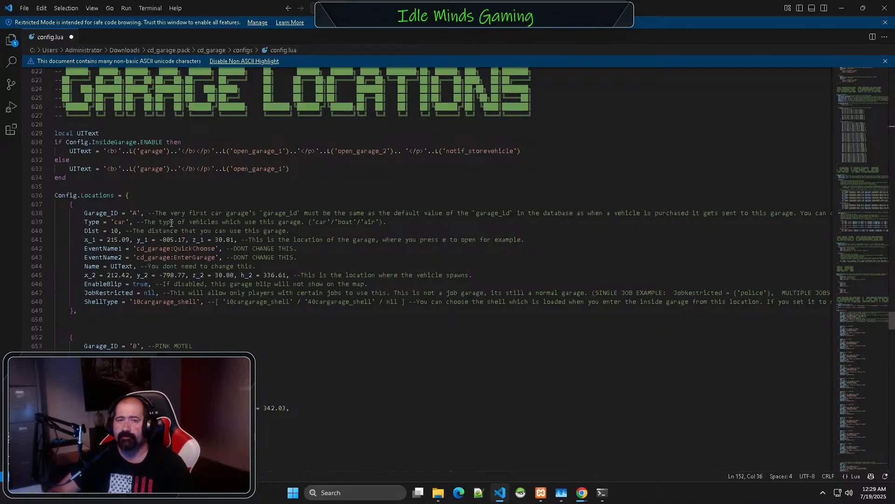
scroll(174, 224, "down", 13)
scroll(173, 239, "down", 20)
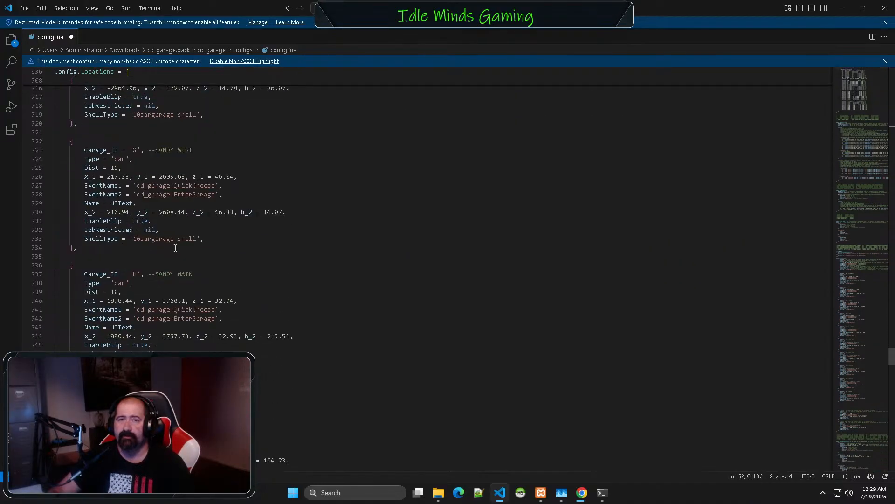
scroll(176, 249, "down", 3)
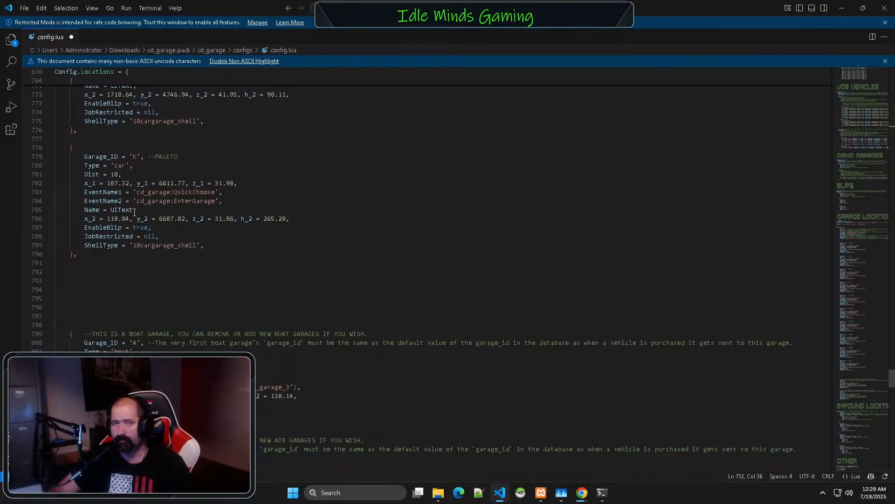
scroll(182, 193, "down", 3)
scroll(210, 195, "down", 3)
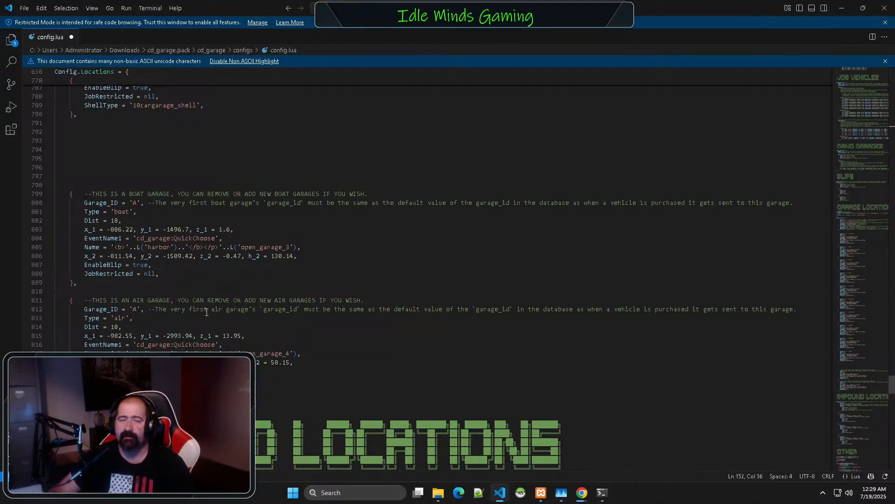
- Review the impound locations, plate format functions and auto detect code through the end of config.lua
scroll(206, 312, "down", 12)
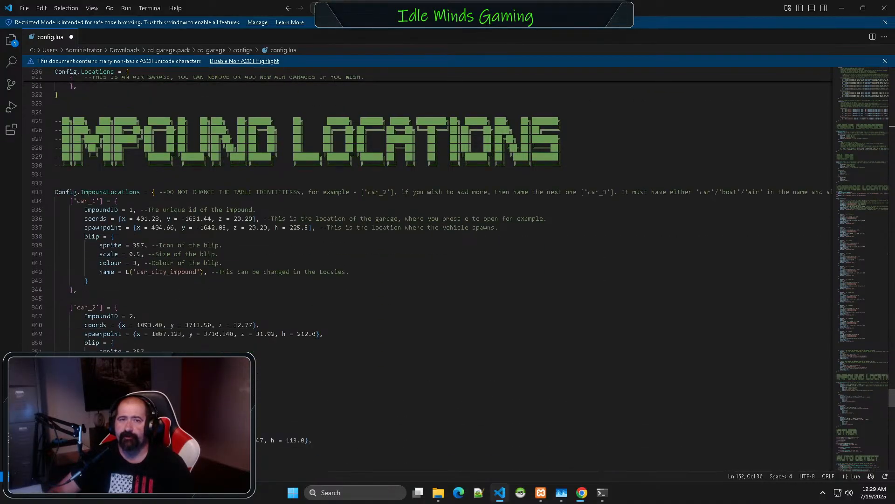
scroll(175, 280, "down", 7)
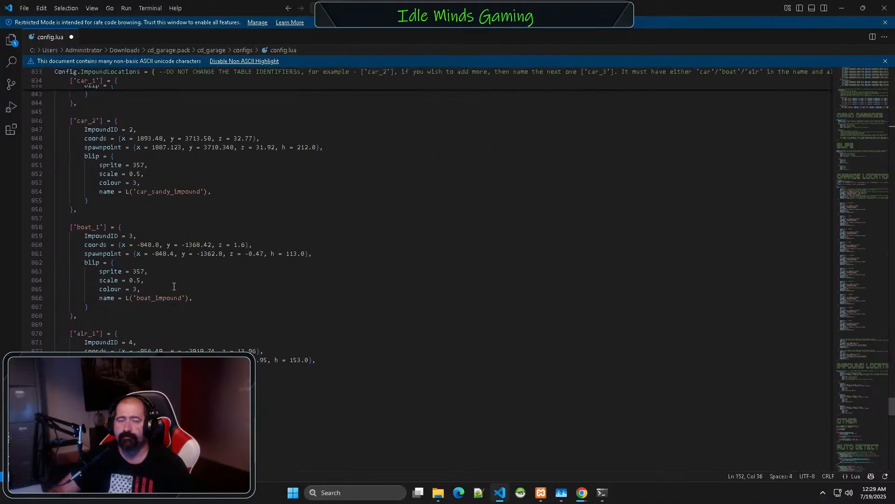
scroll(173, 282, "down", 18)
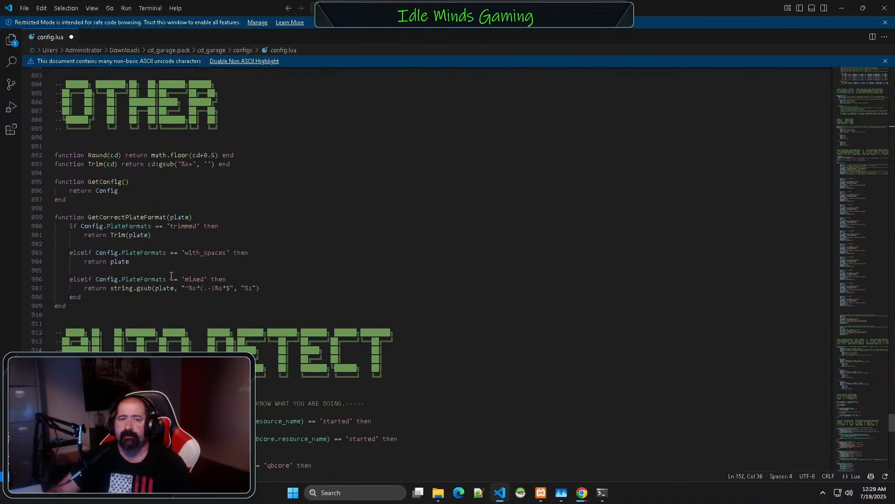
scroll(171, 276, "down", 20)
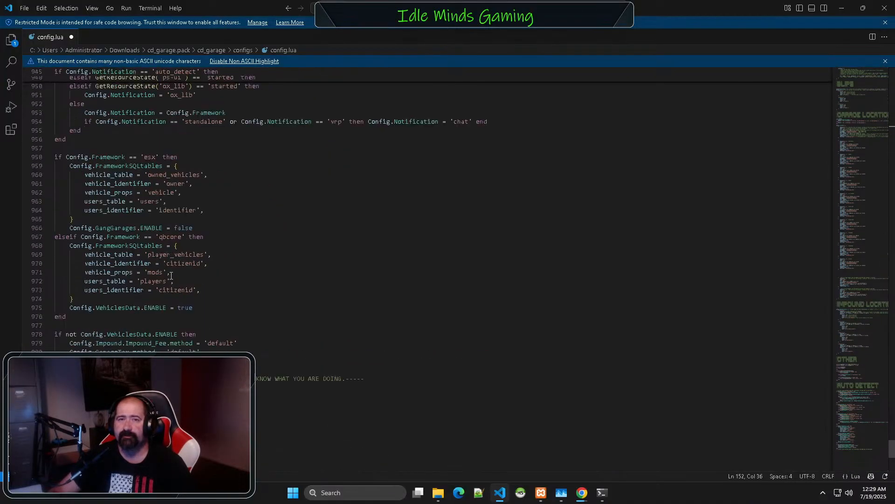
- Save config.lua and close the editor window
left_click(28, 9)
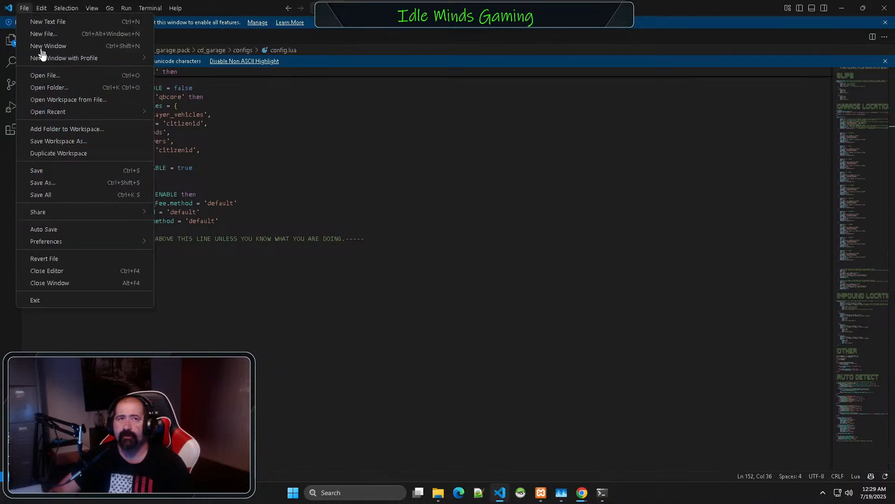
left_click(75, 179)
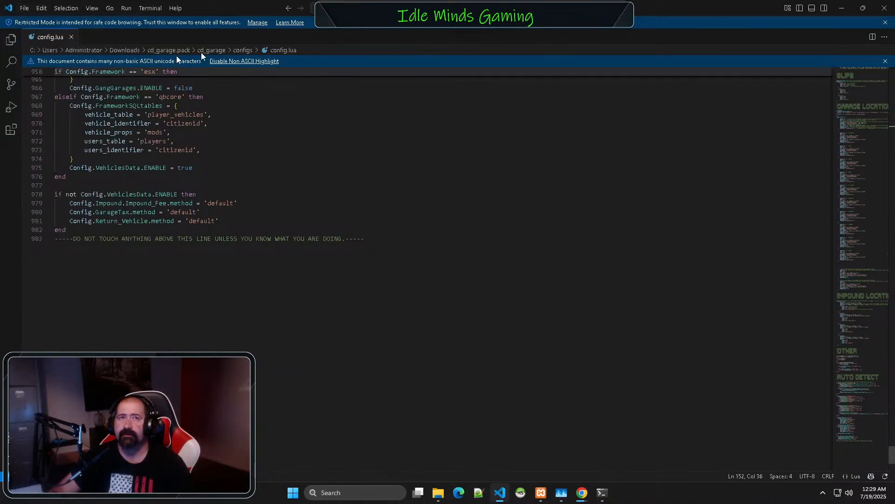
left_click(875, 15)
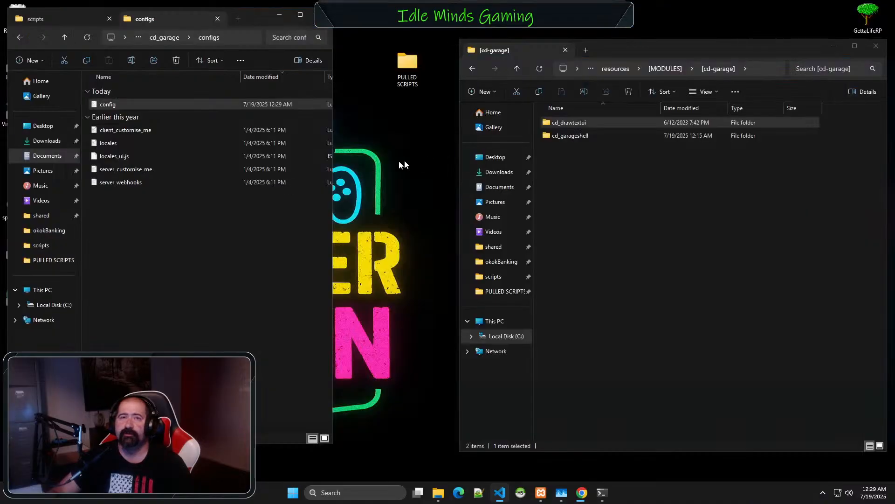
- Open server_webhooks.lua from the configs folder, and open the webhooks in the cd-garage channel's integration settings in Discord
left_click(122, 181)
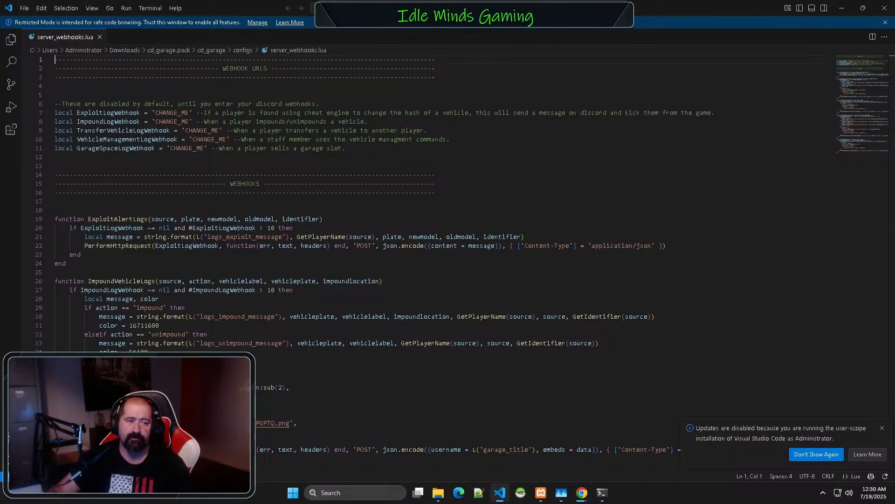
left_click_drag(396, 503, 434, 503)
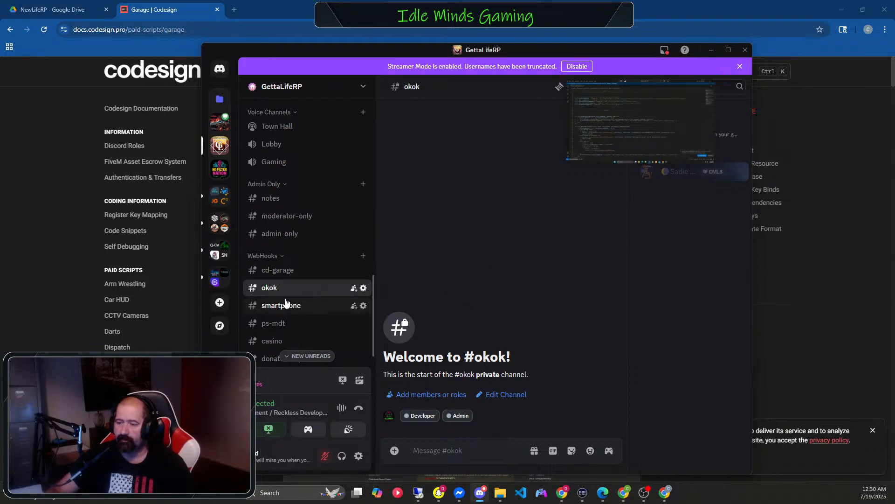
scroll(286, 301, "down", 2)
left_click(275, 237)
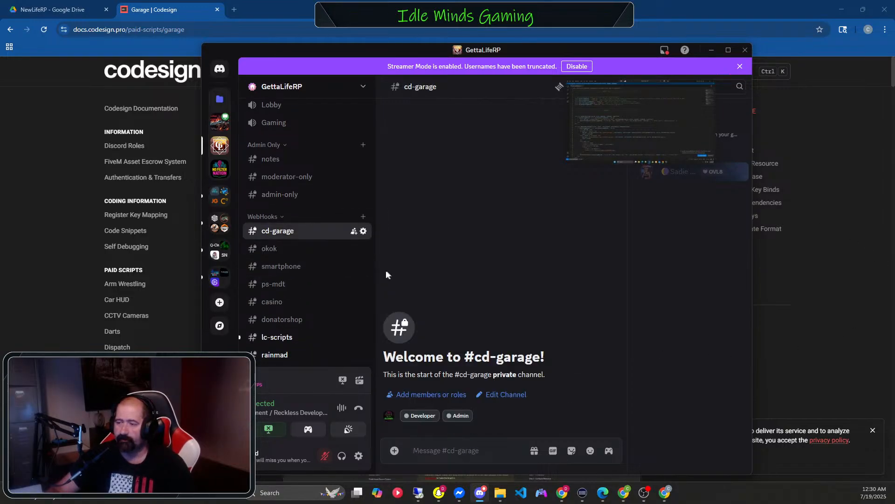
left_click(363, 231)
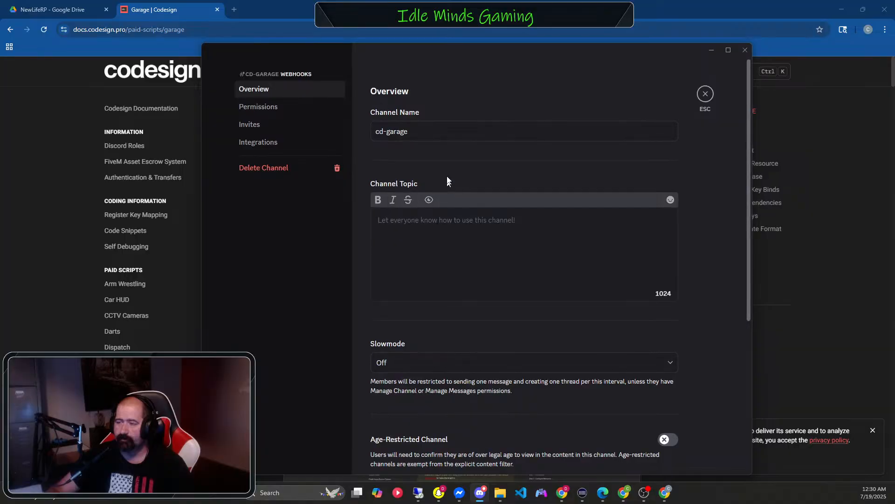
left_click(308, 145)
left_click(507, 183)
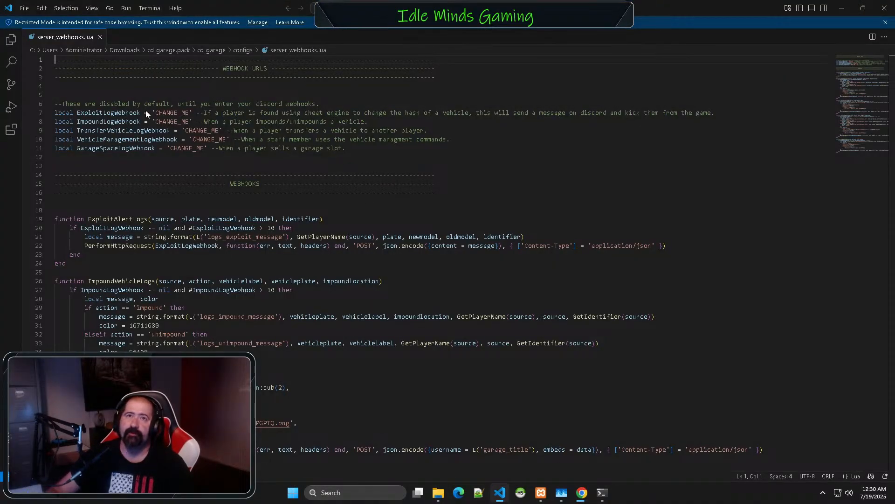
- Replace the CHANGE_ME placeholder of ExploitLogWebhook in server_webhooks.lua with its copied Discord webhook URL
left_click_drag(192, 112, 155, 113)
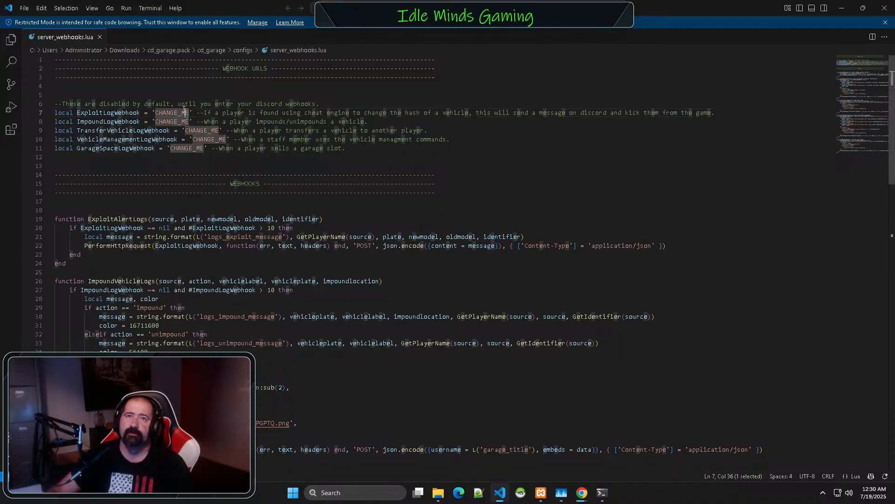
right_click(156, 113)
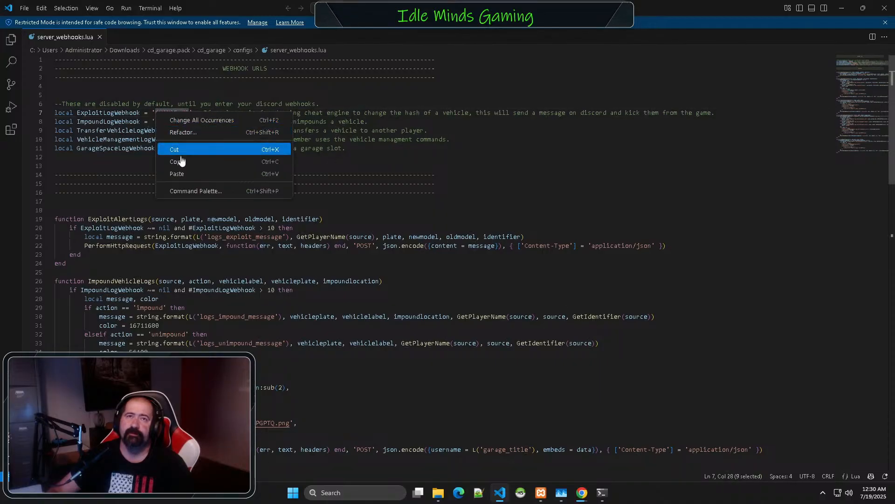
left_click(182, 174)
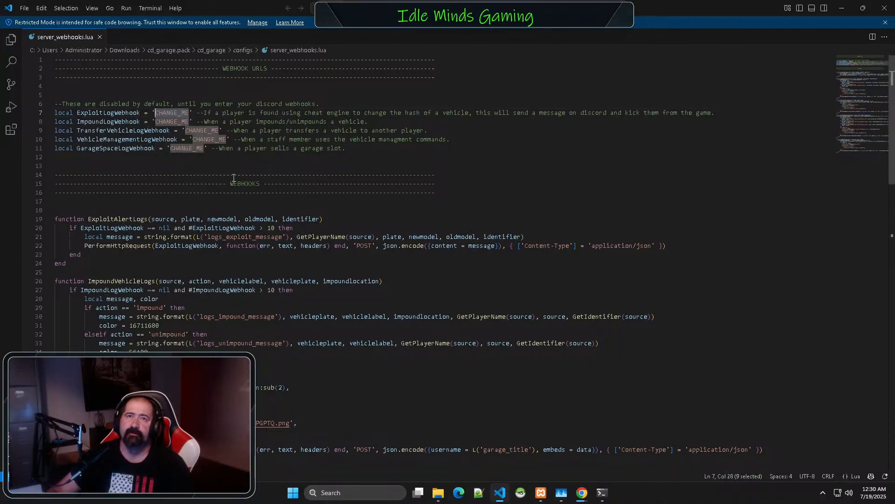
left_click(355, 164)
- Replace the CHANGE_ME placeholder of ImpoundLogWebhook with its own copied Discord webhook URL
left_click_drag(189, 121, 156, 121)
right_click(159, 123)
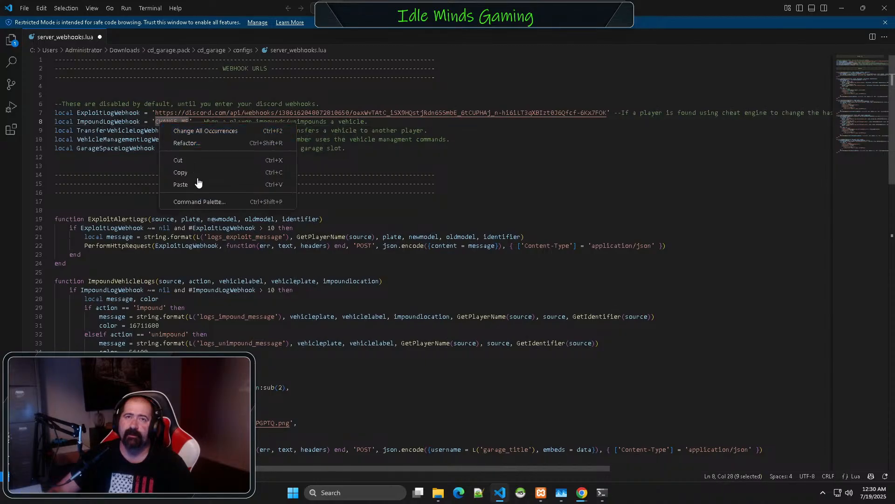
left_click(198, 184)
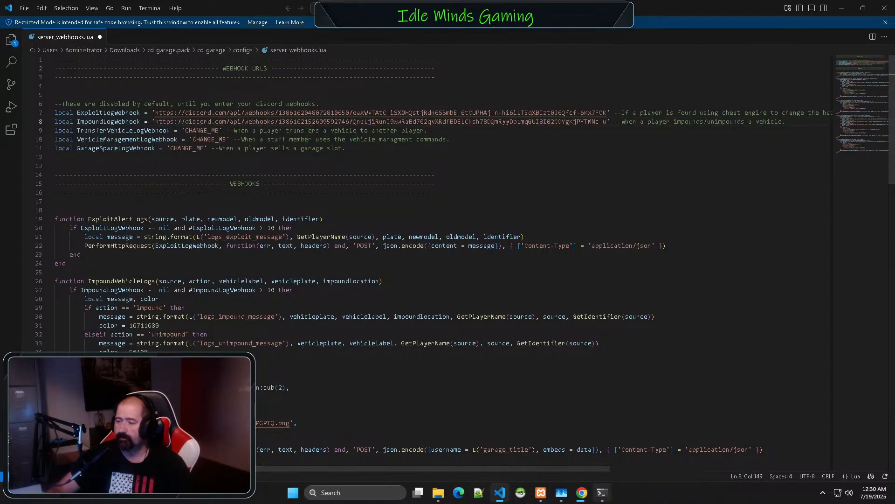
- Replace the CHANGE_ME placeholder of TransferVehicleLogWebhook in server_webhooks.lua with its copied Discord webhook URL
mouse_move(601, 493)
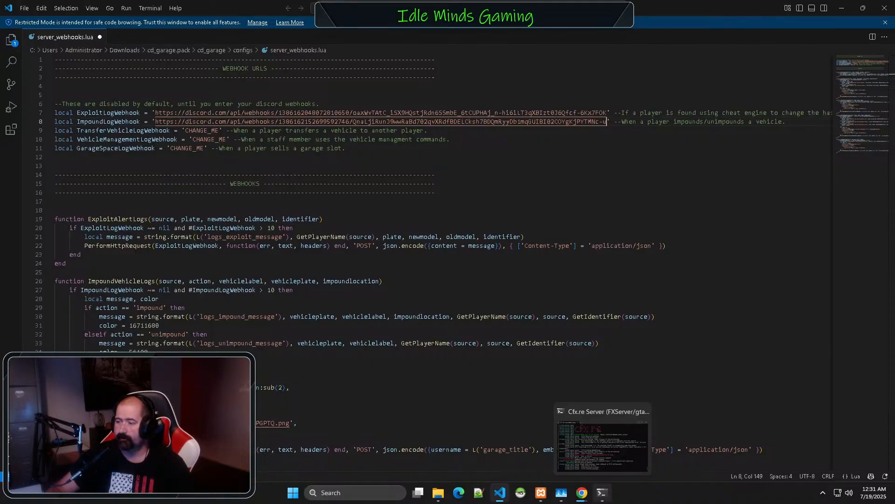
left_click(342, 167)
left_click_drag(217, 132, 191, 134)
right_click(190, 133)
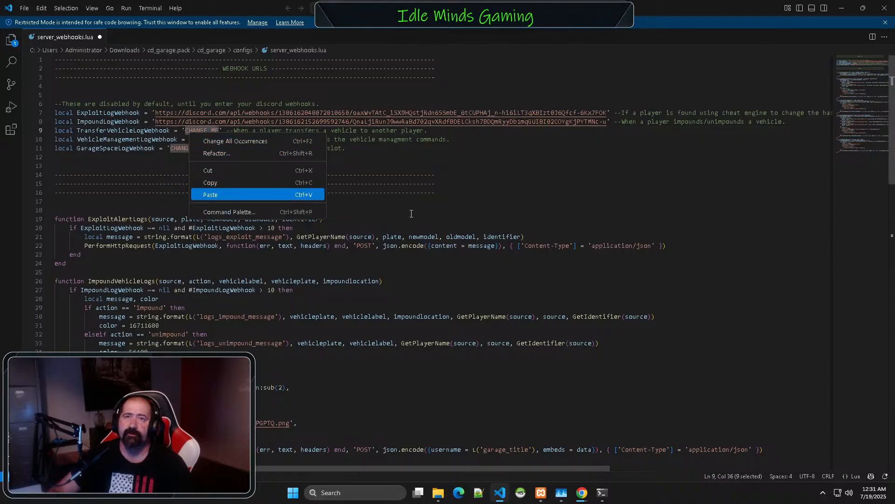
left_click(223, 195)
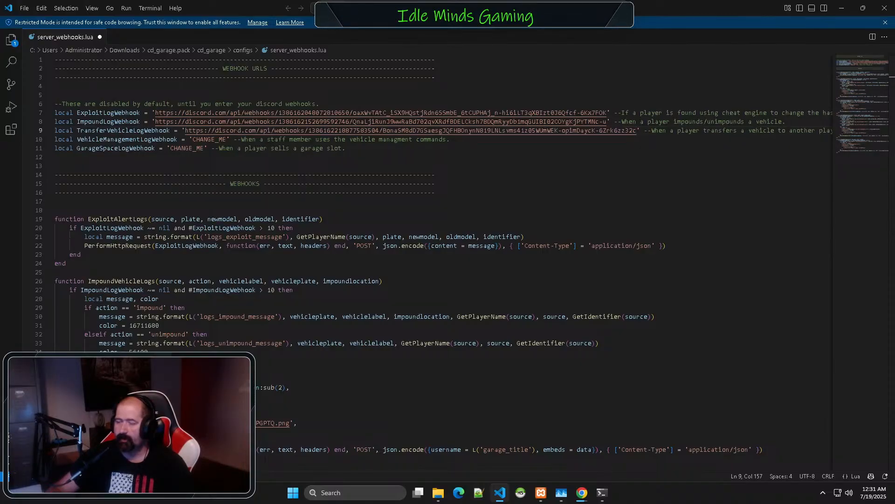
- Replace the CHANGE_ME placeholder of VehicleManagementLogWebhook with its own copied Discord webhook URL
left_click(370, 157)
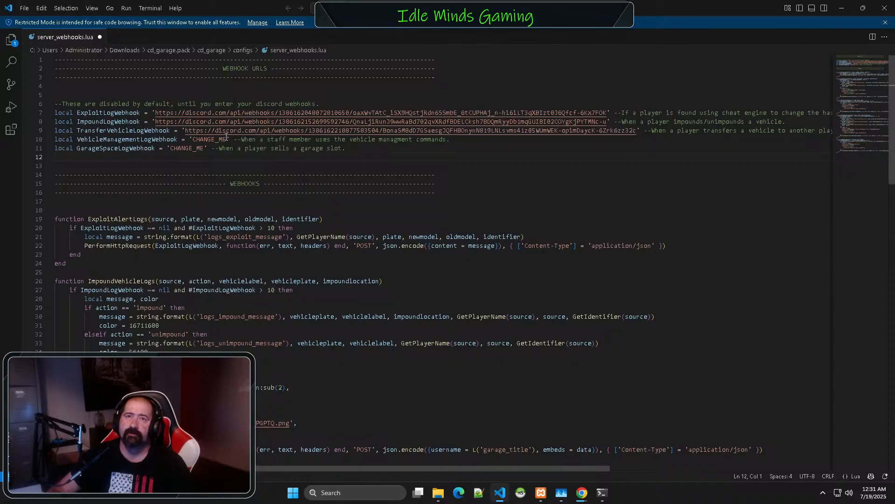
left_click_drag(226, 137, 194, 138)
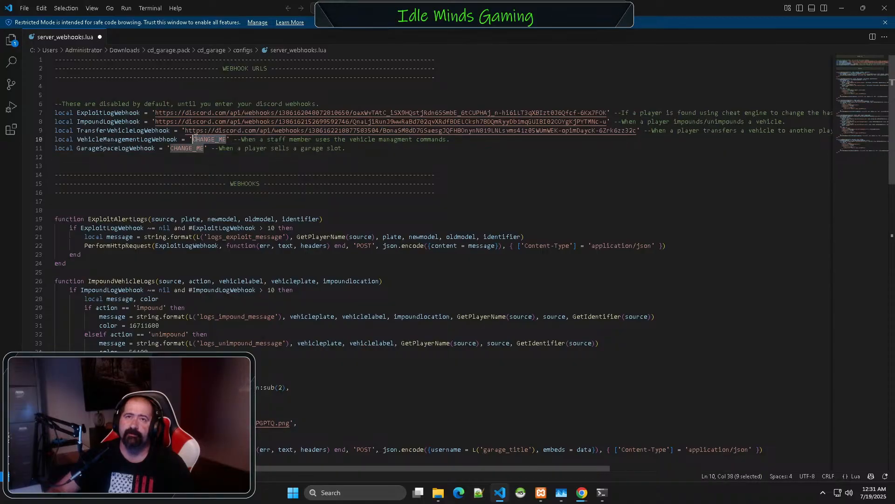
right_click(196, 139)
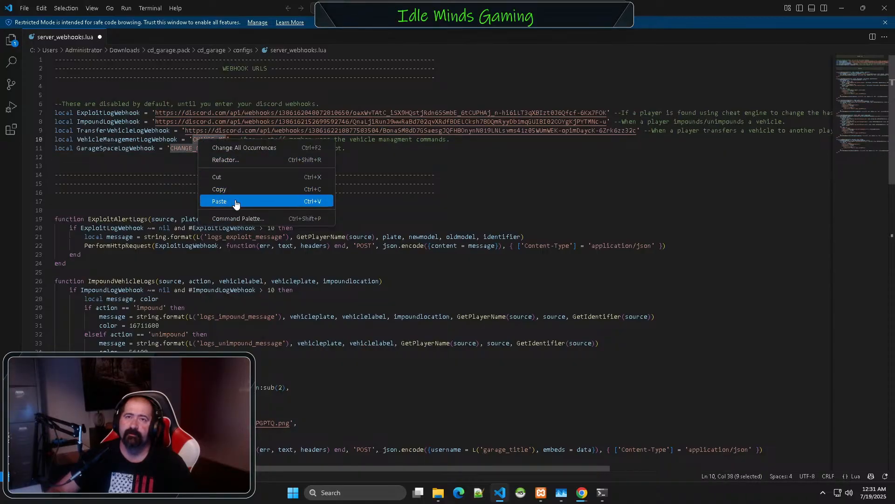
left_click(234, 201)
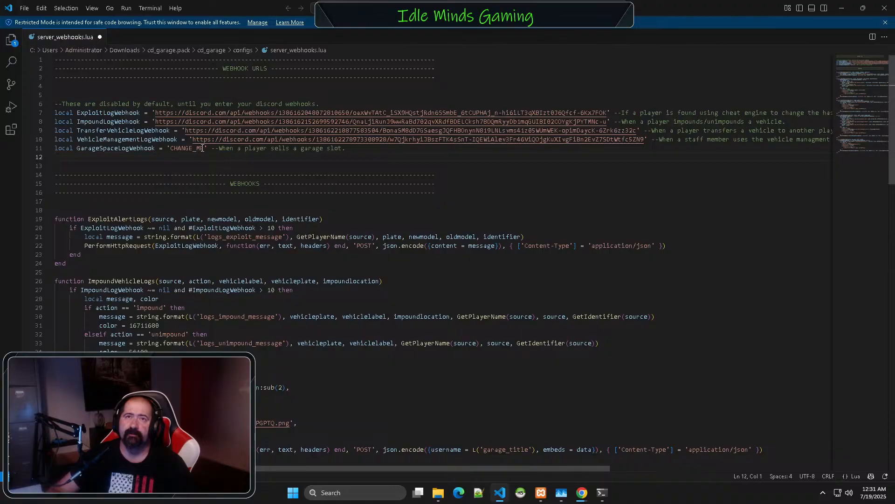
- Replace the CHANGE_ME placeholder of GarageSpaceLogWebhook with its copied Discord webhook URL, and save server_webhooks.lua
left_click_drag(205, 149, 170, 148)
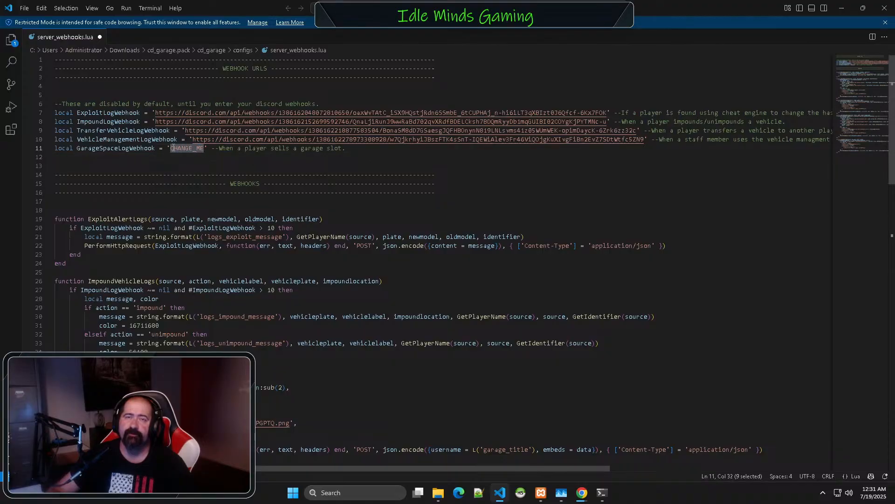
right_click(170, 149)
left_click(208, 210)
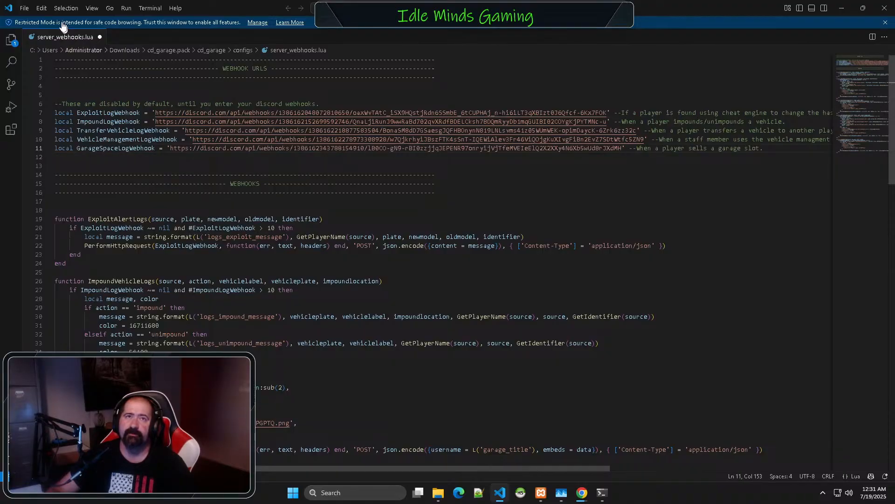
left_click(24, 8)
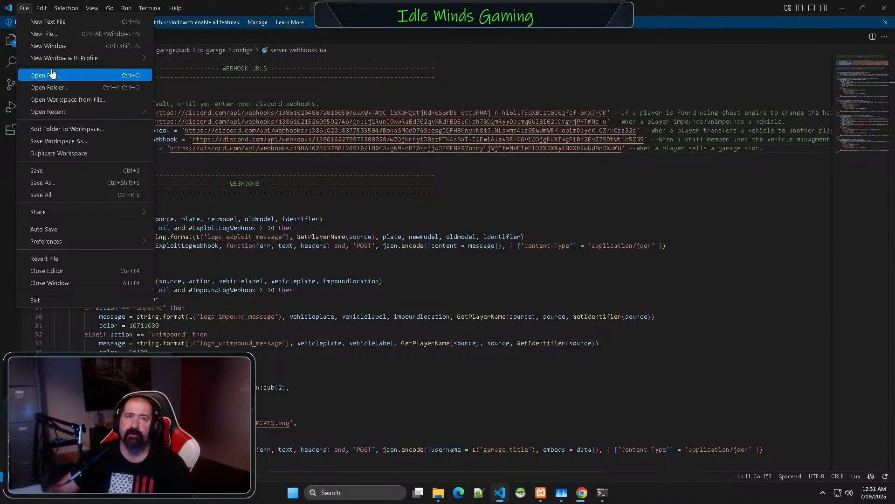
left_click(49, 169)
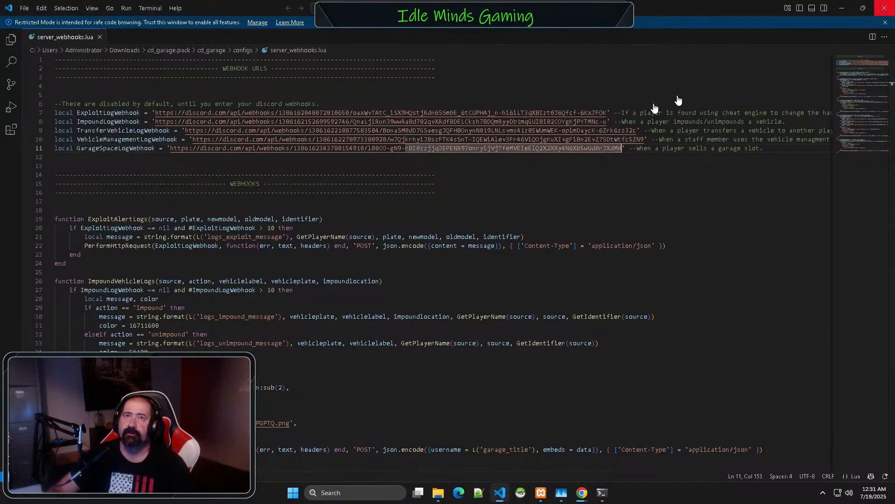
left_click(841, 8)
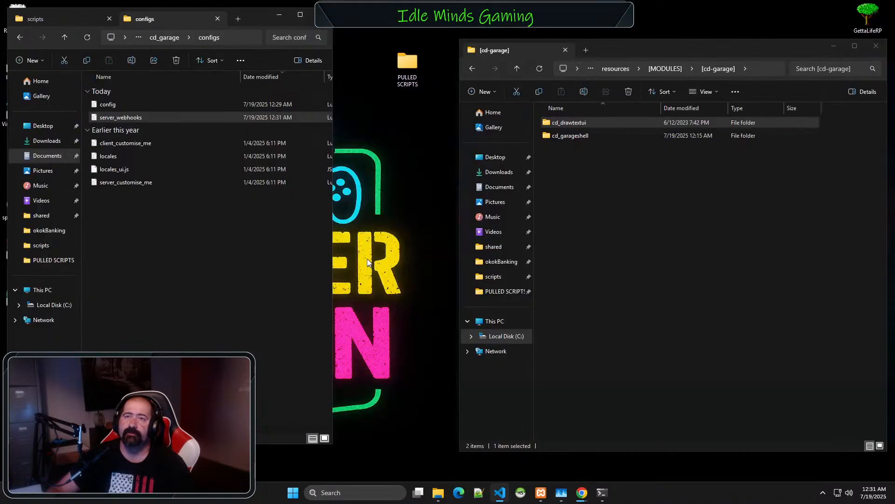
- Move the cd_garage folder from the extracted cd_garage.pack download into the server's [cd-garage] folder under [MODULES]
left_click(200, 211)
key("alt+Left")
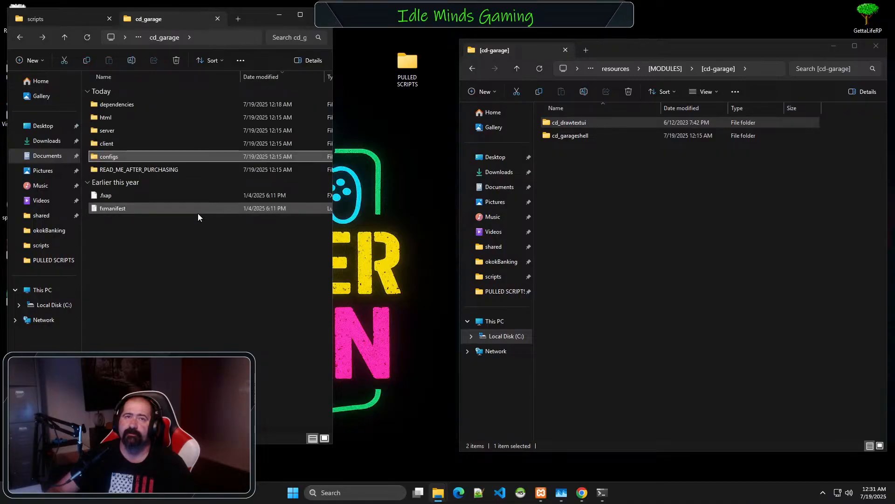
key("alt+Left")
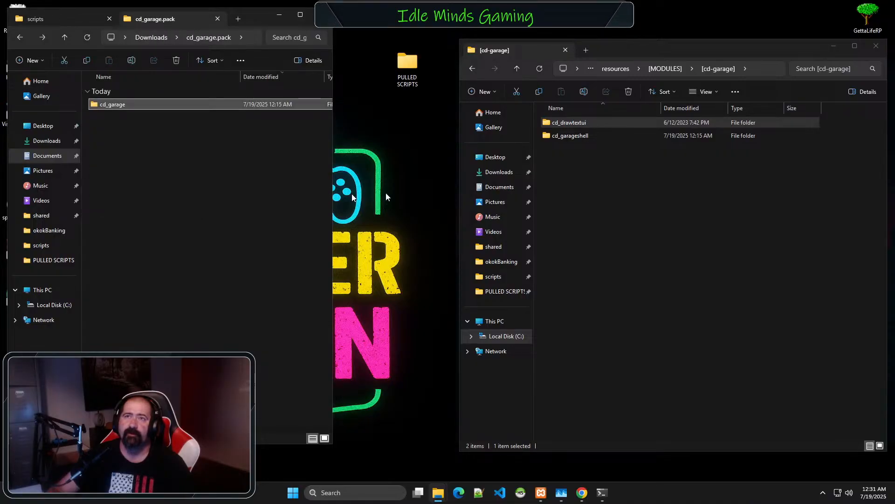
left_click_drag(111, 104, 625, 197)
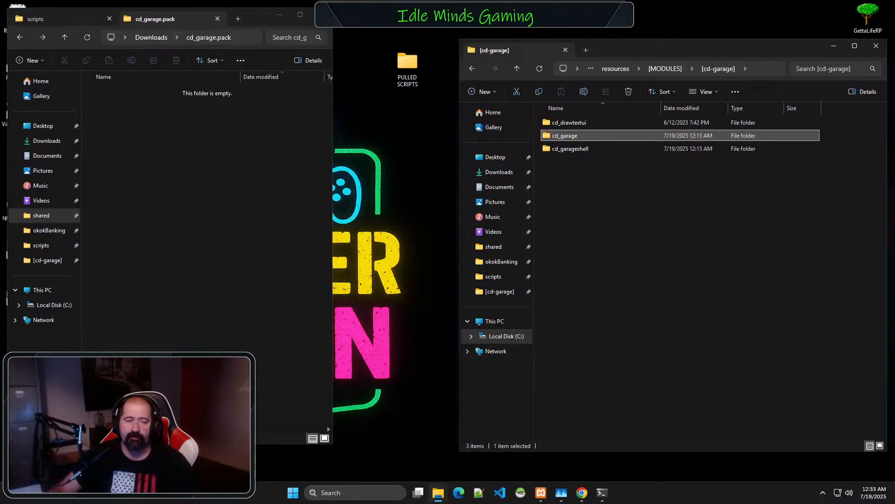
- Delete the cd_drawtextui-main and cd_garage.pack archives and their extracted folders from Downloads
left_click(214, 206)
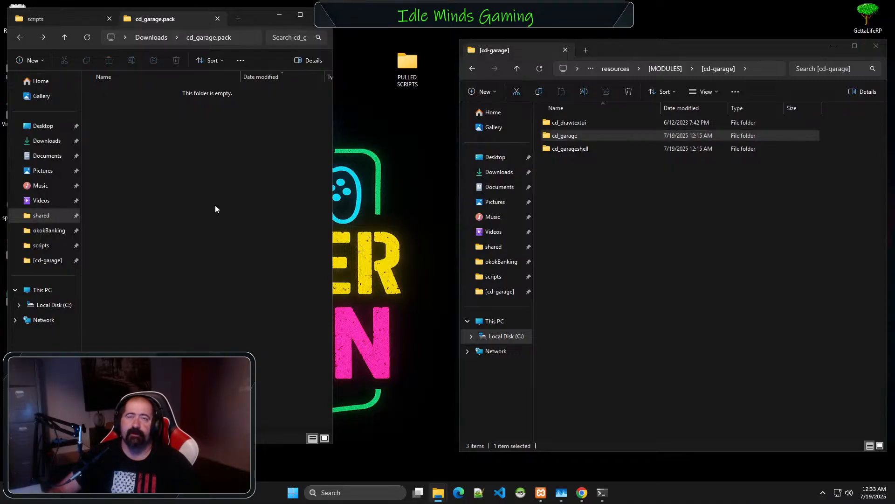
key("alt+Left")
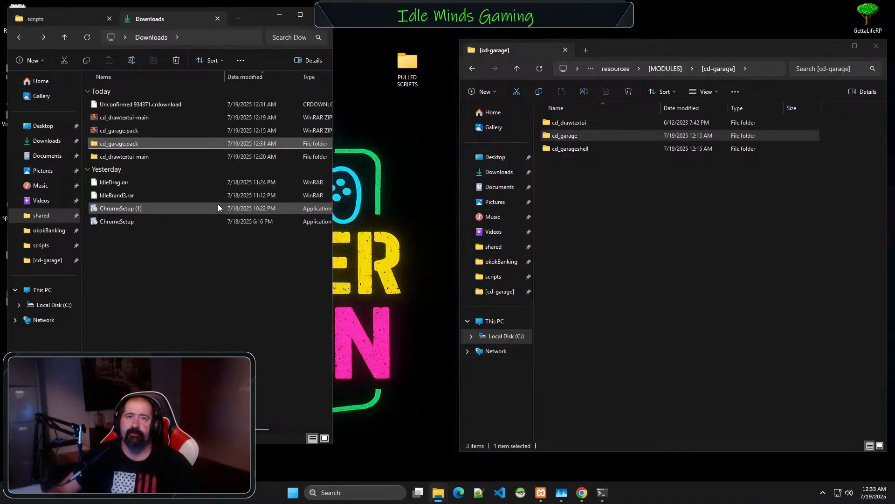
left_click(125, 114)
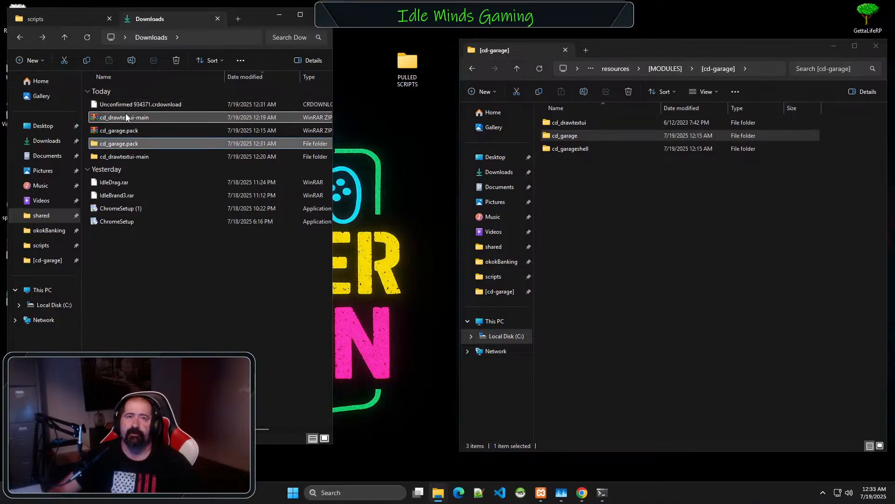
left_click(122, 156, "shift")
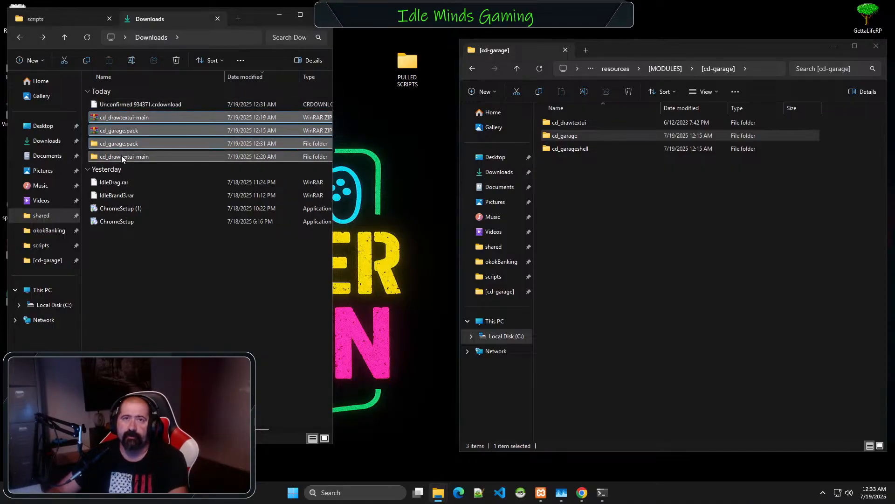
key("Delete")
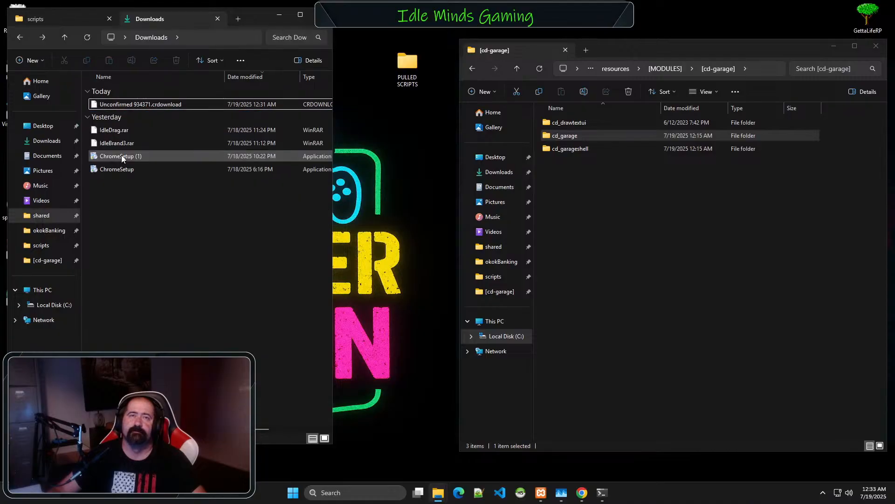
- Show the packages in the scripts folder, and move qb-hud from the server's [qb] resources folder into PULLED SCRIPTS
left_click(84, 21)
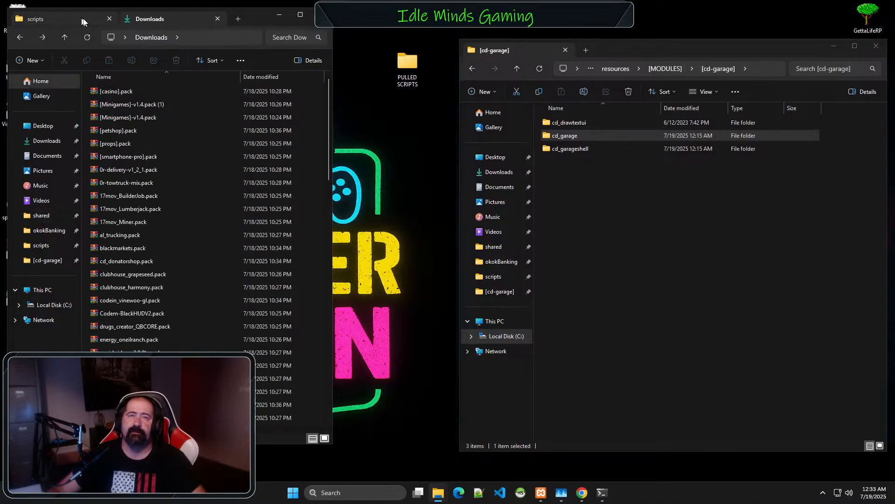
scroll(191, 197, "down", 12)
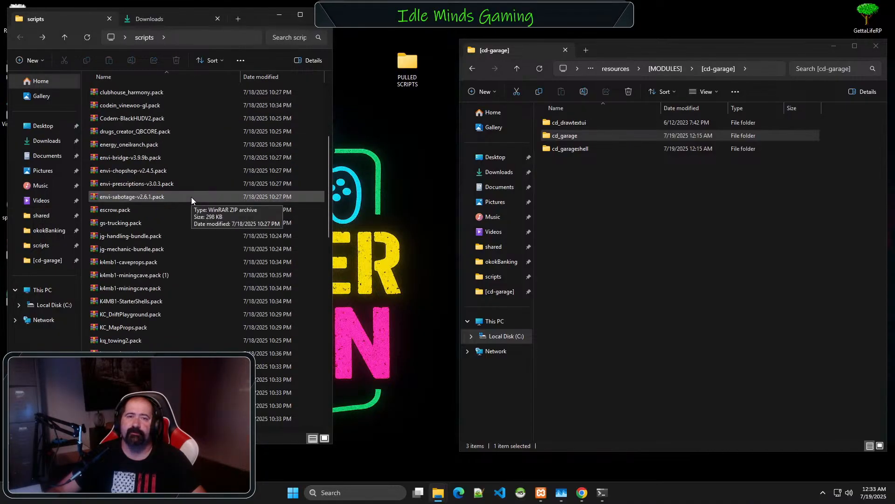
scroll(191, 197, "up", 10)
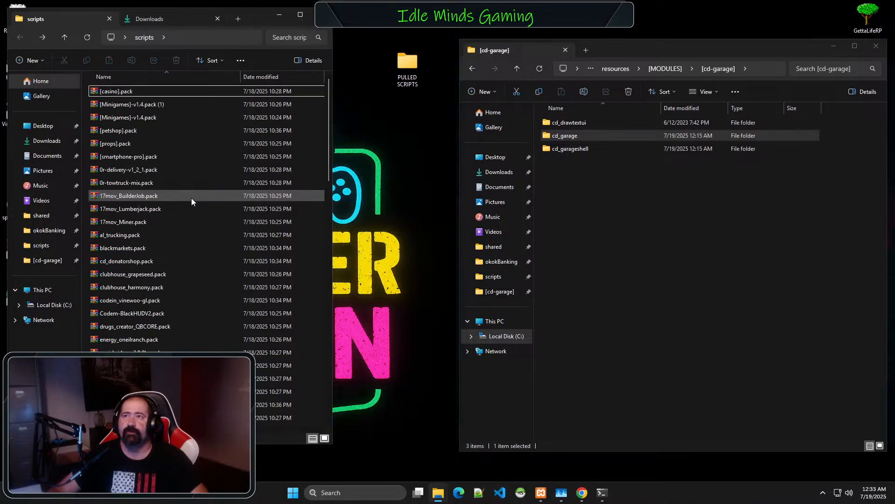
left_click(570, 248)
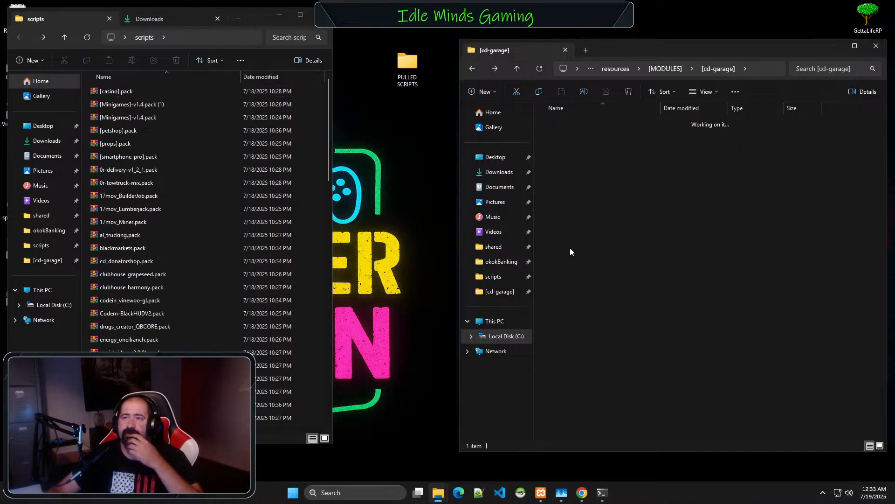
key("alt+Left")
key("alt+Left")
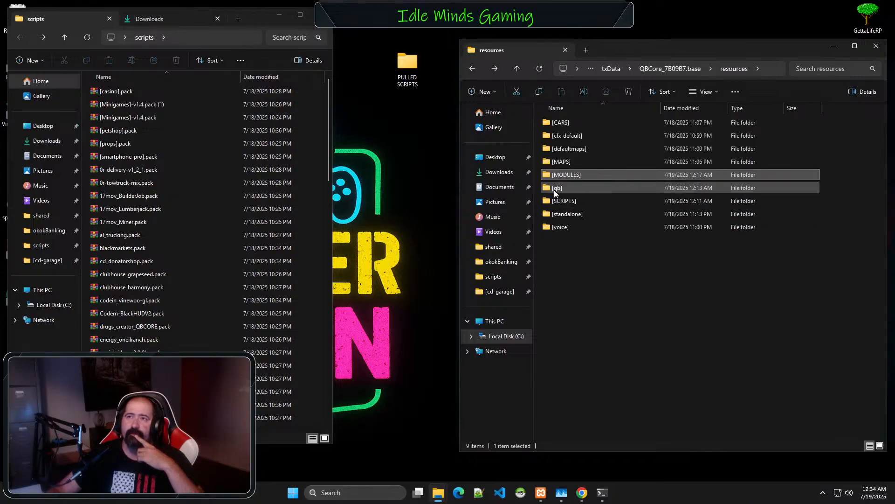
double_click(558, 188)
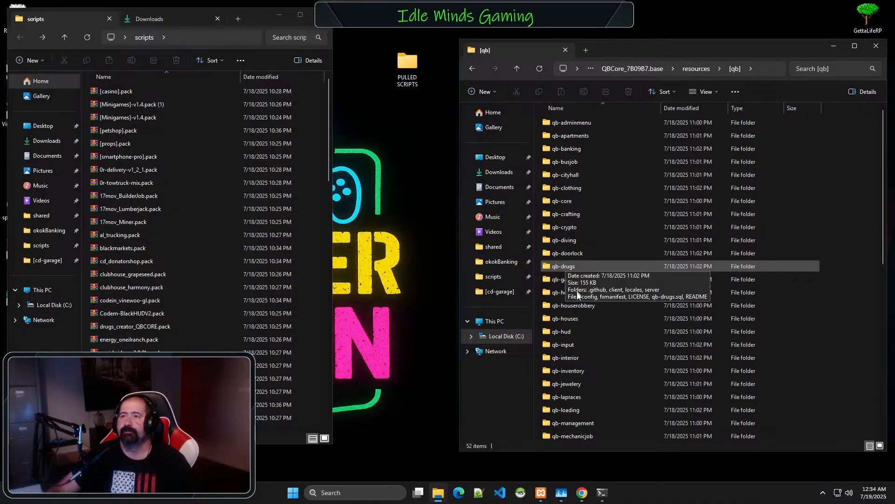
scroll(577, 311, "down", 3)
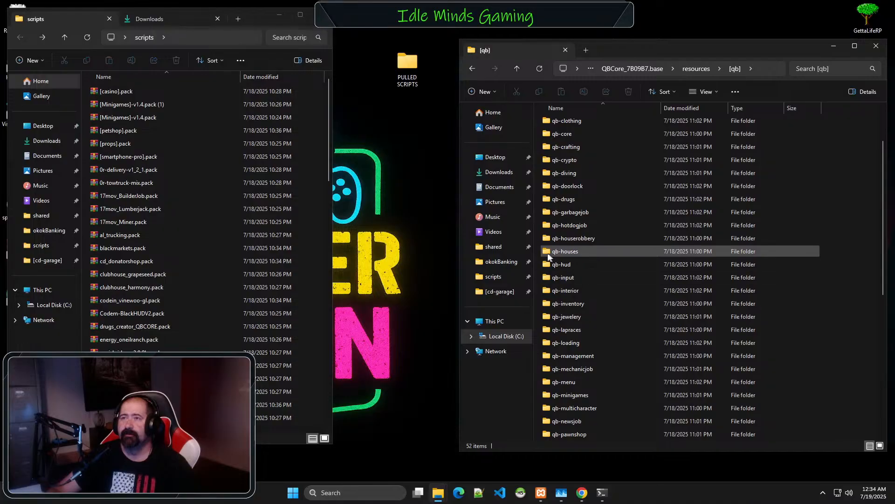
mouse_move(574, 255)
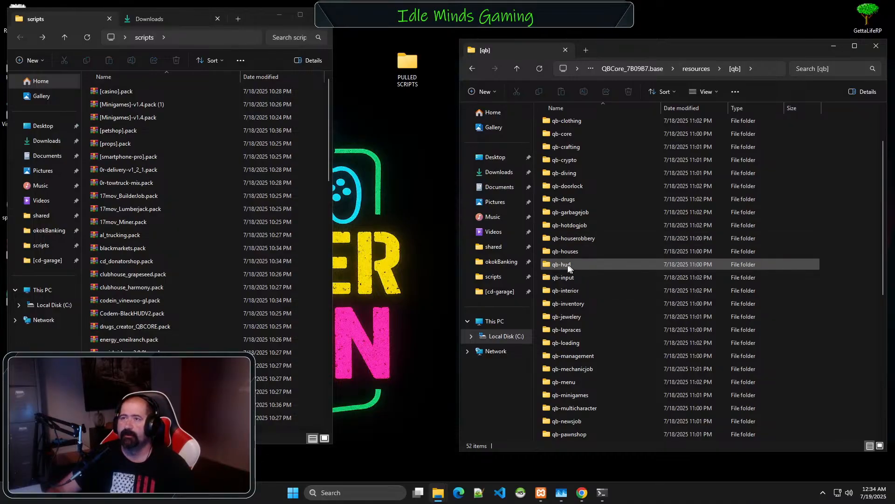
left_click(567, 267)
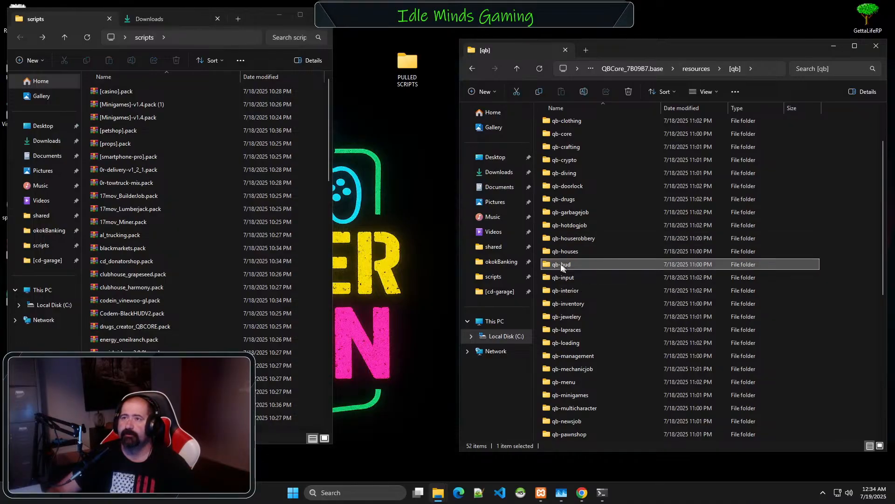
left_click_drag(561, 266, 403, 64)
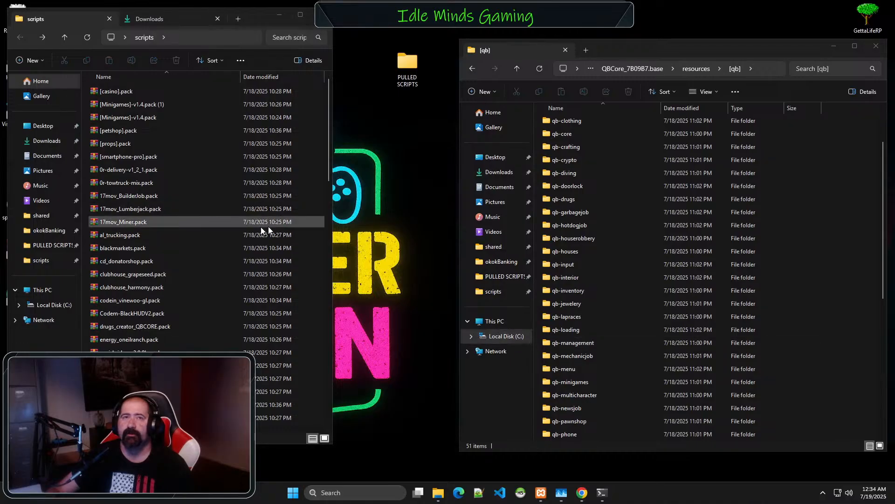
- Extract the Codem-BlackHUDV2.pack archive into its own Codem-BlackHUDV2.pack folder inside scripts
left_click(129, 312)
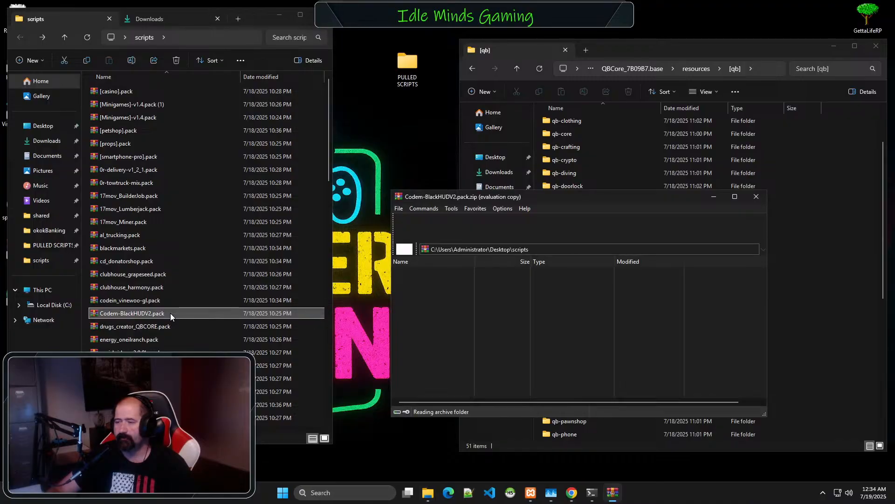
left_click(441, 228)
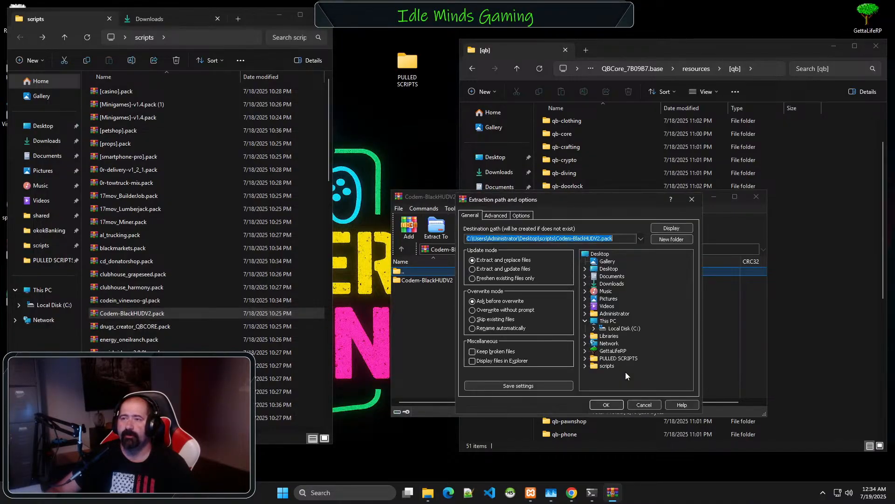
left_click(606, 405)
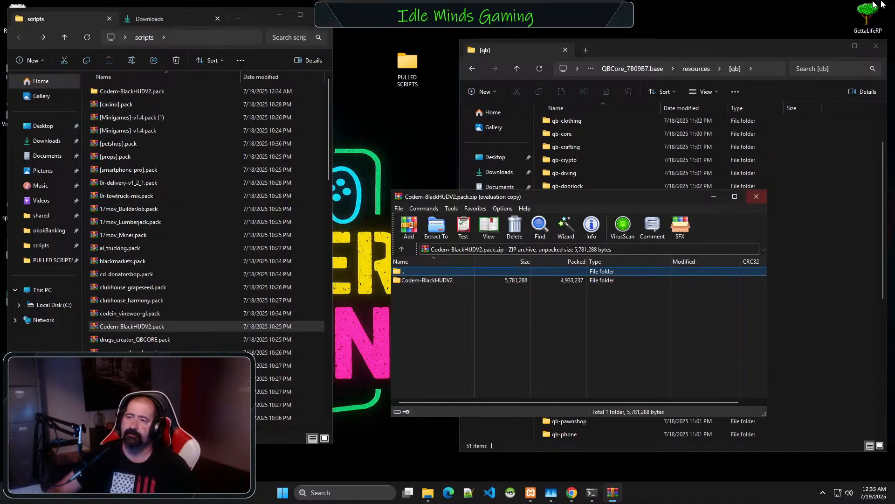
- Switch to Chrome and resume the interrupted IdleBrand1.rar download from the recent download history
left_click(572, 492)
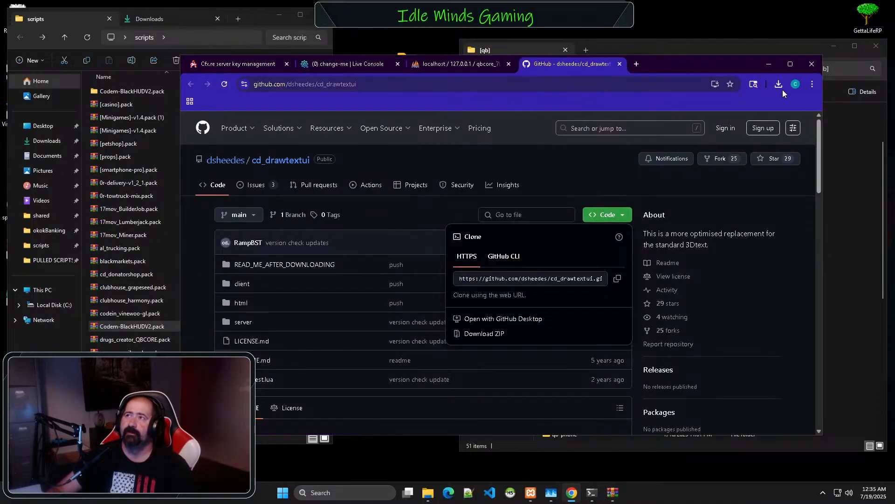
left_click(783, 90)
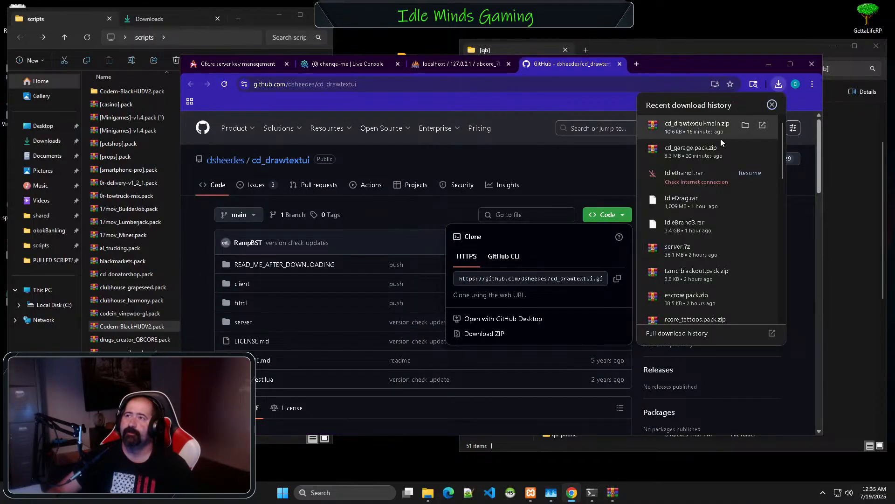
left_click(750, 173)
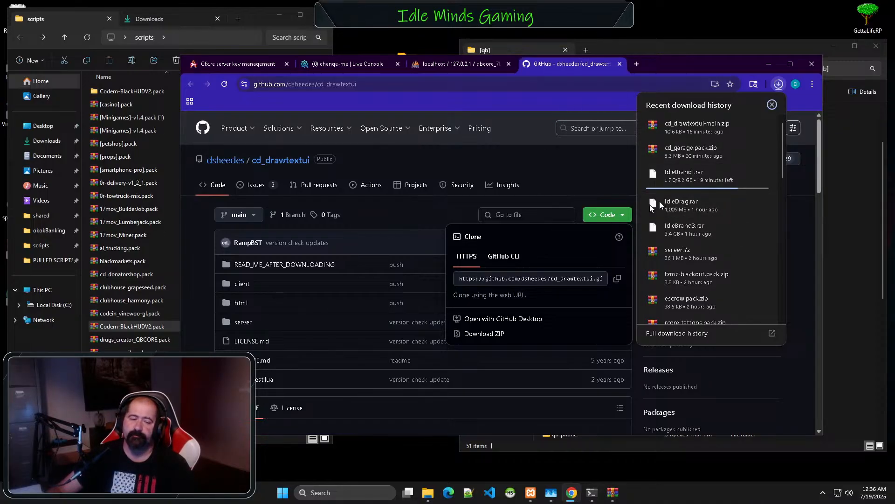
left_click(769, 63)
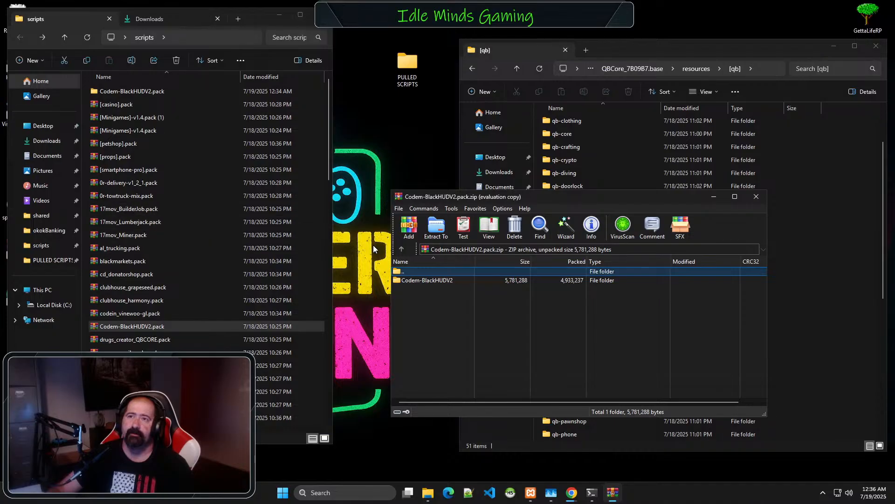
- Close the archive window and open the inner Codem-BlackHUDV2 folder of the extracted Codem-BlackHUDV2.pack in scripts
left_click(757, 196)
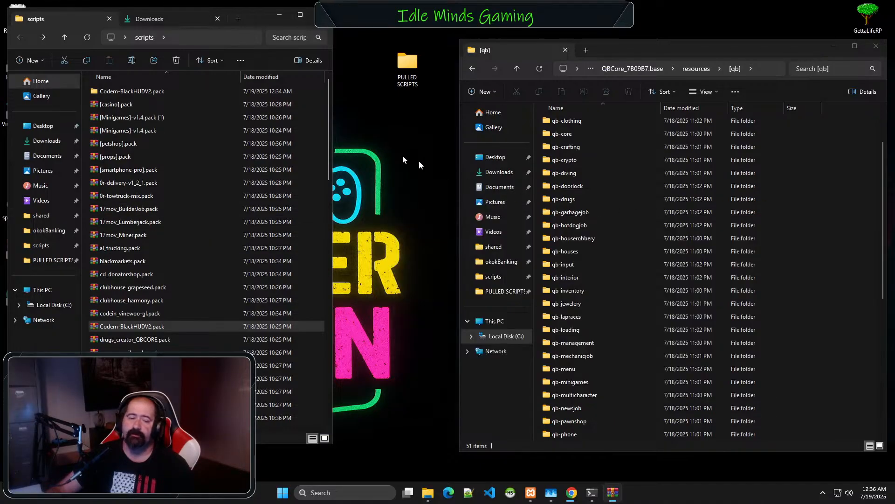
left_click(142, 92)
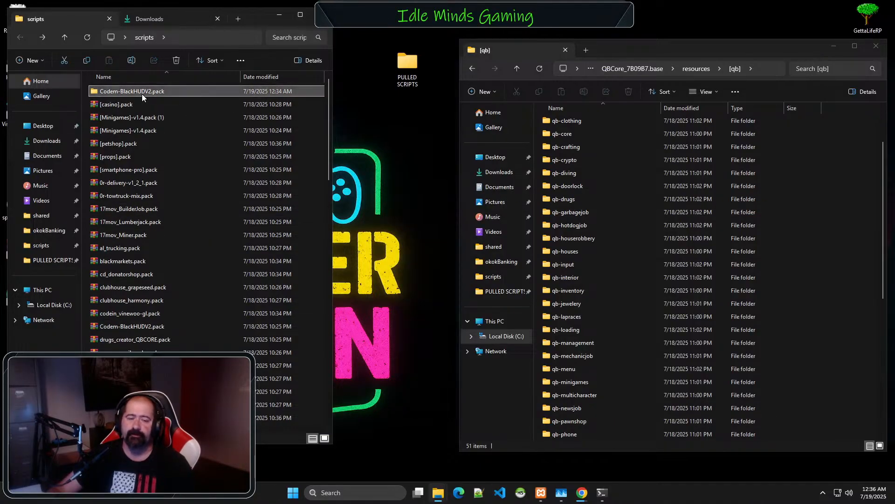
double_click(142, 92)
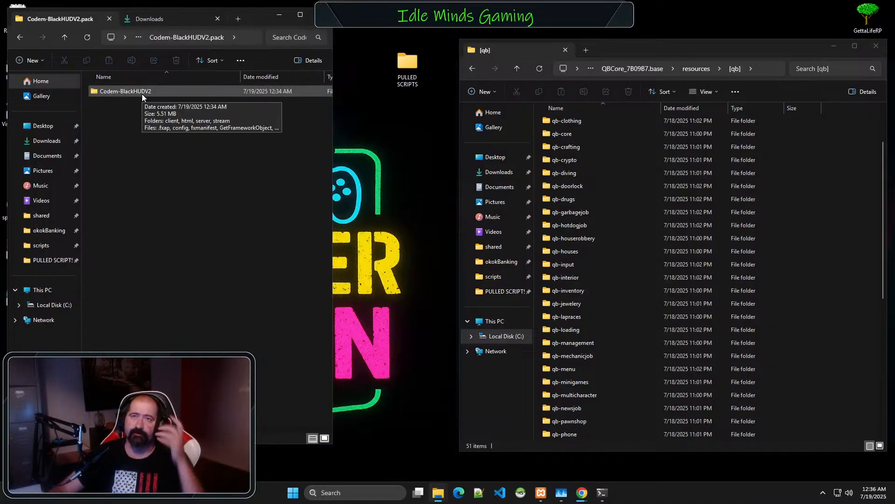
double_click(142, 92)
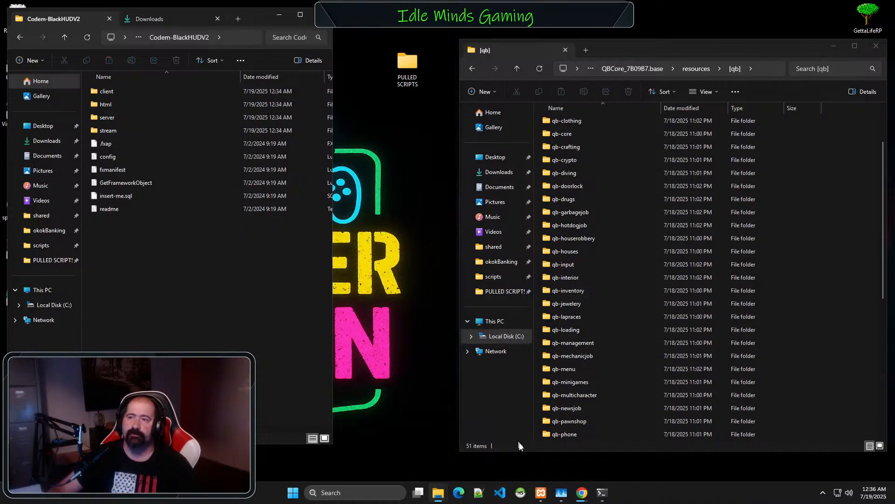
- Switch to phpMyAdmin in Chrome and open the import page for the qbcore_7b09b7 database
mouse_move(581, 493)
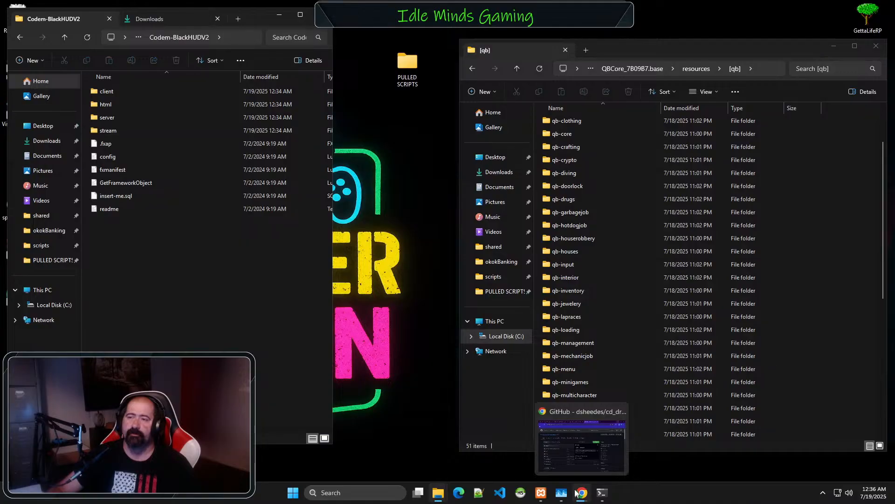
left_click(573, 450)
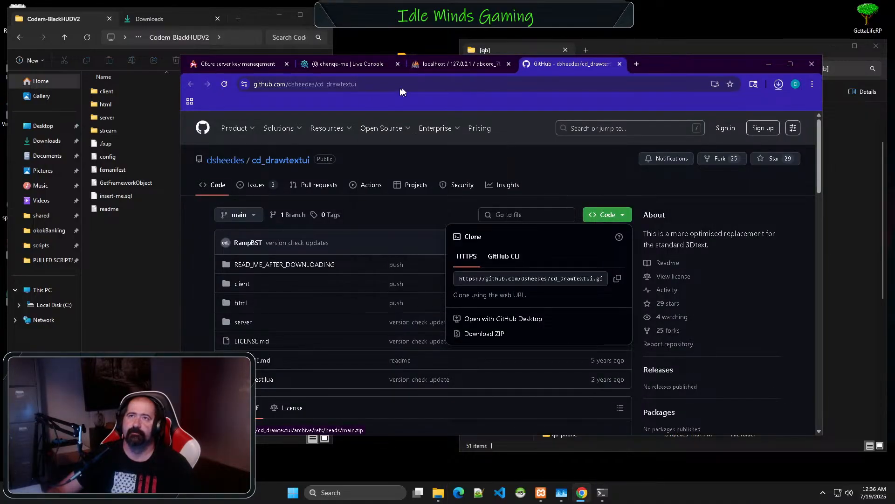
left_click(468, 66)
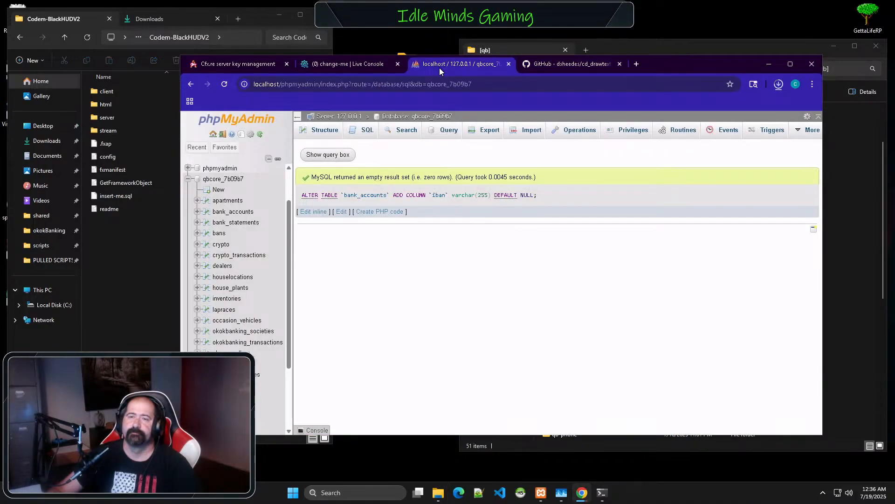
left_click_drag(673, 64, 678, 39)
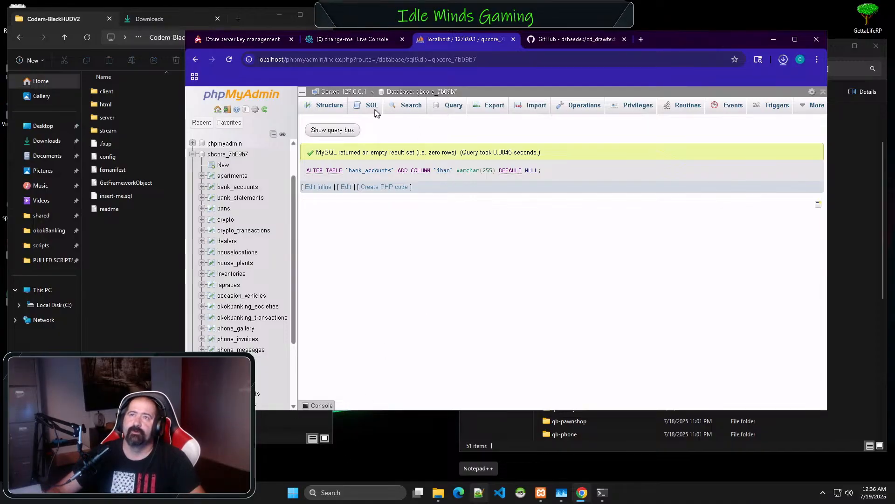
left_click(529, 106)
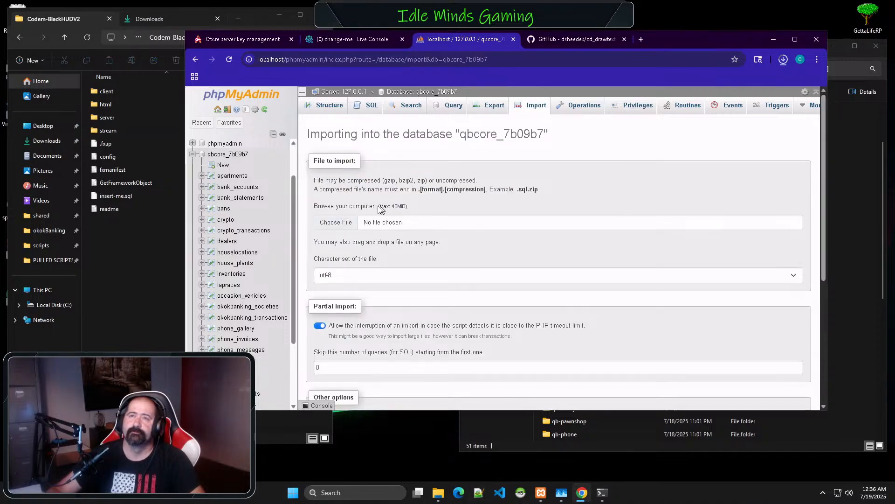
- Choose insert-me.sql from the Desktop's scripts > Codem-BlackHUDV2.pack > Codem-BlackHUDV2 folder as the file to import
left_click(345, 228)
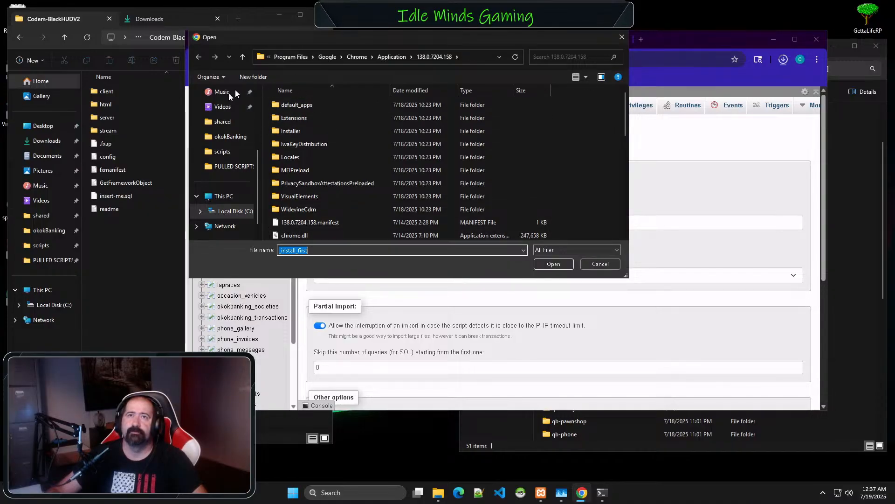
scroll(222, 124, "up", 3)
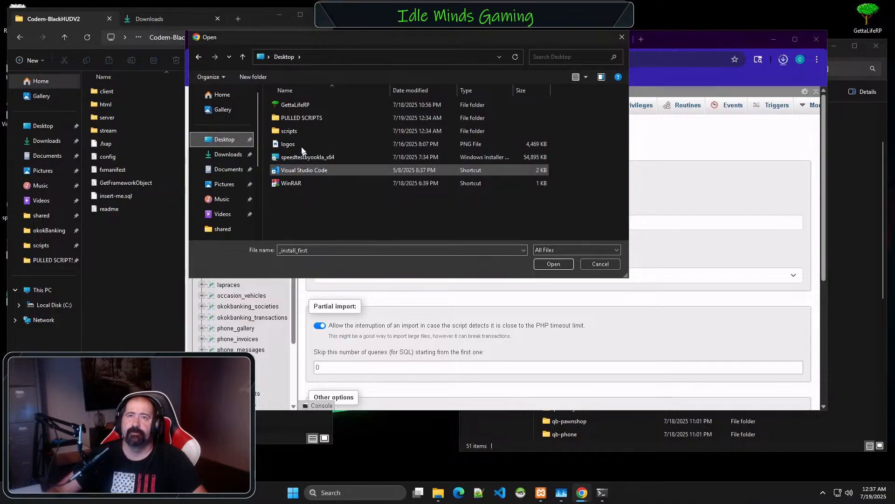
left_click(330, 131)
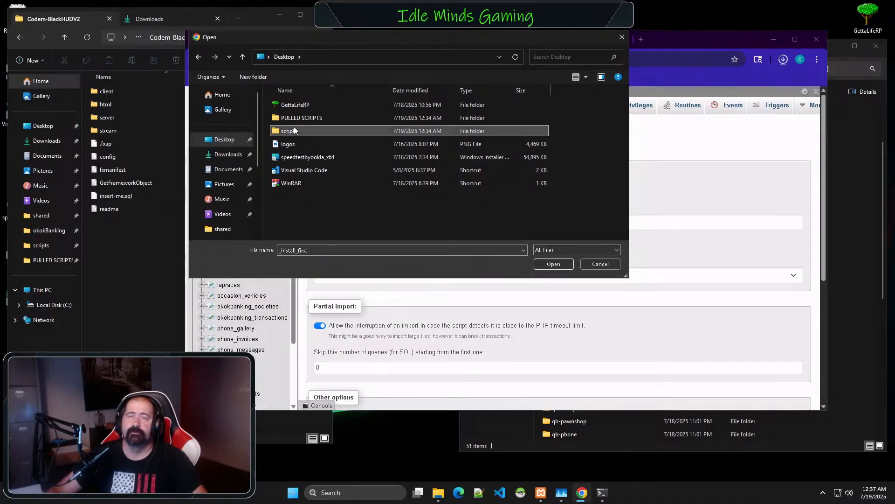
double_click(330, 131)
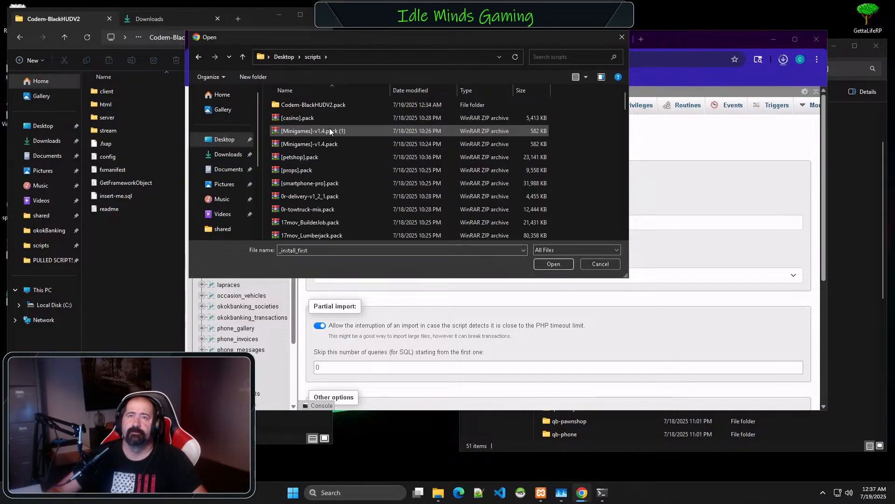
double_click(310, 104)
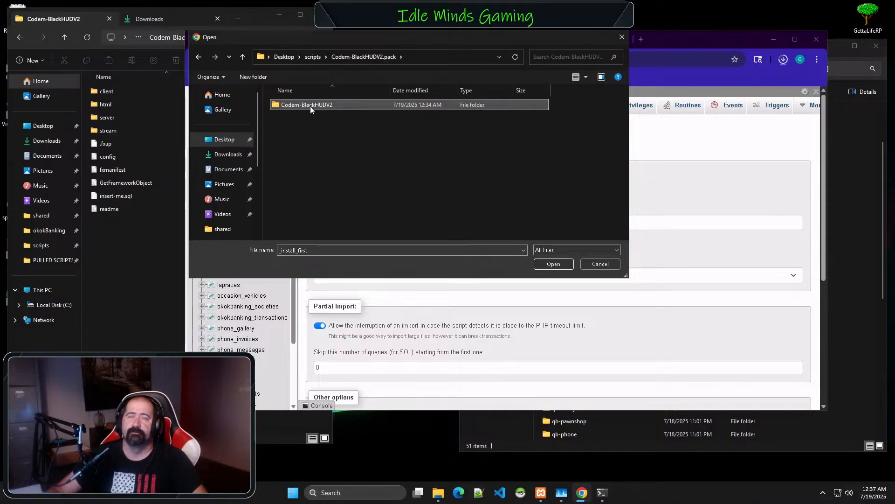
double_click(310, 105)
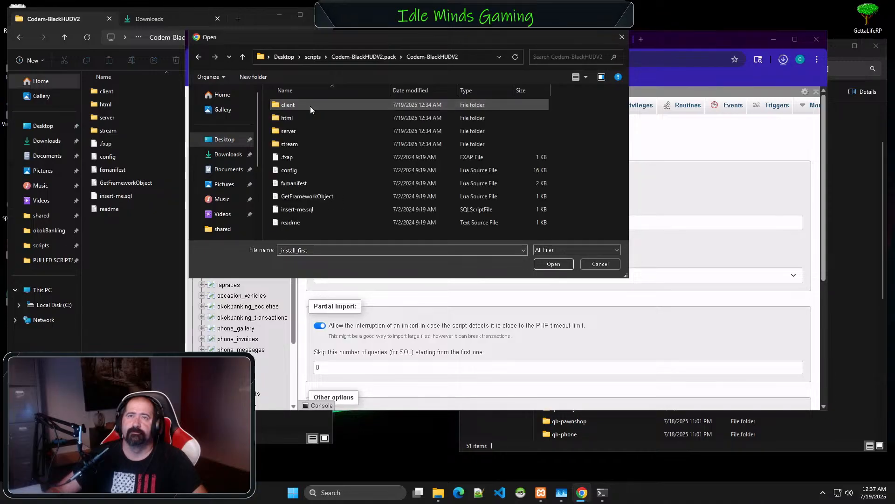
left_click(295, 209)
left_click(553, 263)
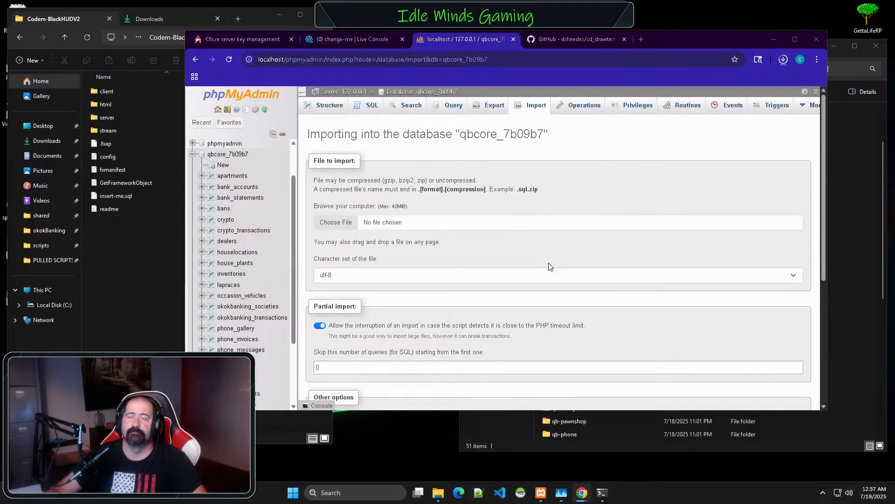
- Import insert-me.sql into the qbcore_7b09b7 database with the default SQL options, and minimize the browser
scroll(381, 261, "down", 5)
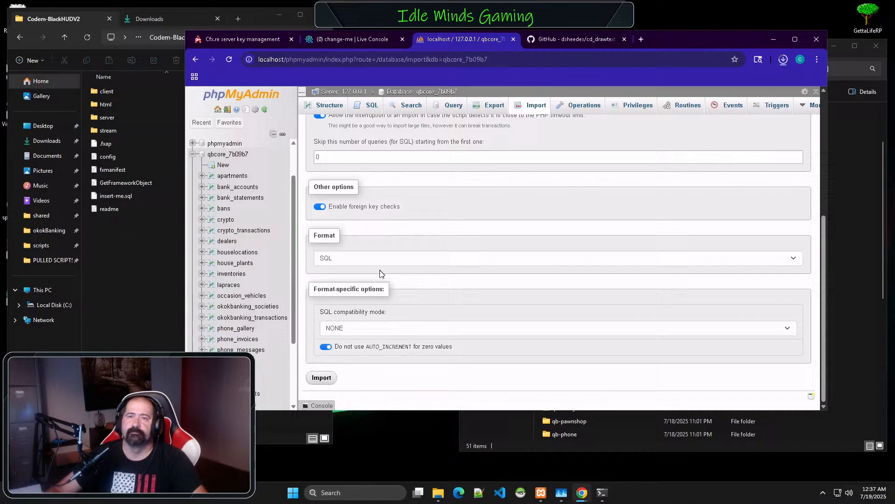
left_click(316, 379)
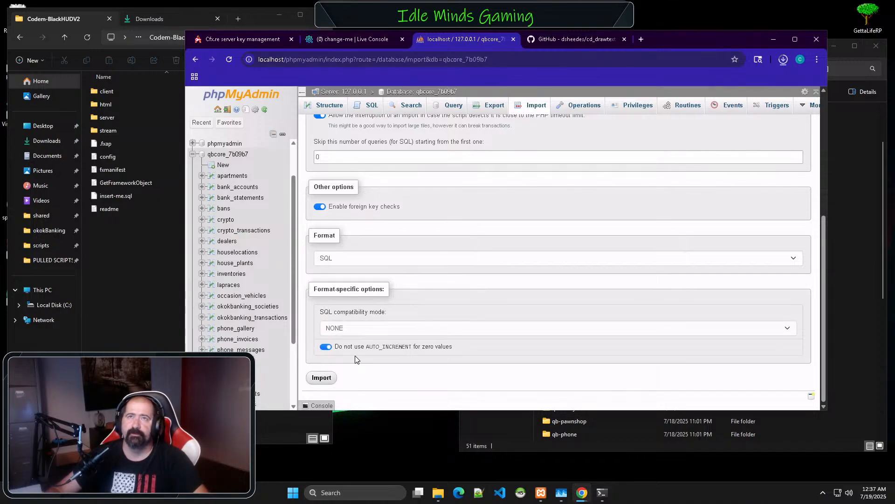
left_click(331, 380)
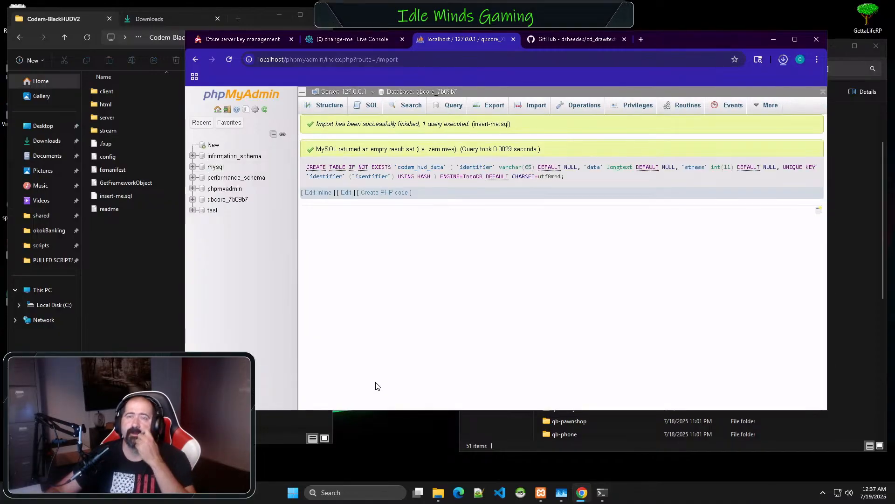
left_click(773, 43)
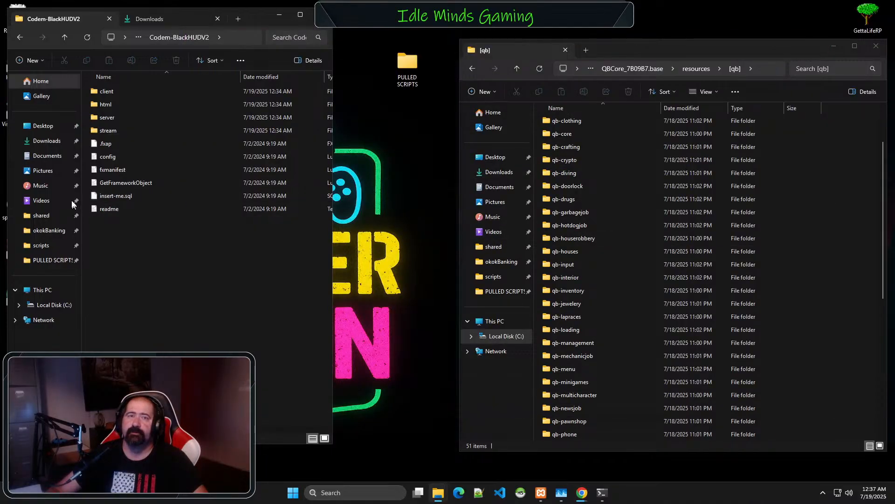
- Open config.lua from the Codem-BlackHUDV2 folder in Visual Studio Code and set Config.NewESX to false
left_click(125, 154)
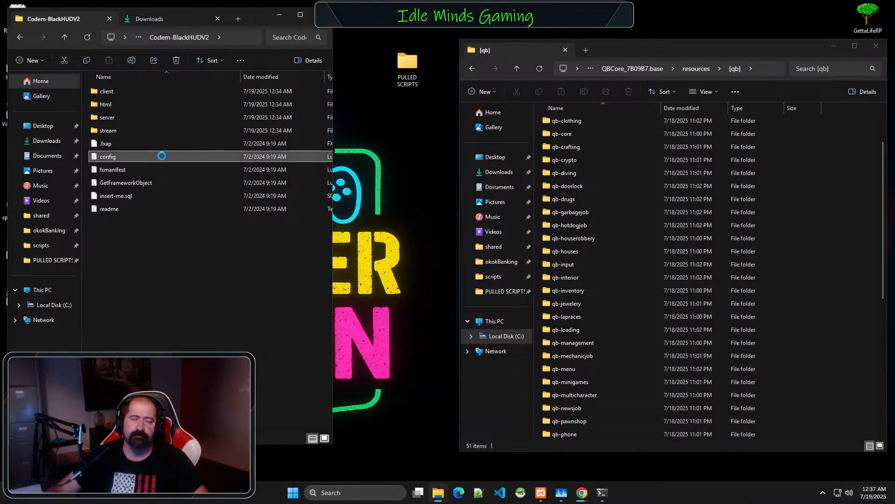
double_click(161, 155)
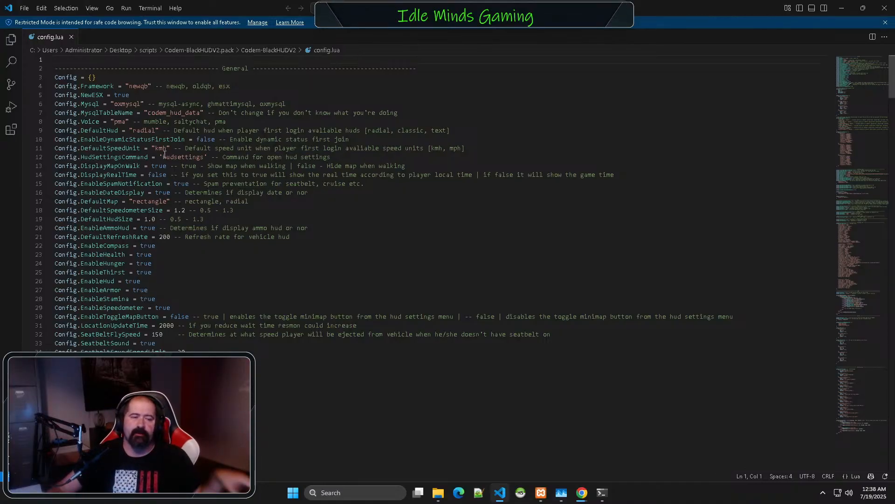
double_click(123, 95)
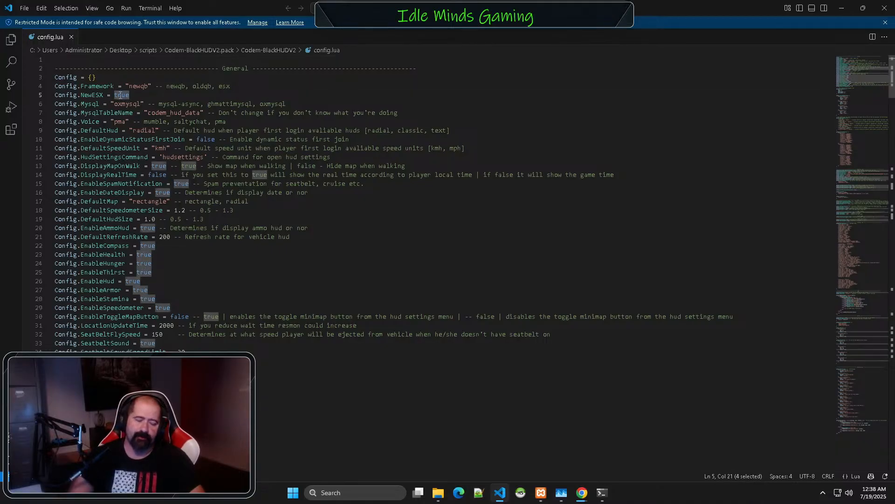
type("false")
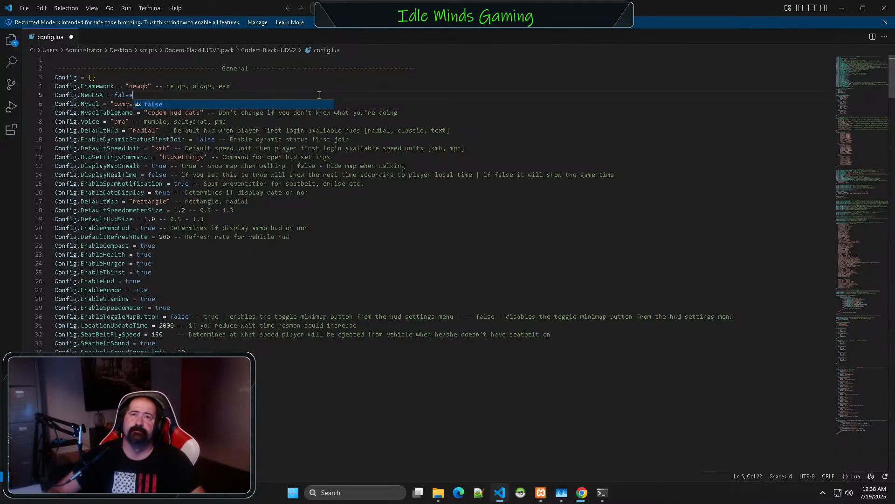
left_click(383, 88)
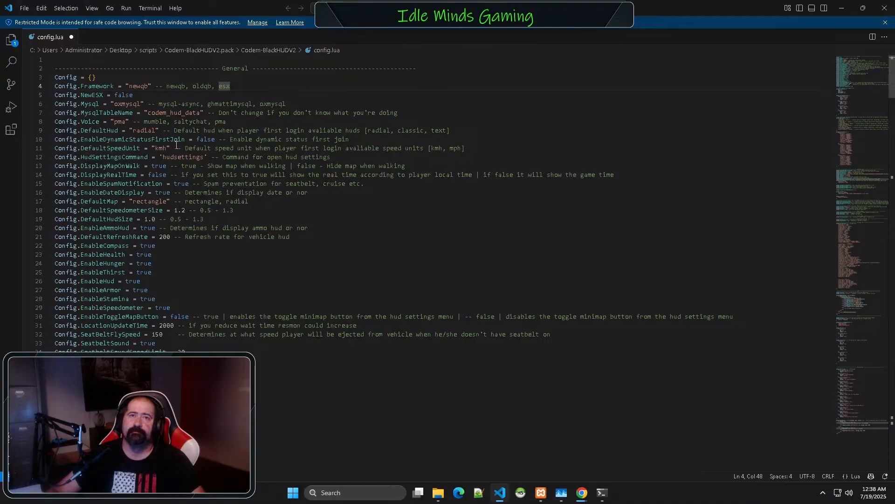
- Set Config.EnableDynamicStatusFirstJoin to true and Config.DefaultSpeedUnit to "mph" in config.lua
double_click(204, 138)
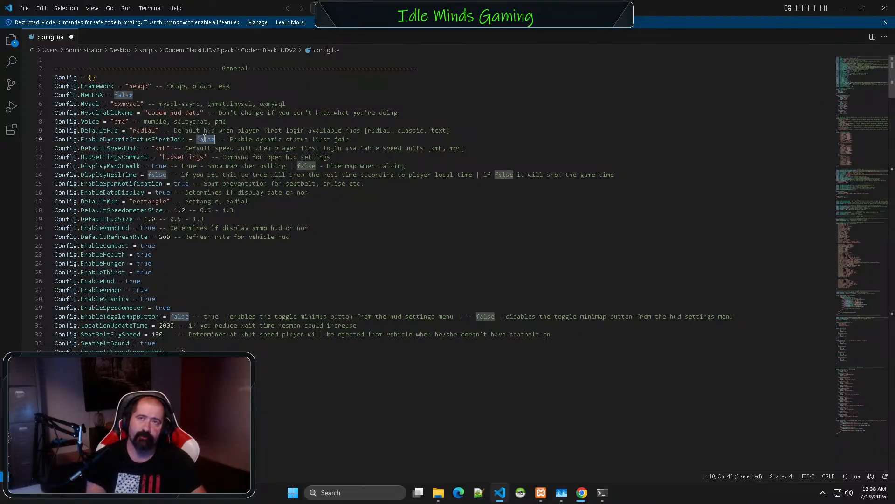
type("true")
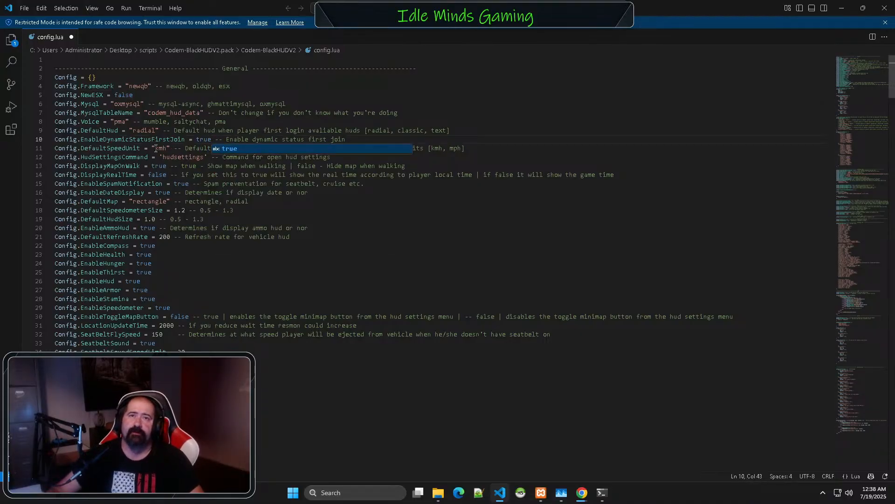
left_click(159, 148)
key("Right")
key("BackSpace")
key("BackSpace")
type("mp")
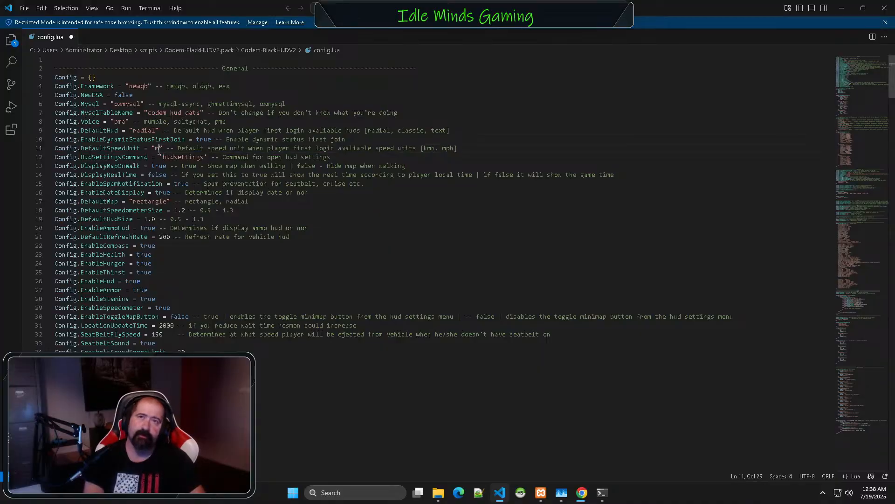
key("Right")
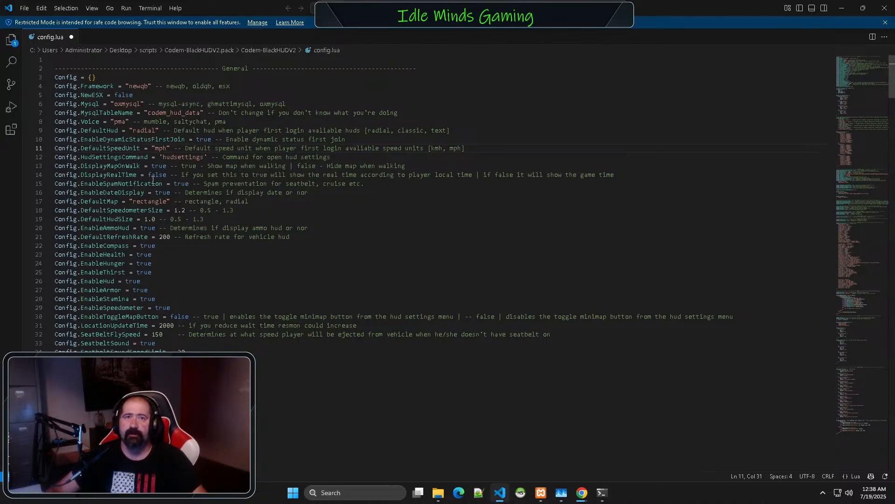
- Set Config.DisplayRealTime to true in config.lua so the HUD shows the player's local time
double_click(157, 176)
type("true")
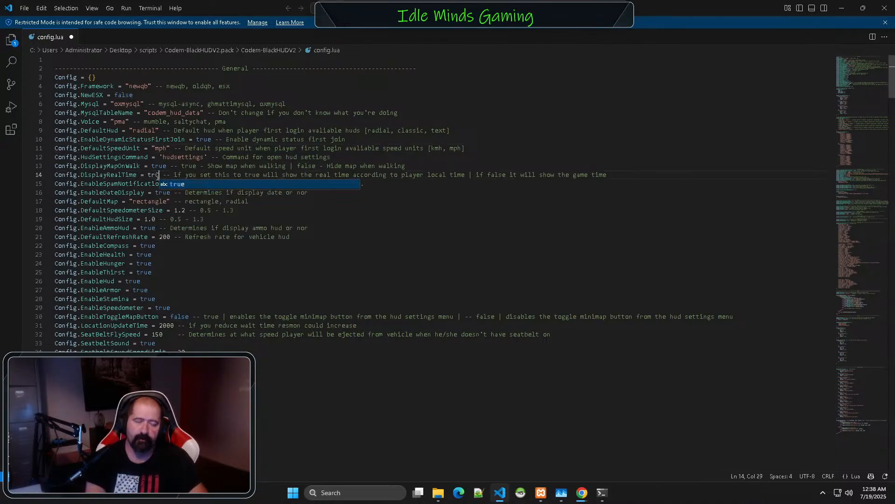
left_click(301, 236)
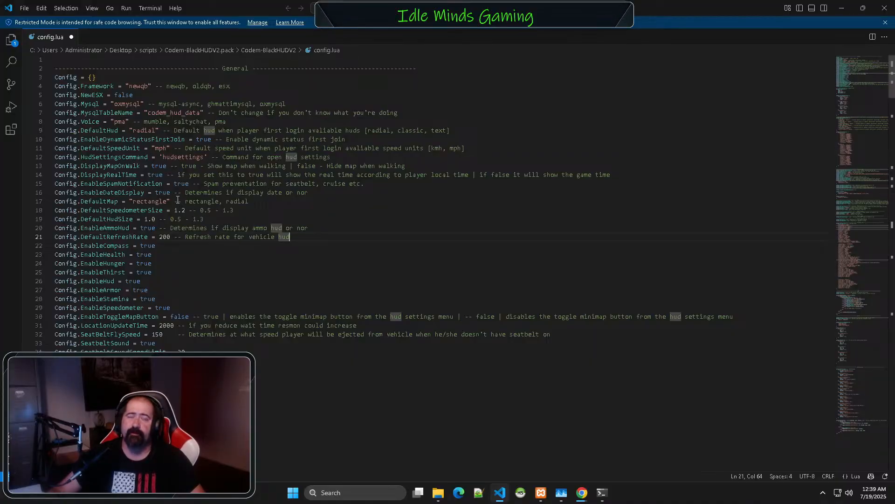
- Set Config.DisplayRealTime to false so the HUD shows game time, and set Config.SeatbeltSound to false in config.lua
double_click(152, 174)
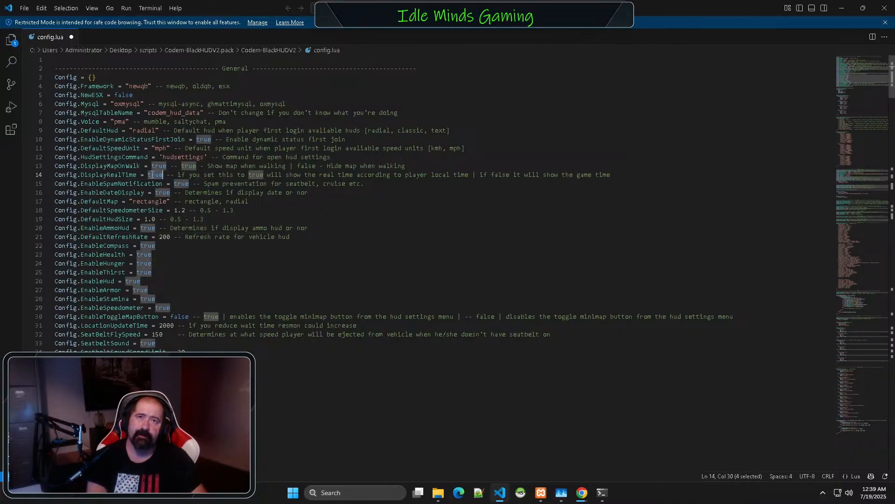
type("false")
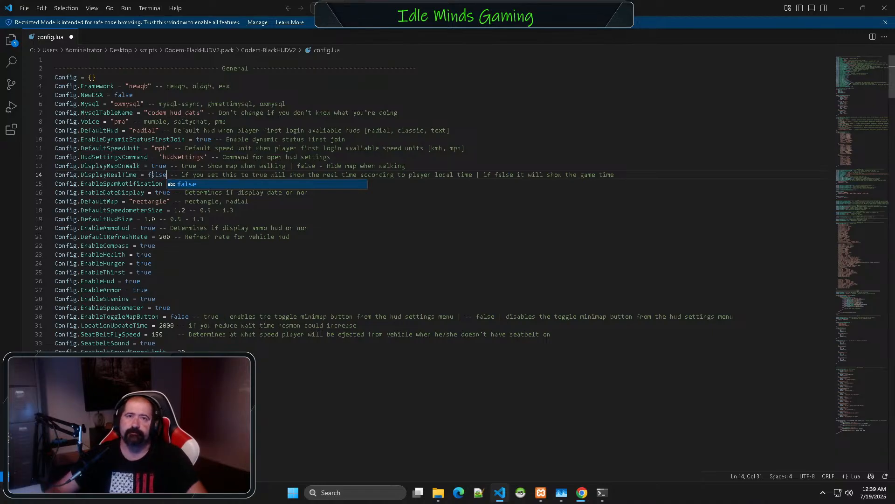
scroll(177, 237, "down", 3)
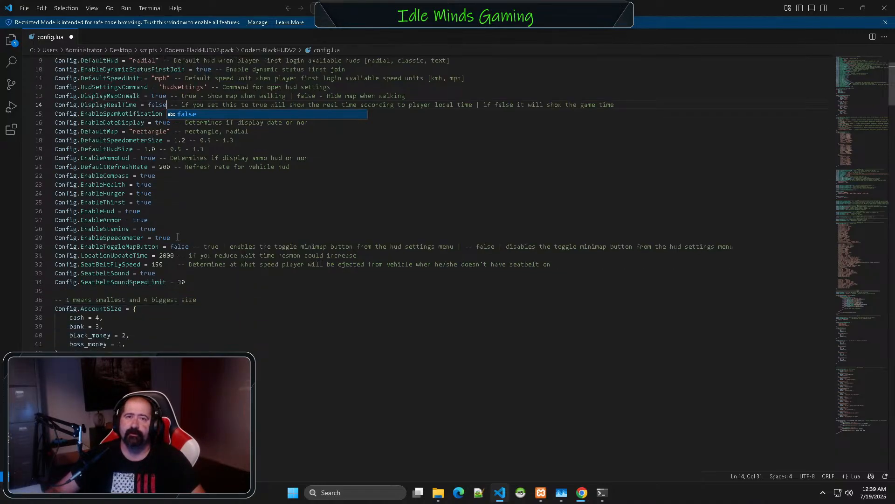
double_click(148, 273)
type("fa")
key("Escape")
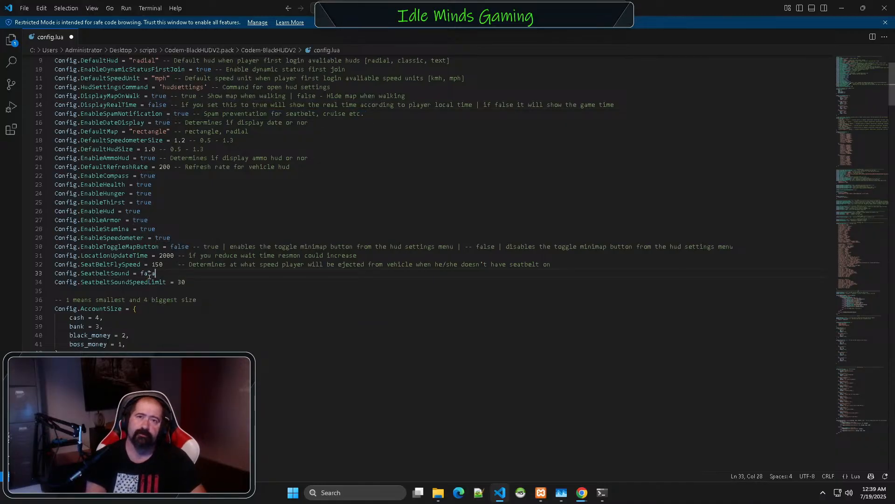
type("sle")
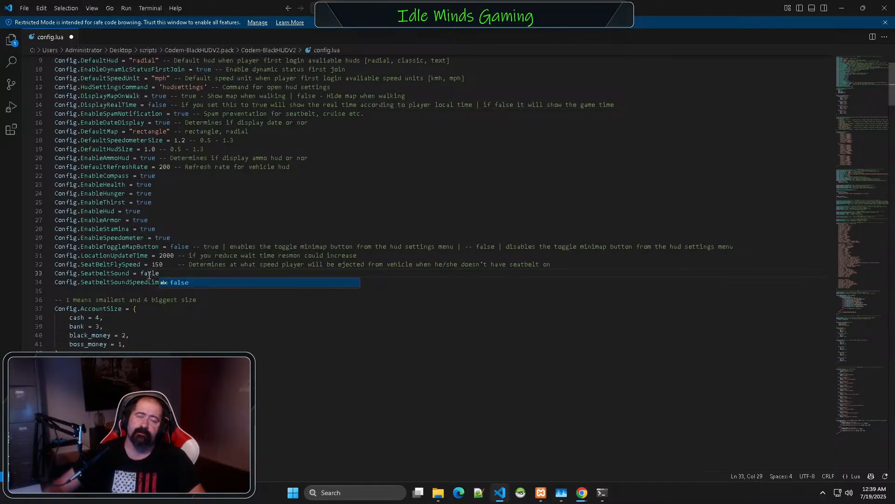
key("BackSpace")
key("BackSpace")
key("BackSpace")
type("sle")
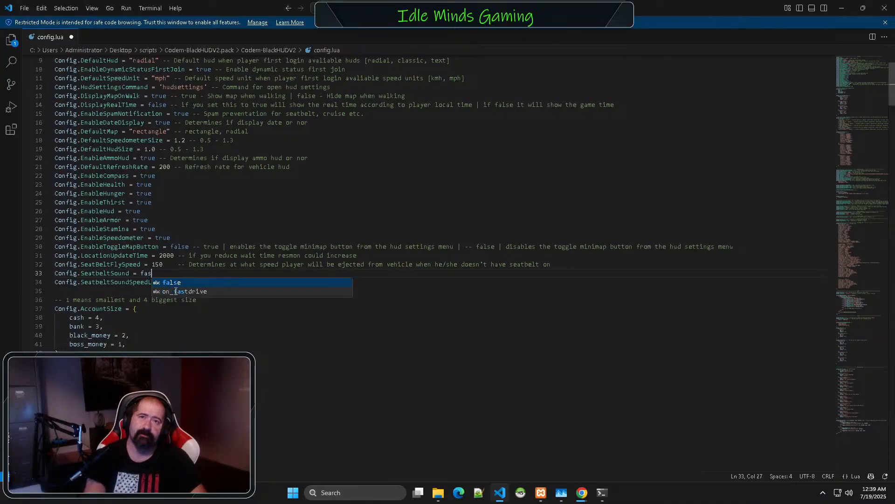
key("BackSpace")
key("BackSpace")
key("BackSpace")
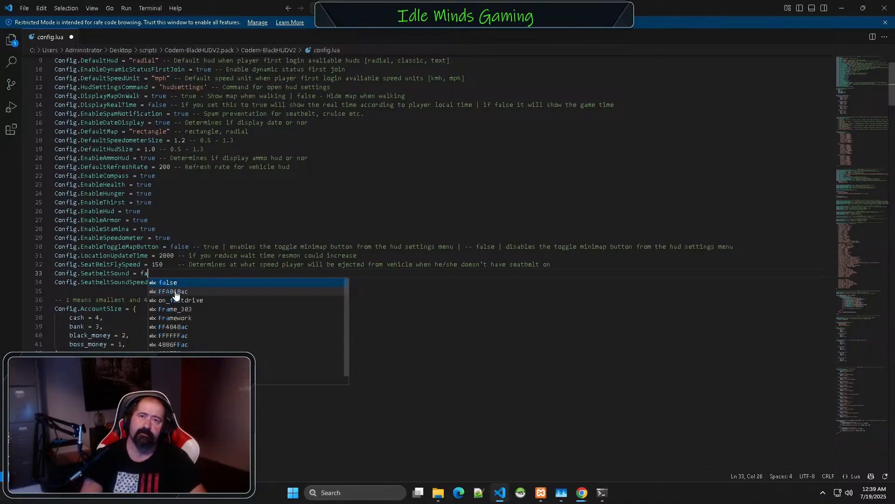
type("lse")
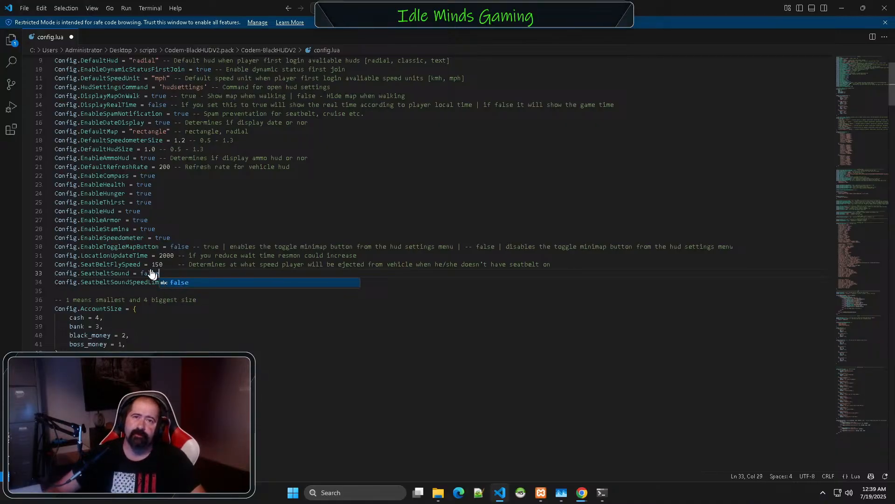
left_click(350, 324)
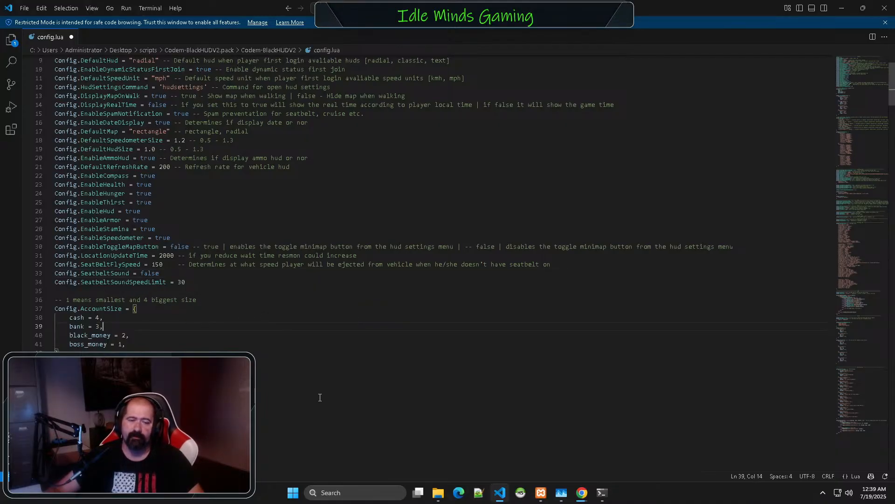
- Review the account size, available positions, default HUD positions and default HUD colors sections of config.lua
scroll(320, 397, "down", 2)
scroll(320, 397, "down", 2)
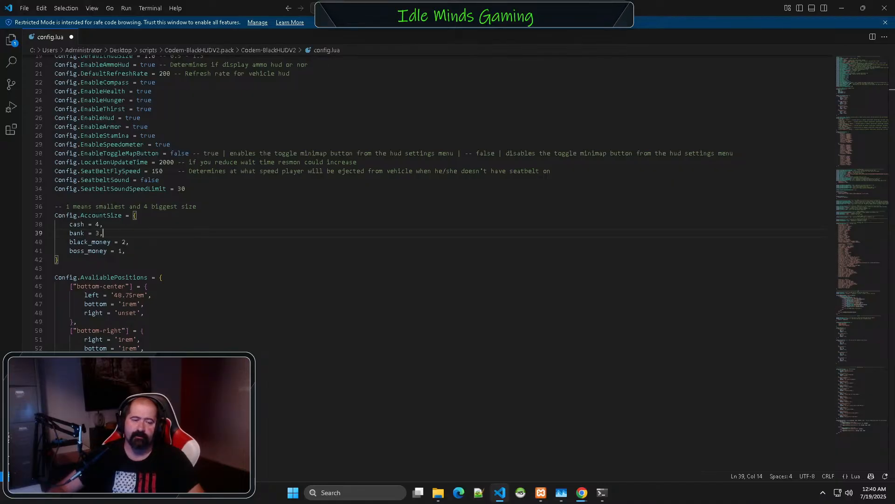
left_click(264, 270)
scroll(262, 277, "down", 3)
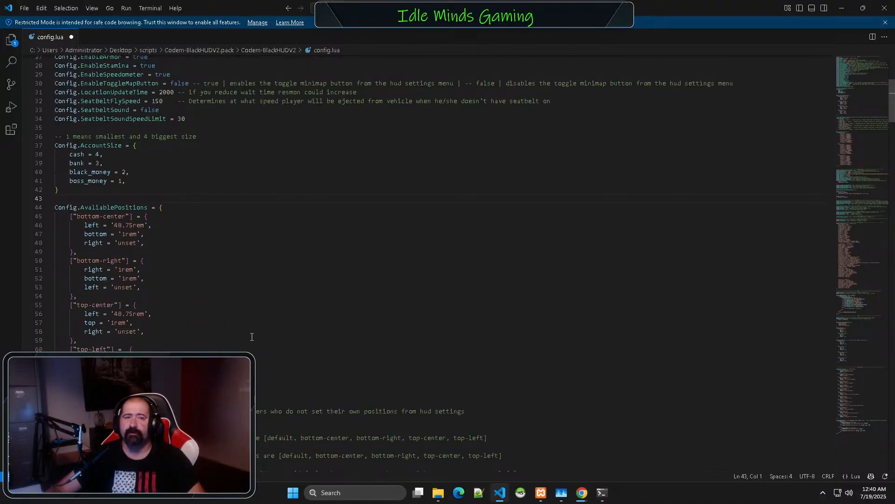
scroll(252, 337, "down", 4)
scroll(252, 335, "down", 3)
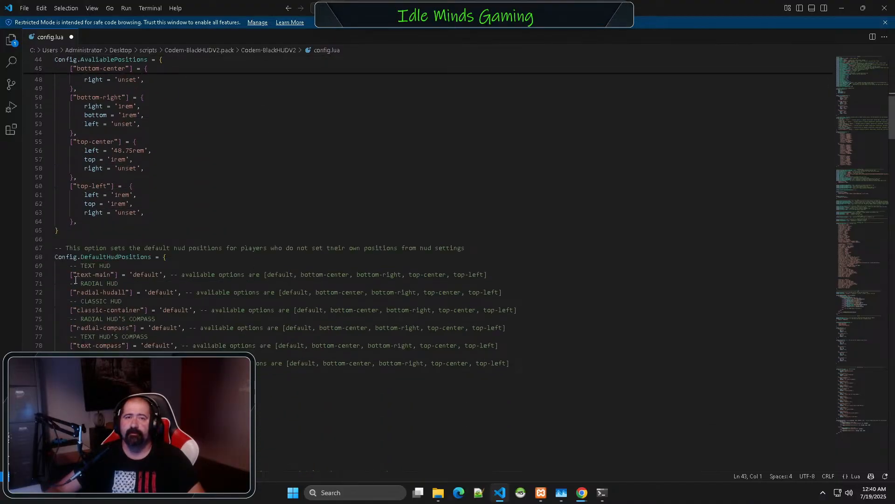
scroll(149, 351, "down", 2)
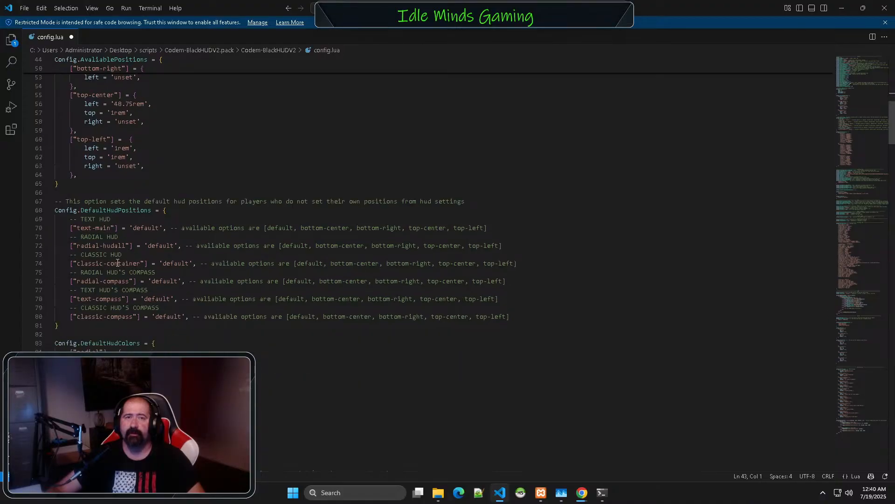
scroll(226, 304, "down", 3)
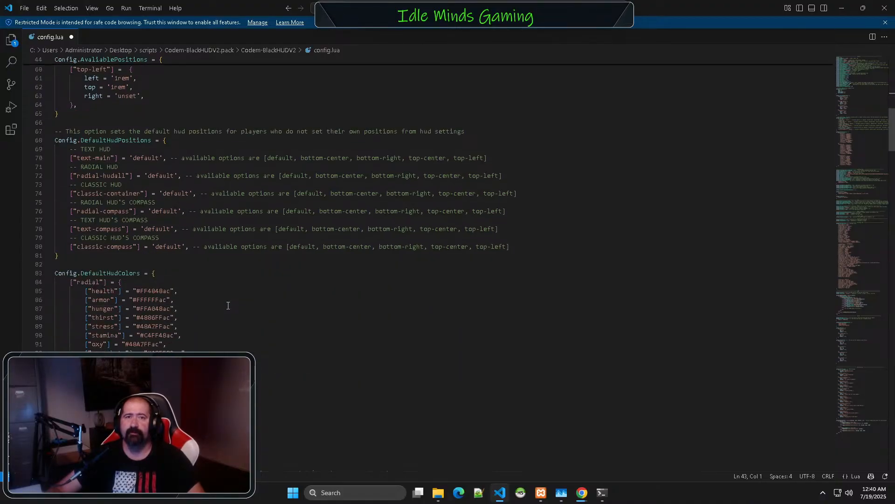
scroll(194, 256, "down", 3)
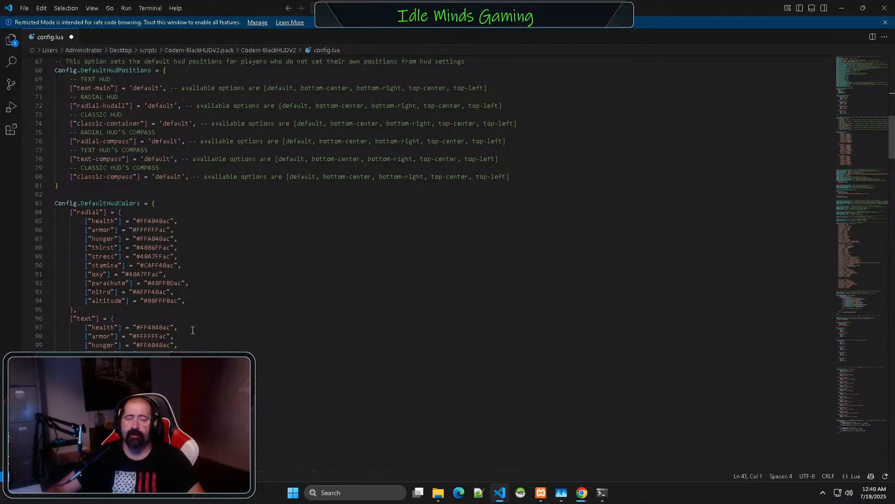
scroll(192, 330, "down", 5)
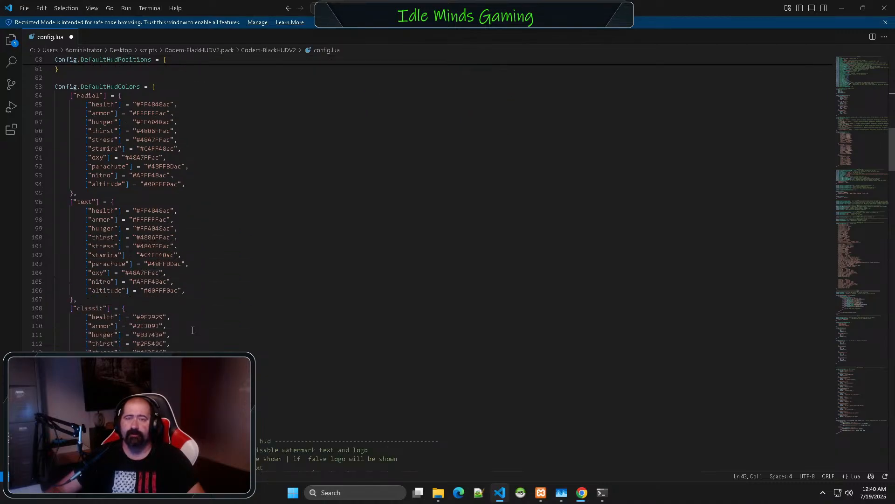
- Set Config.UseWaterMarkText to true in the Watermark hud section of config.lua
scroll(184, 326, "down", 2)
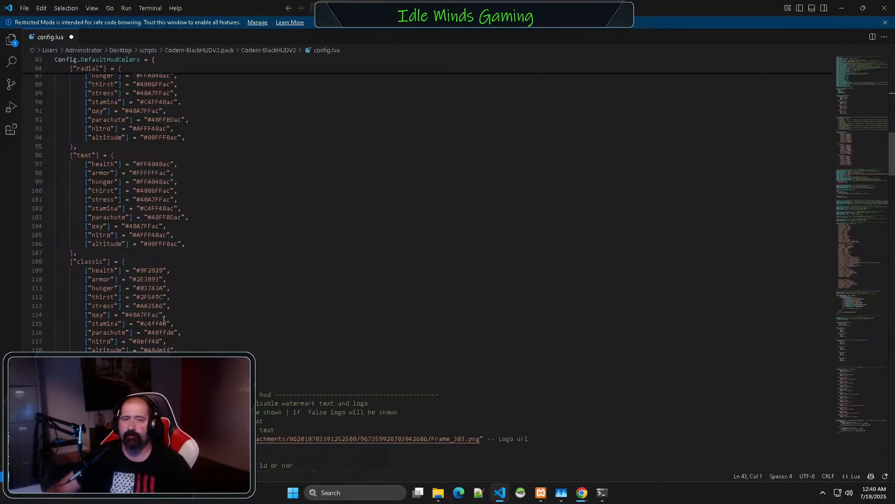
scroll(163, 320, "down", 2)
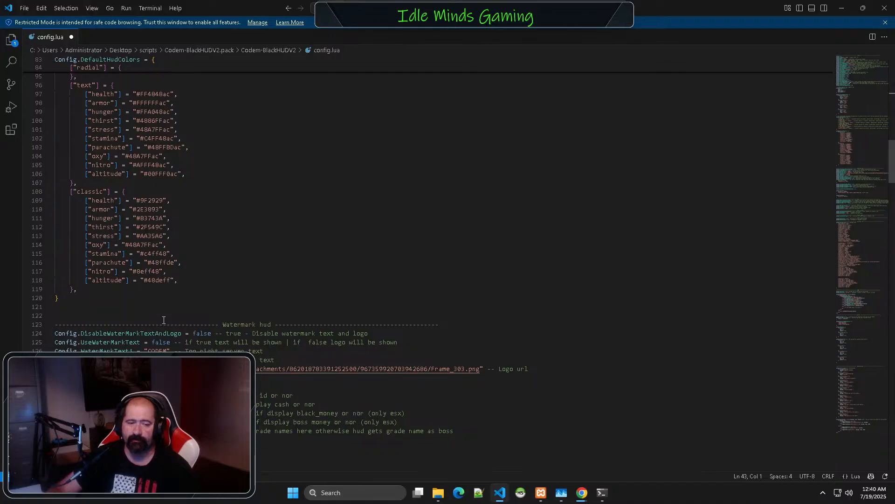
scroll(163, 320, "down", 2)
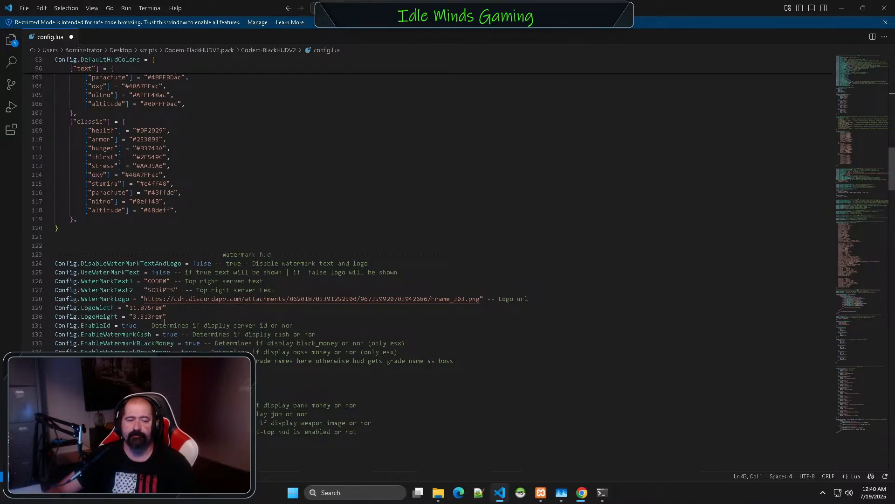
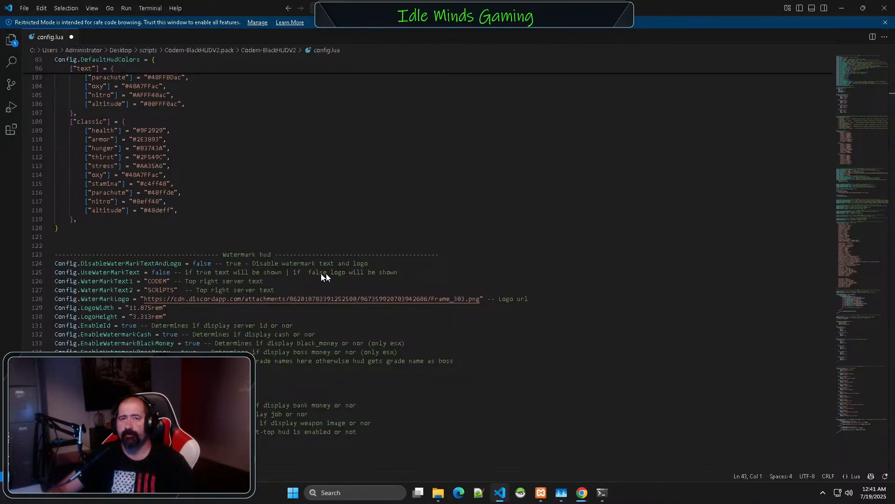
double_click(160, 273)
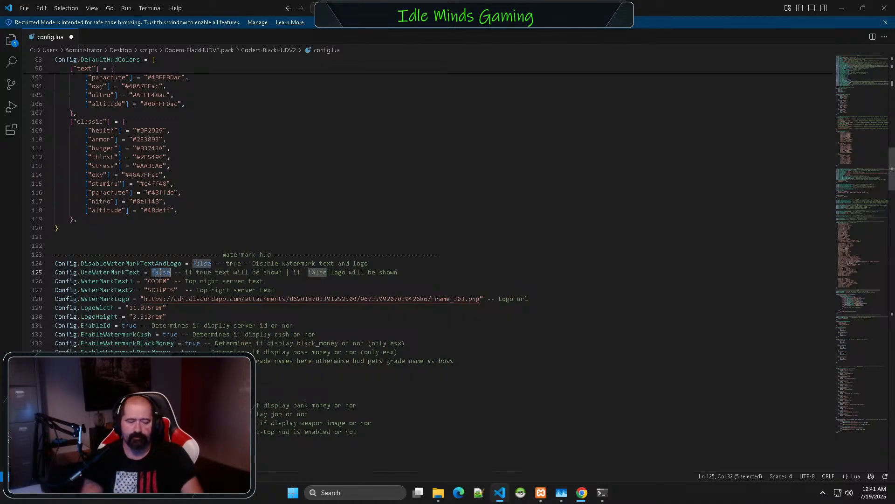
type("true")
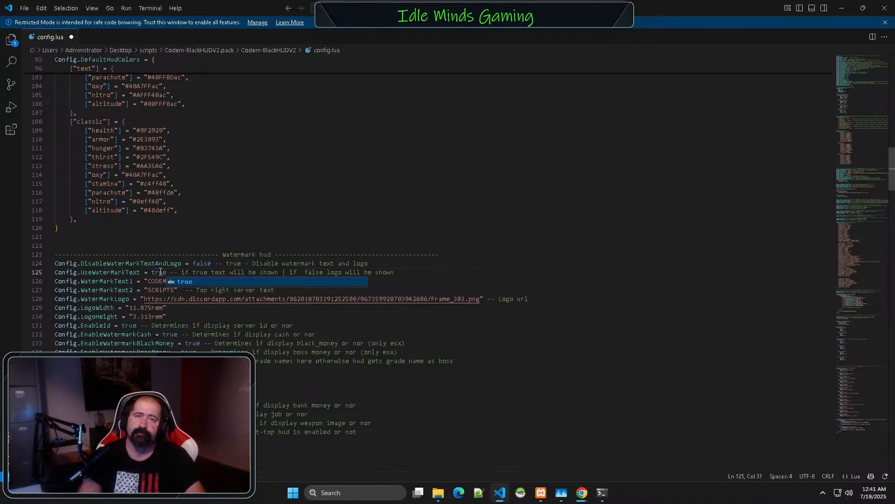
left_click(418, 218)
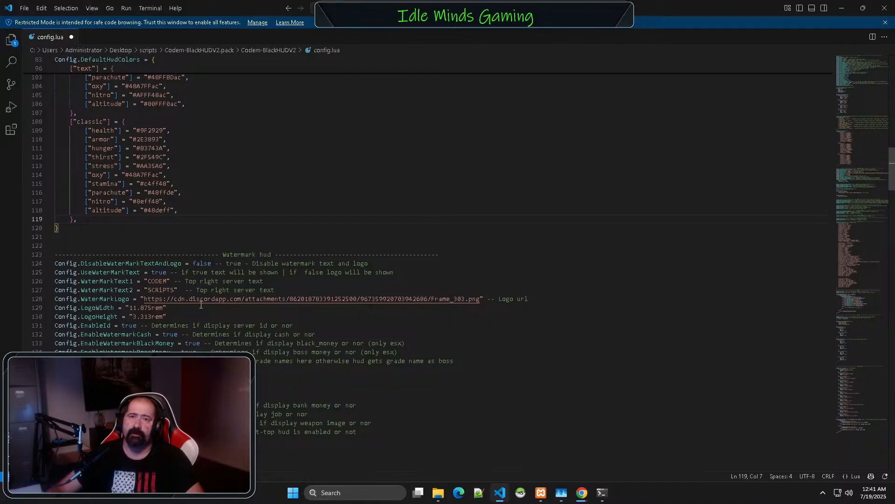
- Set Config.WaterMarkText1 to "GettaLifeRP" and comment out the Config.WaterMarkText2 line
double_click(159, 279)
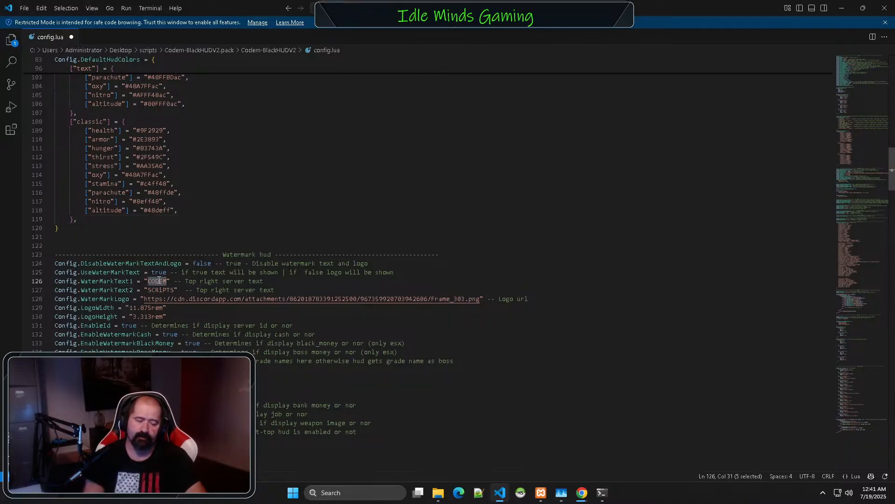
type("Get aLife")
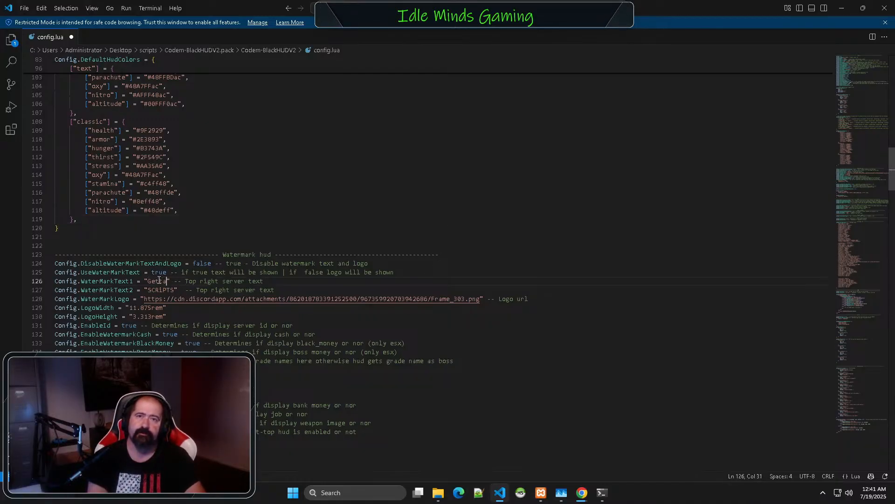
type("RP")
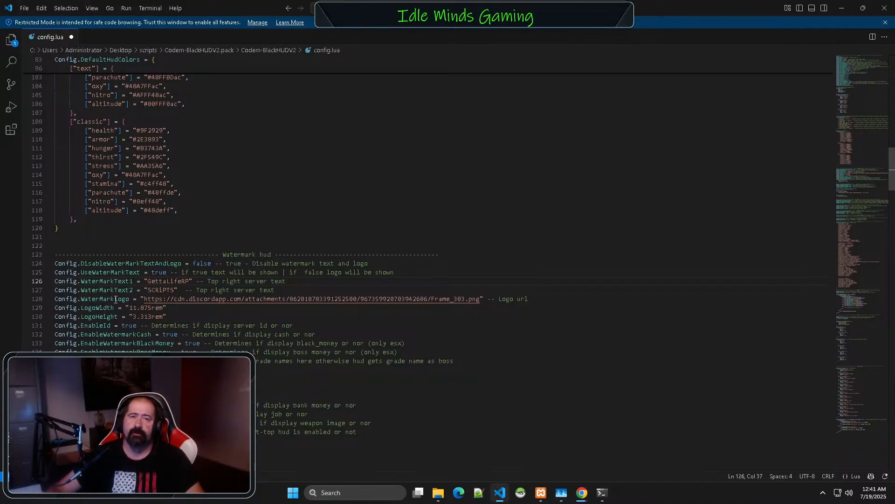
left_click(53, 292)
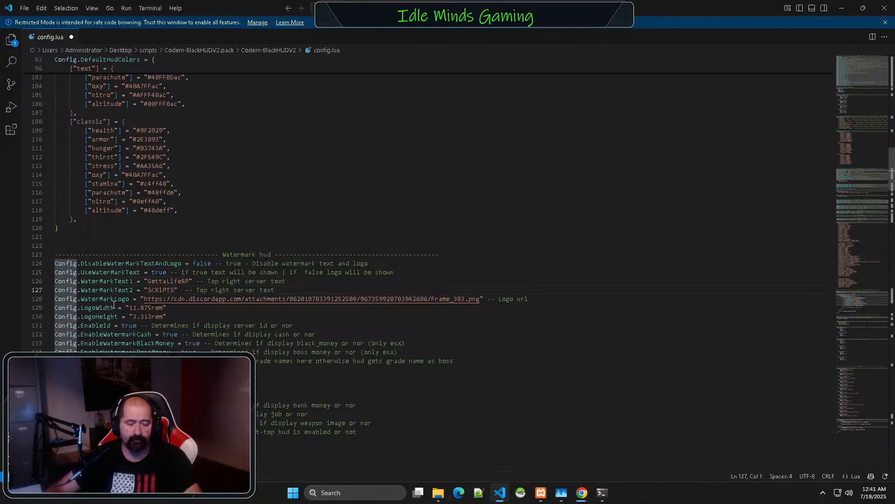
type("--")
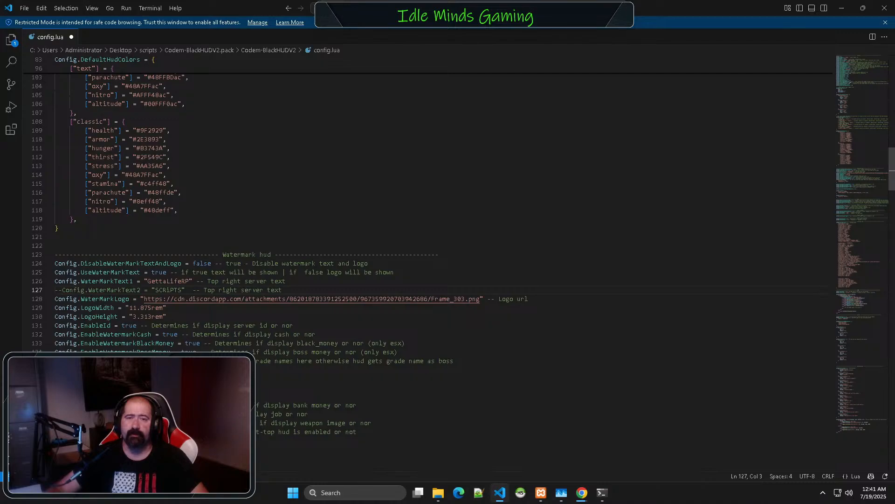
- Set the default cruise control key to "y" and the default seatbelt key to "b" in the Keys section
scroll(280, 262, "down", 3)
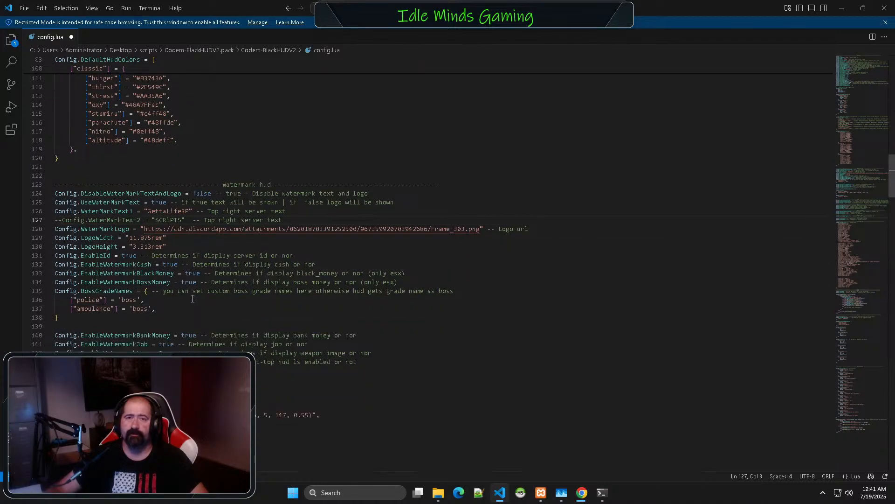
scroll(144, 325, "down", 7)
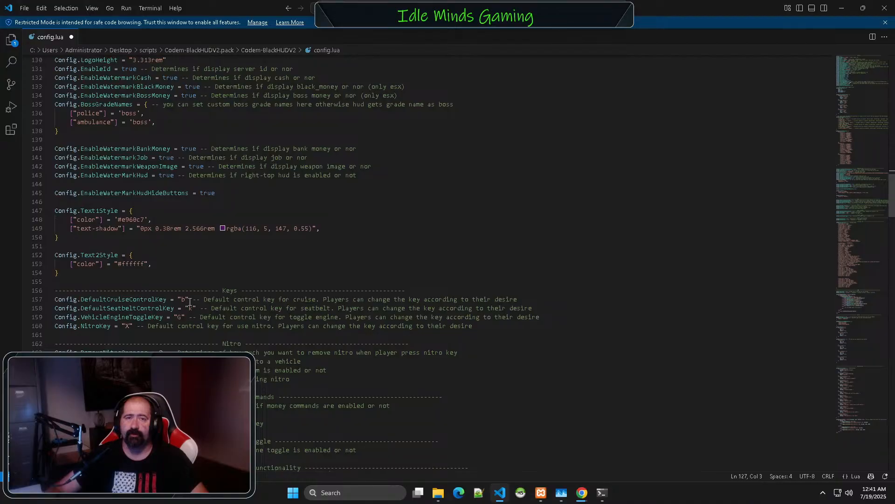
double_click(184, 299)
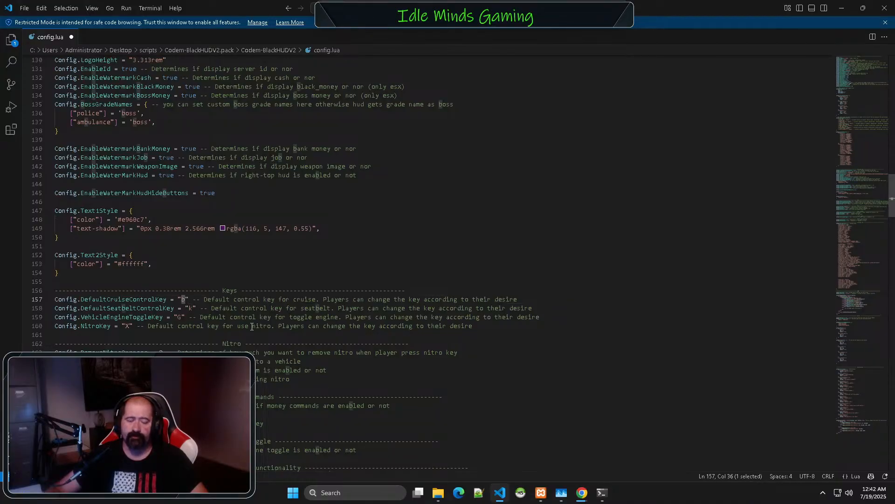
type("y")
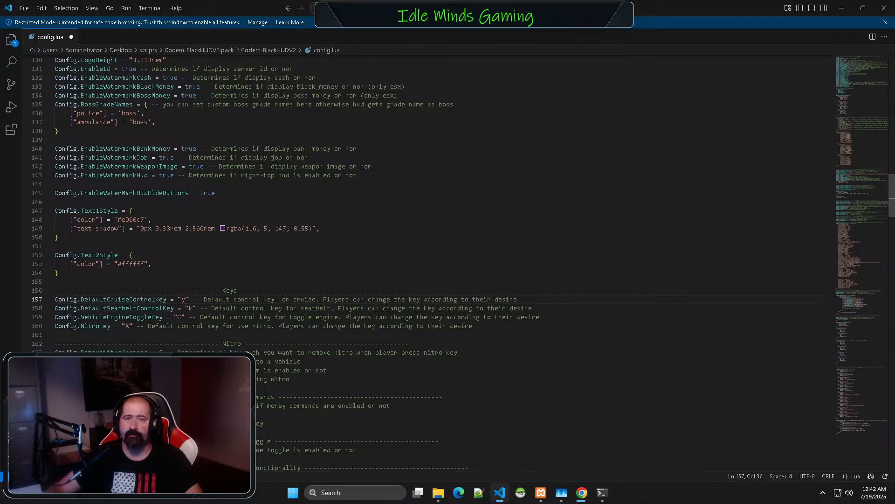
double_click(190, 308)
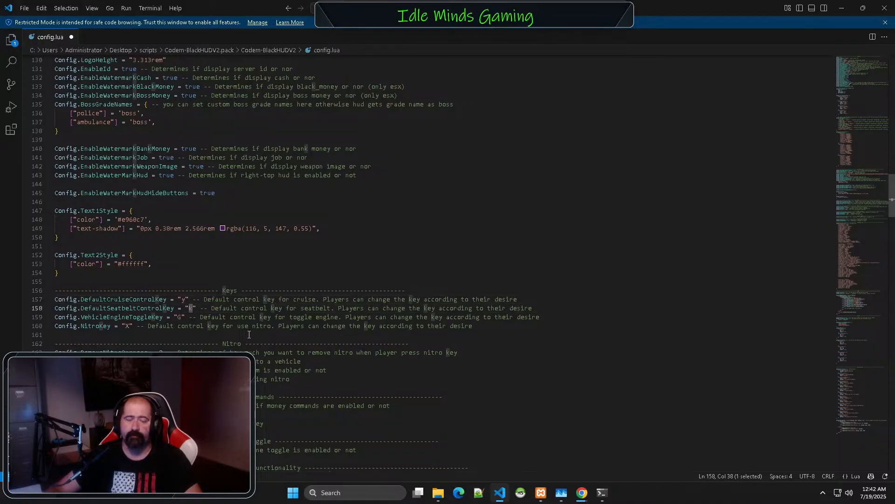
key("Escape")
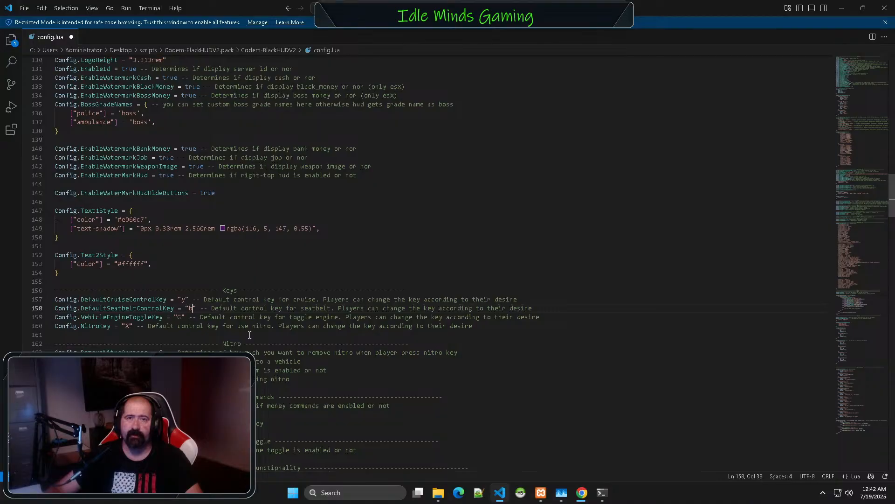
- Set Config.EnableCruise to false in the Vehicle Functionality section
scroll(188, 328, "down", 2)
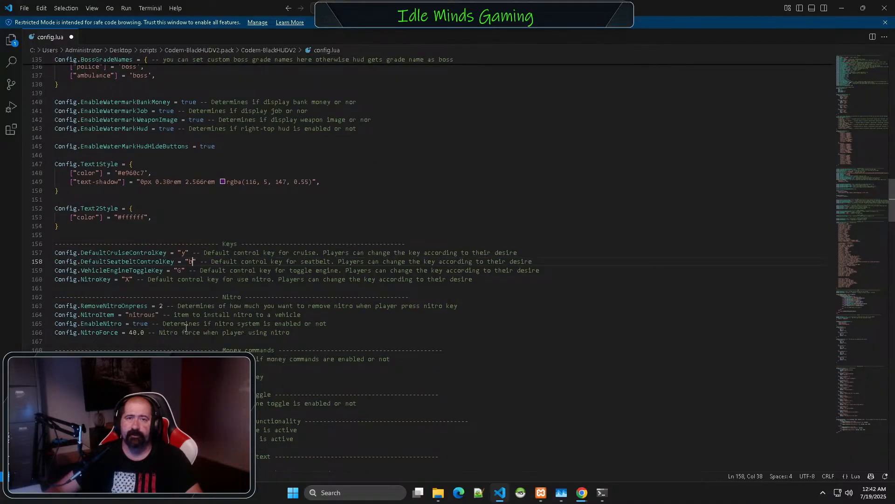
scroll(186, 328, "down", 2)
scroll(191, 317, "down", 2)
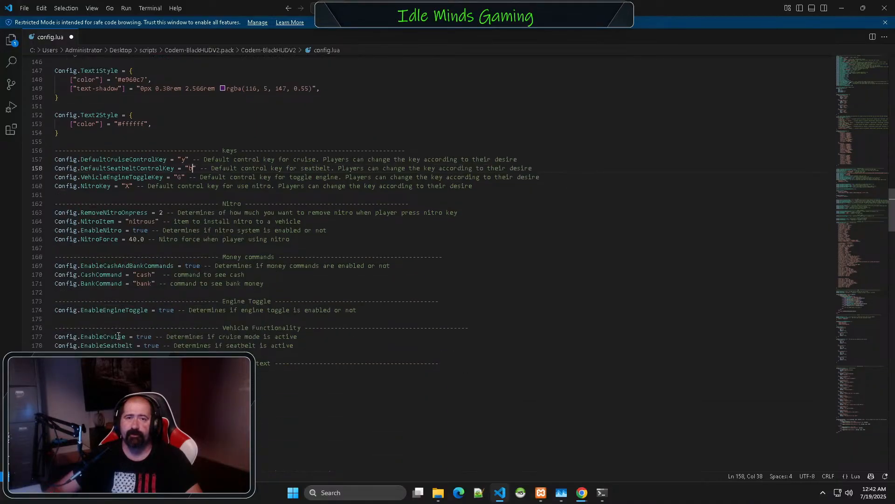
double_click(145, 336)
type("false")
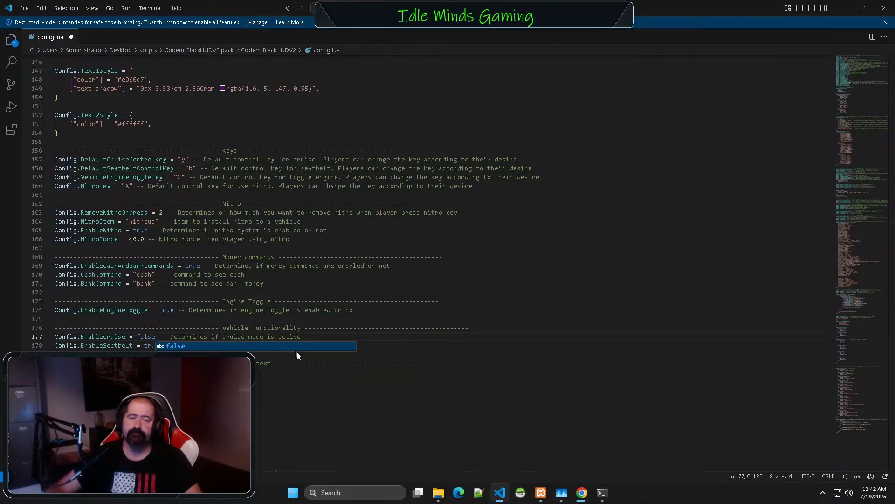
left_click(447, 376)
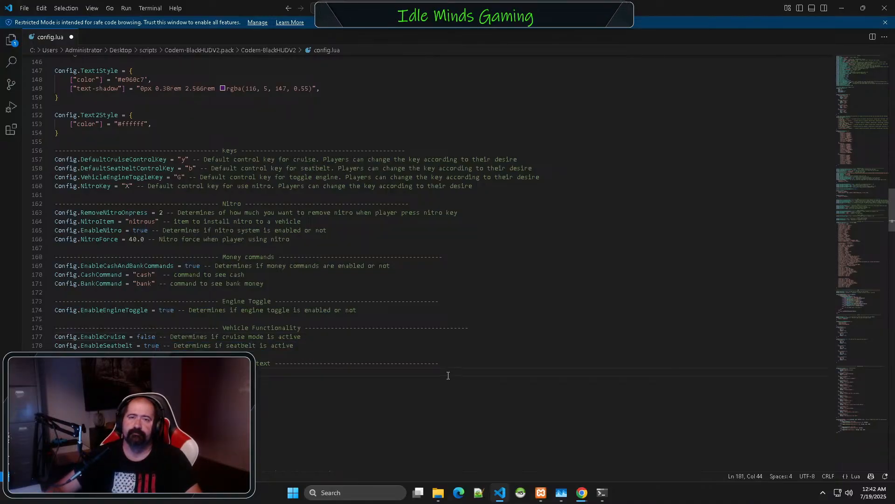
- Replace the Config.FuelSystem value with LegacyFuel, copied from the options comment on the same line
scroll(447, 376, "down", 15)
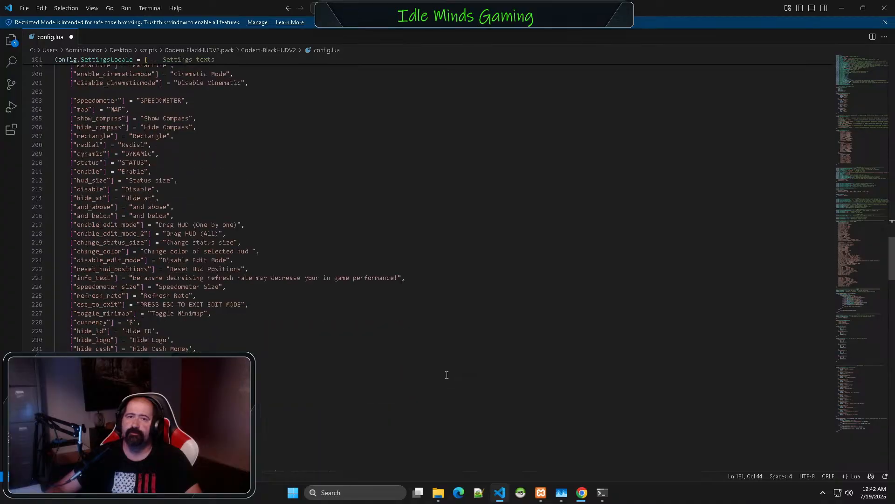
scroll(446, 375, "down", 13)
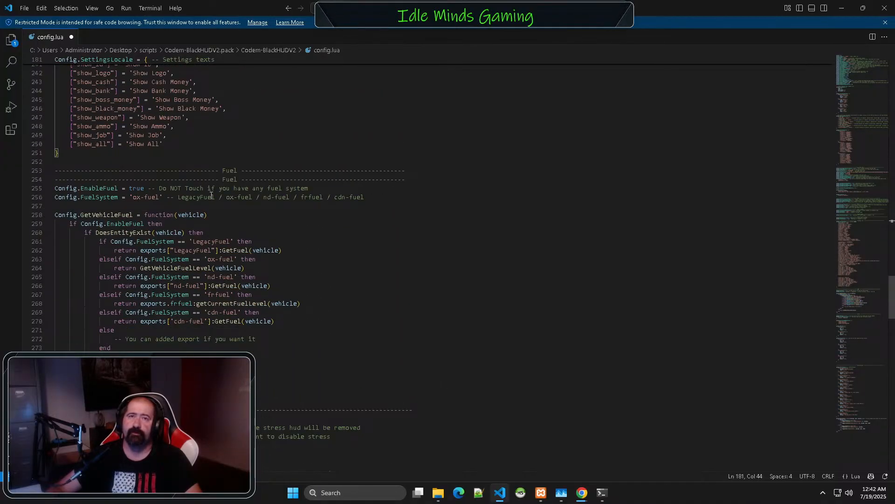
left_click_drag(216, 199, 182, 197)
right_click(182, 197)
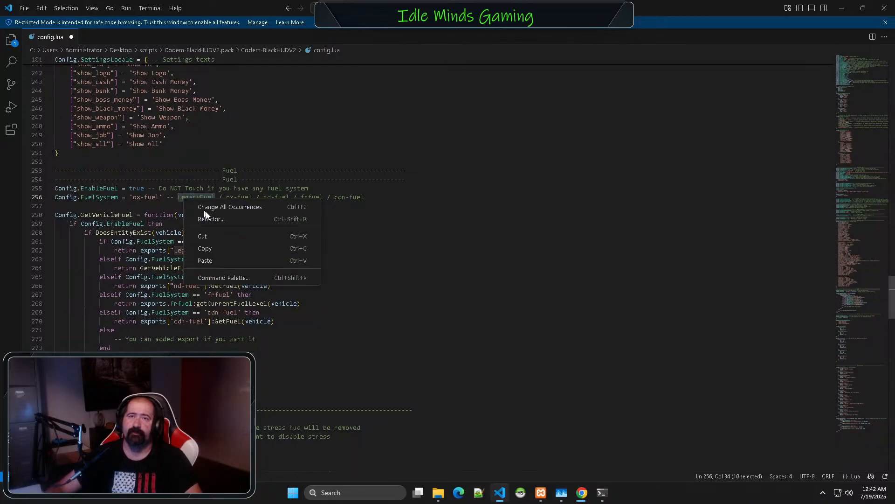
left_click(217, 245)
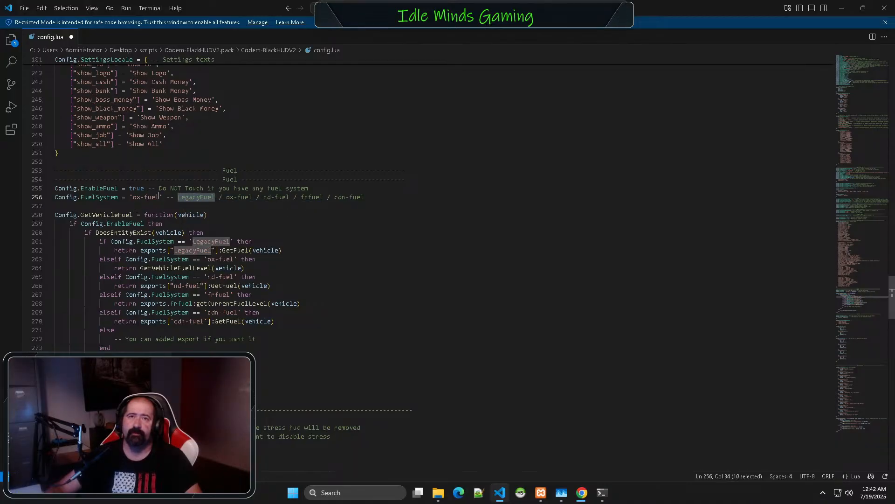
left_click_drag(159, 197, 133, 197)
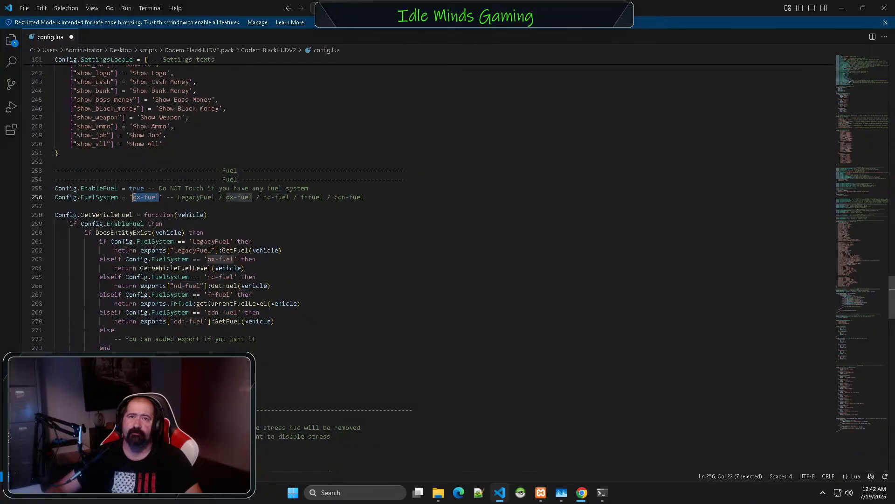
right_click(137, 204)
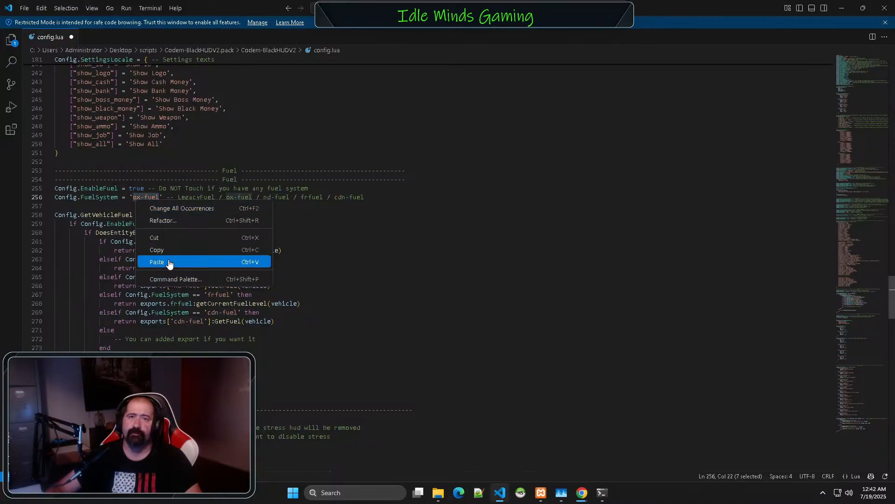
left_click(169, 262)
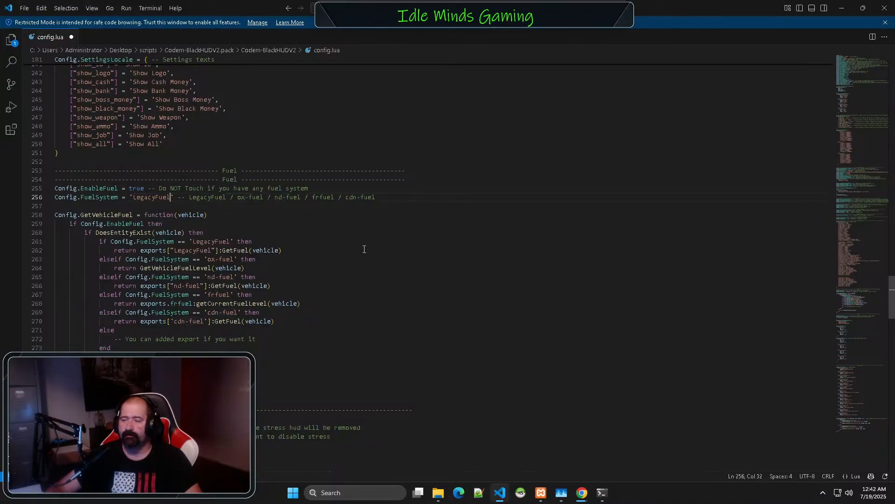
left_click(364, 249)
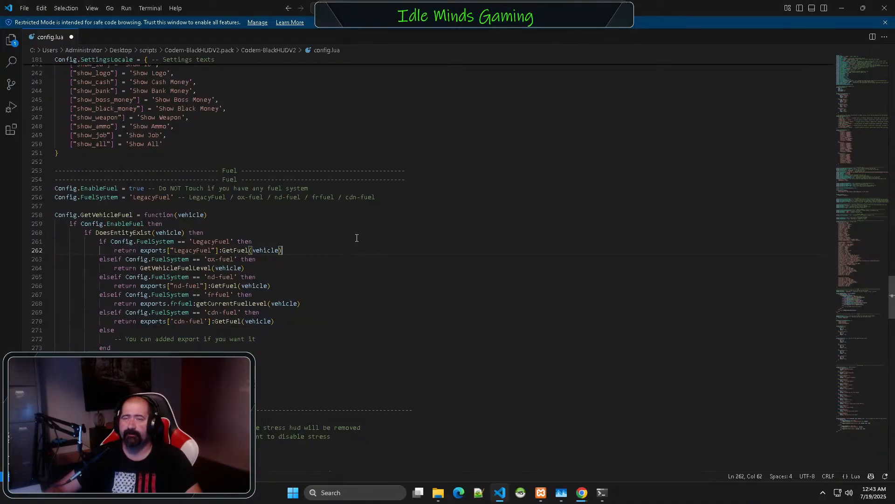
- Set Config.UseStress to false in the Stress section
scroll(344, 296, "down", 5)
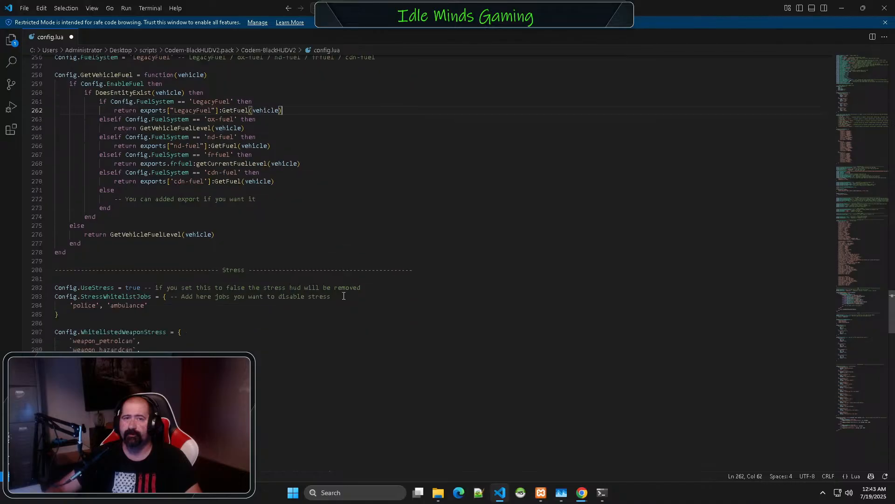
double_click(135, 264)
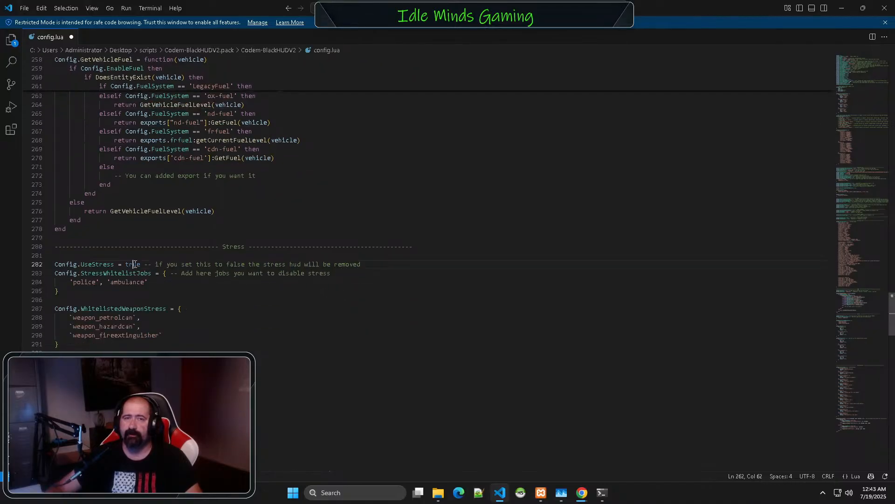
type("false")
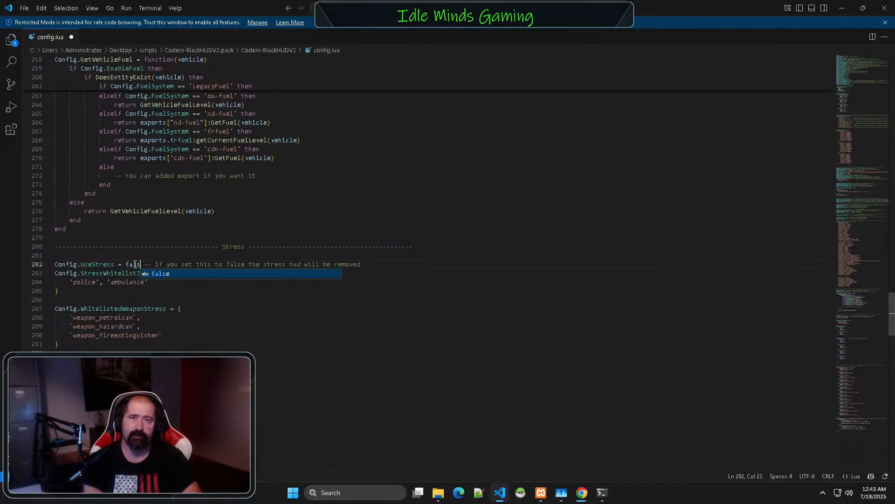
left_click(224, 330)
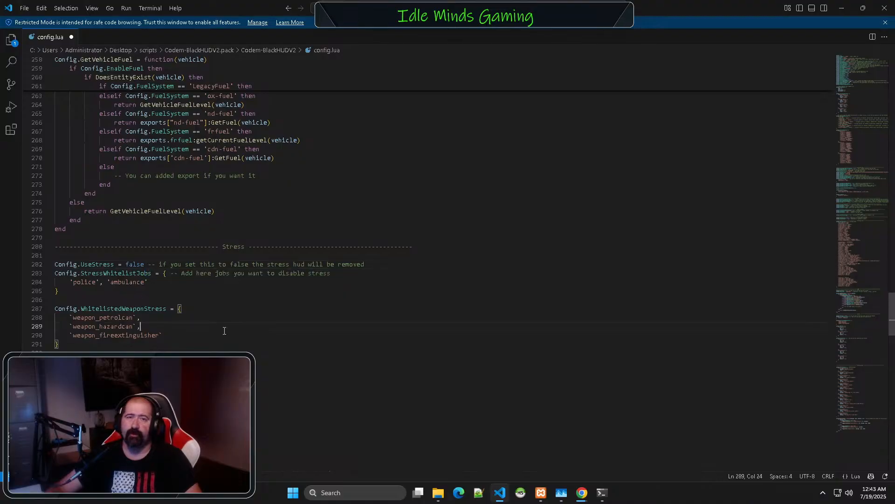
scroll(224, 330, "down", 7)
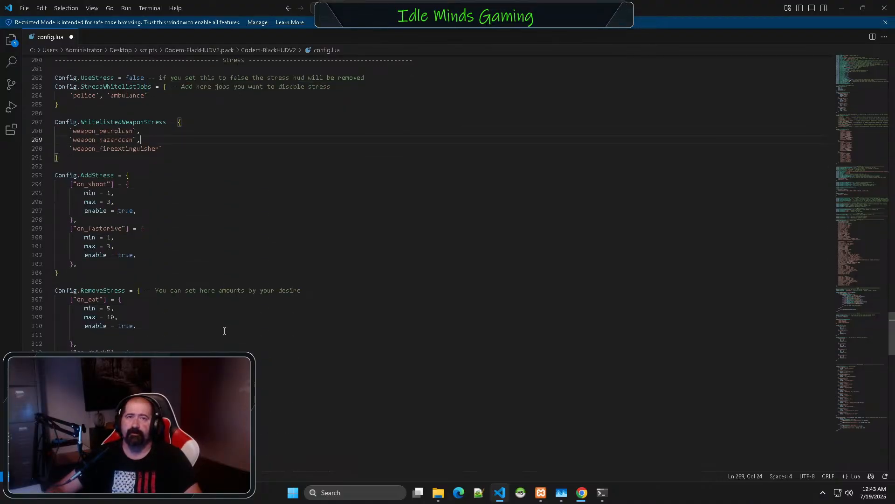
scroll(224, 331, "down", 13)
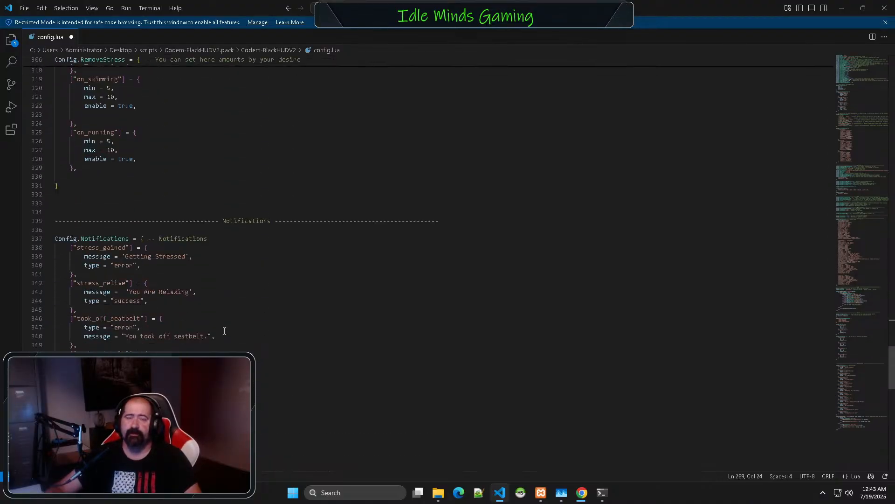
scroll(224, 331, "down", 13)
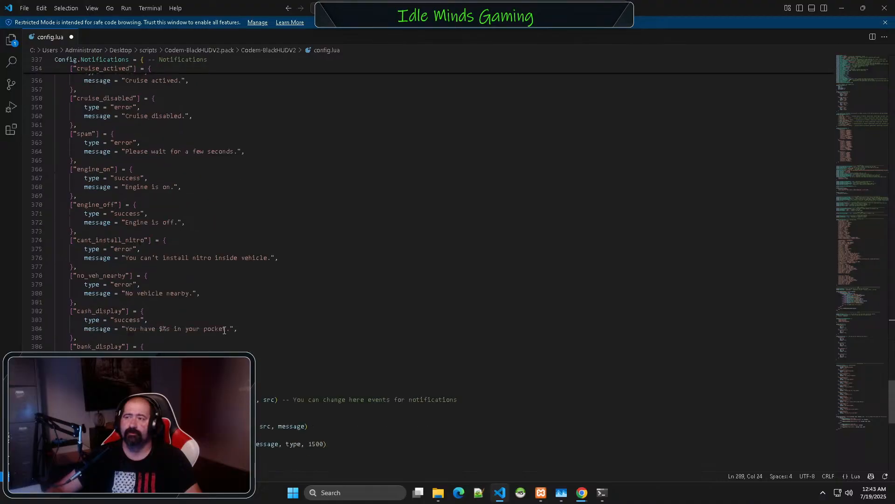
scroll(225, 330, "down", 3)
left_click(24, 8)
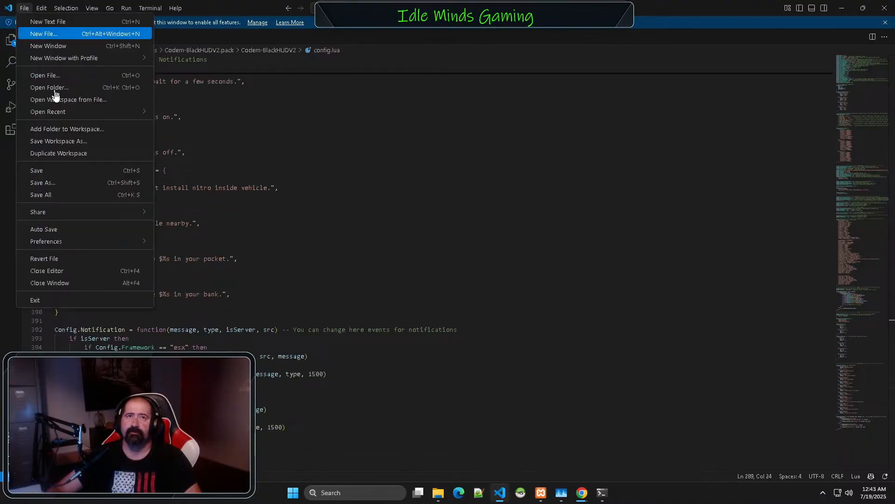
left_click(63, 180)
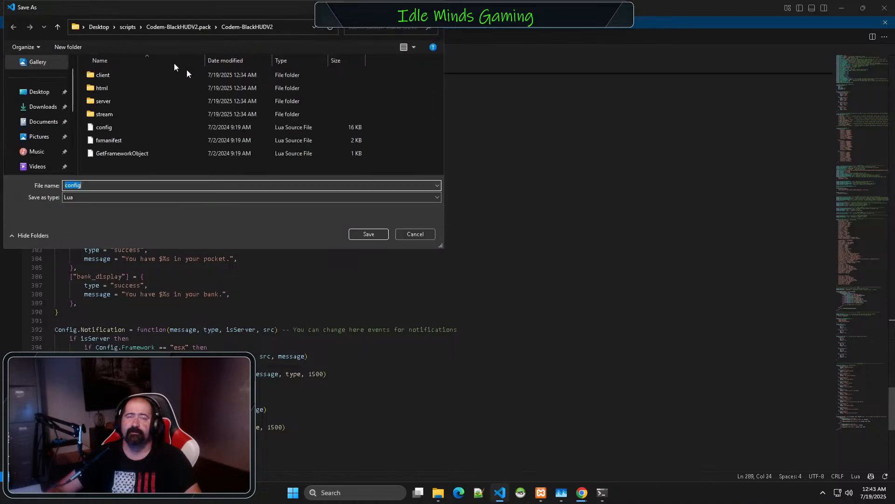
left_click(420, 234)
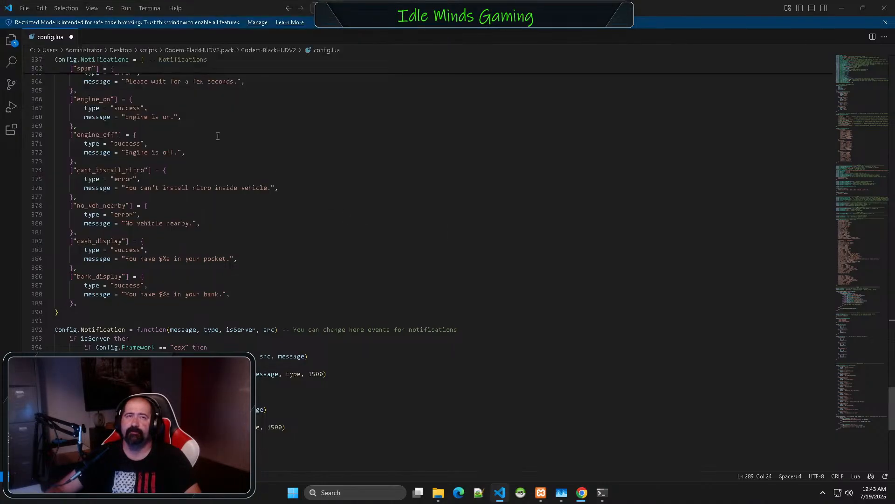
- Save the edited config.lua under its existing name and close the editor
left_click(24, 8)
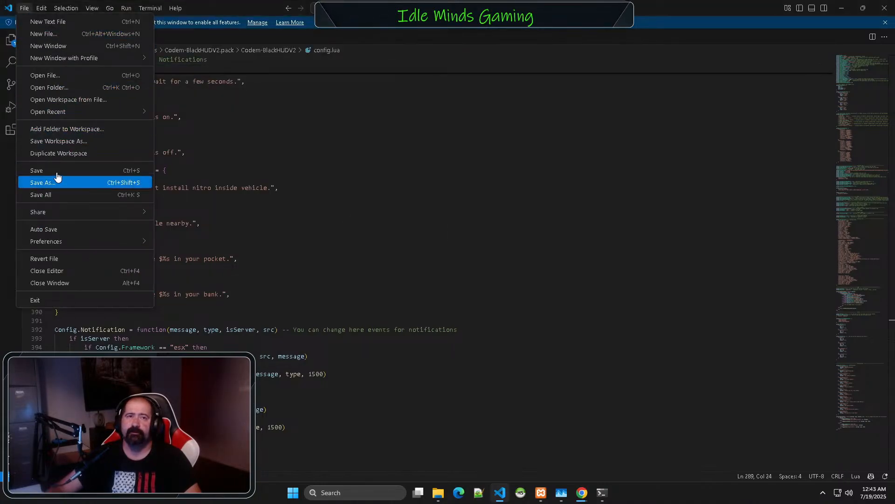
left_click(75, 170)
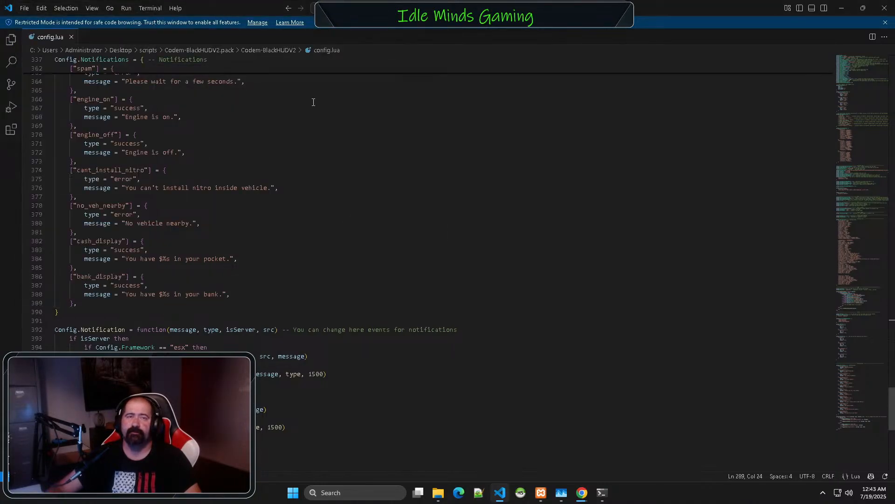
left_click(885, 8)
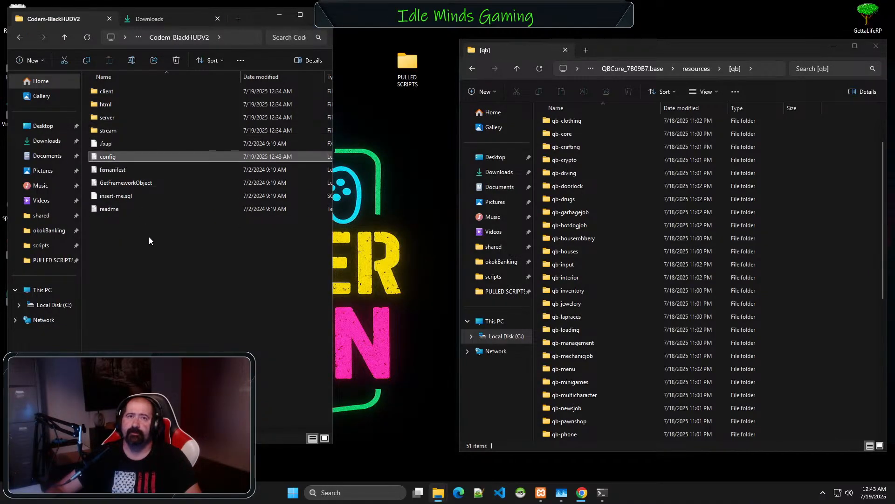
- Move the Codem-BlackHUDV2 folder out of its .pack folder into [MODULES] under the server's resources folder
key("alt+Left")
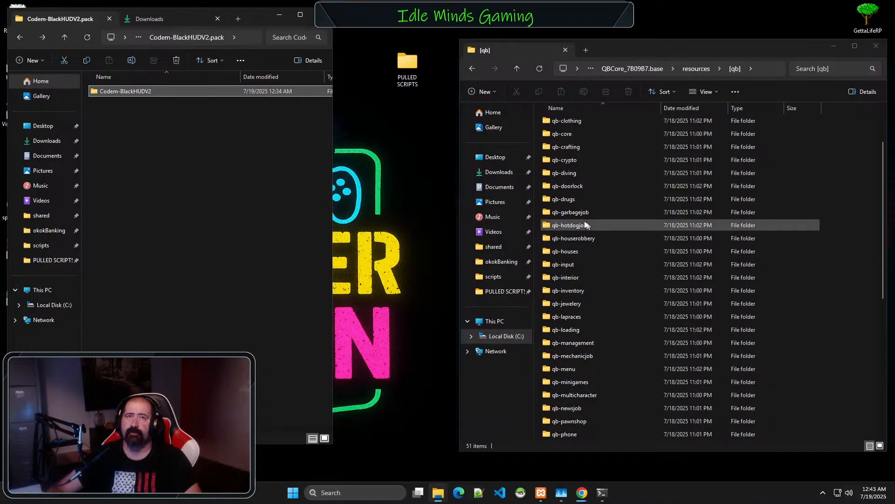
left_click(695, 70)
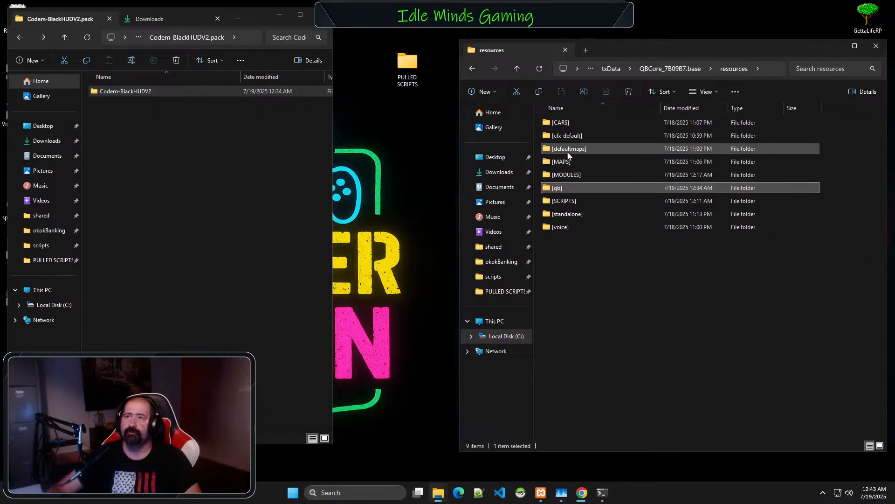
left_click(573, 178)
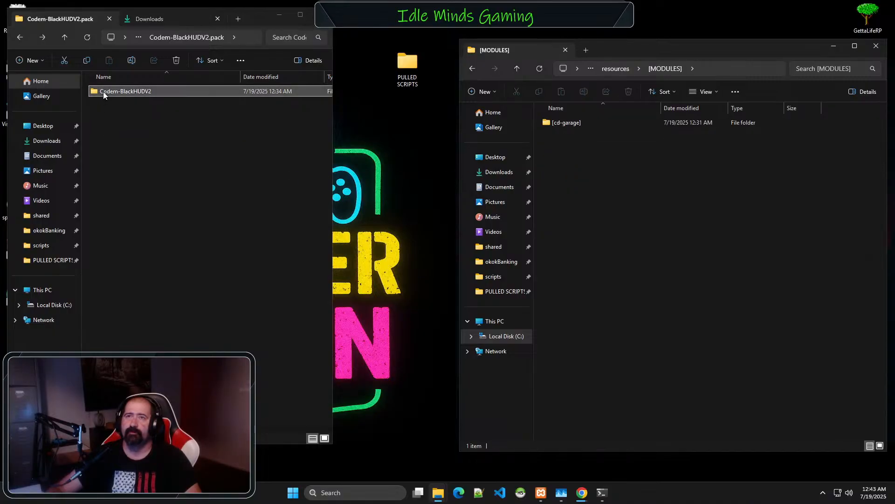
left_click_drag(103, 91, 589, 161)
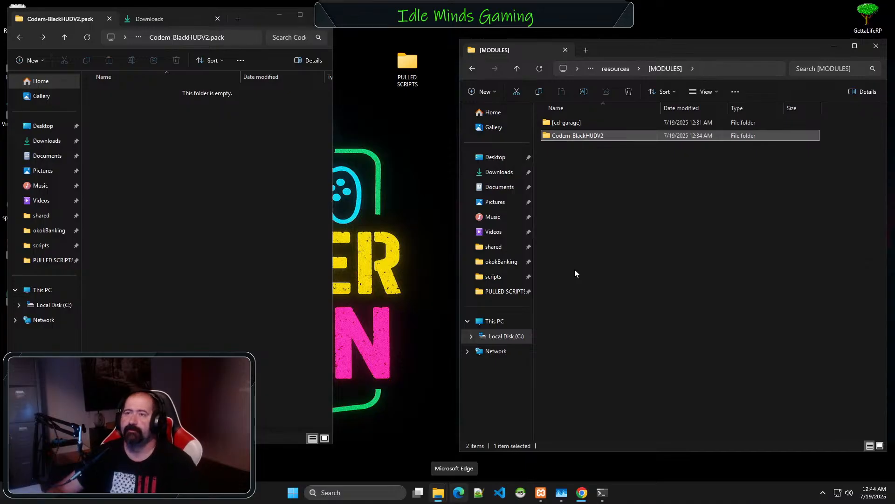
- Go to the [qb] resources folder, open the qb-jewelery config file to check its settings, and close it
key("BackSpace")
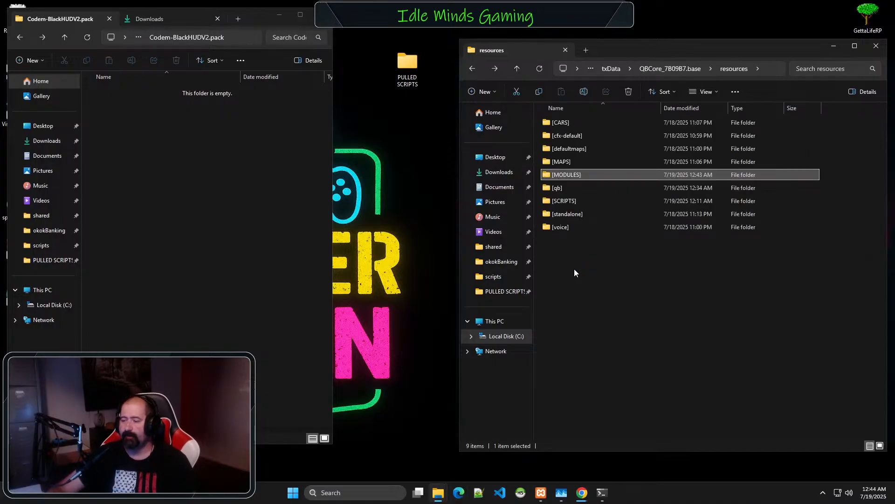
key("Down")
key("Return")
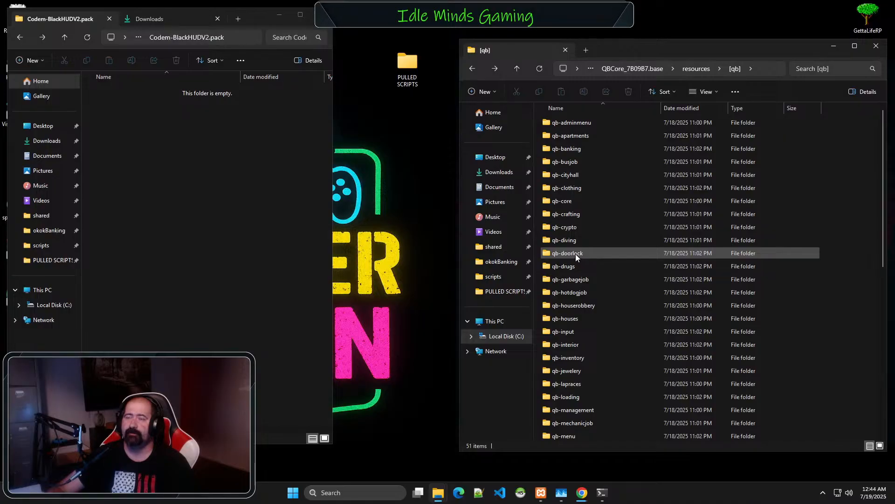
mouse_move(576, 254)
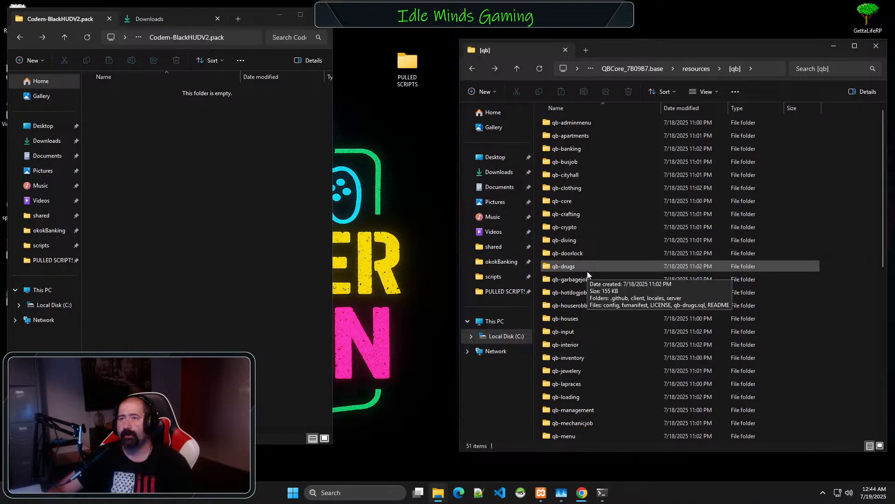
left_click(589, 320)
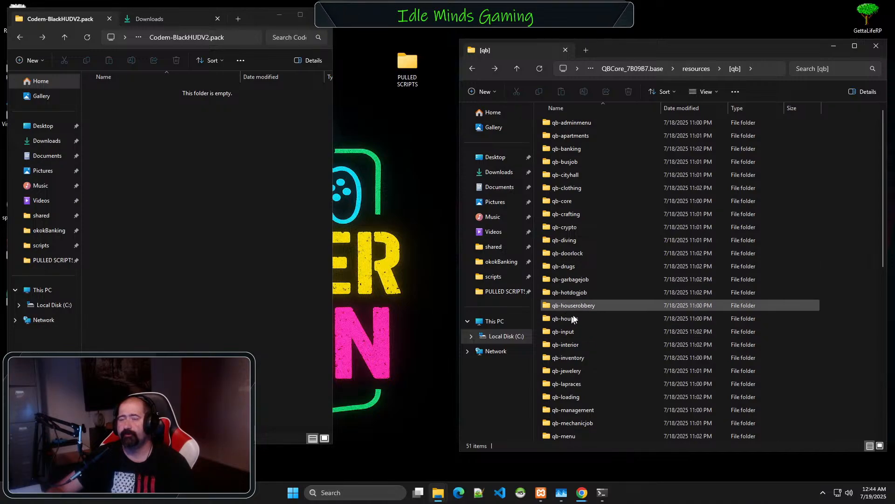
scroll(571, 302, "down", 2)
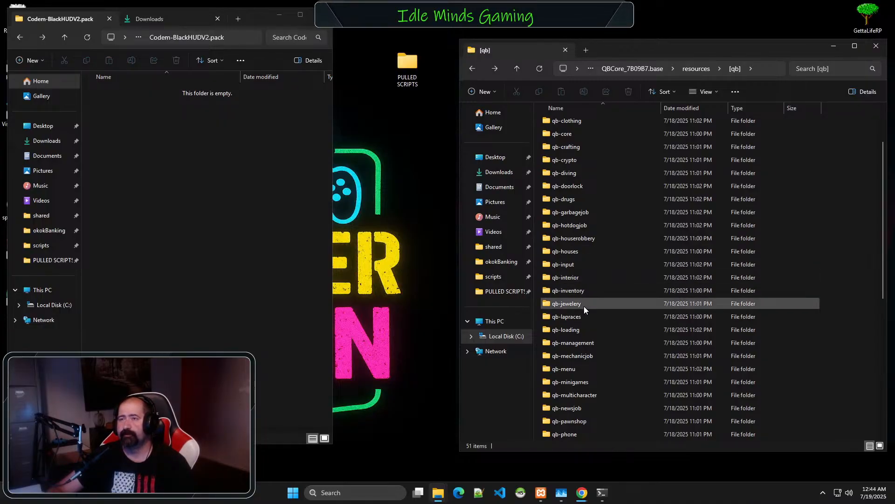
scroll(583, 304, "down", 1)
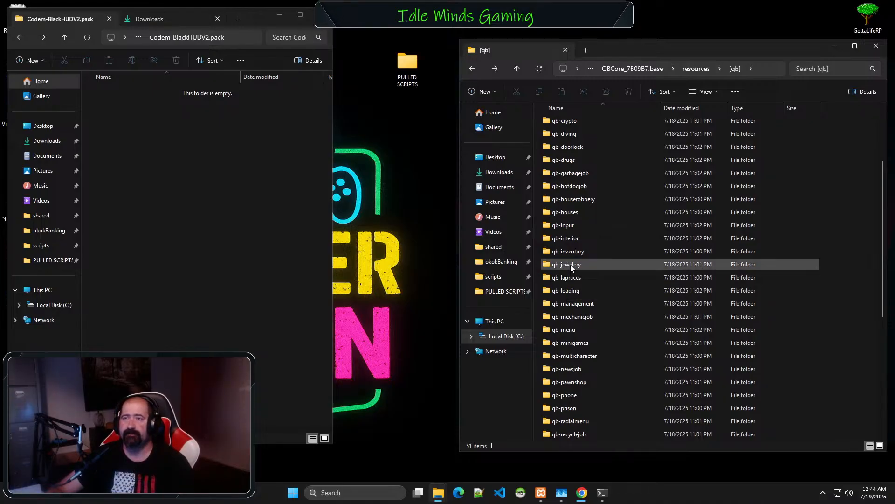
double_click(570, 265)
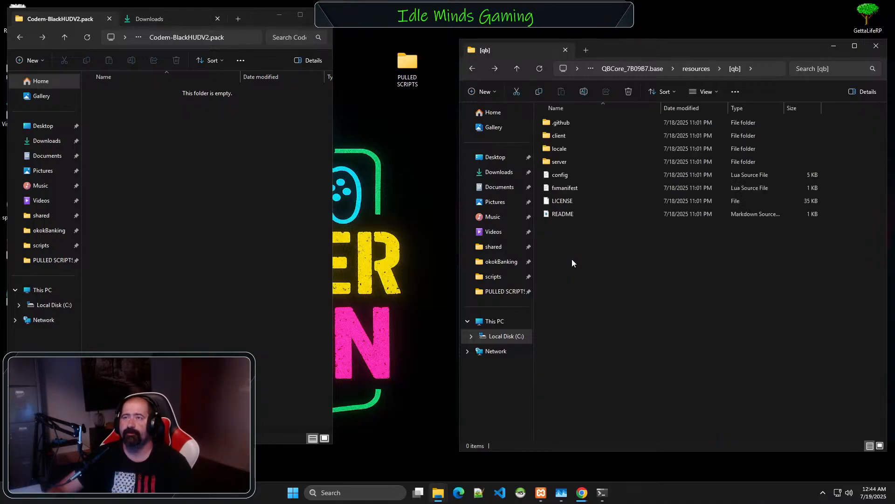
double_click(563, 176)
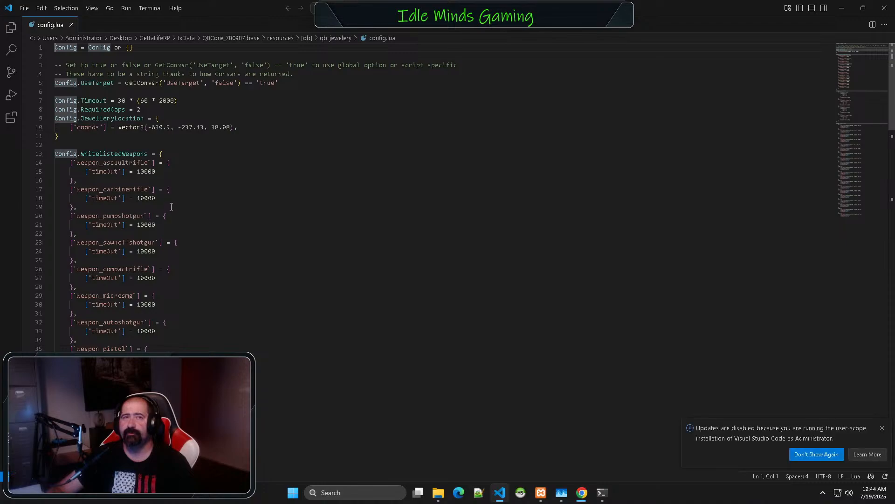
left_click(886, 9)
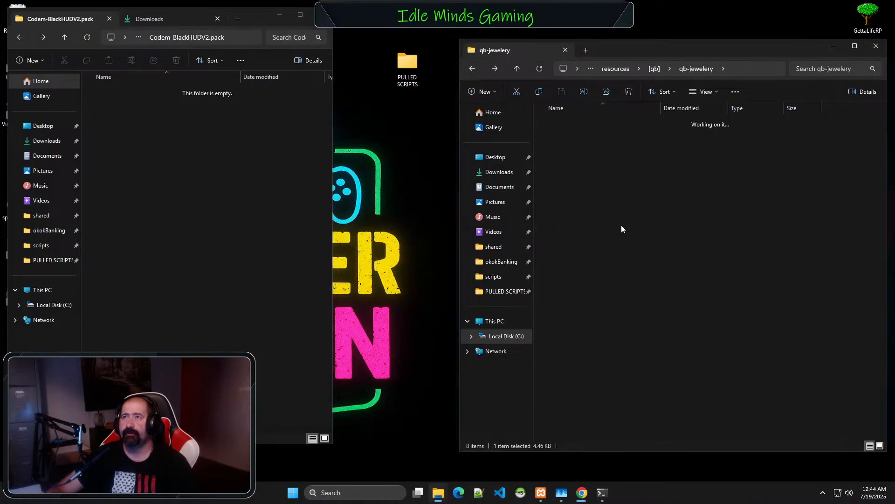
- Return to the [qb] folder and look through the remaining qb- resource folders for scripts to remove
key("alt+Up")
scroll(595, 271, "down", 3)
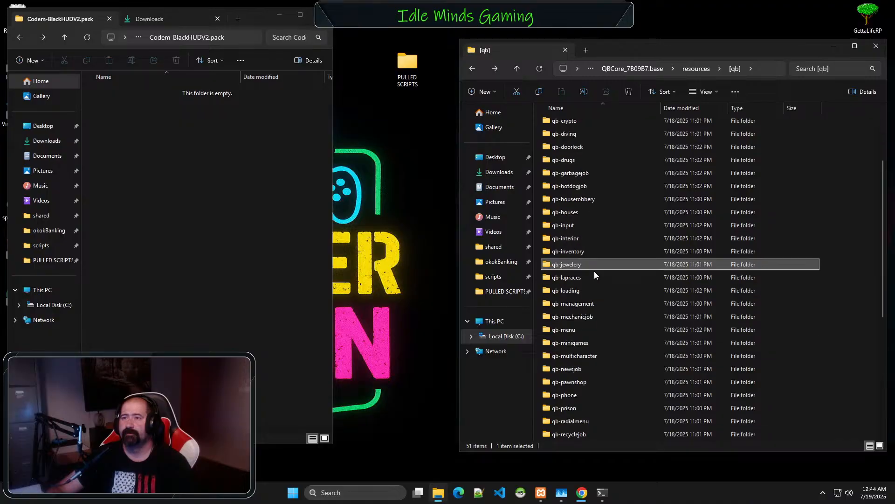
scroll(595, 270, "down", 1)
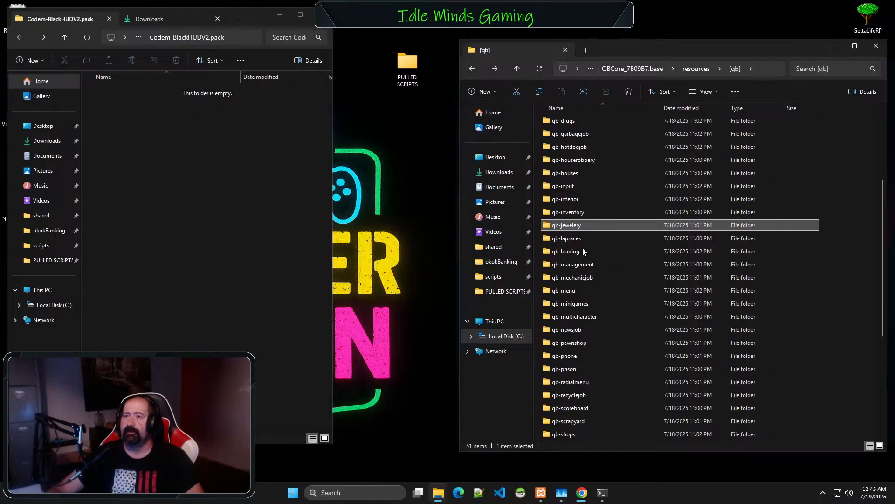
left_click(569, 253)
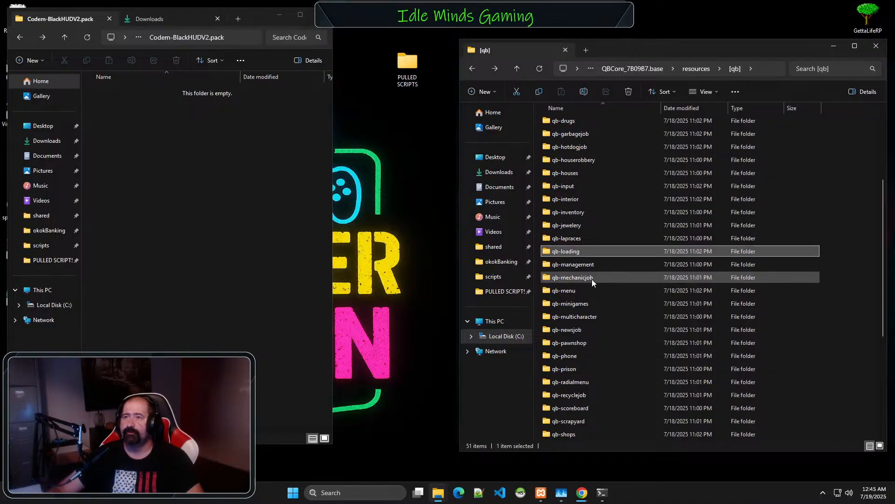
left_click(583, 278)
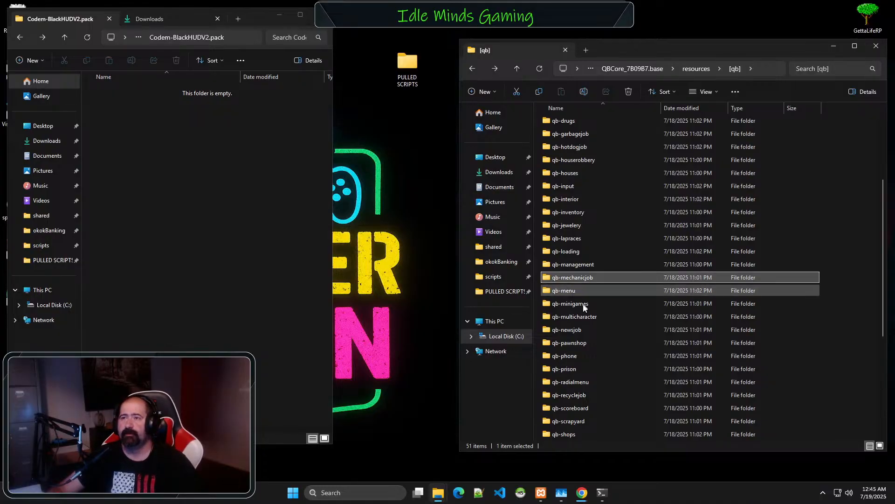
scroll(590, 344, "down", 1)
scroll(590, 344, "down", 4)
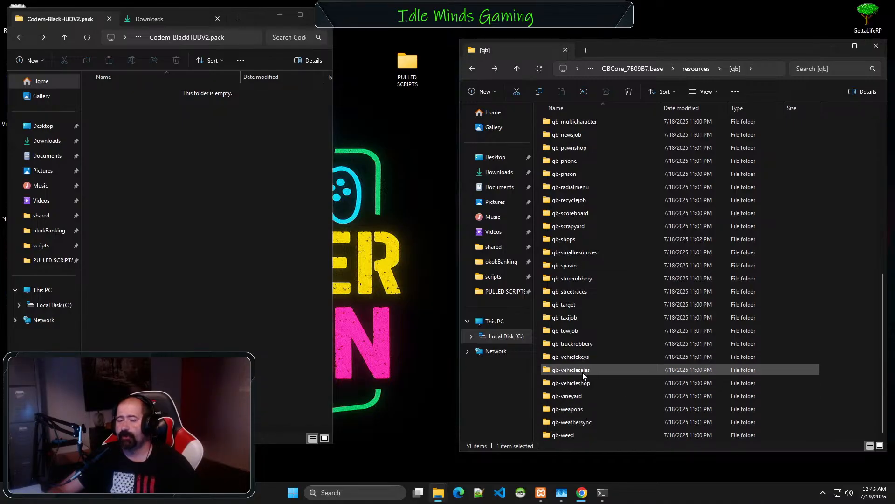
mouse_move(582, 371)
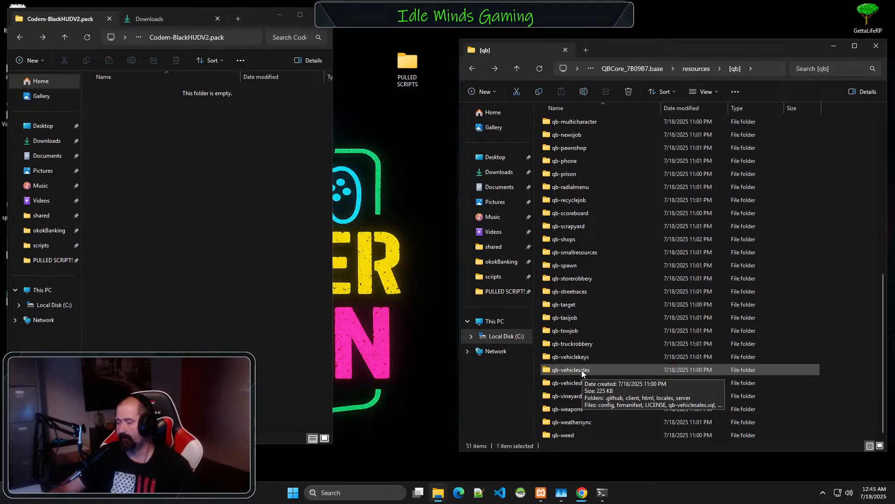
left_click(581, 356)
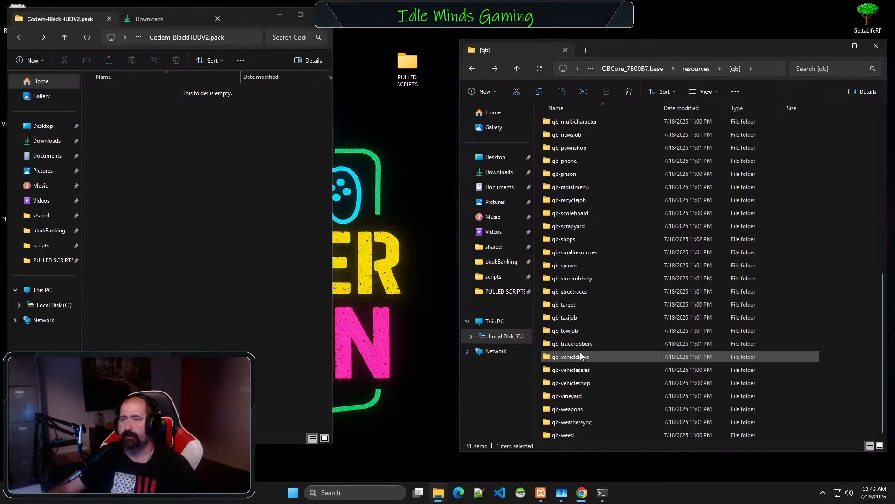
left_click(579, 345)
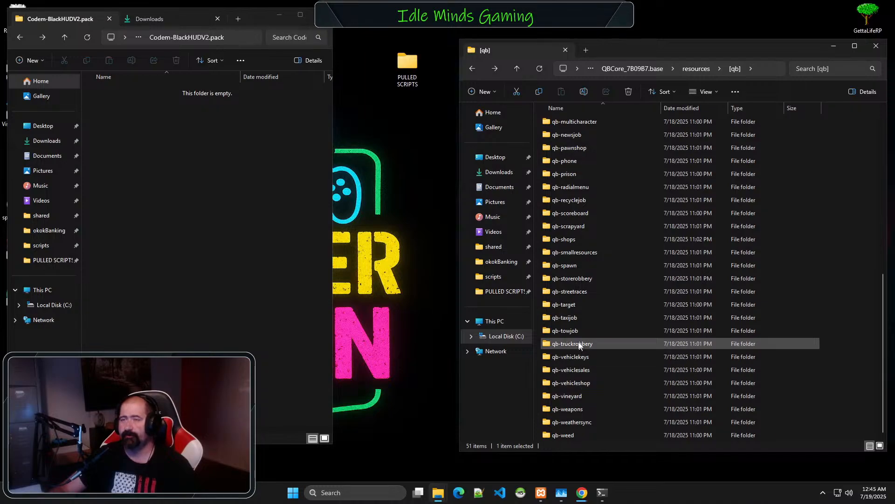
left_click(577, 331)
left_click(573, 306)
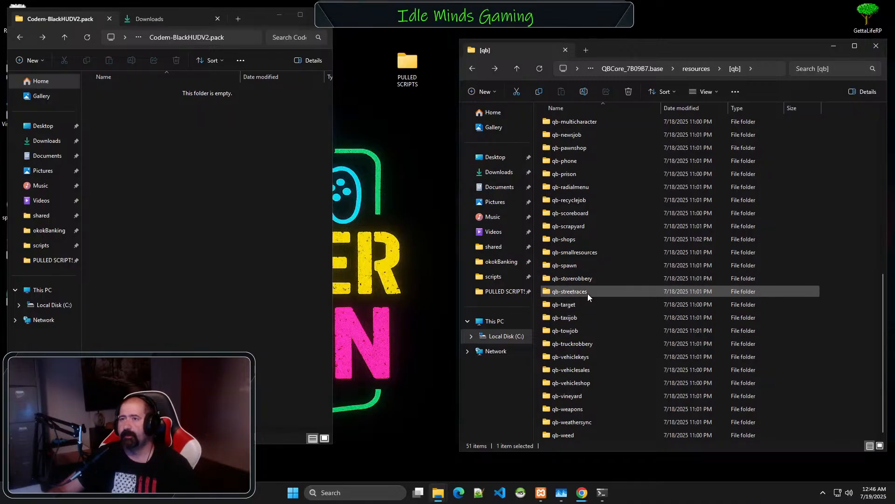
- Move the qb-storerobbery and qb-scrapyard folders from [qb] into the PULLED SCRIPTS folder on the desktop
left_click(579, 279)
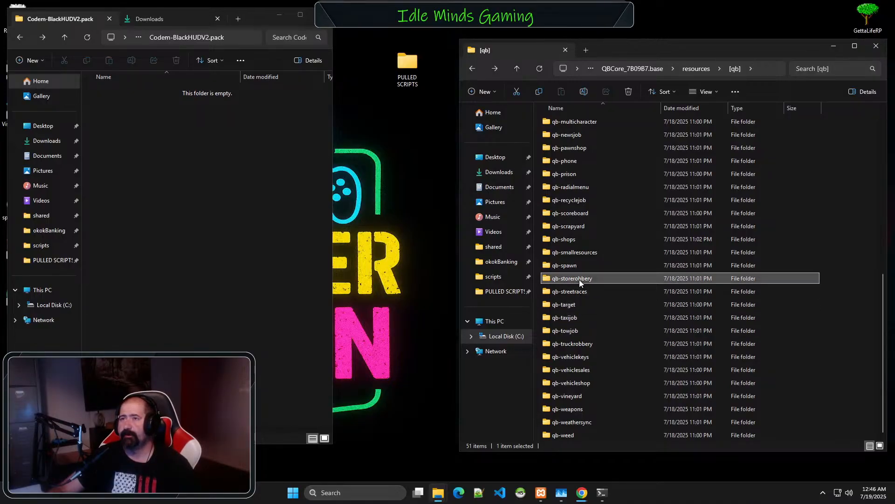
left_click_drag(583, 278, 411, 85)
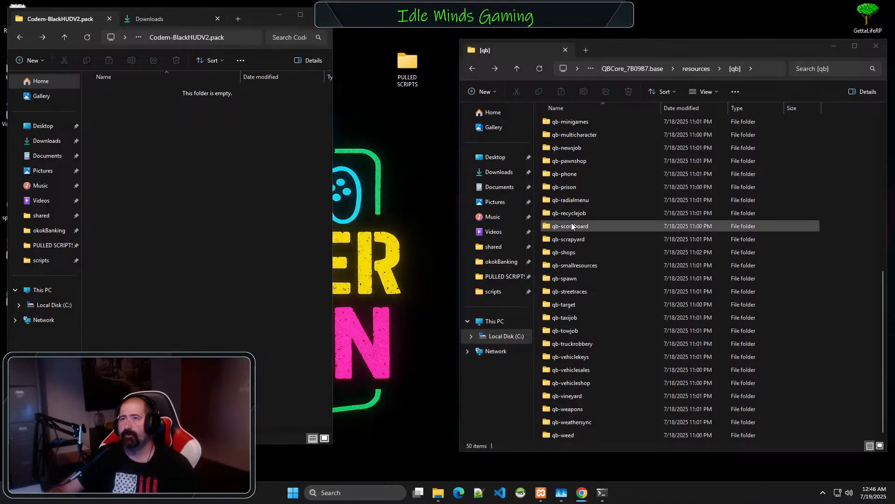
left_click_drag(561, 241, 418, 70)
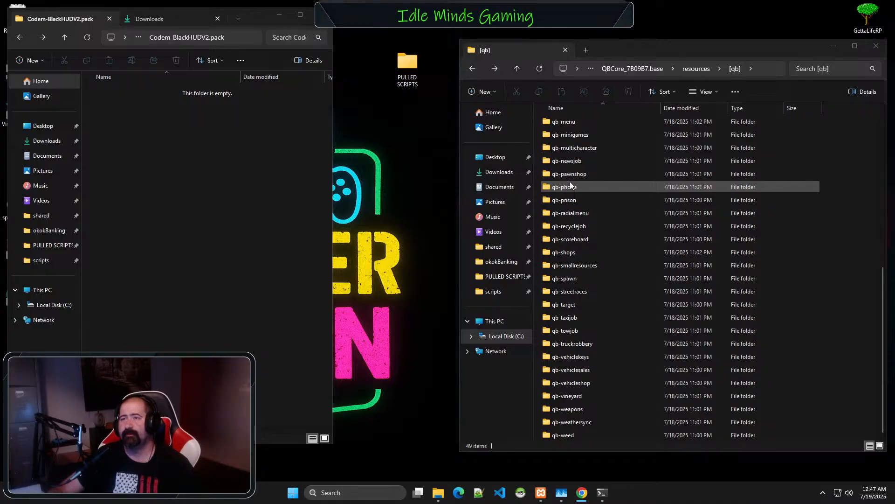
- Switch to the browser, check the progress of the IdleBrand1.rar download, and return to the folder windows
scroll(572, 191, "up", 2)
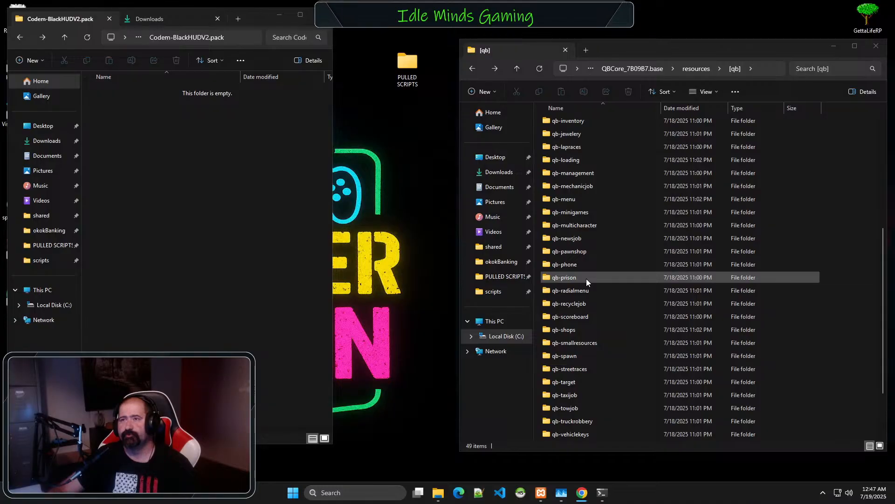
left_click(581, 494)
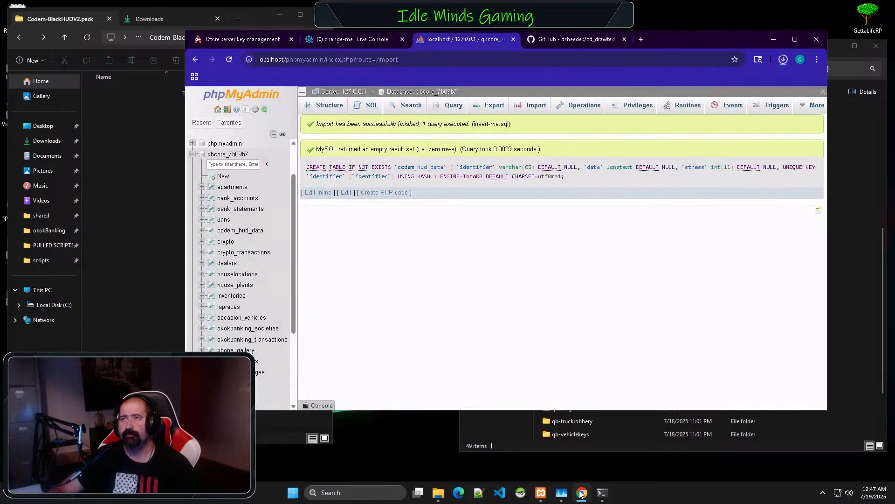
left_click(783, 61)
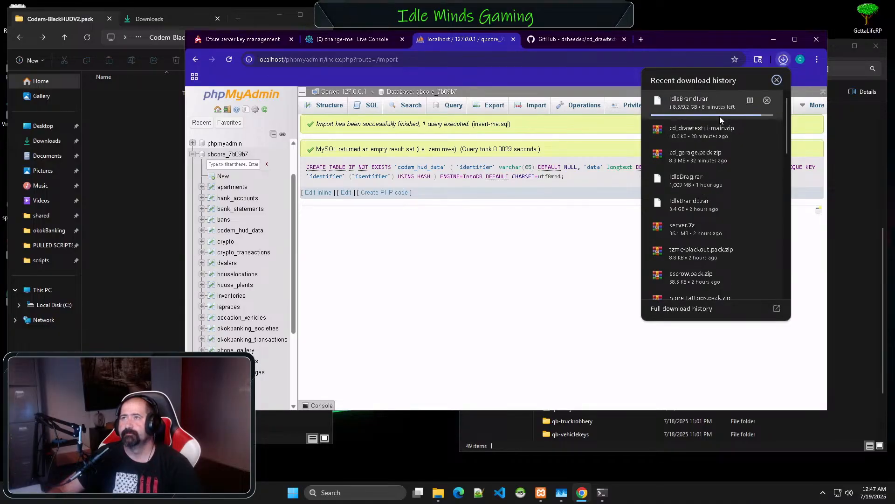
left_click(775, 40)
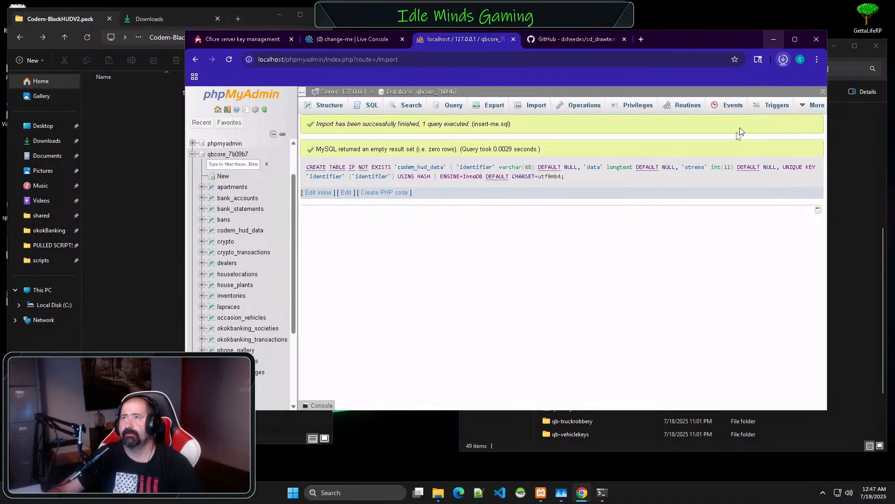
left_click(775, 39)
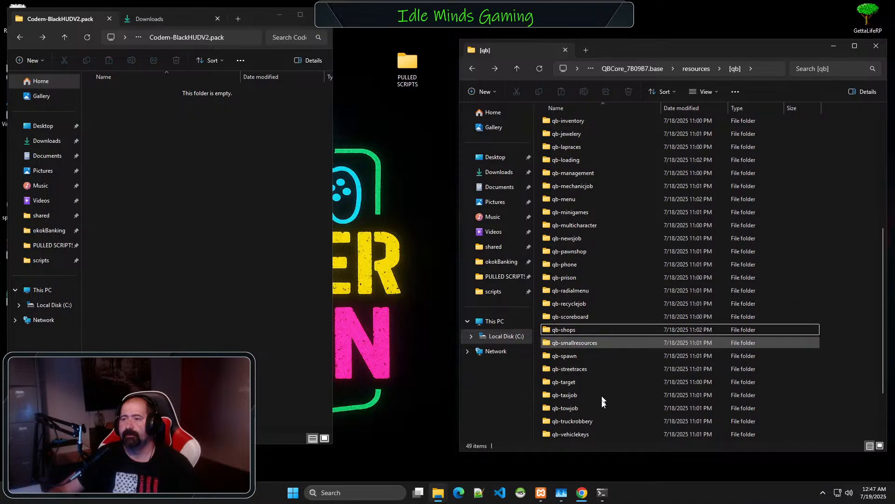
left_click(581, 493)
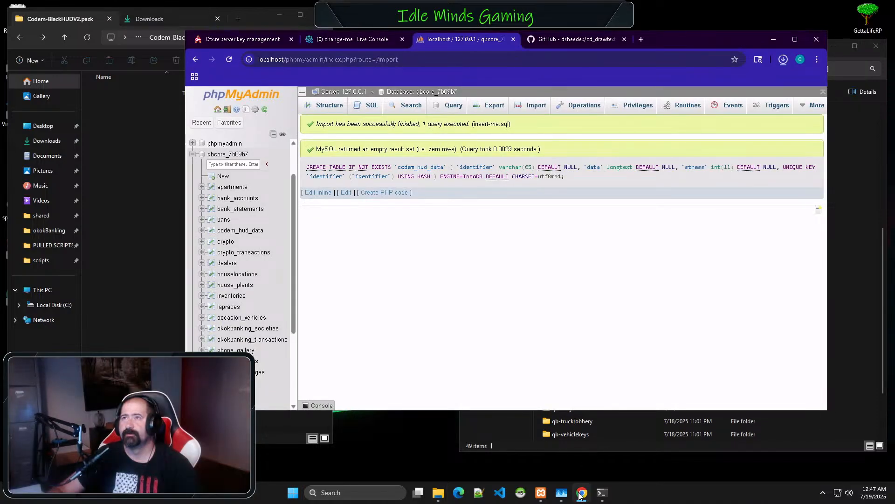
left_click(784, 59)
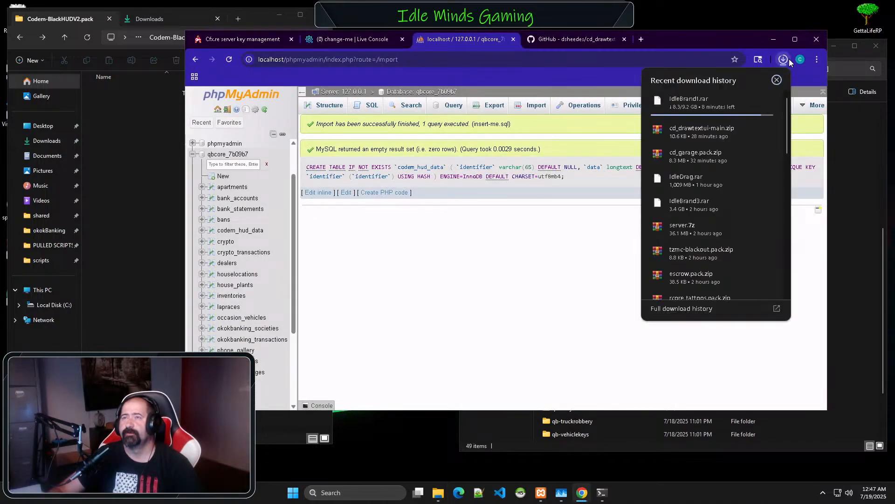
left_click(789, 61)
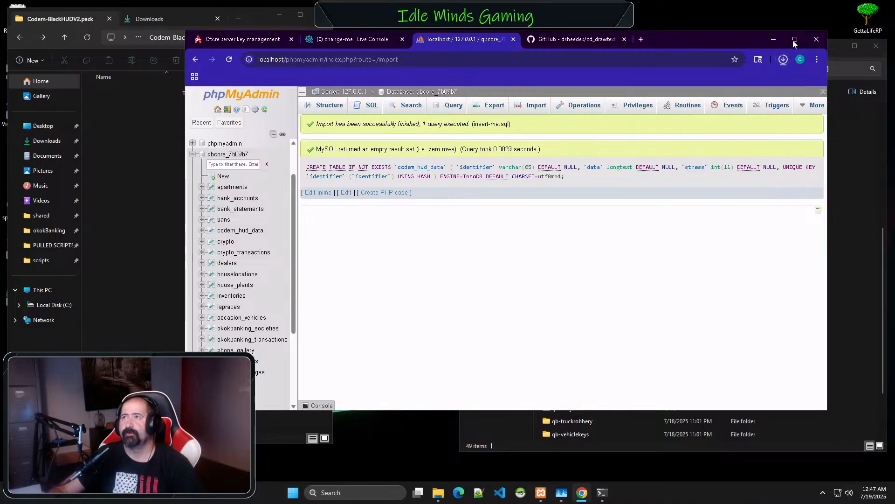
left_click(774, 39)
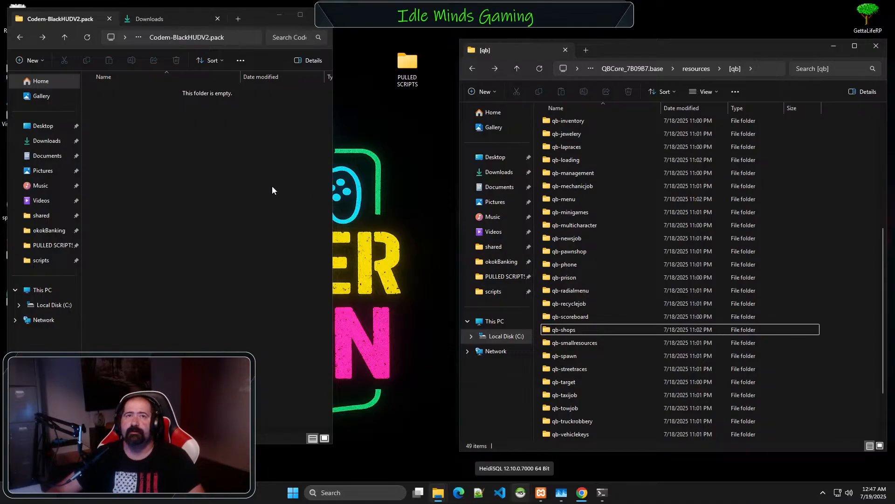
- Return to the scripts folder and move qb-mechanicjob from [qb] into the PULLED SCRIPTS folder on the desktop
left_click(222, 202)
key("alt+Left")
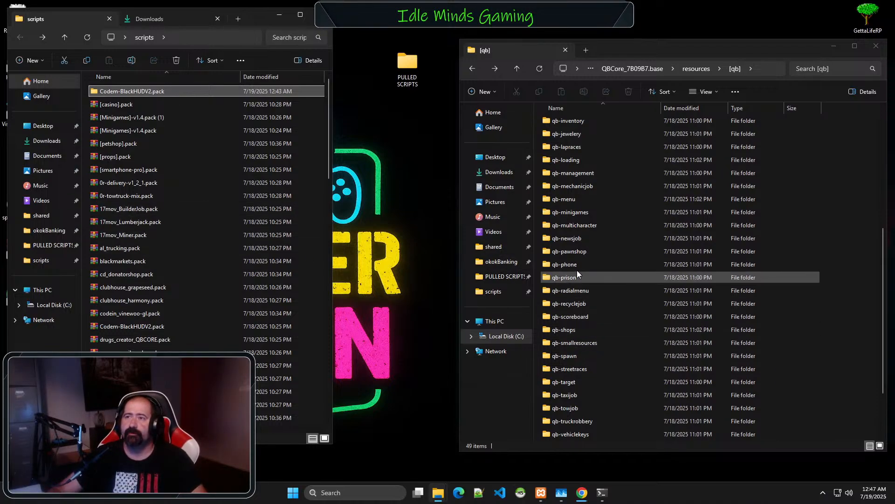
left_click_drag(572, 184, 416, 62)
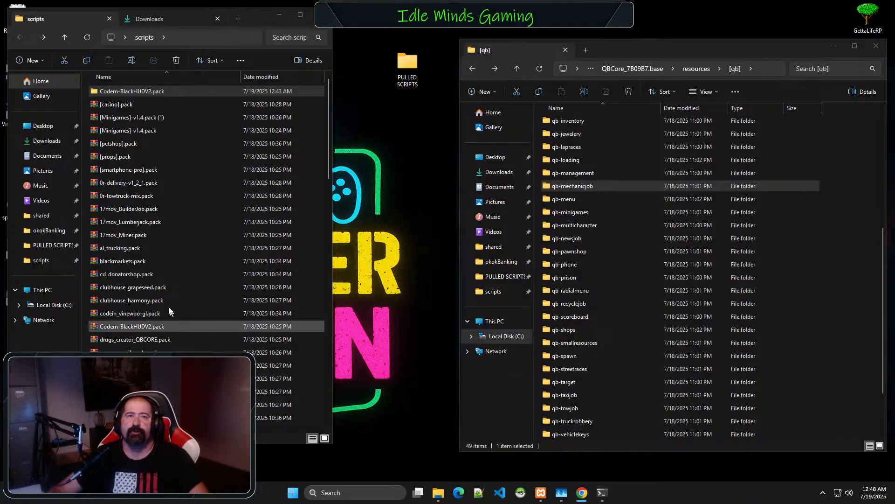
- Extract the jg-mechanic-bundle.pack archive into its own folder inside the scripts folder and close the archive
scroll(199, 278, "down", 4)
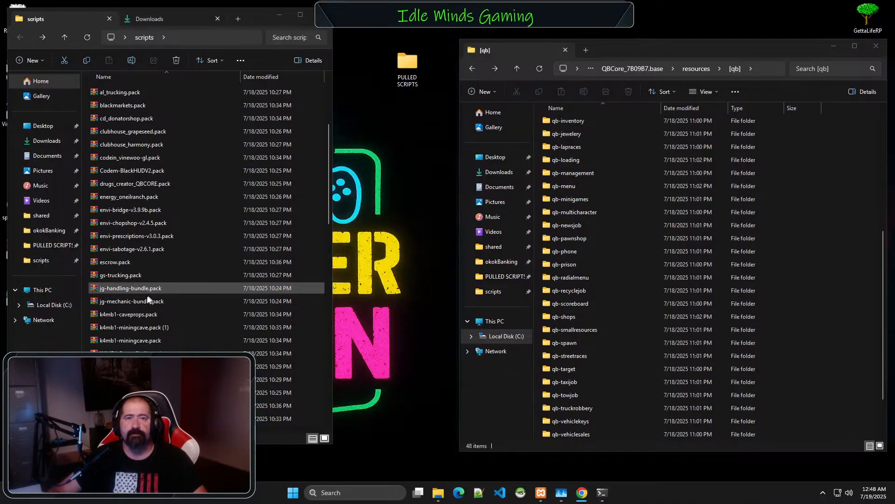
left_click(116, 300)
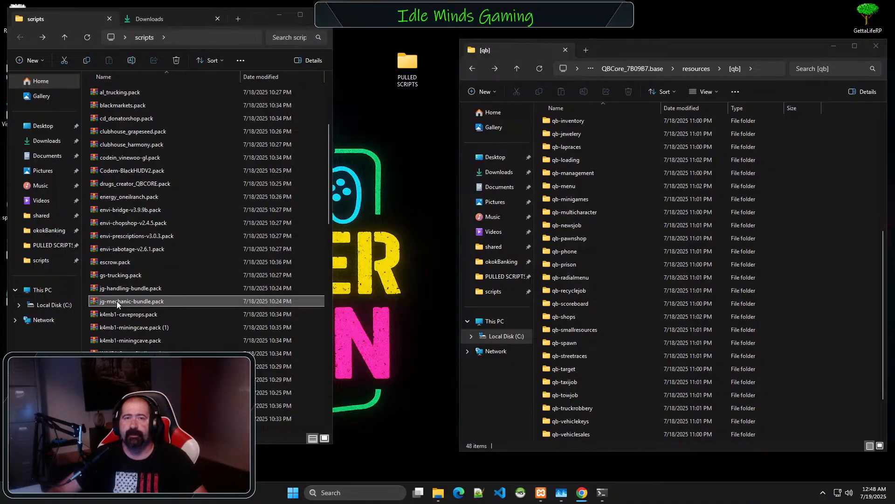
left_click(637, 267)
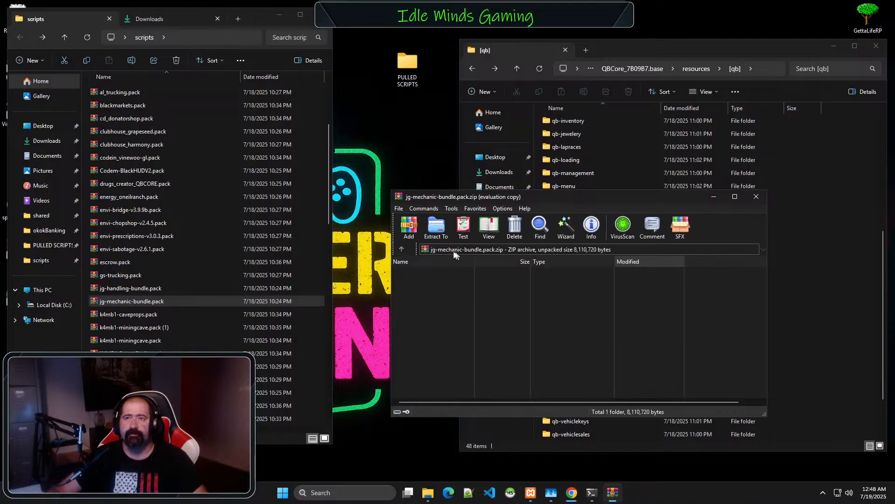
left_click(436, 227)
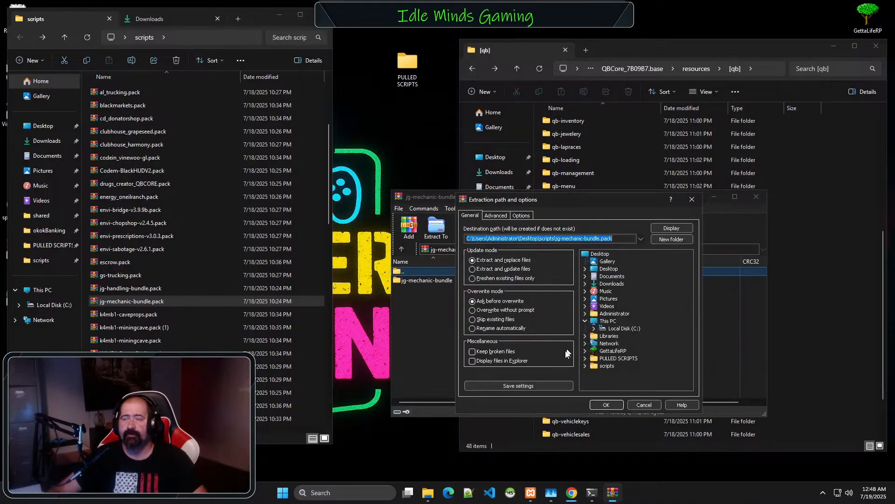
left_click(603, 404)
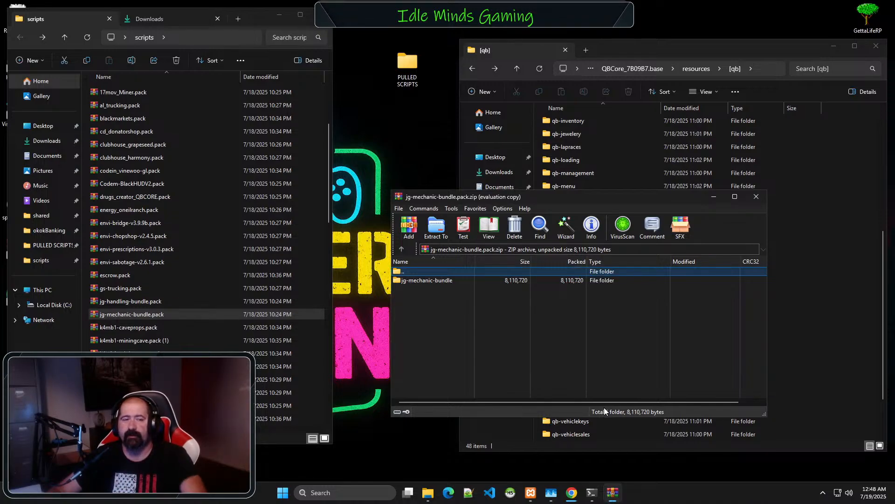
left_click(756, 196)
- Delete the emptied Codem-BlackHUDV2.pack folder and its archive from the scripts folder
scroll(200, 299, "up", 4)
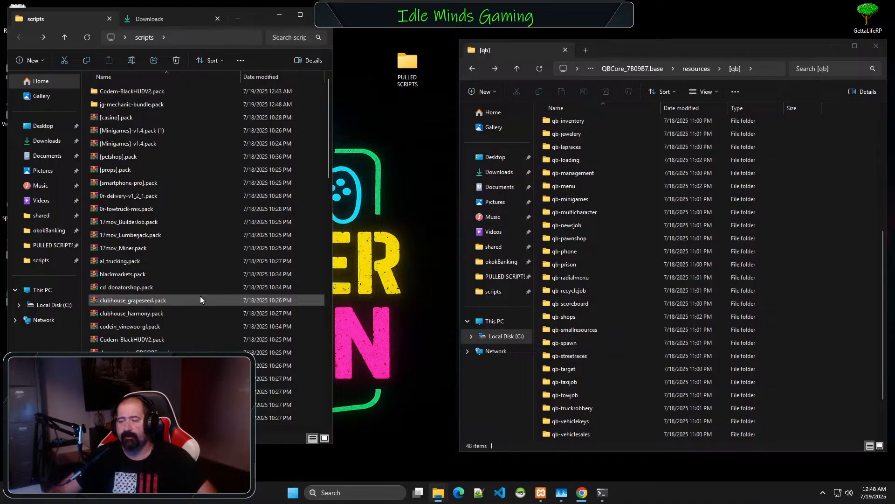
left_click(141, 91)
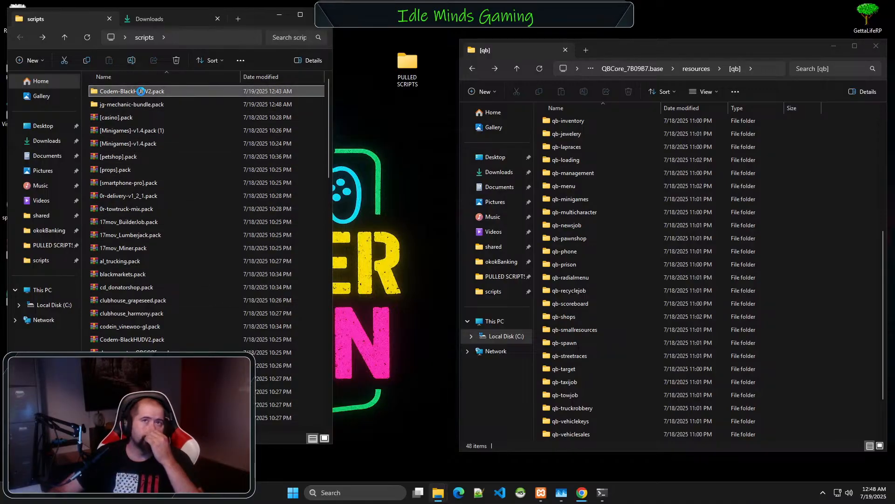
key("Delete")
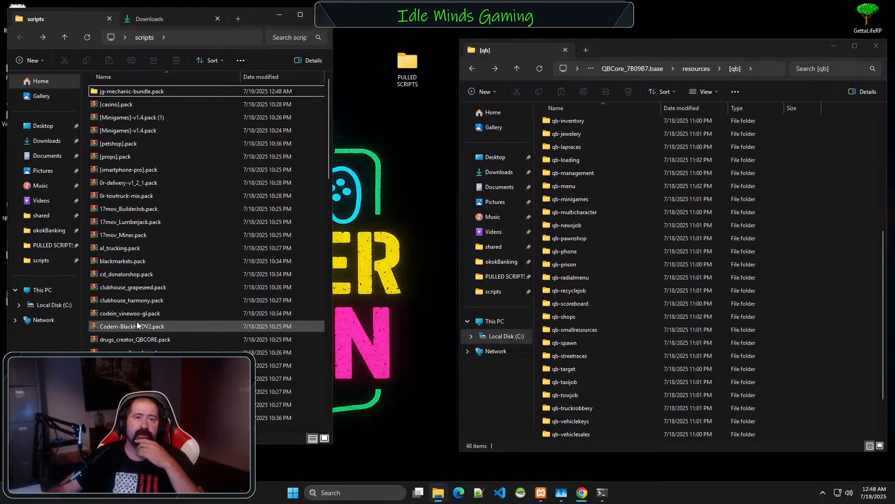
left_click(137, 325)
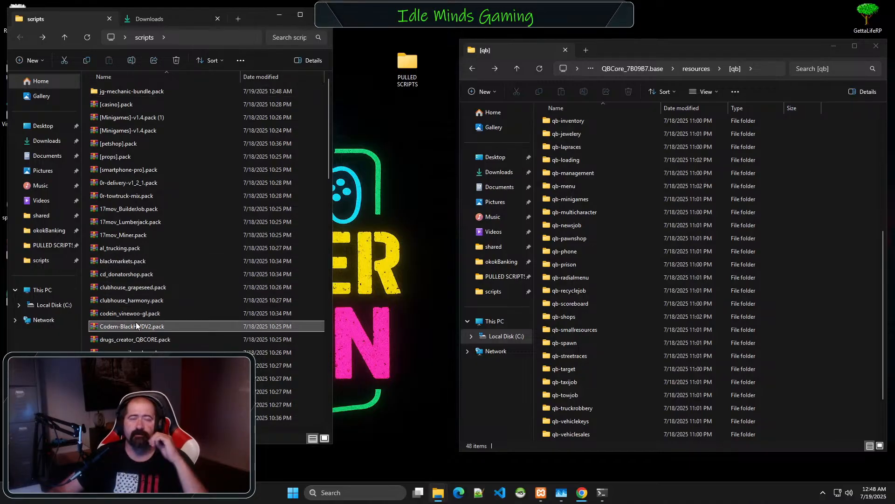
key("Delete")
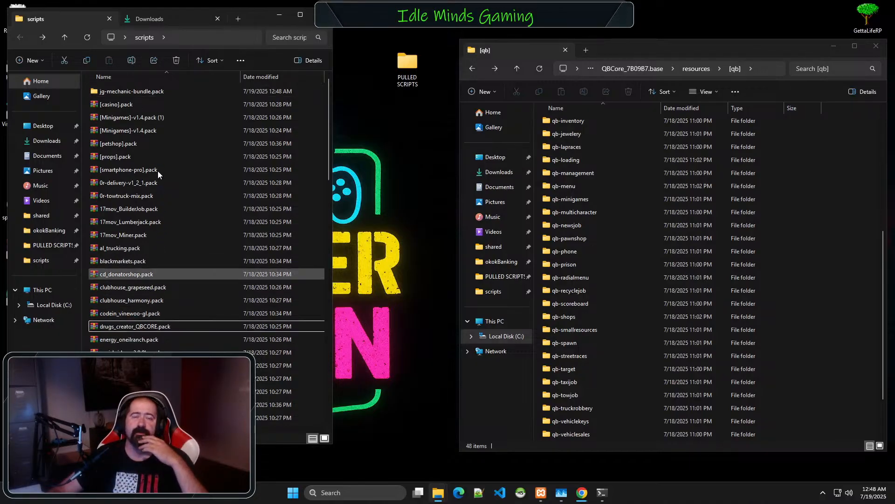
- Open the extracted jg-mechanic-bundle beside the server's resources folder and check the contents of jg-textui
left_click(129, 92)
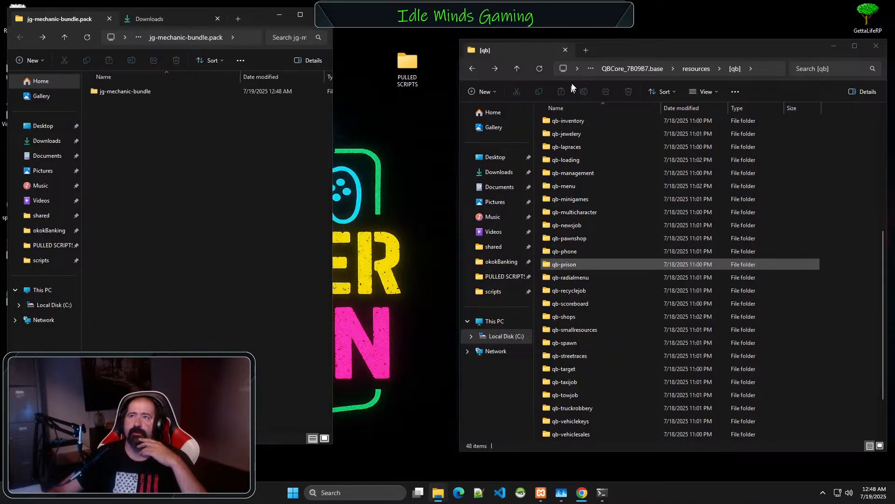
left_click(695, 69)
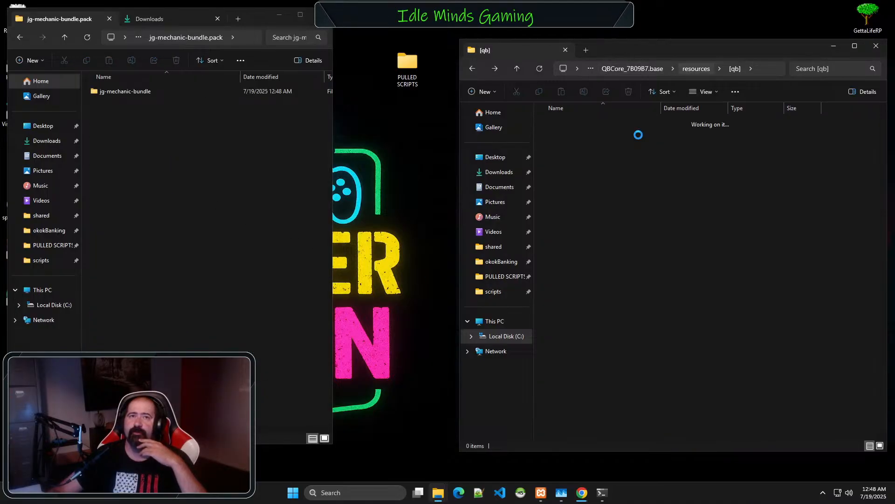
double_click(116, 92)
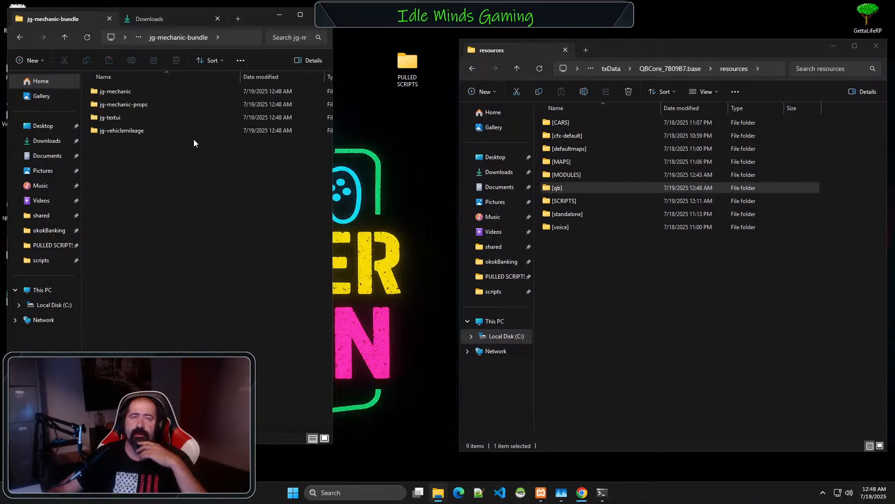
left_click(127, 115)
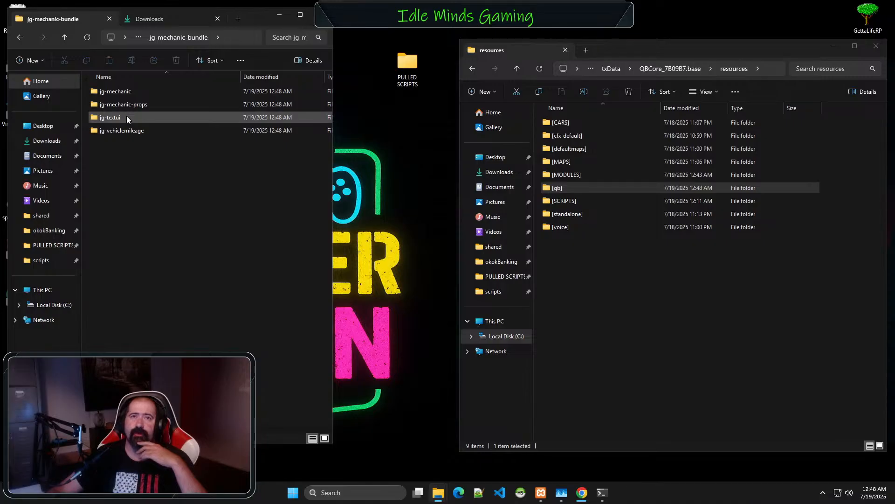
left_click(172, 133, "shift")
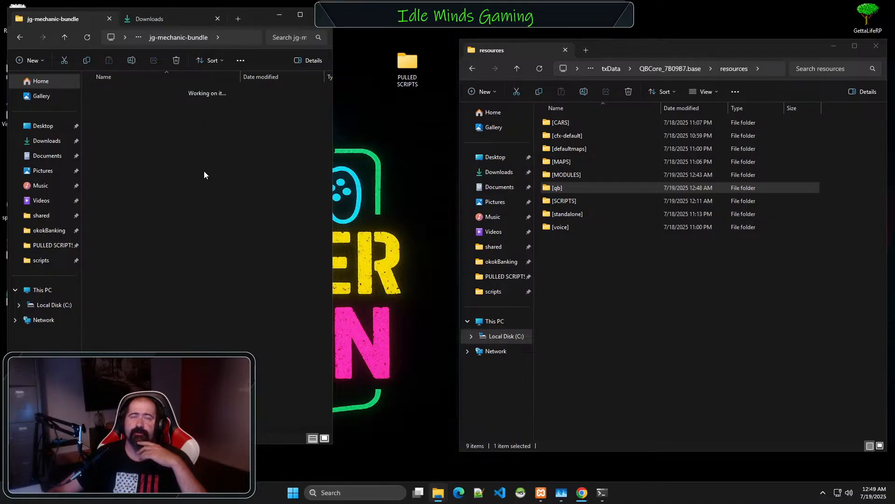
key("alt+Left")
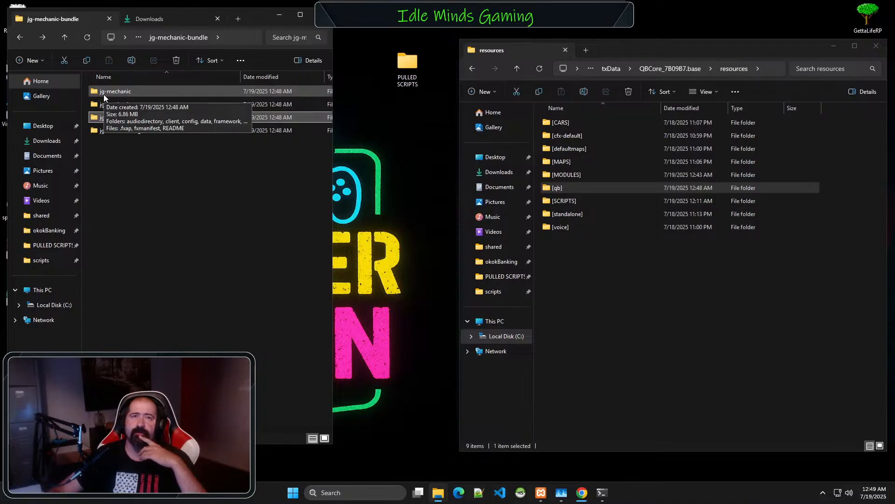
- Go into the jg-mechanic script's install folder and open its inventory subfolder
double_click(103, 94)
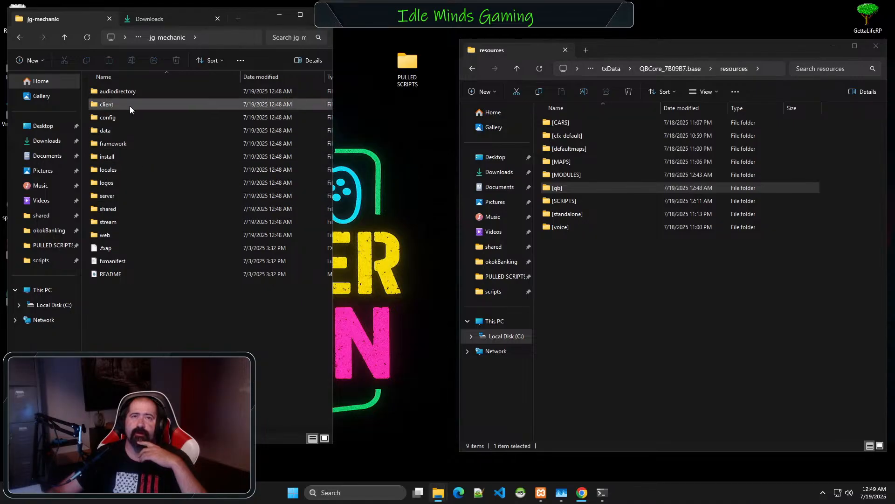
double_click(117, 156)
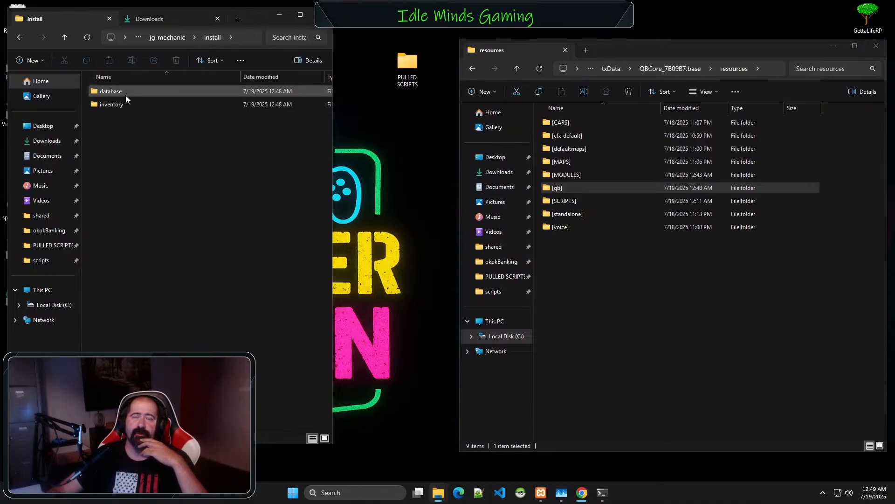
double_click(122, 108)
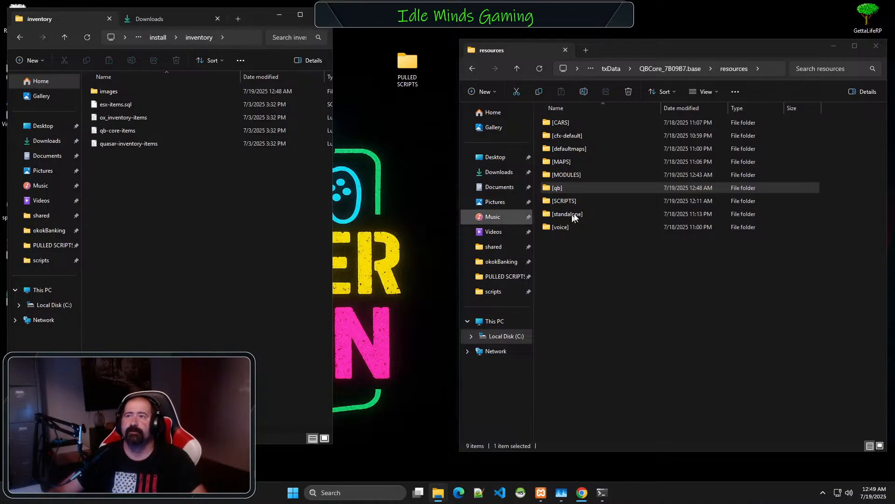
- Open the images folder inside qb-inventory's html folder under [qb], and the images folder of the jg-mechanic inventory files
left_click(560, 188)
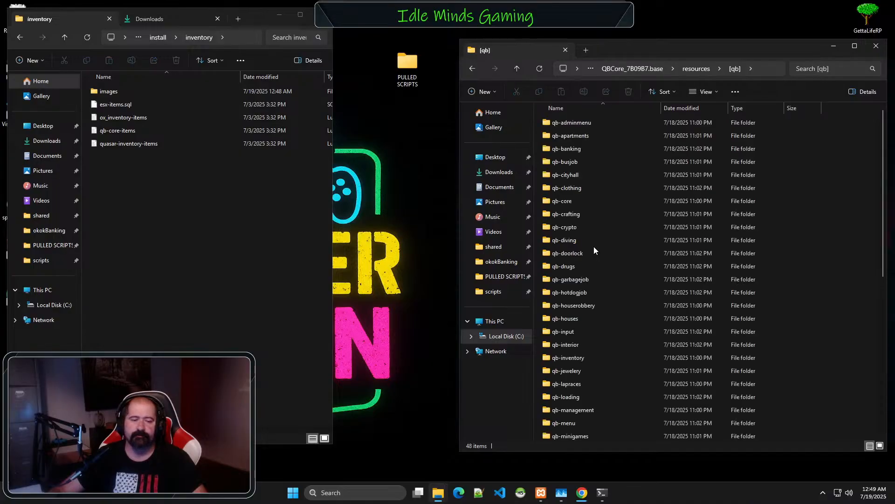
double_click(574, 357)
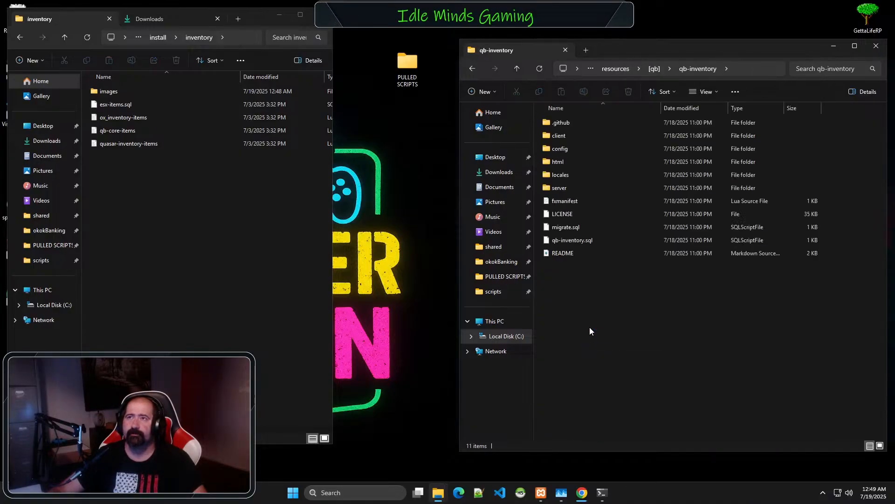
double_click(550, 163)
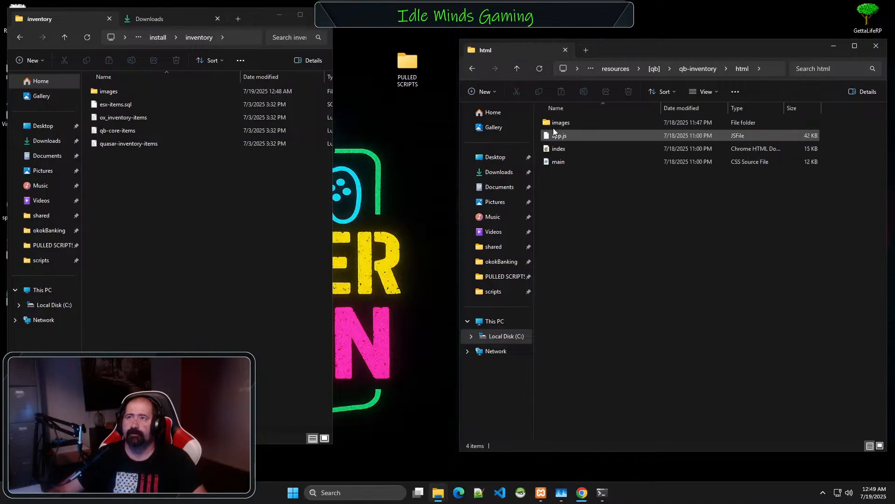
left_click(553, 124)
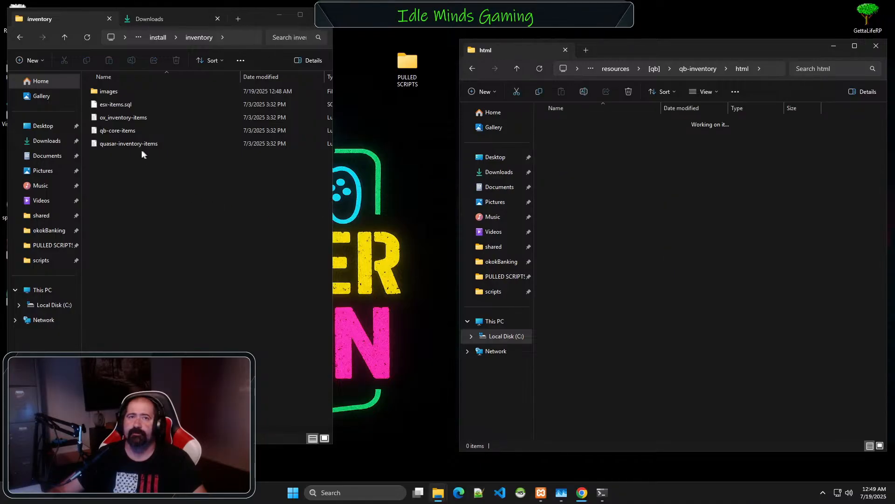
left_click(112, 91)
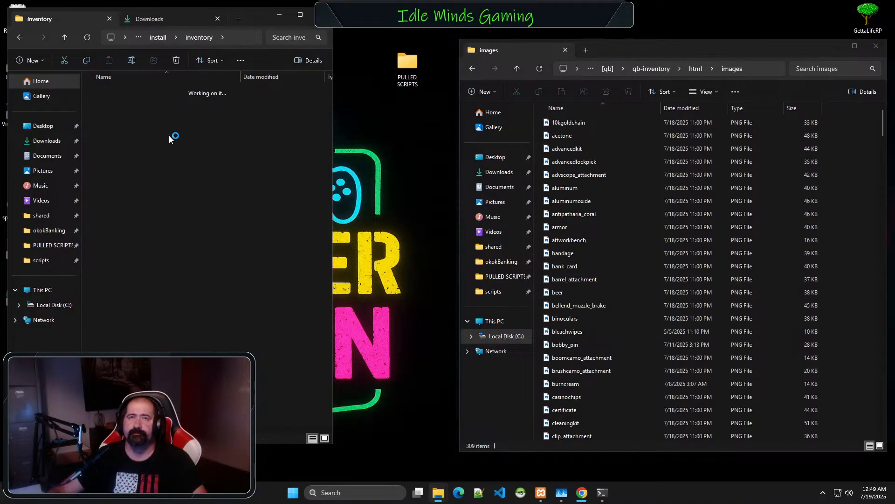
left_click(122, 91)
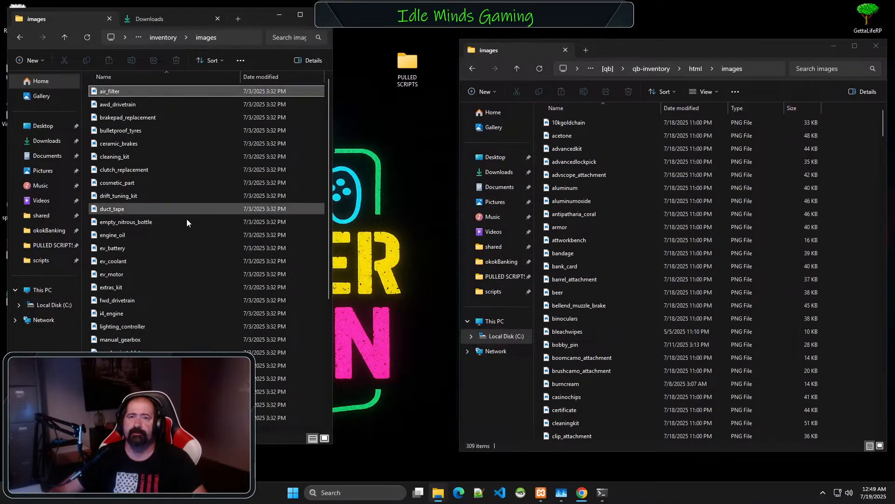
- Copy all the jg-mechanic item images into qb-inventory's images folder
scroll(186, 220, "down", 5)
left_click(191, 419)
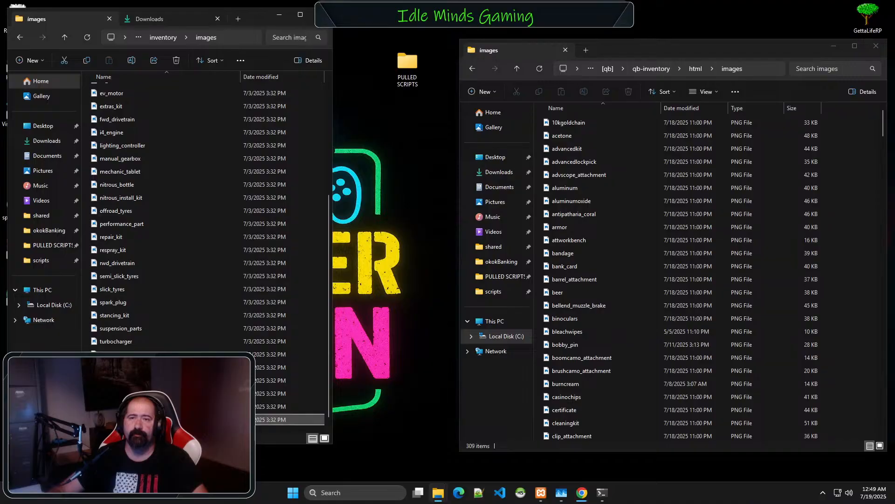
key("ctrl+a")
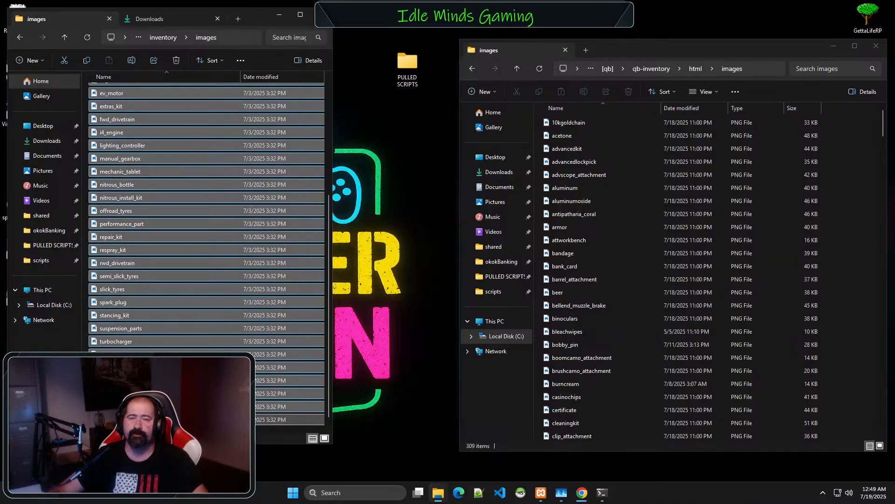
left_click(144, 273)
right_click(144, 273)
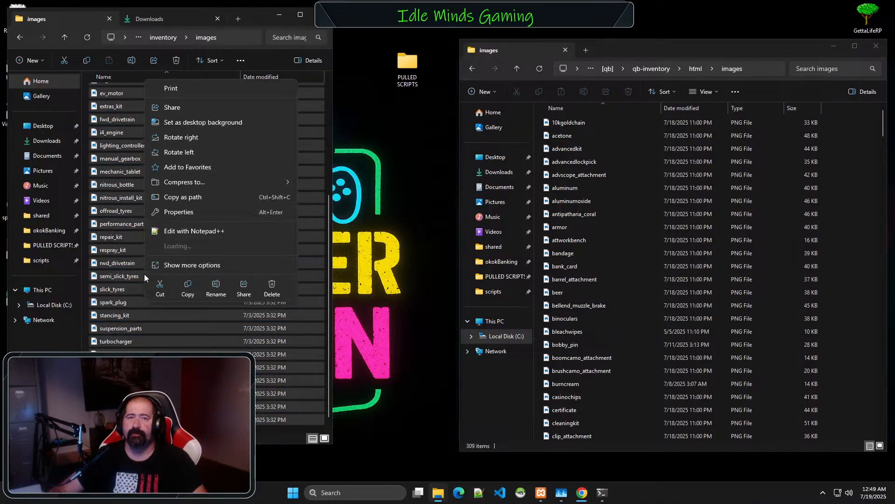
left_click(188, 287)
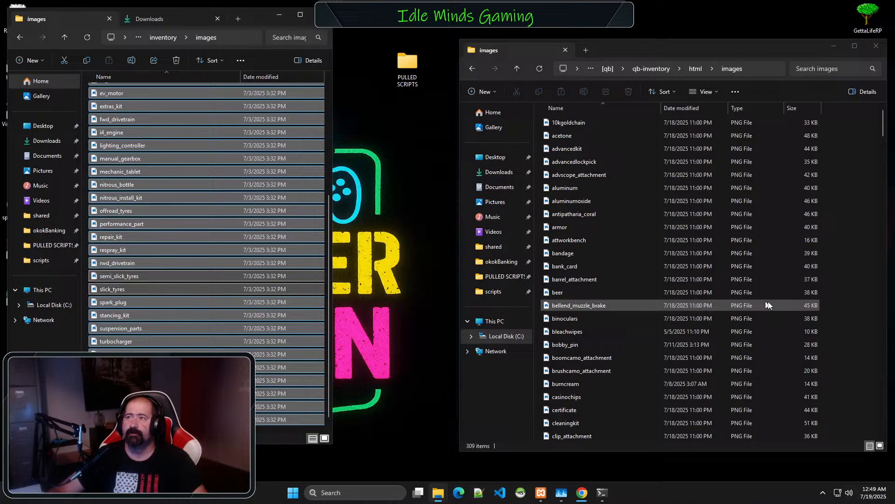
left_click(843, 301)
right_click(858, 292)
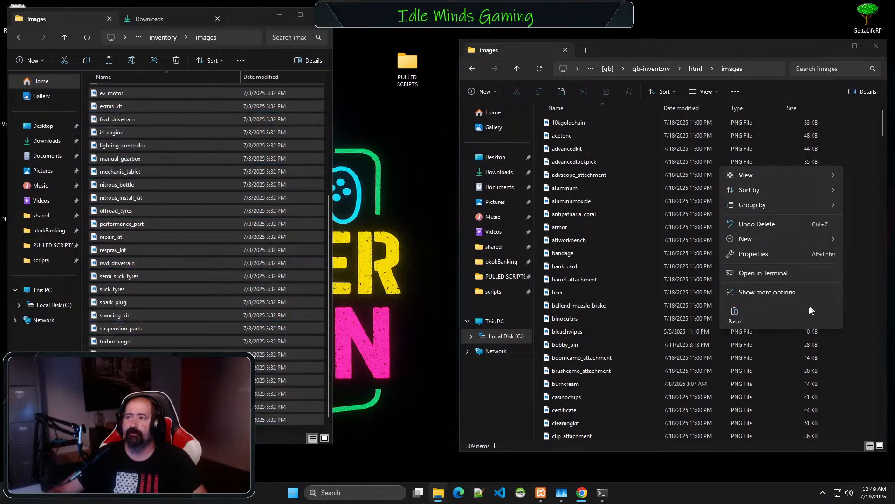
left_click(735, 312)
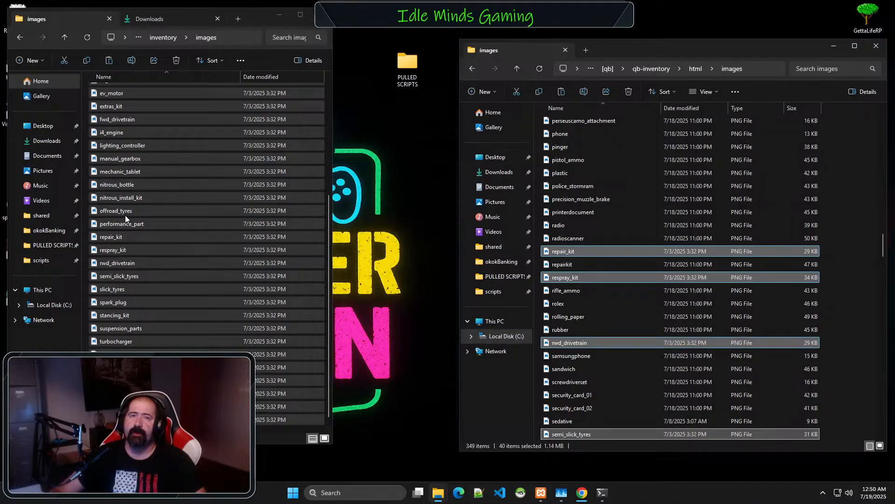
- Open the items file from qb-core's shared folder and the qb-core-items file from jg-mechanic's inventory folder for editing
key("alt+Left")
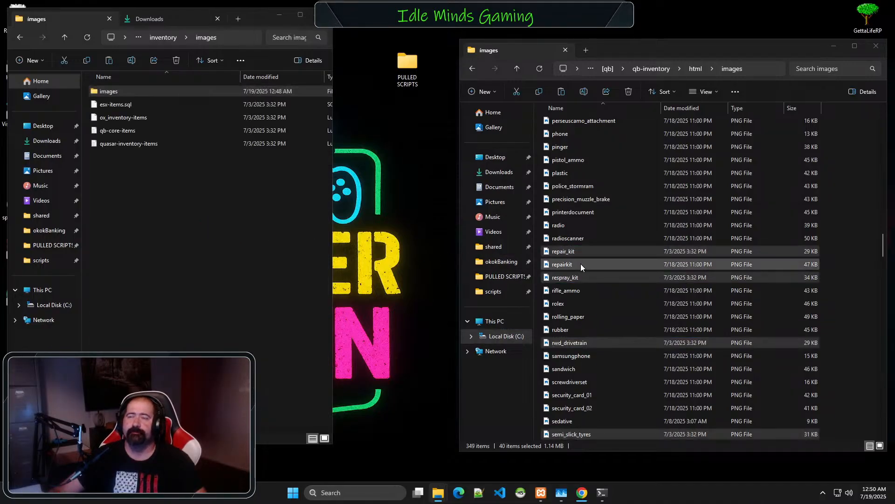
key("alt+Left")
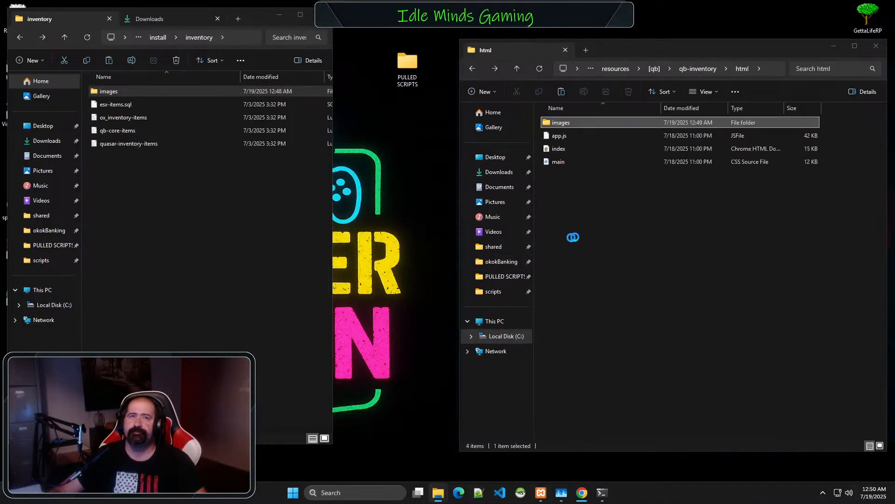
key("alt+Left")
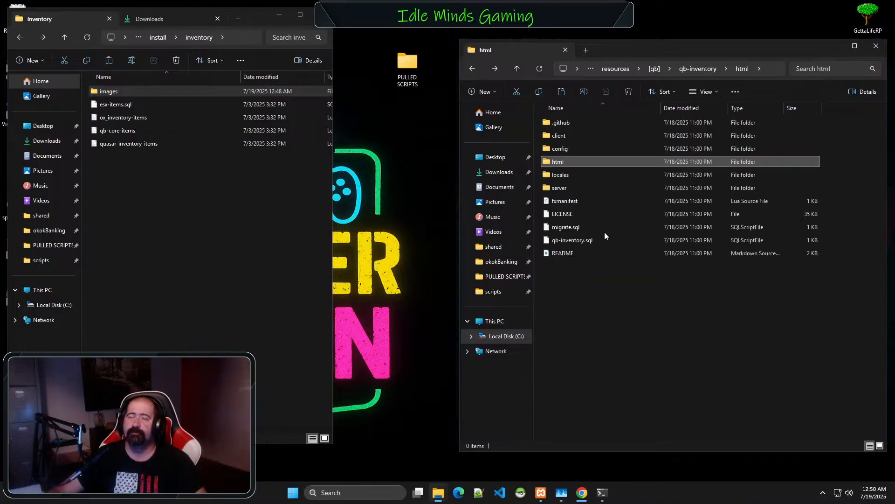
key("alt+Left")
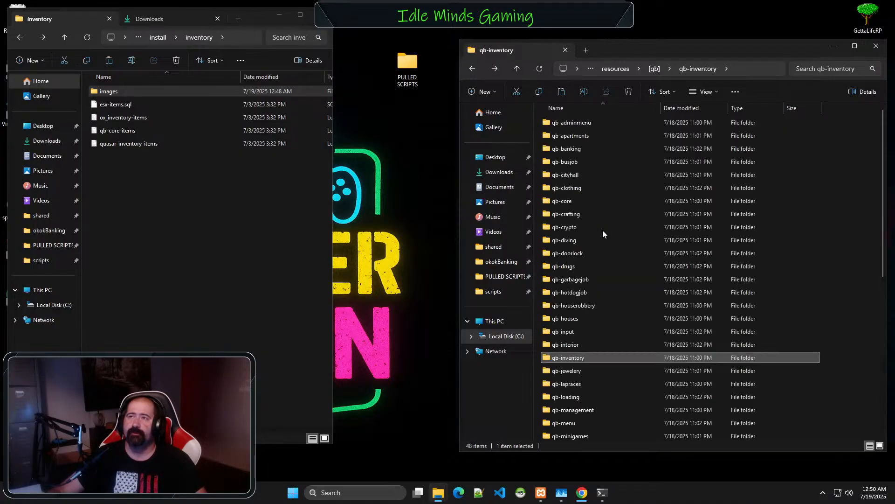
double_click(565, 203)
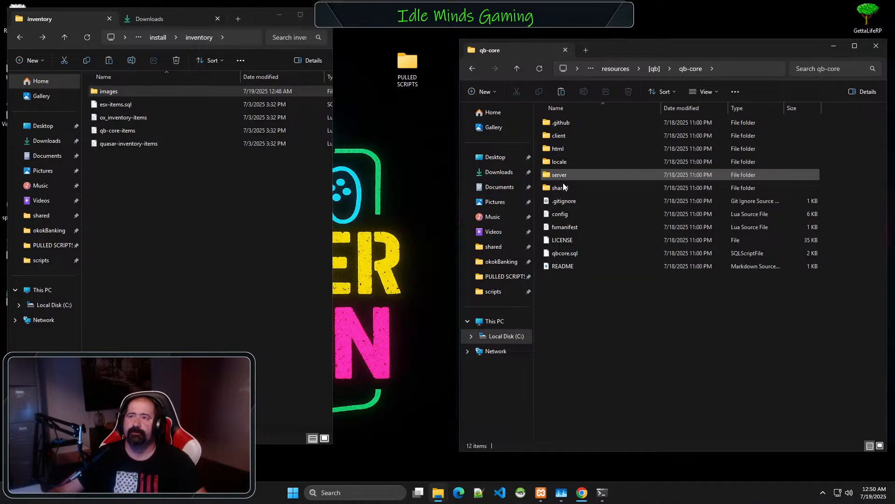
left_click(562, 187)
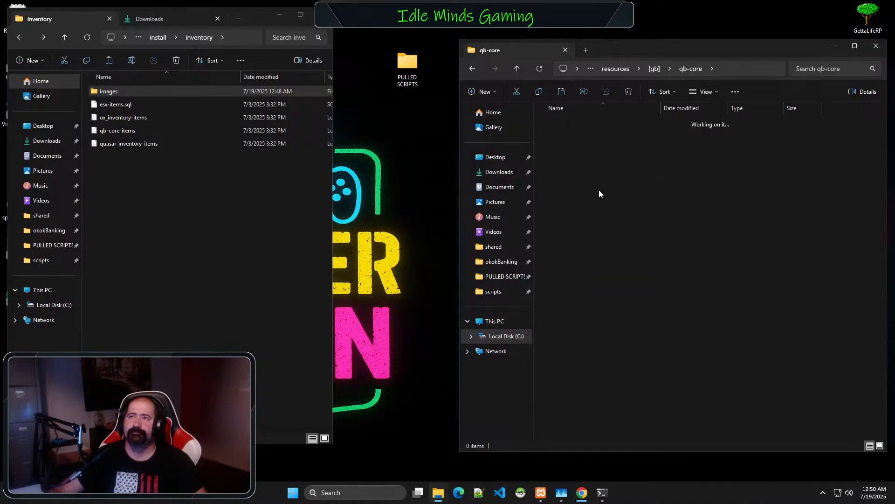
left_click(562, 135)
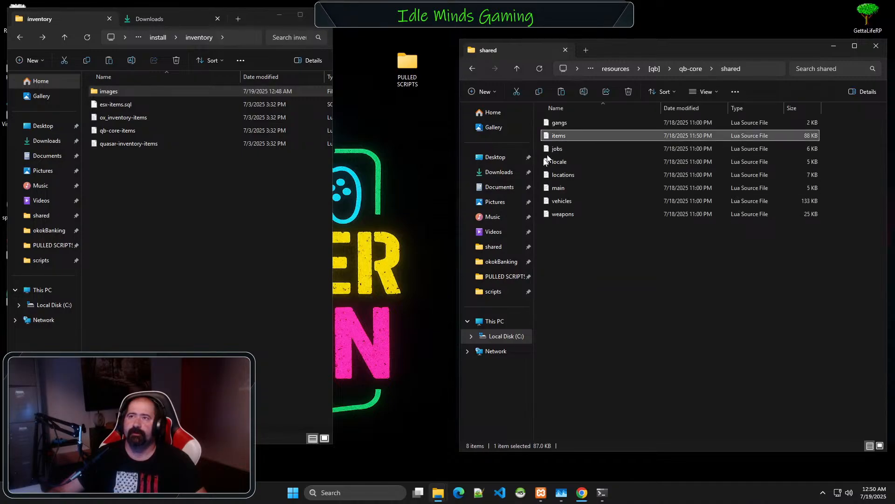
left_click(273, 218)
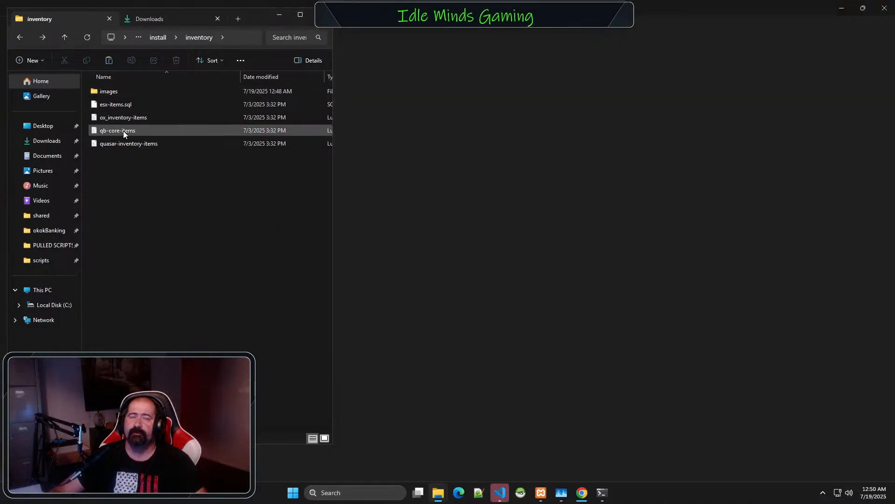
left_click(123, 130)
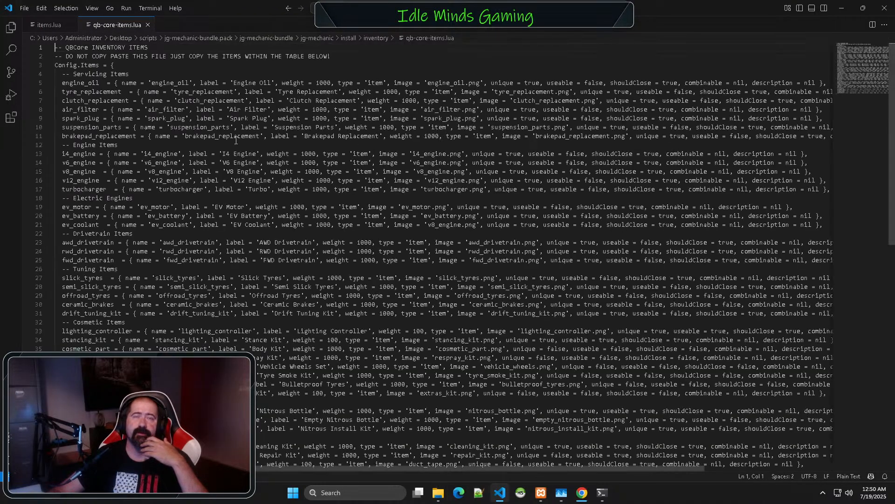
- Put the closing brace of qb-core-items.lua on a new line and copy only the entries inside Config.Items, from Servicing Items through manual_gearbox
scroll(287, 195, "down", 6)
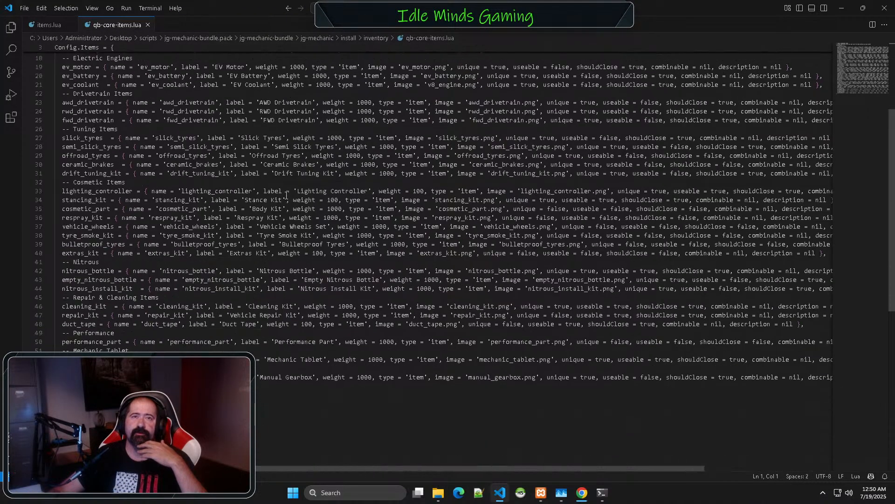
scroll(243, 247, "down", 4)
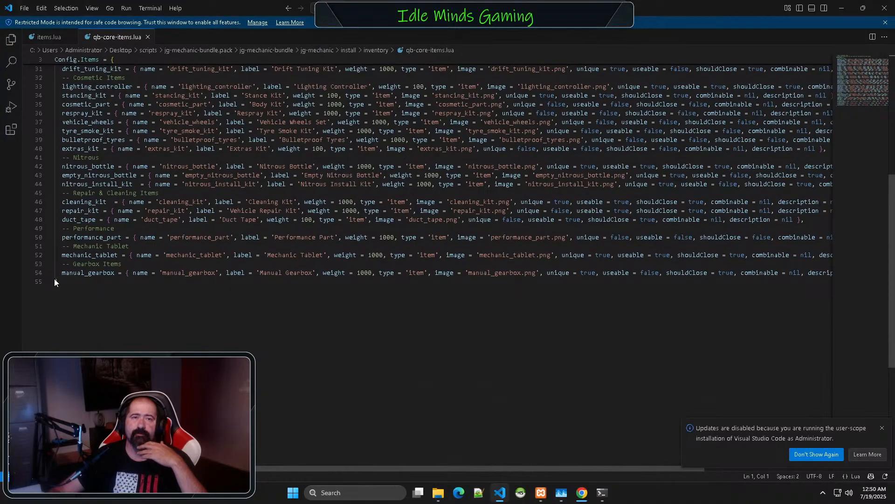
left_click(55, 281)
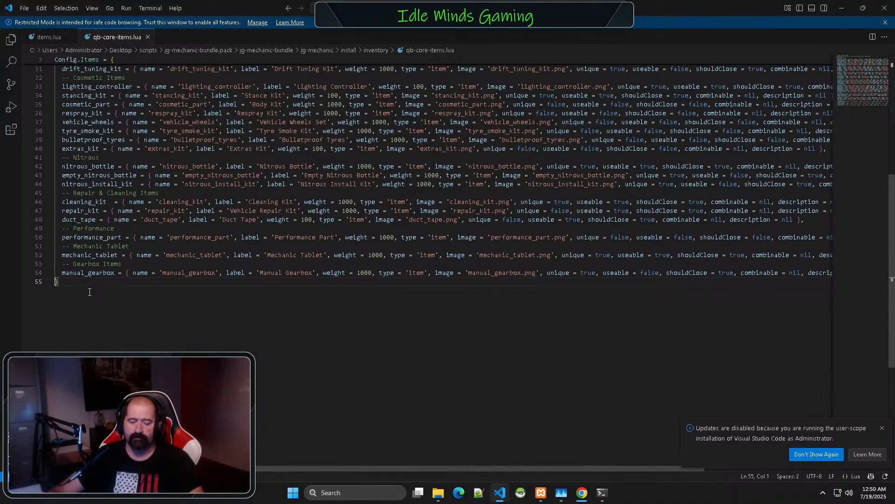
key("Return")
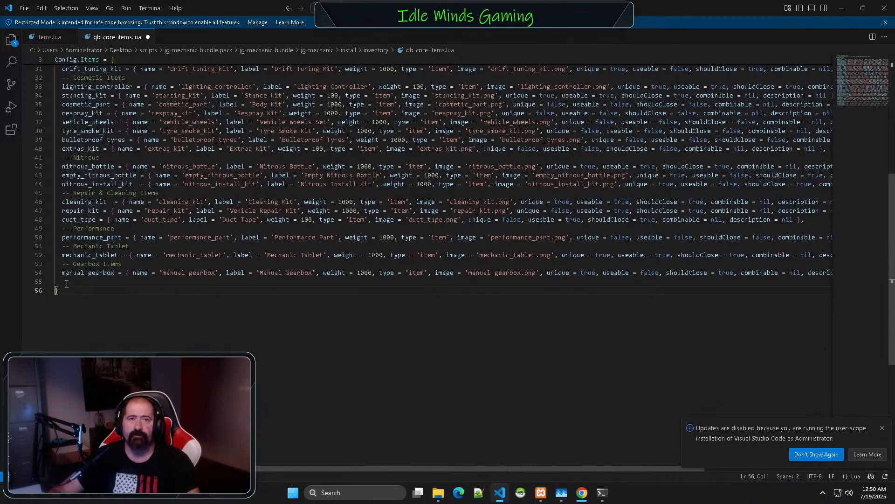
left_click_drag(58, 281, 50, 70)
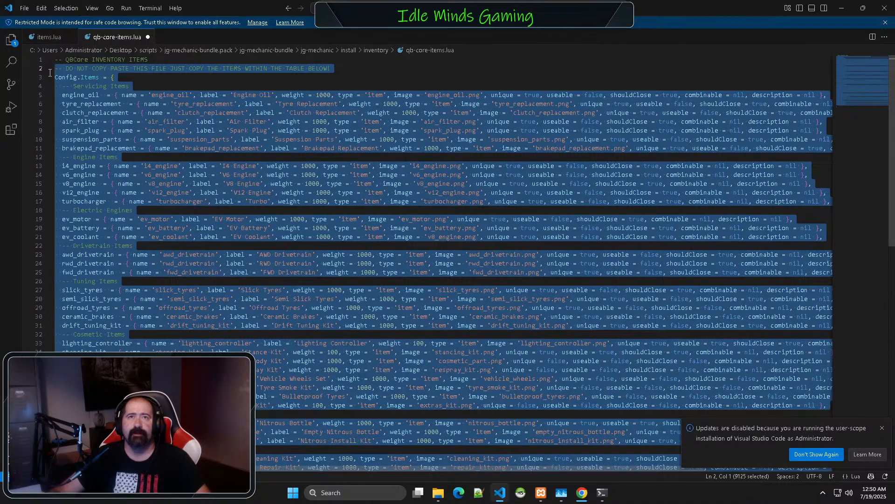
left_click_drag(50, 75, 53, 86)
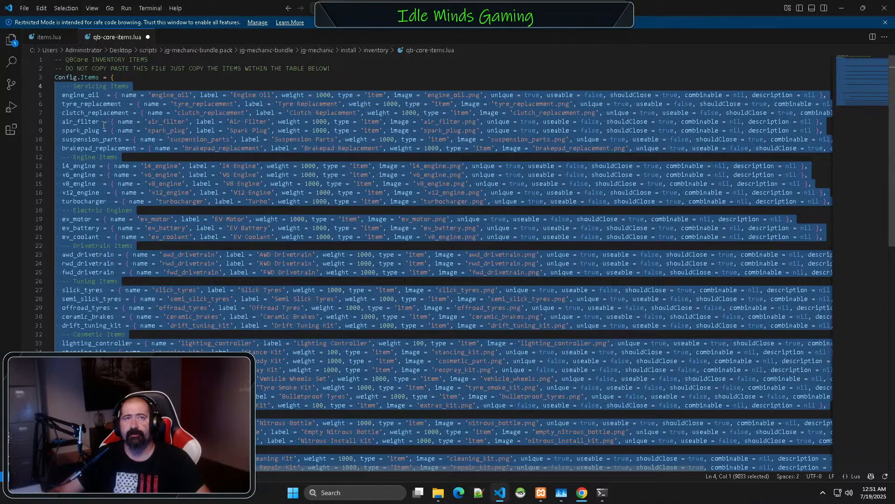
right_click(91, 113)
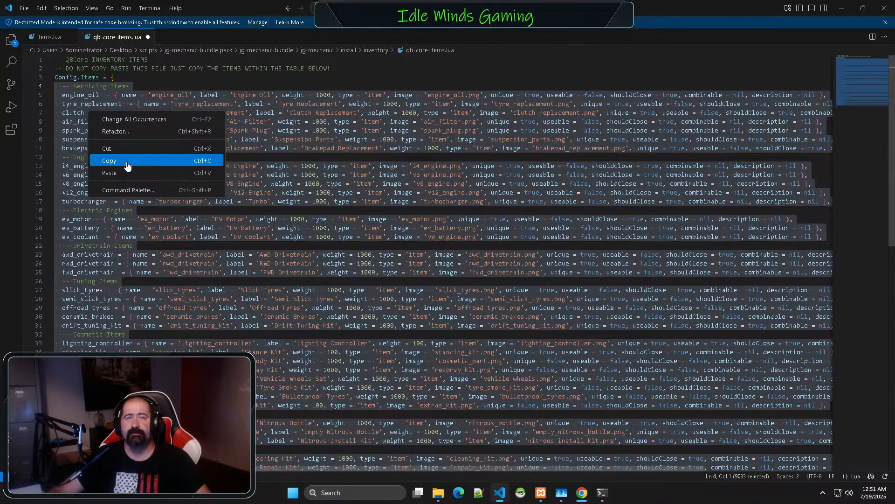
left_click(144, 160)
- Add a dashed comment header "JG MECHANIC JOB ITEMS" directly below the QBShared.Items opening line in items.lua, followed by blank lines
left_click(51, 39)
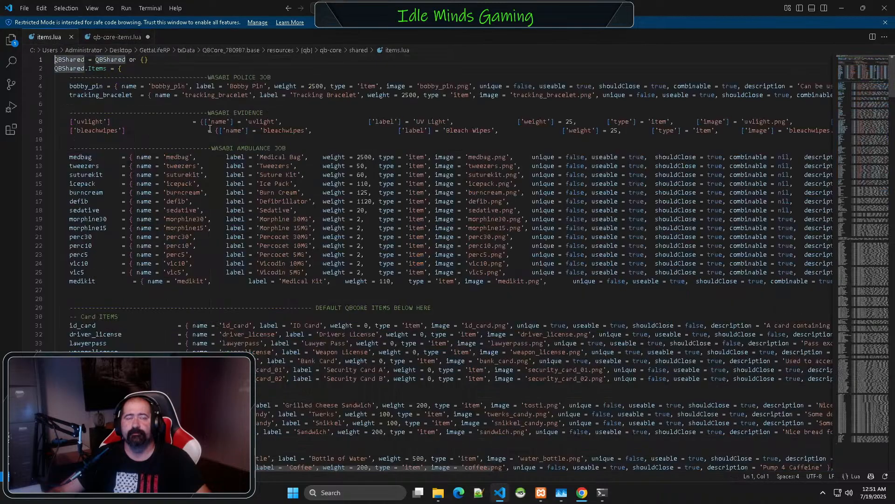
left_click(136, 69)
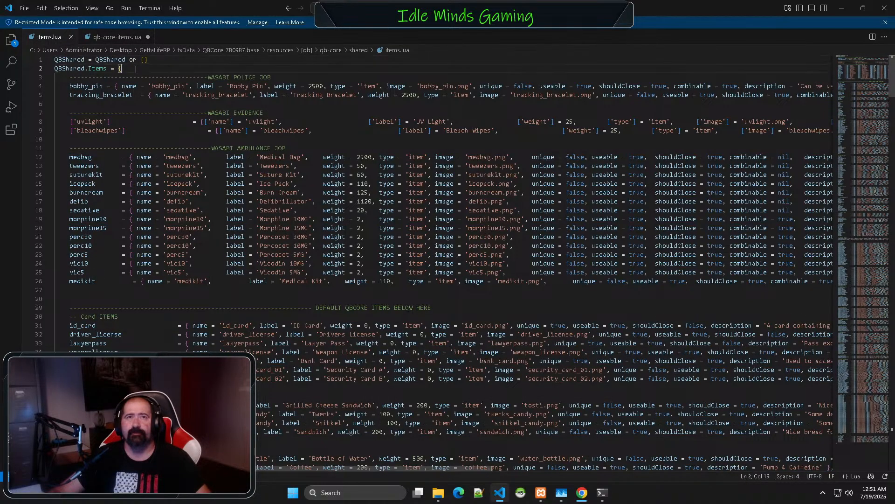
key("Return")
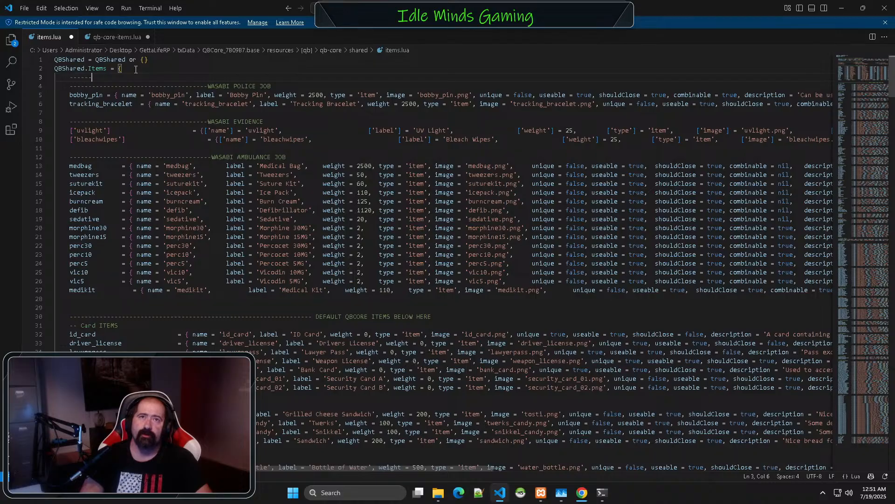
type("---------------------------------------")
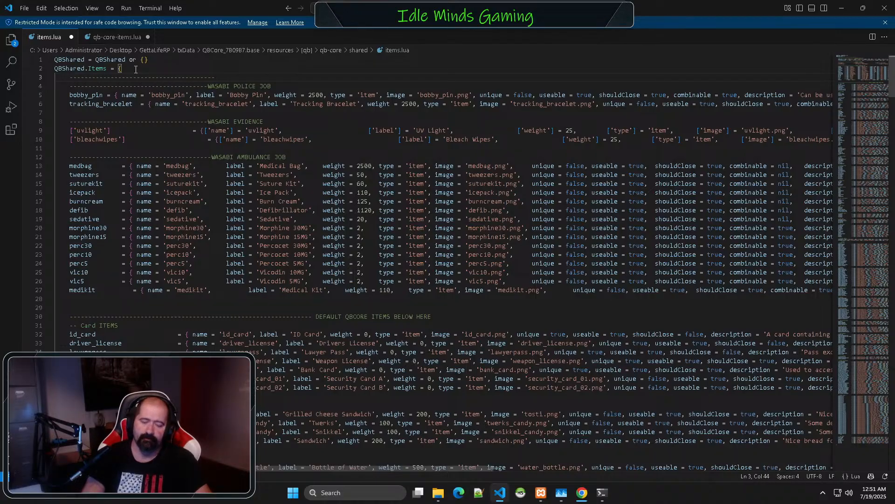
key("BackSpace")
key("BackSpace")
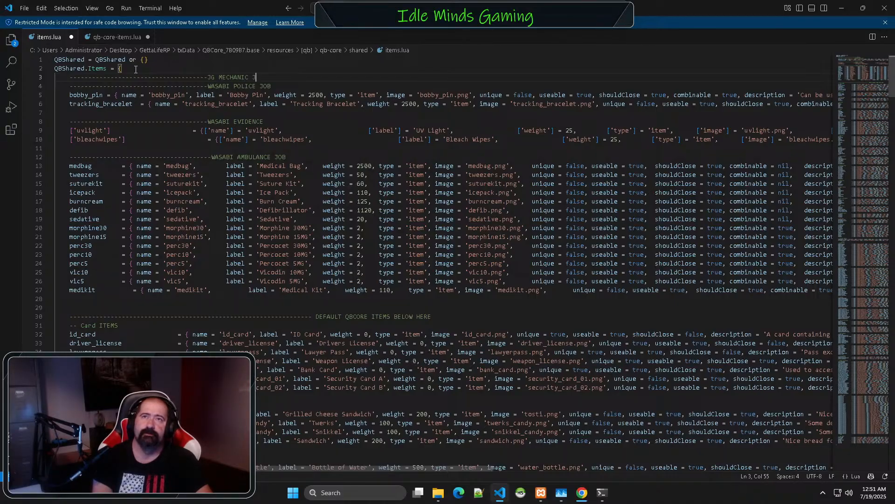
type("ITEM")
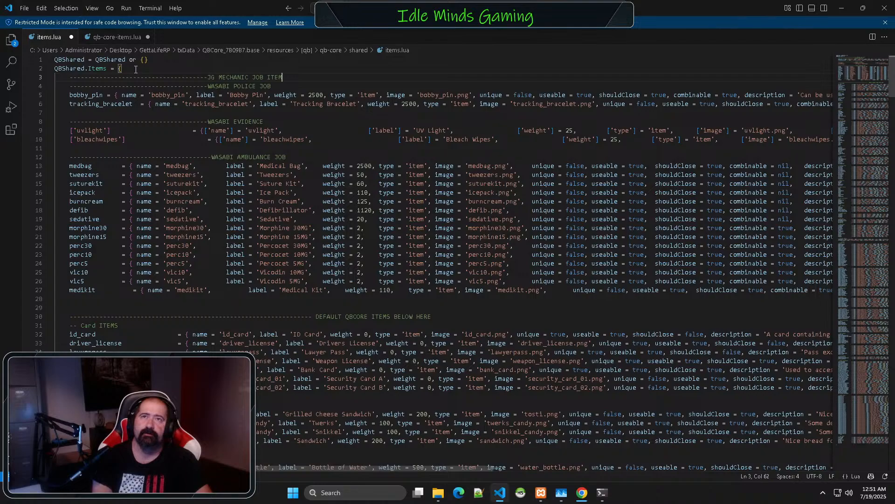
type("S")
key("Return")
key("Return")
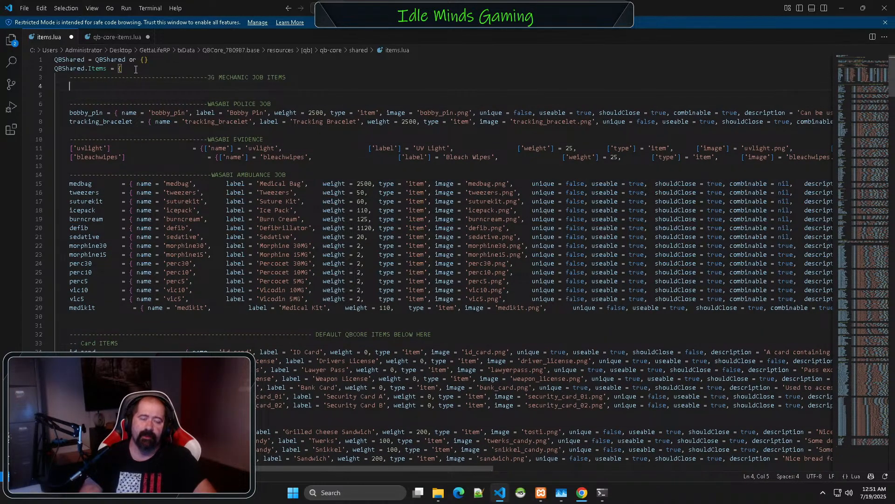
- Paste the copied jg-mechanic item entries below the JG MECHANIC JOB ITEMS header and delete one blank line above the WASABI POLICE JOB header
key("ctrl+v")
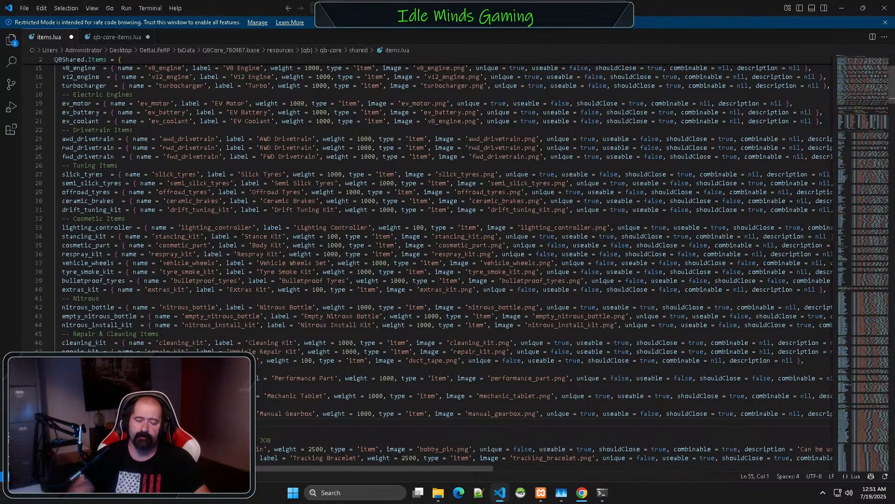
key("Down")
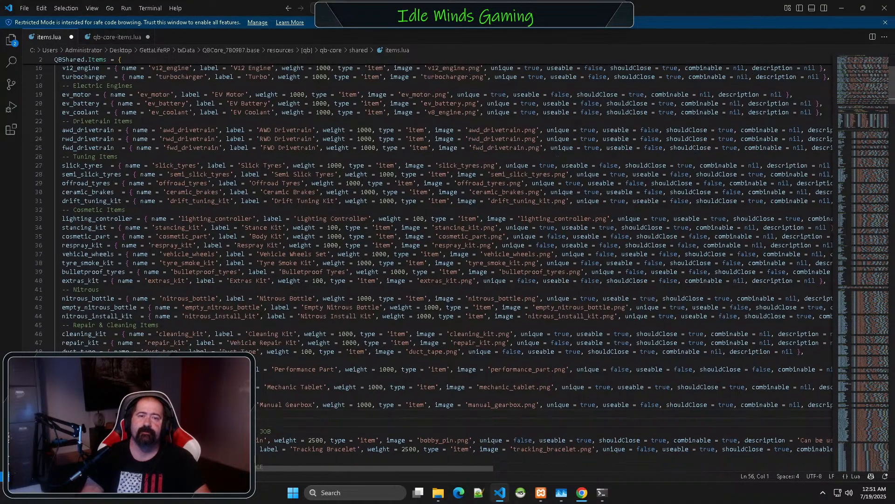
key("BackSpace")
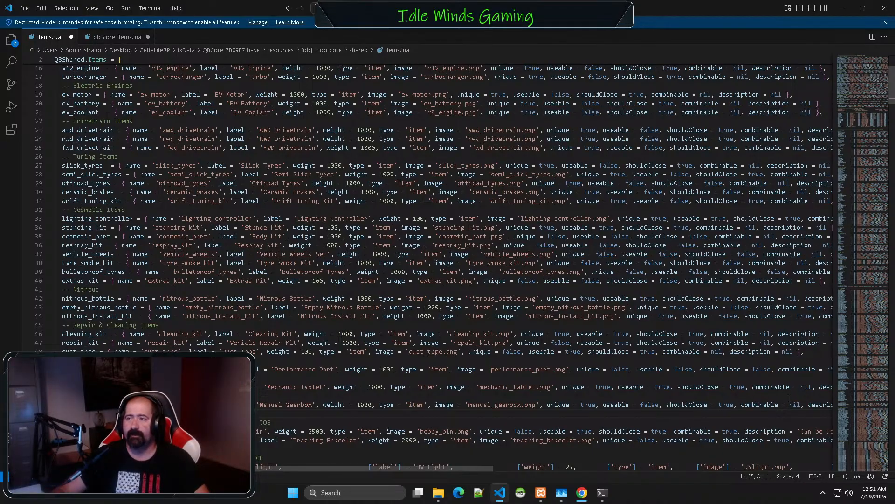
- Reduce the indent of the Servicing Items comment, add four more dashes in front of it, and save items.lua
scroll(341, 361, "up", 5)
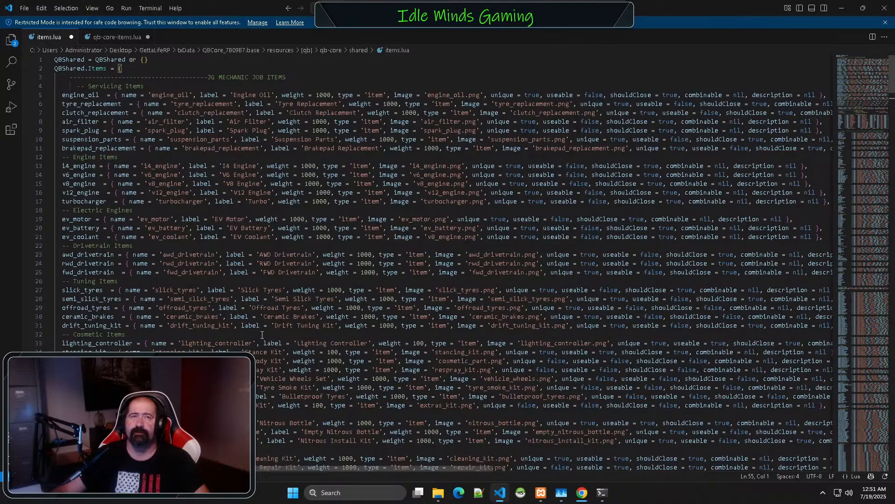
left_click(90, 89)
key("Home")
key("BackSpace")
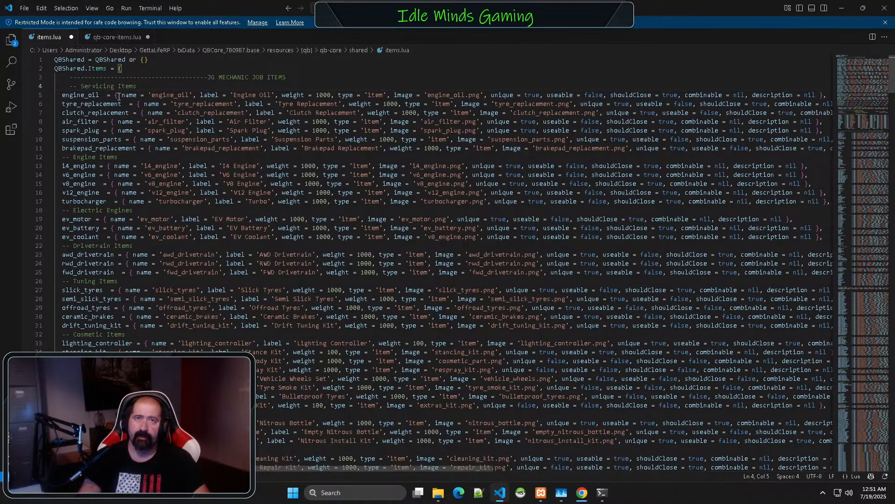
type("----")
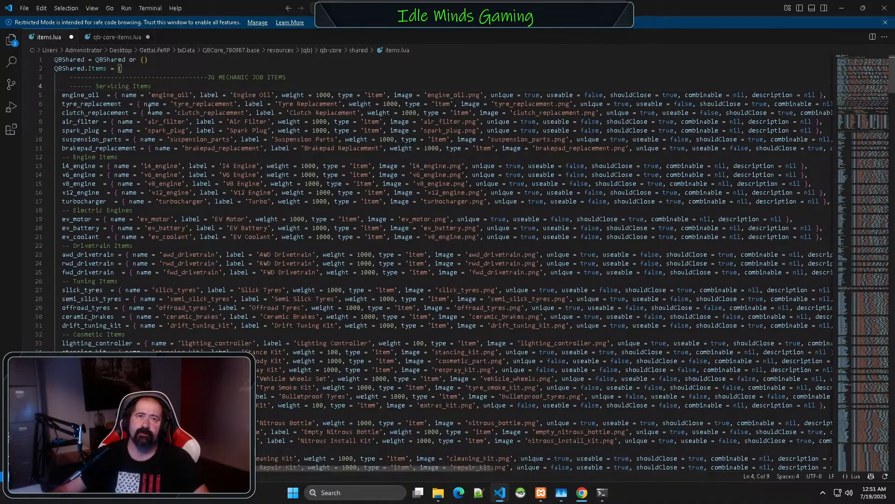
left_click(23, 9)
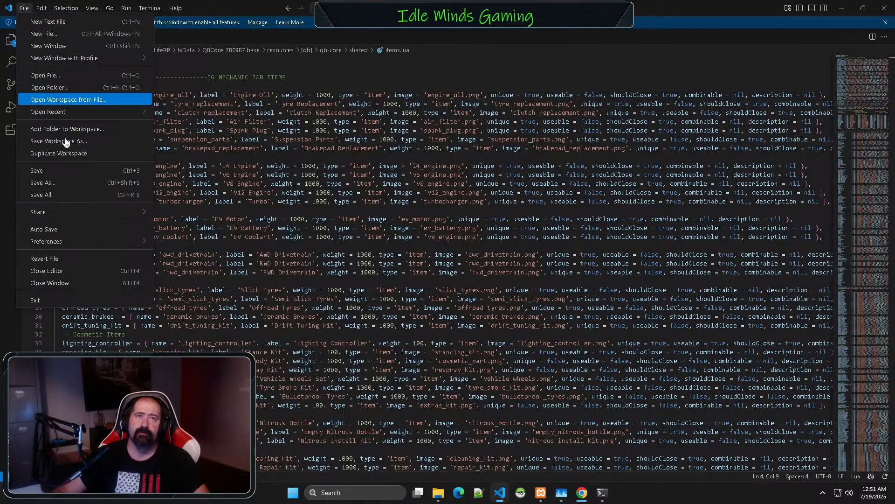
left_click(64, 173)
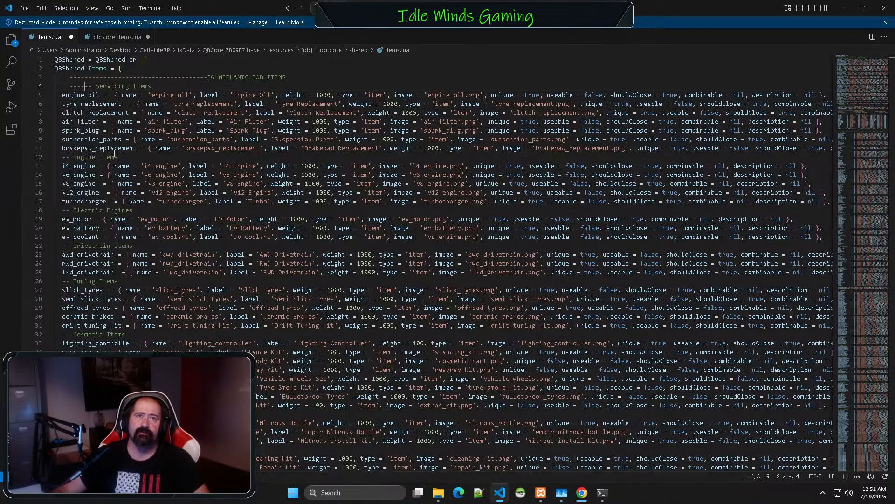
- Close items.lua, discard the changes to qb-core-items.lua, and close the code editor
left_click(71, 37)
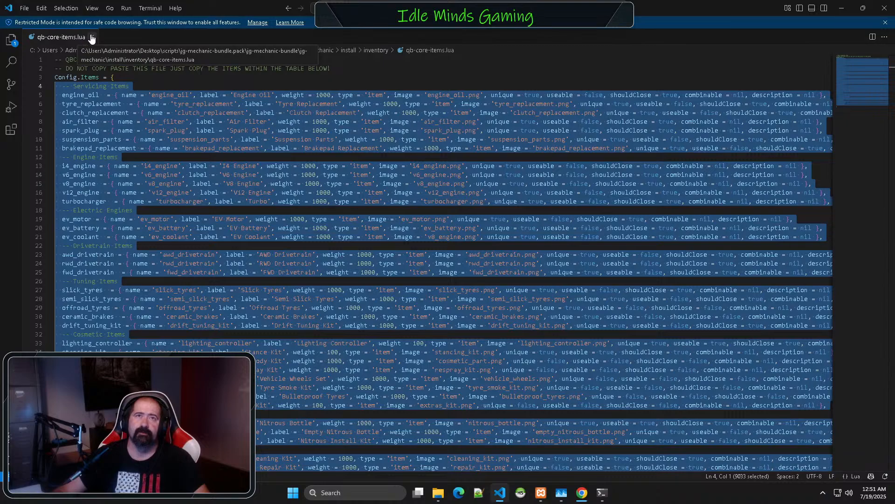
left_click(92, 36)
left_click(494, 253)
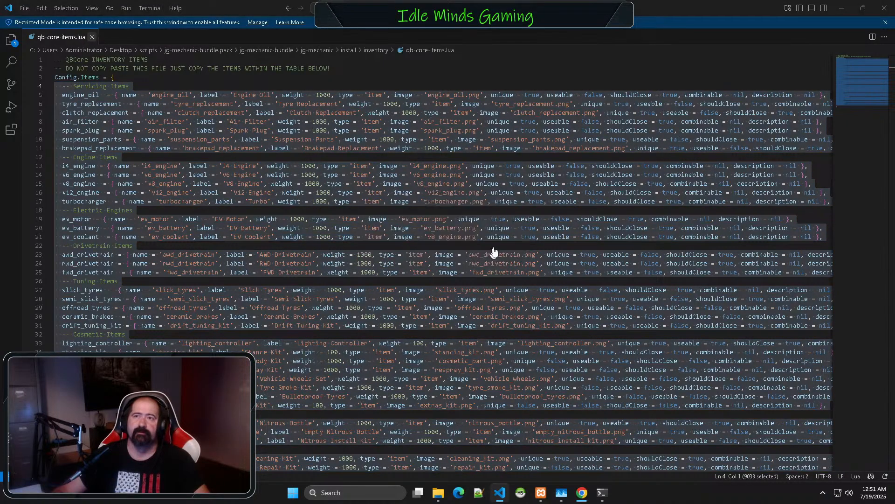
left_click(885, 8)
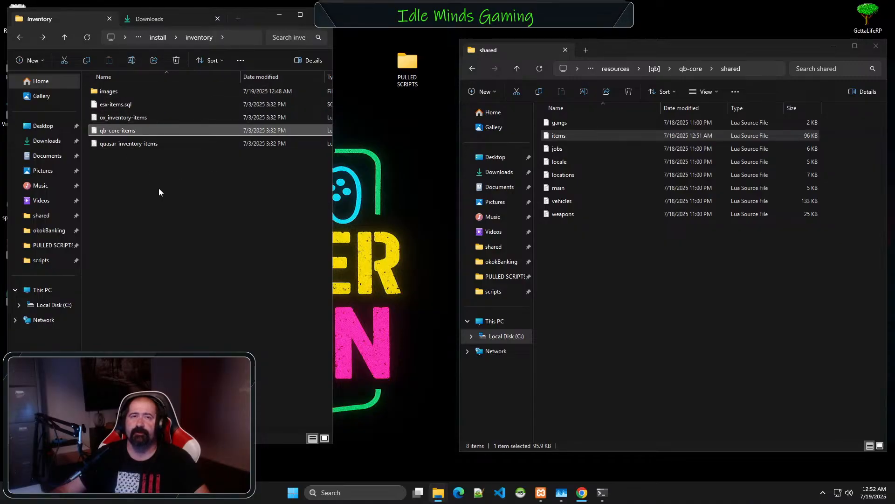
- Show jg-mechanic's install/database folder, then switch to phpMyAdmin in Chrome and open the import page for the qbcore_7b09b7 database
key("alt+Up")
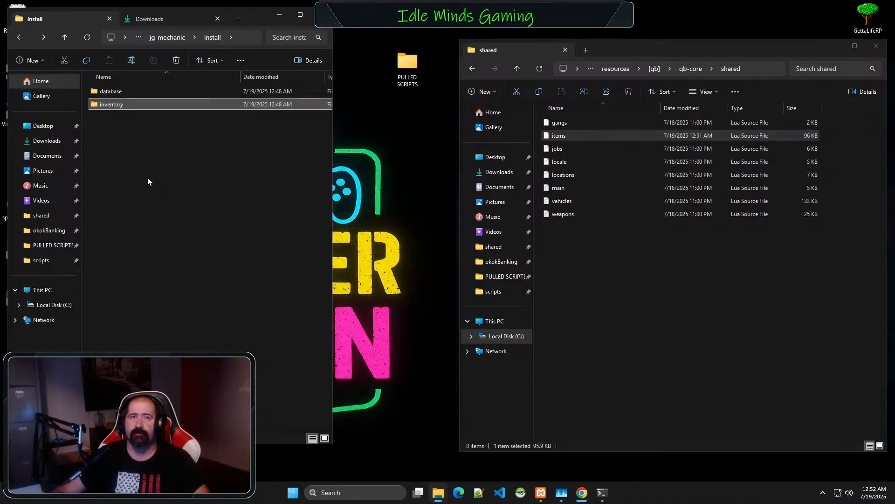
left_click(112, 92)
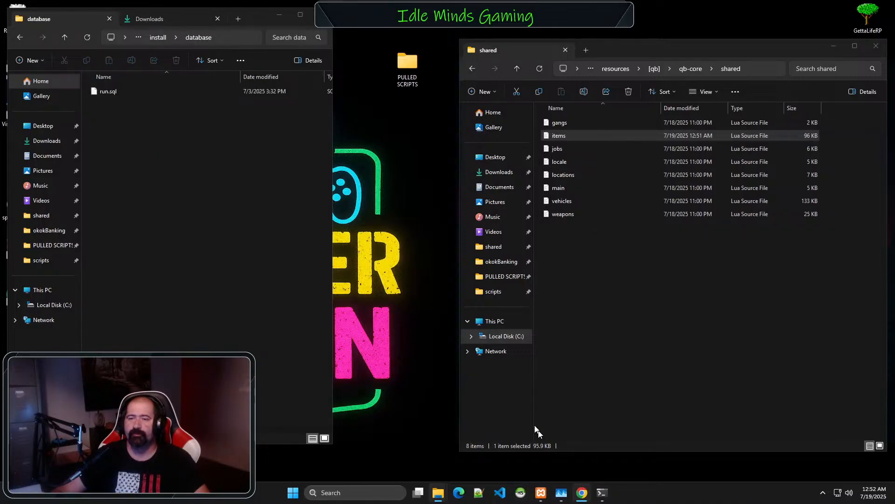
left_click(581, 493)
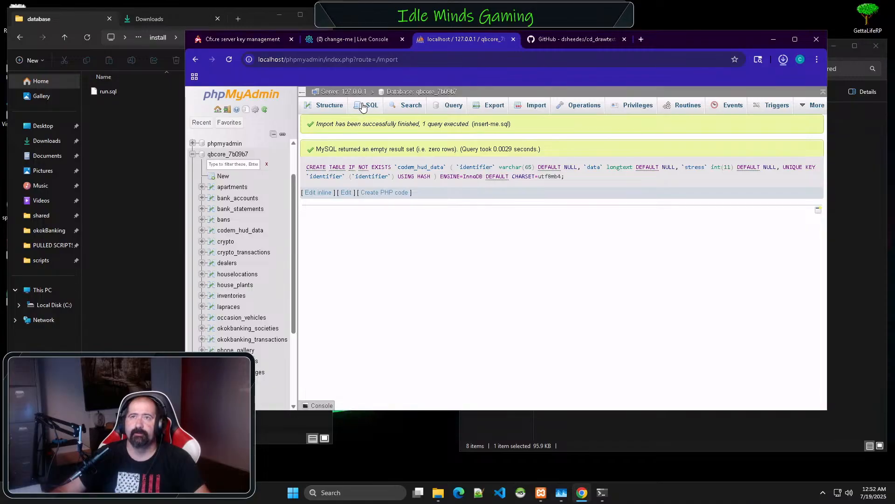
left_click(516, 107)
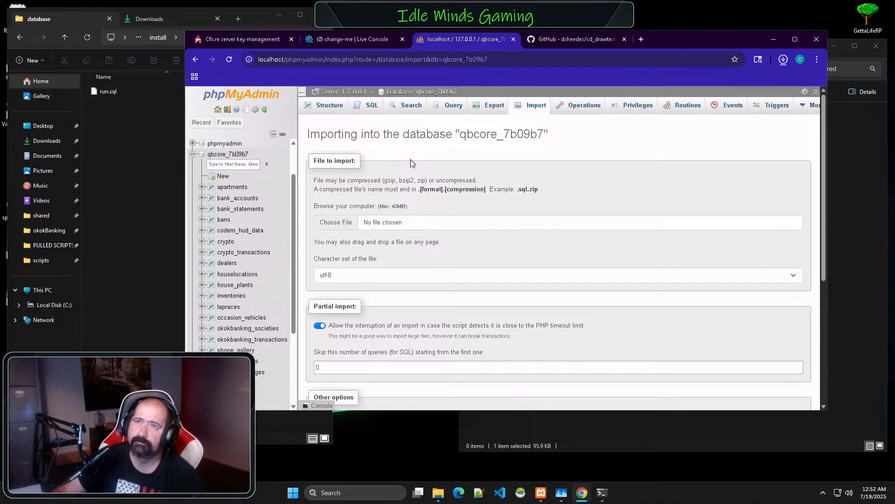
- Choose run.sql from jg-mechanic's install/database folder, inside the Desktop scripts folder's jg-mechanic bundle, as the file to import
left_click(387, 224)
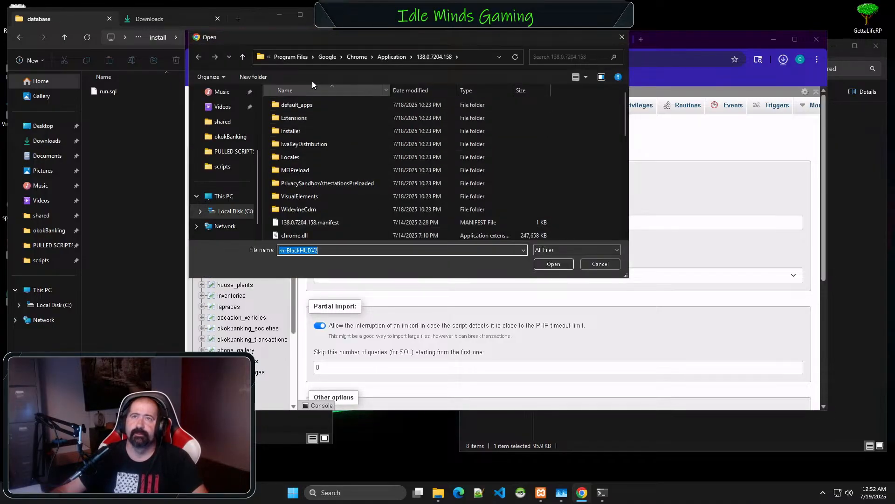
scroll(225, 133, "up", 3)
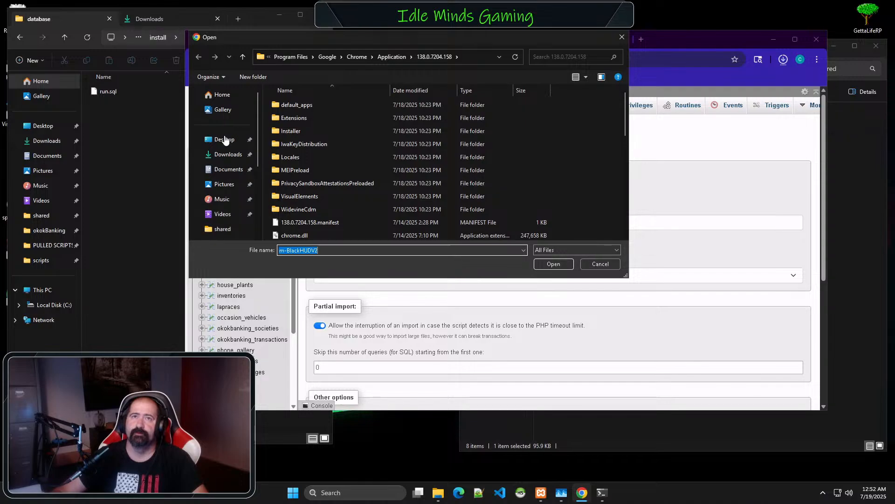
left_click(225, 138)
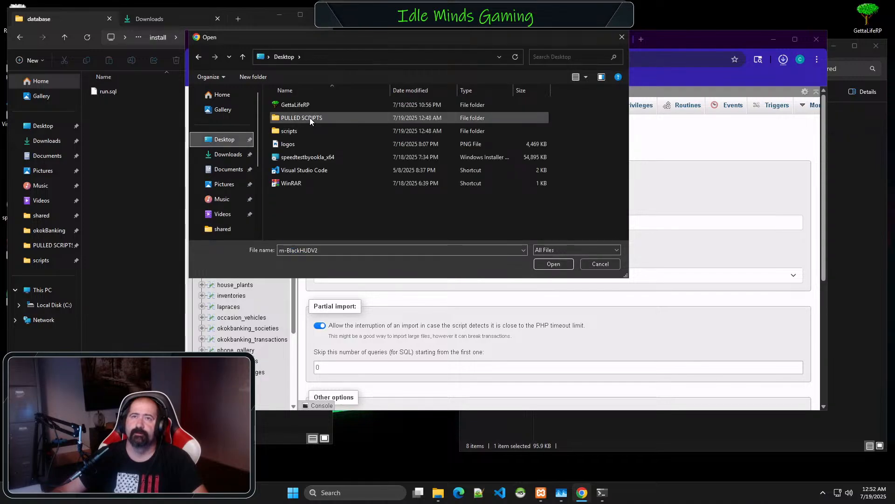
double_click(298, 130)
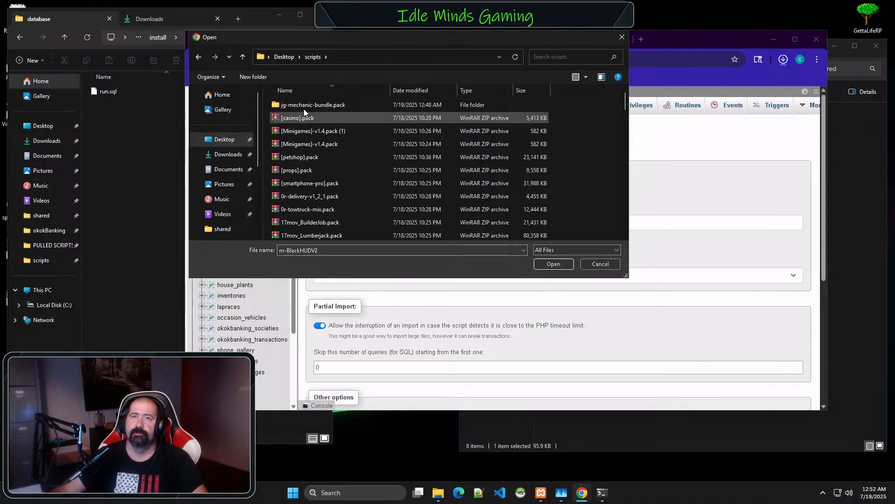
double_click(304, 106)
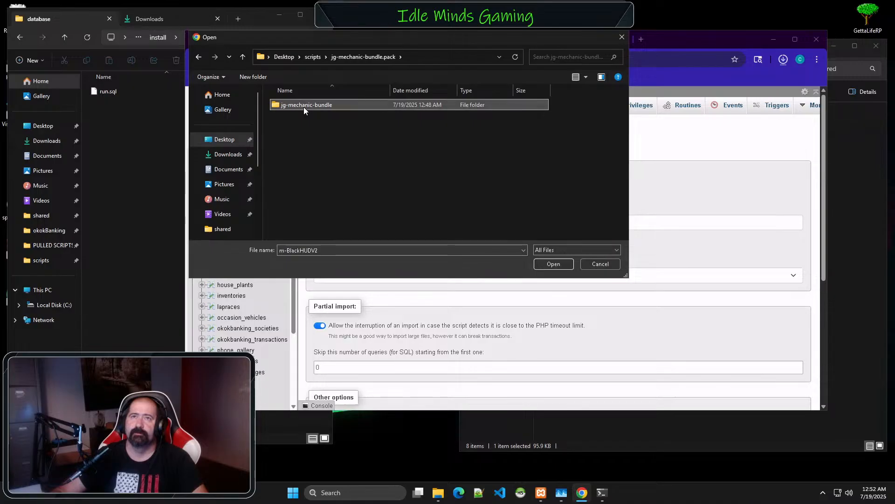
double_click(303, 106)
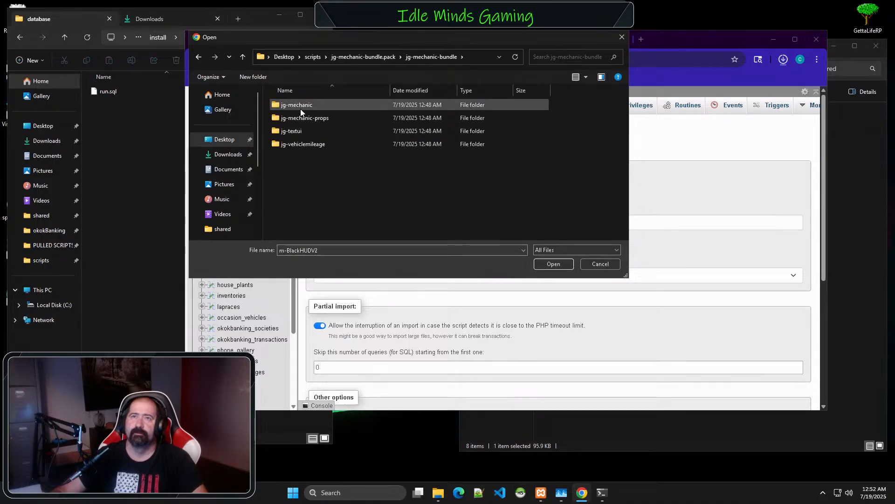
double_click(302, 107)
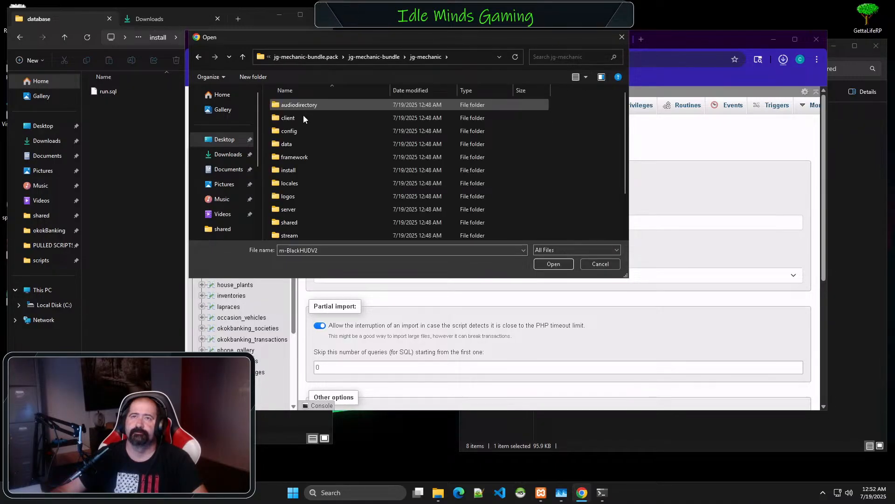
left_click(301, 172)
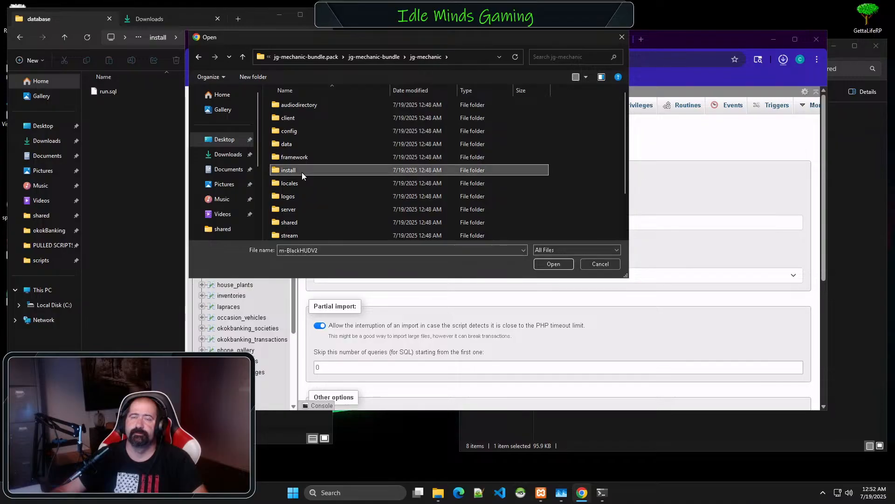
double_click(302, 172)
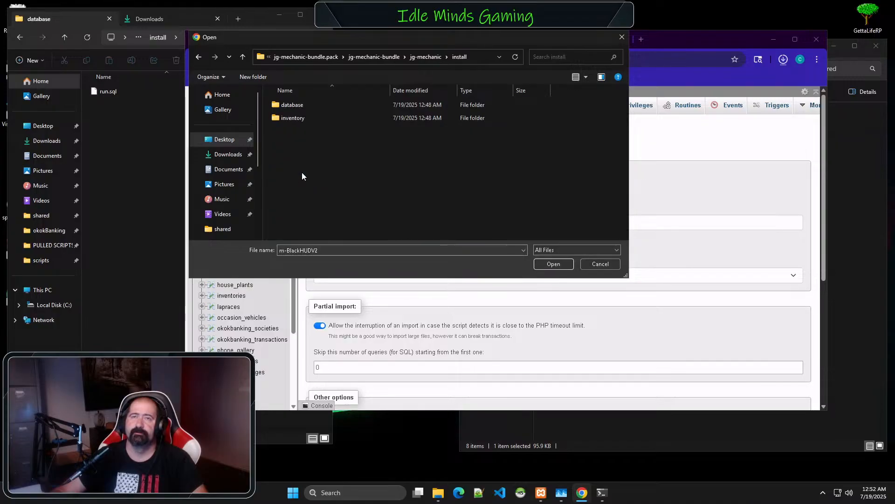
double_click(303, 110)
left_click(303, 108)
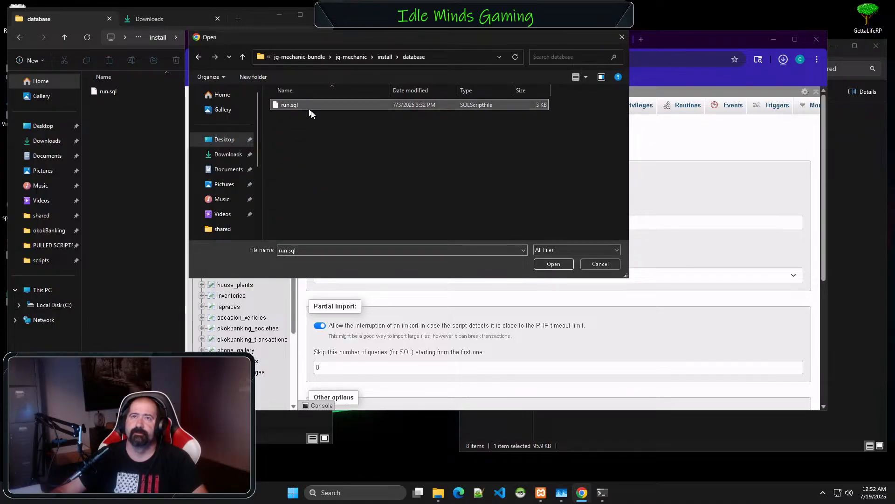
left_click(553, 269)
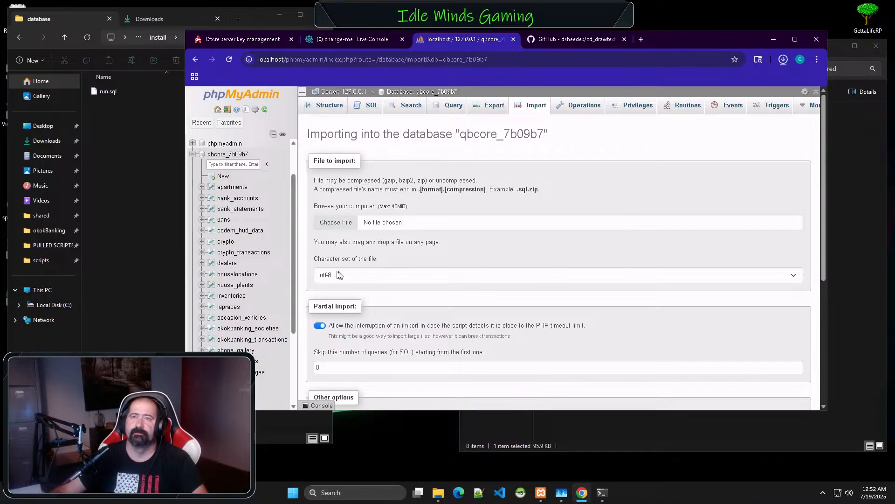
- Import run.sql into the qbcore_7b09b7 database with the default SQL options and minimize the browser
scroll(334, 280, "down", 5)
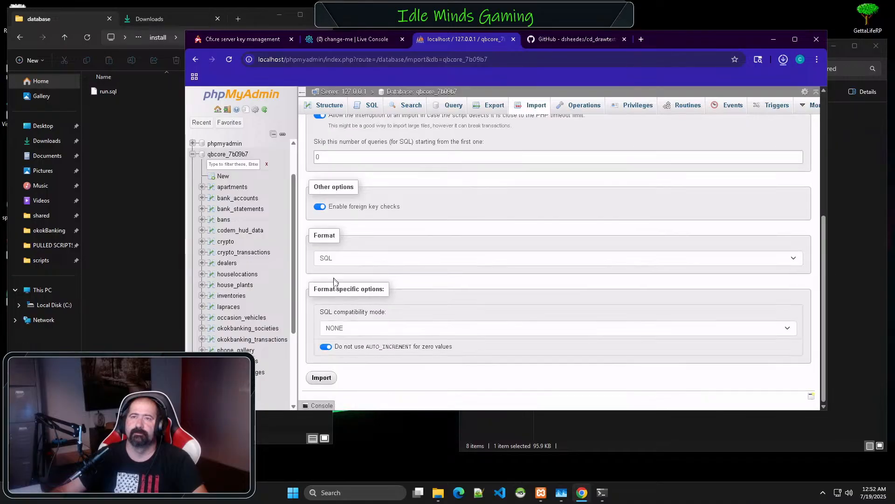
left_click(318, 379)
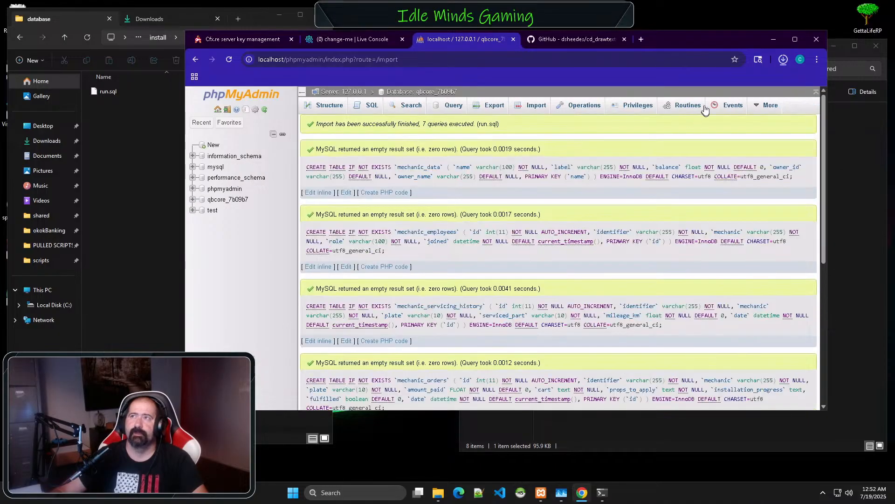
left_click(783, 60)
left_click(774, 40)
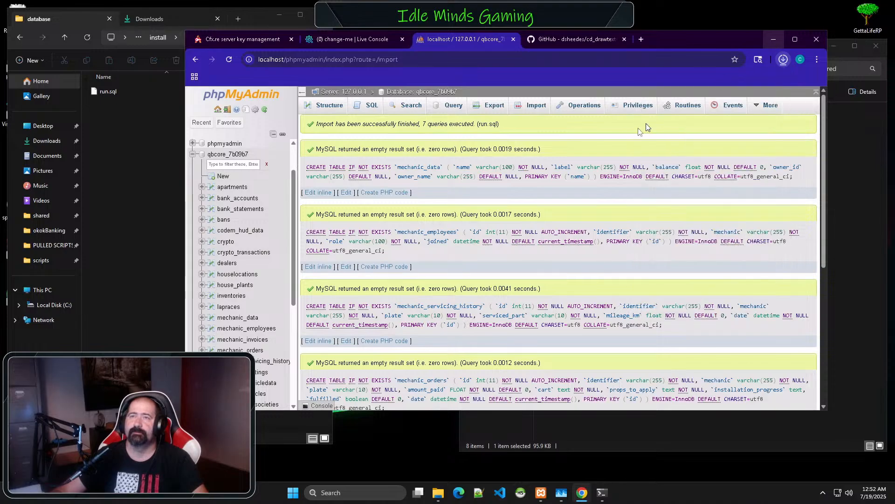
left_click(774, 40)
- Return to the main jg-mechanic folder in File Explorer and open its README.md in Visual Studio Code
key("alt+Left")
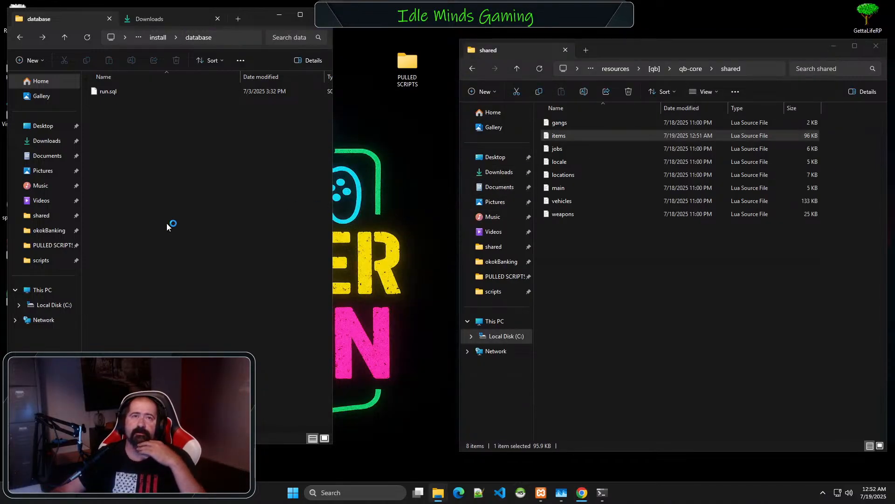
key("alt+Left")
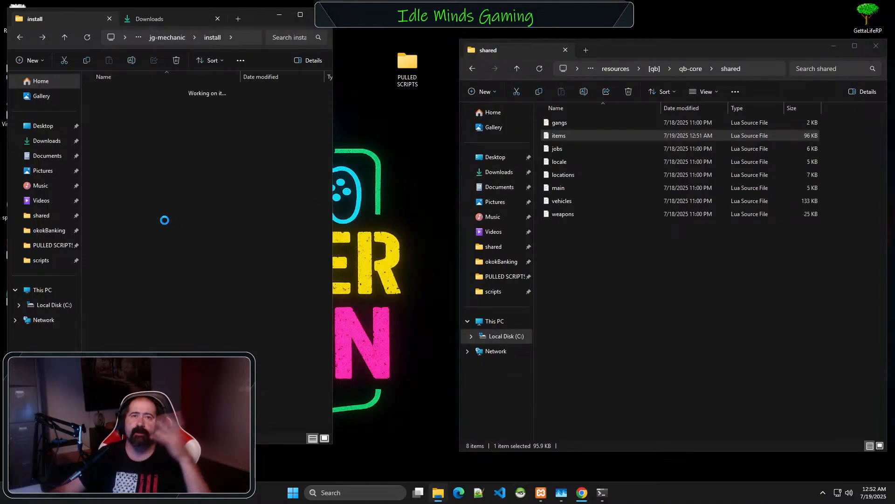
double_click(114, 273)
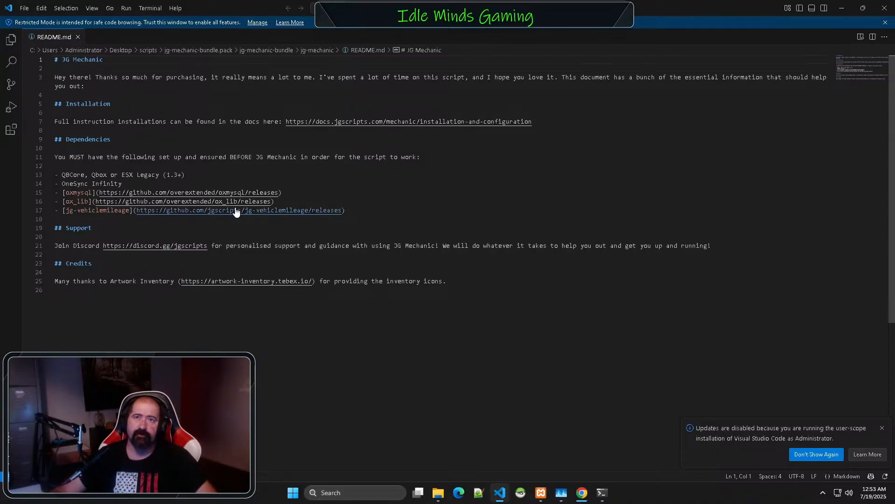
- Follow the README's jg-vehiclemileage releases link to GitHub and download the v2.0.1 source code as a zip
left_click(233, 210, "ctrl")
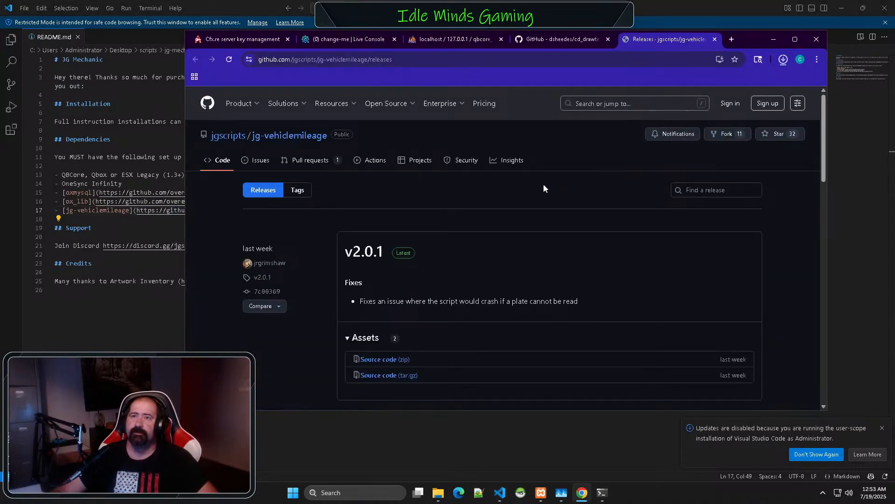
scroll(532, 187, "down", 1)
scroll(532, 190, "down", 1)
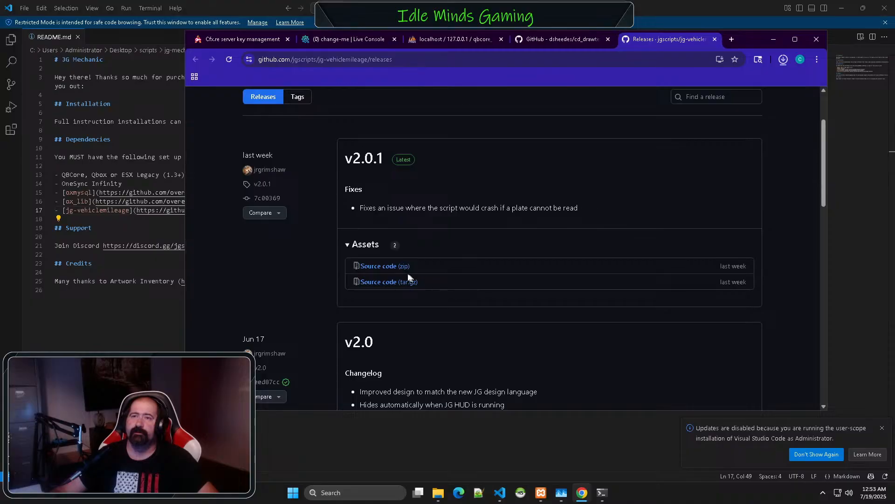
left_click(379, 266)
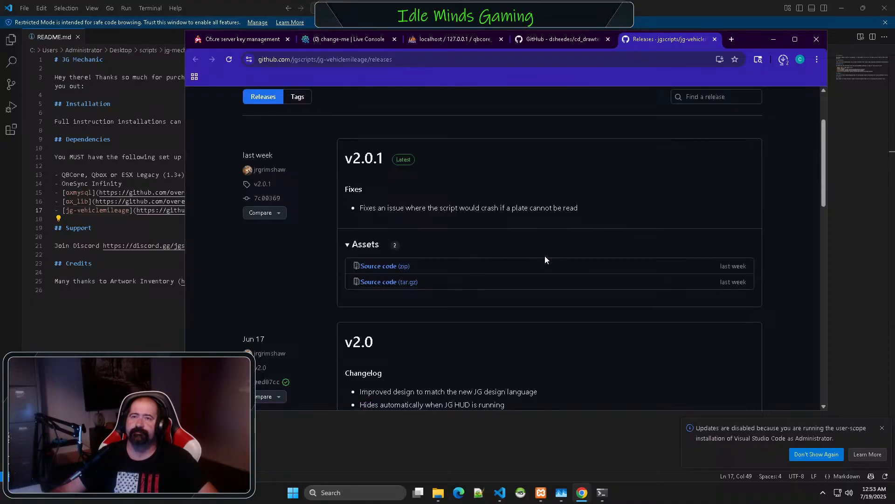
- Check the browser's recent downloads for the jg-vehiclemileage zip and return to the README in Visual Studio Code
left_click(784, 60)
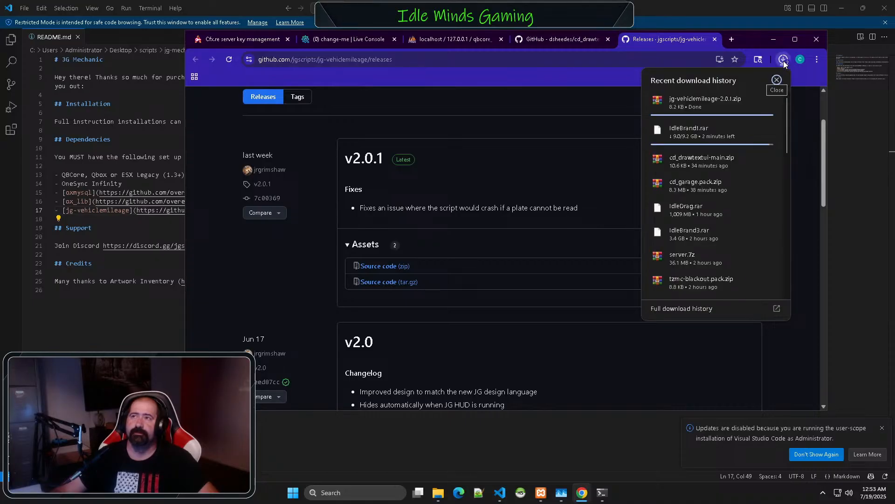
left_click(783, 60)
left_click(773, 40)
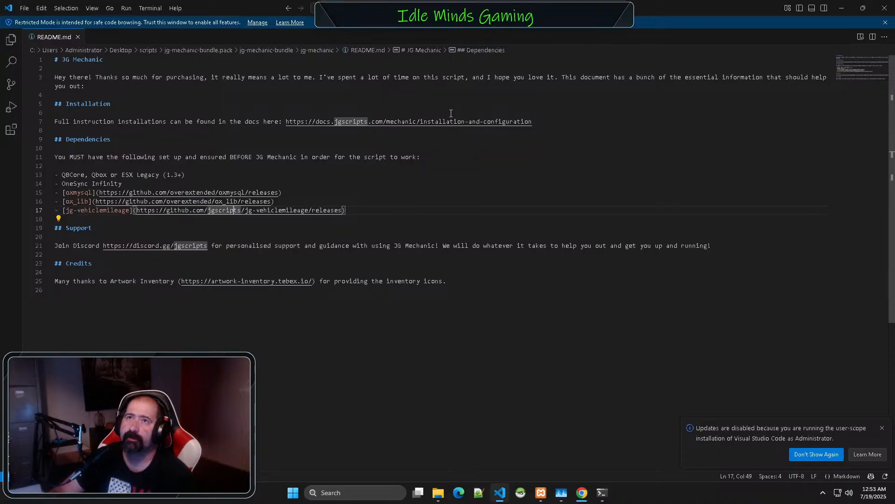
- Follow the README's installation documentation link and review the jg-mechanic installation instructions
left_click(539, 123)
left_click_drag(539, 123, 286, 122)
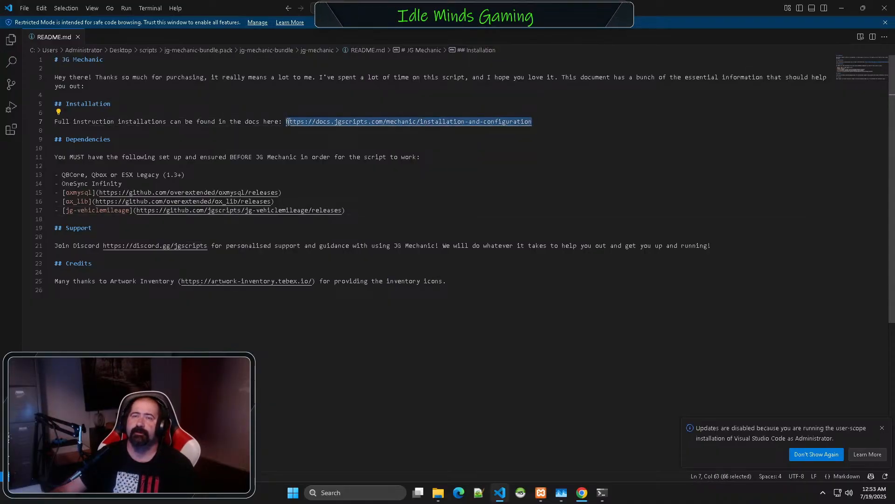
key("Down")
key("Down")
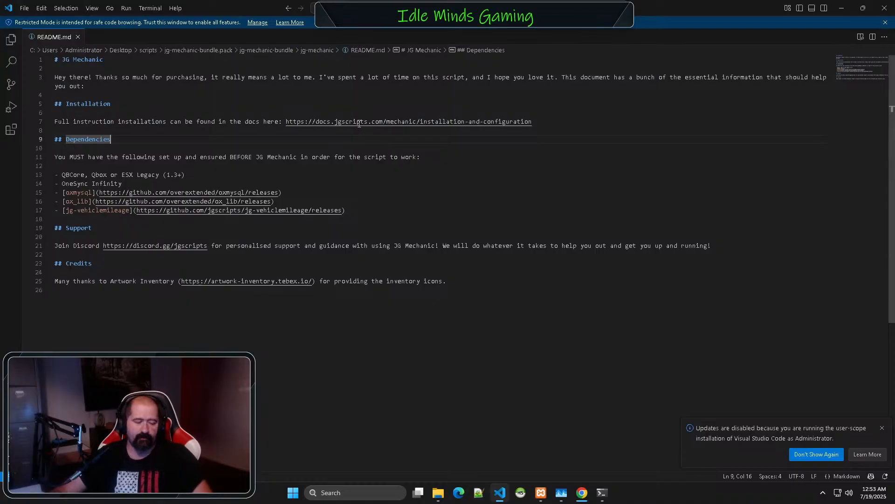
left_click(359, 122, "ctrl")
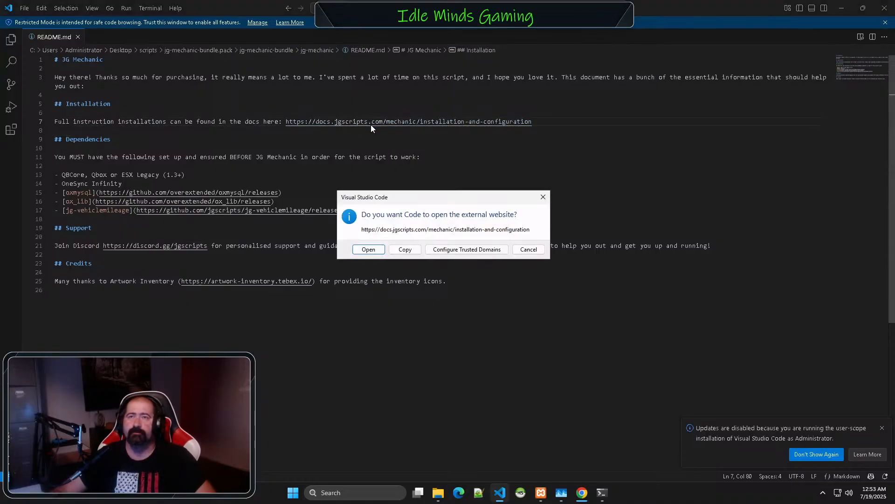
left_click(368, 250)
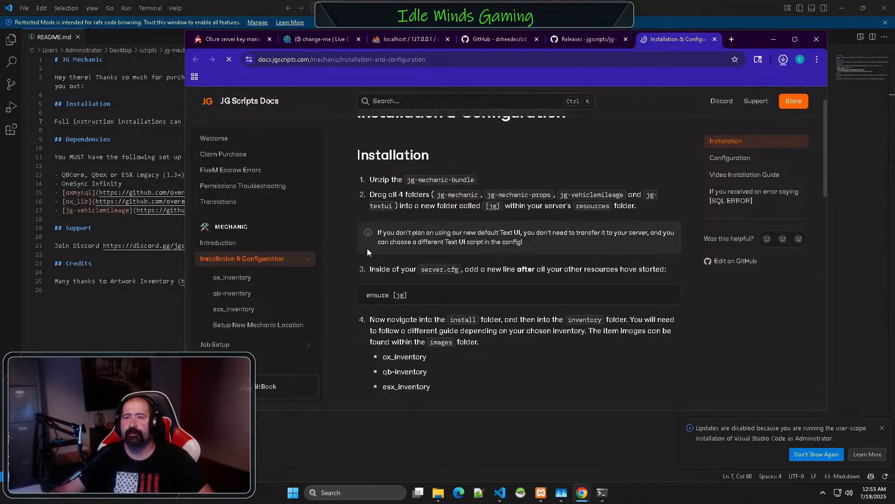
scroll(367, 252, "down", 3)
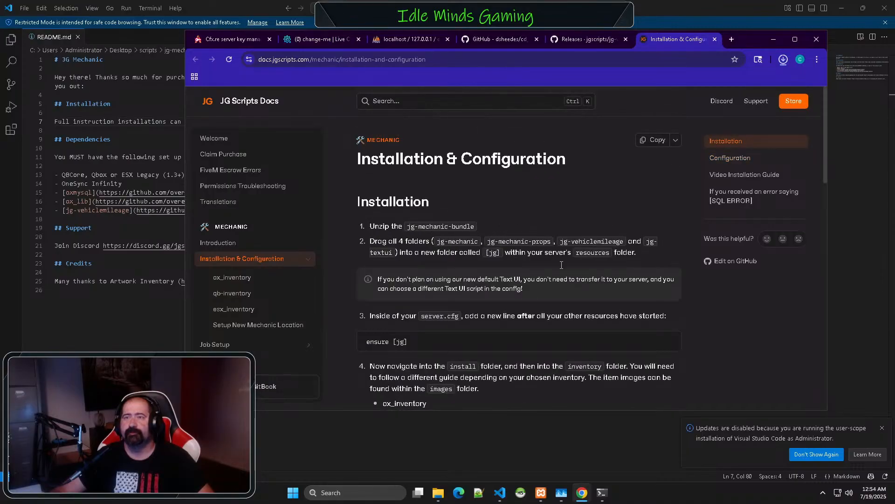
- Close the JG Scripts docs and both GitHub pages, minimize the browser and close Visual Studio Code
left_click(714, 39)
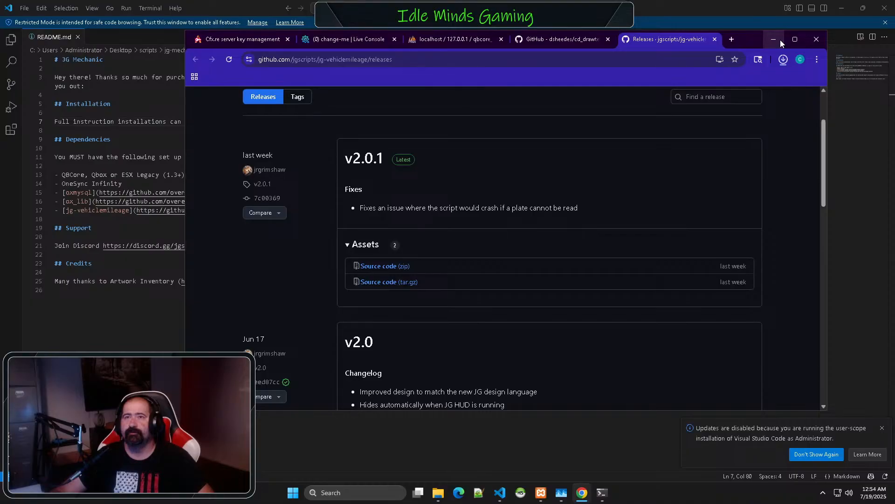
left_click(714, 39)
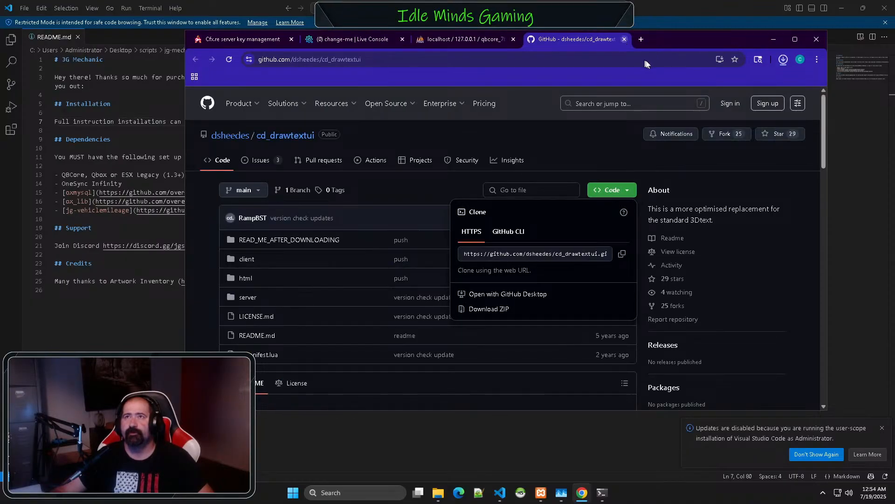
left_click(624, 39)
left_click(773, 40)
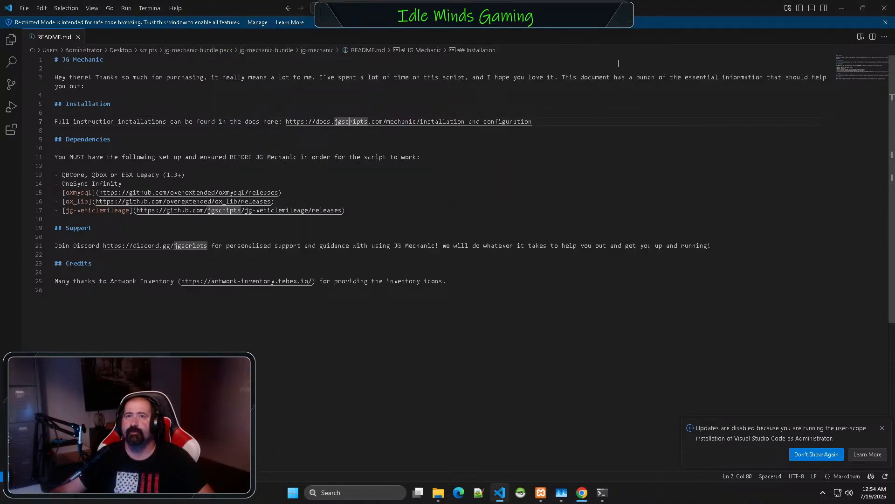
left_click(885, 9)
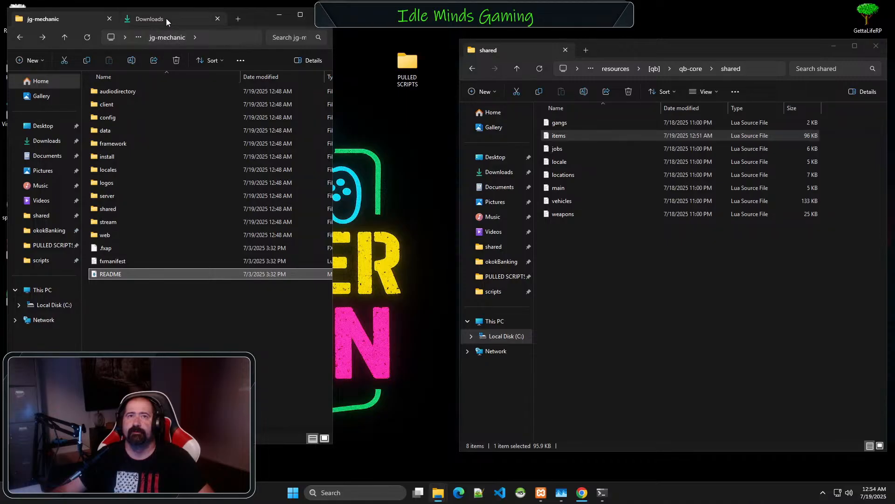
- Show Downloads in one File Explorer window and open the server's resources/[SCRIPTS] folder in the other
left_click(166, 18)
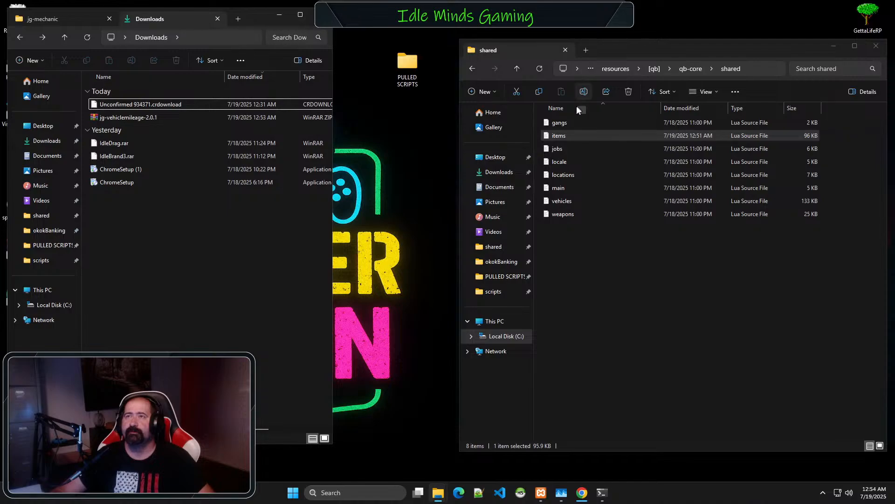
key("alt+Left")
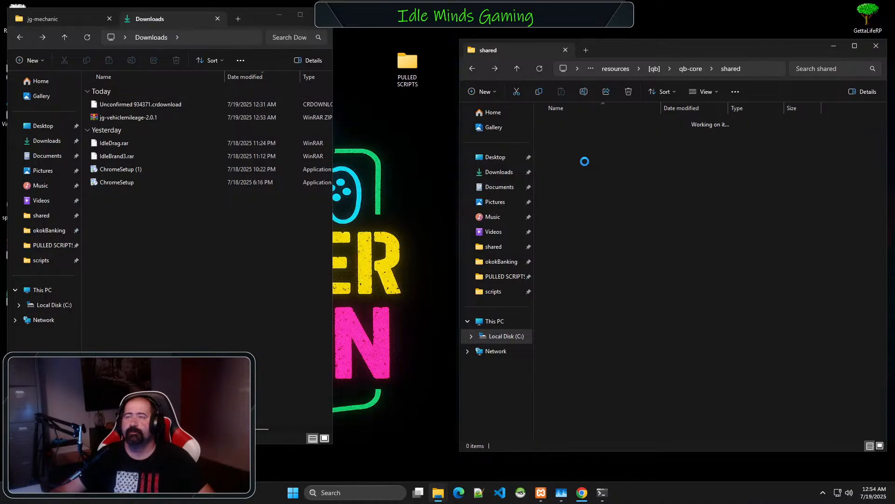
key("alt+Left")
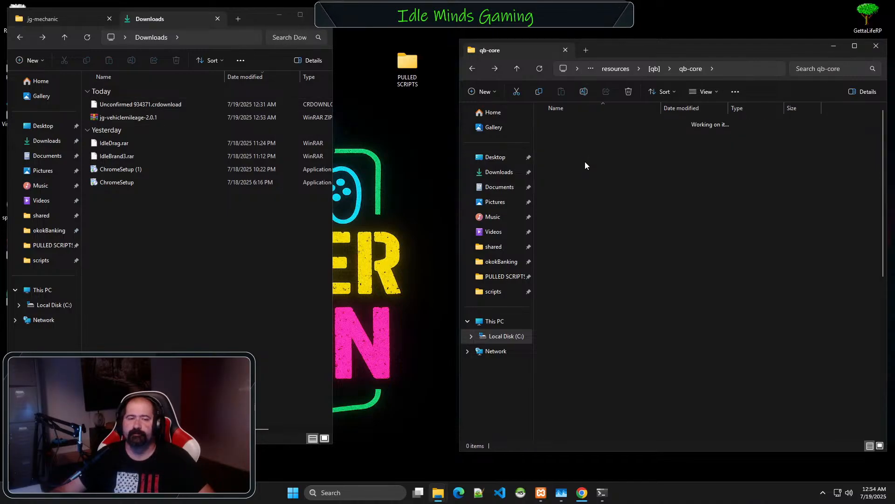
key("alt+Left")
key("alt+Left")
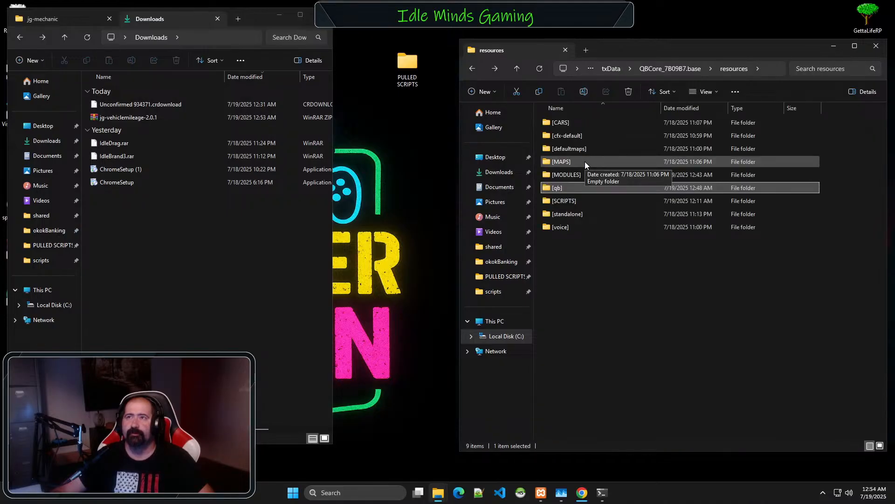
double_click(568, 198)
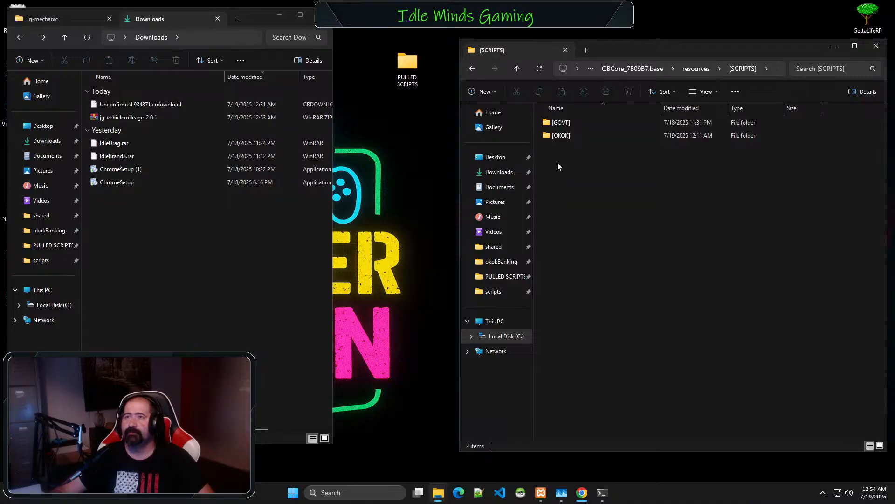
- Create a new folder named [JOBS] inside the server's [SCRIPTS] folder
right_click(558, 175)
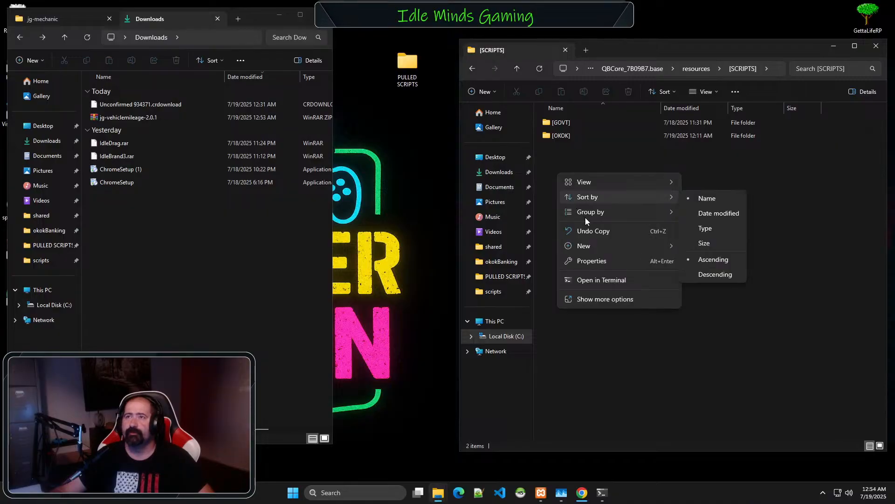
mouse_move(605, 242)
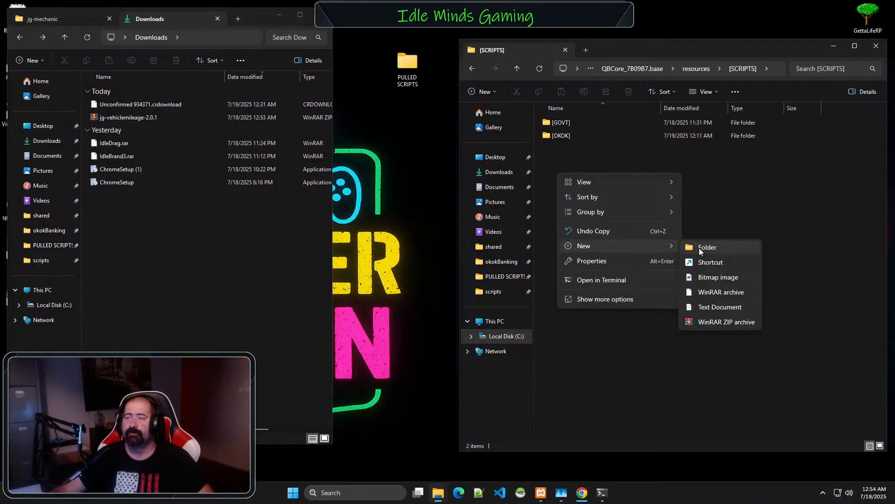
left_click(699, 249)
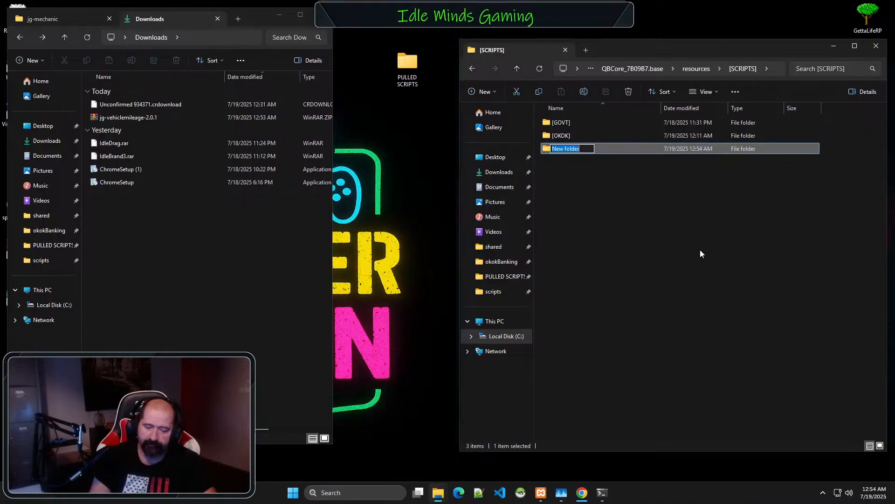
type("[")
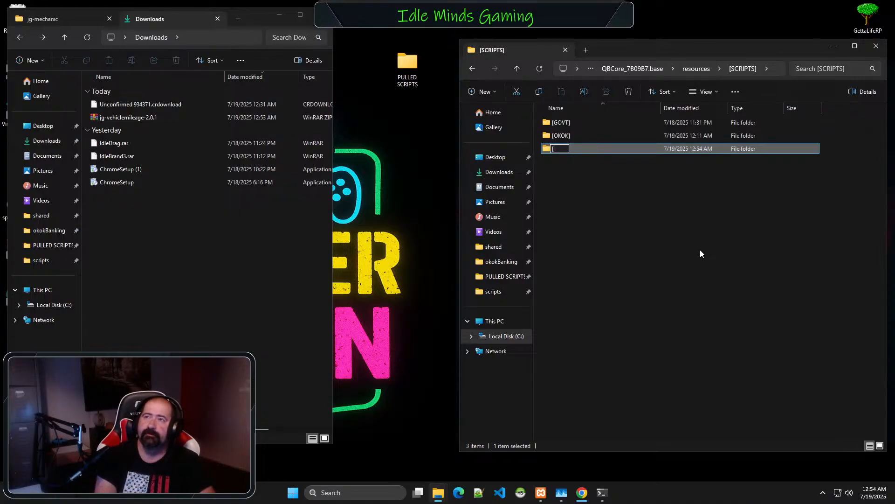
type("JOBS")
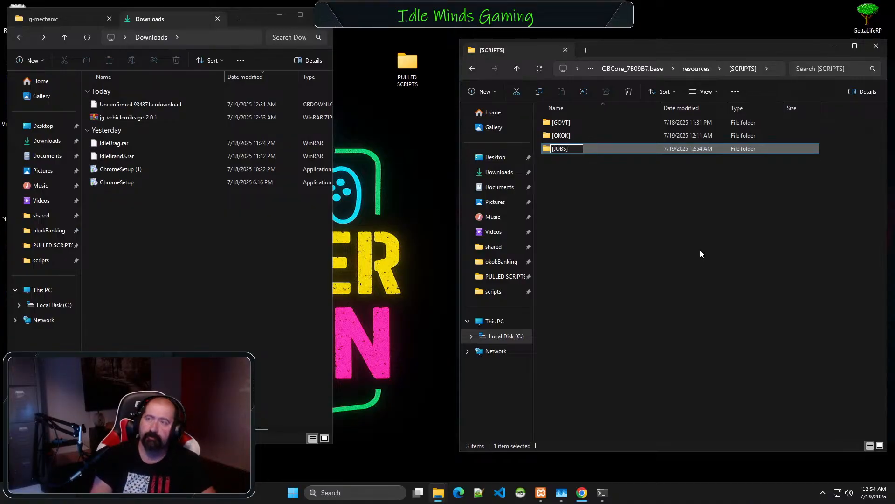
key("Return")
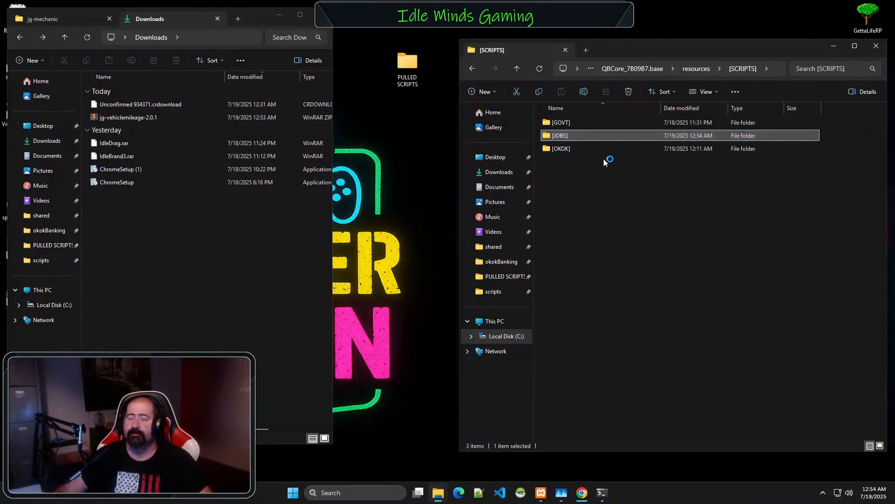
- Open the [JOBS] folder and create a subfolder named [MECH] in it
key("Return")
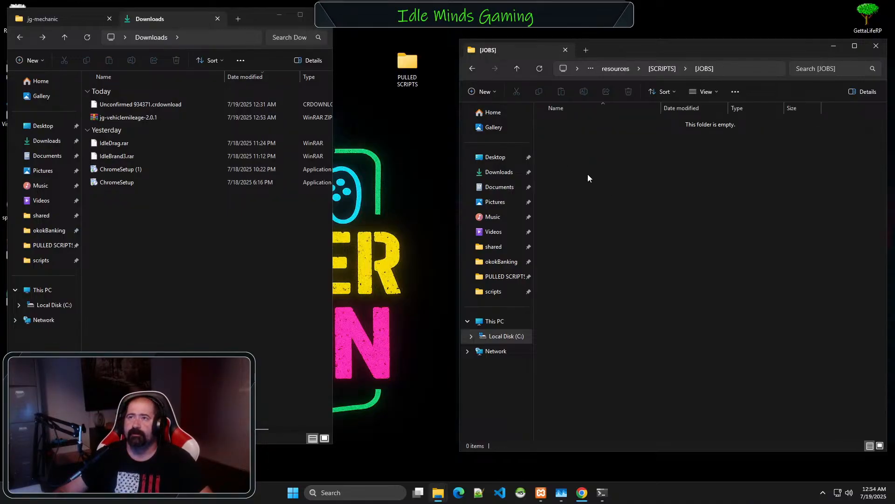
right_click(559, 153)
mouse_move(602, 226)
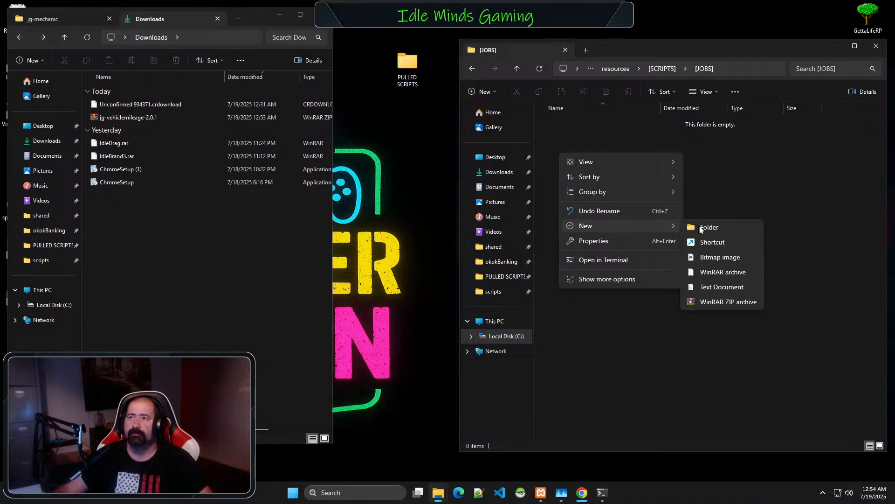
left_click(702, 228)
type("[")
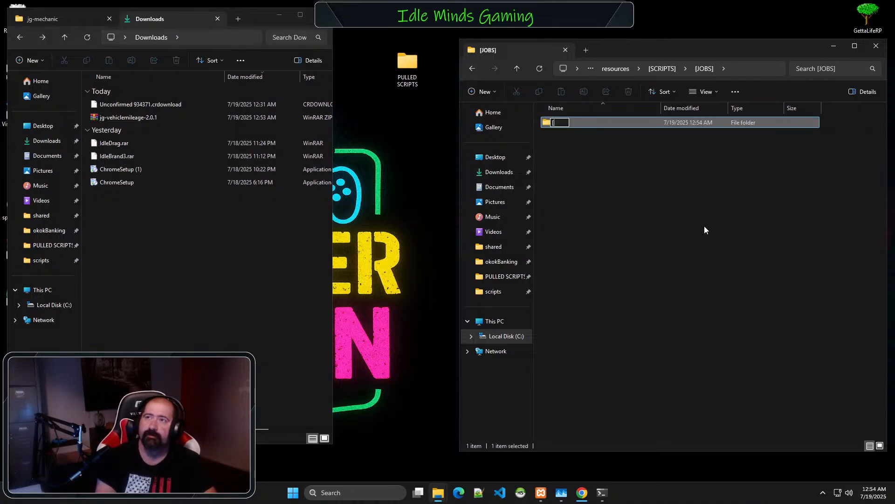
type("MECH")
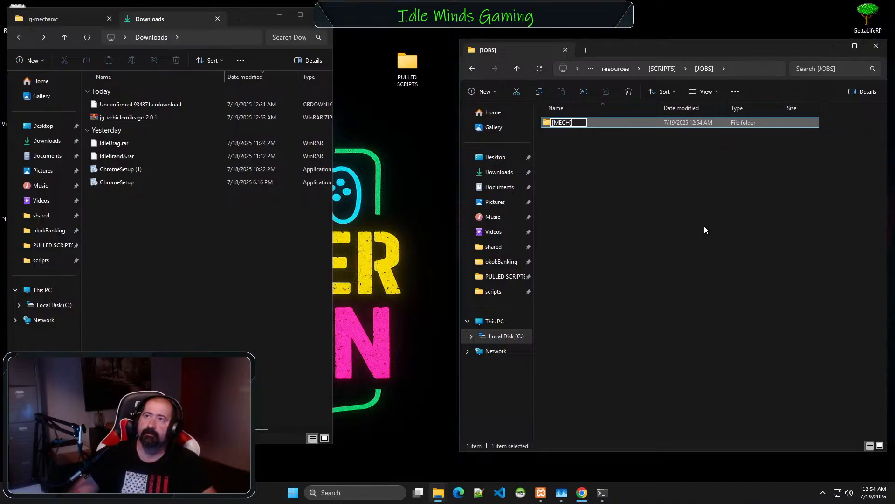
key("Escape")
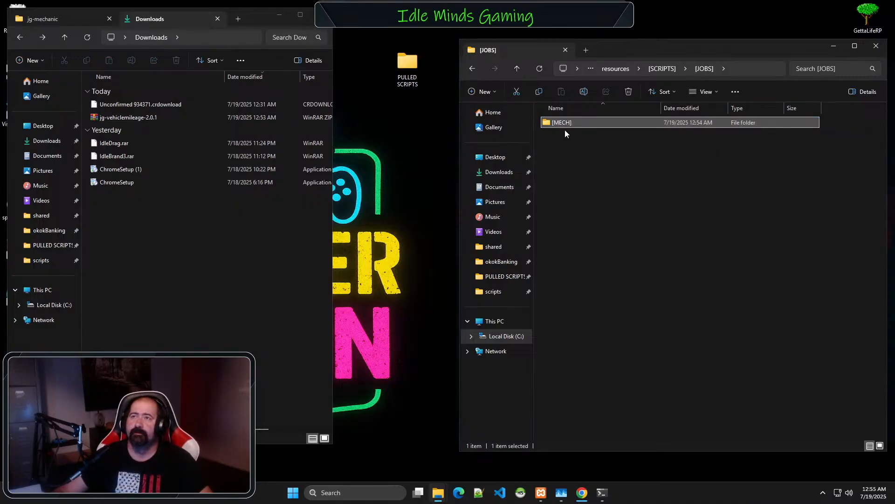
- Open the [MECH] folder and create a subfolder named [JG-MECH] in it
double_click(562, 123)
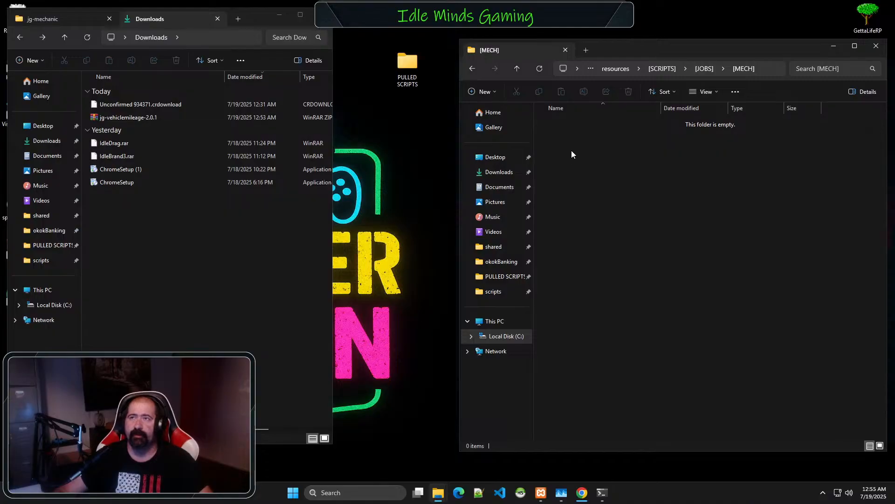
right_click(560, 149)
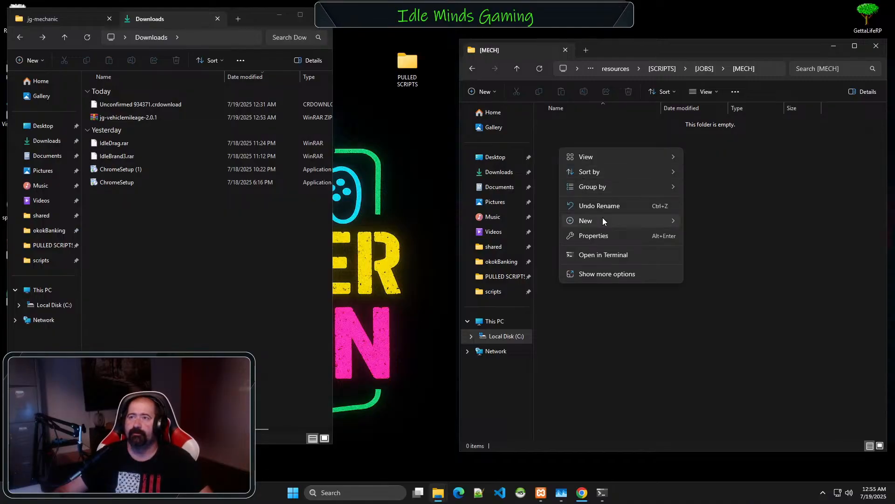
mouse_move(616, 222)
left_click(707, 222)
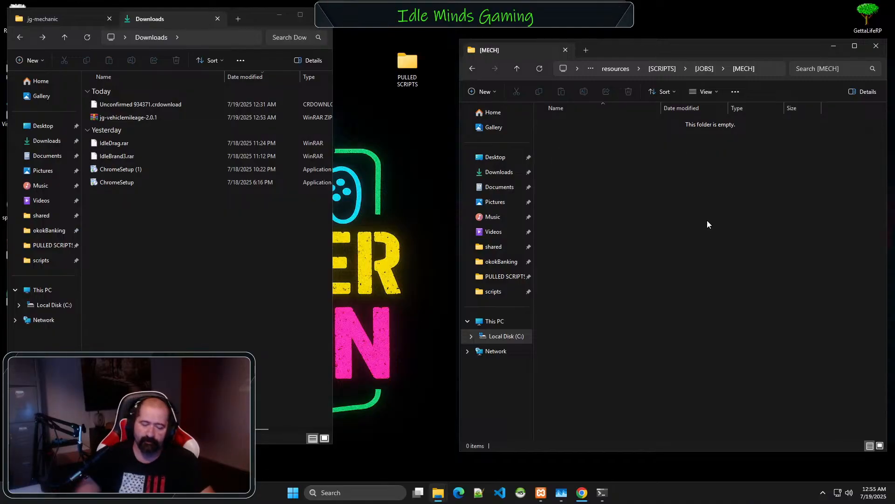
type("[")
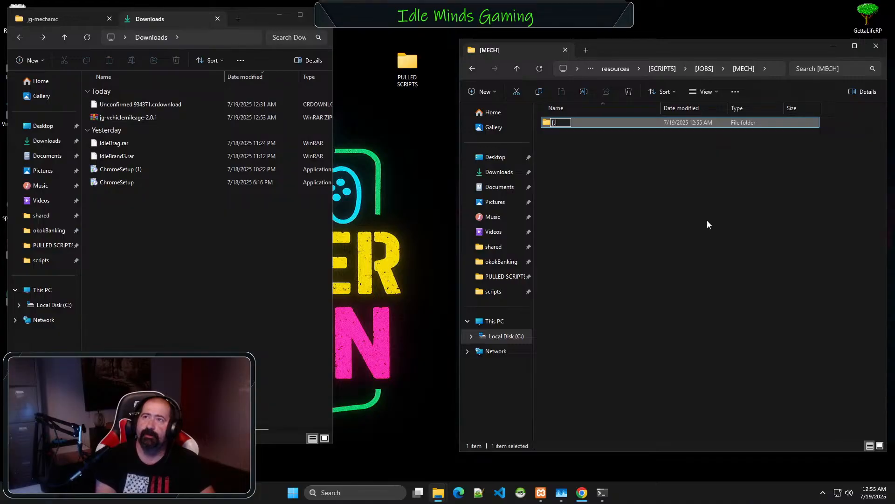
type("JG-MECH")
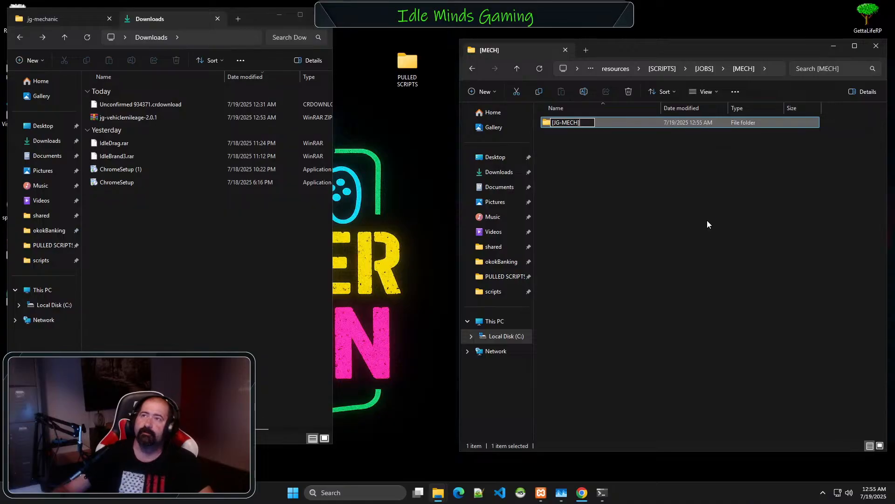
key("Return")
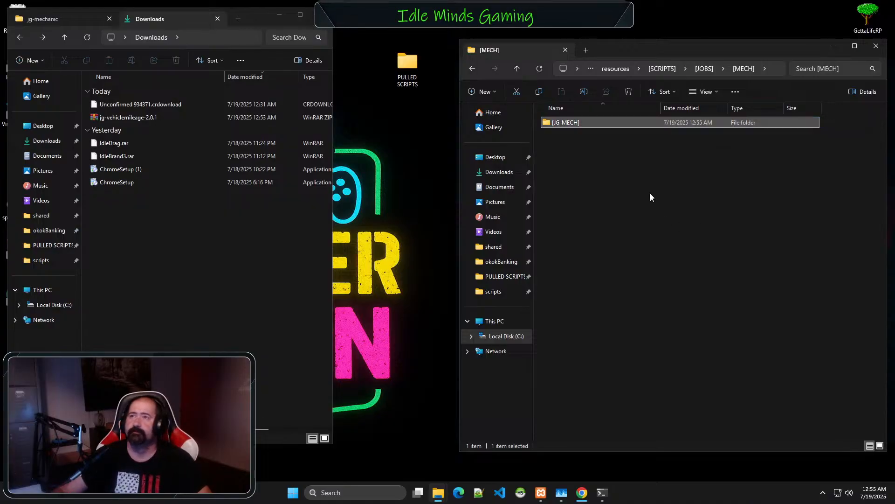
- Open the [JG-MECH] folder and extract jg-vehiclemileage-2.0.1.zip to a folder of the same name in Downloads
double_click(558, 124)
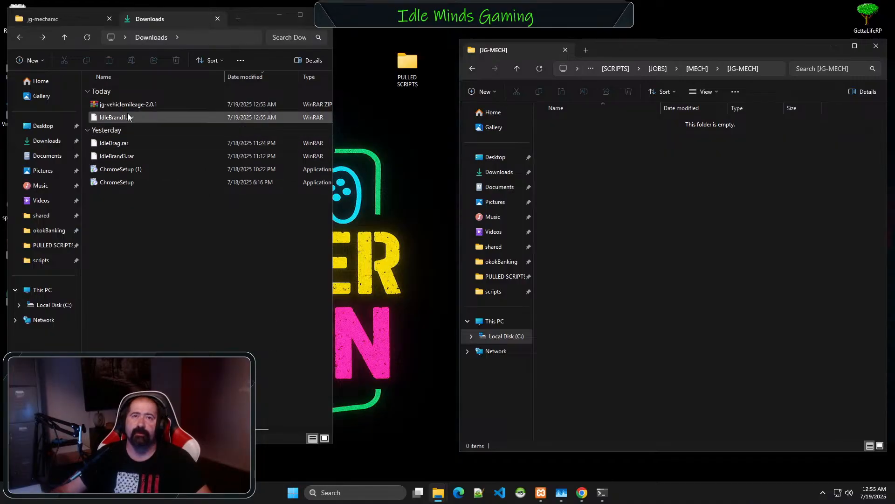
left_click(125, 105)
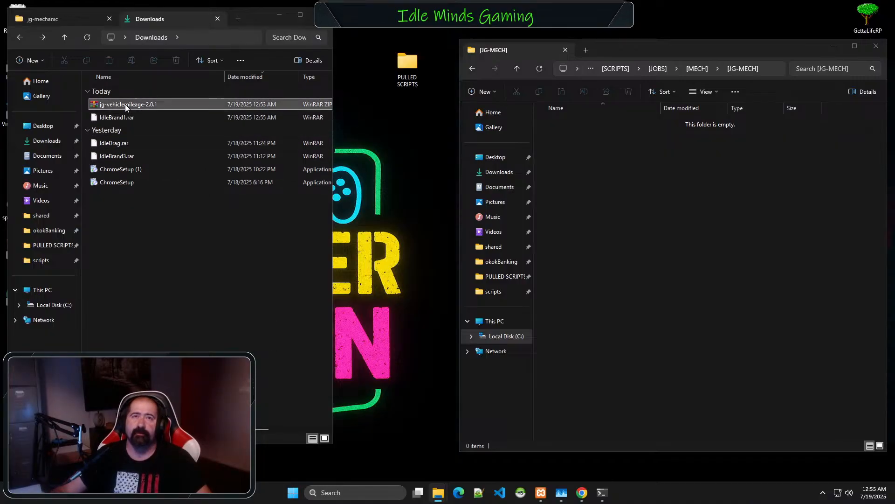
left_click(158, 119, "shift")
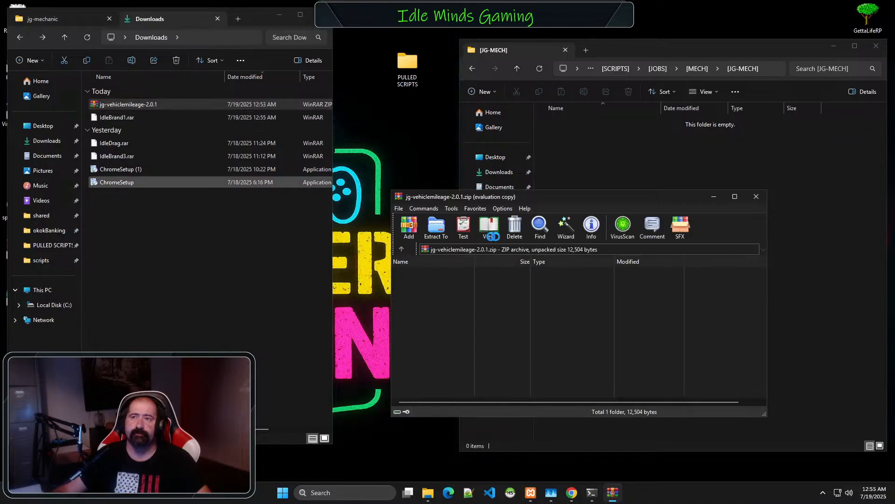
left_click(444, 230)
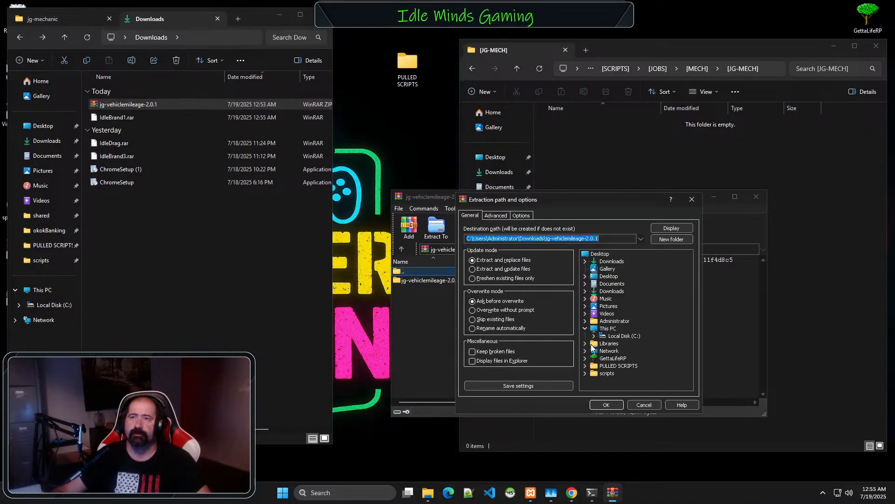
left_click(607, 405)
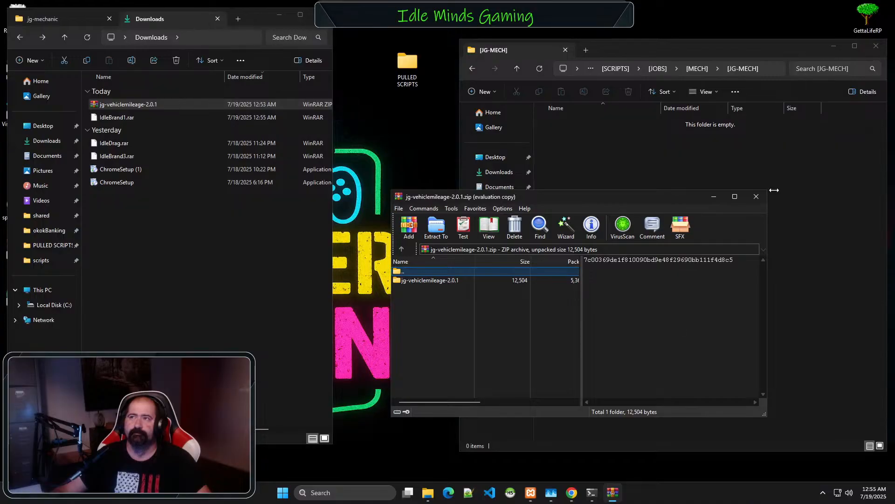
left_click(760, 197)
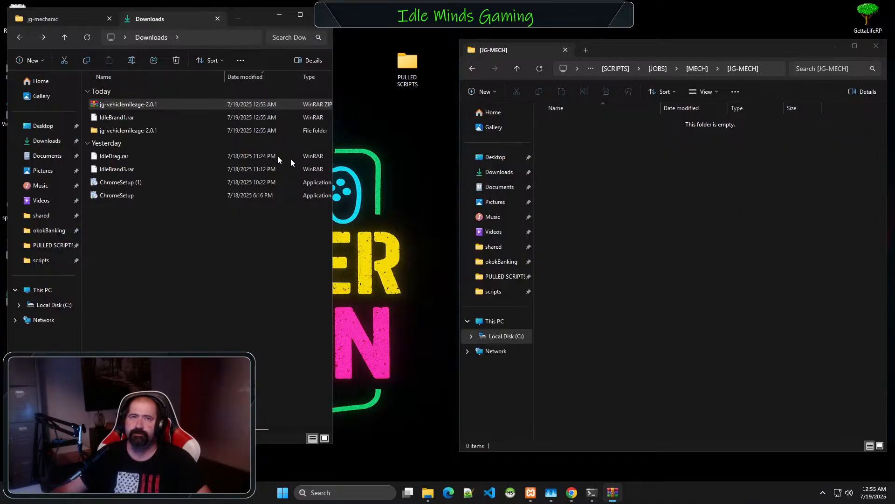
- Open the extracted jg-vehiclemileage-2.0.1 folder and its inner folder, and review the config file in Visual Studio Code
left_click(133, 131)
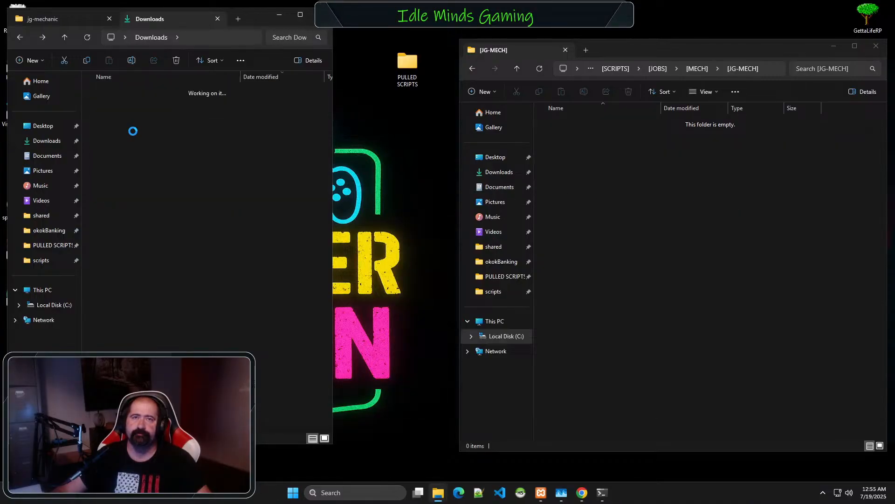
double_click(125, 106)
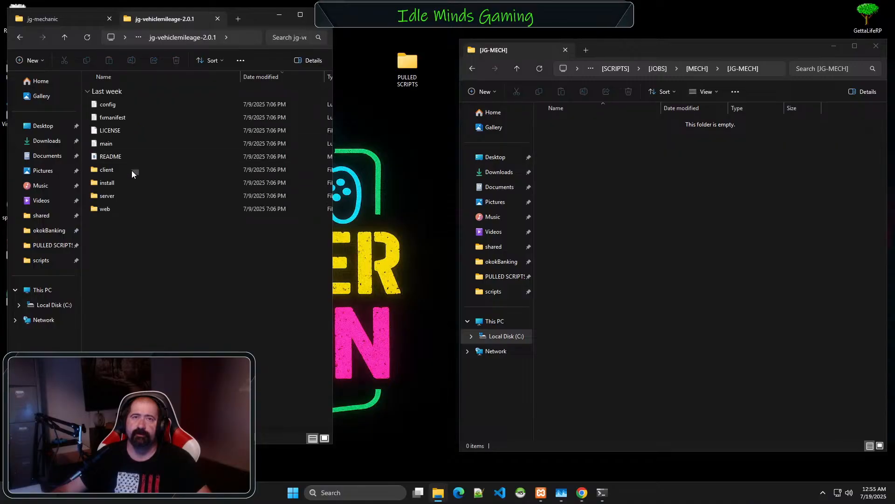
left_click(124, 104)
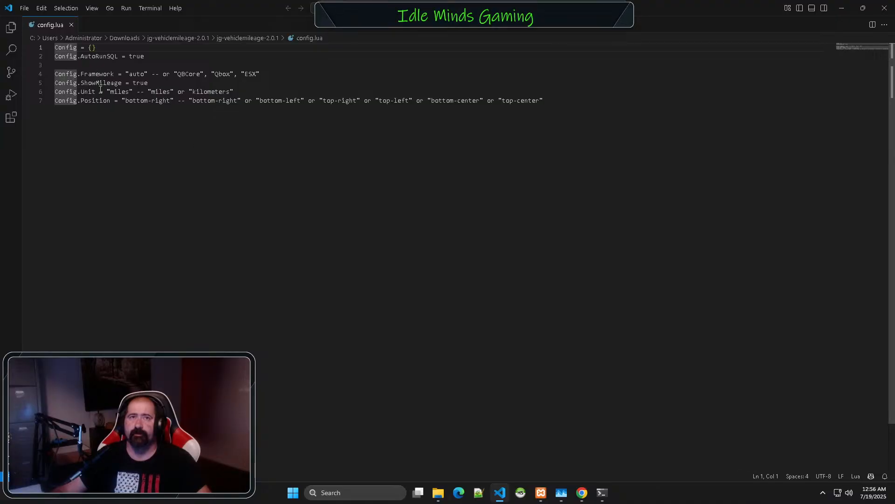
left_click(885, 8)
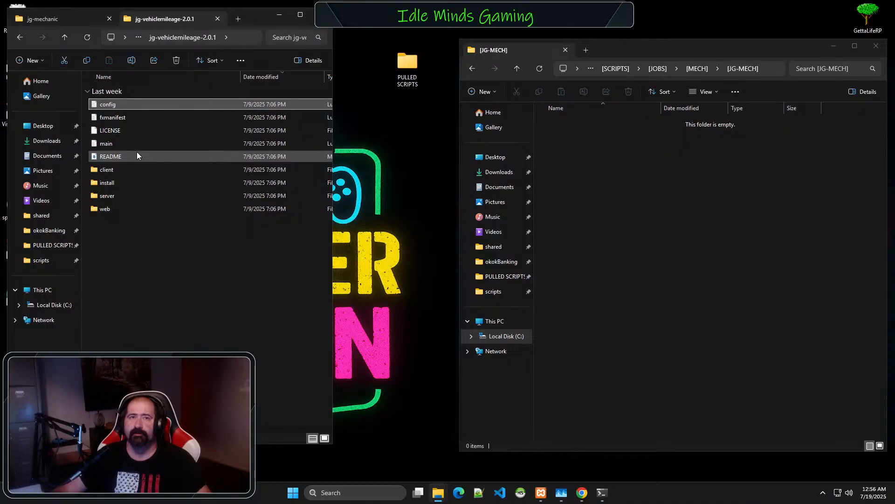
- Move the inner jg-vehiclemileage-2.0.1 folder into the server's [JG-MECH] folder and return to Downloads
key("alt+Left")
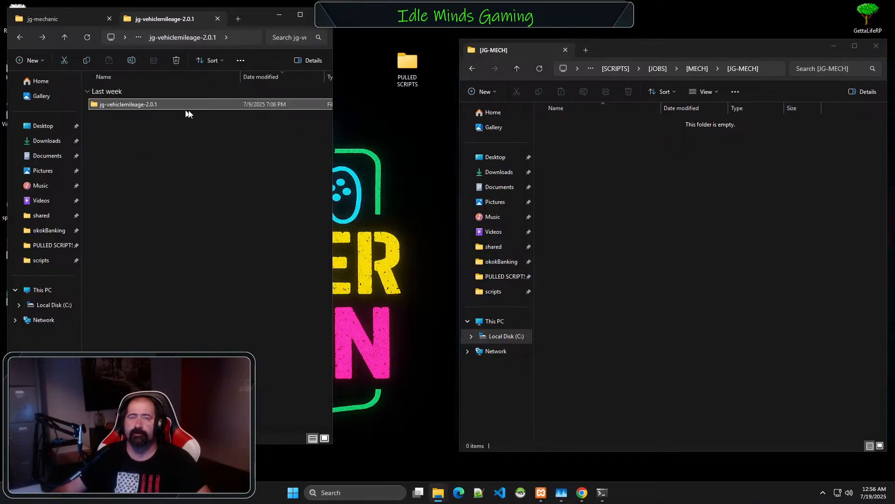
right_click(160, 104)
left_click(121, 161)
left_click_drag(110, 104, 556, 182)
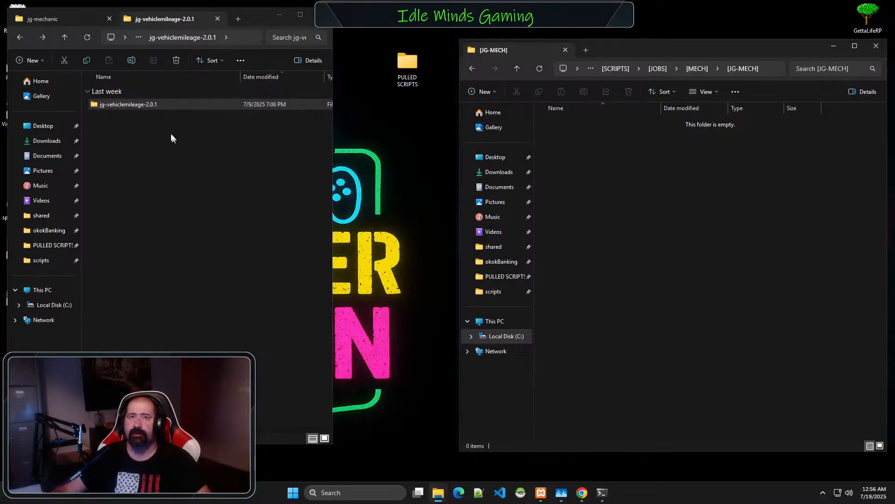
left_click(204, 181)
key("alt+Left")
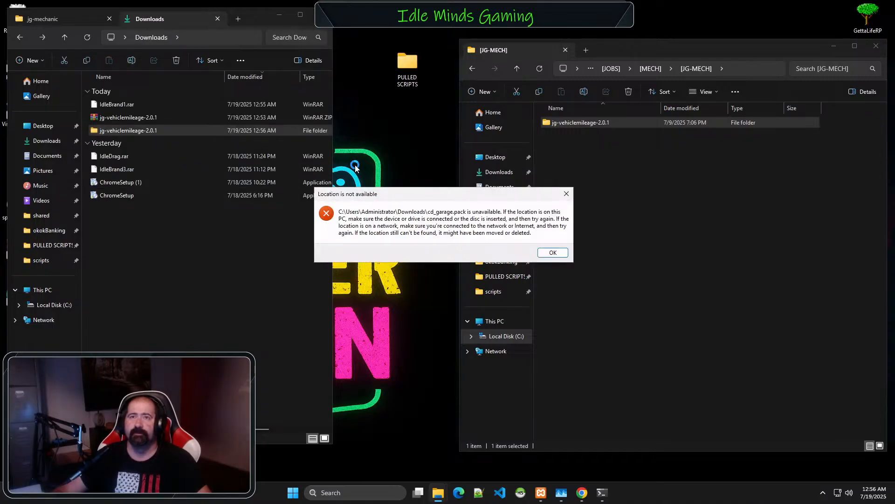
left_click(541, 254)
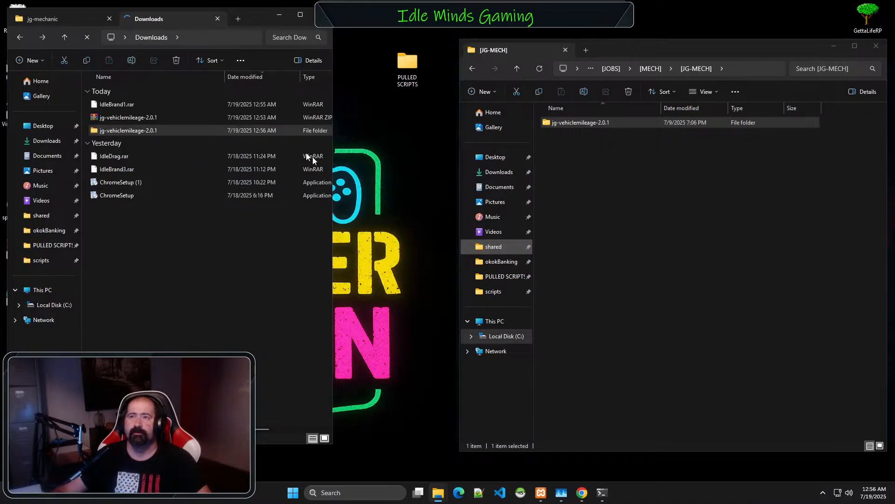
- Open config.lua from the jg-mechanic script's config folder in Visual Studio Code
left_click(85, 22)
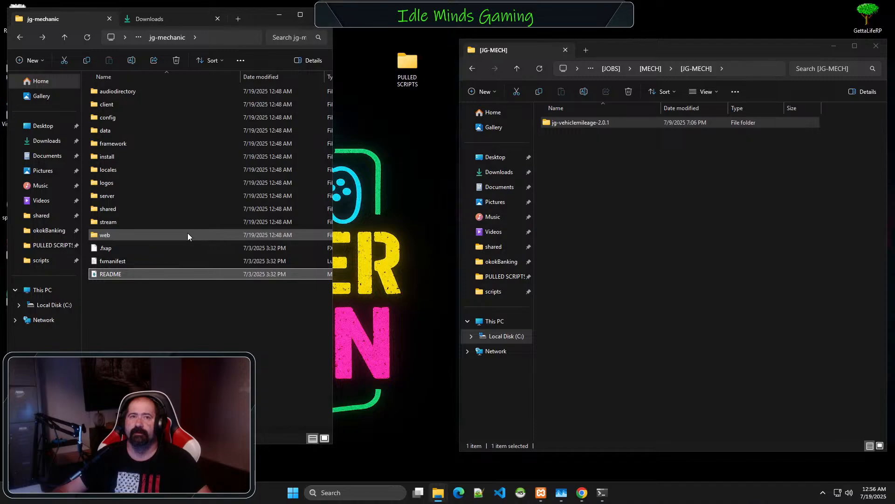
double_click(133, 144)
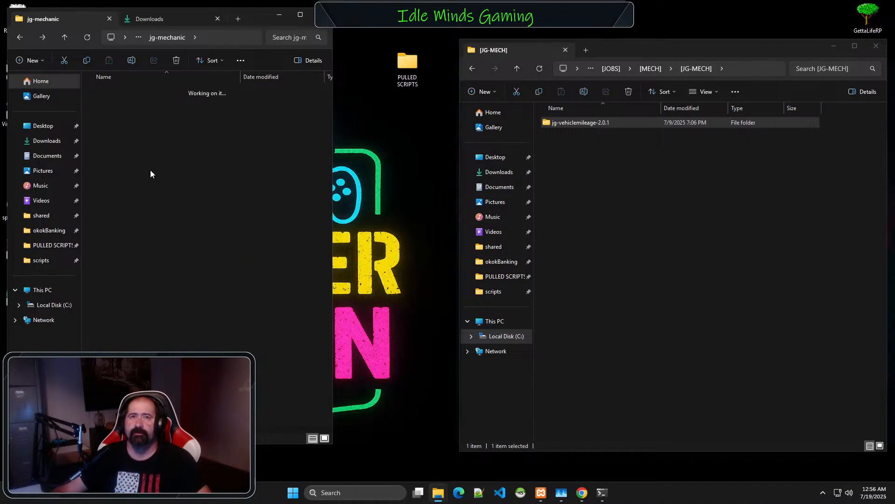
key("alt+Left")
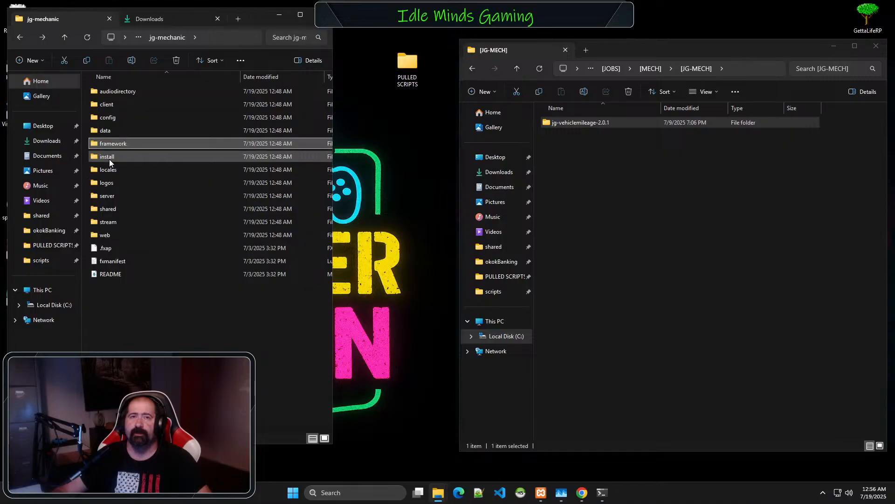
double_click(110, 120)
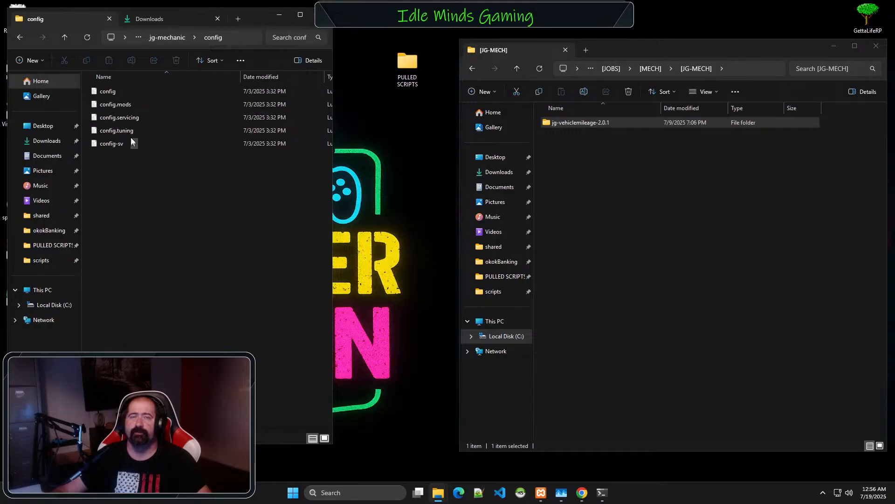
left_click(118, 89)
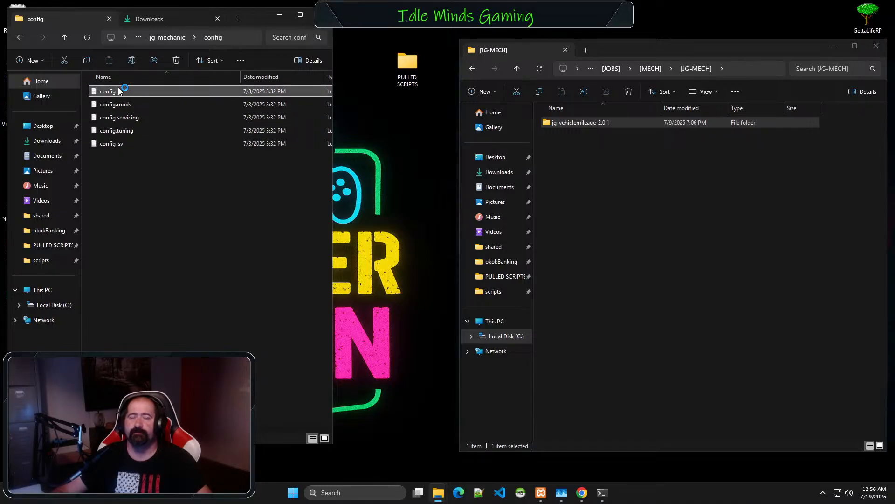
double_click(119, 90)
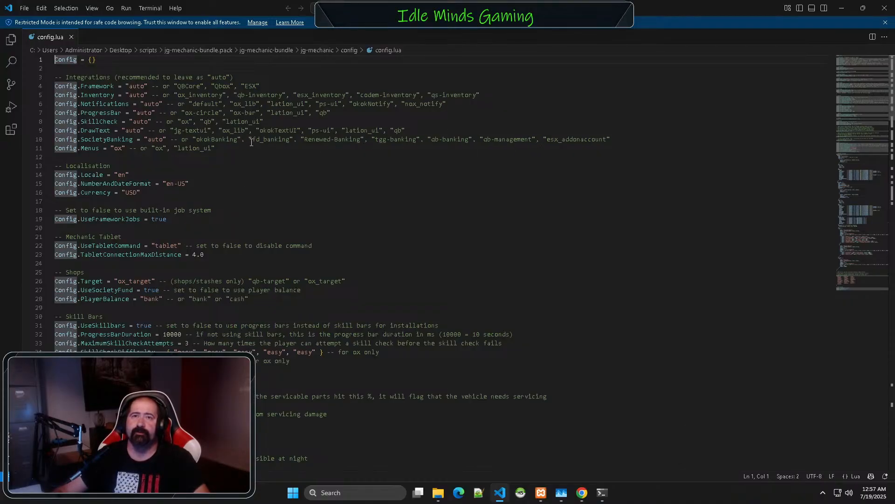
- Set Config.SocietyBanking to "okokBanking" in jg-mechanic's config.lua, reusing the option name from the line's comment
left_click_drag(240, 139, 196, 140)
right_click(194, 140)
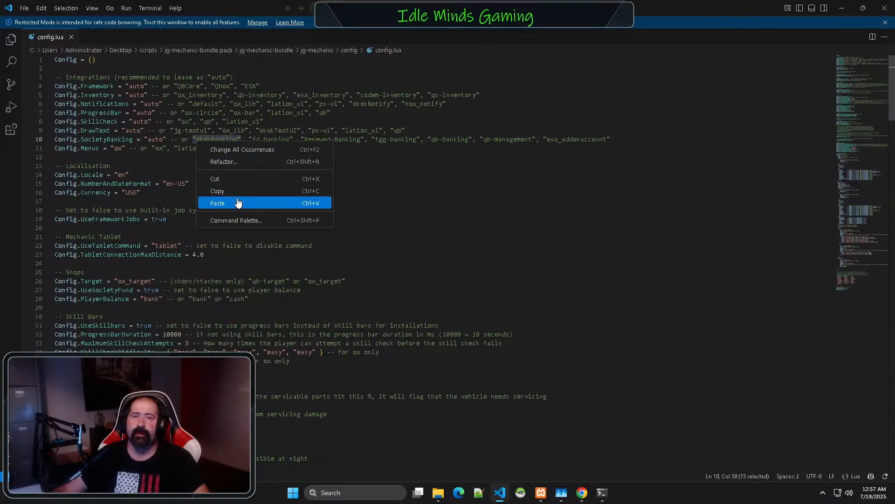
left_click(236, 193)
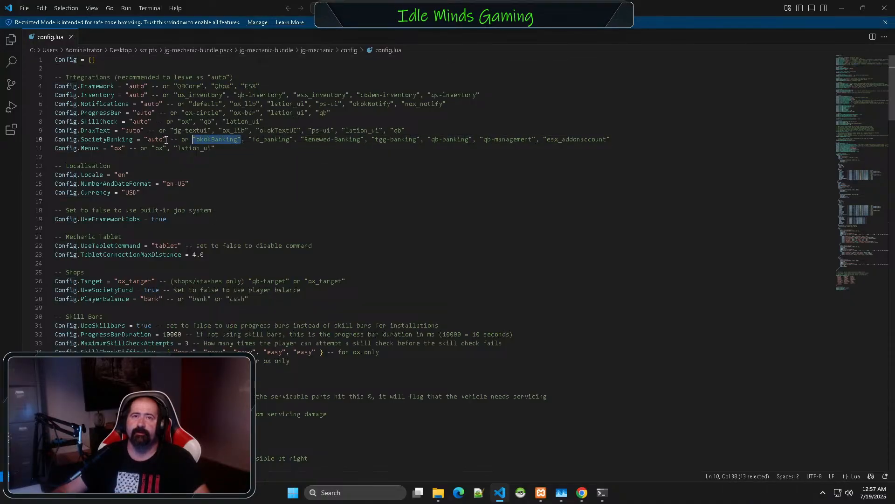
left_click_drag(167, 139, 144, 139)
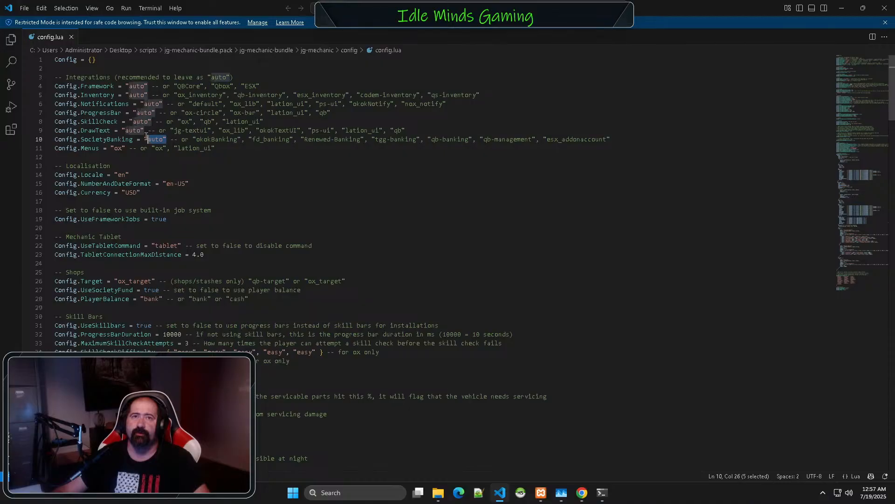
right_click(146, 136)
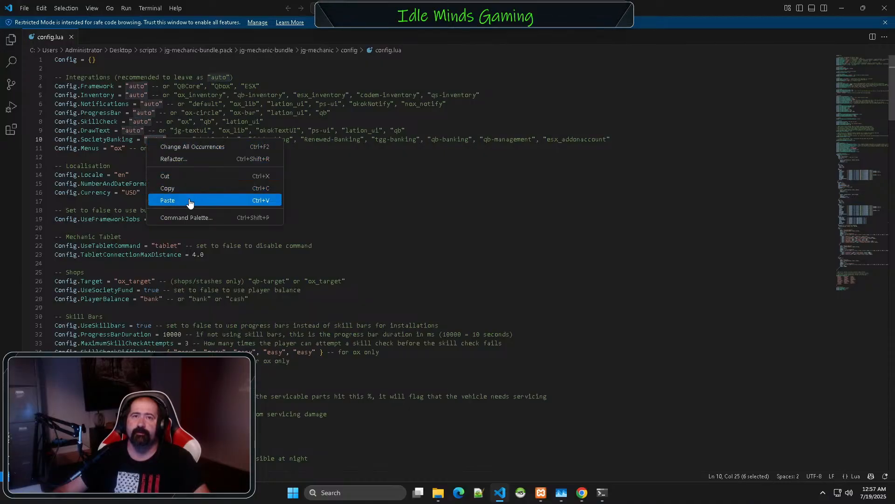
left_click(189, 201)
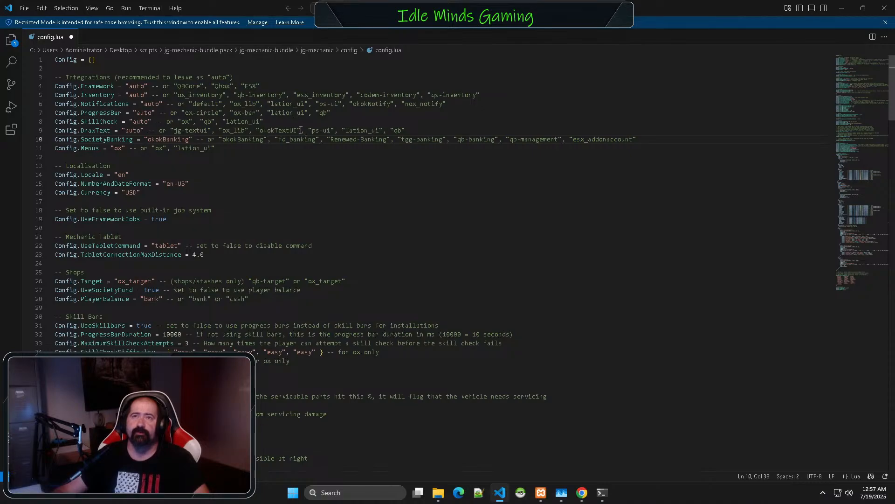
- Set Config.DrawText to "okokTextUI", copying the option name from the comment on the same line
left_click_drag(301, 130, 257, 133)
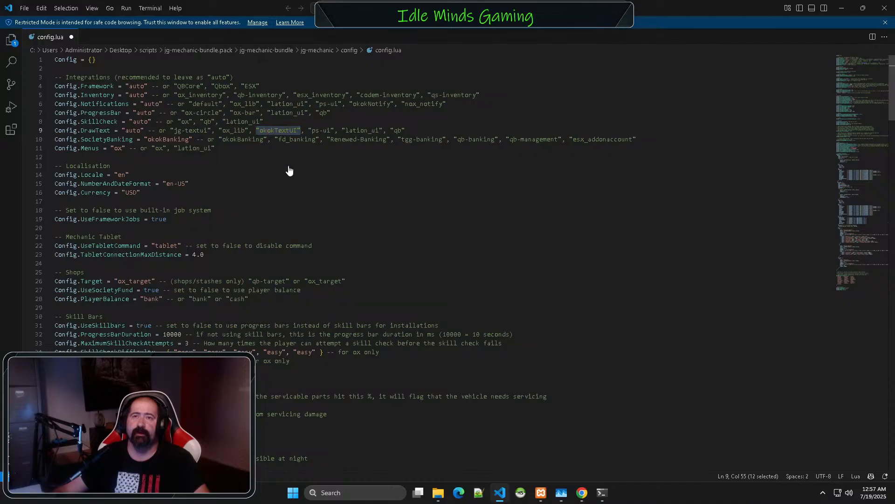
right_click(266, 136)
left_click(280, 184)
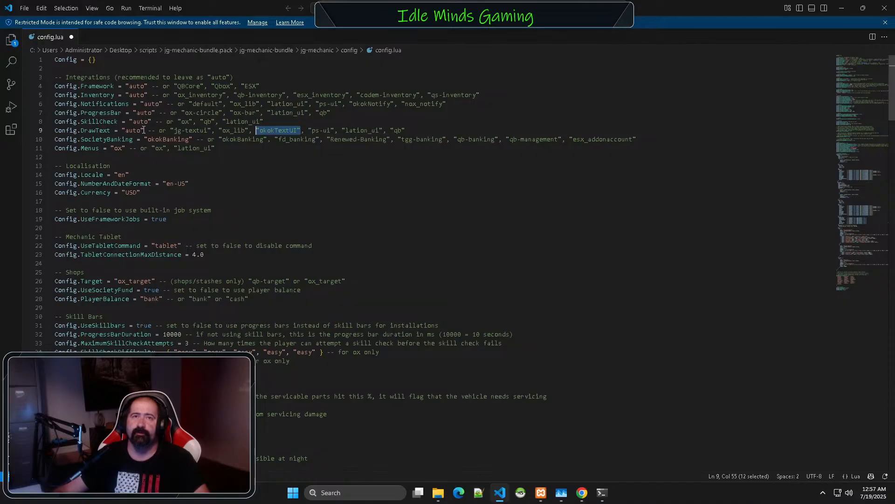
left_click(143, 130)
left_click(123, 131, "shift")
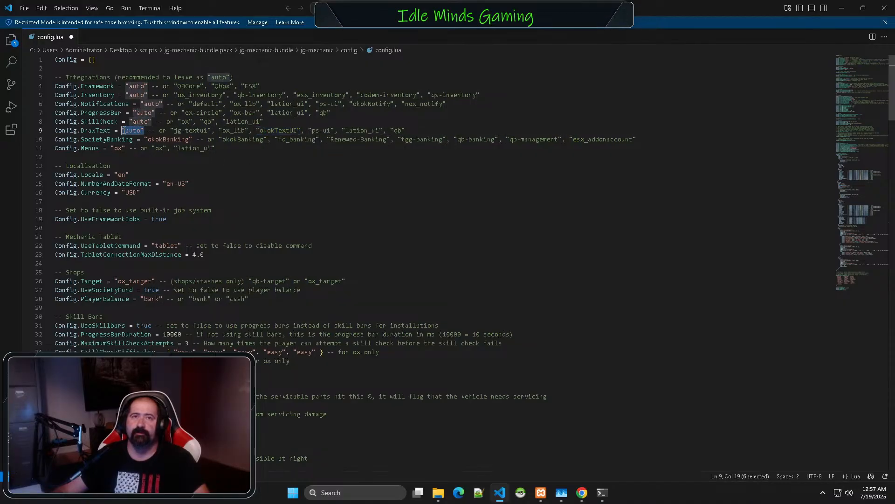
right_click(124, 134)
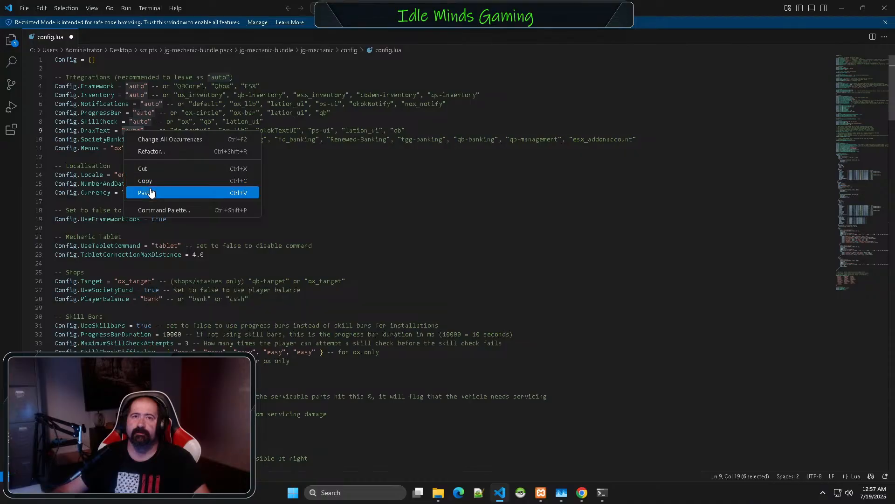
left_click(150, 193)
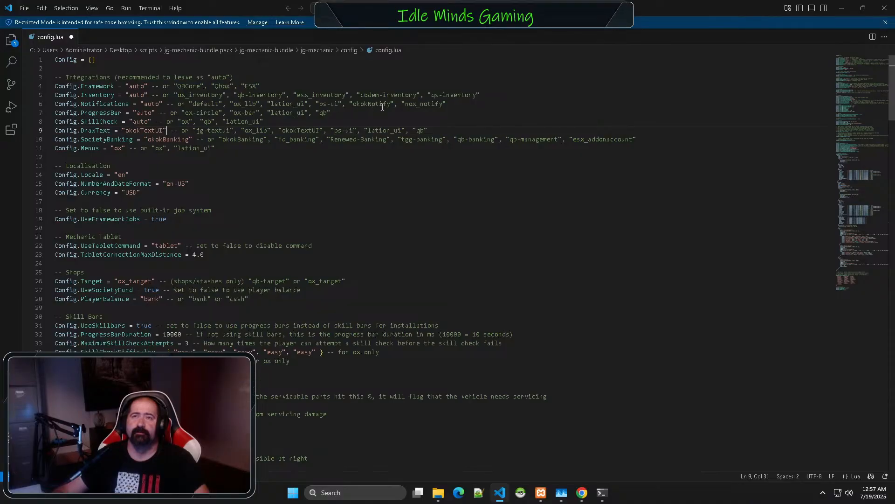
- Set Config.Notifications to "okokNotify", copying the option name from the comment on the same line
left_click_drag(394, 103, 353, 105)
right_click(353, 104)
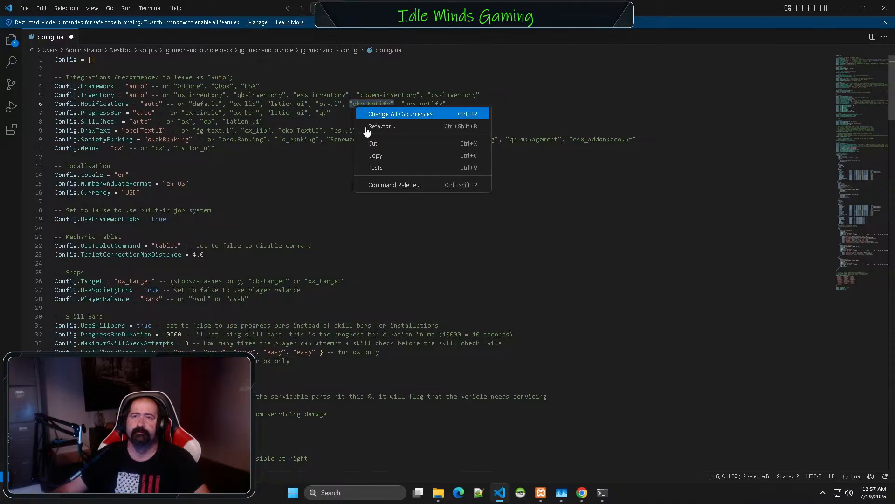
left_click(376, 156)
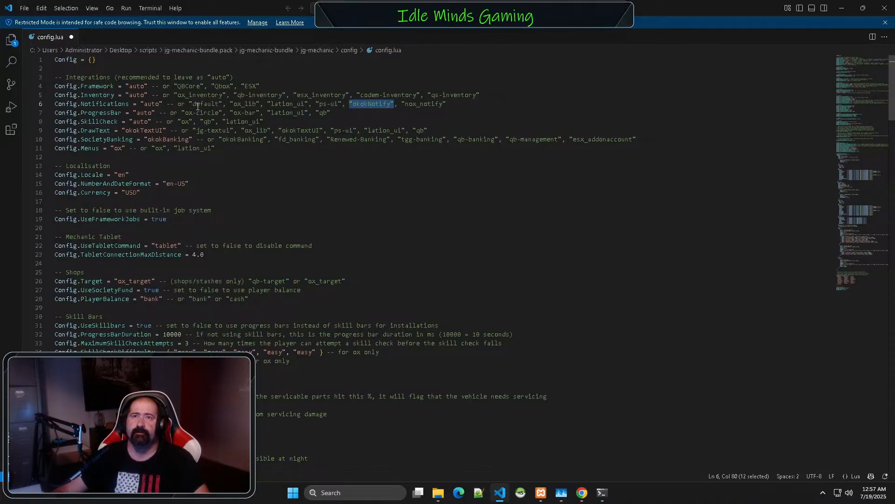
left_click_drag(163, 104, 141, 104)
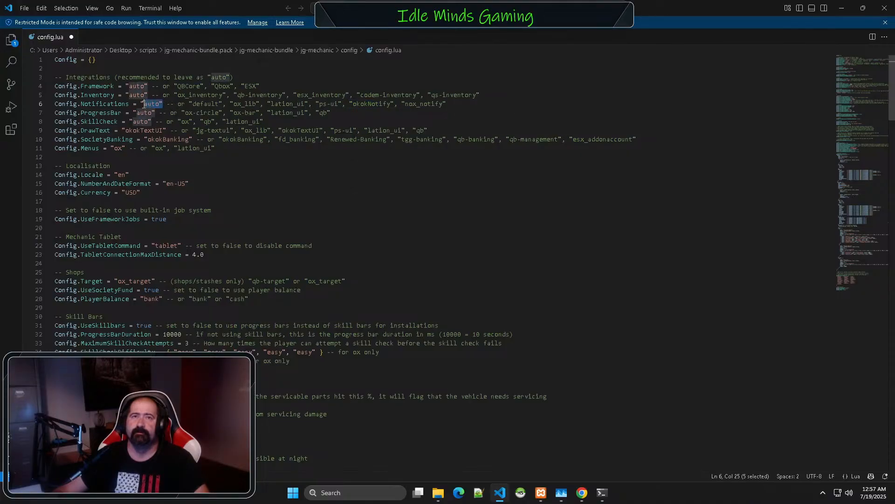
right_click(147, 106)
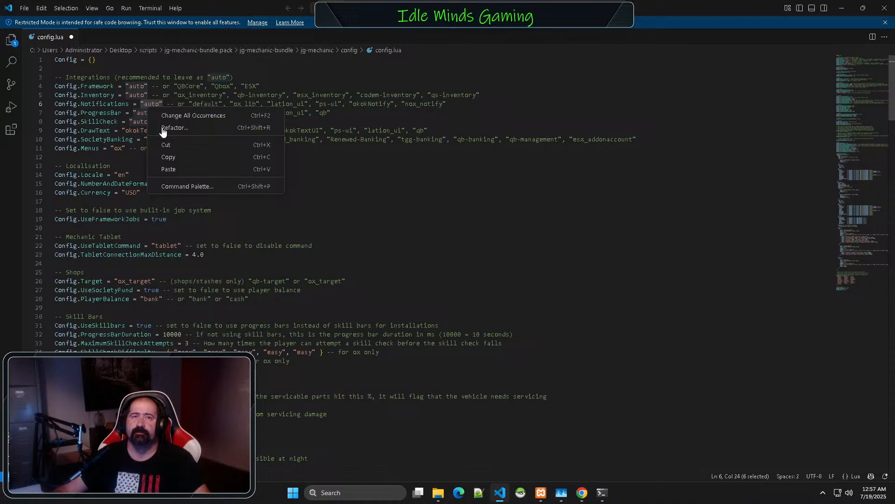
left_click(173, 168)
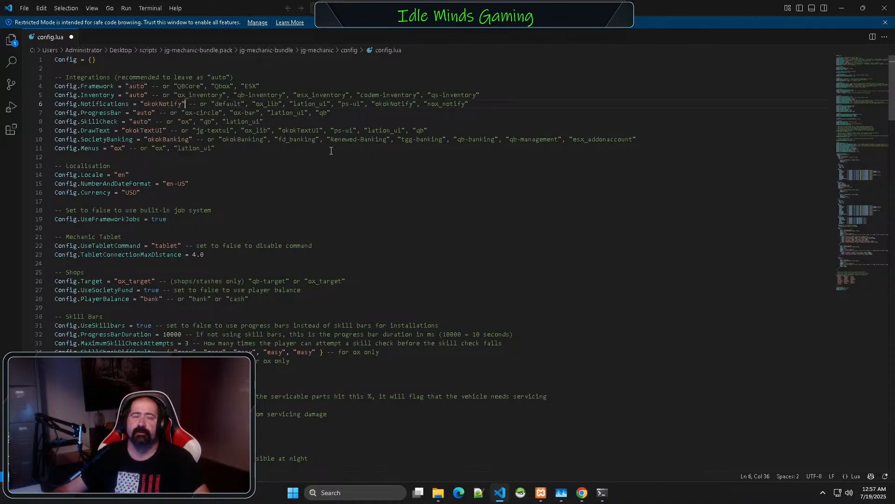
- Set Config.Target in the Shops section to "qb-target", copying the option name from the comment on the same line
scroll(331, 150, "down", 2)
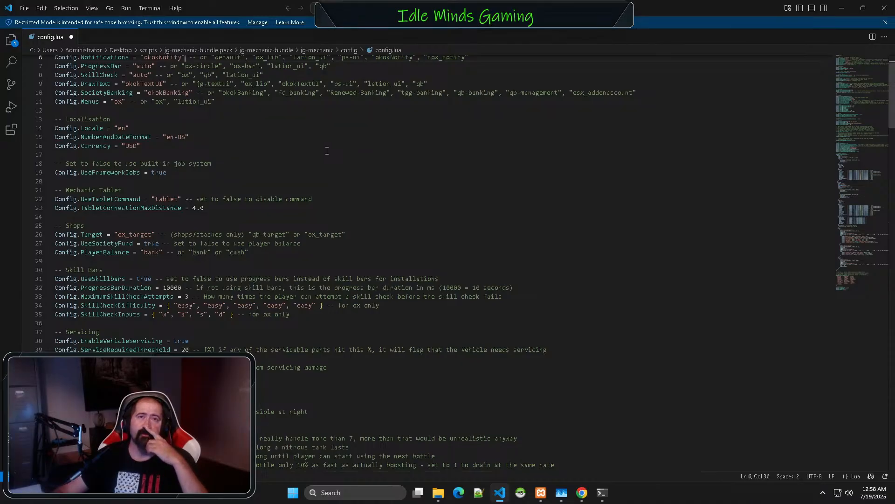
scroll(176, 206, "down", 2)
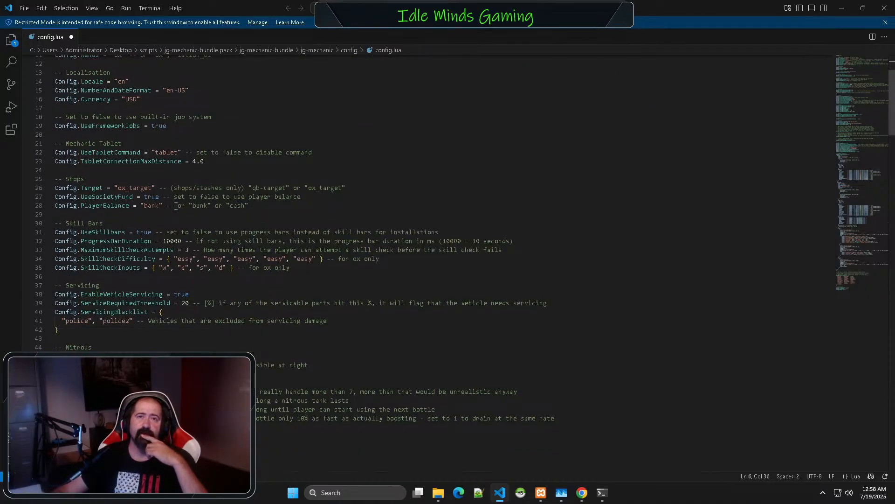
scroll(176, 207, "down", 1)
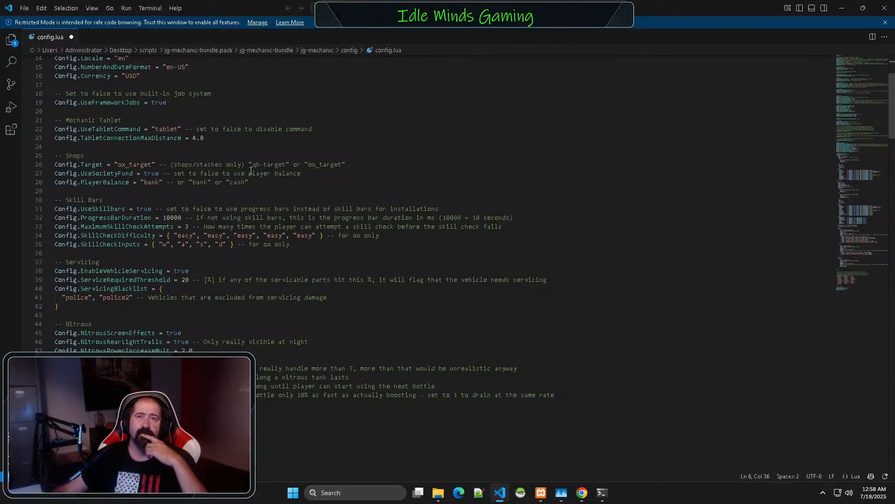
left_click_drag(286, 162, 257, 163)
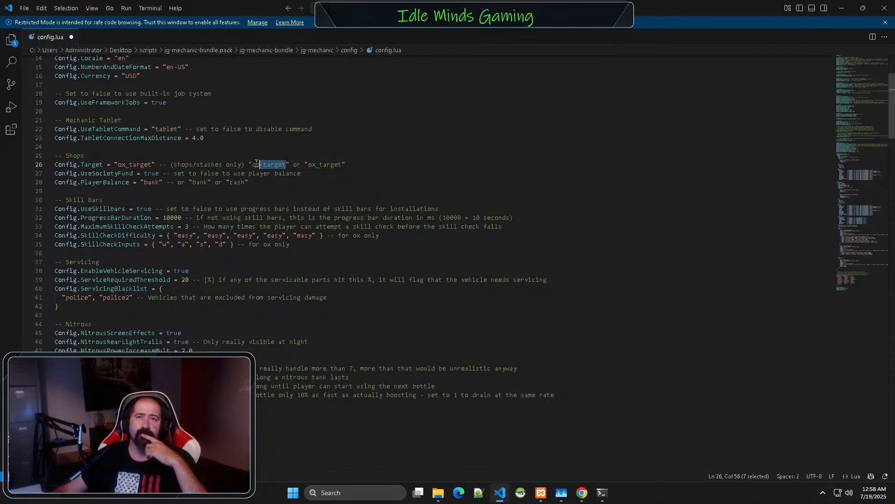
right_click(256, 164)
left_click(279, 210)
left_click_drag(152, 164, 120, 164)
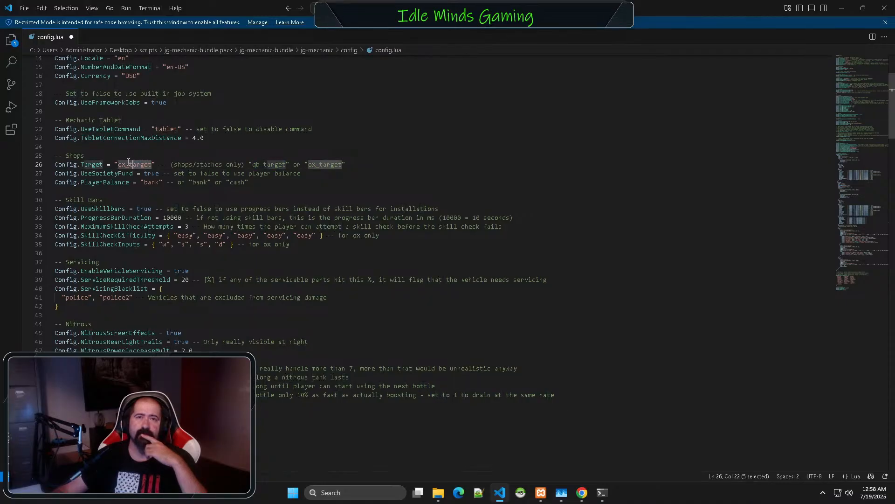
right_click(129, 169)
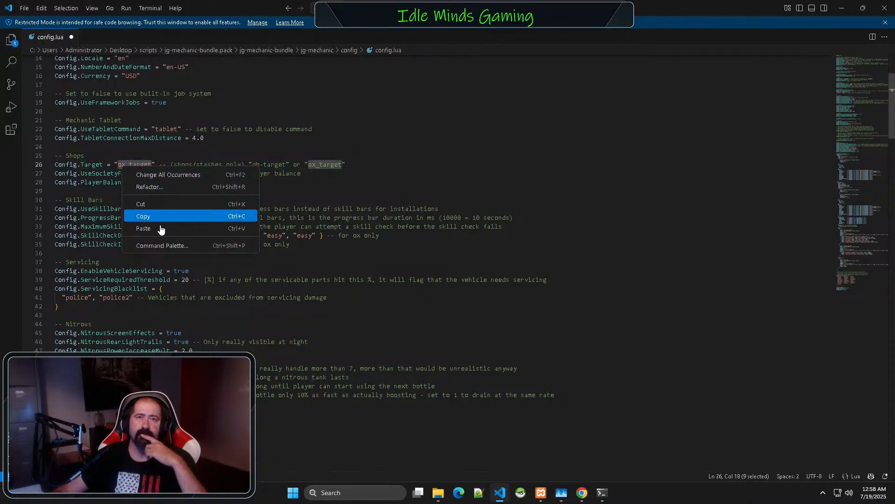
left_click(160, 225)
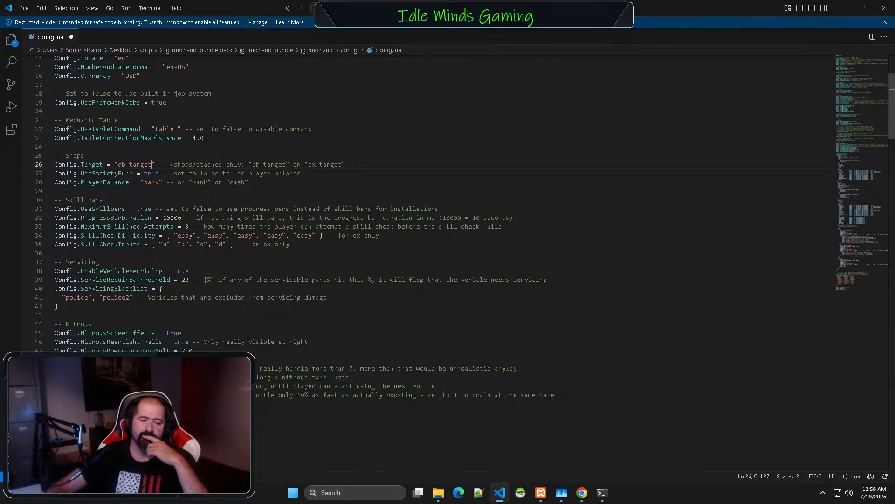
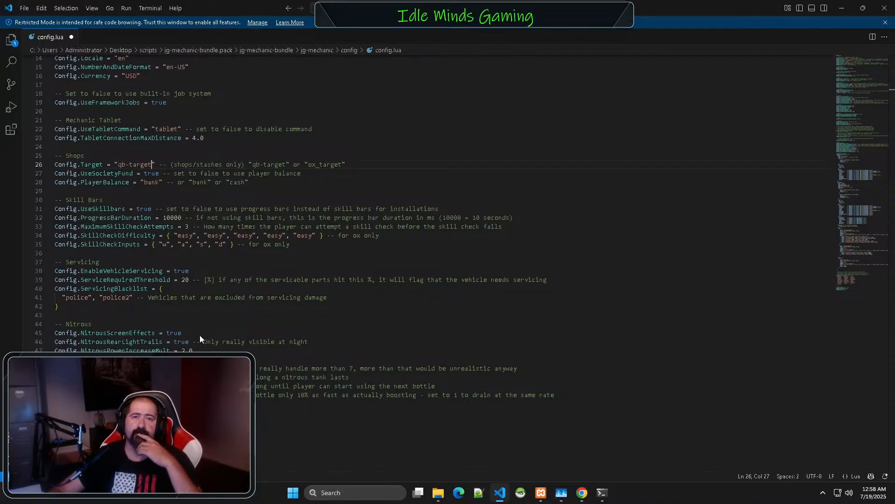
- Set Config.TuningGiveInstalledItemBackOnRemoval to true in the Tuning section
left_click(226, 317)
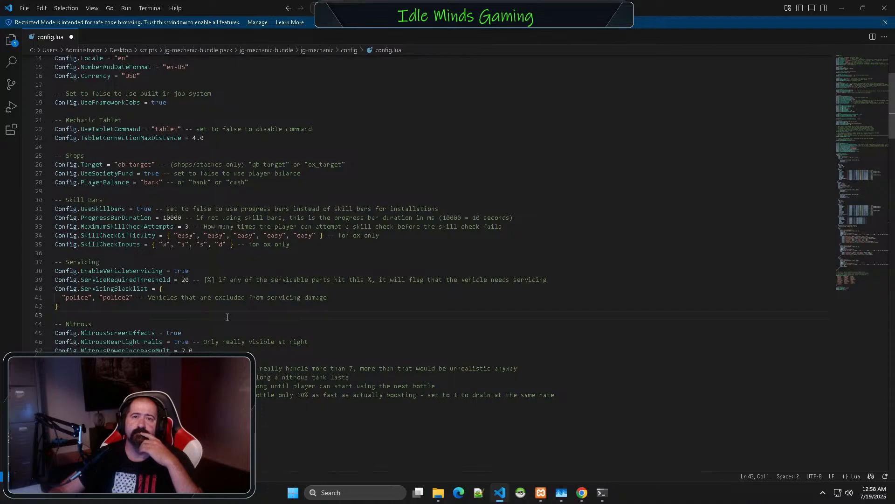
scroll(227, 317, "down", 1)
scroll(227, 318, "down", 6)
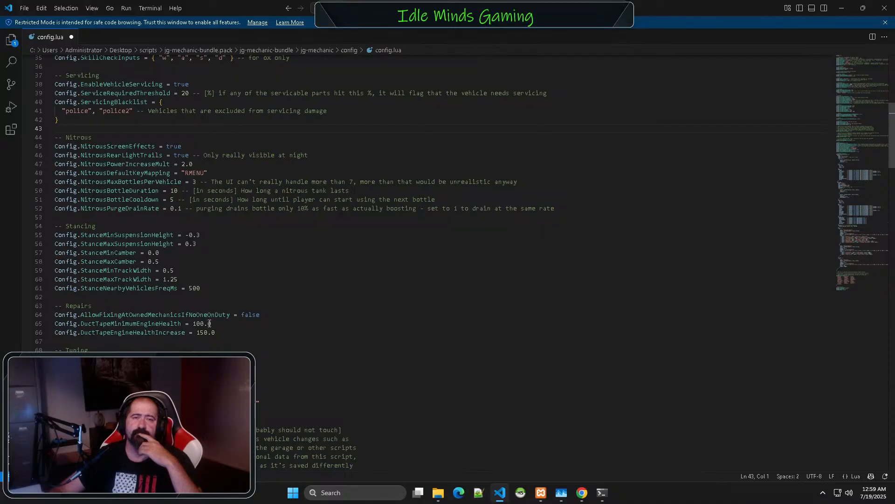
scroll(205, 350, "down", 2)
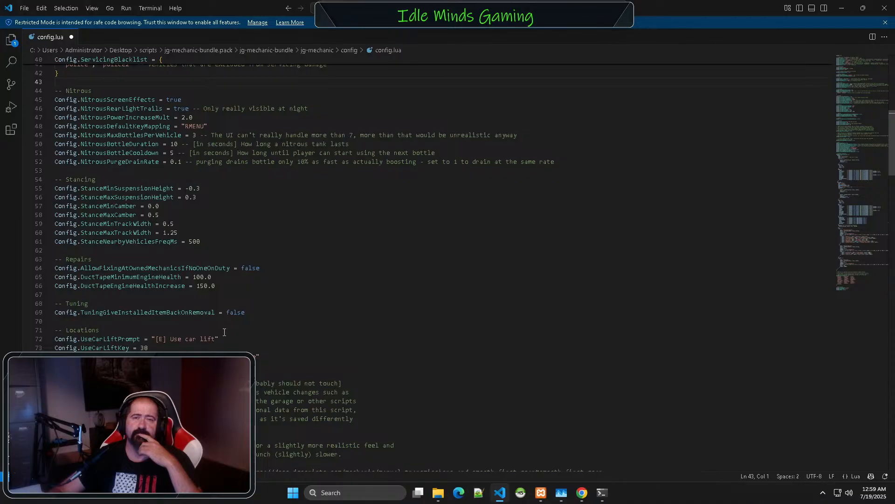
double_click(234, 312)
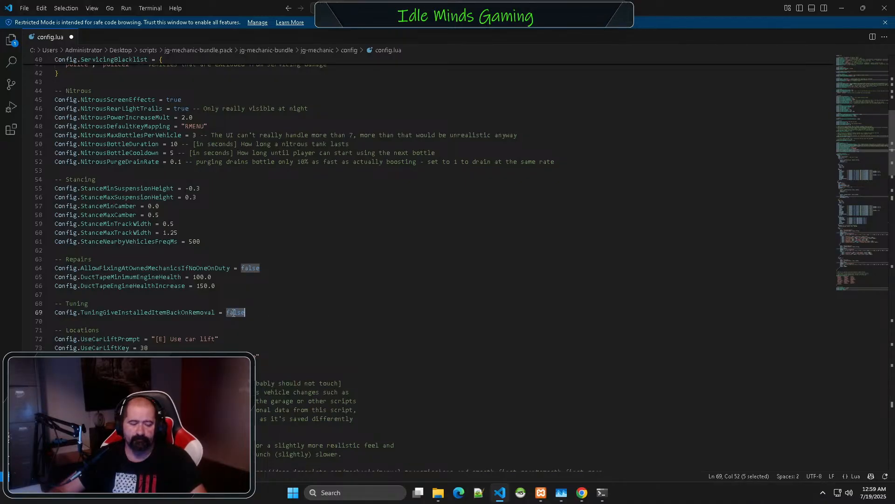
type("true")
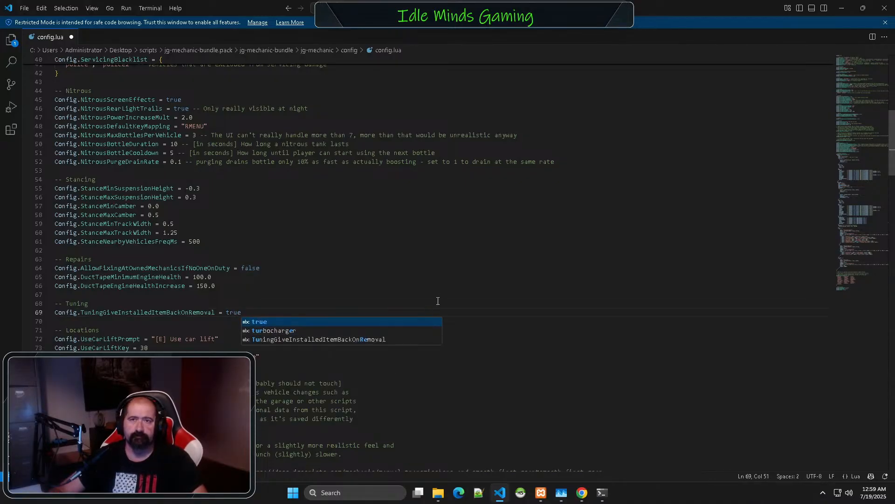
key("Escape")
key("Up")
key("Up")
key("Up")
key("Up")
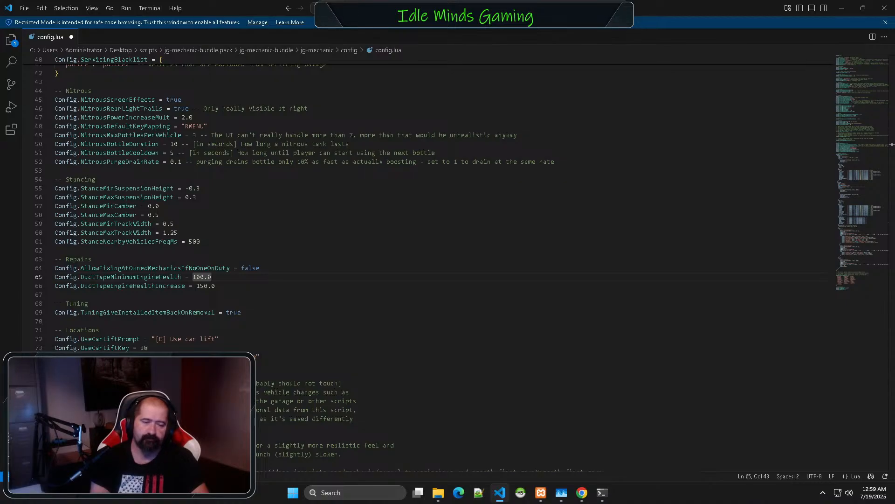
- Review the rest of config.lua, including the Misc options, mechanic locations, mod prices, shops, stashes and electric vehicle list
left_click(401, 331)
scroll(402, 340, "down", 3)
scroll(402, 340, "down", 5)
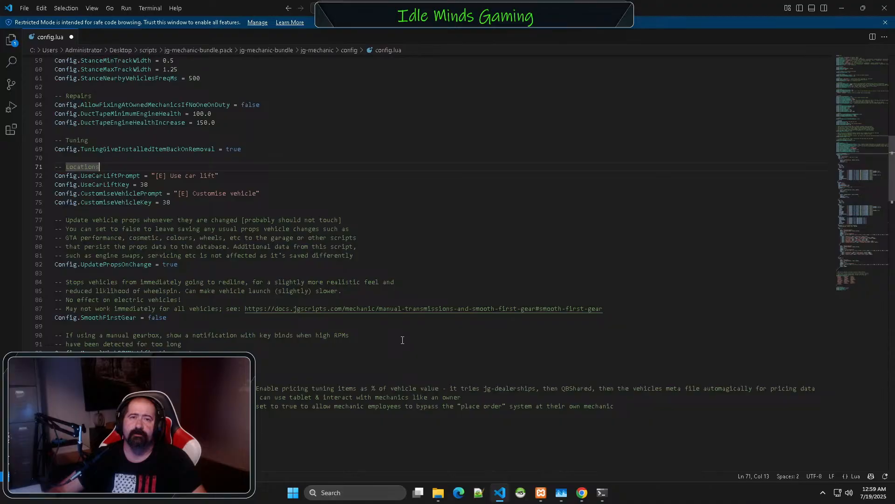
scroll(403, 340, "down", 2)
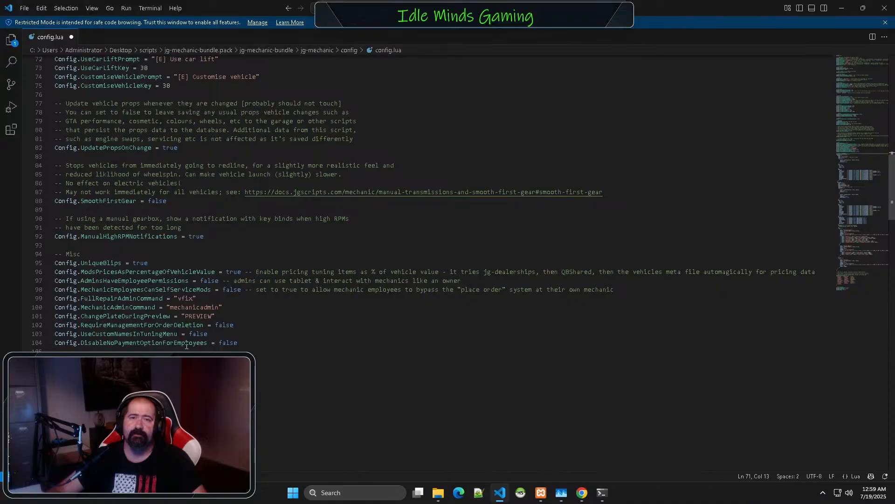
scroll(187, 346, "down", 8)
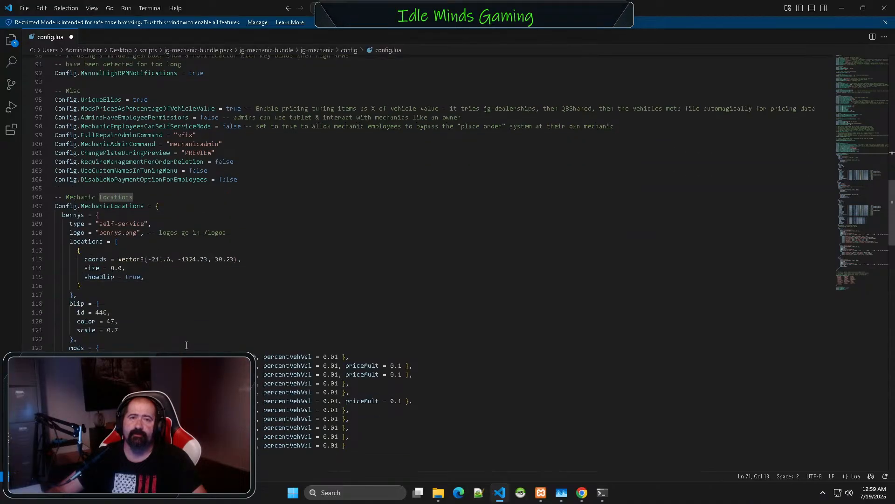
scroll(186, 346, "down", 2)
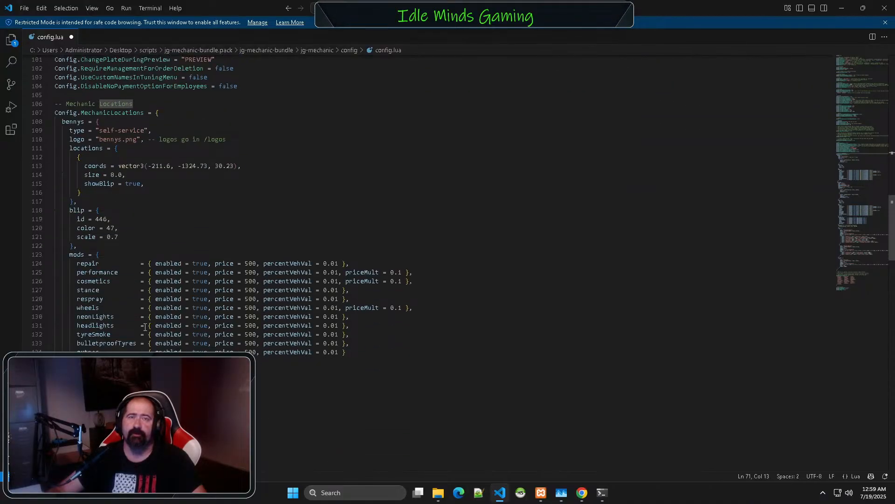
scroll(143, 337, "down", 4)
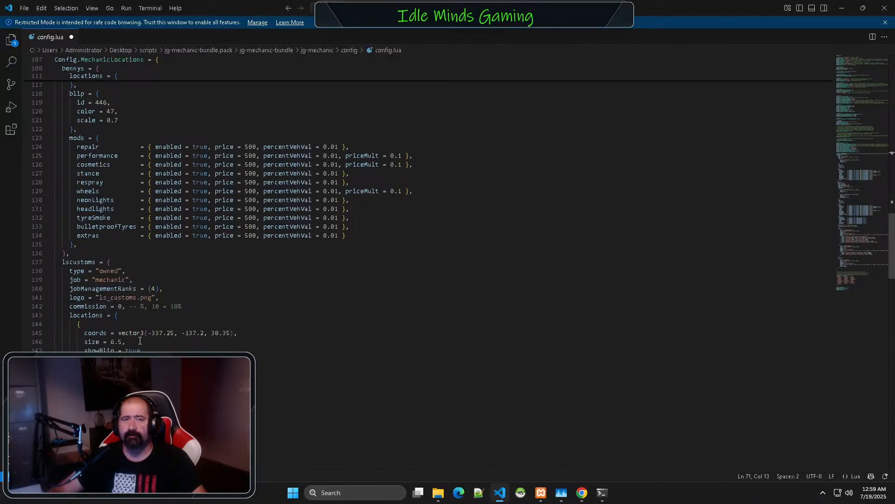
scroll(140, 341, "down", 4)
scroll(114, 215, "up", 5)
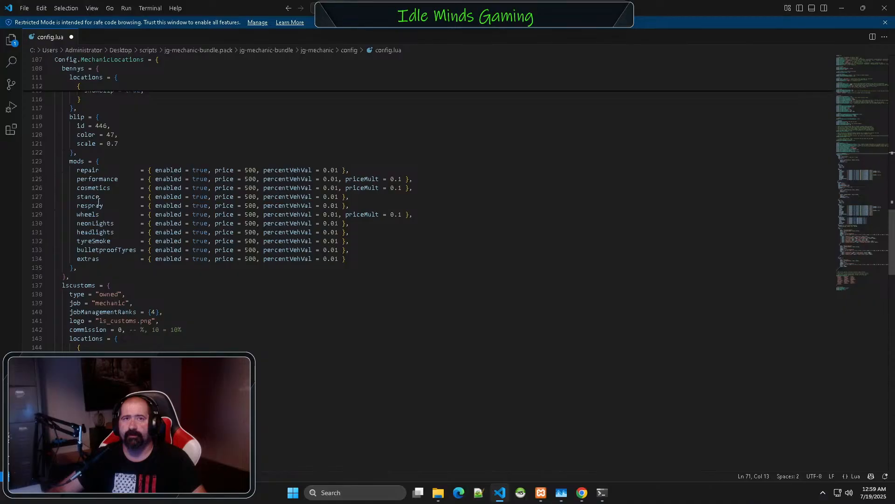
scroll(218, 279, "down", 3)
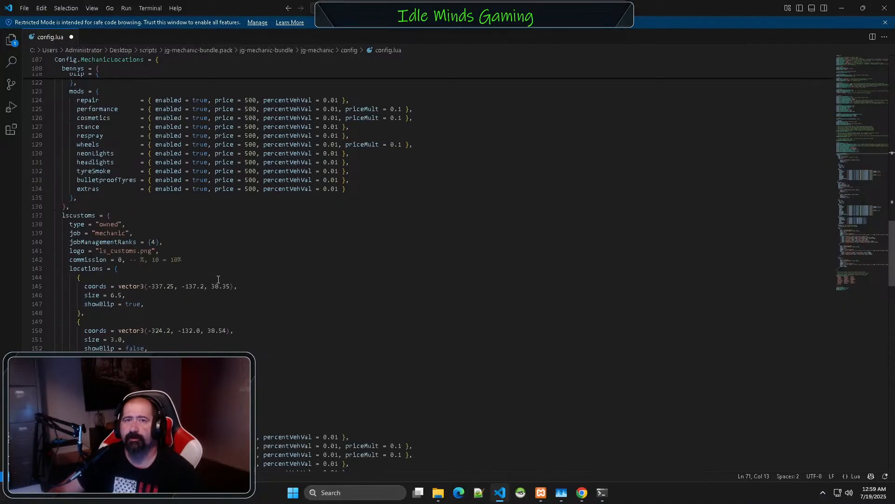
scroll(218, 278, "down", 2)
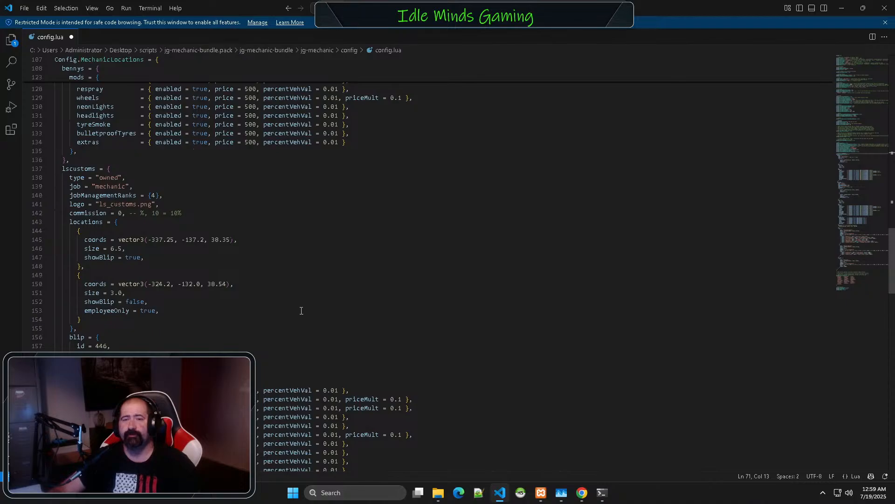
scroll(317, 246, "down", 7)
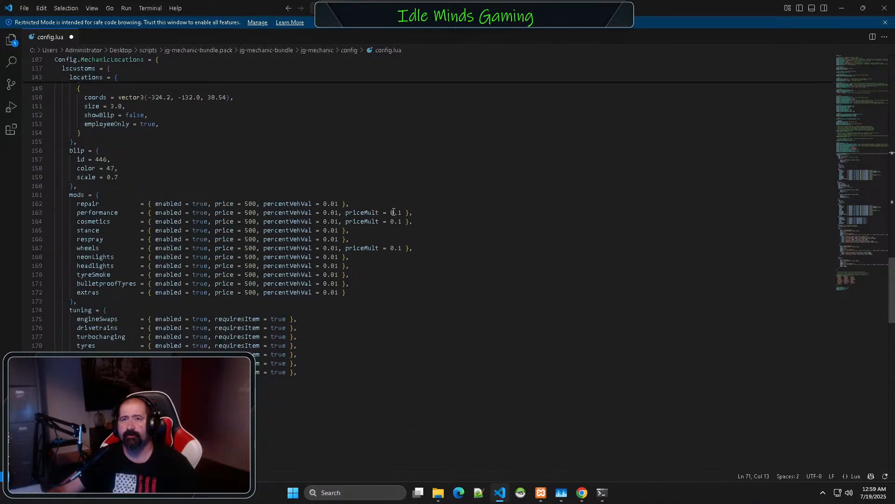
scroll(303, 297, "down", 8)
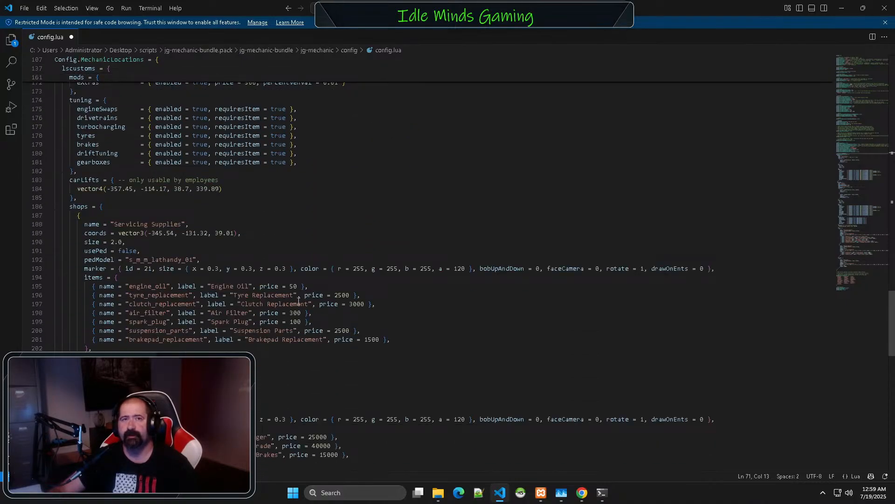
scroll(298, 301, "down", 5)
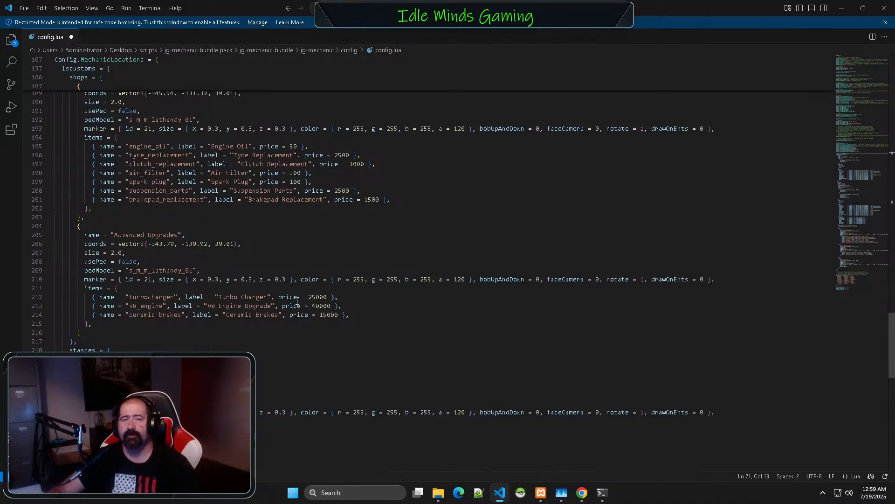
scroll(297, 301, "down", 3)
scroll(297, 301, "down", 6)
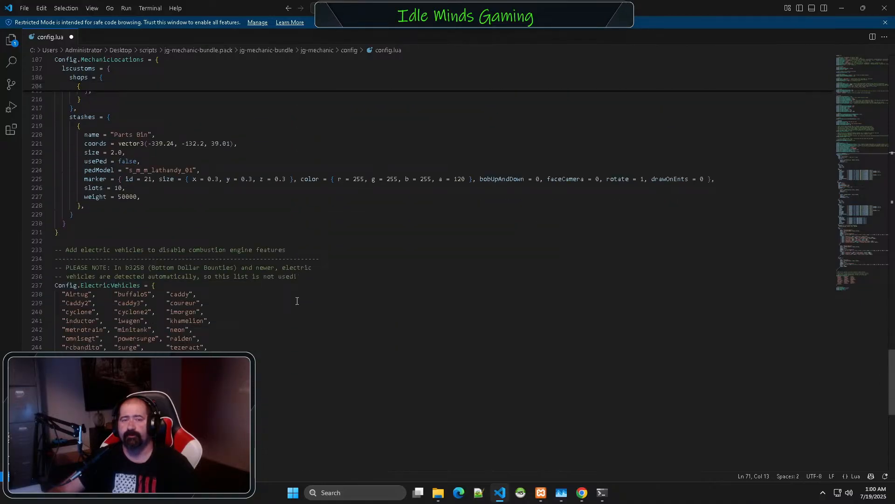
scroll(297, 301, "down", 1)
scroll(296, 301, "up", 14)
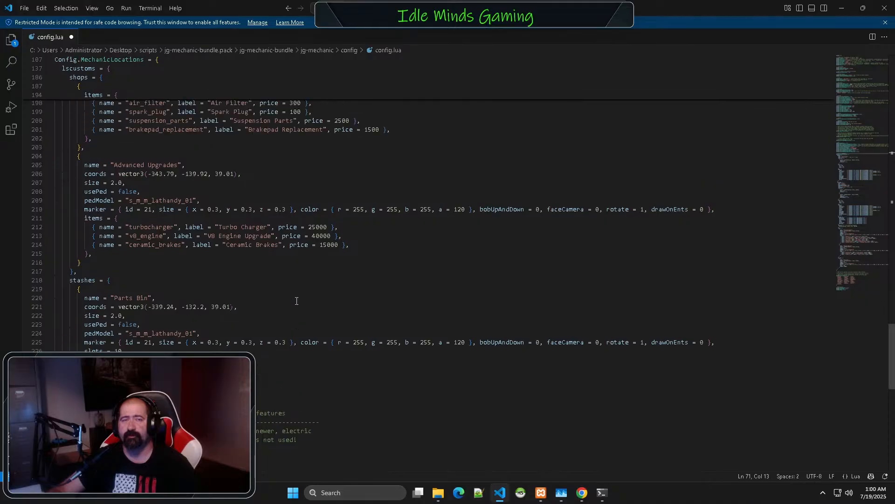
- Save the changes to jg-mechanic's config.lua and close Visual Studio Code
left_click(24, 8)
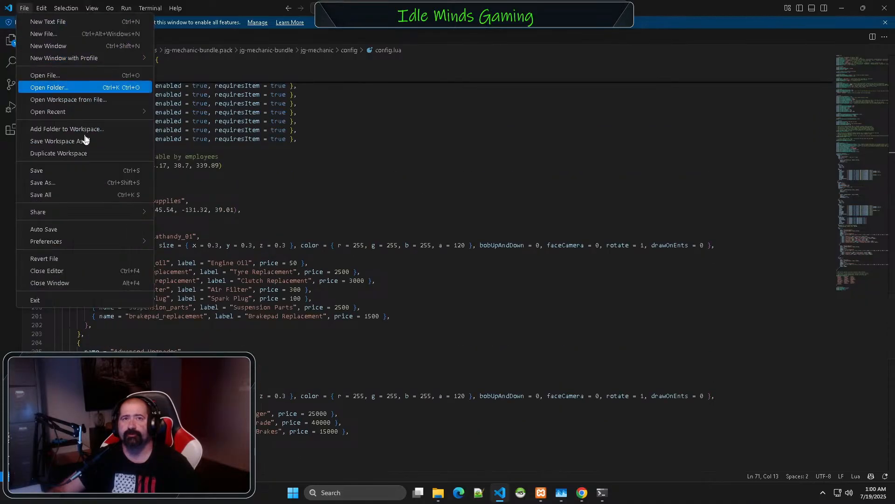
left_click(331, 144)
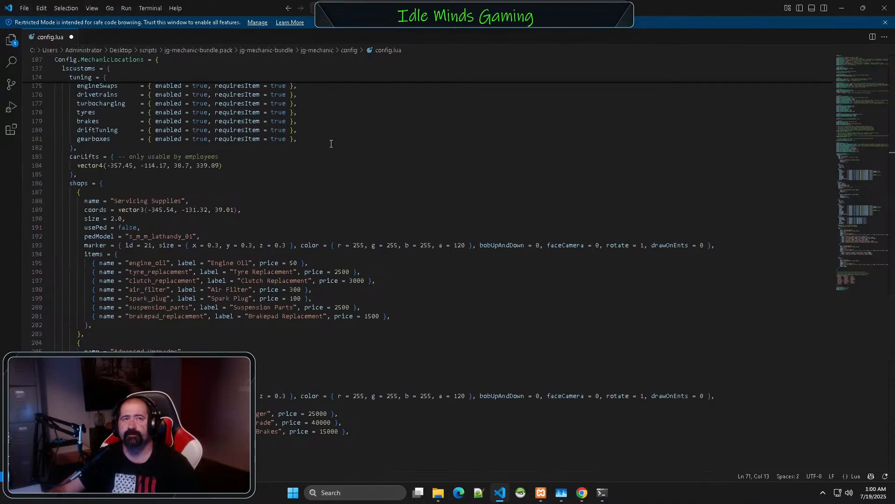
left_click(884, 7)
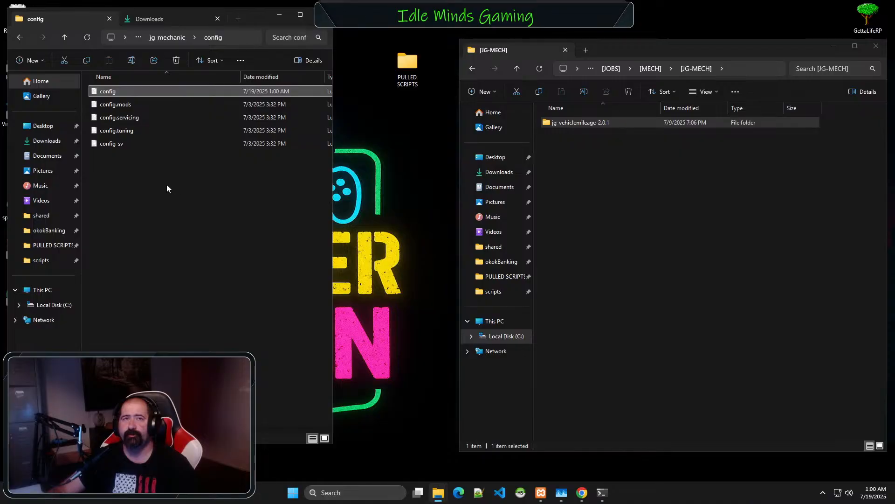
- Return to the jg-mechanic-bundle folder in File Explorer and check the contents of its jg-vehiclemileage folder
key("BackSpace")
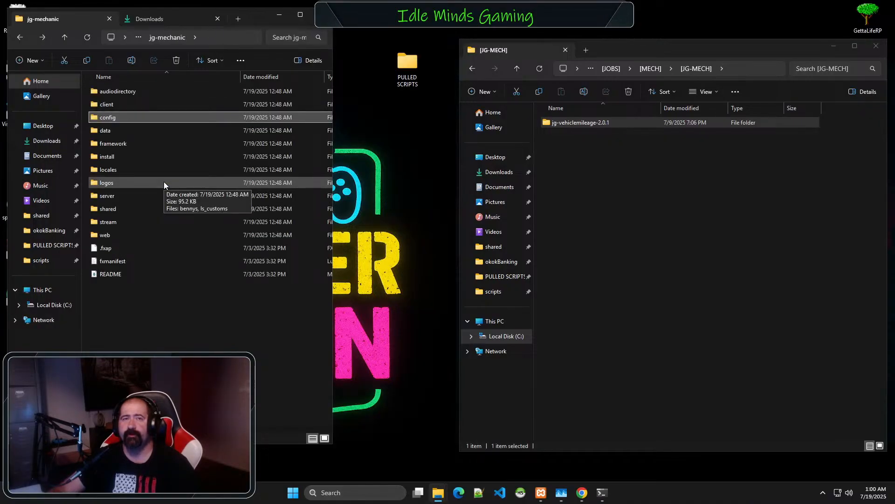
key("BackSpace")
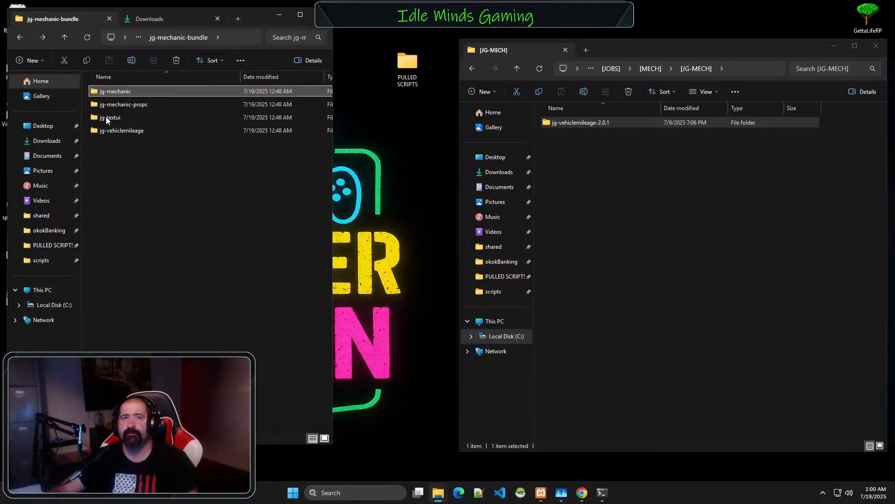
left_click(176, 153)
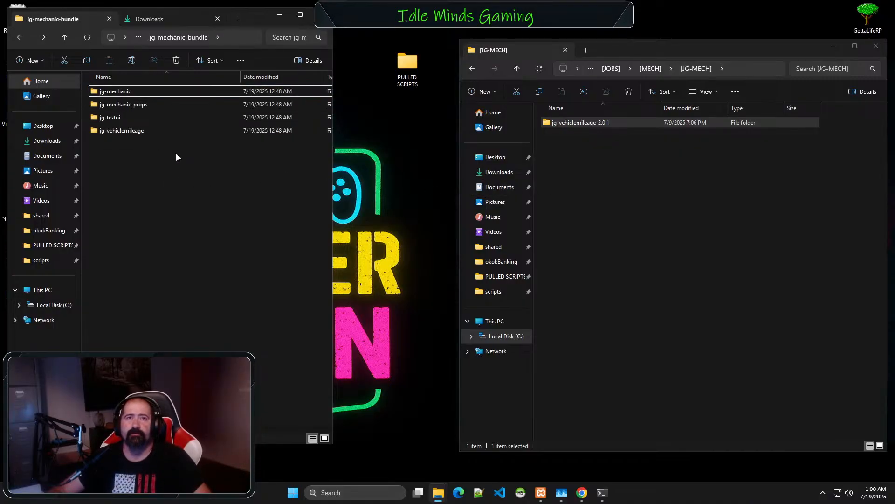
double_click(131, 133)
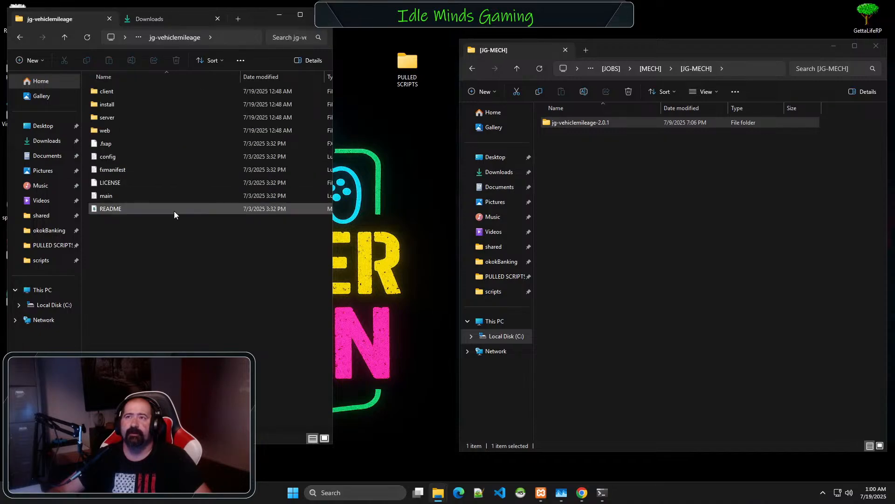
key("alt+Left")
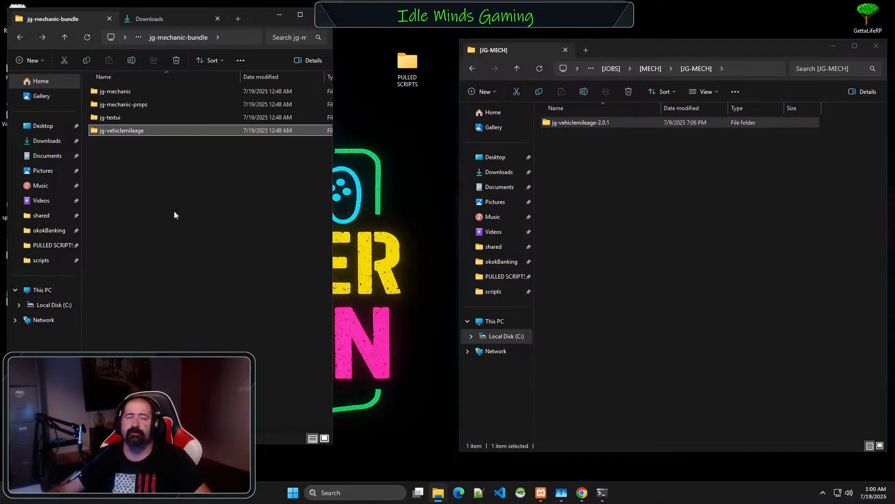
- Move the jg-mechanic, jg-mechanic-props and jg-textui folders from jg-mechanic-bundle into the server's [JG-MECH] folder
left_click(119, 88)
left_click(118, 119, "shift")
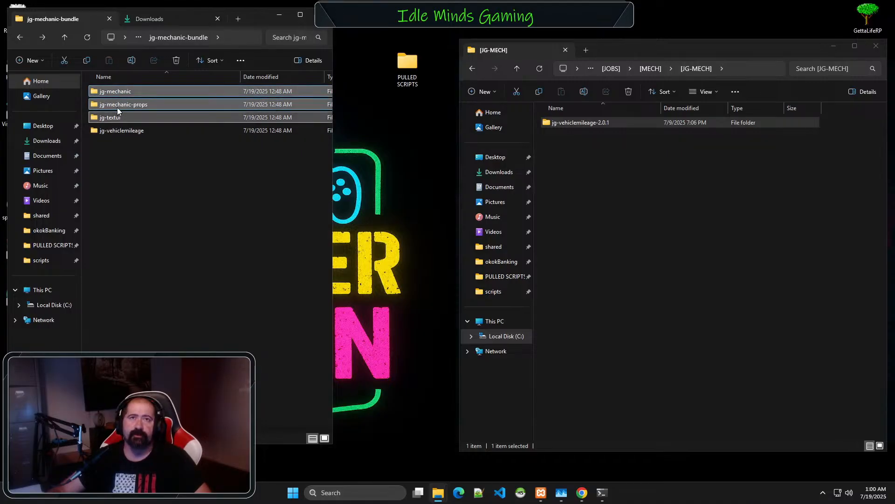
left_click_drag(116, 107, 626, 195)
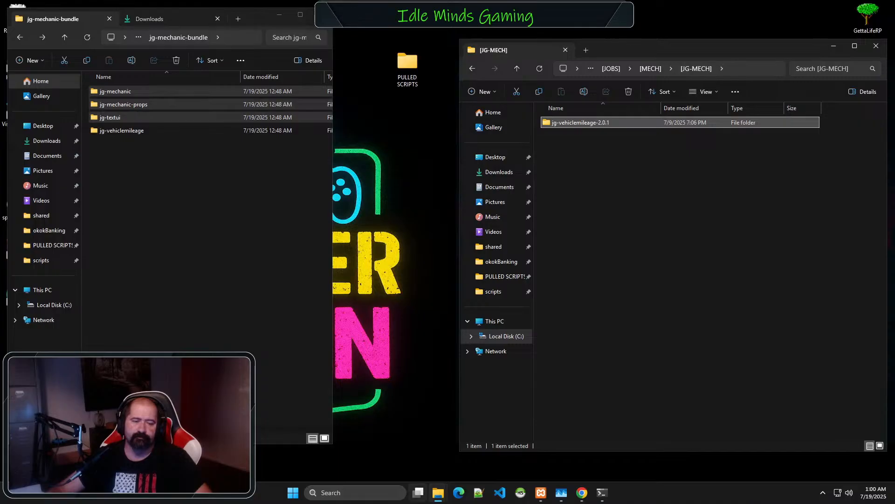
mouse_move(418, 493)
left_click_drag(124, 105, 653, 196)
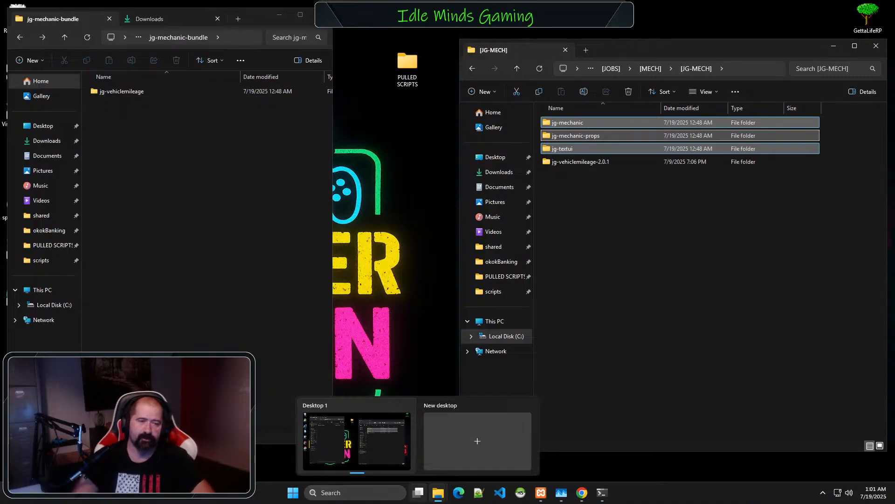
- Return to the scripts folder and delete both the extracted jg-mechanic-bundle.pack folder and its archive
left_click(254, 250)
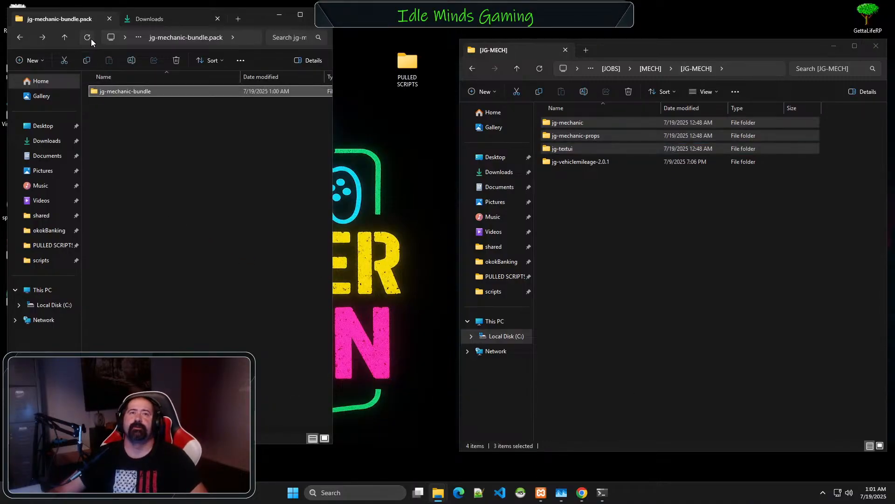
key("alt+Left")
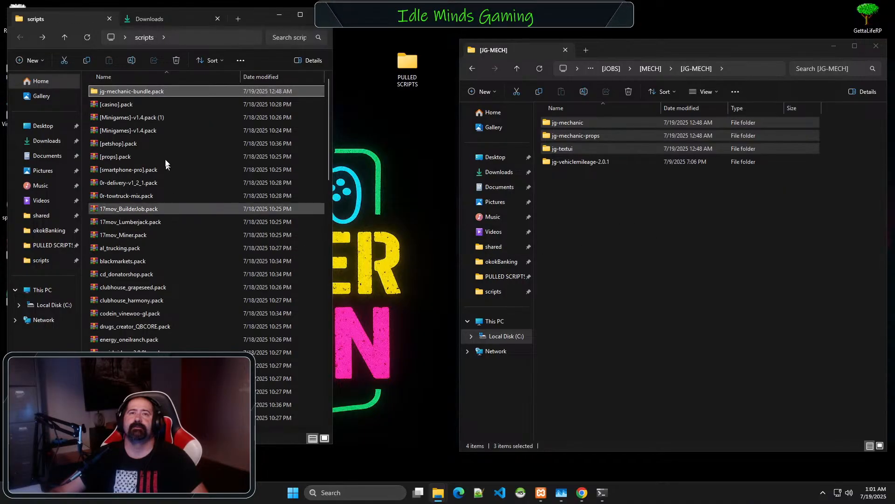
left_click(207, 209)
left_click(153, 91)
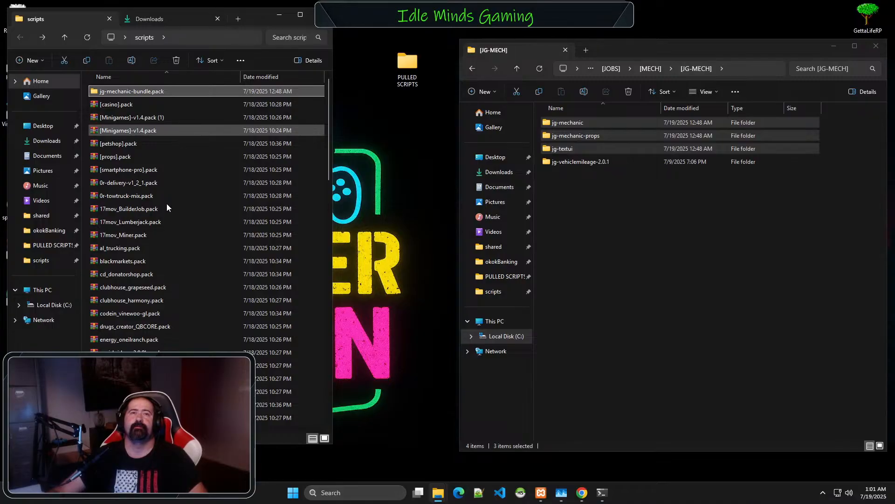
key("Delete")
scroll(160, 270, "down", 5)
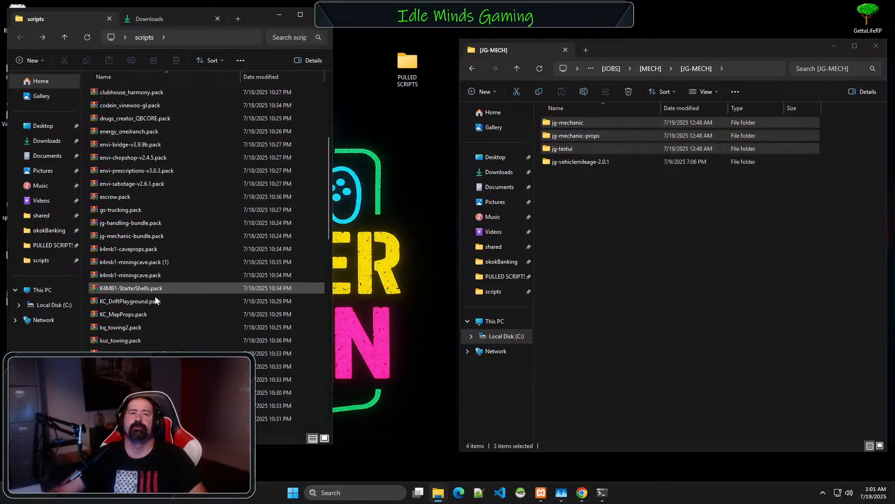
left_click(114, 236)
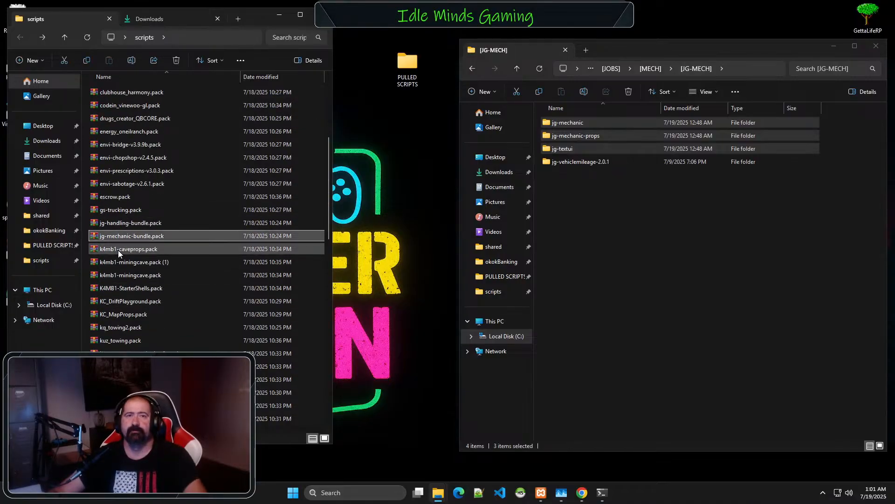
key("Delete")
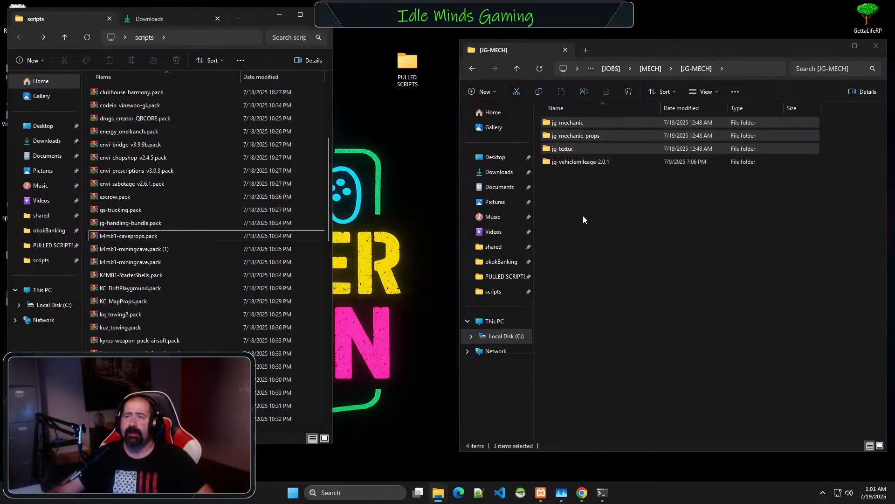
- Extract the jg-handling-bundle.pack archive into its own folder within scripts and open the jg-handling-bundle folder inside
left_click(132, 227)
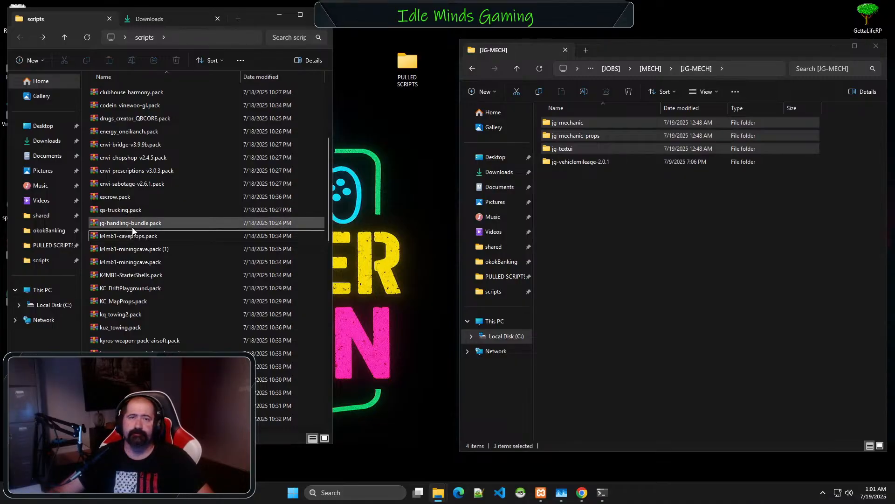
left_click(205, 237, "shift")
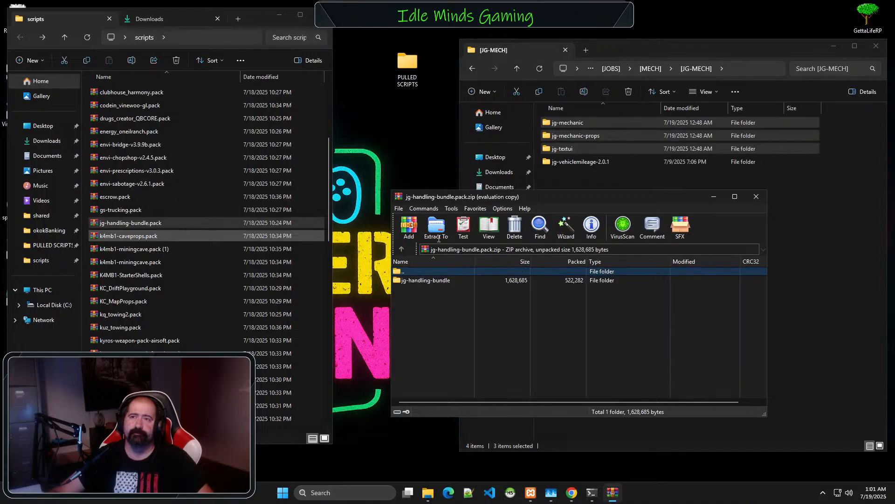
left_click(437, 228)
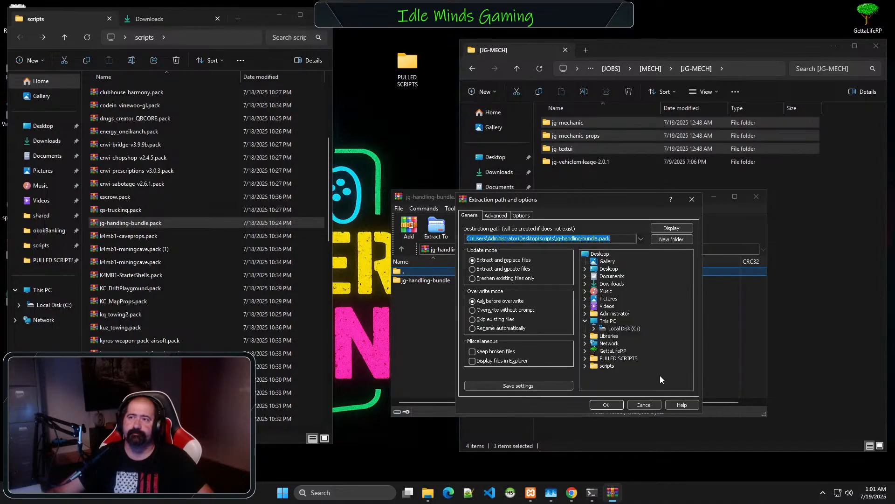
left_click(621, 406)
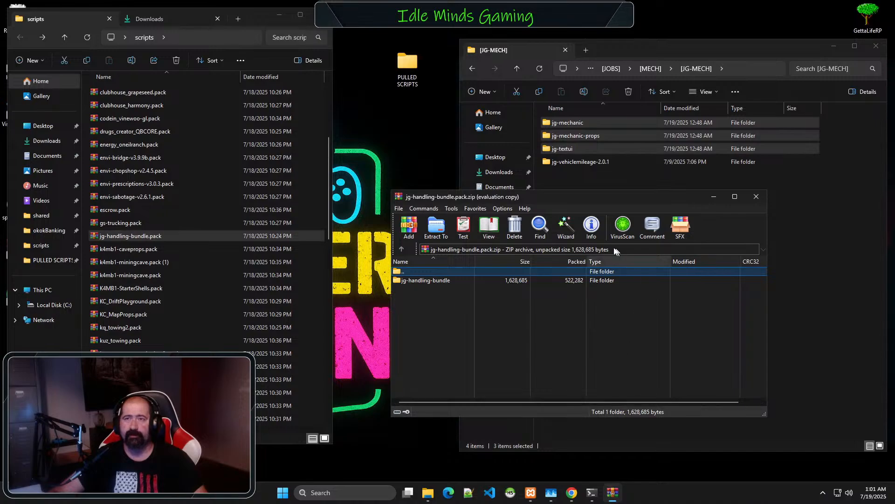
scroll(172, 290, "up", 5)
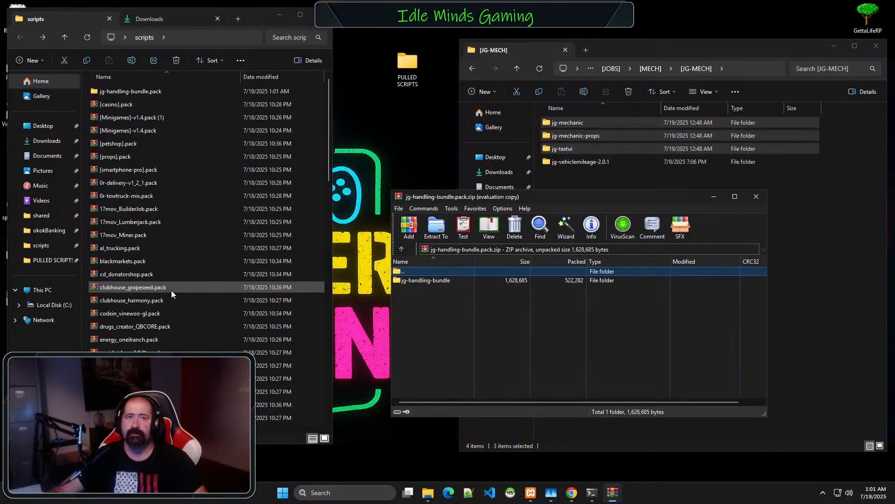
left_click(756, 196)
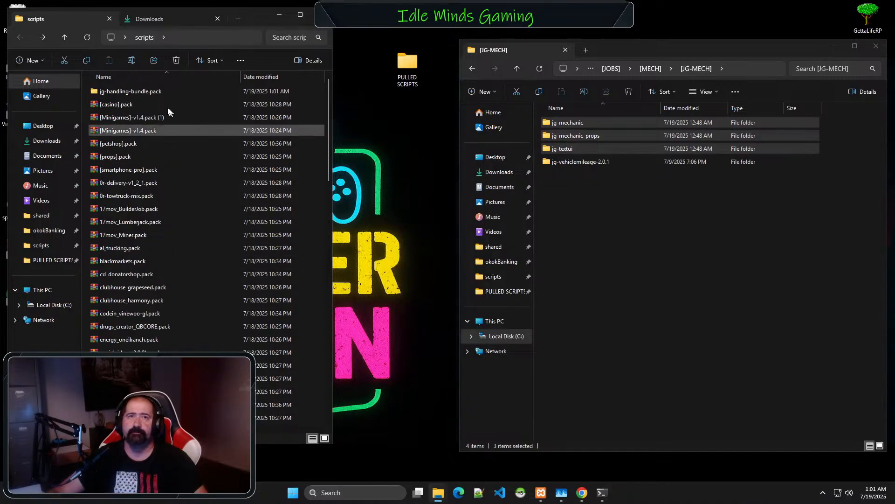
left_click(139, 90)
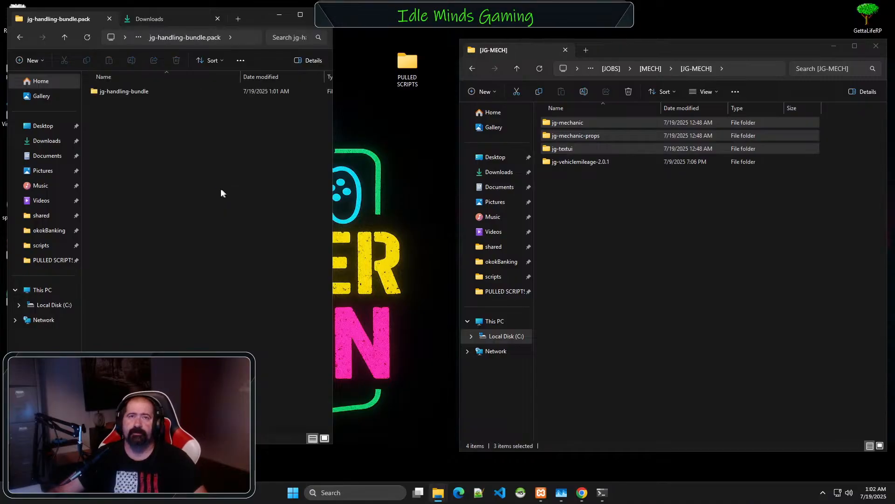
double_click(114, 90)
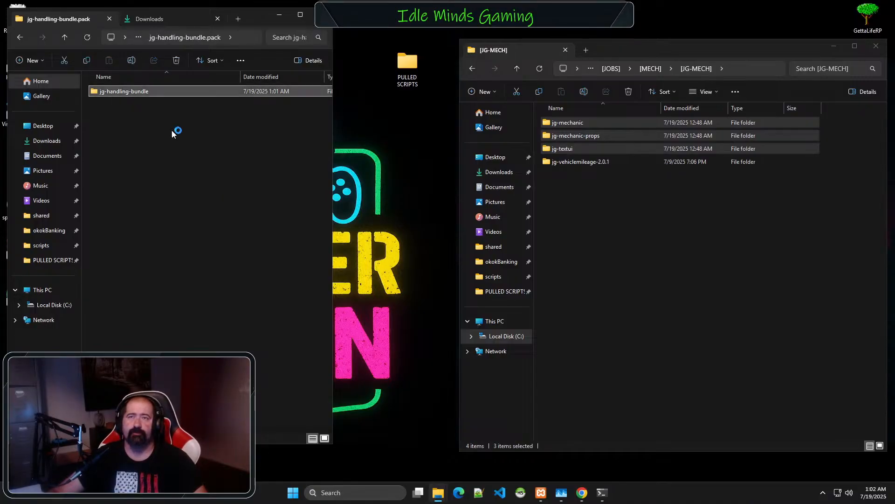
- Switch to Chrome and check the recent download history
left_click(582, 492)
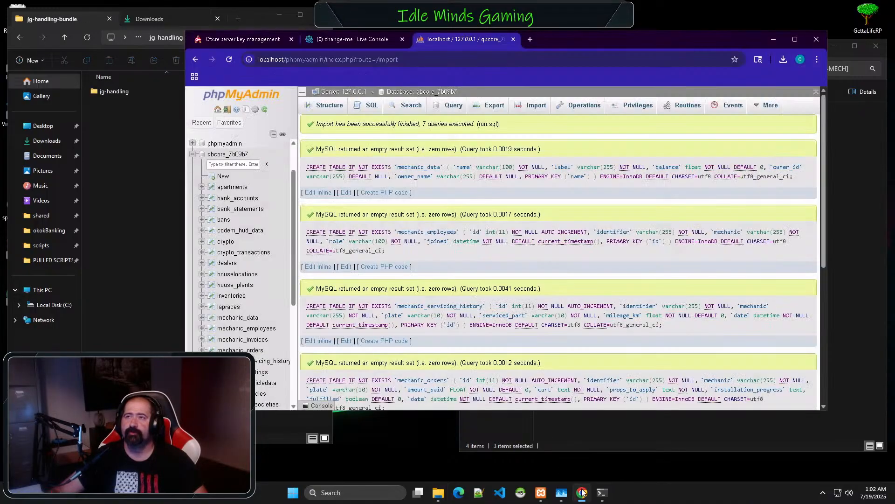
left_click(782, 65)
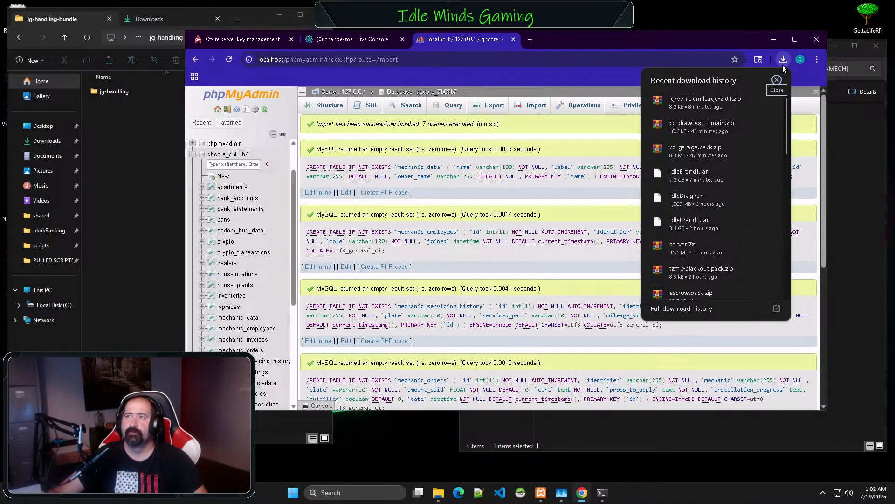
left_click(782, 66)
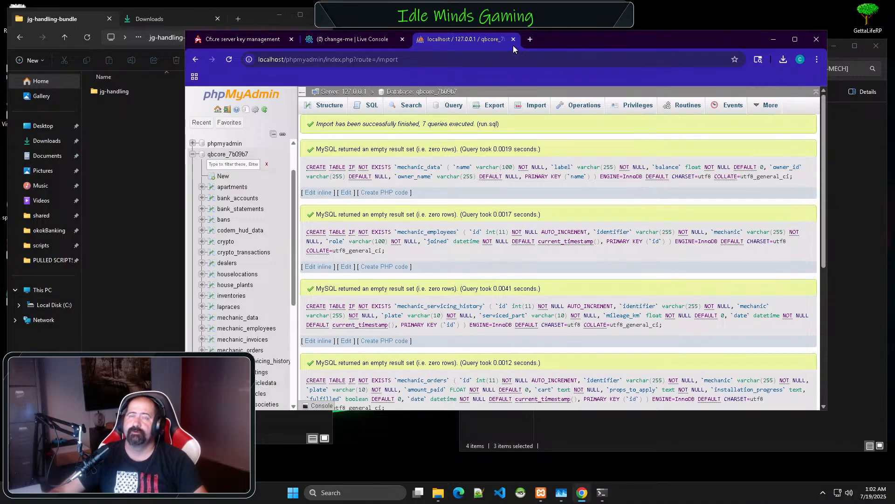
- Open the copied Google Drive link in a new tab, start downloading IdleBrand2.rar despite the virus-scan warning, and minimize Chrome
left_click(529, 40)
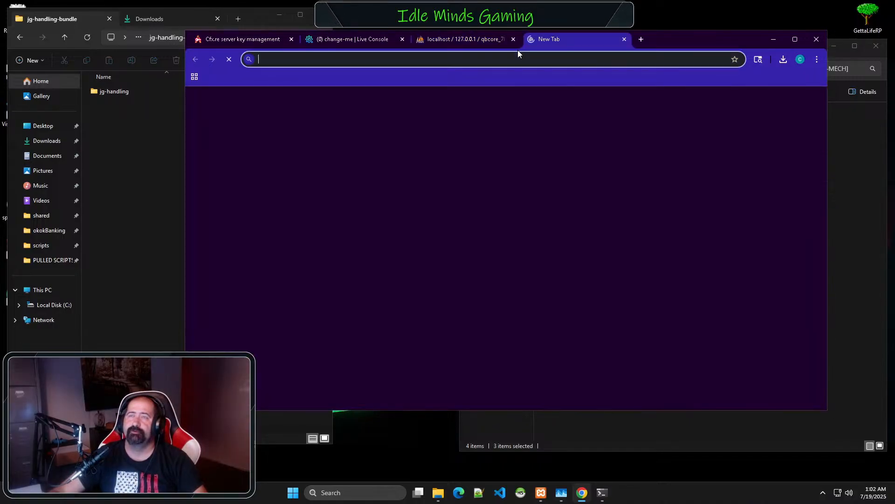
right_click(499, 62)
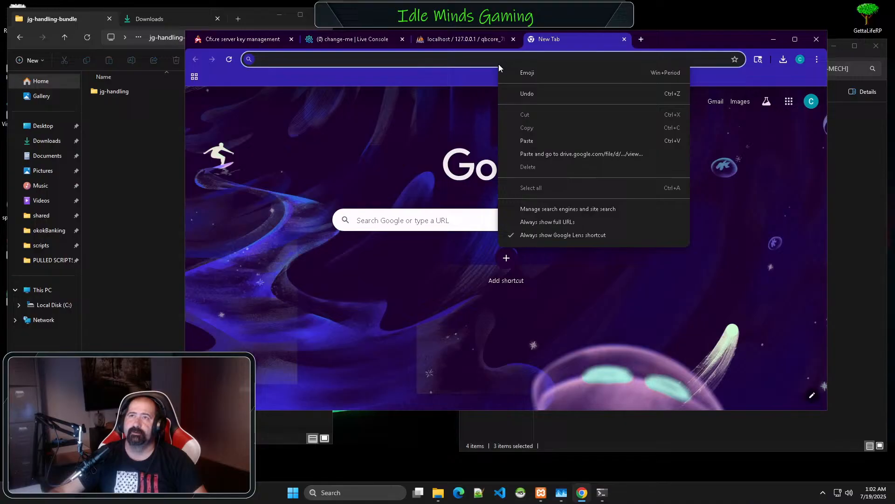
left_click(546, 154)
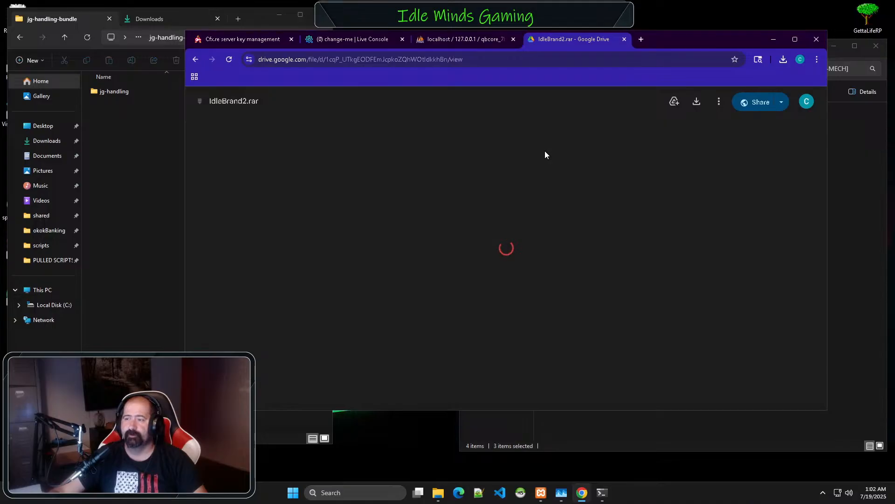
left_click(474, 223)
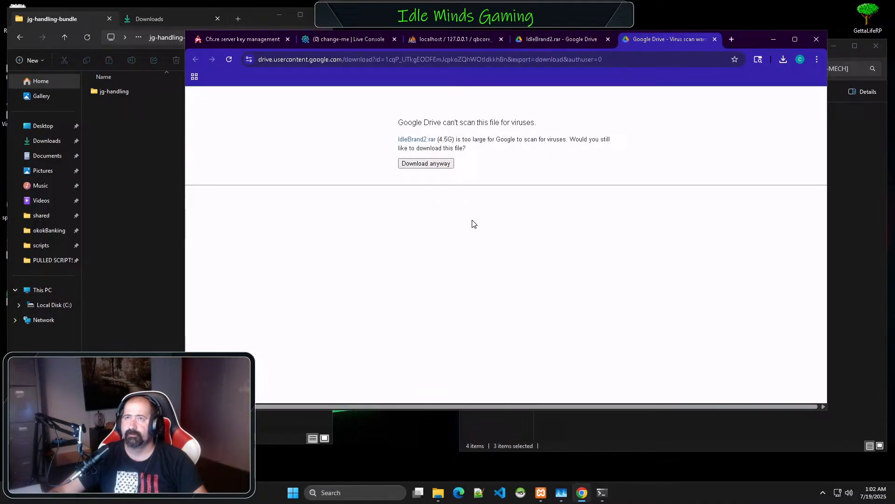
left_click(430, 164)
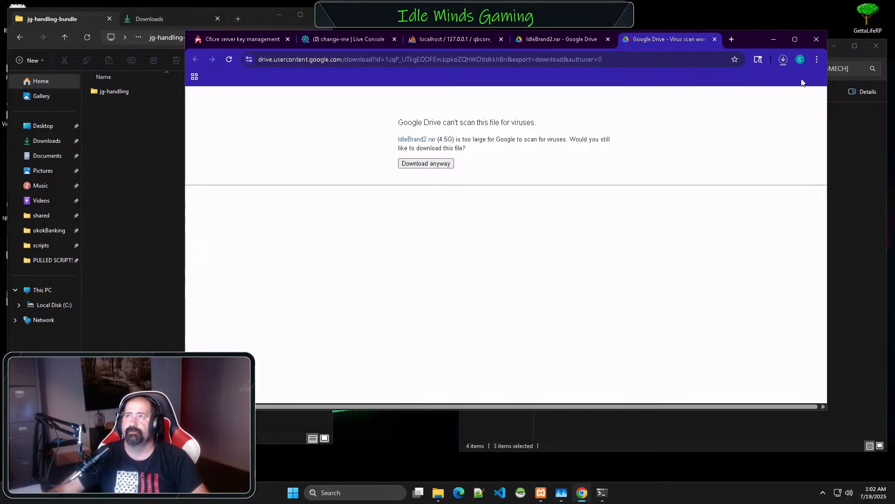
left_click(786, 59)
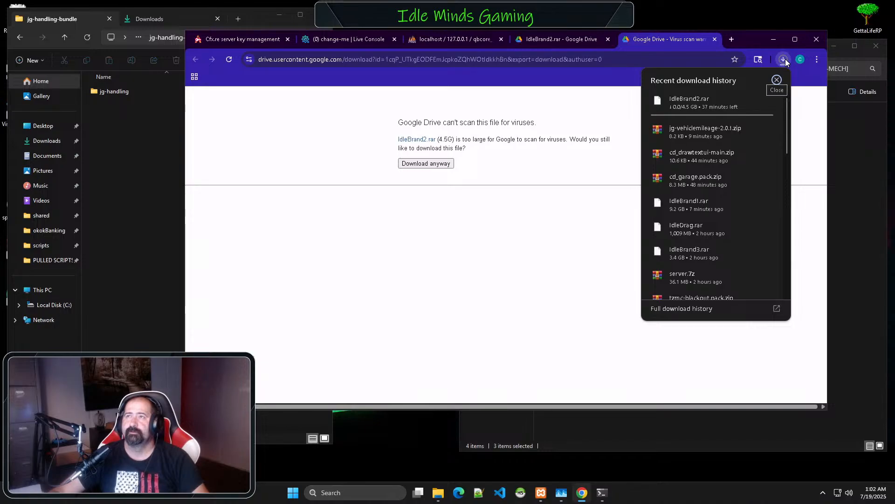
left_click(785, 59)
left_click(775, 40)
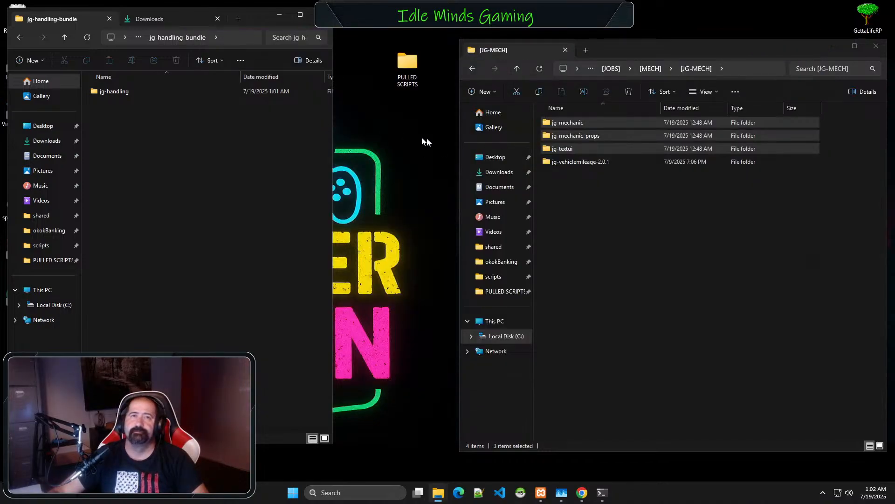
- Open the README in the jg-handling folder with Visual Studio Code and follow its link to the installation docs
double_click(122, 92)
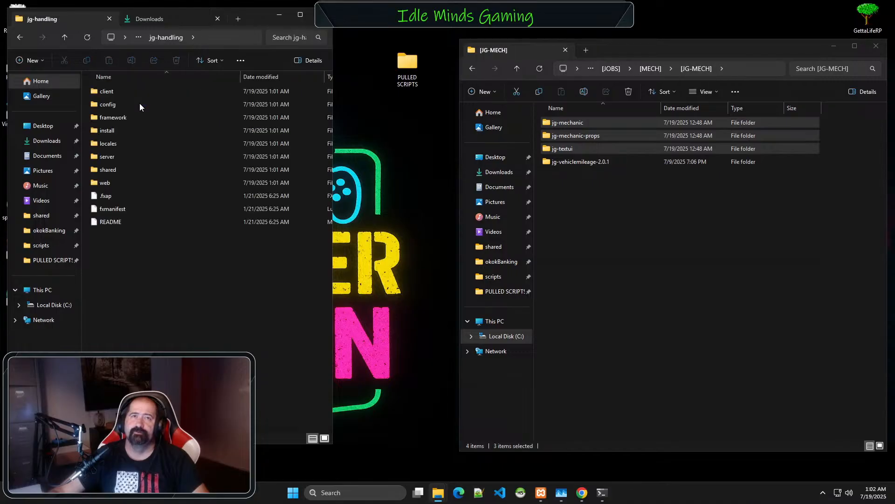
left_click(116, 219)
left_click(212, 209, "shift")
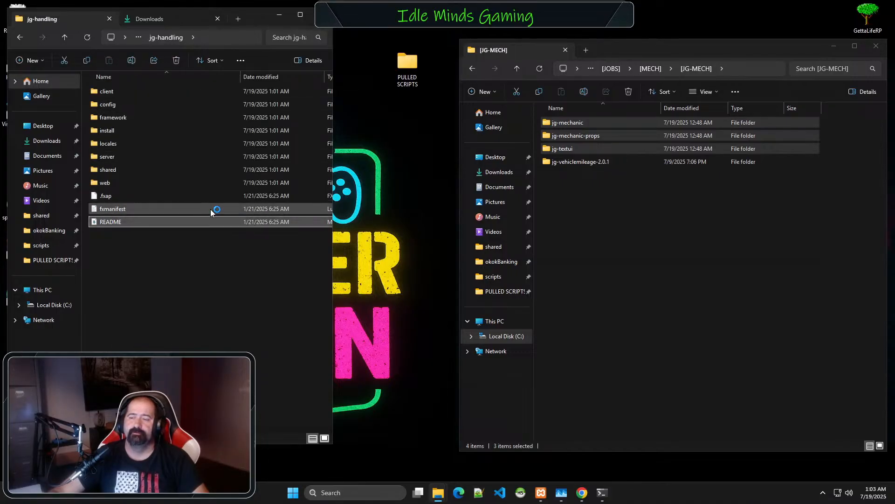
double_click(226, 225)
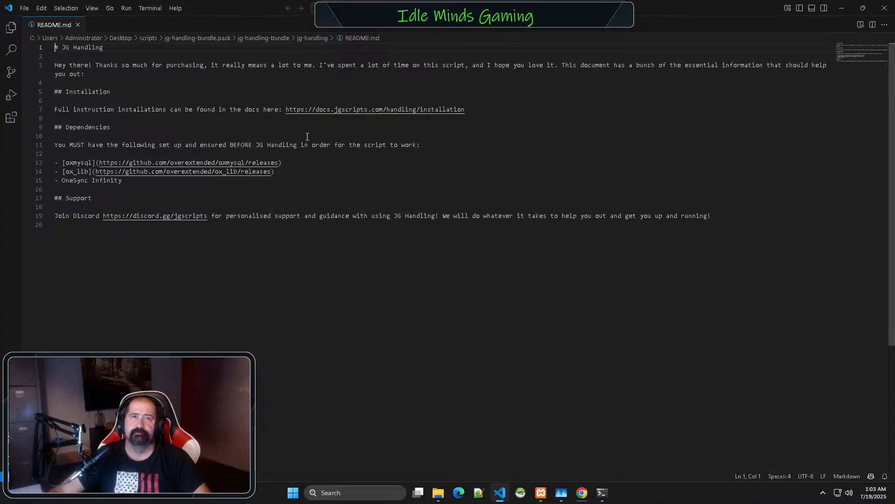
left_click(370, 122, "ctrl")
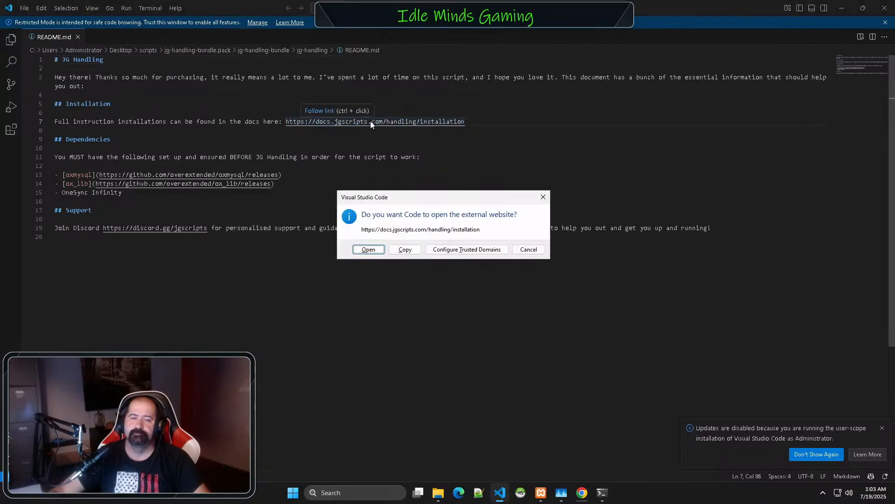
left_click(369, 249)
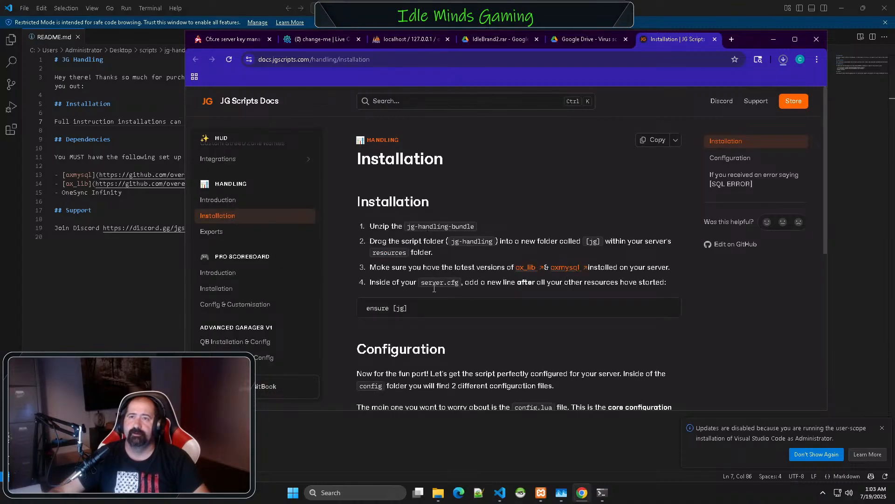
- Read the JG Handling installation page, including the Configuration and SQL ERROR sections
scroll(536, 285, "down", 2)
scroll(509, 290, "down", 2)
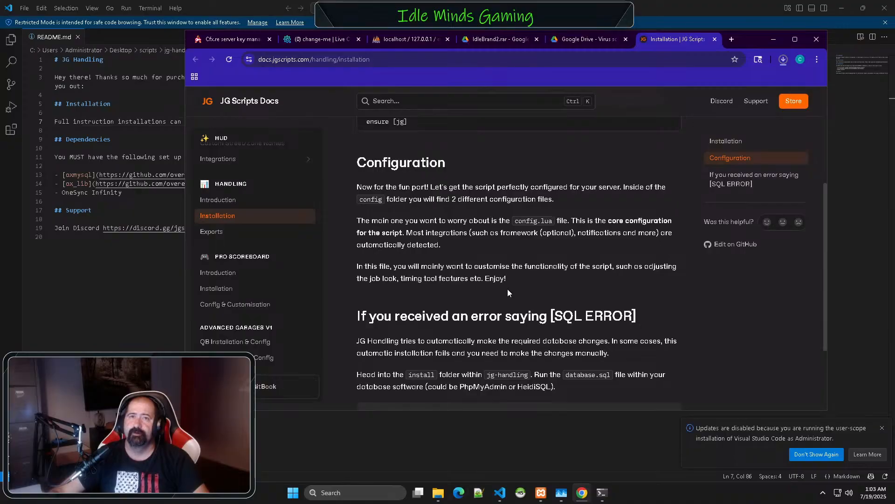
scroll(508, 292, "down", 3)
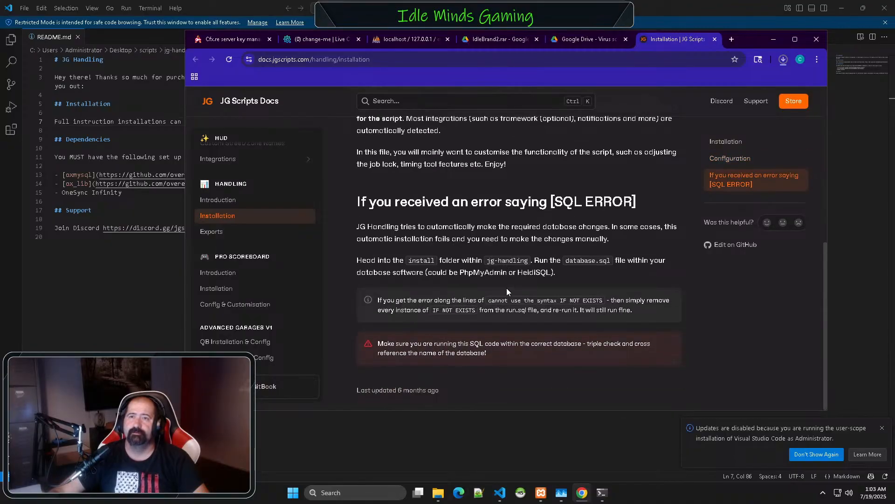
scroll(504, 286, "up", 2)
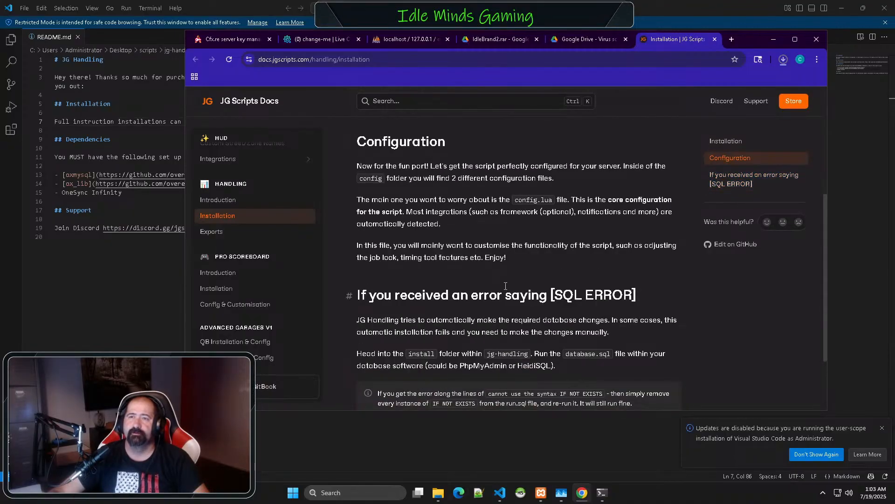
- Review the SQL ERROR and installation notes for JG Handling, close the documentation page, and minimize Chrome
scroll(505, 286, "down", 2)
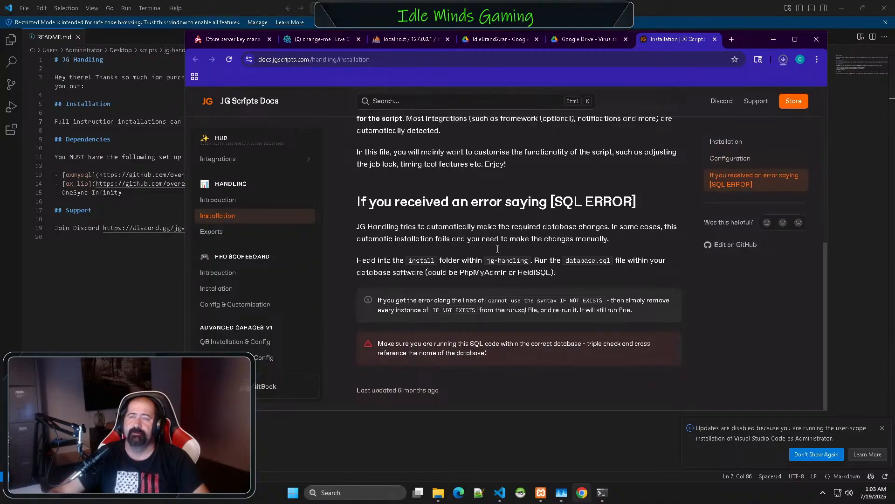
scroll(496, 248, "up", 6)
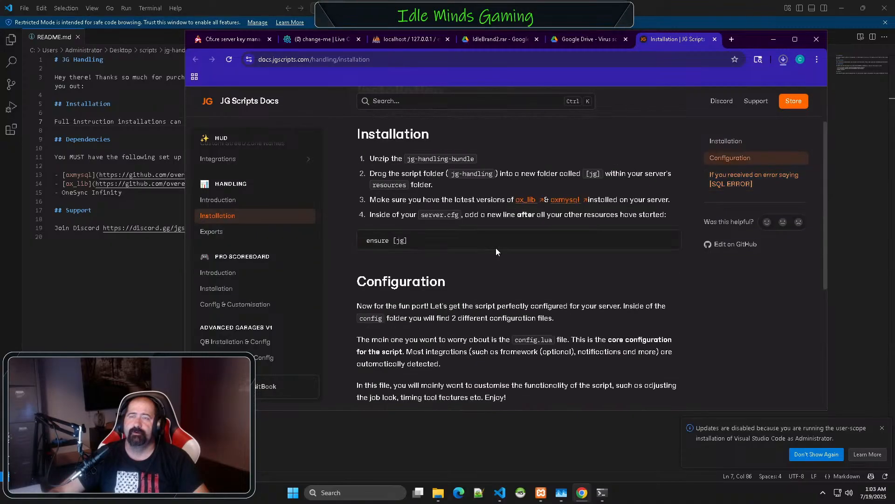
left_click(715, 40)
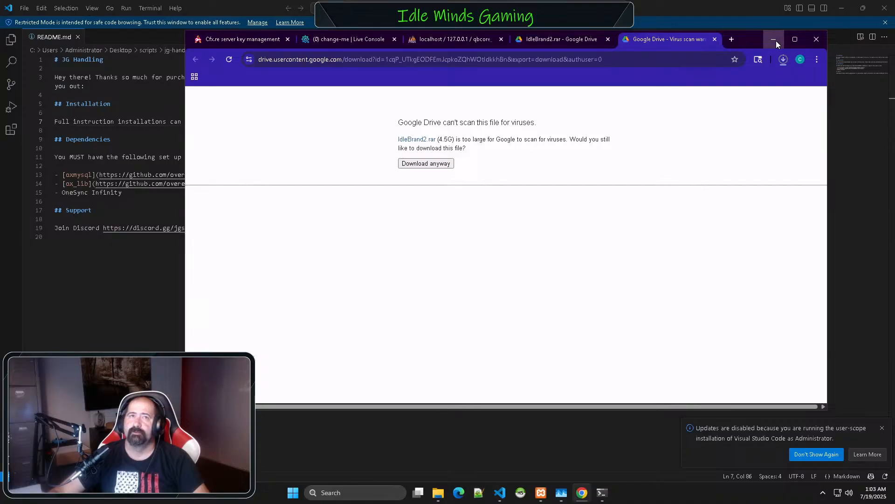
left_click(775, 40)
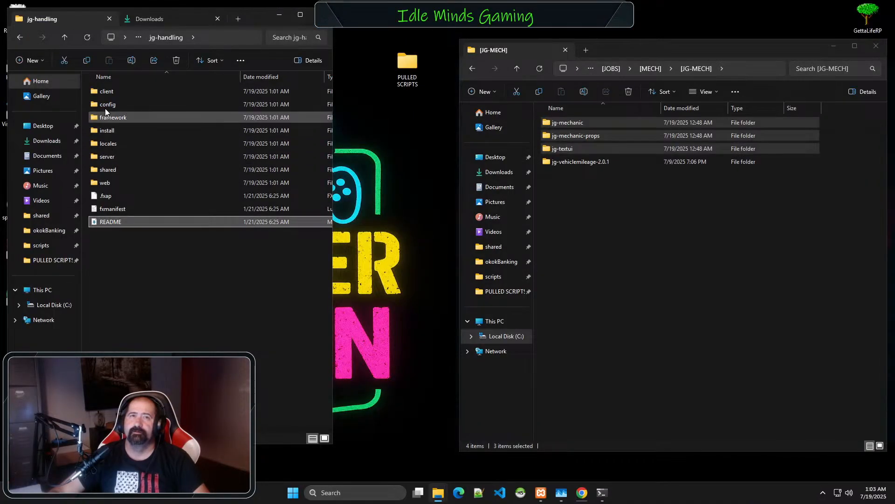
- Open the jg-handling install folder, and switch to Chrome to open phpMyAdmin's import page for the qbcore_7b09b7 database
double_click(108, 130)
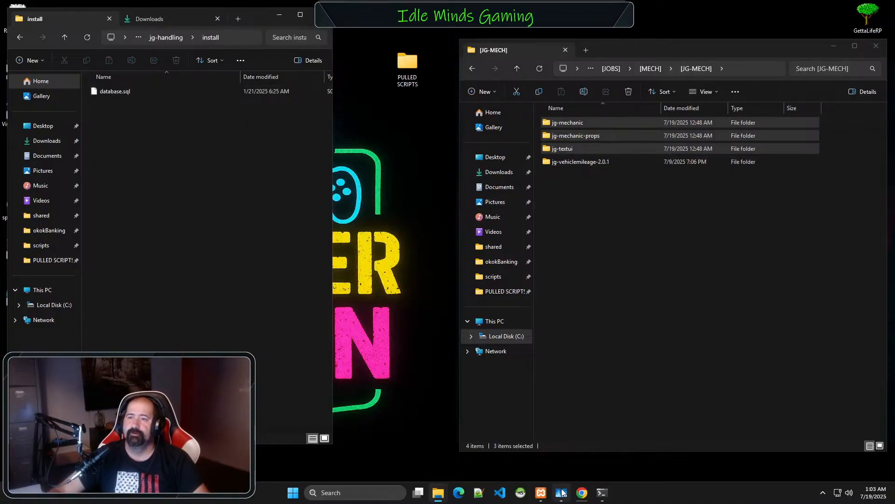
left_click(582, 492)
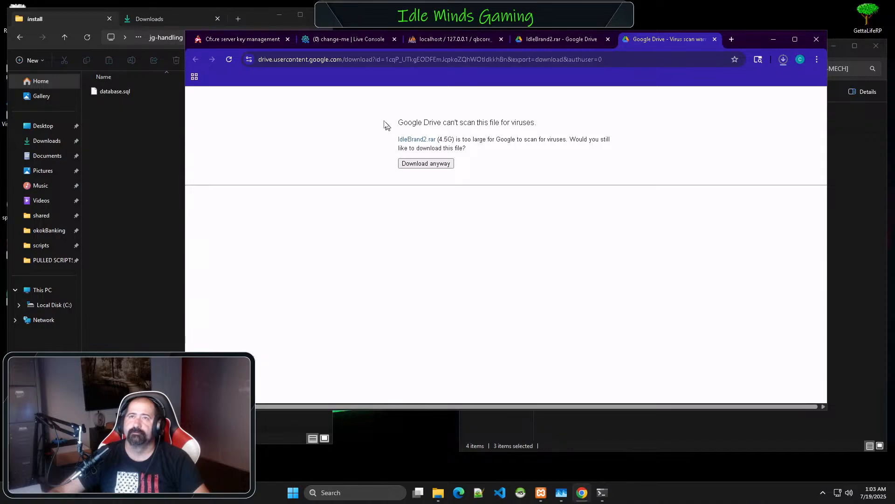
left_click(430, 42)
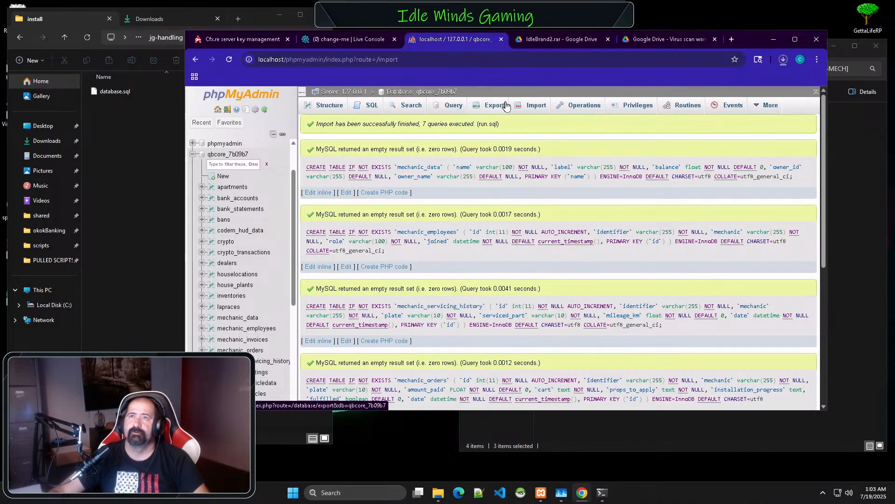
left_click(518, 110)
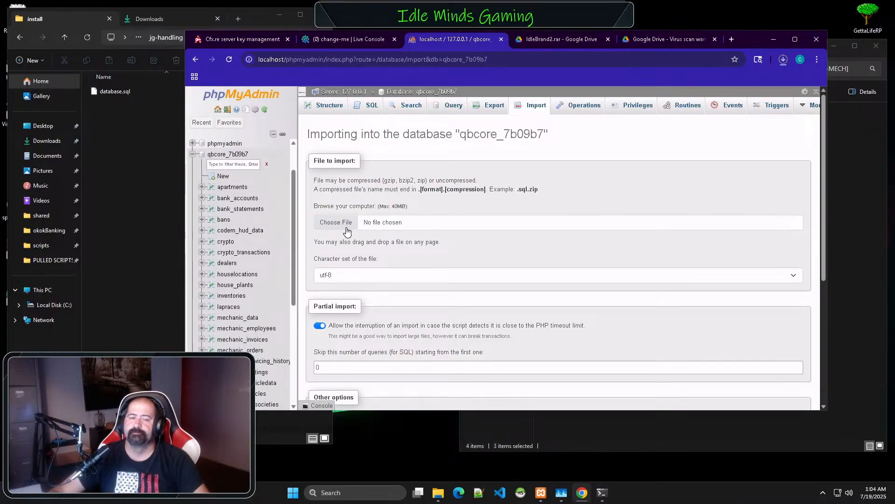
- Choose database.sql from the install folder of jg-handling, inside jg-handling-bundle.pack in the desktop scripts folder, as the import file
left_click(345, 228)
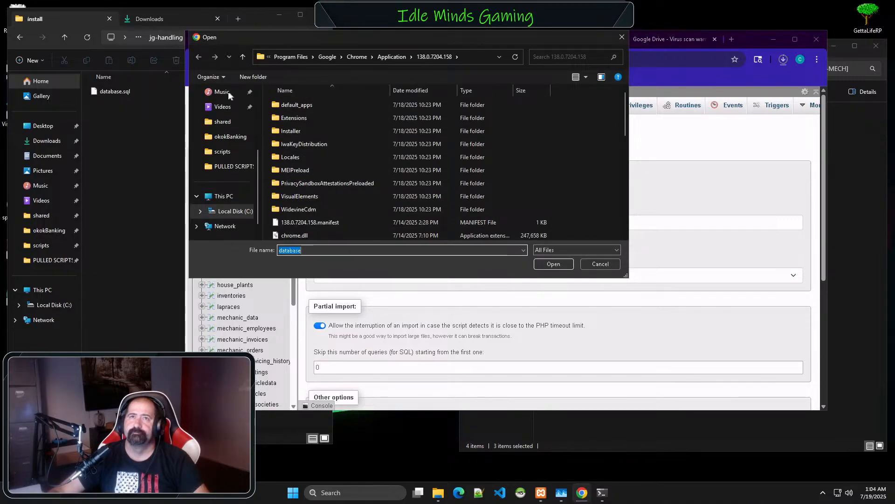
scroll(226, 140, "up", 3)
left_click(226, 144)
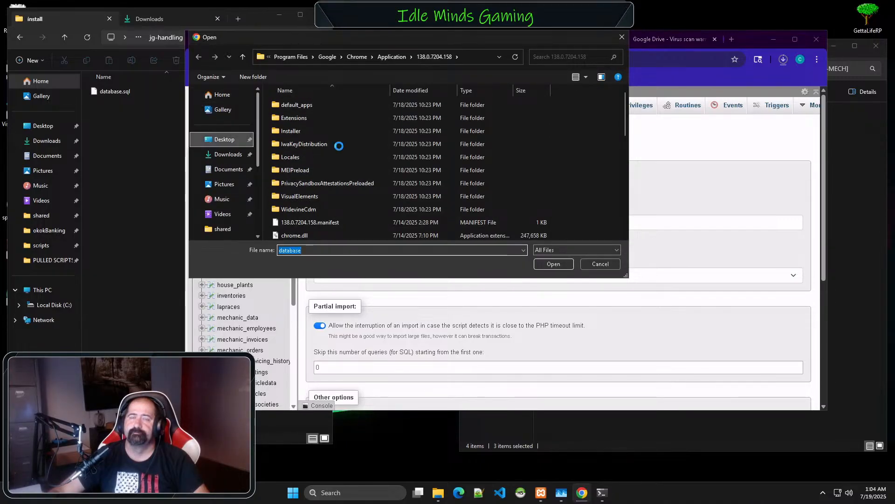
double_click(315, 130)
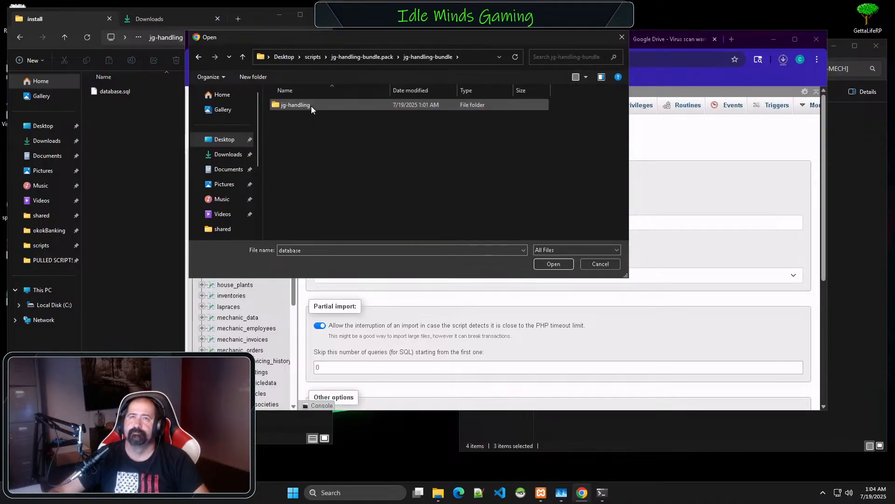
double_click(312, 106)
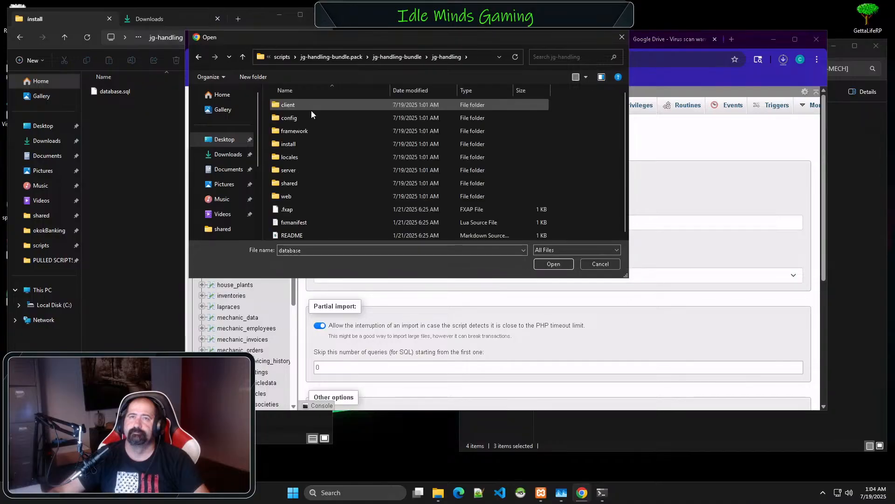
double_click(309, 144)
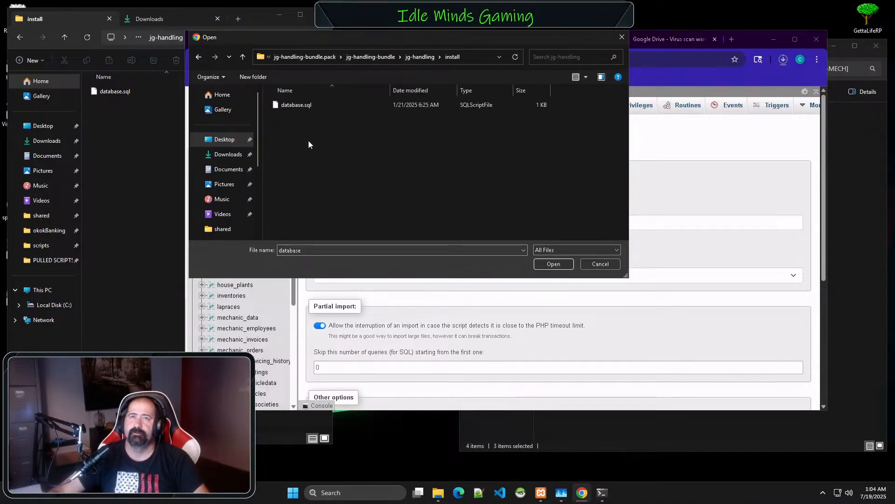
left_click(301, 105)
left_click(558, 264)
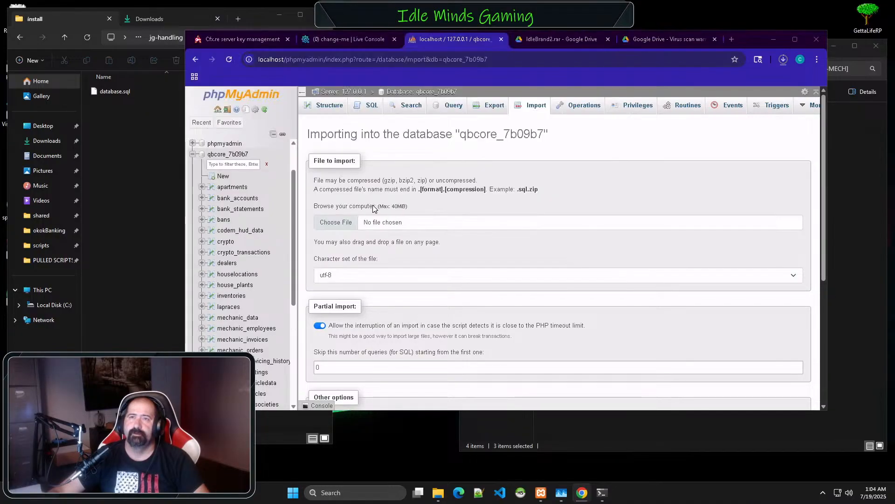
- Run the database.sql import with the default SQL options and minimize Chrome
scroll(372, 205, "down", 5)
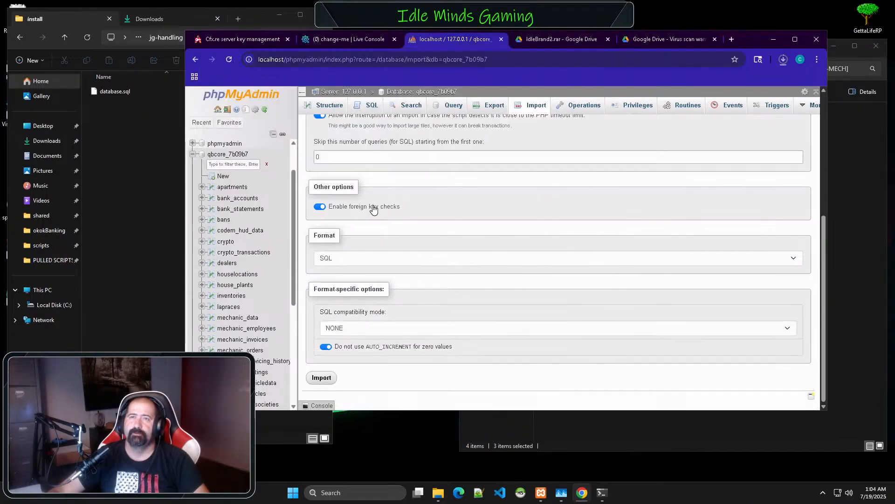
left_click(322, 377)
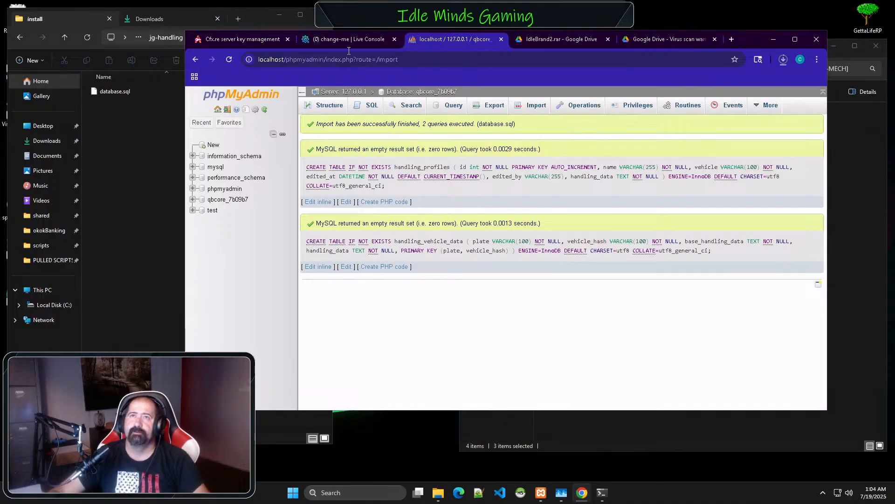
mouse_move(346, 47)
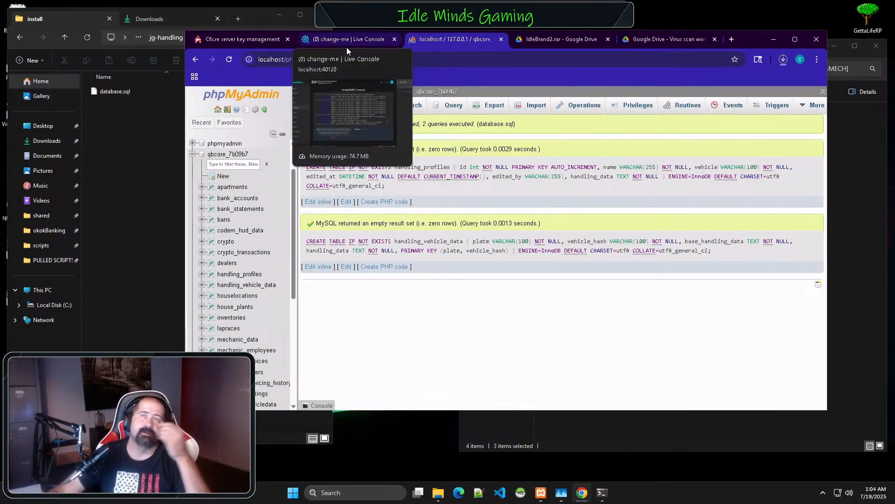
left_click(772, 40)
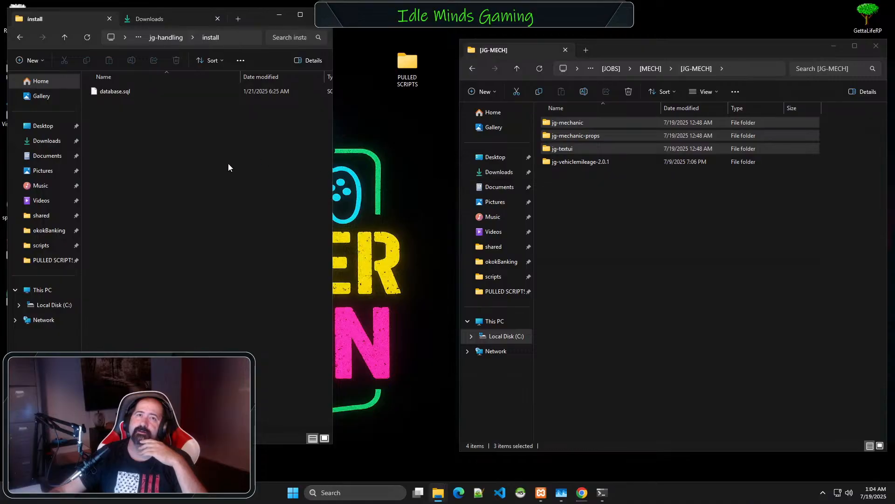
- Open config.lua from the config folder of jg-handling in Visual Studio Code
key("BackSpace")
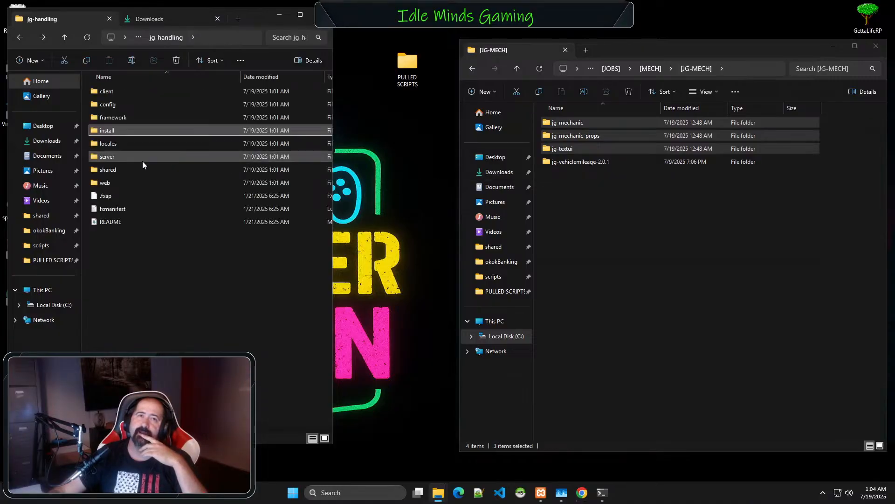
left_click(110, 105)
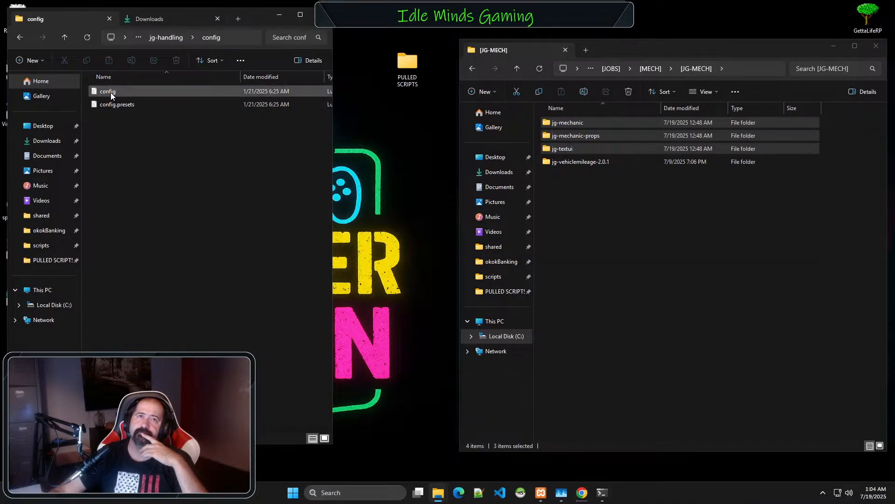
double_click(110, 92)
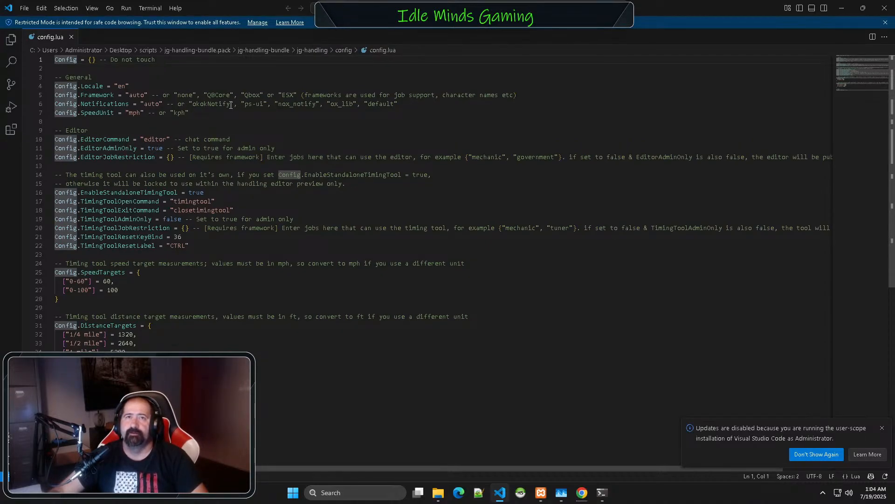
- Set Config.Notifications to "okokNotify" by copying that option name from the line's comment over the current value
left_click_drag(230, 105, 193, 104)
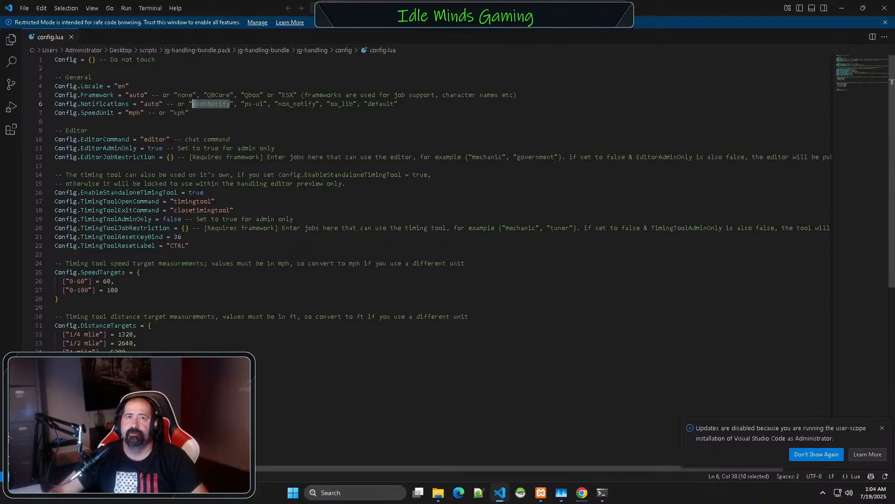
right_click(201, 106)
left_click(220, 154)
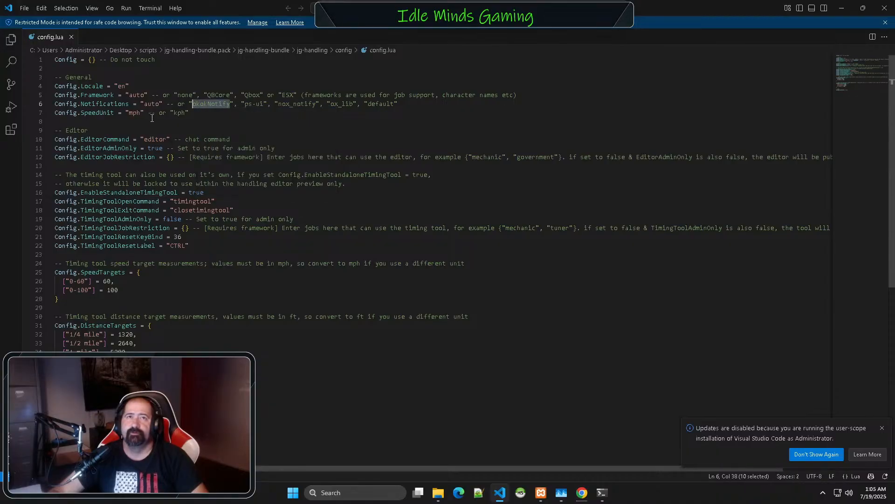
left_click_drag(160, 104, 145, 104)
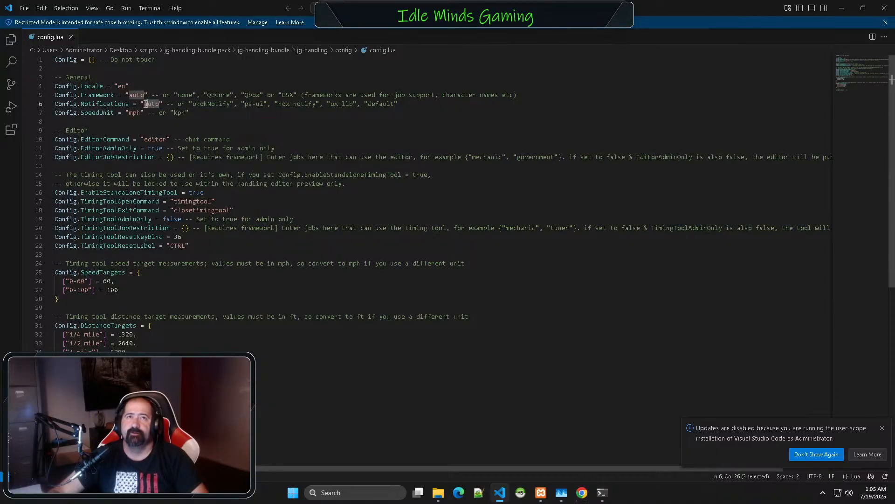
right_click(145, 104)
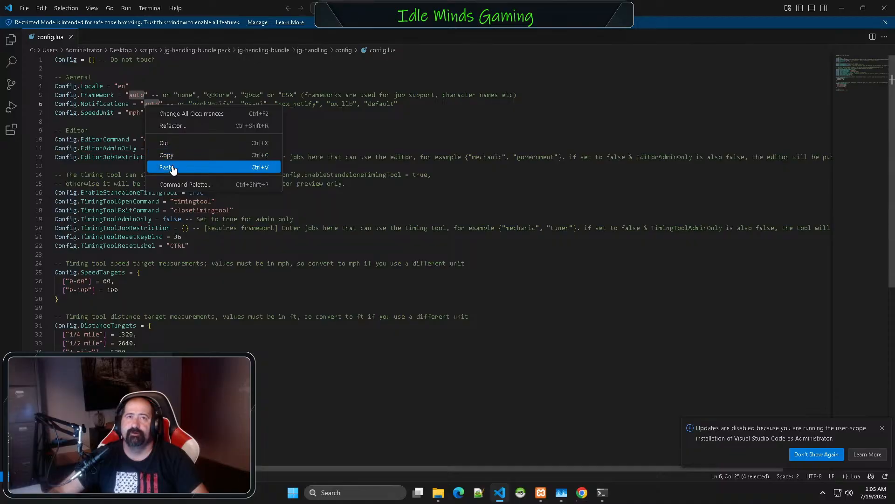
left_click(171, 163)
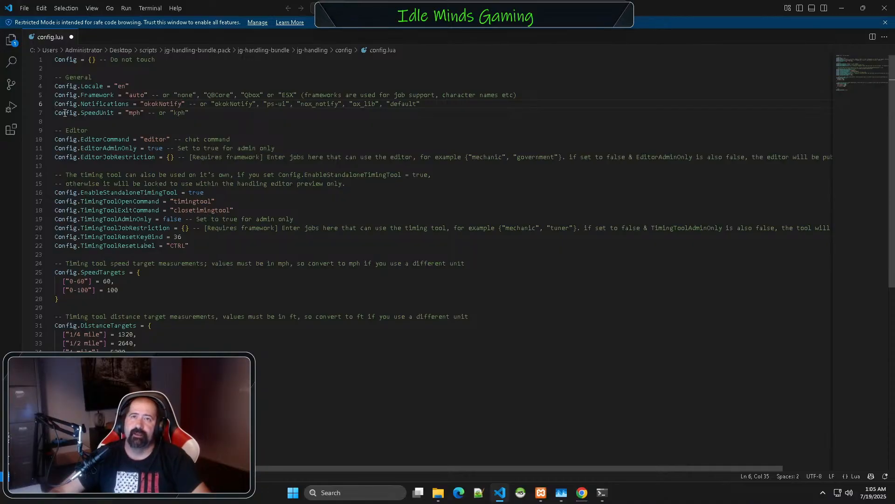
left_click(24, 8)
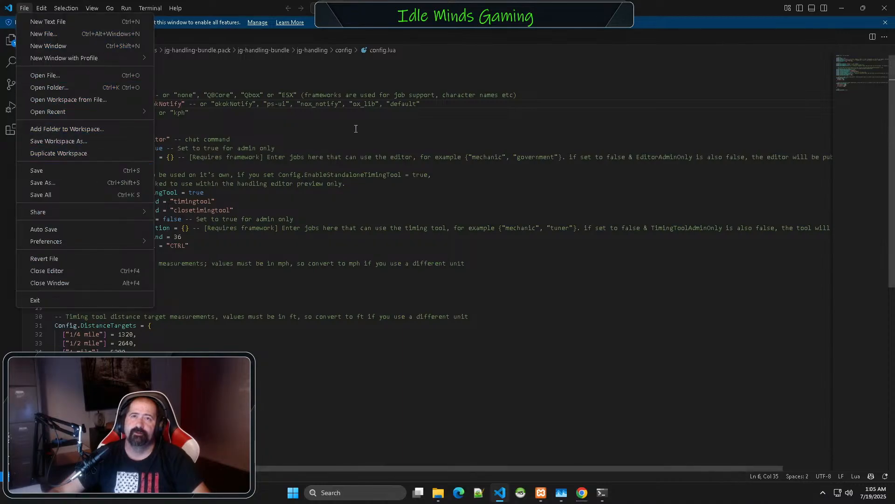
left_click(179, 131)
- Set Config.EditorCommand to "tuner", save config.lua, and close Visual Studio Code
left_click_drag(167, 140, 144, 139)
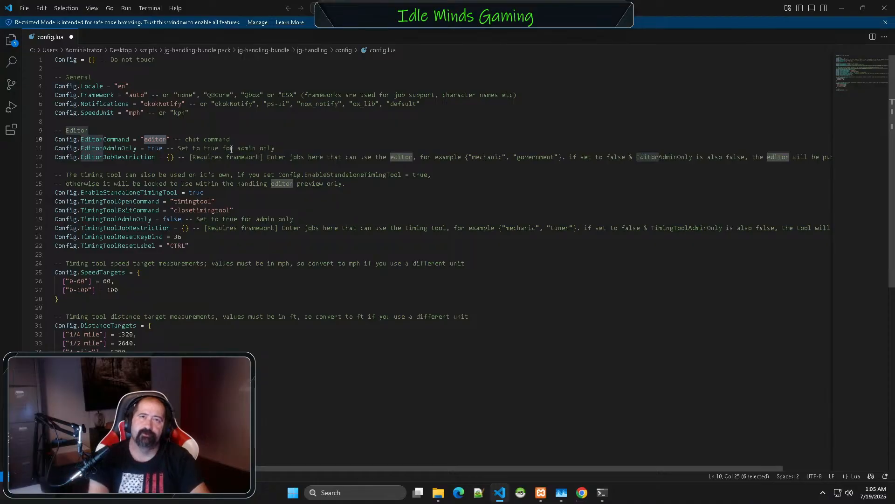
type("tune")
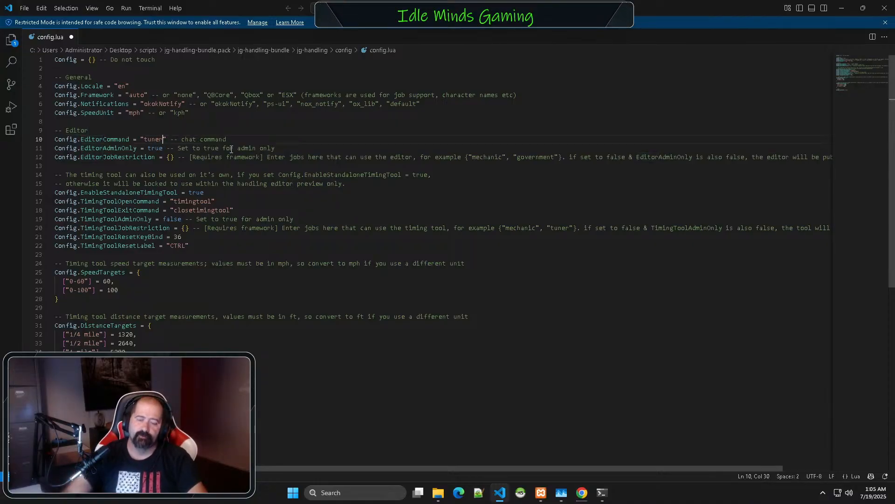
key("BackSpace")
type("r")
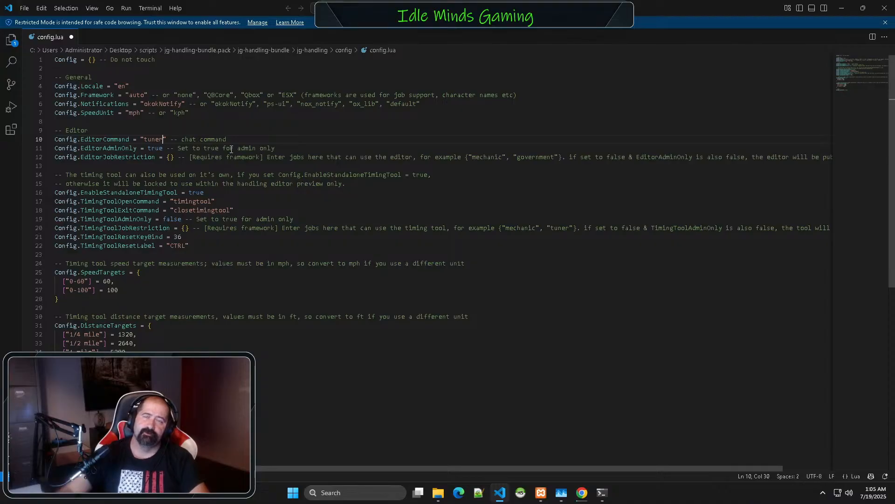
left_click(25, 7)
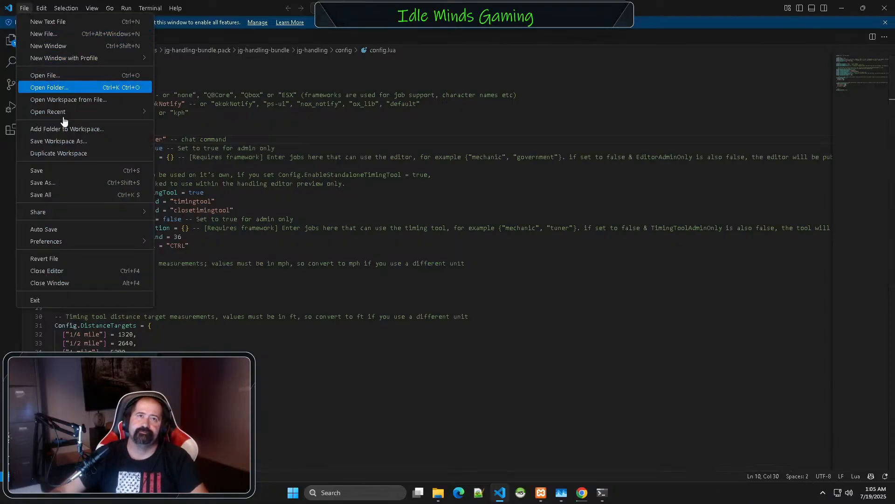
left_click(56, 172)
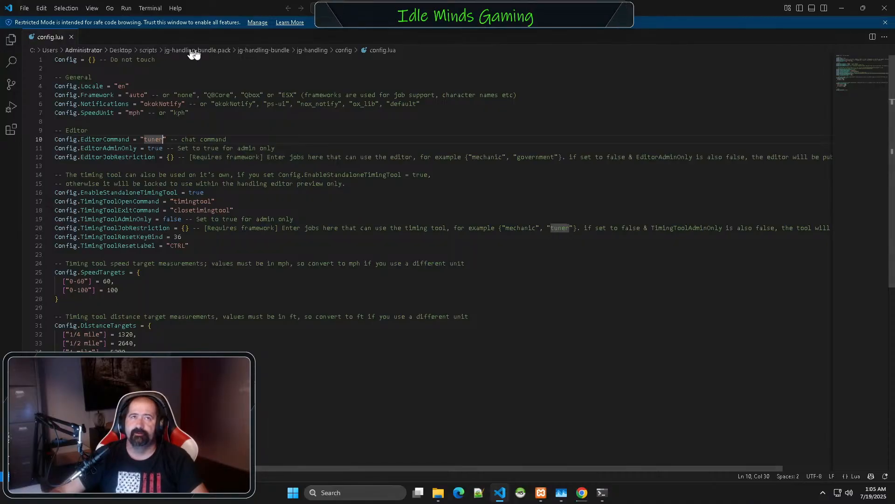
left_click(884, 8)
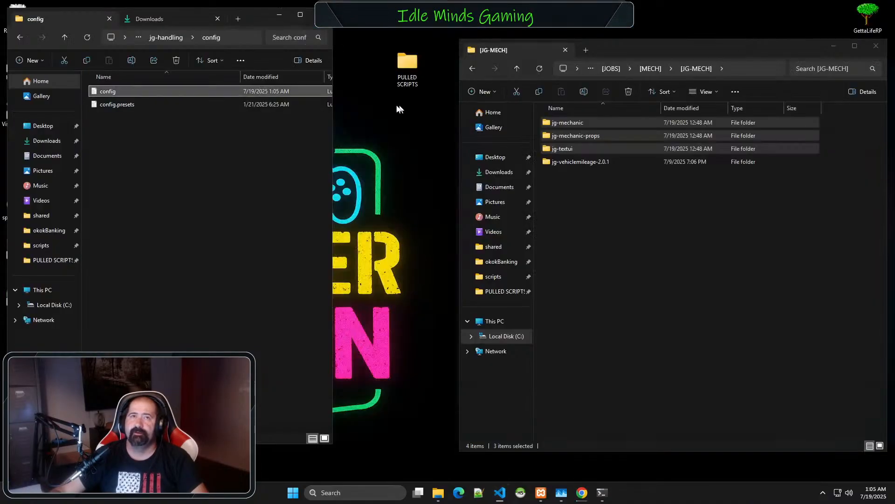
- Look through the shared and server folders of jg-handling for any other files that need configuring
key("alt+Left")
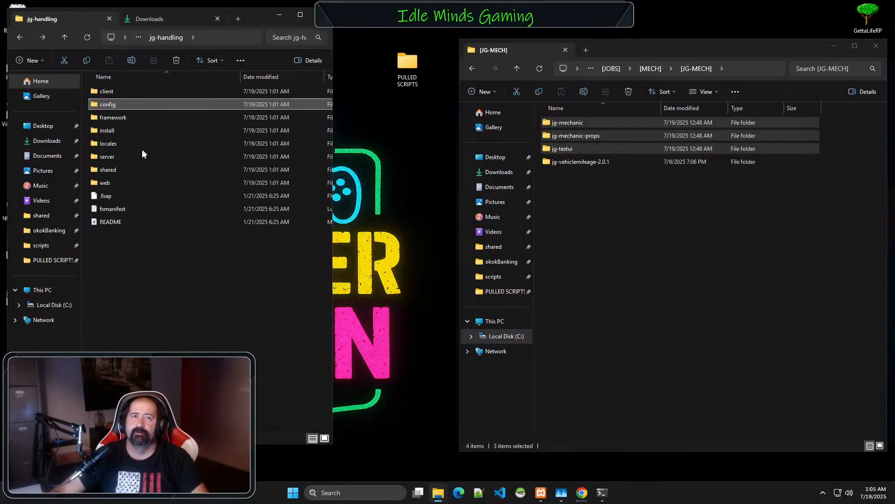
left_click(132, 169)
mouse_move(138, 169)
left_mouse_down()
mouse_move(147, 186)
mouse_move(143, 173)
left_mouse_up()
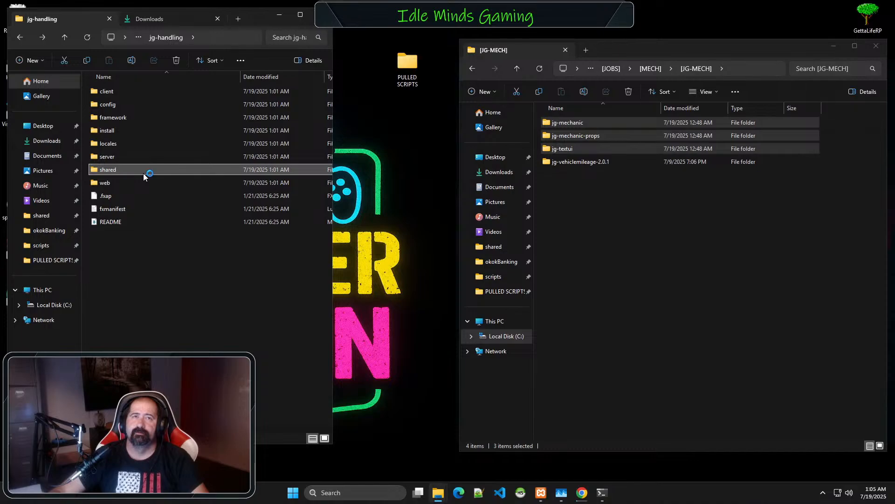
double_click(143, 173)
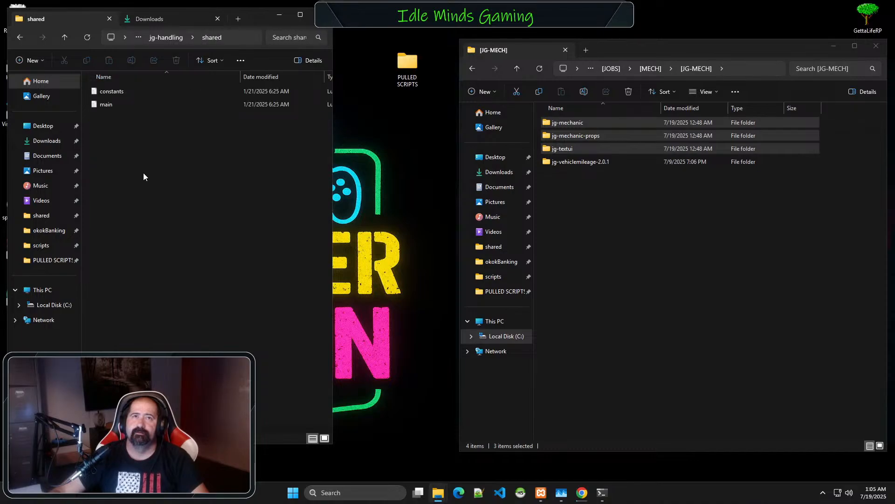
key("alt+Left")
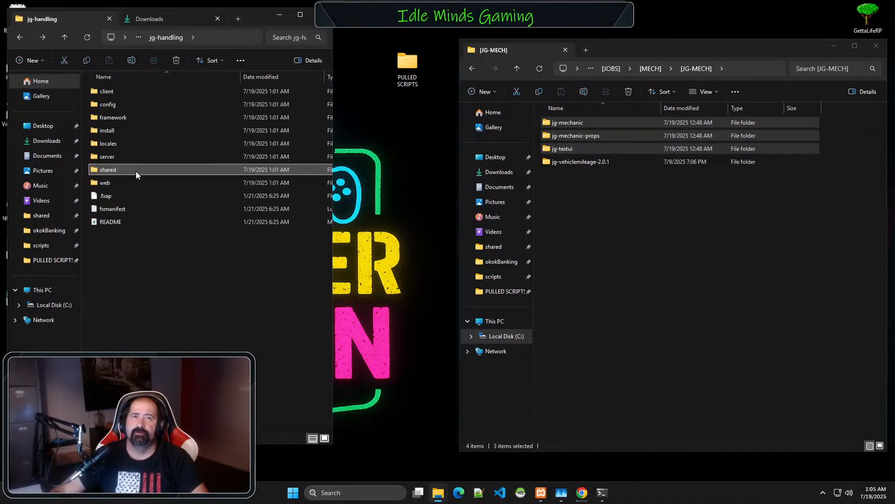
double_click(124, 157)
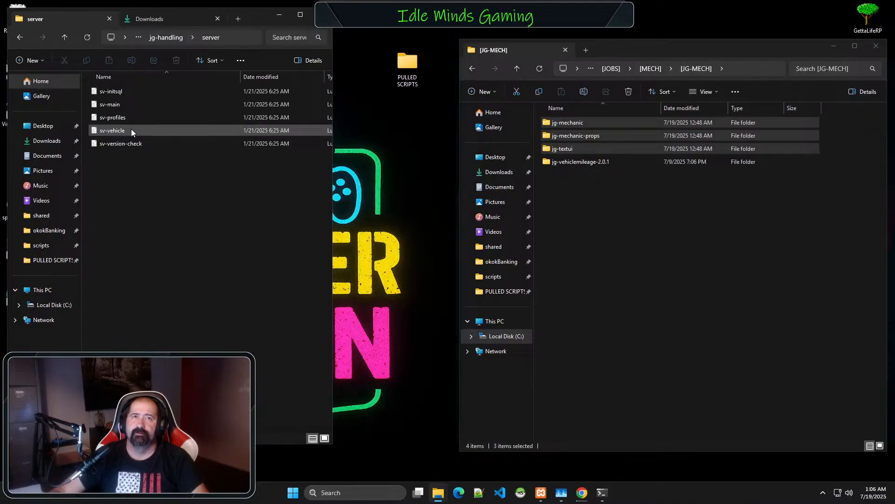
key("alt+Left")
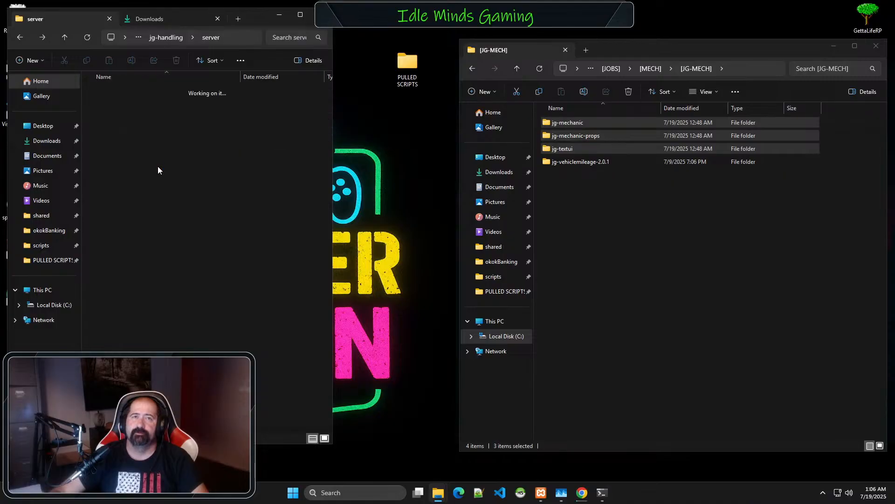
- Move the jg-handling folder from jg-handling-bundle into the server's [JG-MECH] folder and return to the scripts folder
key("alt+Left")
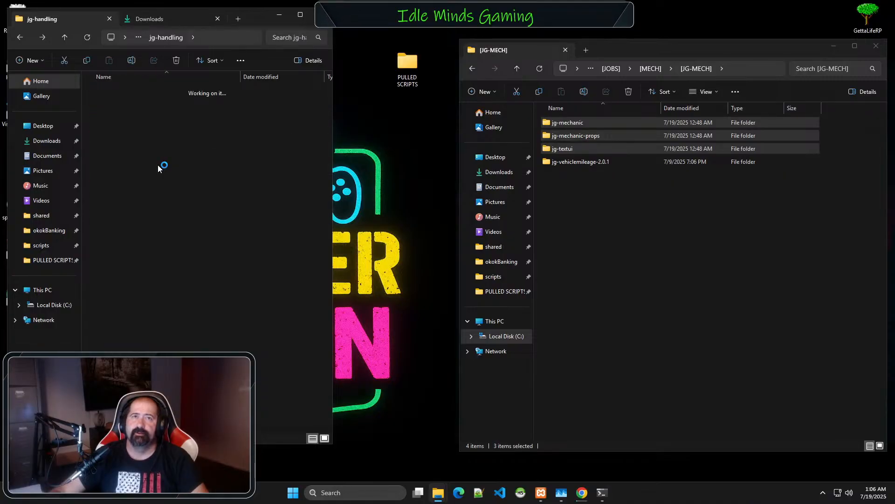
left_click_drag(114, 94, 603, 197)
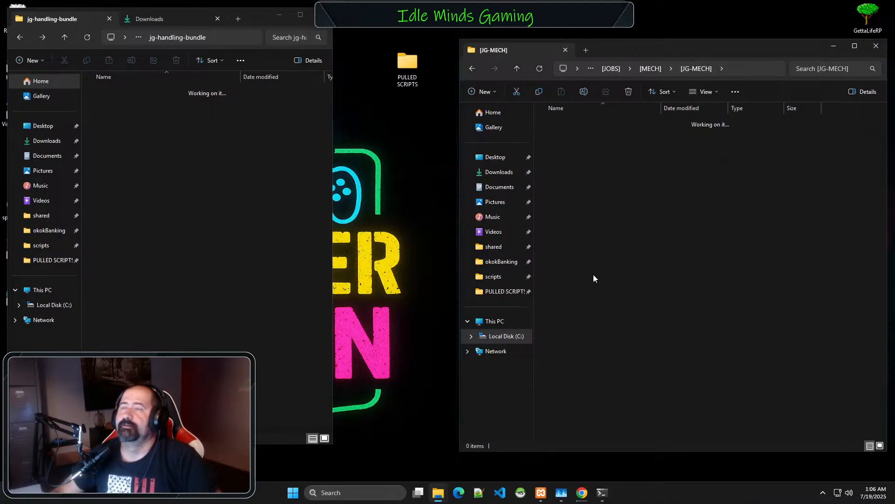
left_click(267, 260)
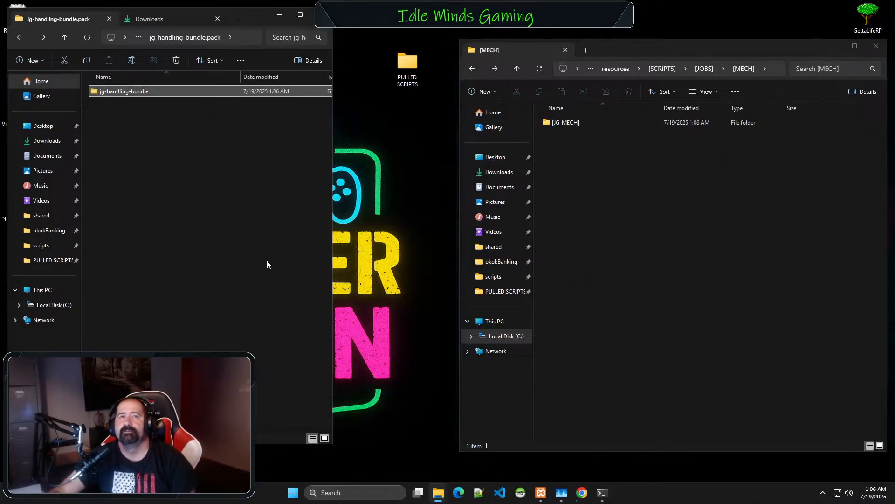
key("Return")
- Open config.lua of qb-smallresources from the server's resources [qb] folder in Visual Studio Code
left_click(555, 247)
key("alt+Left")
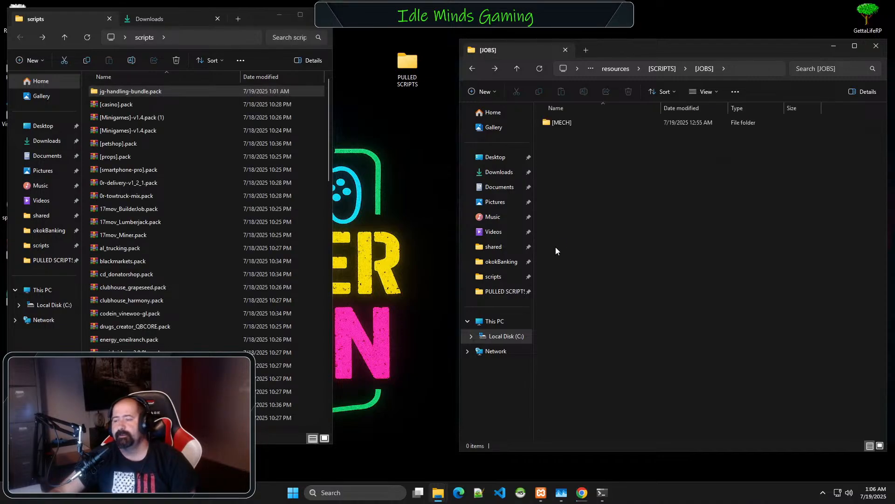
key("alt+Left")
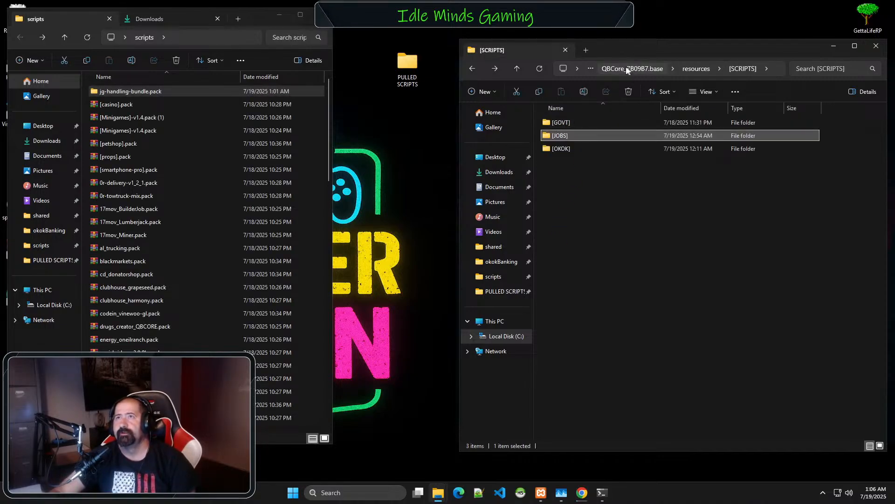
left_click(696, 68)
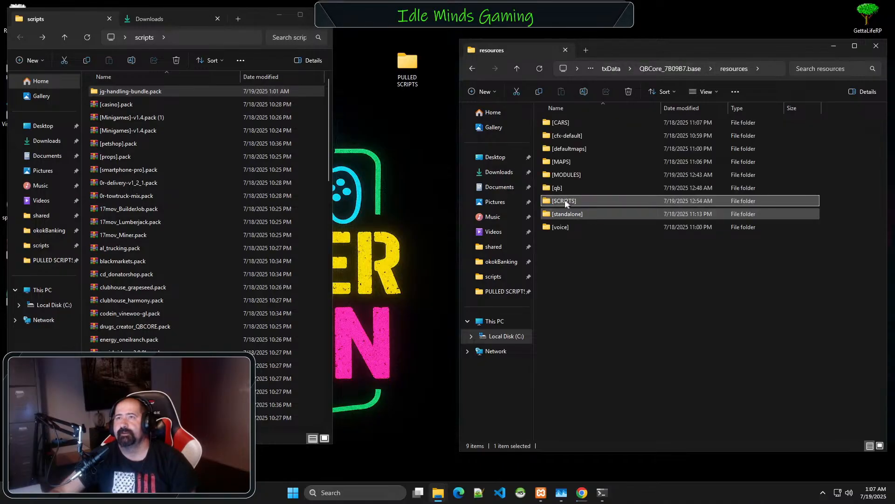
left_click(559, 191)
double_click(559, 194)
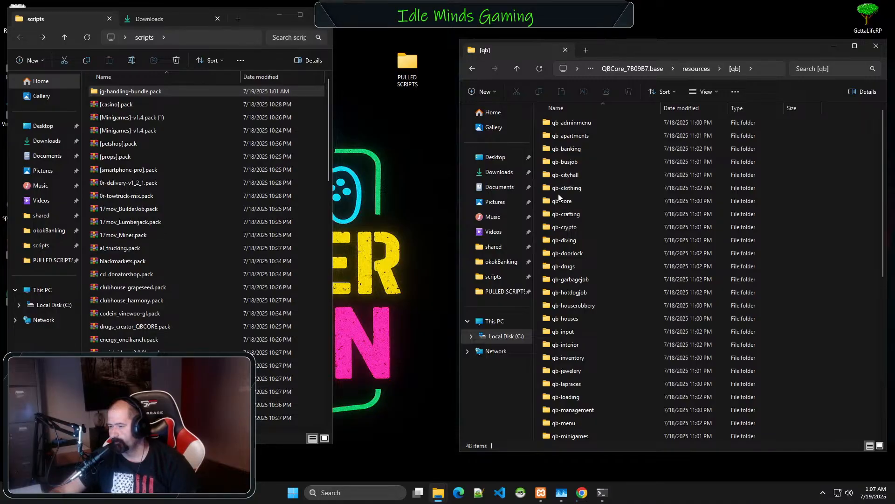
left_click(605, 240)
scroll(591, 295, "down", 8)
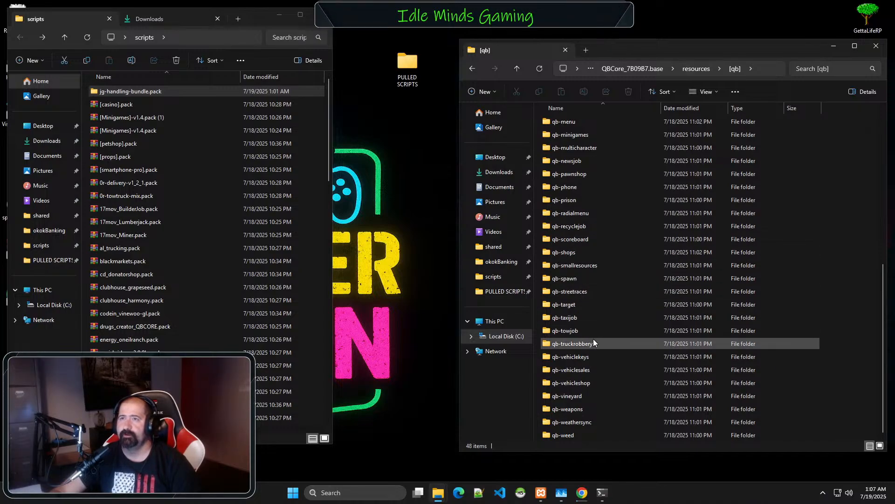
double_click(575, 264)
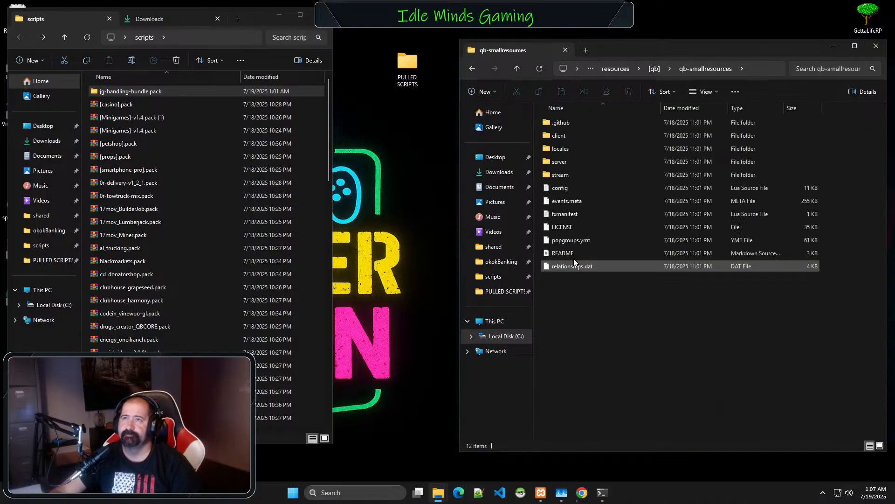
double_click(563, 188)
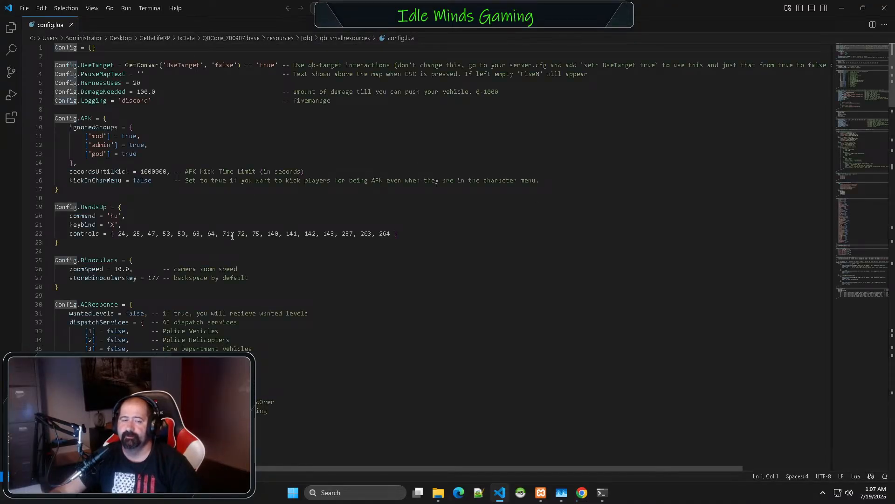
- Remove component 14 and its comma from the hudComponents list under Config.Disable
scroll(232, 237, "down", 3)
scroll(231, 235, "down", 14)
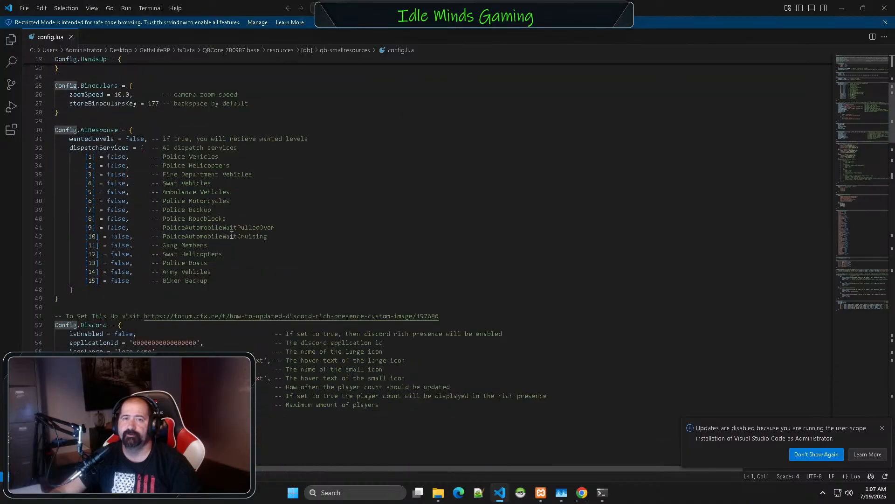
scroll(231, 235, "down", 3)
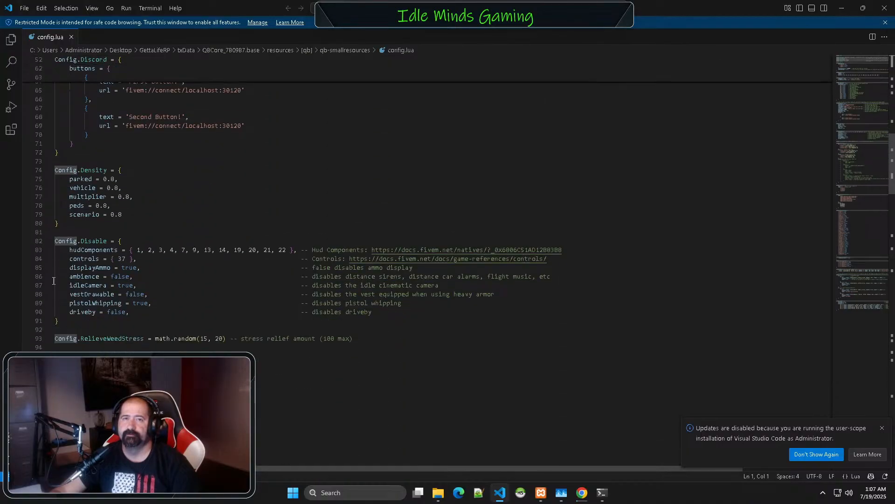
left_click(226, 250)
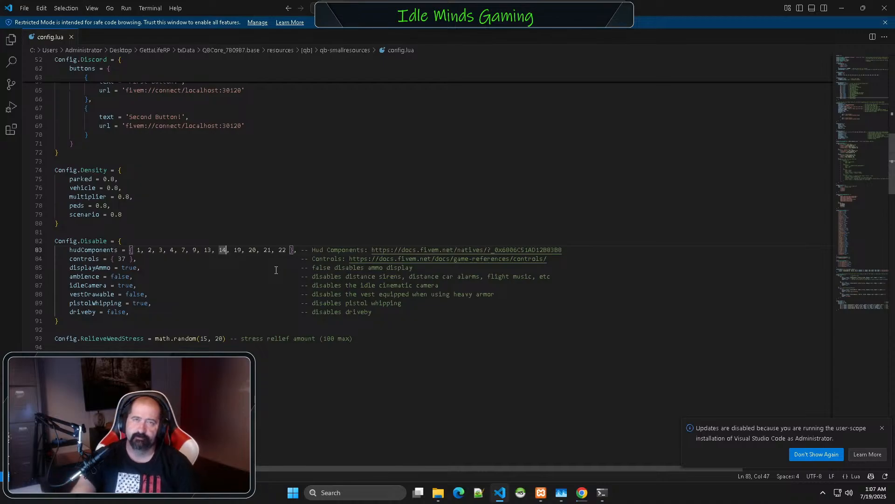
key("BackSpace")
key("BackSpace")
key("Delete")
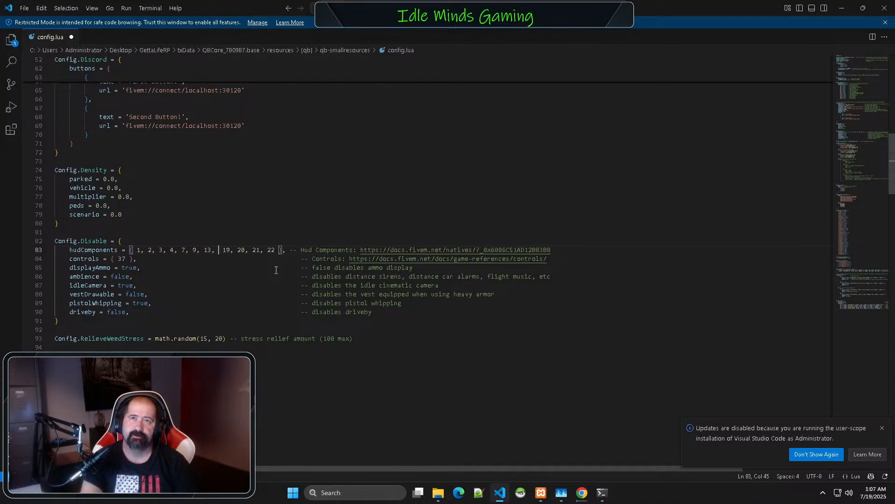
key("BackSpace")
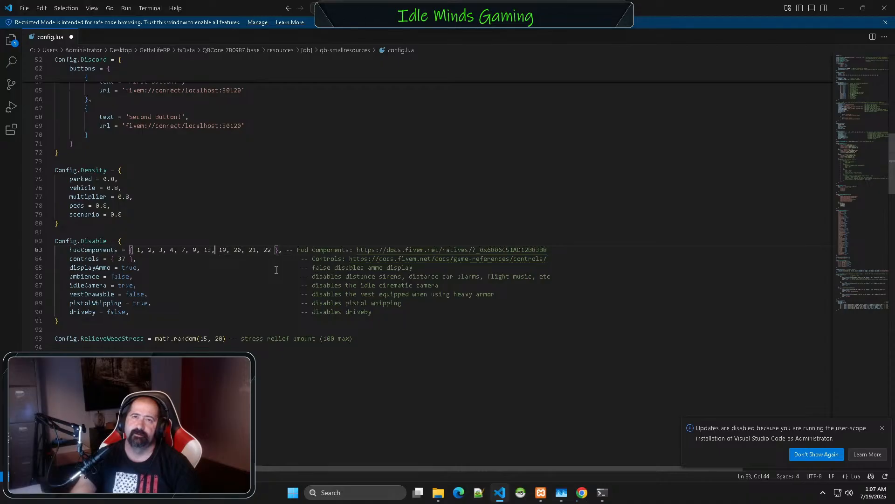
- Save the qb-smallresources config.lua and close Visual Studio Code
left_click(27, 10)
left_click(62, 176)
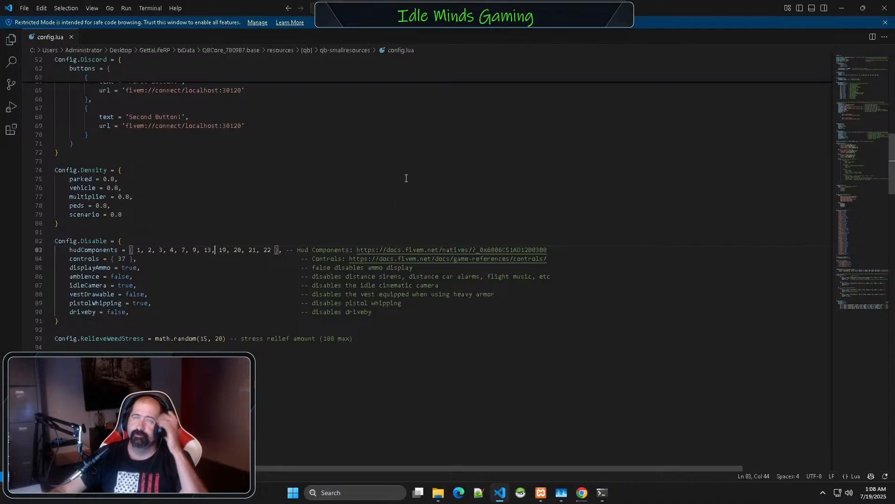
left_click(887, 5)
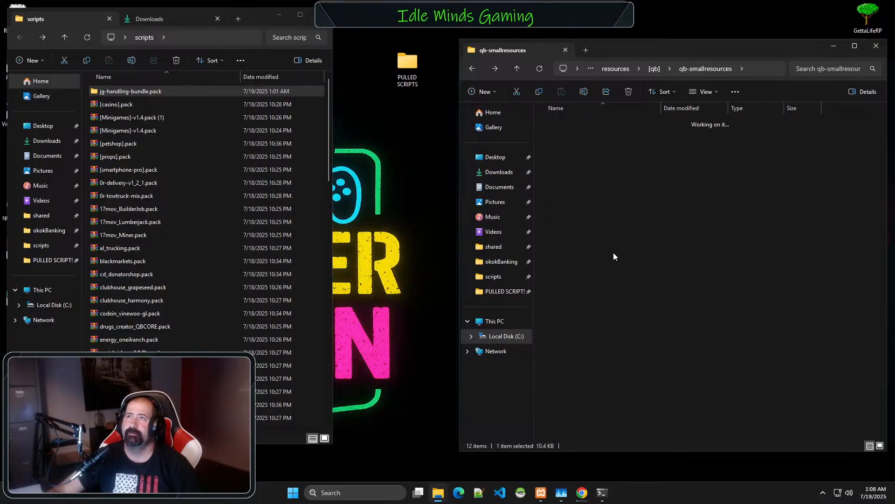
- Open main.lua from the server folder of qb-inventory in Visual Studio Code
key("alt+Up")
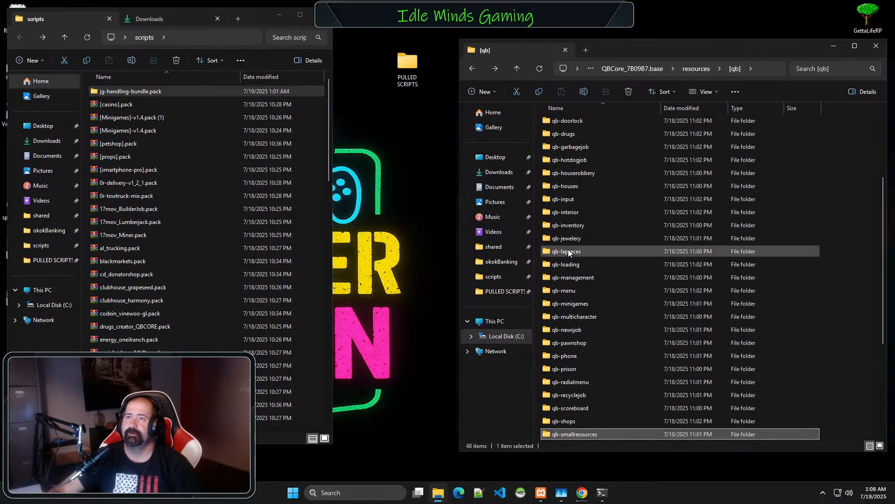
double_click(564, 225)
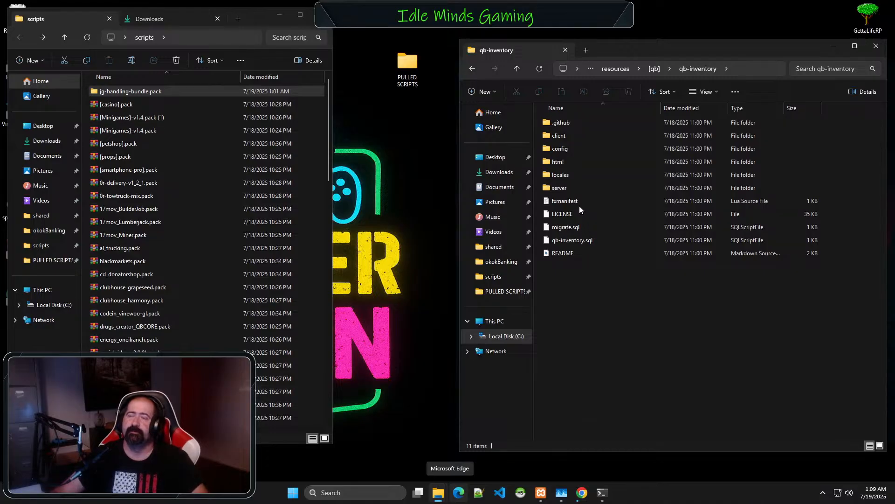
double_click(568, 187)
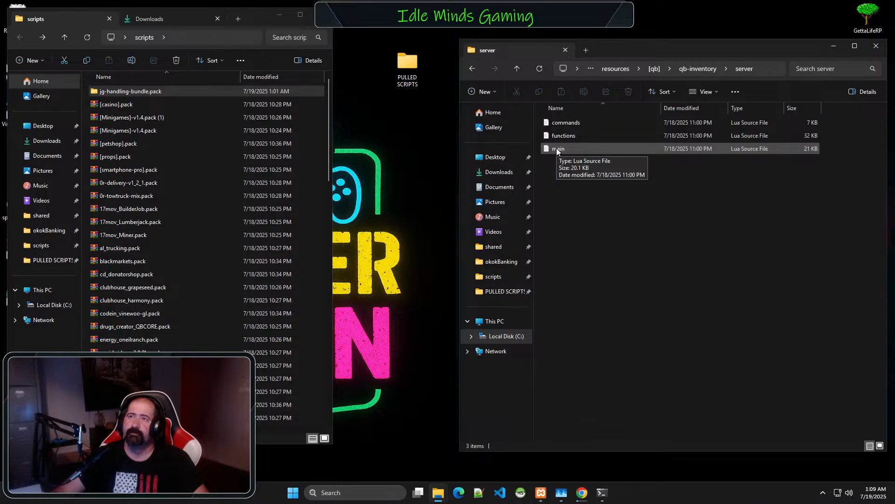
double_click(556, 149)
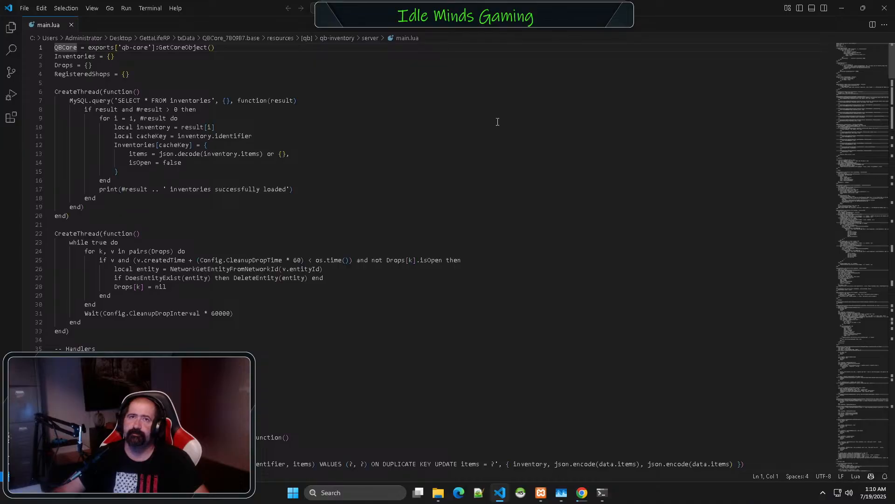
- Search main.lua for "print" and close Visual Studio Code
left_click(581, 83)
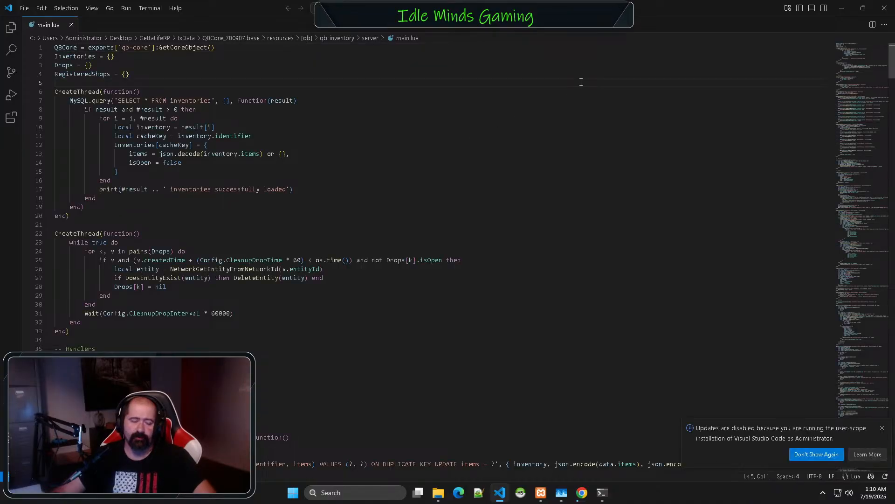
key("ctrl+f")
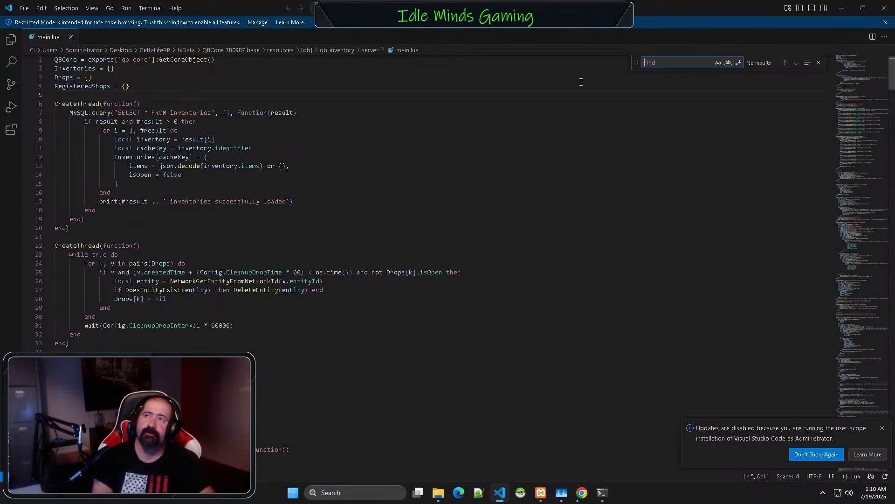
type("print")
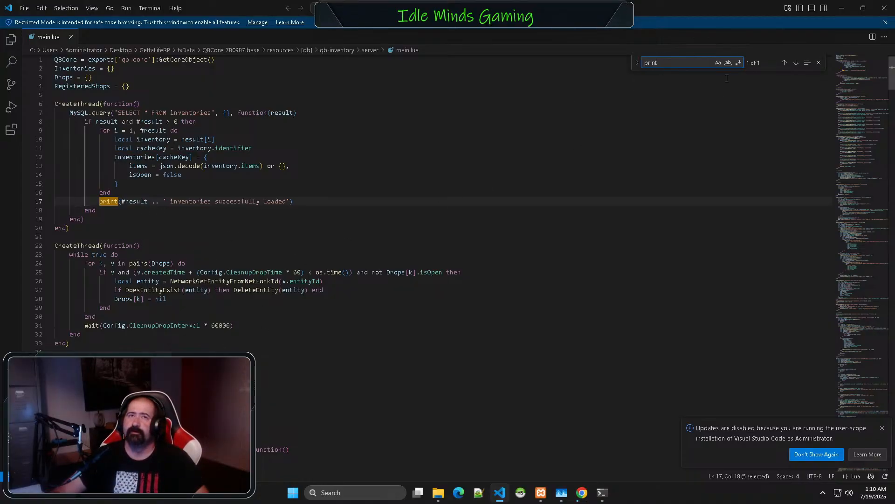
left_click(883, 11)
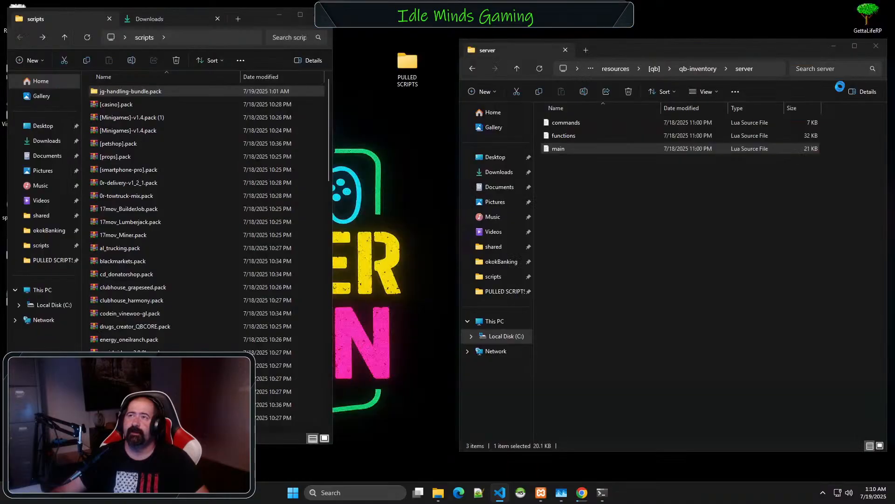
- Open functions.lua from the qb-inventory server folder and search it for "print"
double_click(566, 136)
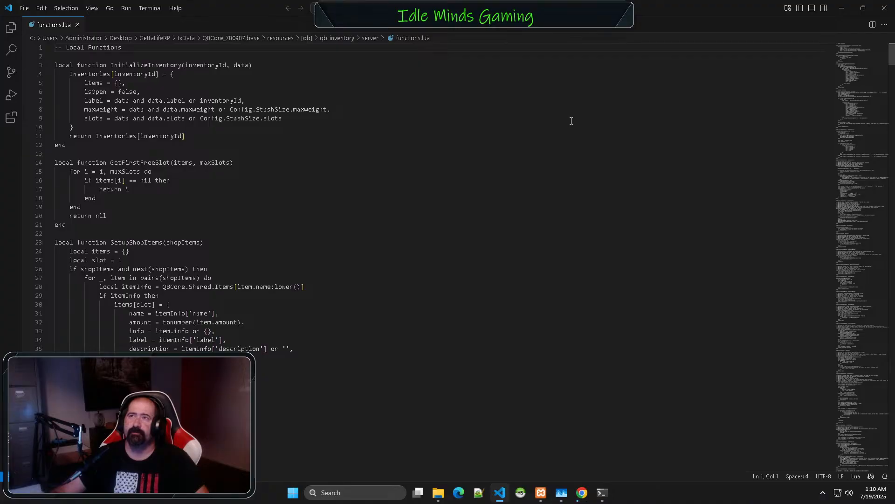
left_click(570, 120)
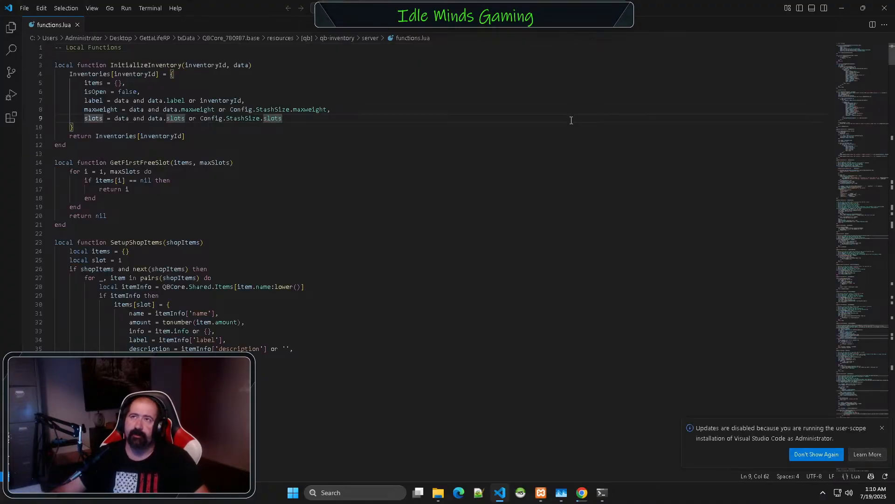
key("ctrl+f")
type("print")
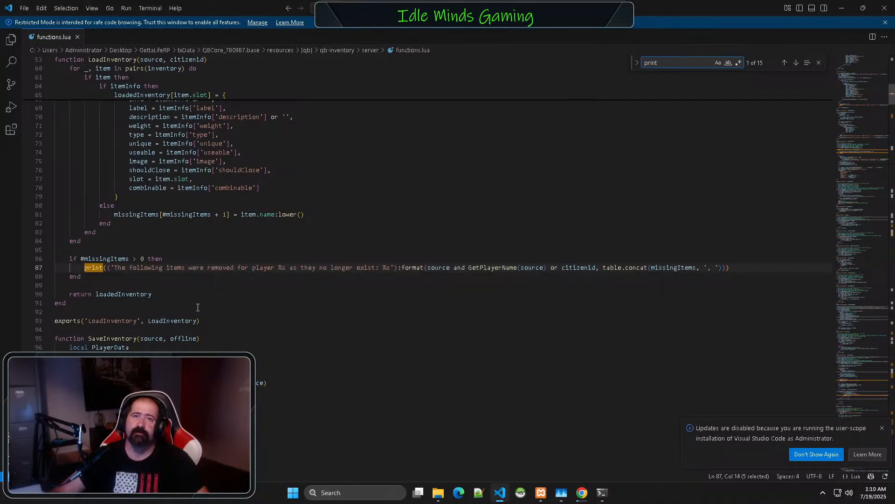
scroll(296, 282, "down", 1)
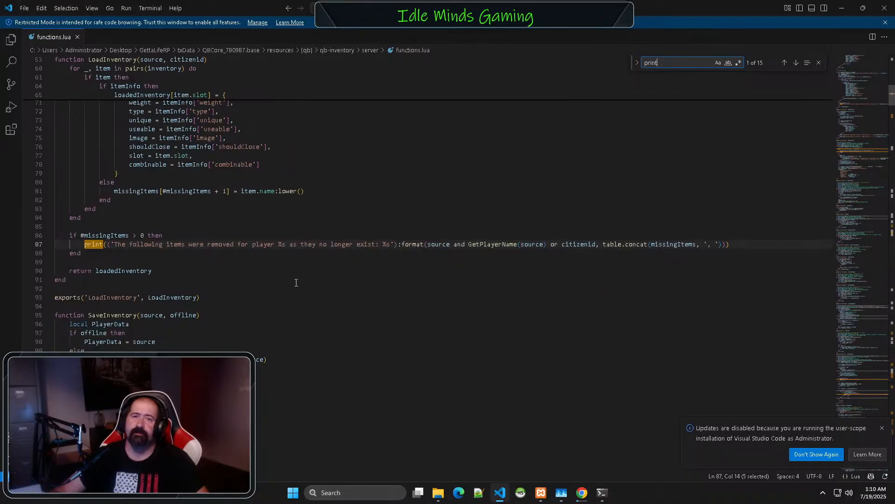
- Comment out the 'Setting inventory for' print line in the SetInventory function of functions.lua with "---"
left_click(795, 63)
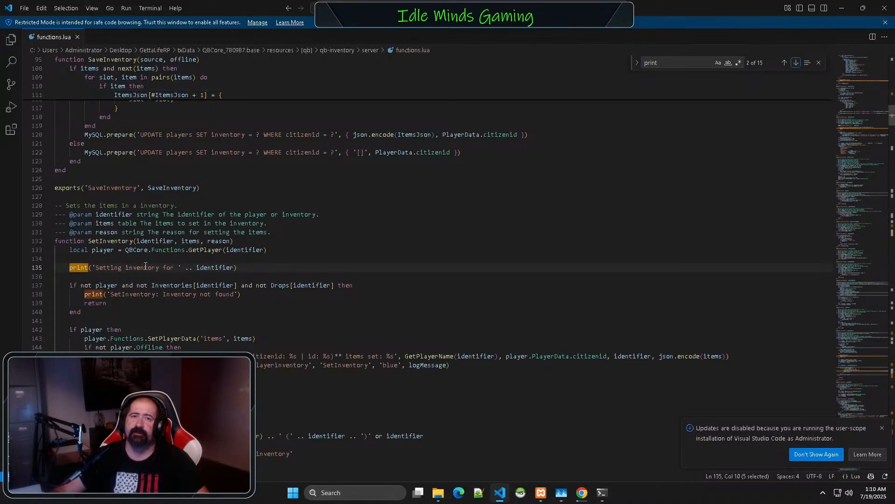
key("Down")
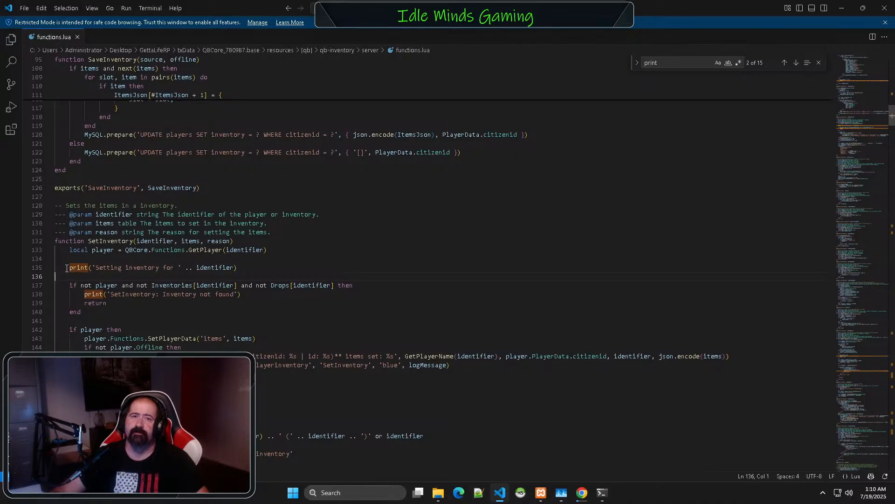
left_click(71, 267)
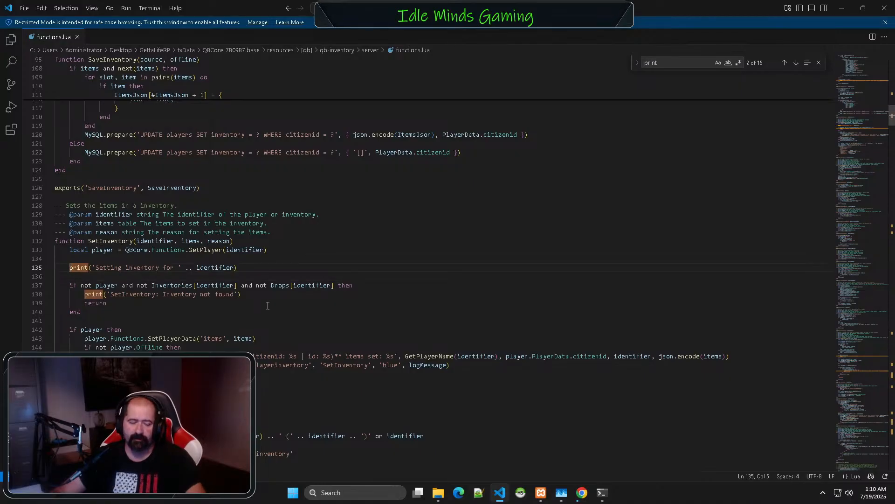
type("---")
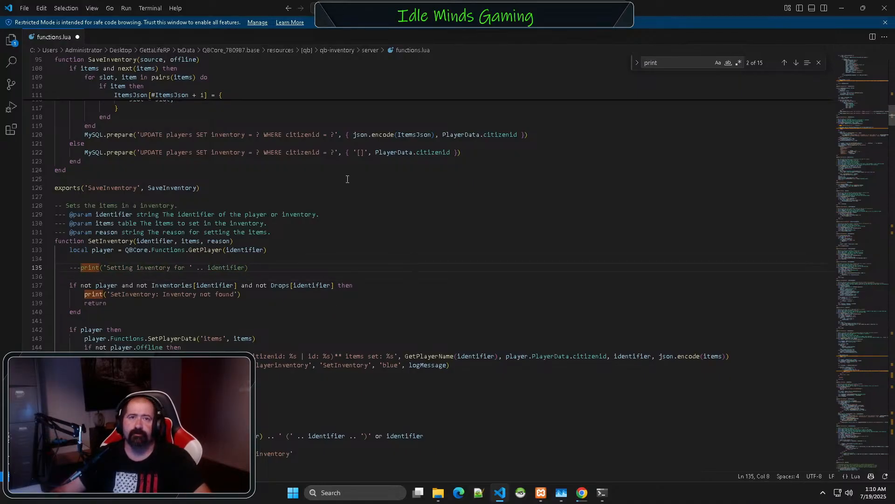
left_click(29, 10)
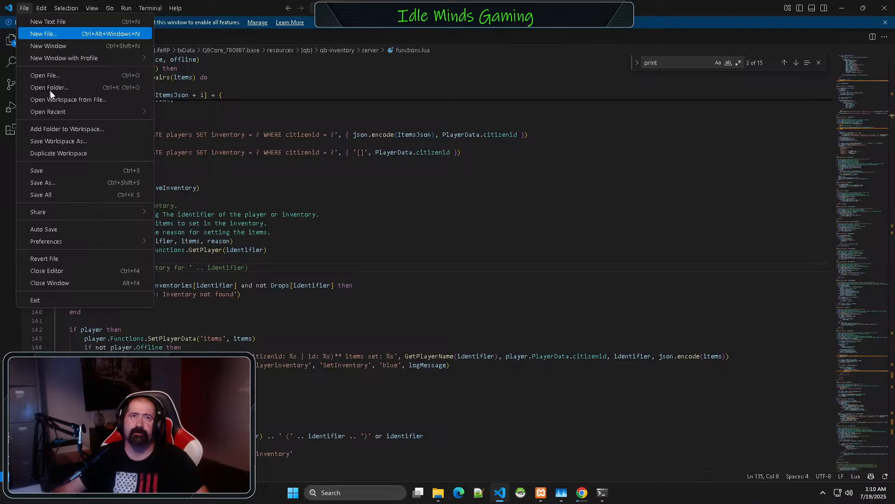
left_click(56, 178)
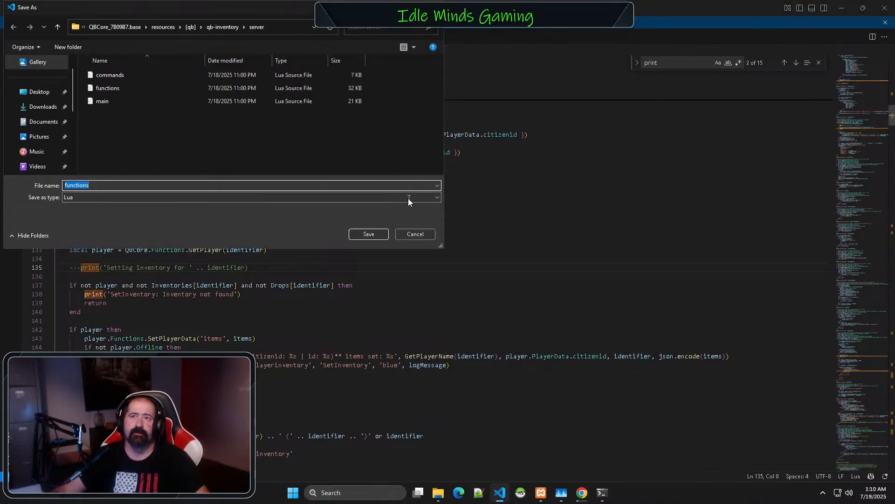
left_click(403, 234)
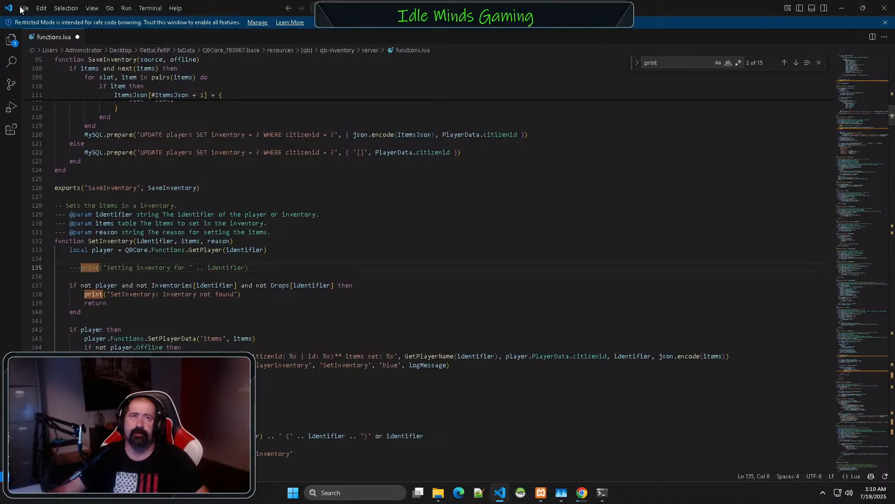
- Save the edited functions.lua of qb-inventory under its existing name
left_click(25, 8)
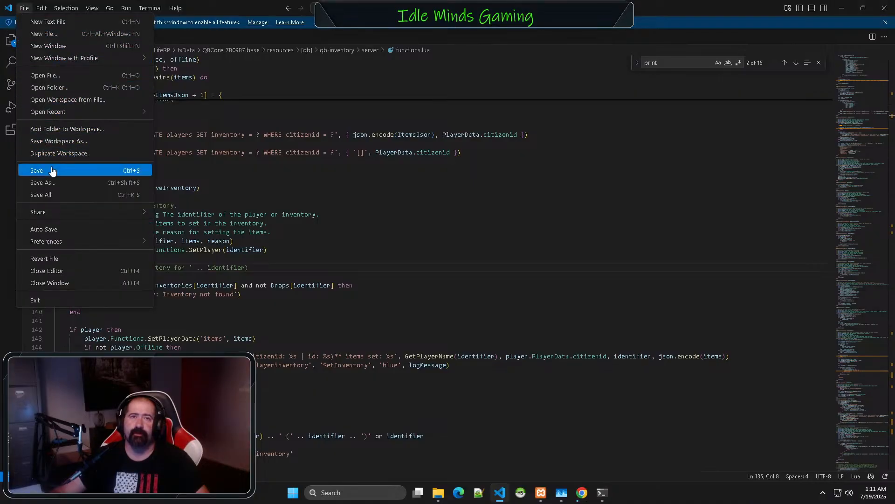